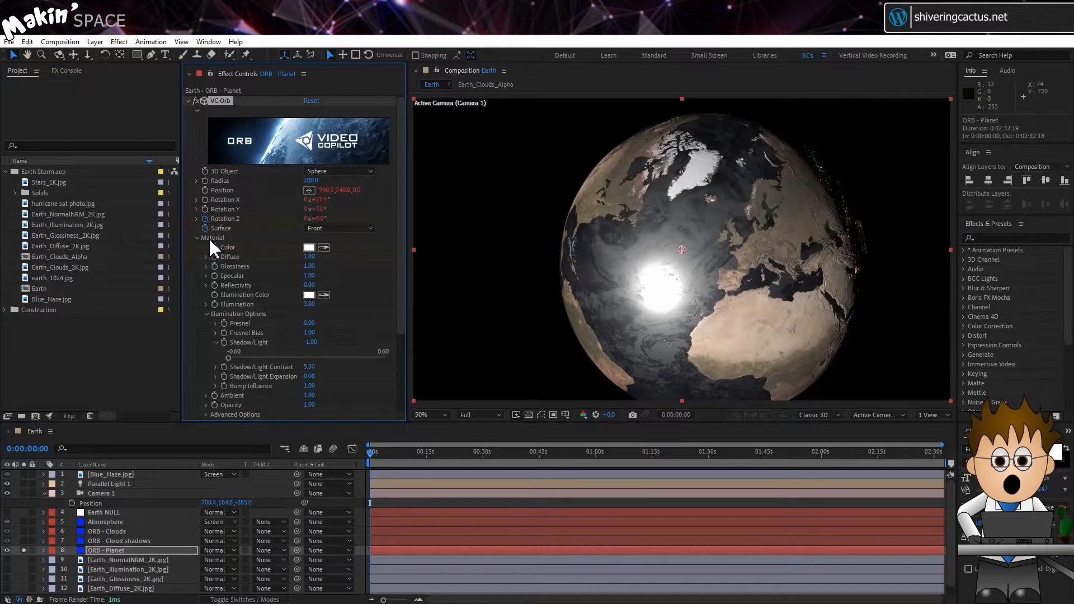
Undo the stopwatch change and delete the time*-0.5 term from the ORB - Planet layer's Rotation Y expression.
{"action": "key", "text": "ctrl+z"}
{"action": "left_click", "coordinate": [232, 209]}
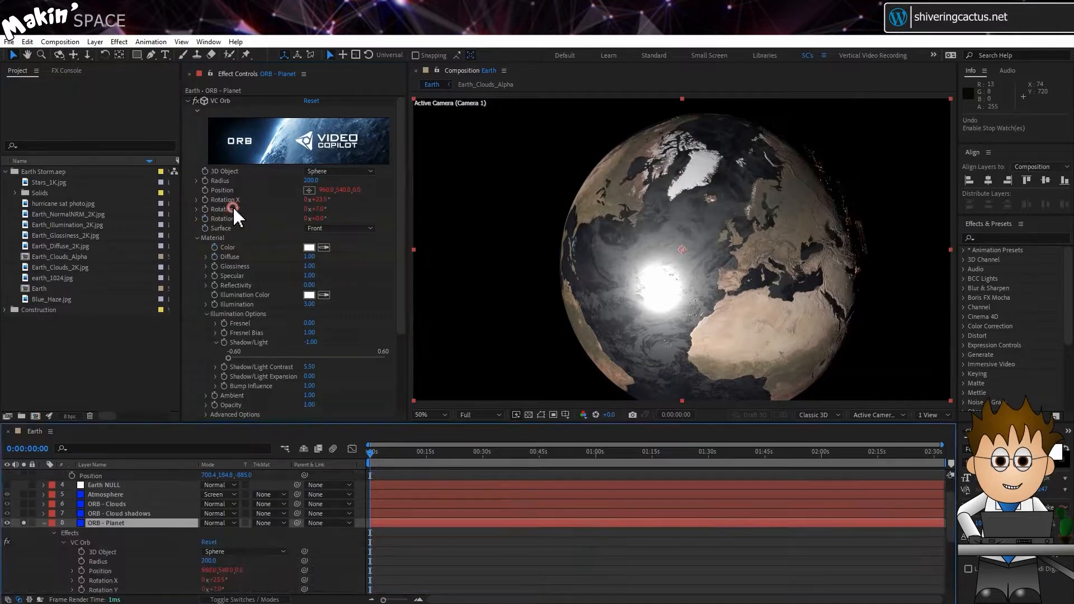
{"action": "scroll", "coordinate": [96, 520], "scroll_direction": "down", "scroll_amount": 3}
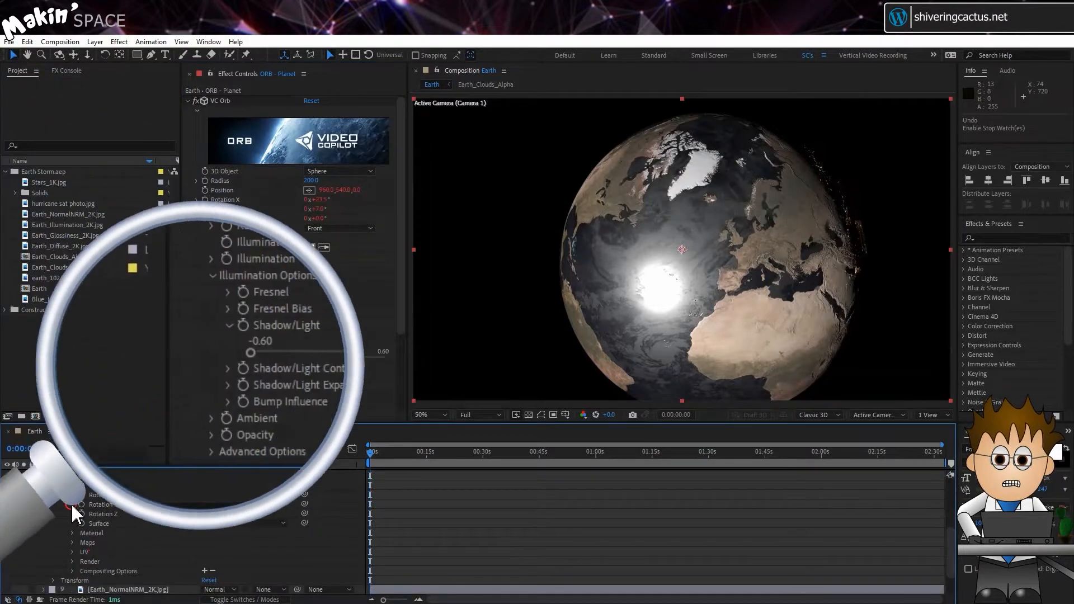
{"action": "left_click", "coordinate": [73, 505]}
{"action": "left_click", "coordinate": [420, 521]}
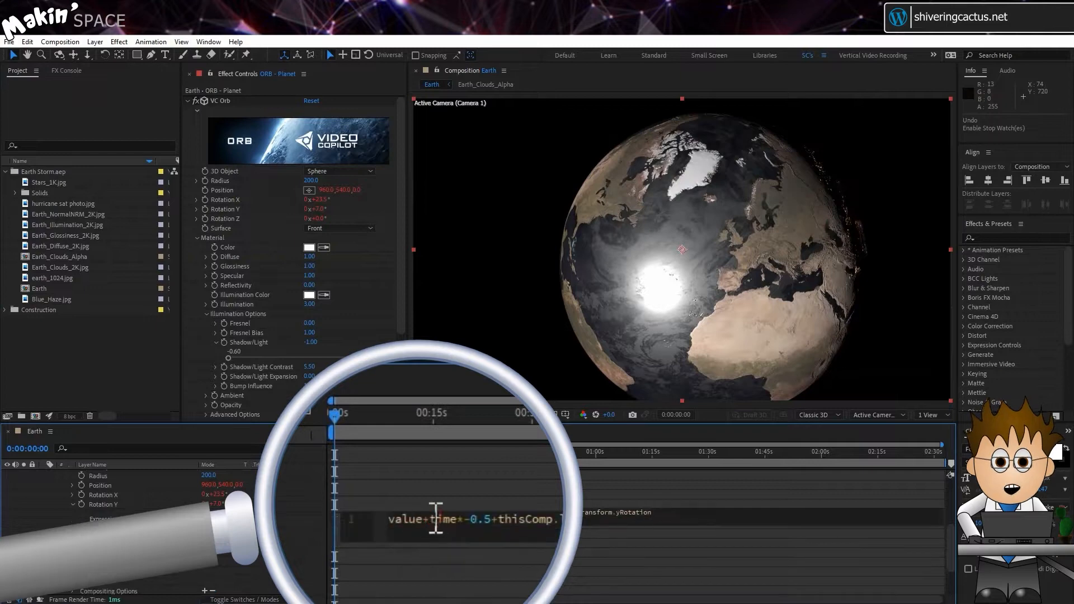
{"action": "left_click_drag", "start_coordinate": [430, 519], "coordinate": [492, 521]}
{"action": "key", "text": "BackSpace"}
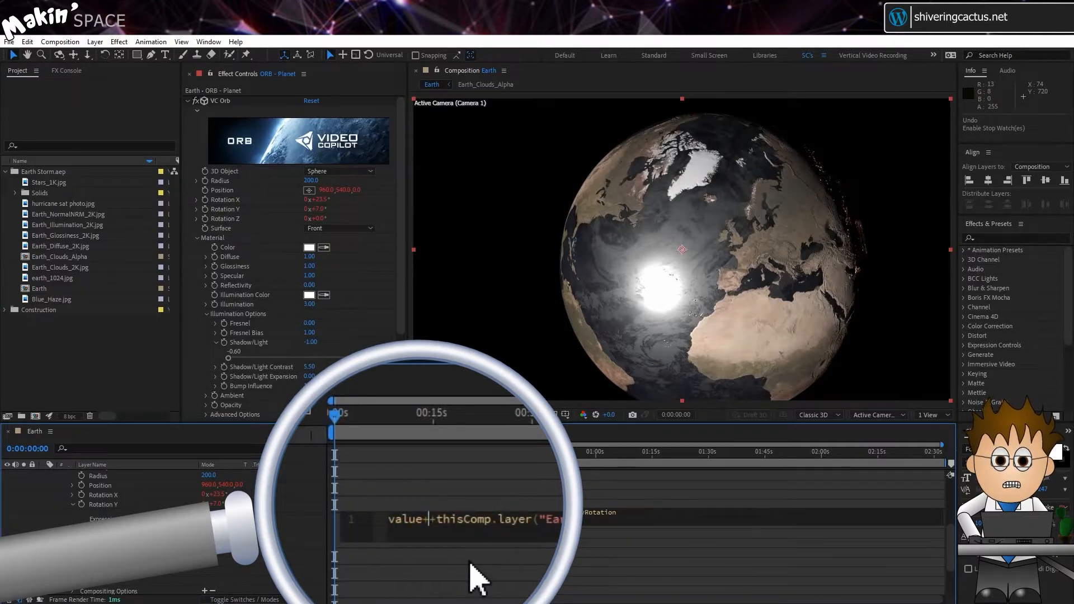
{"action": "left_click", "coordinate": [300, 533]}
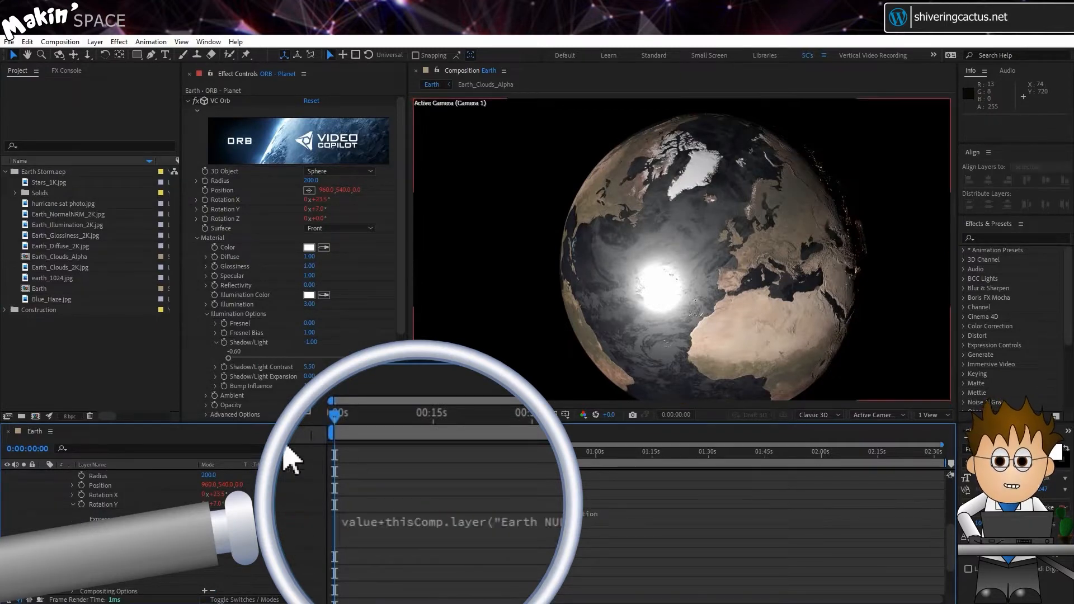
{"action": "scroll", "coordinate": [73, 500], "scroll_direction": "up", "scroll_amount": 3}
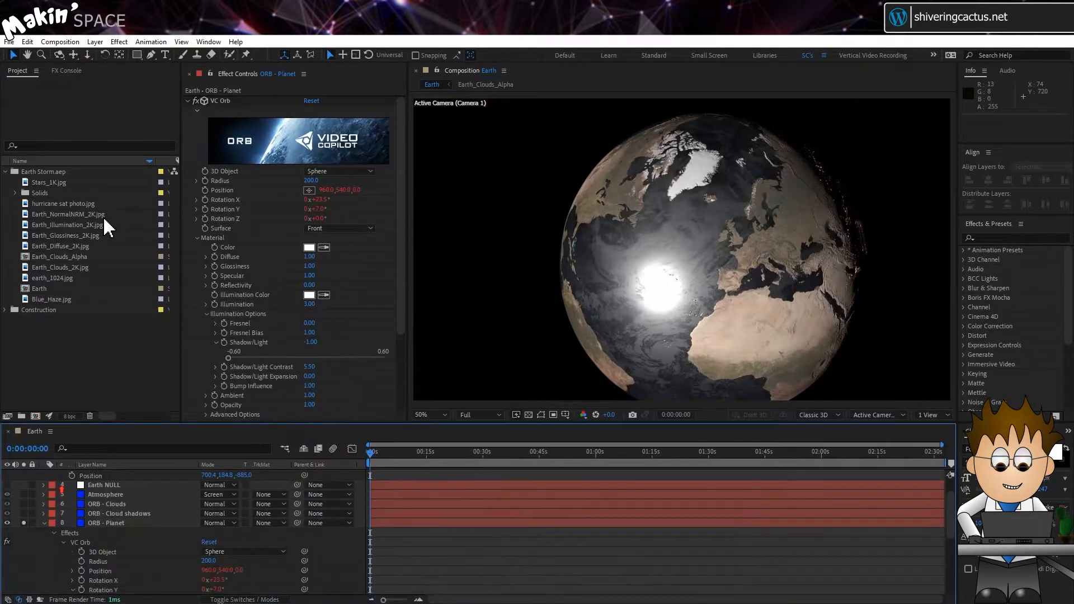
Create a 2000 x 2000 px composition named Plane to Sphere.
{"action": "left_click", "coordinate": [63, 43]}
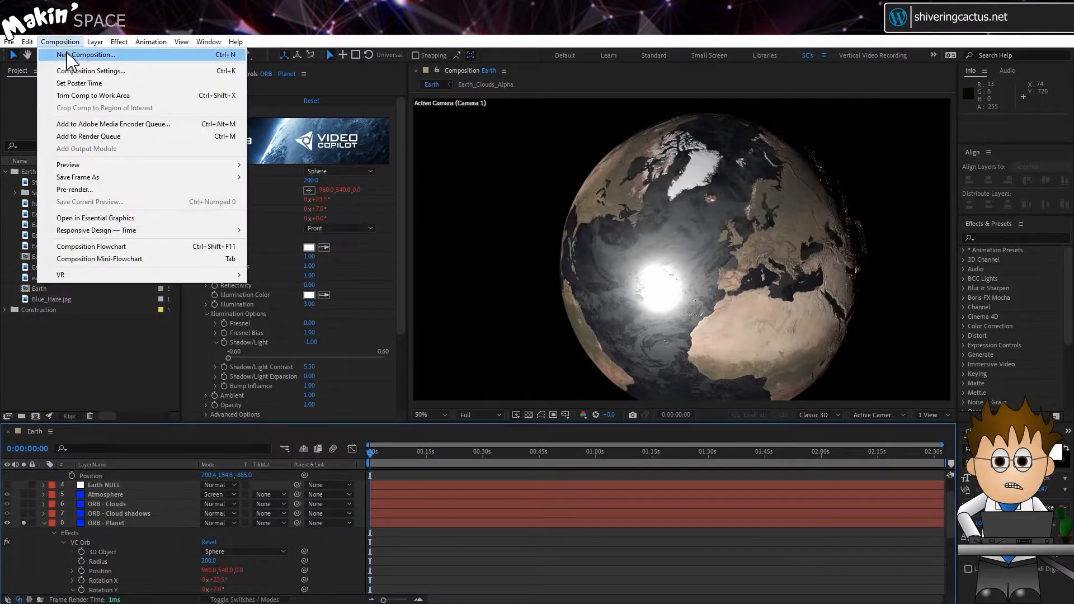
{"action": "left_click", "coordinate": [72, 54]}
{"action": "left_click", "coordinate": [421, 305]}
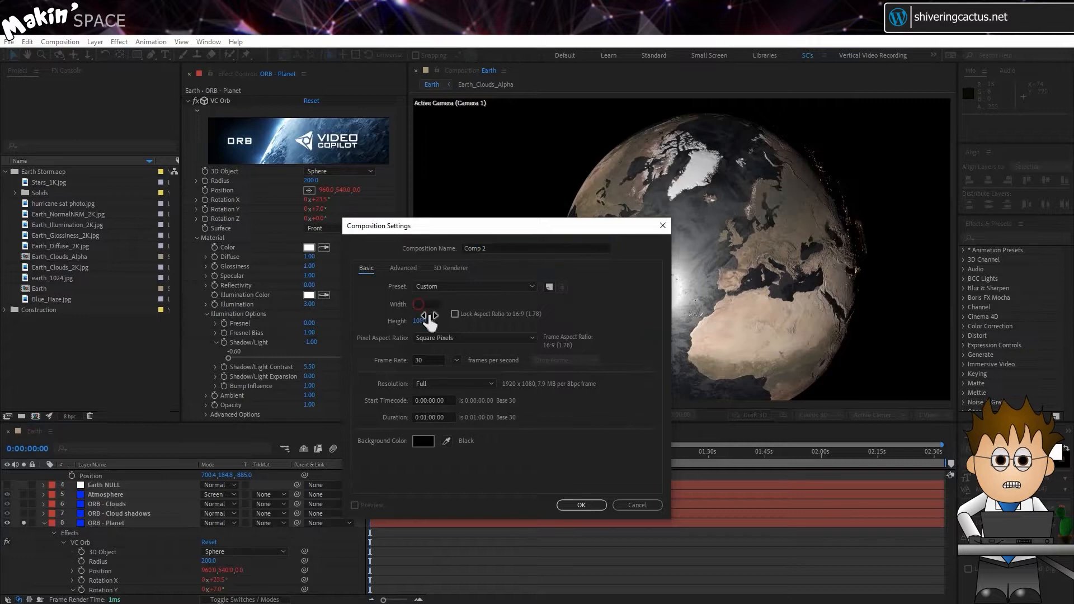
{"action": "type", "text": "2000"}
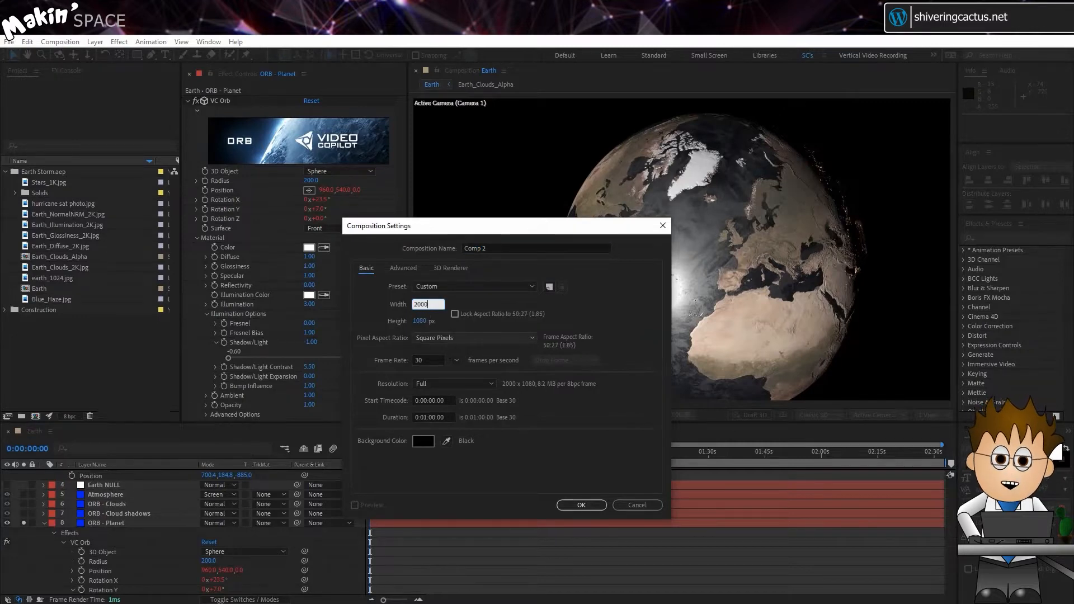
{"action": "left_click", "coordinate": [420, 322]}
{"action": "type", "text": "2000"}
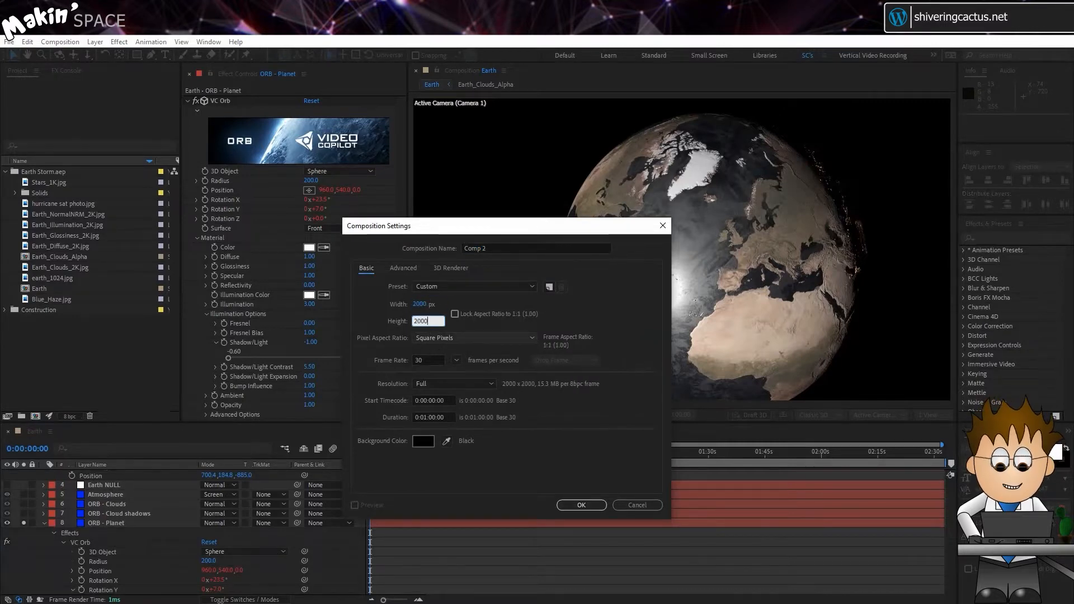
{"action": "left_click", "coordinate": [458, 251]}
{"action": "type", "text": "Pl"}
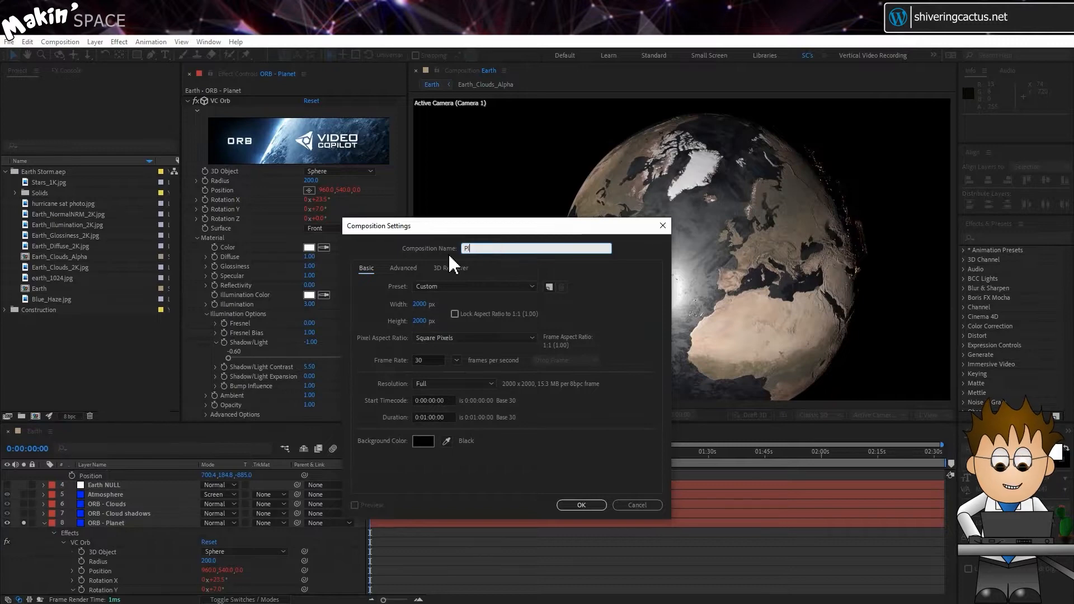
{"action": "type", "text": "ane to Sphe"}
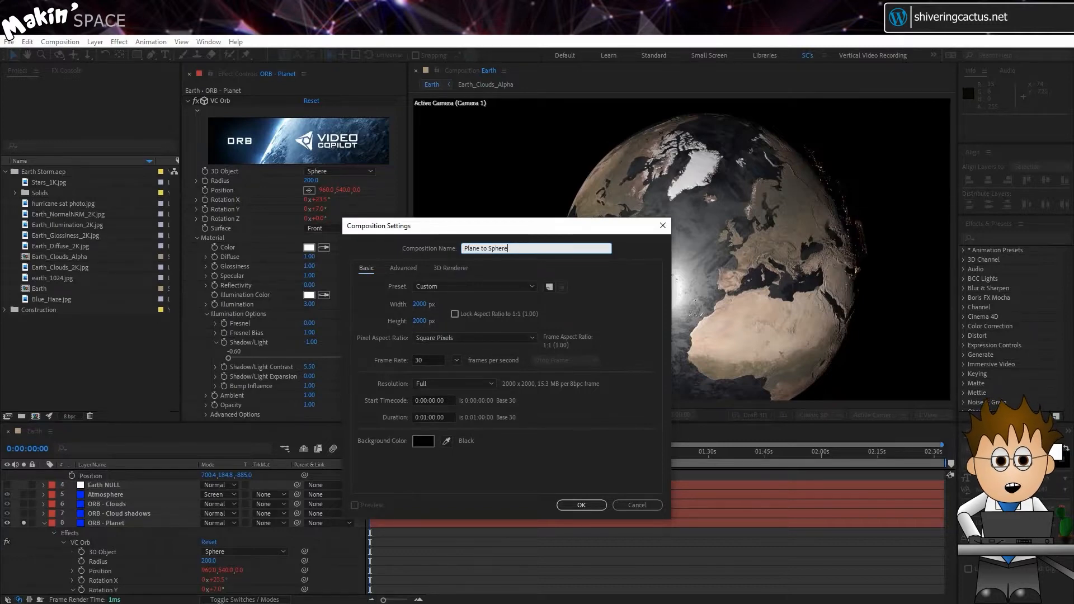
{"action": "type", "text": "re"}
{"action": "key", "text": "Return"}
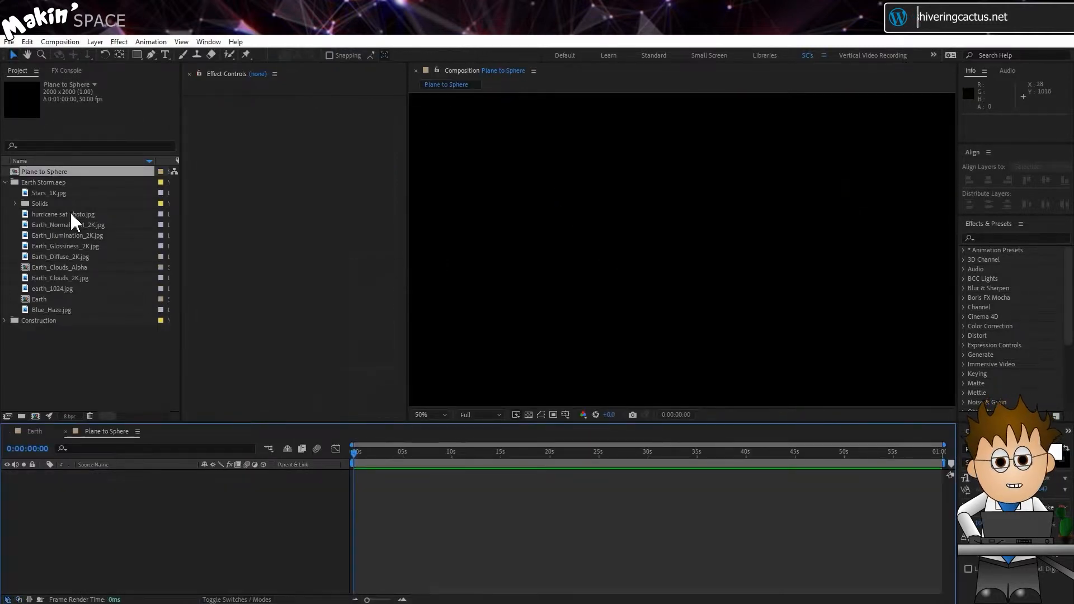
Add Earth_Diffuse_2K.jpg as a layer in the Plane to Sphere composition.
{"action": "left_click", "coordinate": [81, 257]}
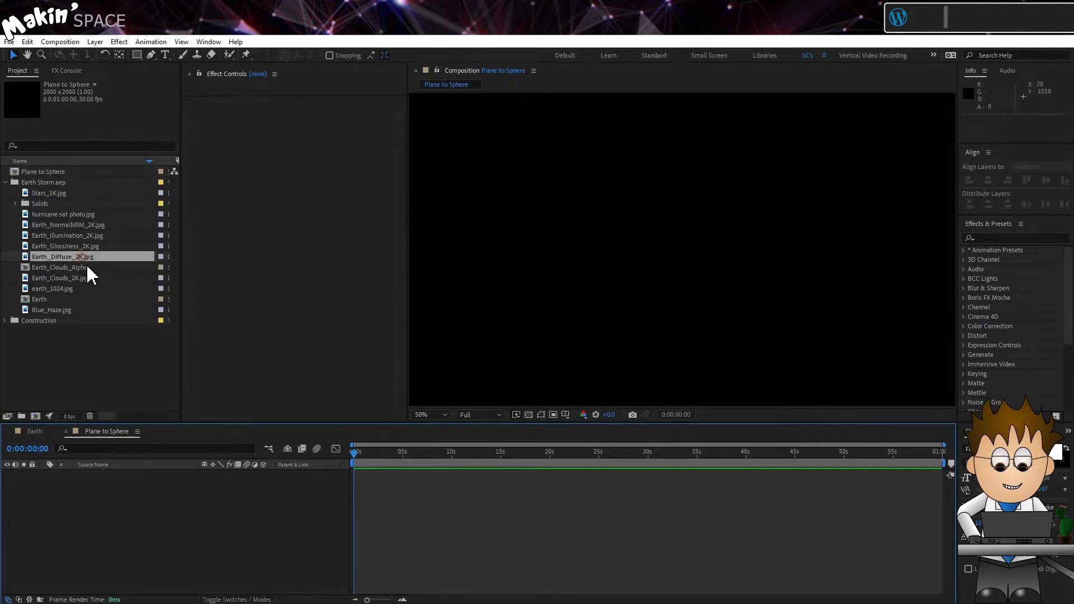
{"action": "left_click_drag", "start_coordinate": [88, 268], "coordinate": [106, 504]}
{"action": "scroll", "coordinate": [517, 222], "scroll_direction": "down", "scroll_amount": 2}
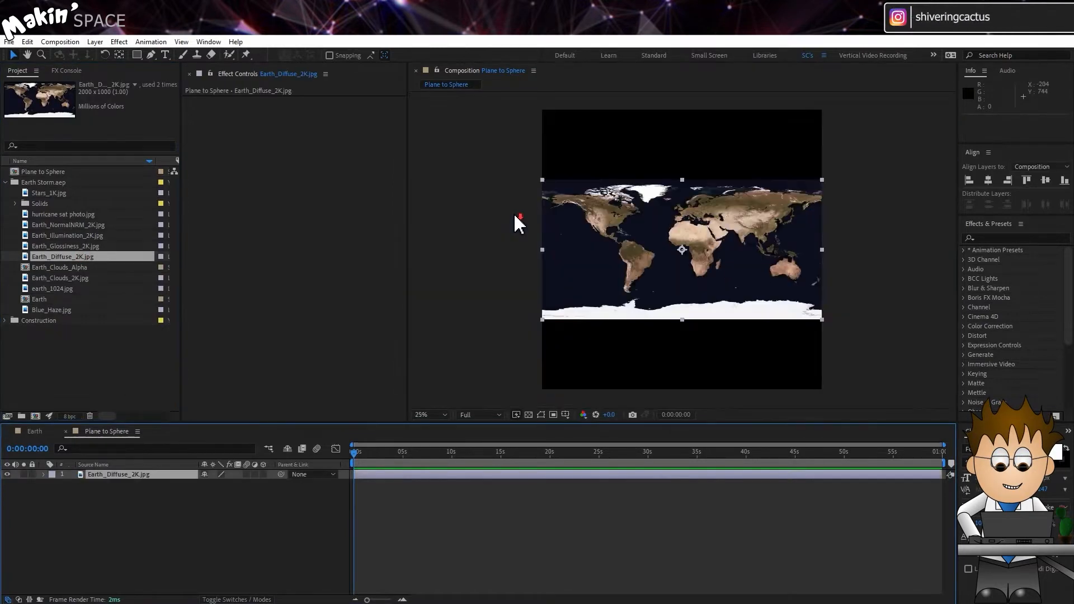
Create a composition-sized black solid layer named Orb.
{"action": "left_click", "coordinate": [95, 42]}
{"action": "mouse_move", "coordinate": [129, 55]}
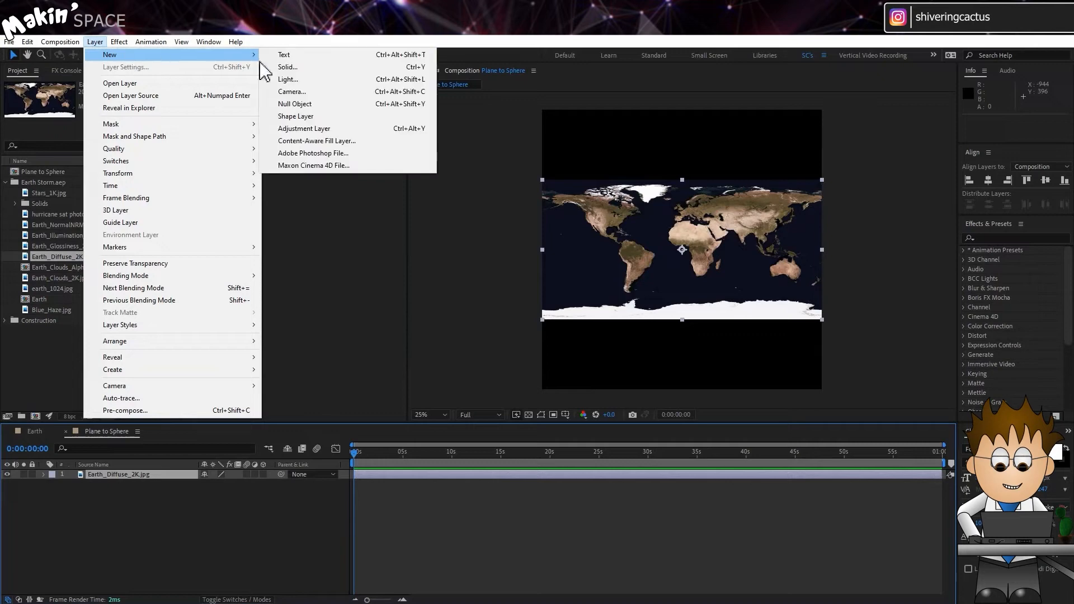
{"action": "left_click", "coordinate": [286, 67]}
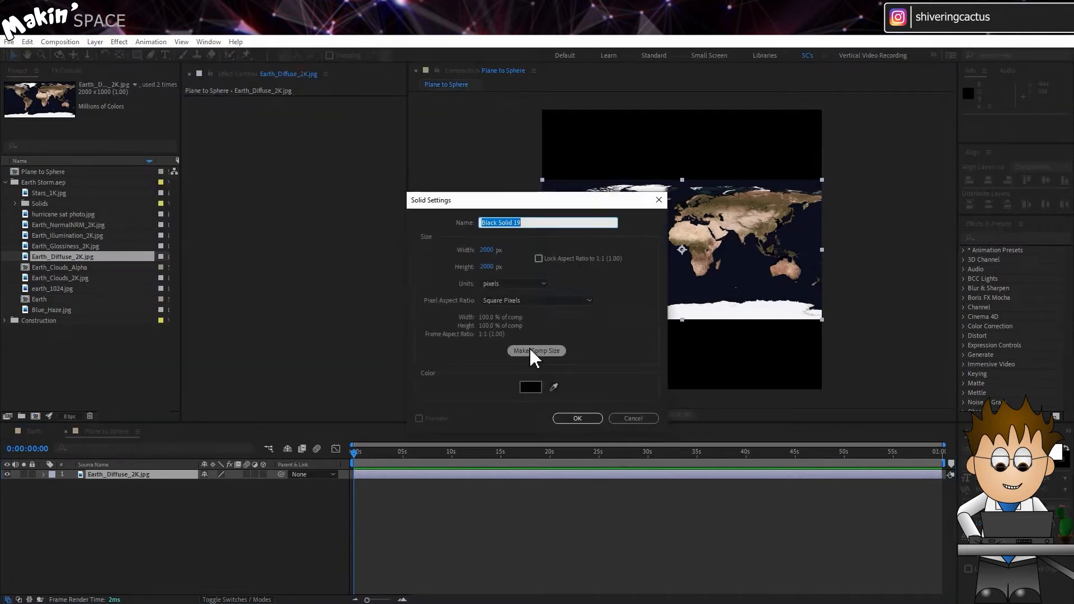
{"action": "left_click", "coordinate": [530, 351]}
{"action": "type", "text": "Orb"}
{"action": "left_click", "coordinate": [572, 417]}
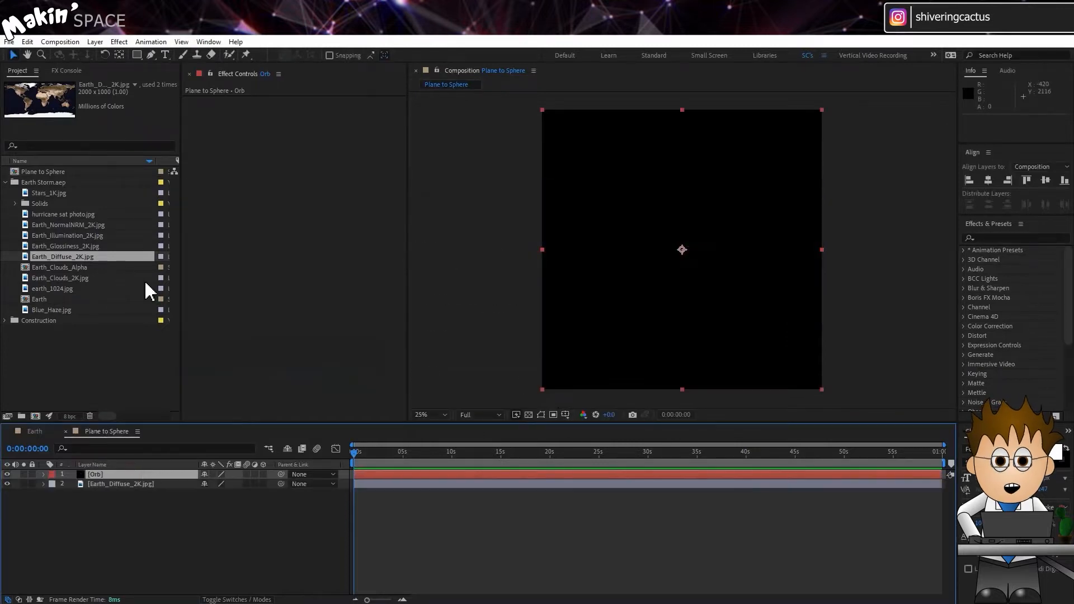
Apply Video Copilot's VC Orb effect to the Orb solid.
{"action": "left_click", "coordinate": [119, 42]}
{"action": "mouse_move", "coordinate": [170, 428]}
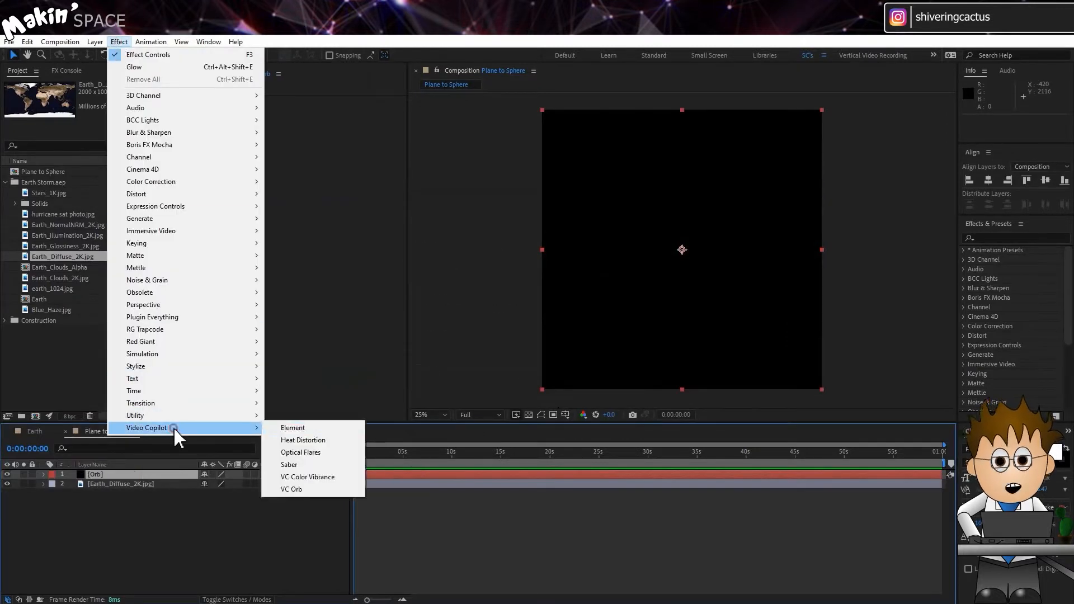
{"action": "left_click", "coordinate": [343, 492]}
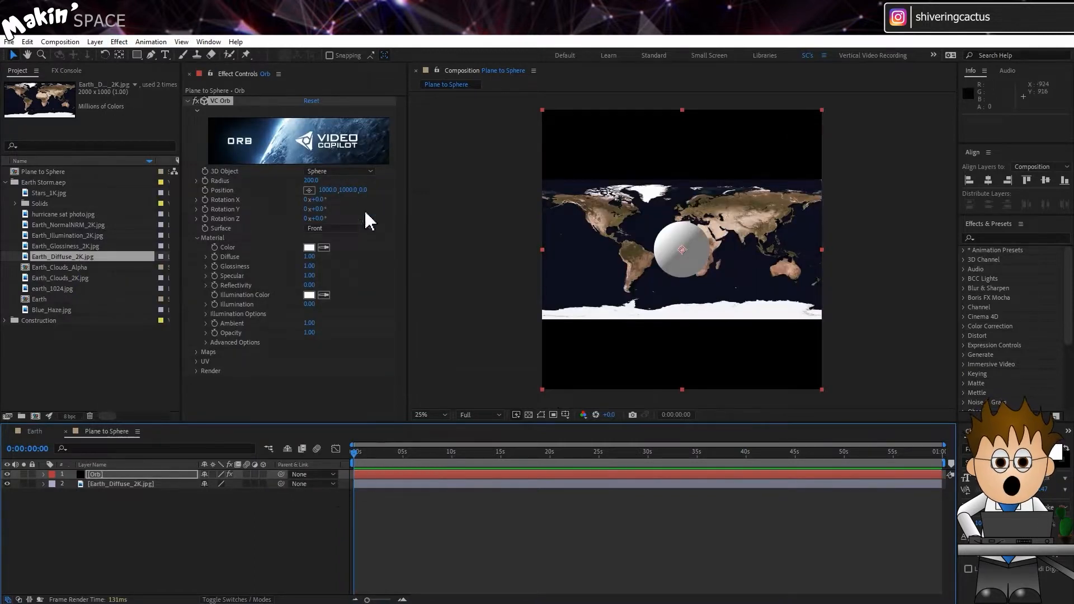
Set the VC Orb radius to 940 and show the composition's transparency grid.
{"action": "left_click", "coordinate": [310, 181]}
{"action": "type", "text": "940"}
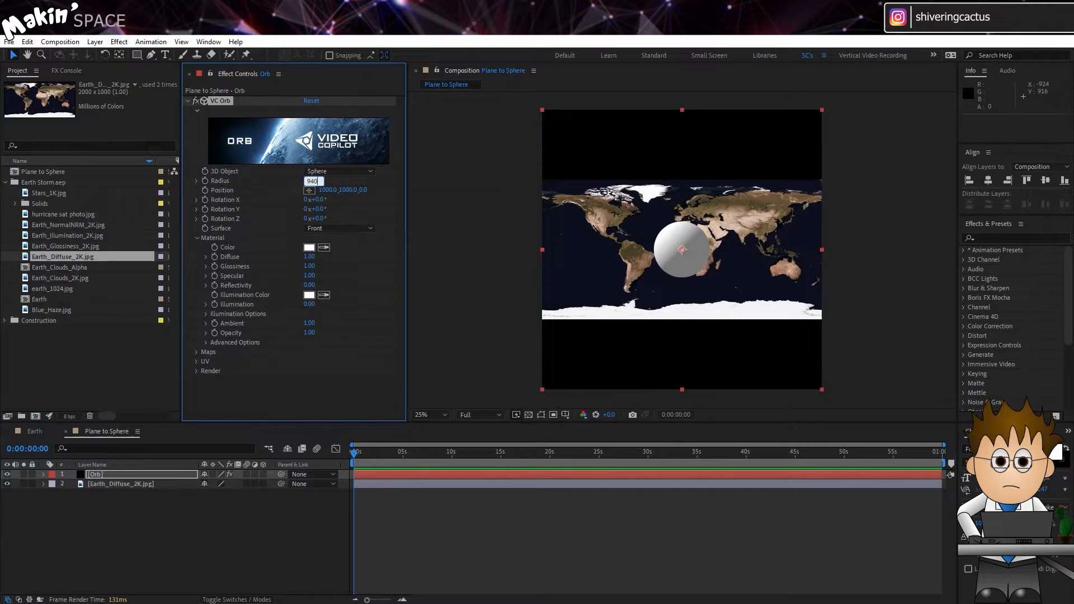
{"action": "key", "text": "Return"}
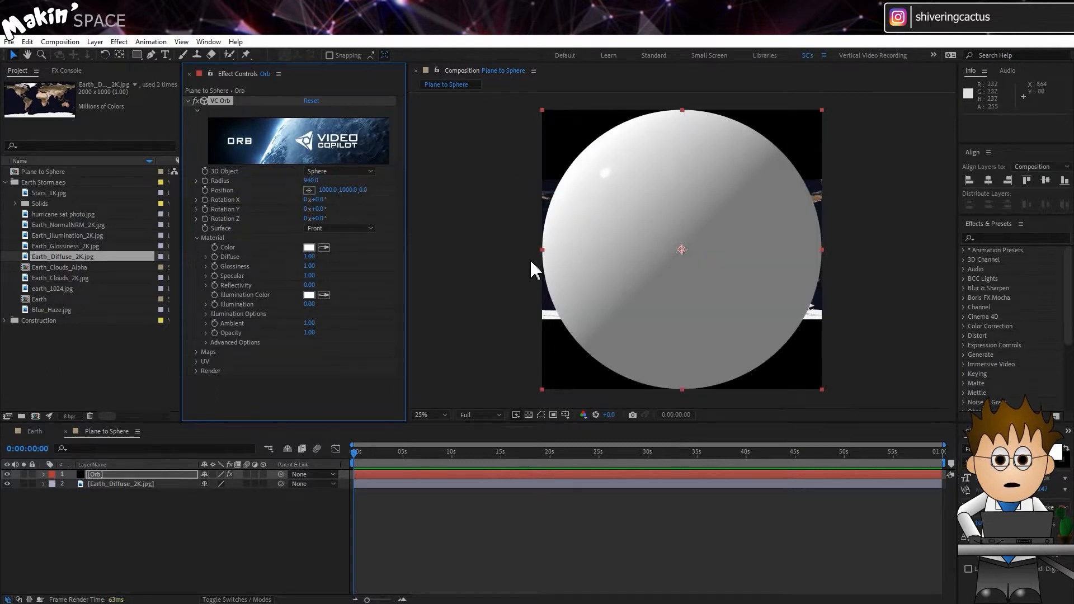
{"action": "left_click", "coordinate": [528, 415]}
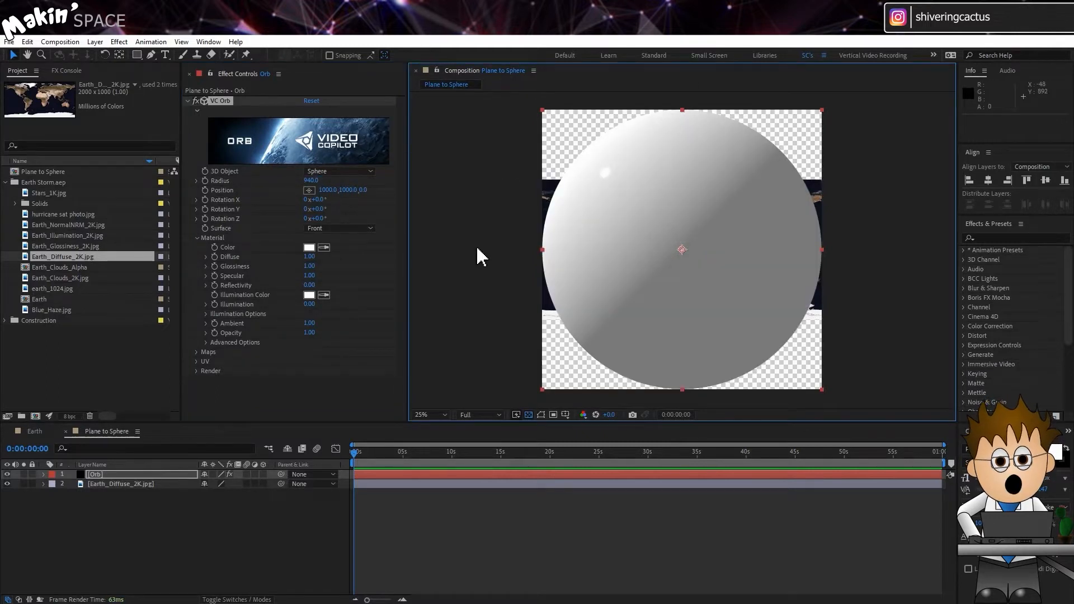
Assign the Earth_Diffuse_2K.jpg layer as the orb's diffuse map and hide that image layer.
{"action": "left_click", "coordinate": [197, 352]}
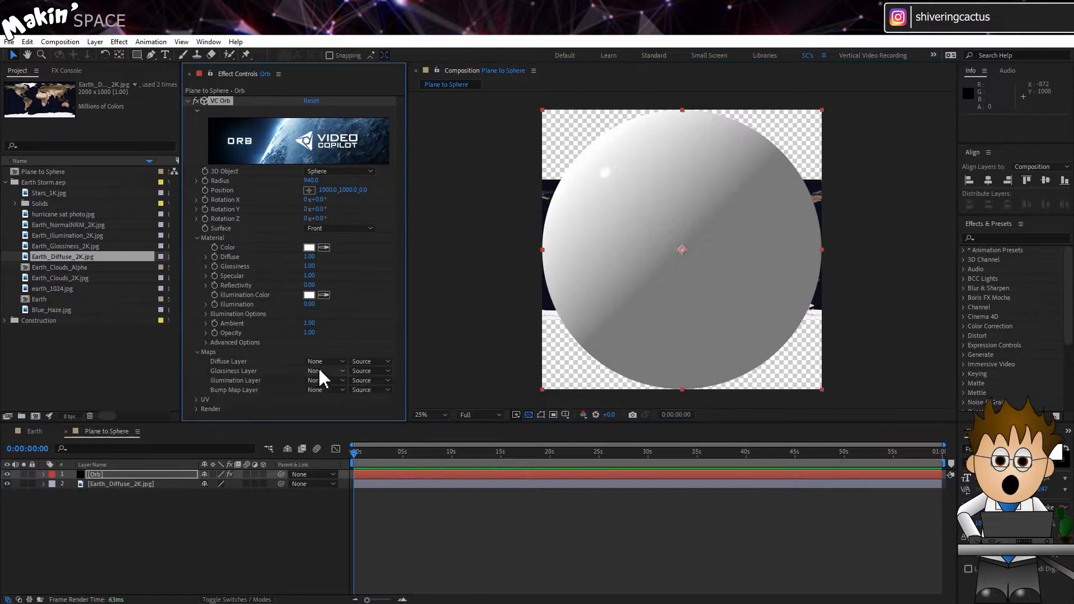
{"action": "left_click", "coordinate": [321, 361]}
{"action": "left_click", "coordinate": [355, 402]}
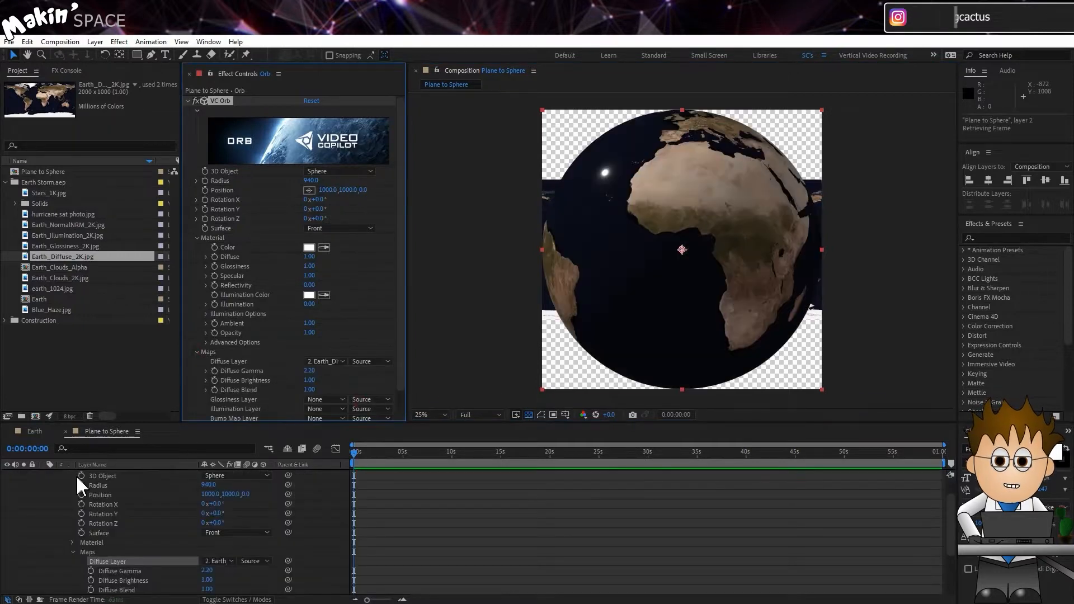
{"action": "scroll", "coordinate": [49, 502], "scroll_direction": "up", "scroll_amount": 5}
{"action": "left_click", "coordinate": [43, 474]}
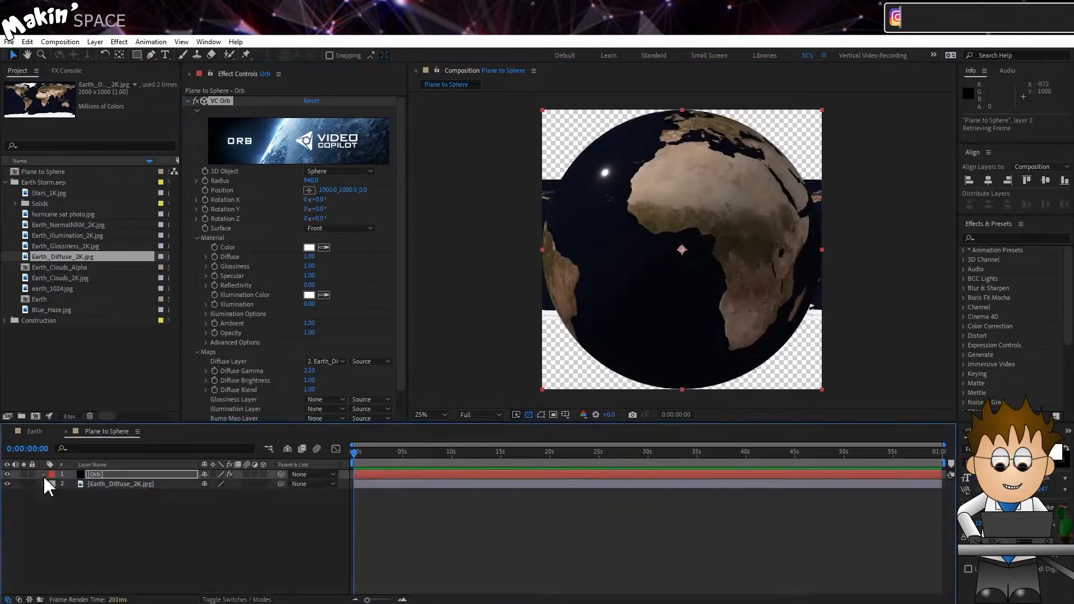
{"action": "left_click", "coordinate": [8, 484]}
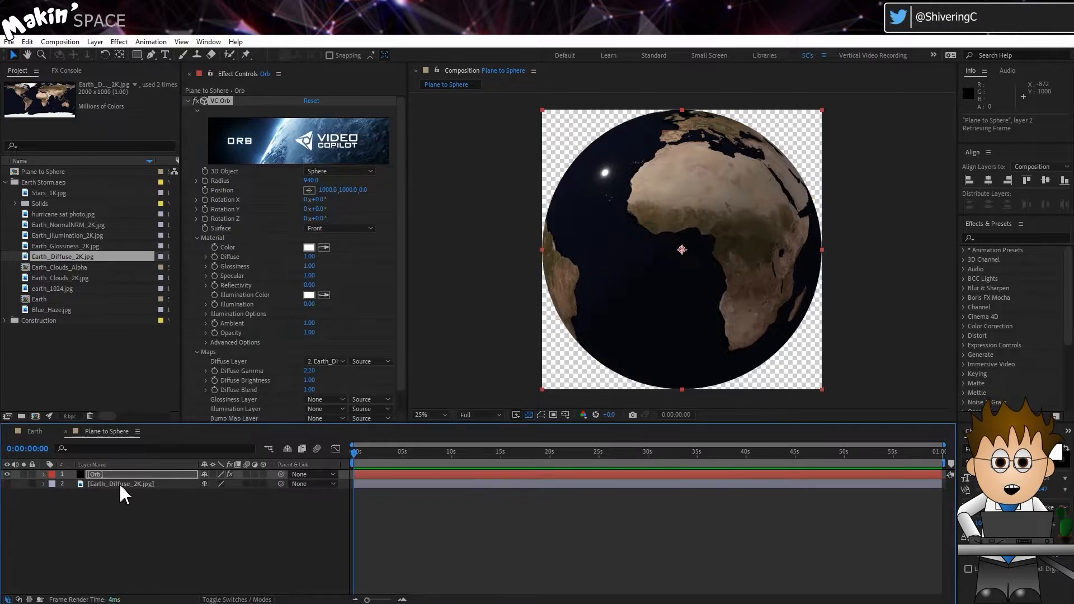
Set the VC Orb Rotation X on the Orb layer to 90°.
{"action": "left_click", "coordinate": [138, 475]}
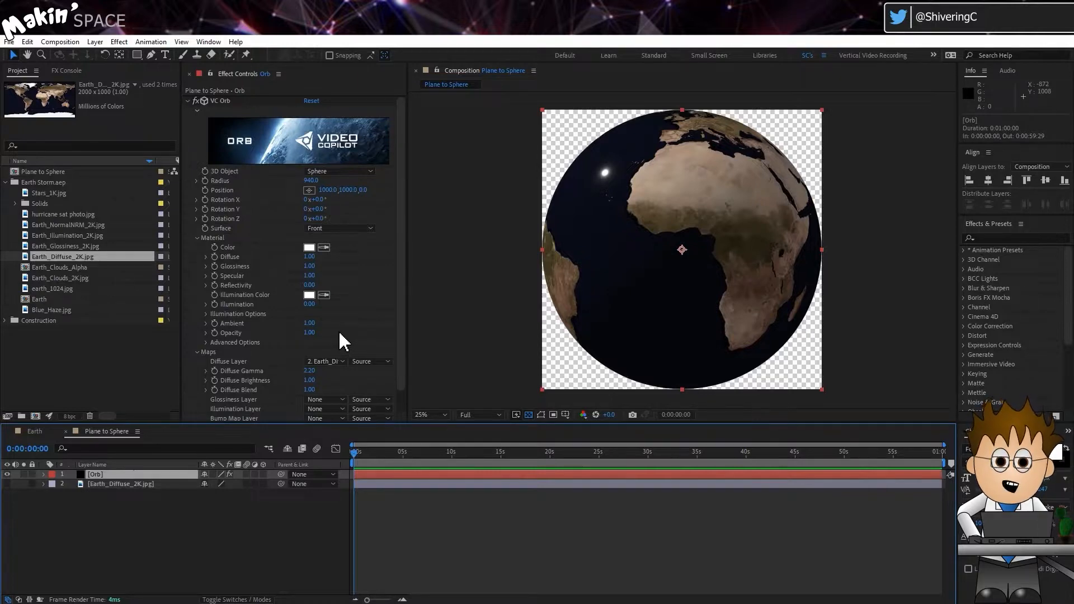
{"action": "left_click", "coordinate": [316, 199]}
{"action": "type", "text": "90"}
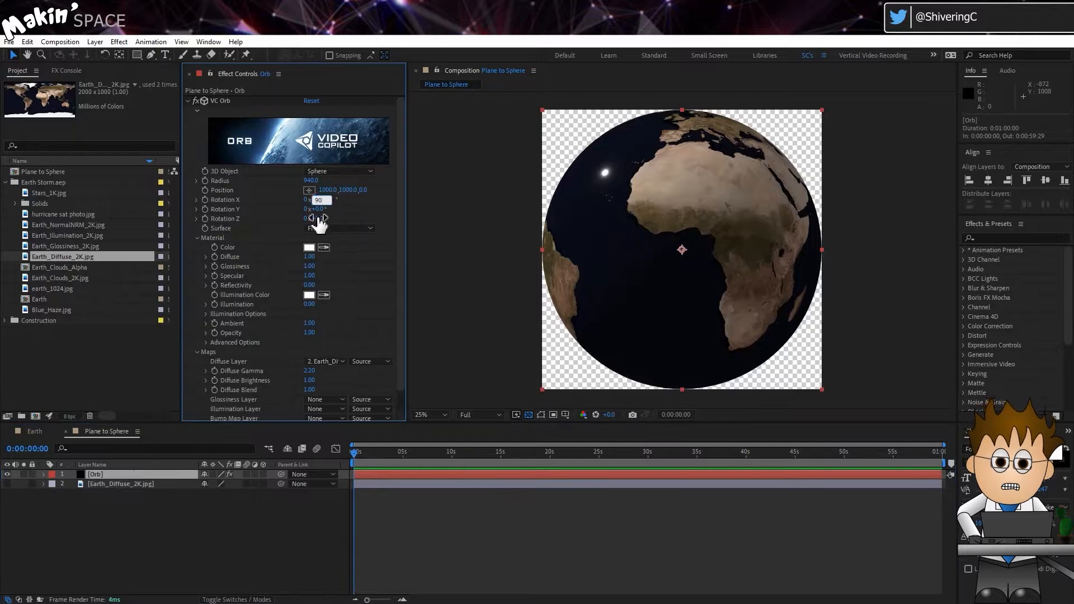
{"action": "key", "text": "Return"}
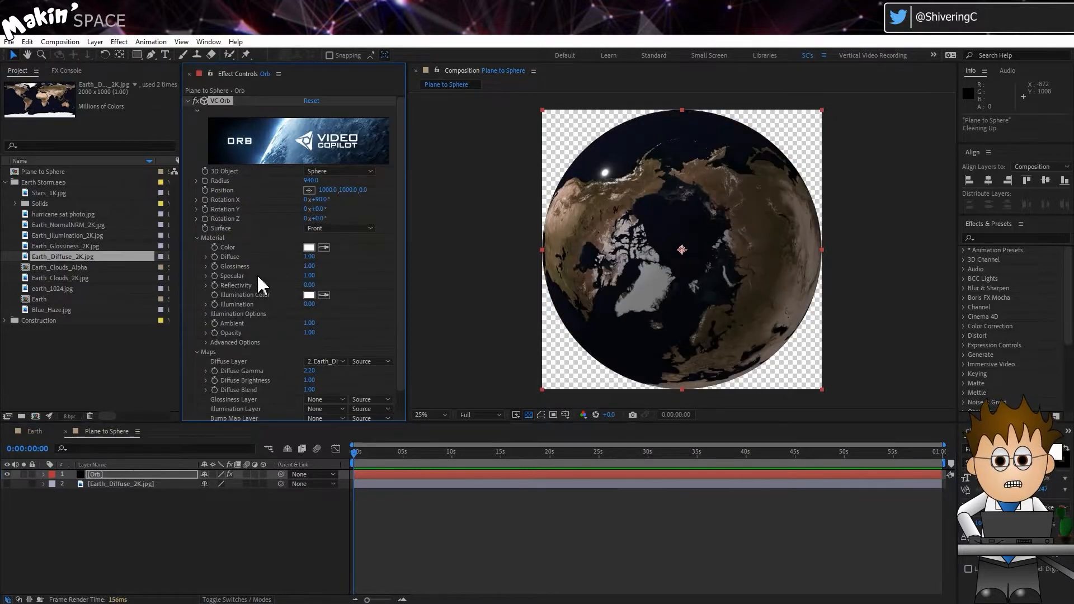
Set the orb material's Glossiness and Specular to 0.
{"action": "scroll", "coordinate": [241, 351], "scroll_direction": "down", "scroll_amount": 1}
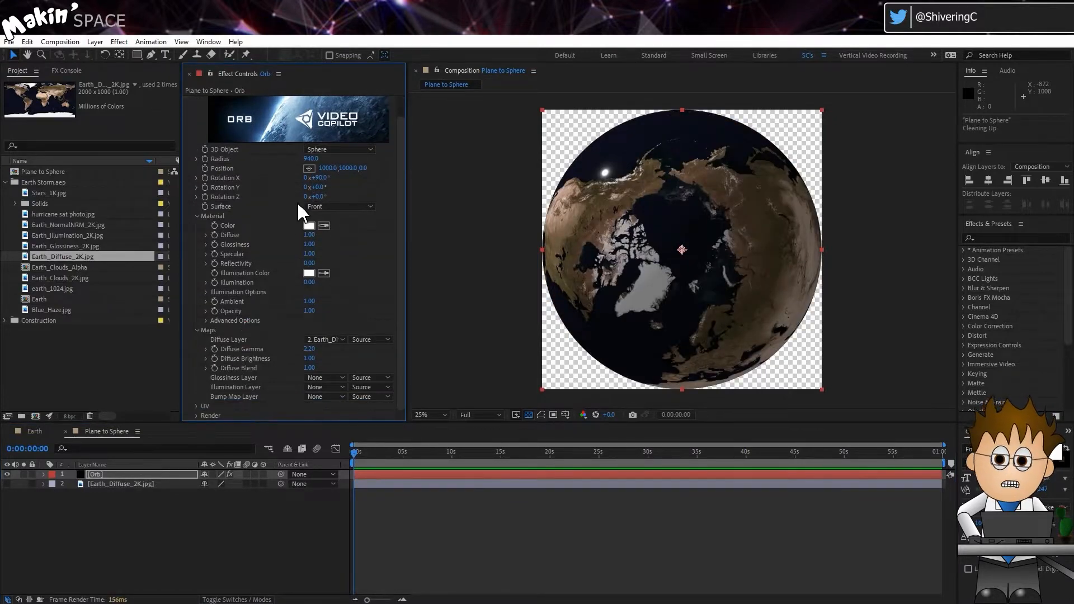
{"action": "left_click", "coordinate": [311, 244]}
{"action": "type", "text": "0"}
{"action": "key", "text": "Return"}
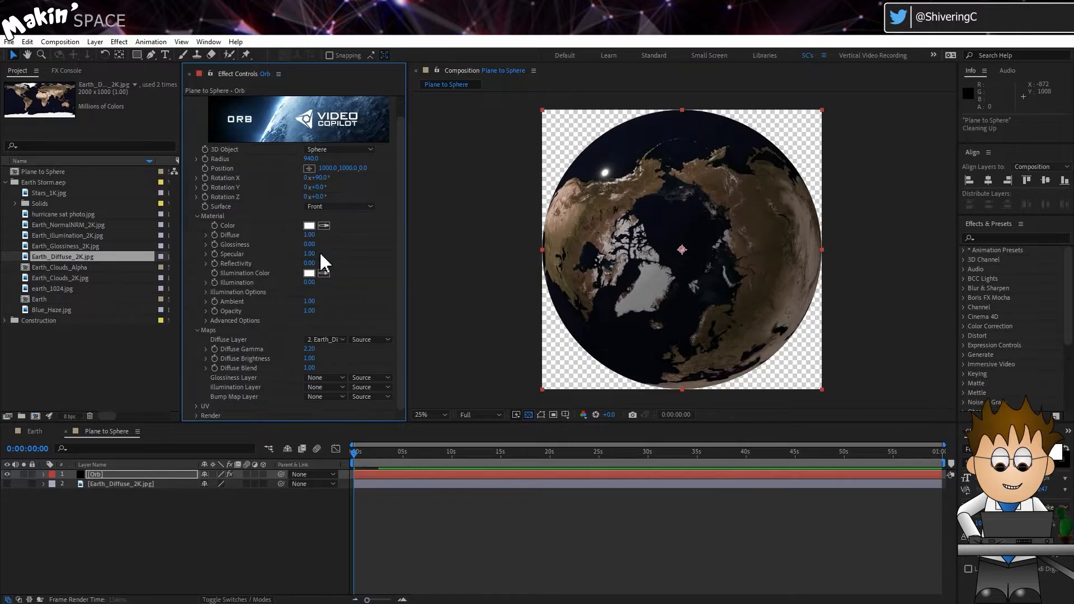
{"action": "left_click", "coordinate": [309, 254]}
{"action": "type", "text": "0"}
{"action": "key", "text": "Return"}
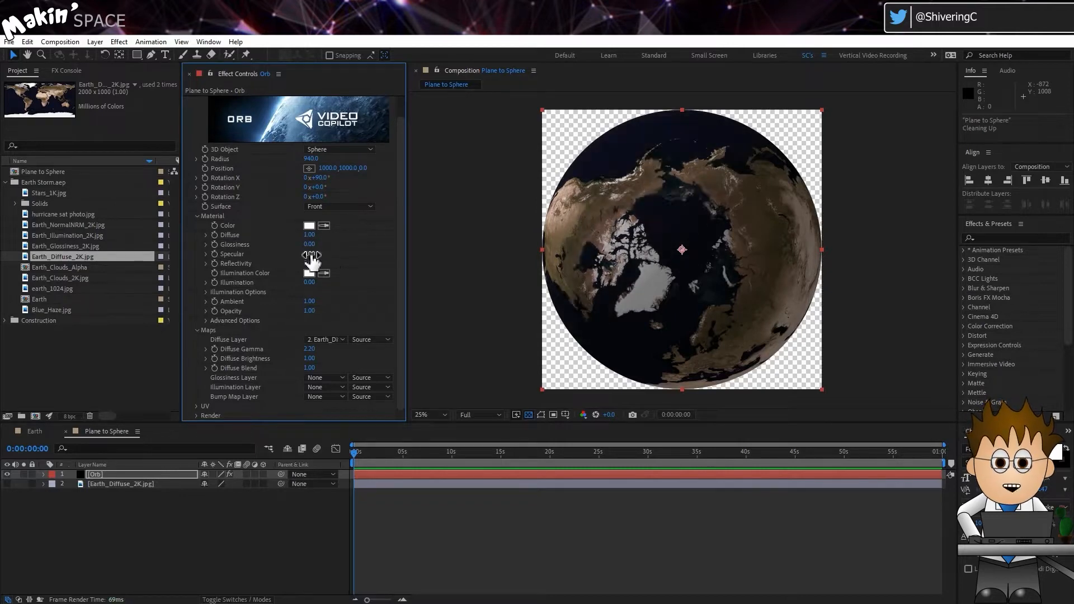
Raise the orb's UV Repeat Y to about 2.63 so the Earth map is compressed toward the pole.
{"action": "left_click", "coordinate": [197, 406]}
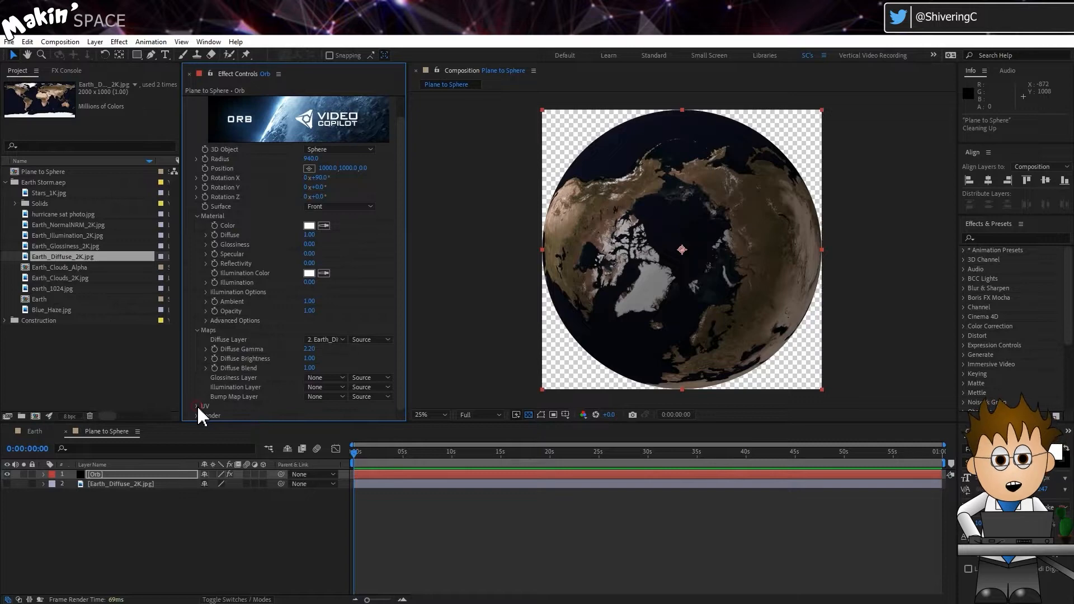
{"action": "scroll", "coordinate": [201, 392], "scroll_direction": "down", "scroll_amount": 3}
{"action": "left_click", "coordinate": [207, 368]}
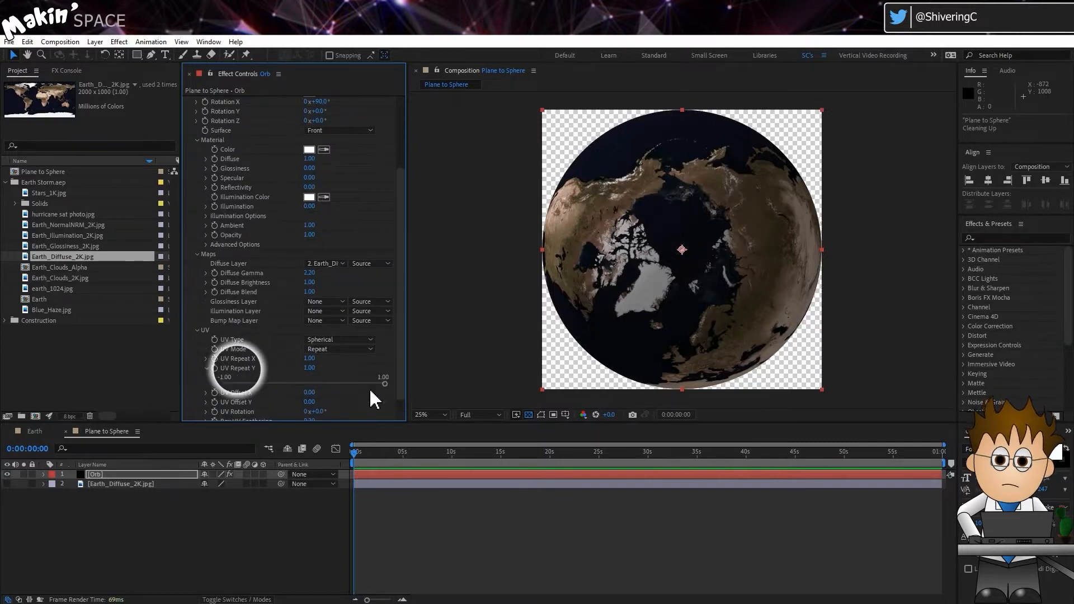
{"action": "left_click_drag", "start_coordinate": [309, 368], "coordinate": [391, 373]}
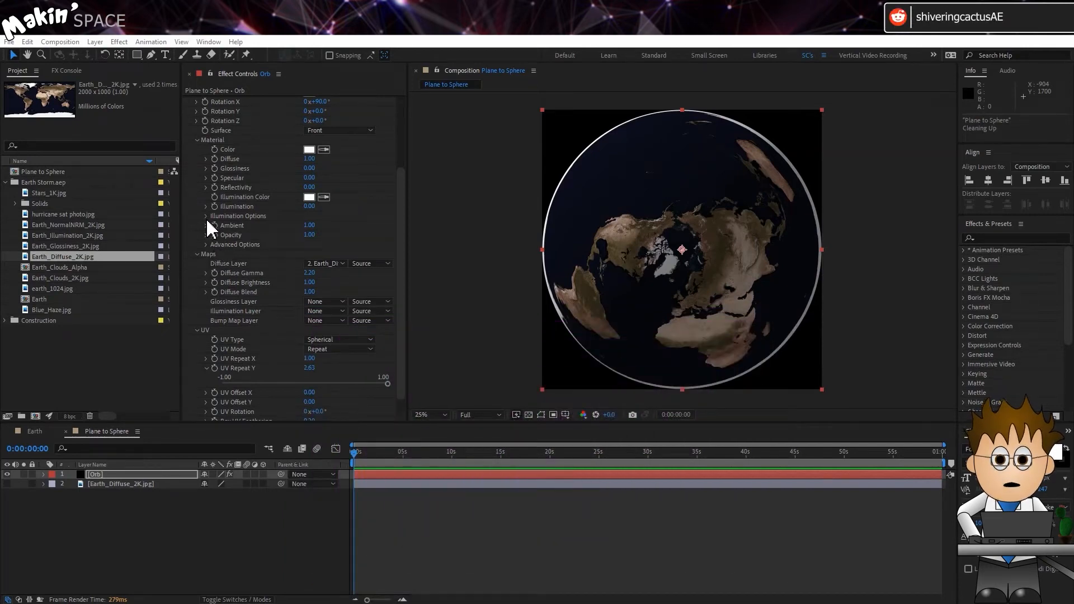
Enable Unlit Only for the orb material and tilt the orb to Rotation X 74° and Rotation Z 5°.
{"action": "left_click", "coordinate": [206, 245]}
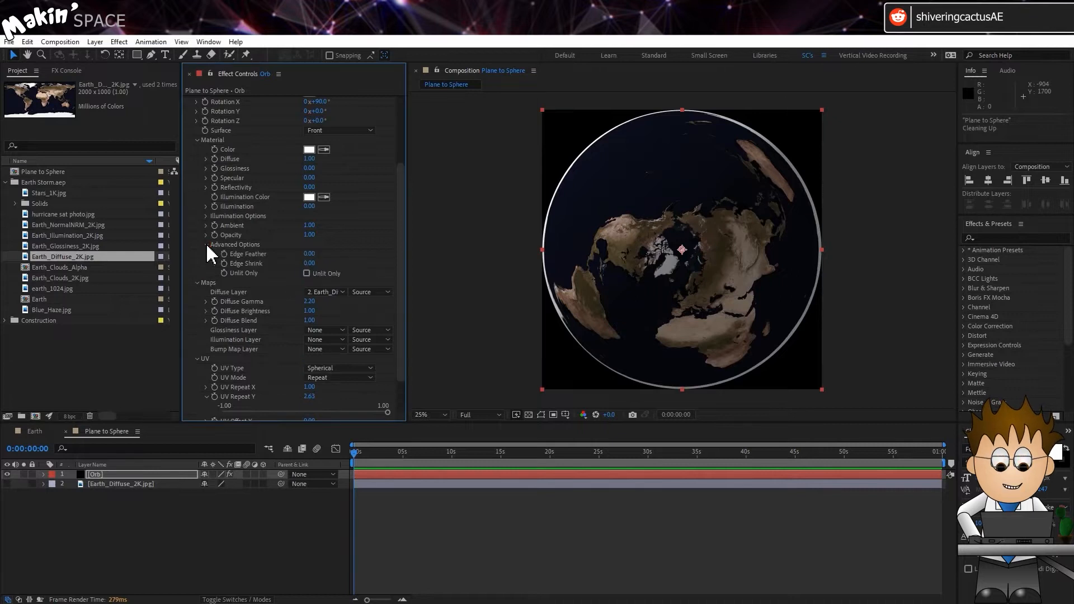
{"action": "left_click", "coordinate": [307, 274]}
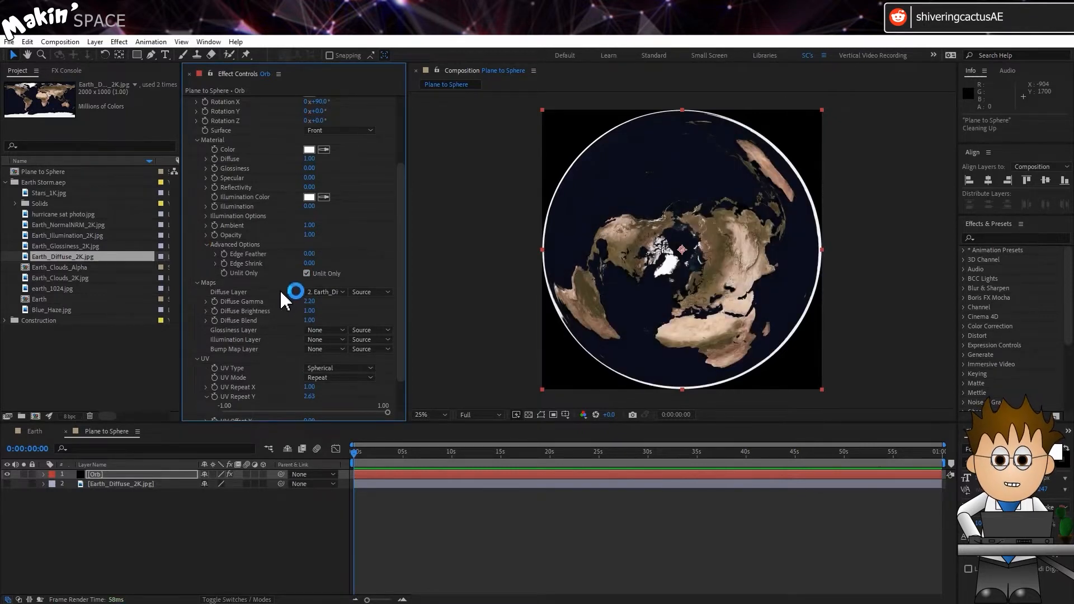
{"action": "scroll", "coordinate": [306, 235], "scroll_direction": "up", "scroll_amount": 5}
{"action": "mouse_move", "coordinate": [311, 210]}
{"action": "left_mouse_down"}
{"action": "mouse_move", "coordinate": [322, 218]}
{"action": "mouse_move", "coordinate": [312, 202]}
{"action": "left_mouse_up"}
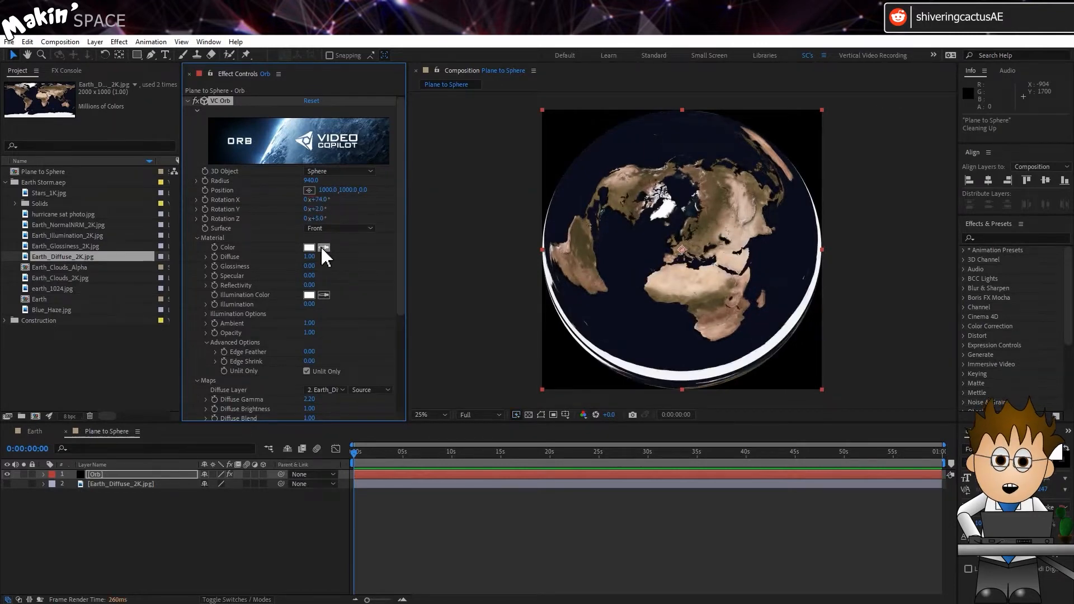
Nest Plane to Sphere in a new composition named Sphere to Texture with its height set to 1000 px.
{"action": "left_click_drag", "start_coordinate": [47, 173], "coordinate": [36, 416]}
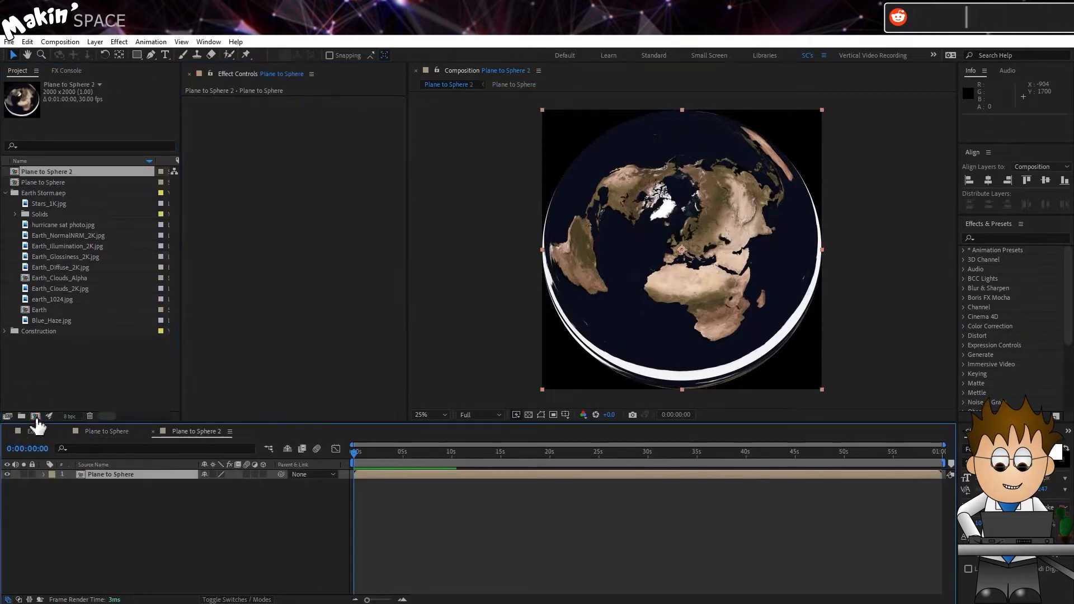
{"action": "left_click", "coordinate": [56, 42]}
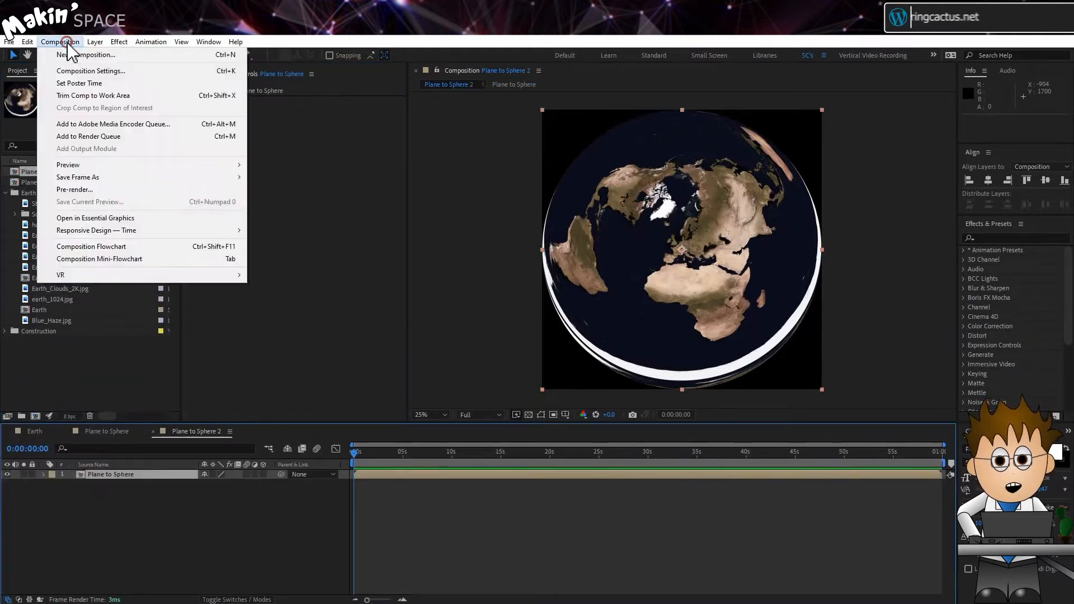
{"action": "left_click", "coordinate": [163, 73]}
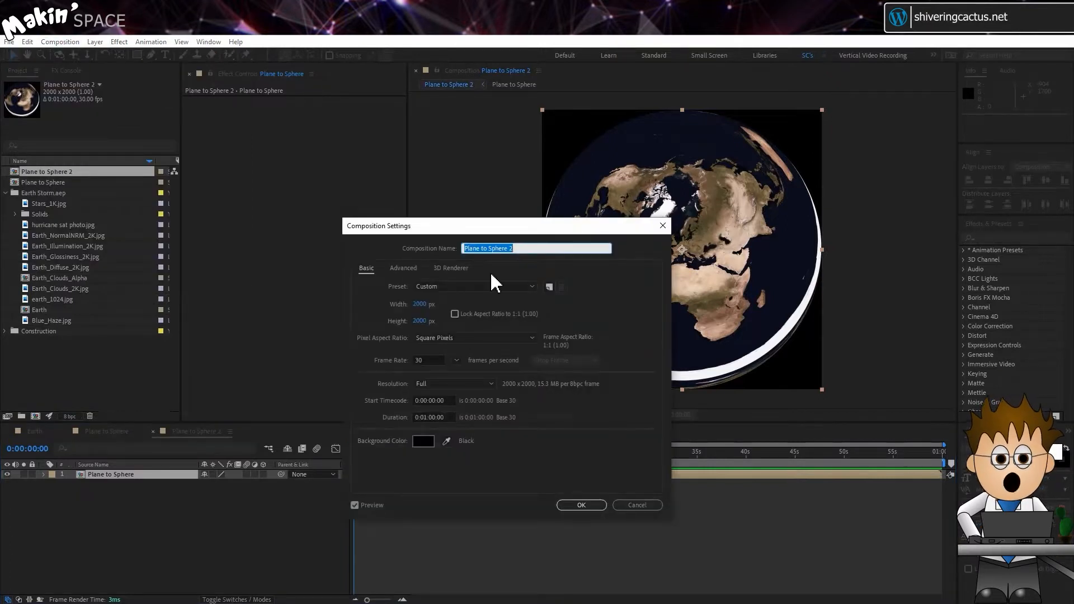
{"action": "type", "text": "Sphere to Texture"}
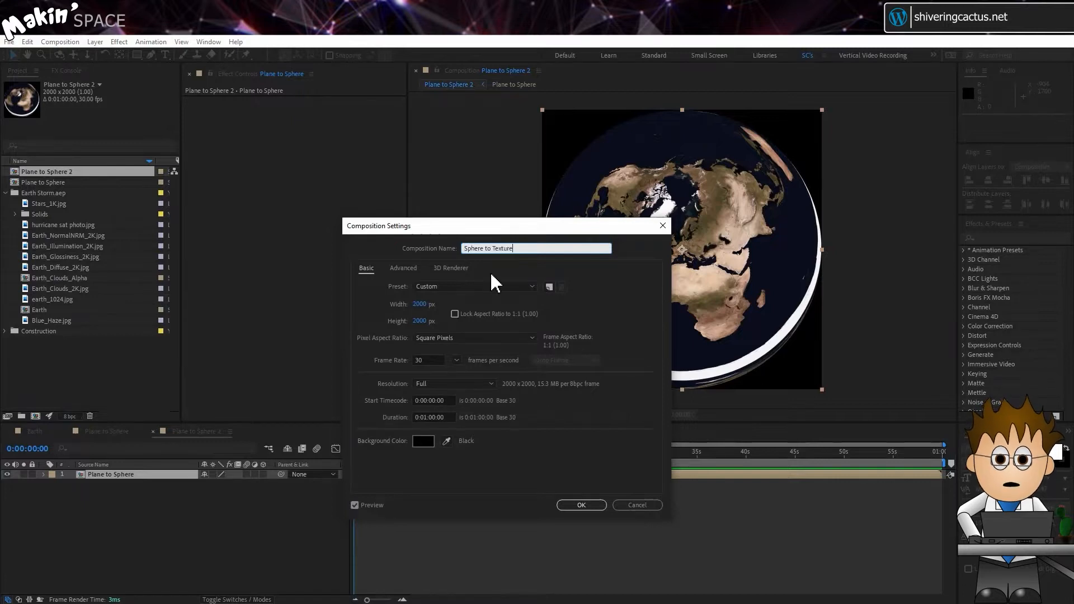
{"action": "left_click", "coordinate": [421, 321]}
{"action": "type", "text": "1000"}
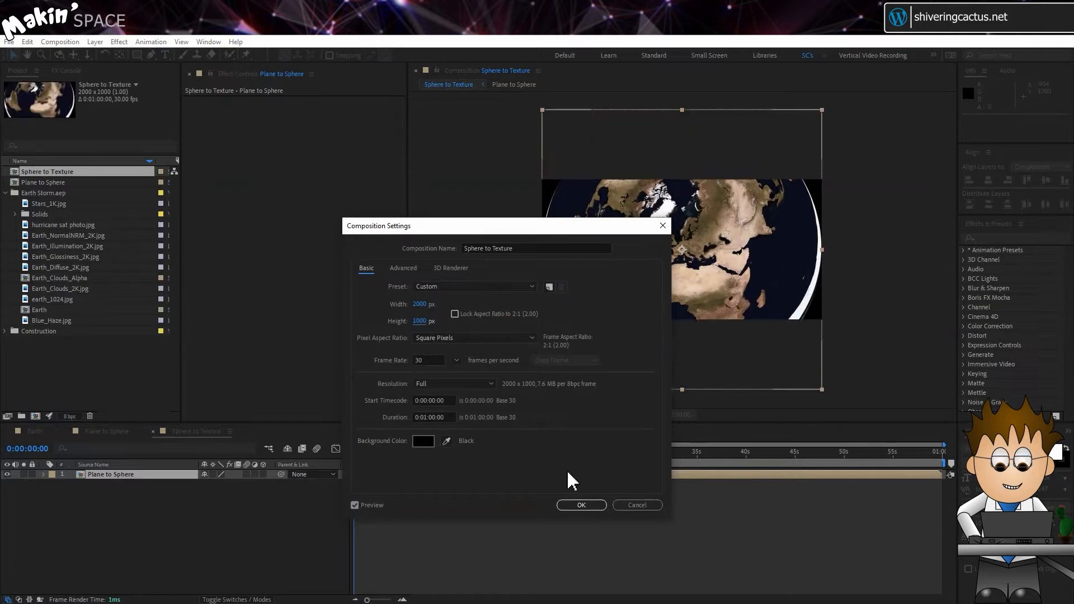
{"action": "left_click", "coordinate": [580, 505]}
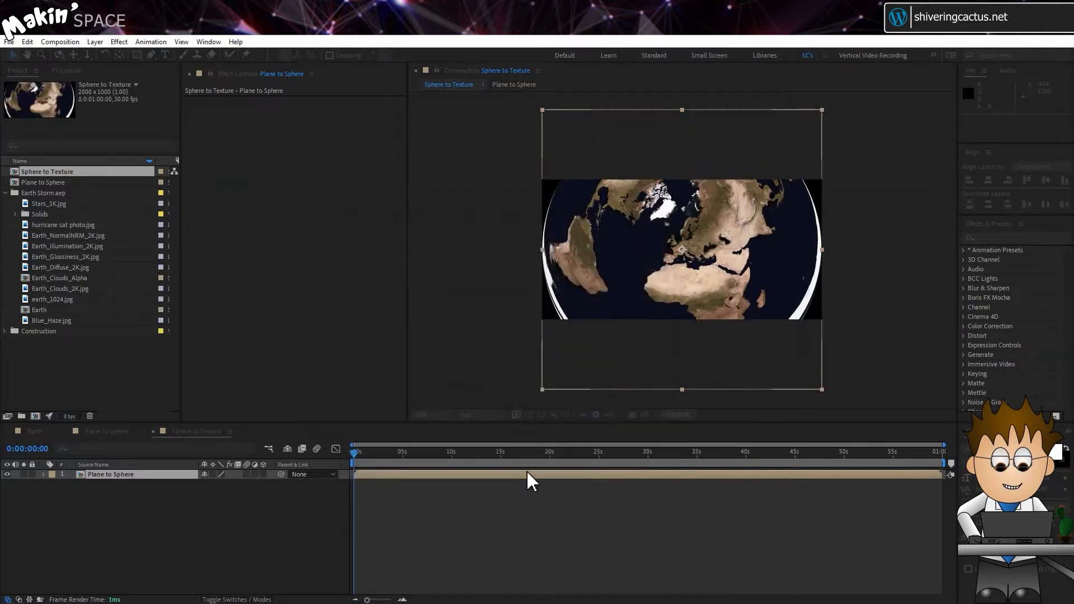
Apply the Polar Coordinates effect to the nested Plane to Sphere layer with Interpolation at 100% and Polar to Rect conversion.
{"action": "left_click", "coordinate": [119, 42]}
{"action": "mouse_move", "coordinate": [249, 194]}
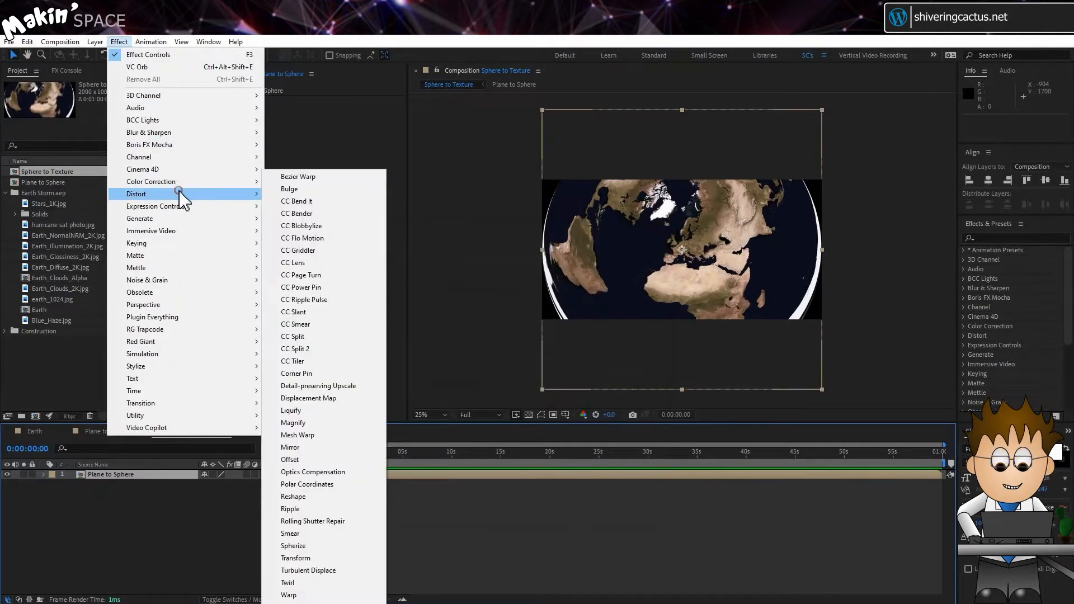
{"action": "left_click", "coordinate": [342, 483]}
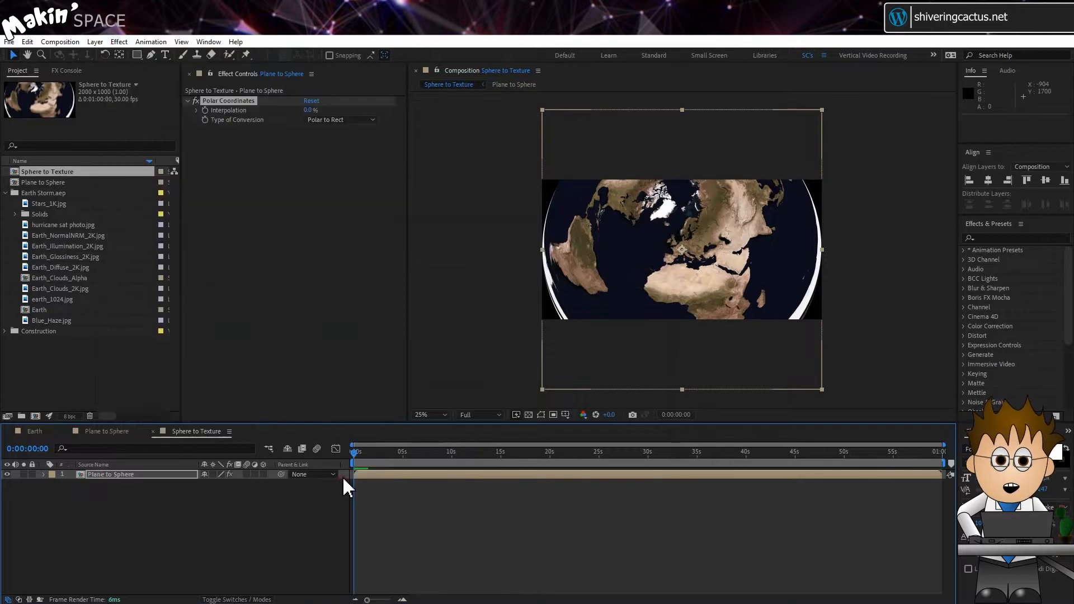
{"action": "left_click_drag", "start_coordinate": [308, 110], "coordinate": [422, 126]}
Set the Y values of the Plane to Sphere layer's Anchor Point and Position to 0.
{"action": "left_click", "coordinate": [122, 474]}
{"action": "left_click", "coordinate": [44, 475]}
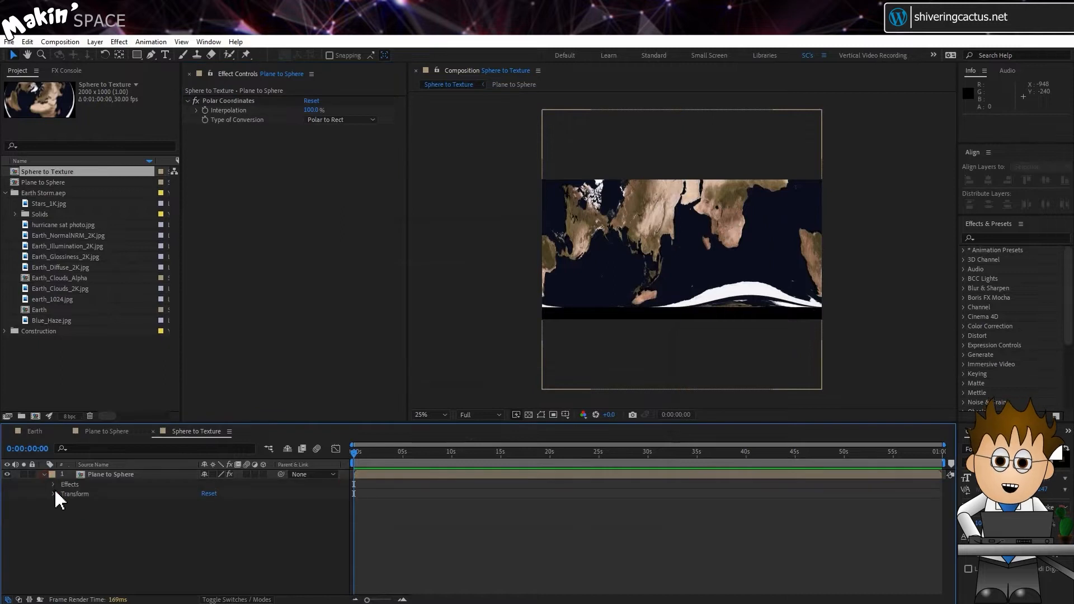
{"action": "left_click", "coordinate": [53, 503]}
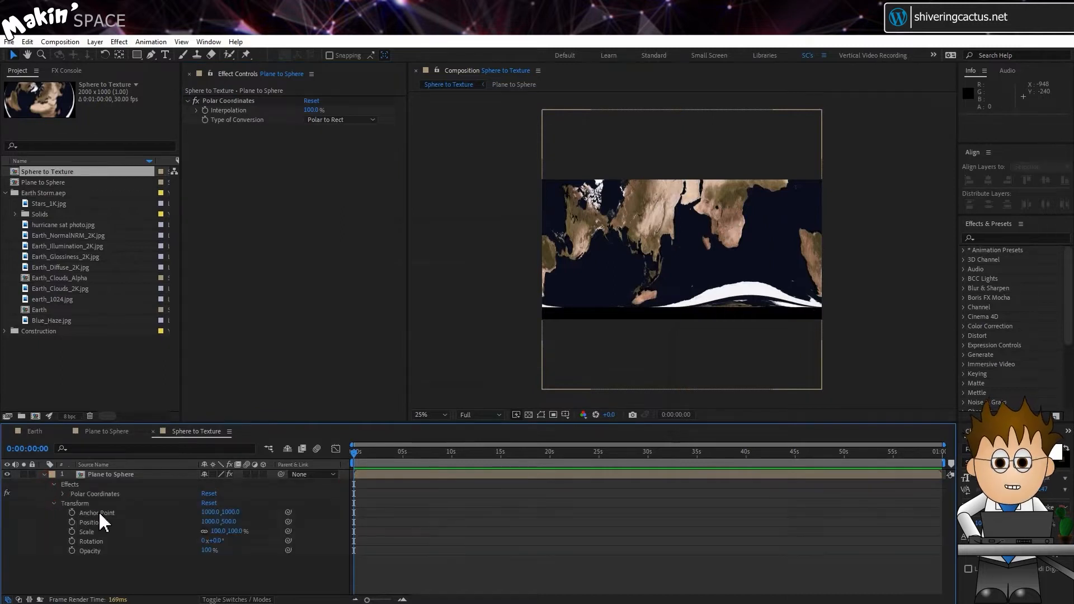
{"action": "left_click", "coordinate": [234, 512]}
{"action": "type", "text": "0"}
{"action": "key", "text": "Return"}
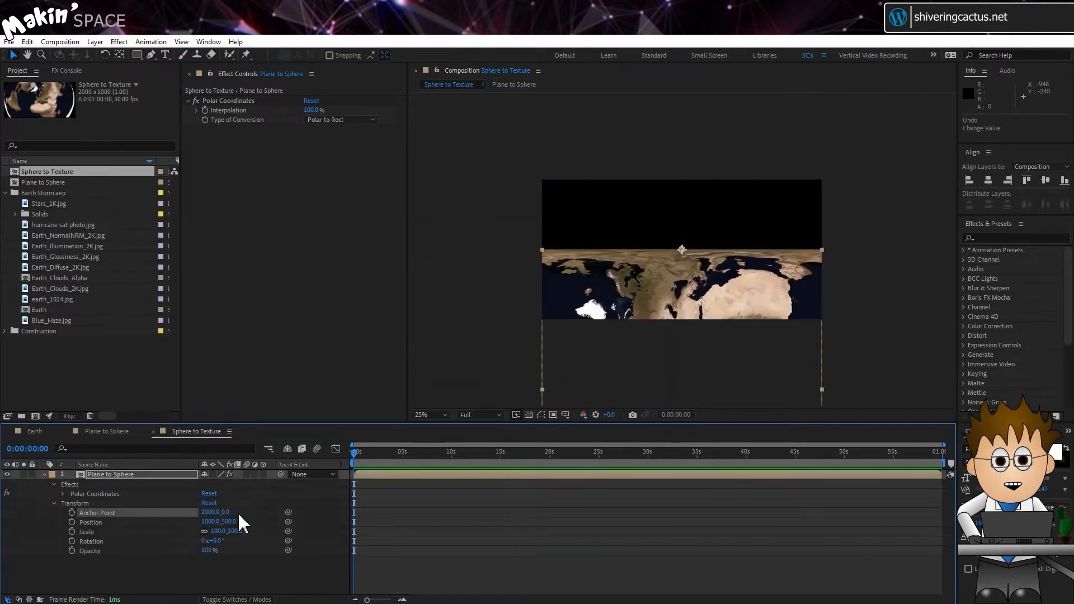
{"action": "left_click", "coordinate": [232, 520]}
{"action": "type", "text": "0"}
{"action": "key", "text": "Return"}
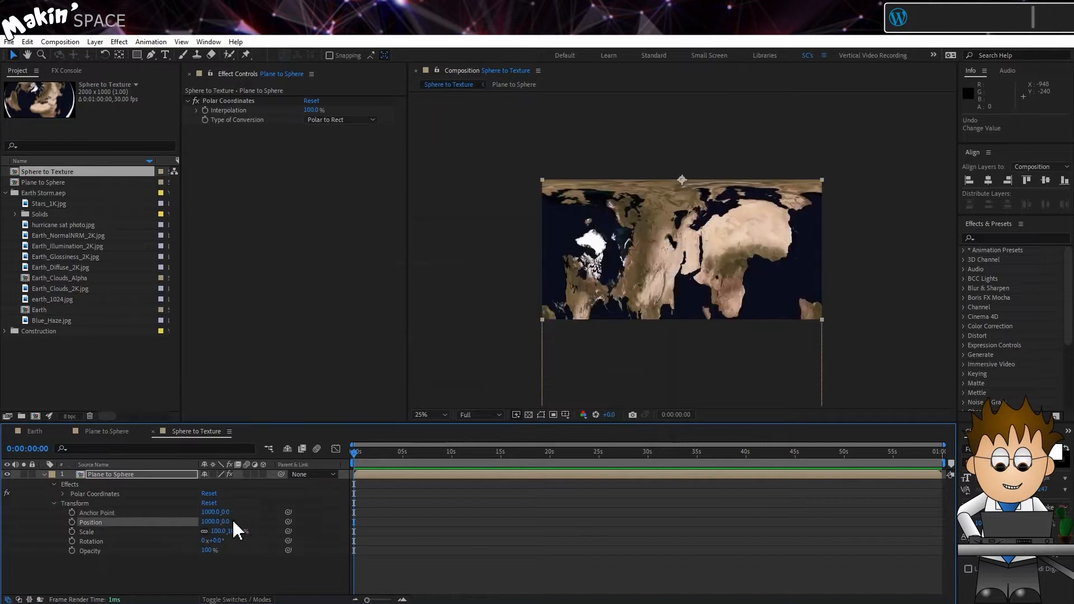
Unlink the Plane to Sphere layer's Scale and set it to -100% horizontally and 71% vertically.
{"action": "left_click", "coordinate": [204, 529]}
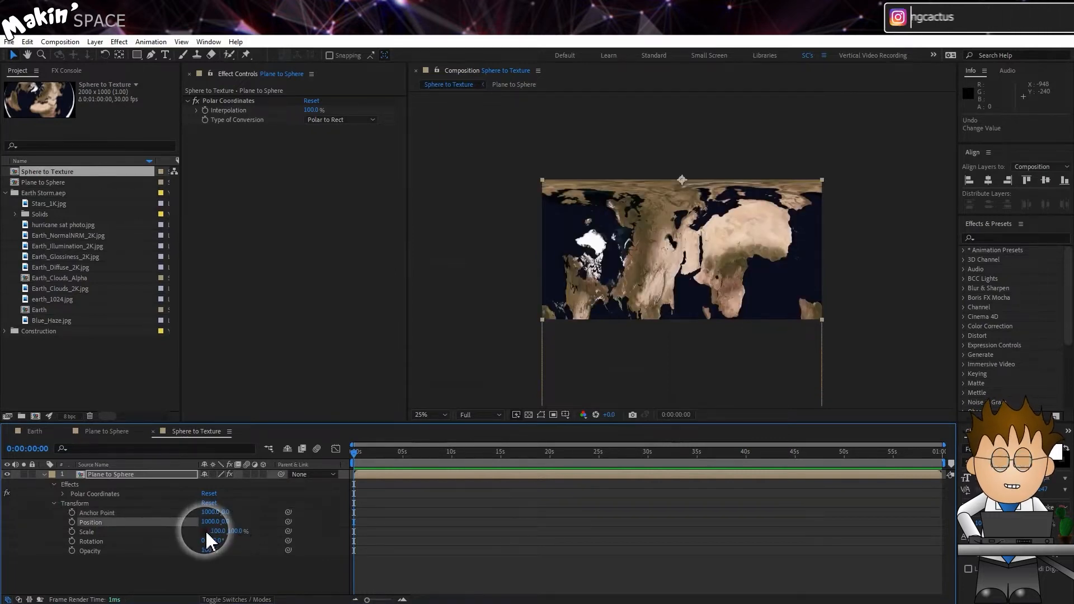
{"action": "left_click", "coordinate": [217, 531]}
{"action": "type", "text": "-100"}
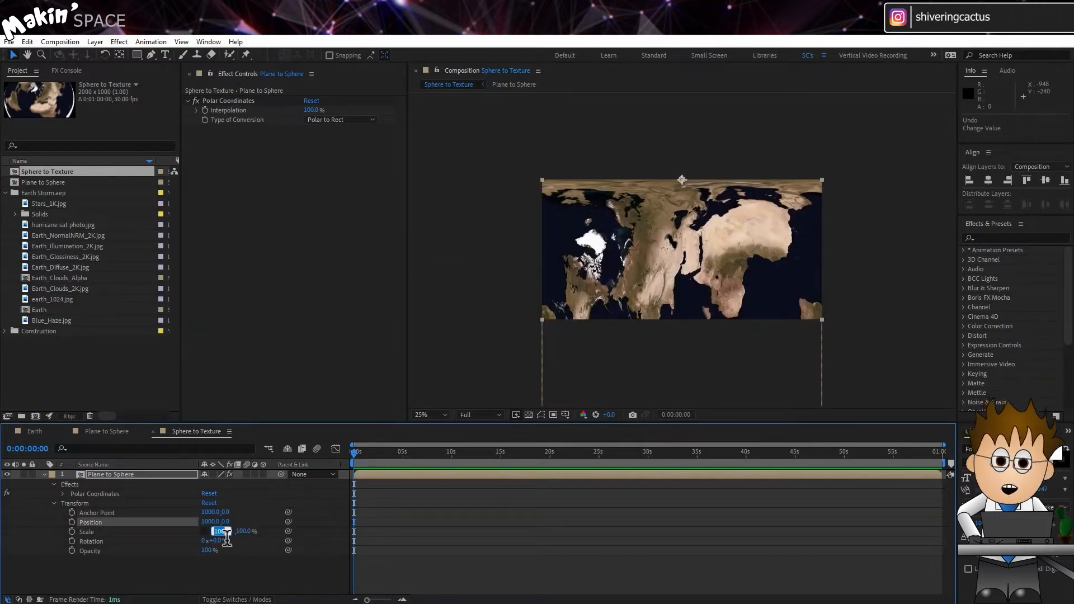
{"action": "key", "text": "Tab"}
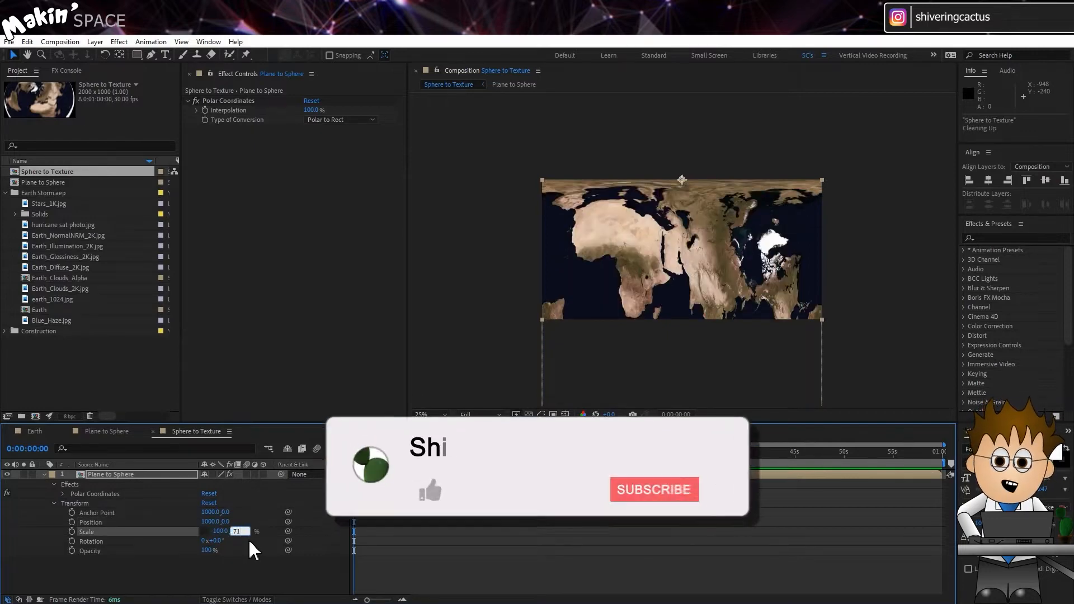
{"action": "type", "text": "71"}
{"action": "key", "text": "Return"}
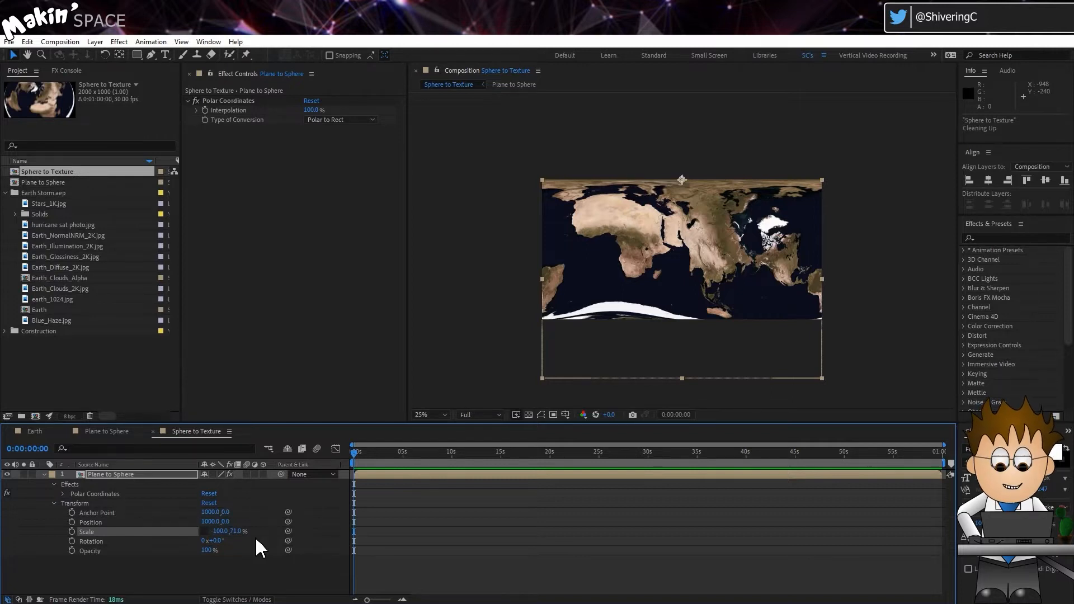
Duplicate the Plane to Sphere layer and set the lower copy's horizontal Scale to -101%.
{"action": "left_click", "coordinate": [140, 475]}
{"action": "left_click", "coordinate": [28, 41]}
{"action": "left_click", "coordinate": [78, 169]}
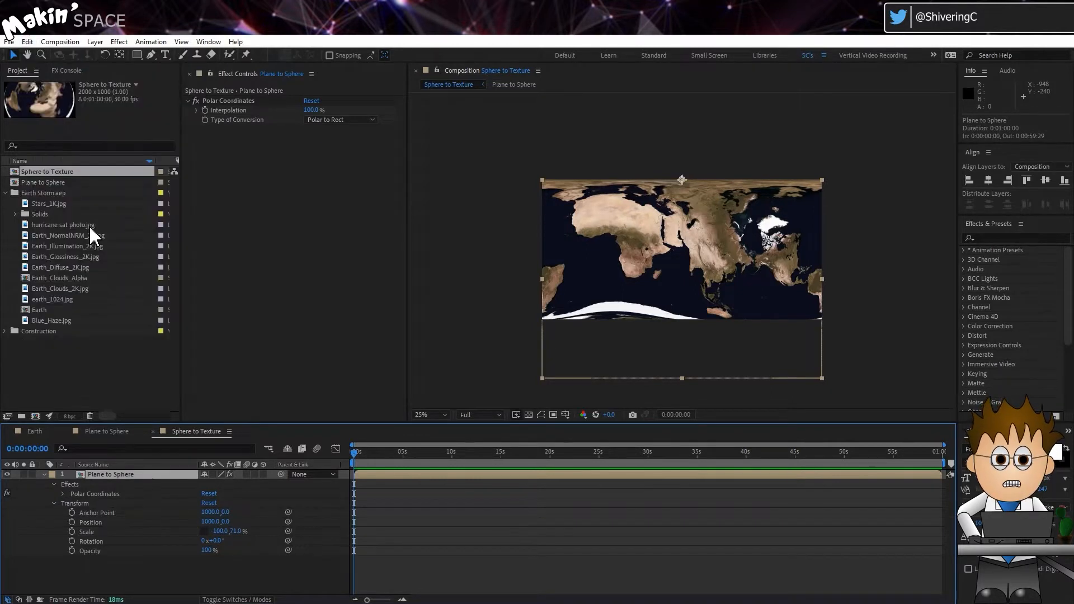
{"action": "left_click", "coordinate": [123, 485]}
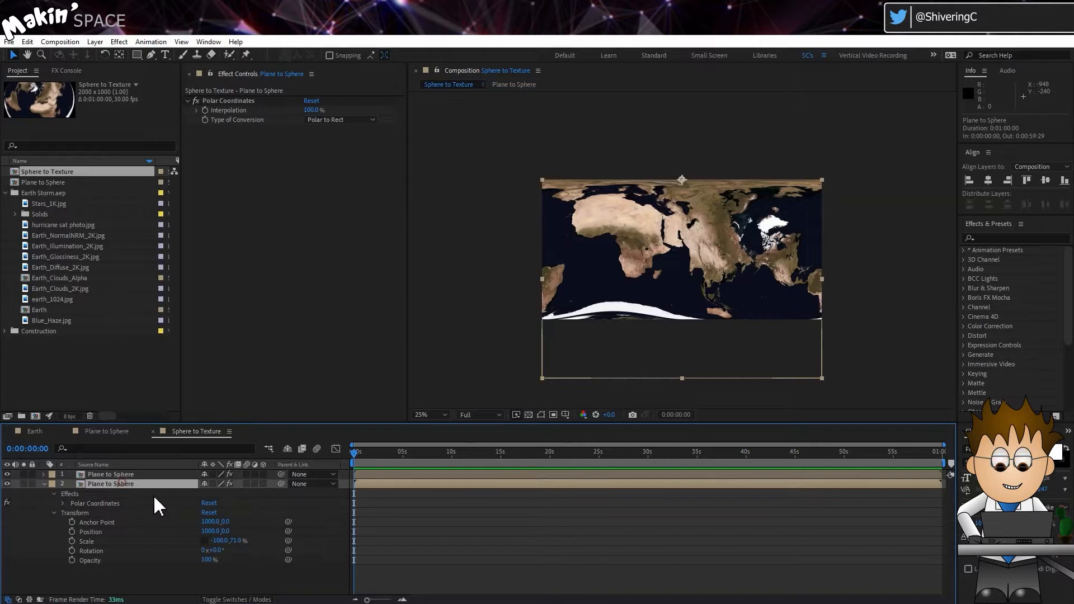
{"action": "left_click", "coordinate": [218, 541]}
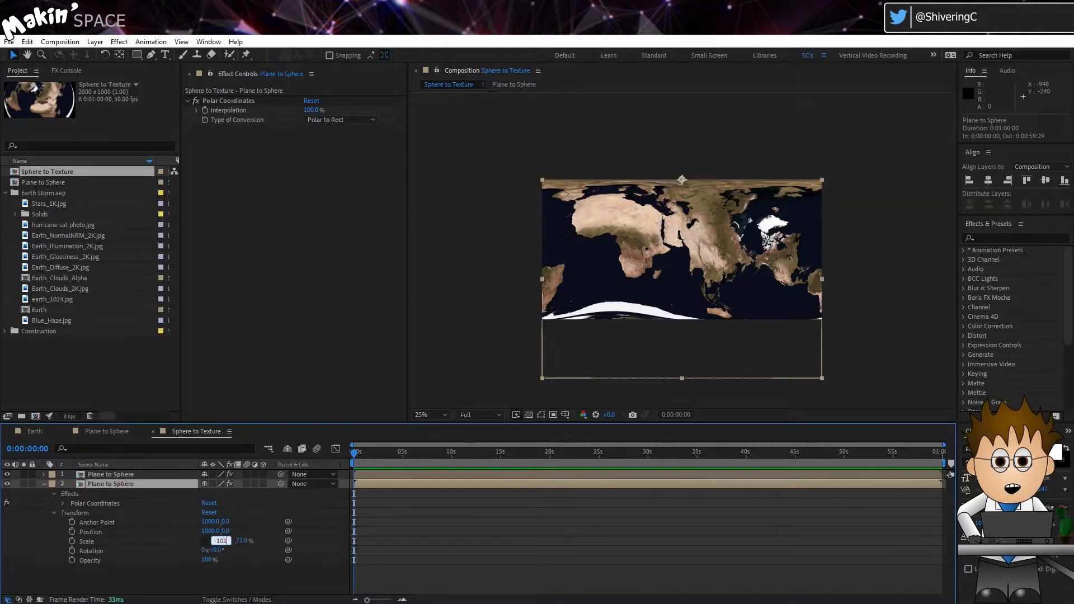
{"action": "key", "text": "Return"}
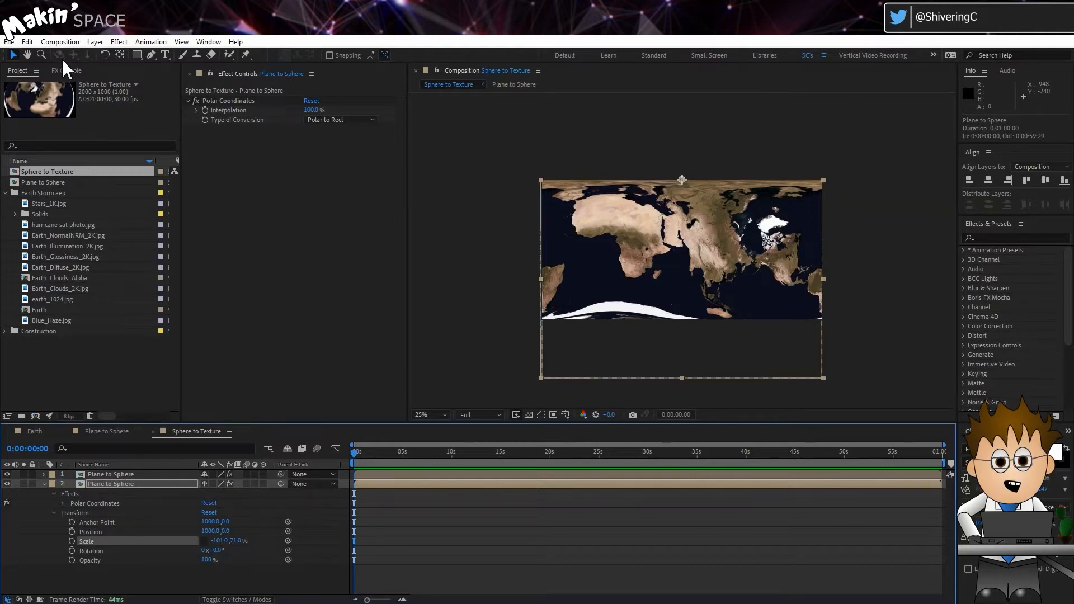
Open FX Console and examine its screenshot option.
{"action": "left_click", "coordinate": [63, 41]}
{"action": "left_click", "coordinate": [68, 41]}
{"action": "left_click", "coordinate": [67, 73]}
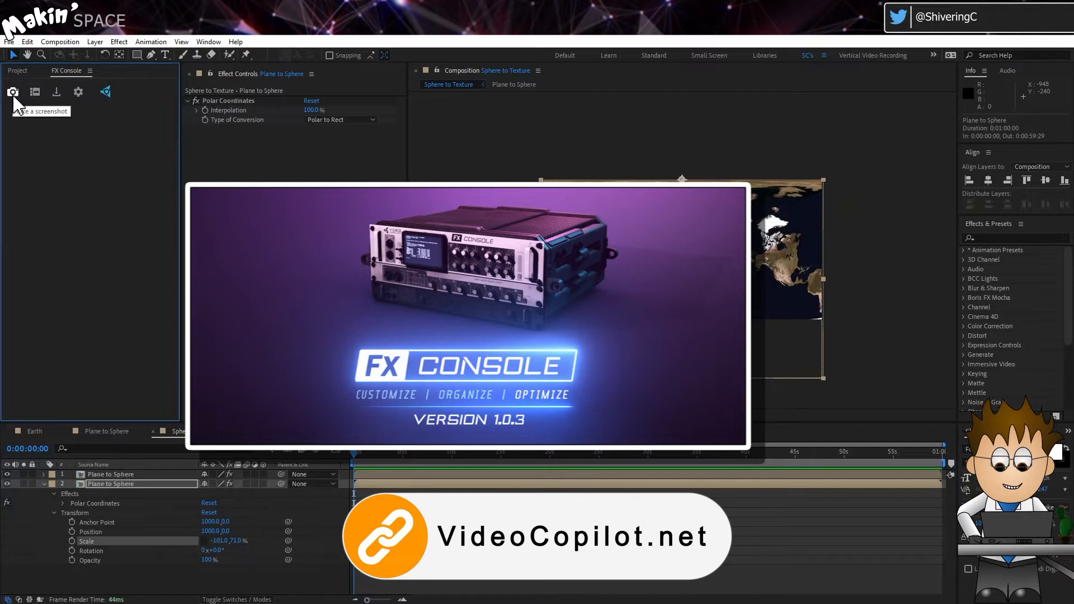
Try saving the current Sphere to Texture frame as a file, with PNG Sequence format and RGB channels for the output.
{"action": "left_click", "coordinate": [60, 42]}
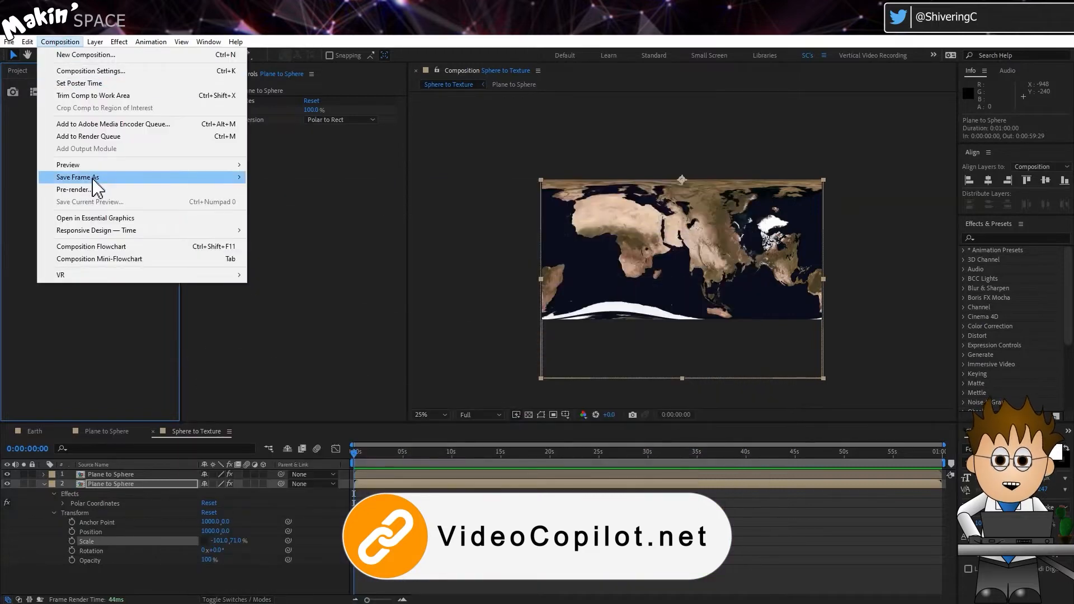
{"action": "mouse_move", "coordinate": [94, 178]}
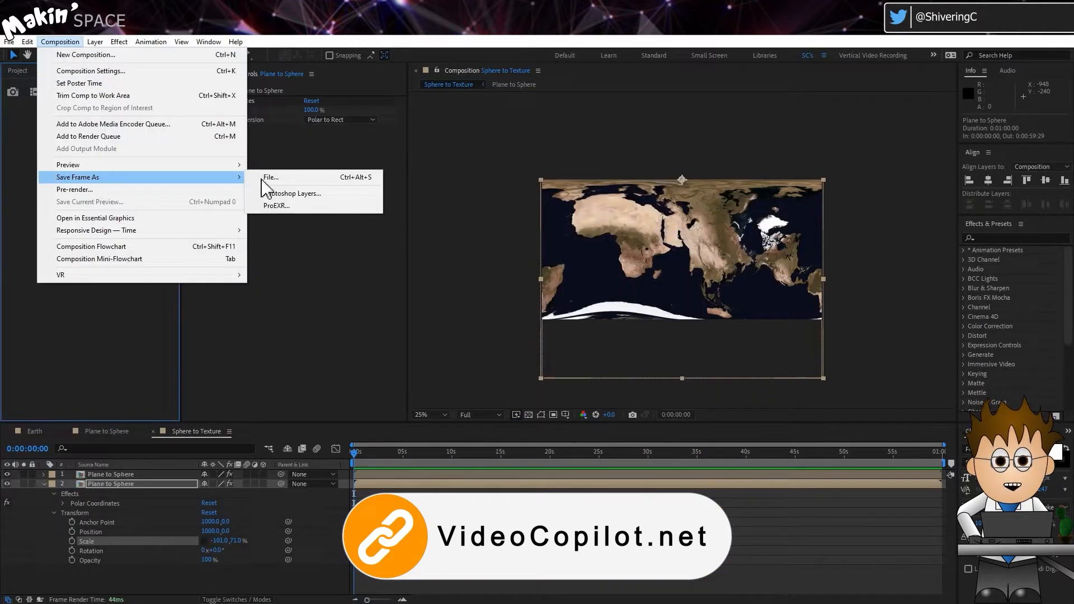
{"action": "left_click", "coordinate": [343, 182]}
{"action": "left_click", "coordinate": [93, 499]}
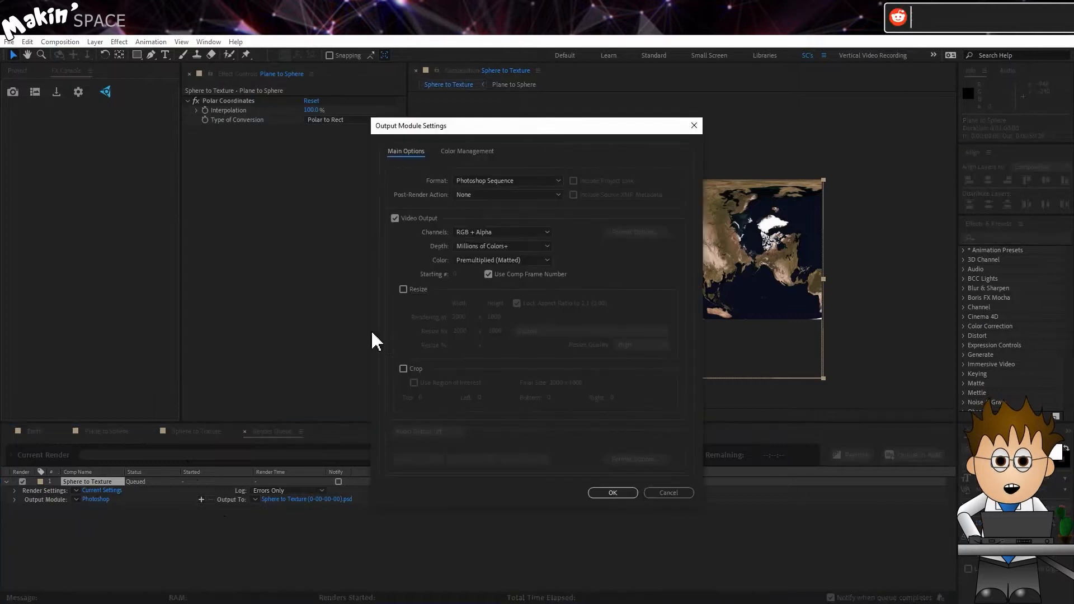
{"action": "left_click", "coordinate": [550, 179]}
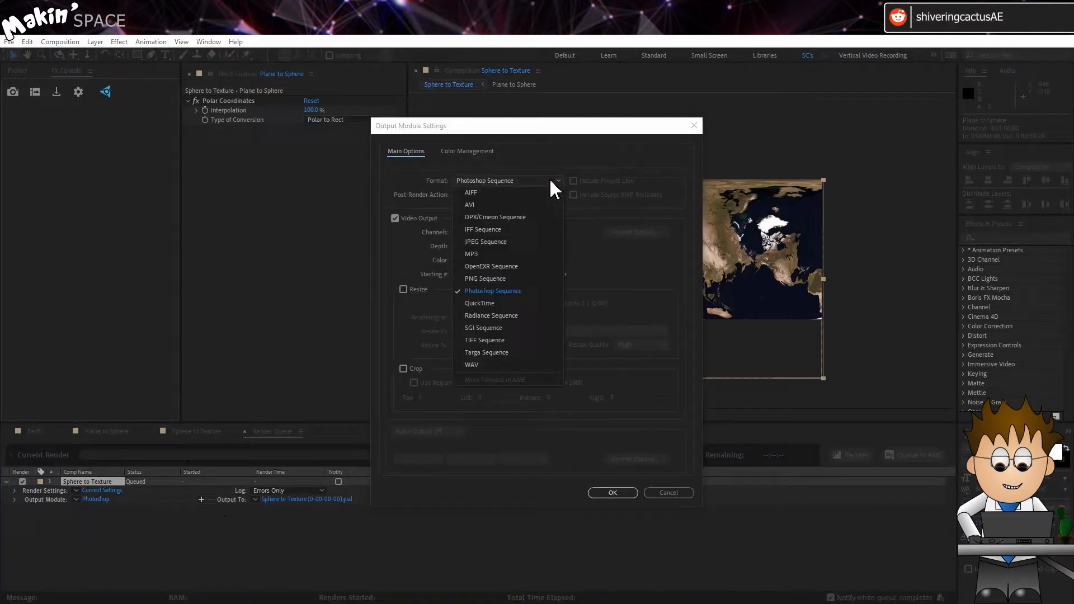
{"action": "left_click", "coordinate": [526, 275]}
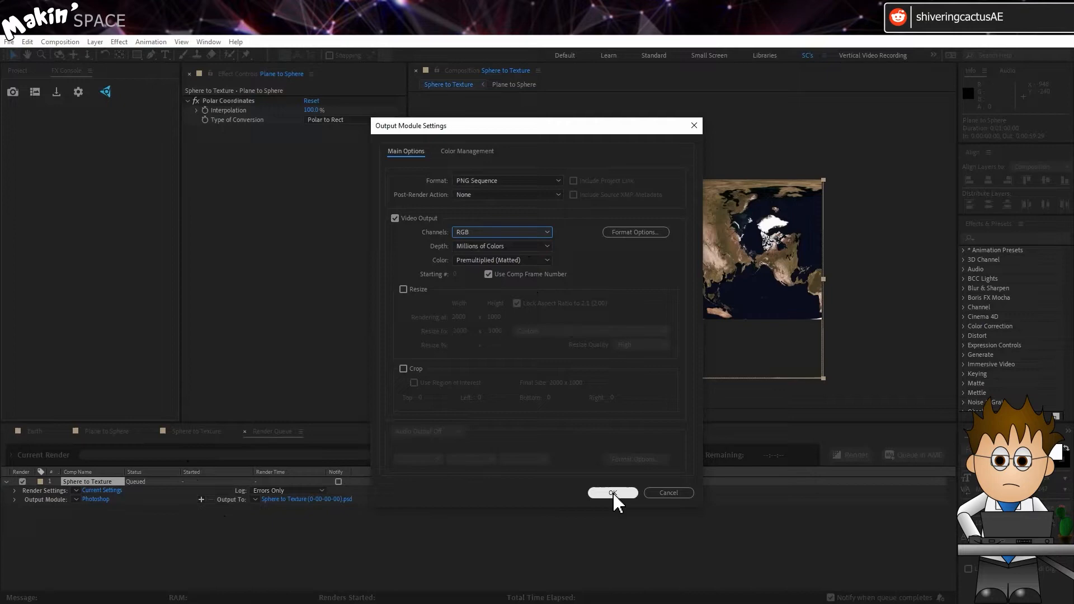
{"action": "left_click", "coordinate": [652, 492]}
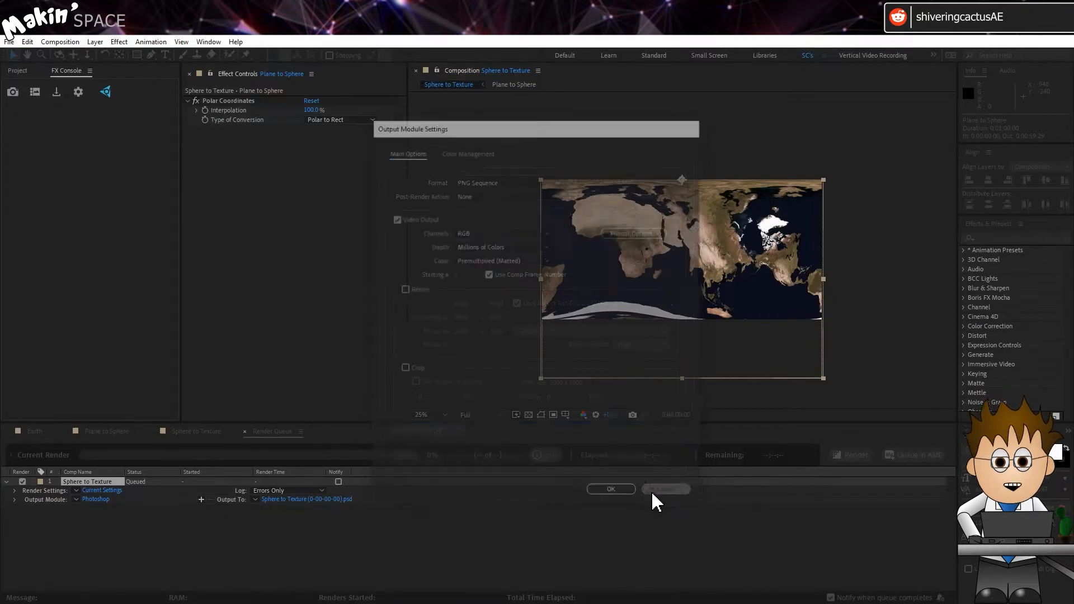
{"action": "left_click", "coordinate": [244, 432]}
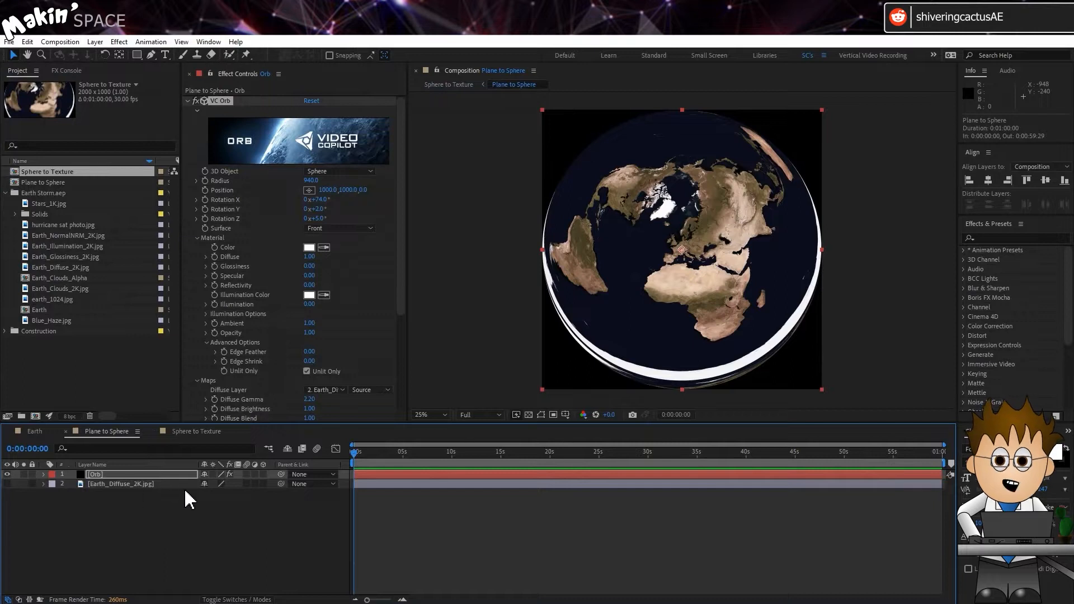
Swap the Earth map in Plane to Sphere for Earth_NormalNRM_2K.jpg and view the converted texture in Sphere to Texture.
{"action": "left_click", "coordinate": [153, 483]}
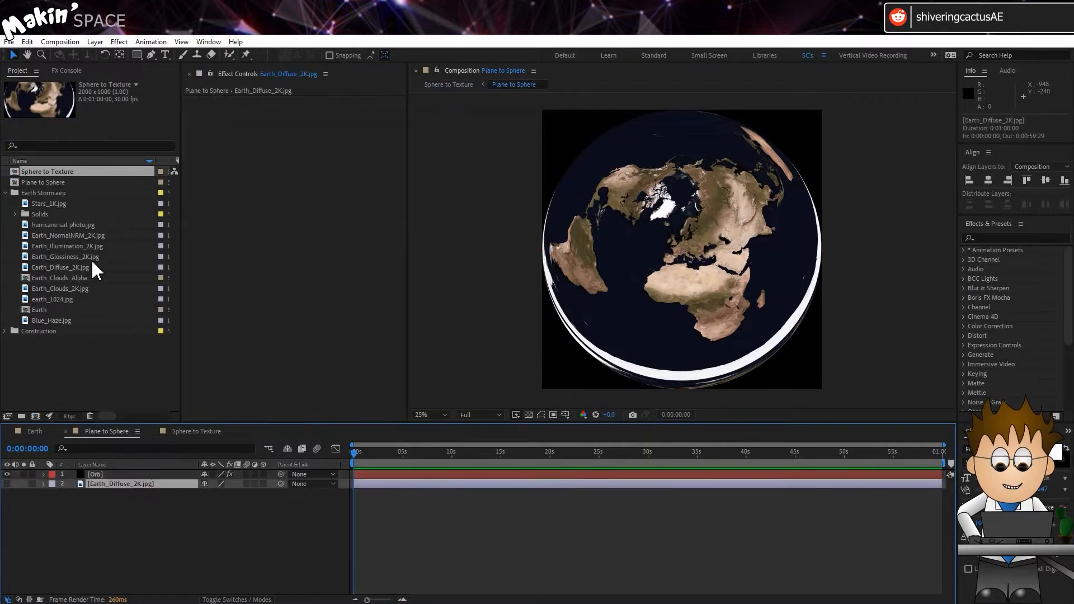
{"action": "left_click_drag", "start_coordinate": [92, 237], "coordinate": [109, 482]}
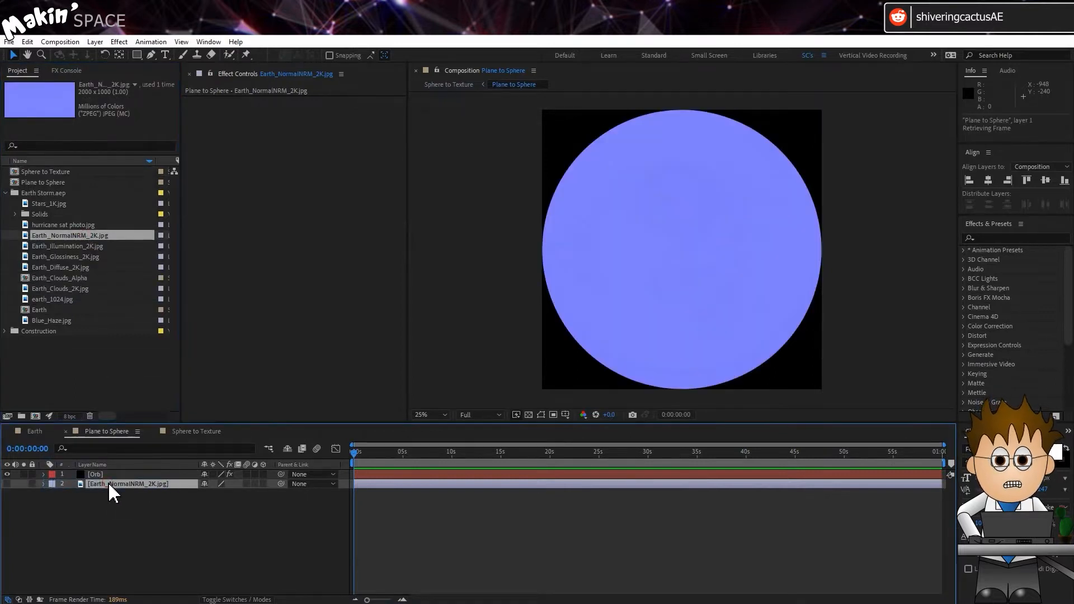
{"action": "left_click", "coordinate": [201, 432]}
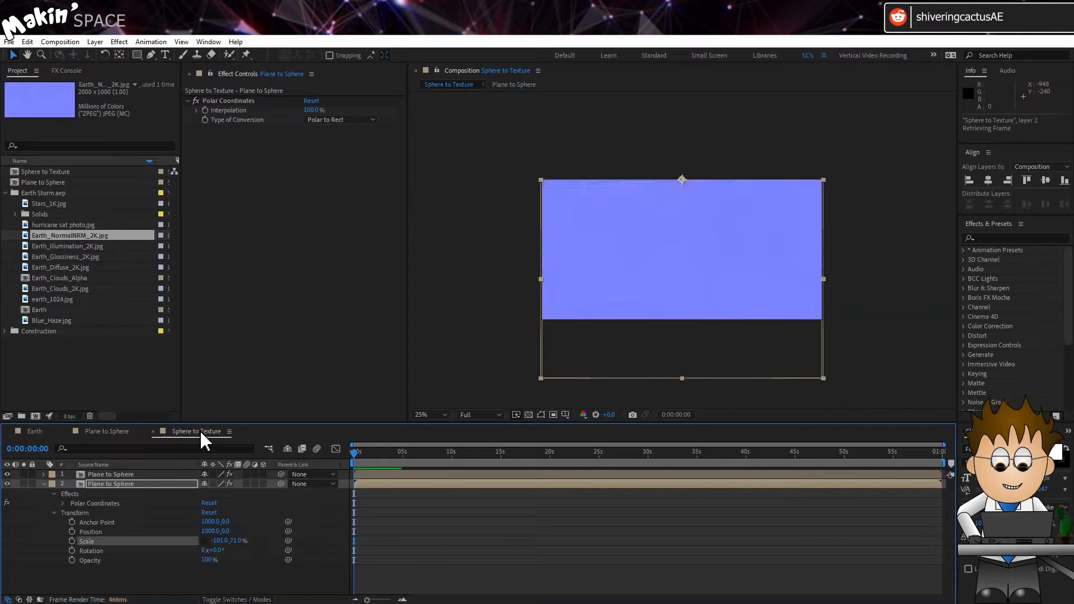
Replace the normal map in Plane to Sphere with Earth_Glossiness_2K.jpg and view it converted in Sphere to Texture.
{"action": "left_click", "coordinate": [119, 429]}
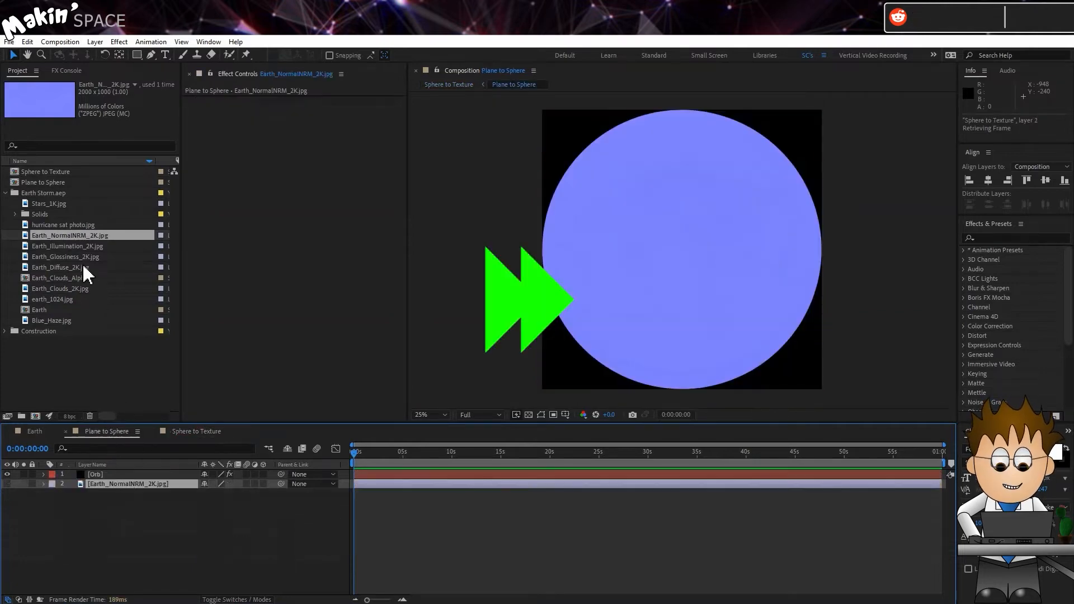
{"action": "left_click_drag", "start_coordinate": [83, 259], "coordinate": [115, 486]}
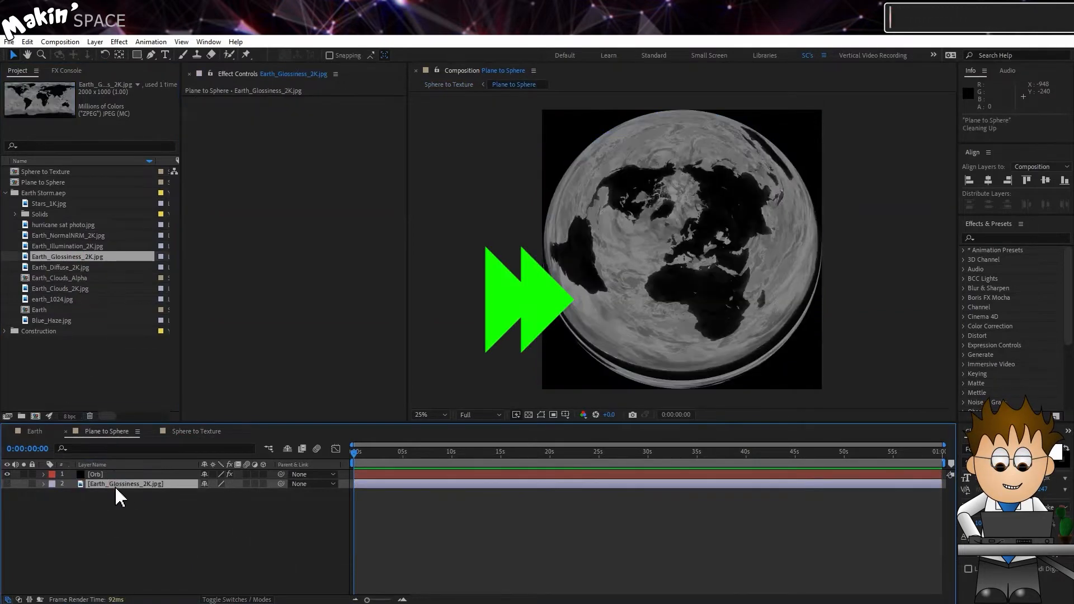
{"action": "left_click", "coordinate": [197, 432]}
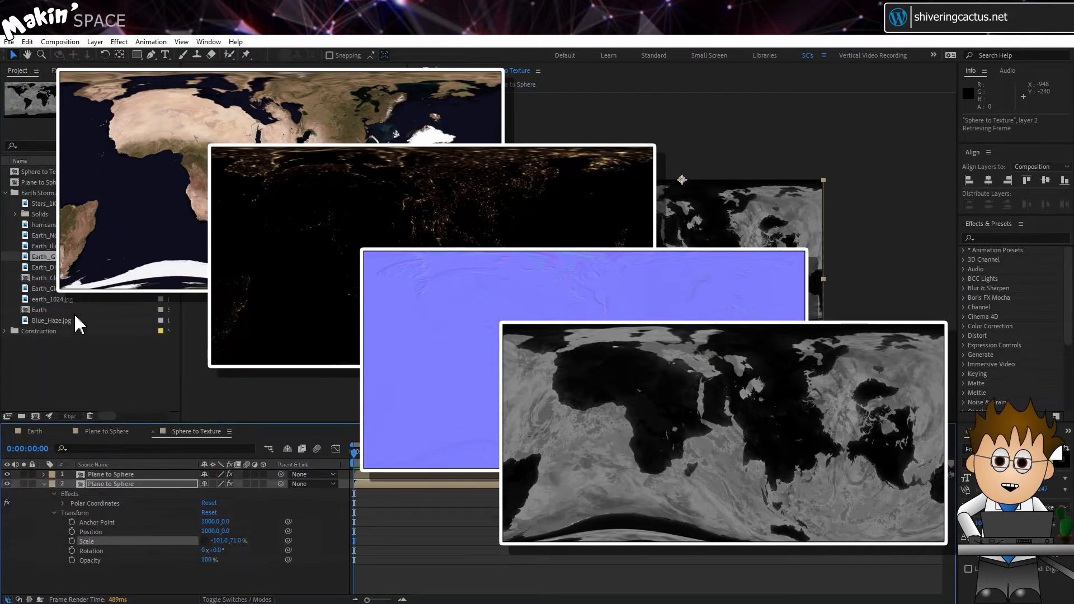
Close the Plane to Sphere and Sphere to Texture compositions and look over the original texture layers in the Earth composition.
{"action": "left_click", "coordinate": [66, 432]}
{"action": "left_click", "coordinate": [66, 431]}
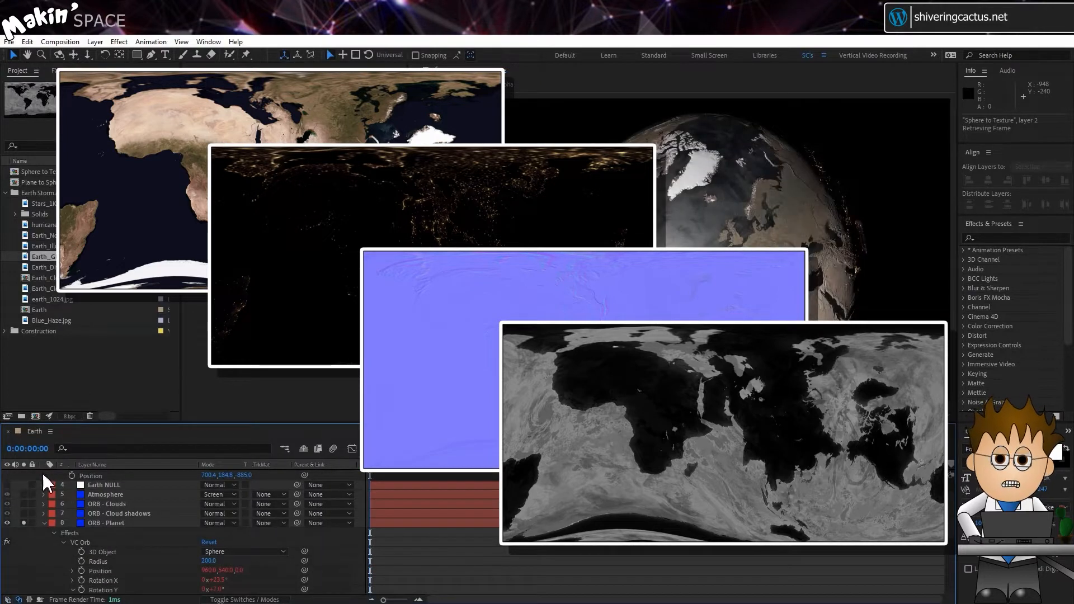
{"action": "scroll", "coordinate": [47, 482], "scroll_direction": "up", "scroll_amount": 2}
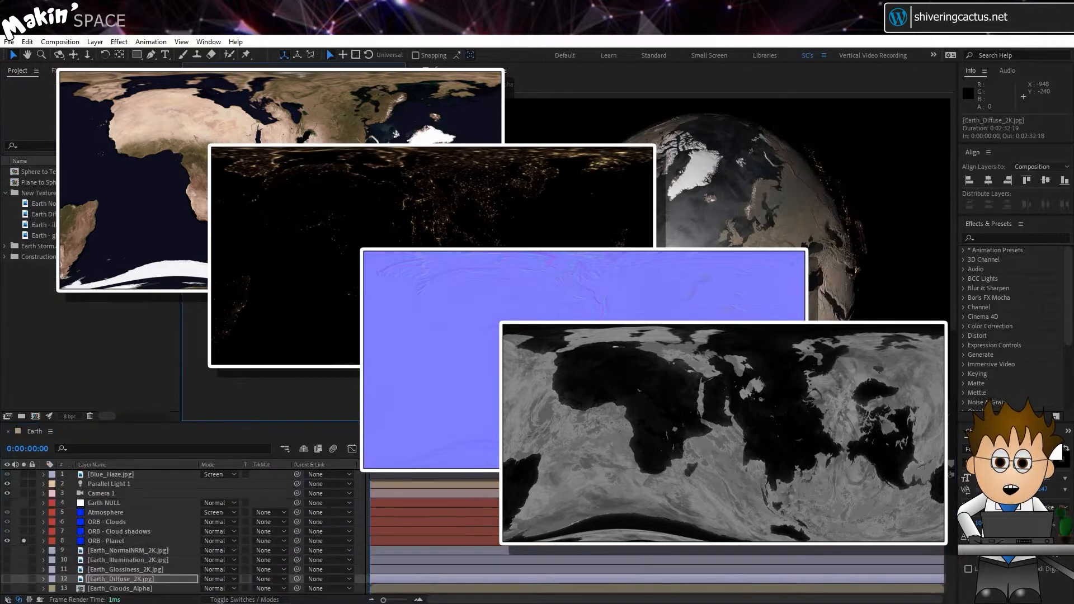
{"action": "left_click", "coordinate": [145, 580]}
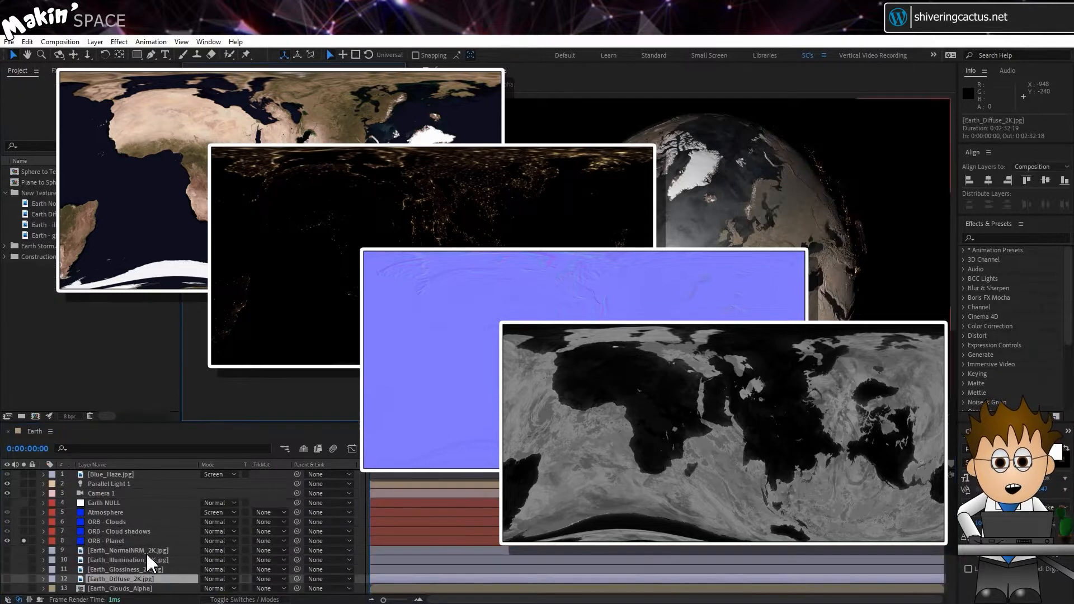
{"action": "left_click", "coordinate": [142, 570]}
{"action": "left_click", "coordinate": [143, 561]}
{"action": "left_click", "coordinate": [145, 551]}
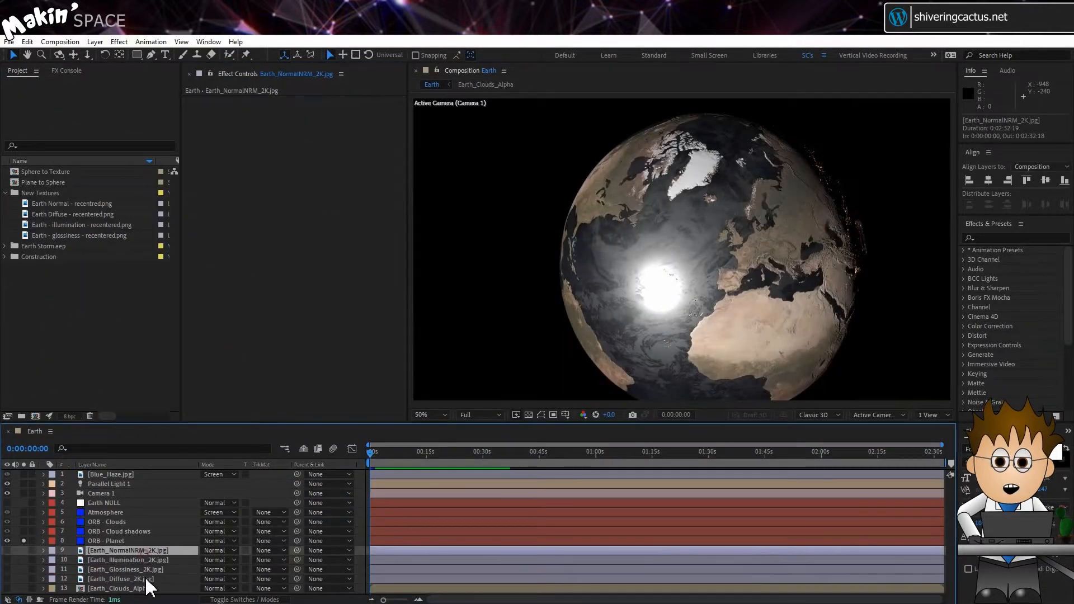
Replace the sources of the Earth composition's diffuse, glossiness, illumination and normal layers with the matching recentered PNGs from New Textures.
{"action": "left_click", "coordinate": [145, 576]}
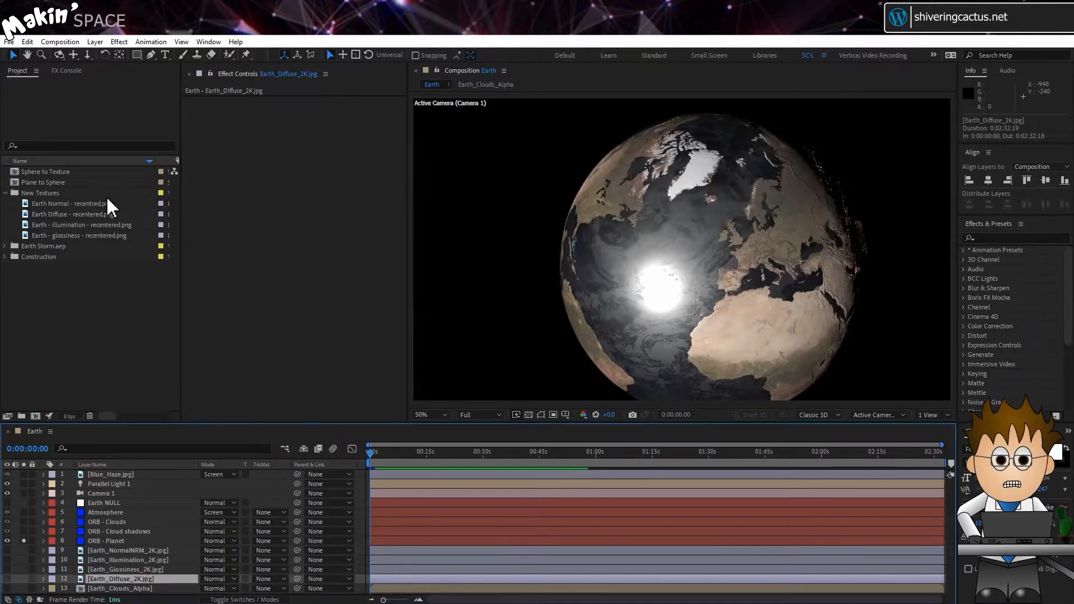
{"action": "left_click_drag", "start_coordinate": [77, 216], "coordinate": [135, 582]}
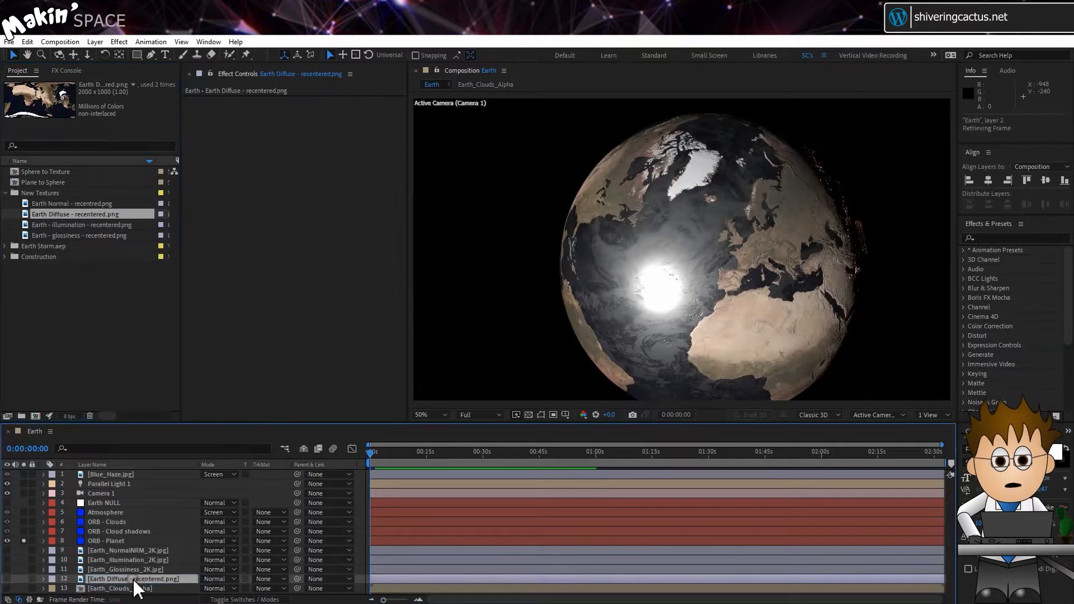
{"action": "left_click", "coordinate": [133, 570]}
{"action": "left_click_drag", "start_coordinate": [86, 236], "coordinate": [123, 570]}
{"action": "left_click", "coordinate": [122, 561]}
{"action": "left_click_drag", "start_coordinate": [84, 225], "coordinate": [116, 561]}
{"action": "left_click", "coordinate": [116, 552]}
{"action": "left_click_drag", "start_coordinate": [84, 205], "coordinate": [112, 552]}
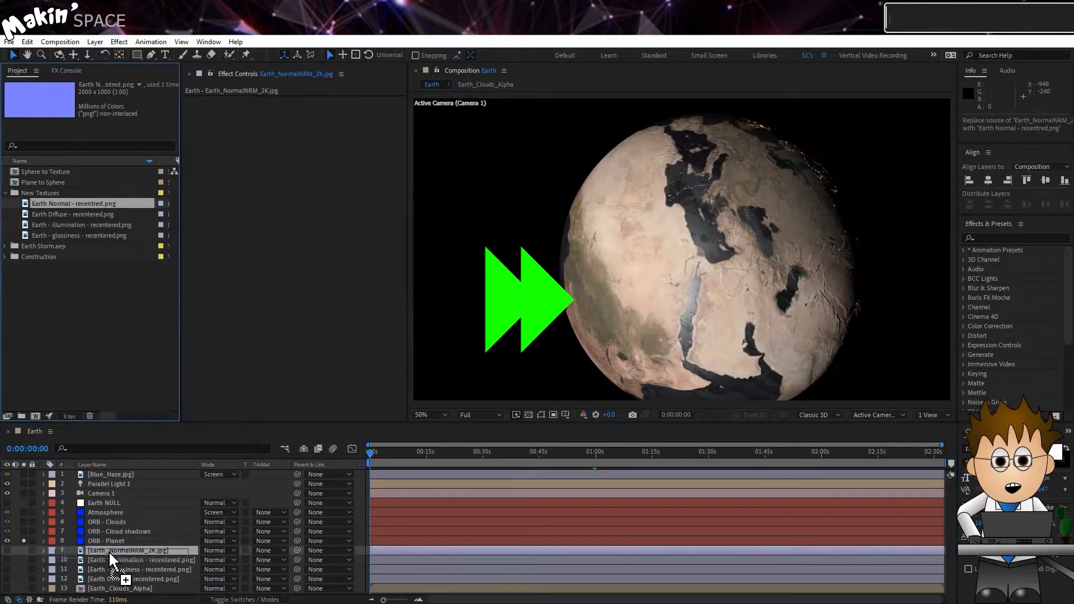
Rotate the Earth NULL layer on its Y and X axes until Europe faces the camera.
{"action": "left_click", "coordinate": [108, 504]}
{"action": "left_click", "coordinate": [24, 503]}
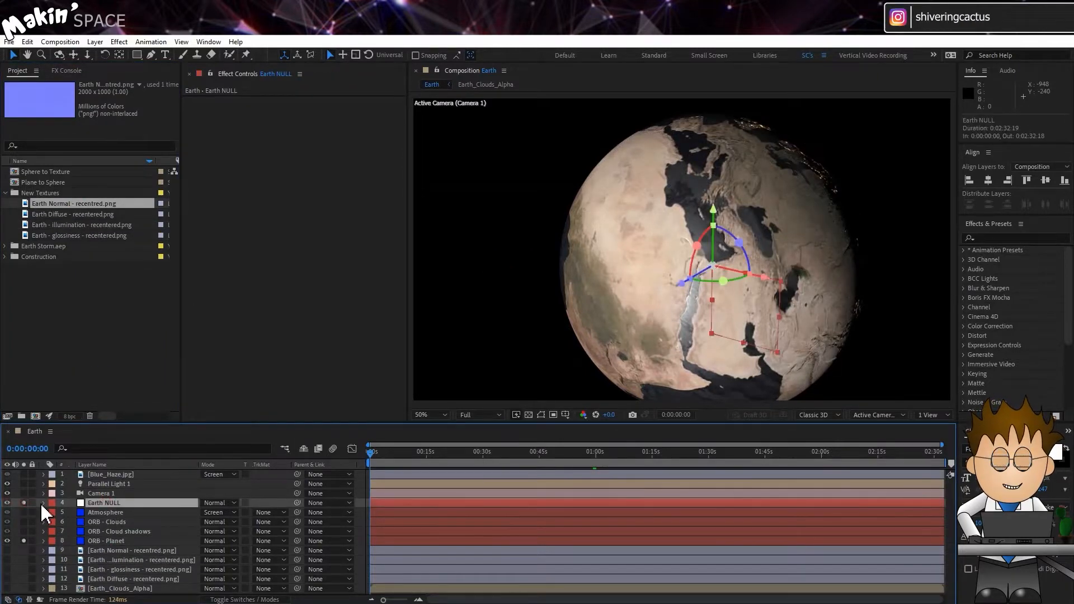
{"action": "key", "text": "r"}
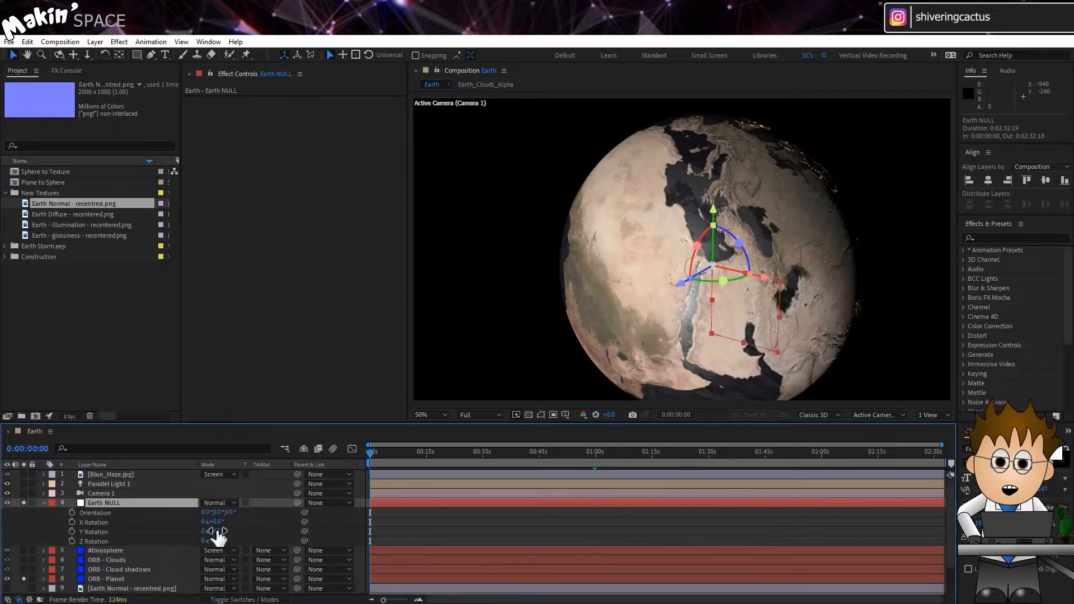
{"action": "left_click_drag", "start_coordinate": [217, 532], "coordinate": [191, 523]}
{"action": "mouse_move", "coordinate": [214, 521]}
{"action": "left_mouse_down"}
{"action": "mouse_move", "coordinate": [204, 521]}
{"action": "mouse_move", "coordinate": [222, 522]}
{"action": "mouse_move", "coordinate": [163, 543]}
{"action": "mouse_move", "coordinate": [230, 535]}
{"action": "mouse_move", "coordinate": [208, 546]}
{"action": "mouse_move", "coordinate": [214, 522]}
{"action": "left_mouse_up"}
{"action": "key", "text": "r"}
Set the Bump Map Intensity to -2.00 in the VC Orb maps of the ORB - Planet layer.
{"action": "left_click", "coordinate": [112, 541]}
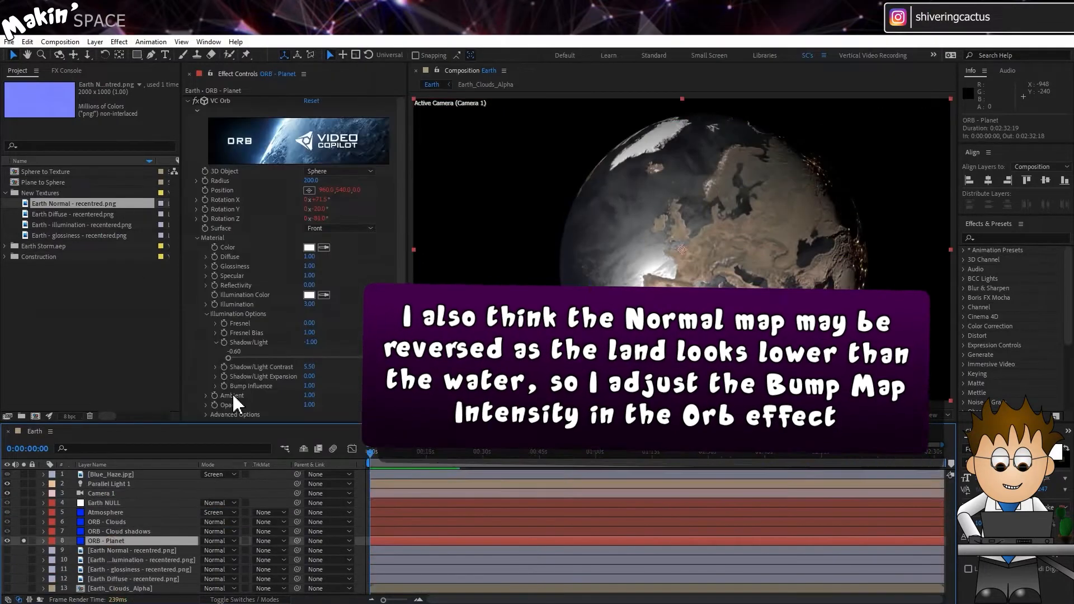
{"action": "left_click", "coordinate": [196, 238]}
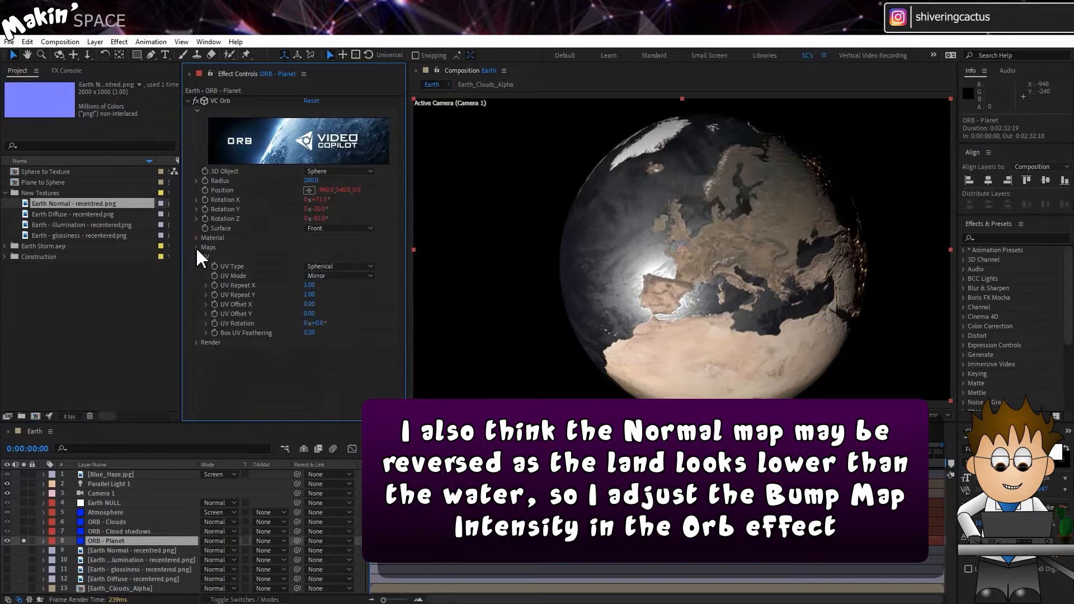
{"action": "left_click", "coordinate": [197, 248]}
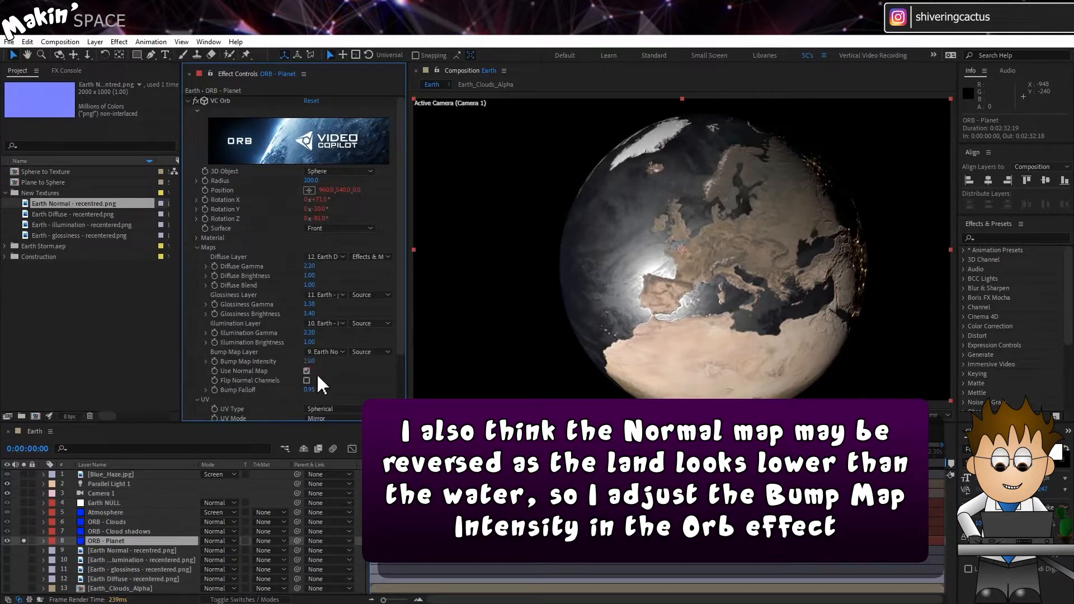
{"action": "type", "text": "2"}
{"action": "key", "text": "Return"}
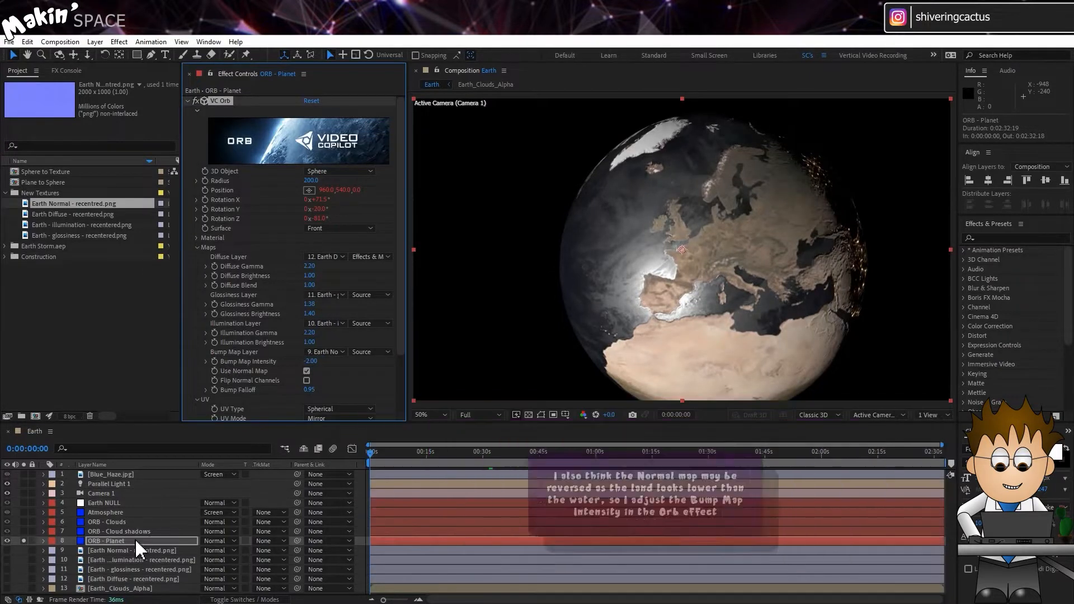
Pre-compose the Earth Diffuse - recentered.png layer as Earth Surface, leaving all attributes in Earth.
{"action": "left_click", "coordinate": [119, 580]}
{"action": "right_click", "coordinate": [119, 582]}
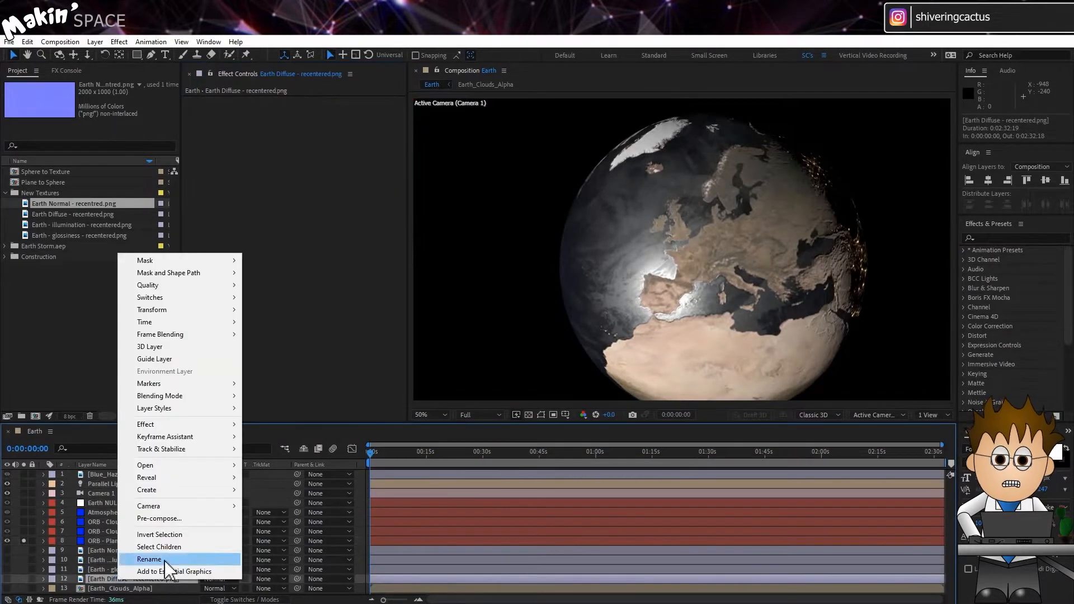
{"action": "left_click", "coordinate": [186, 520]}
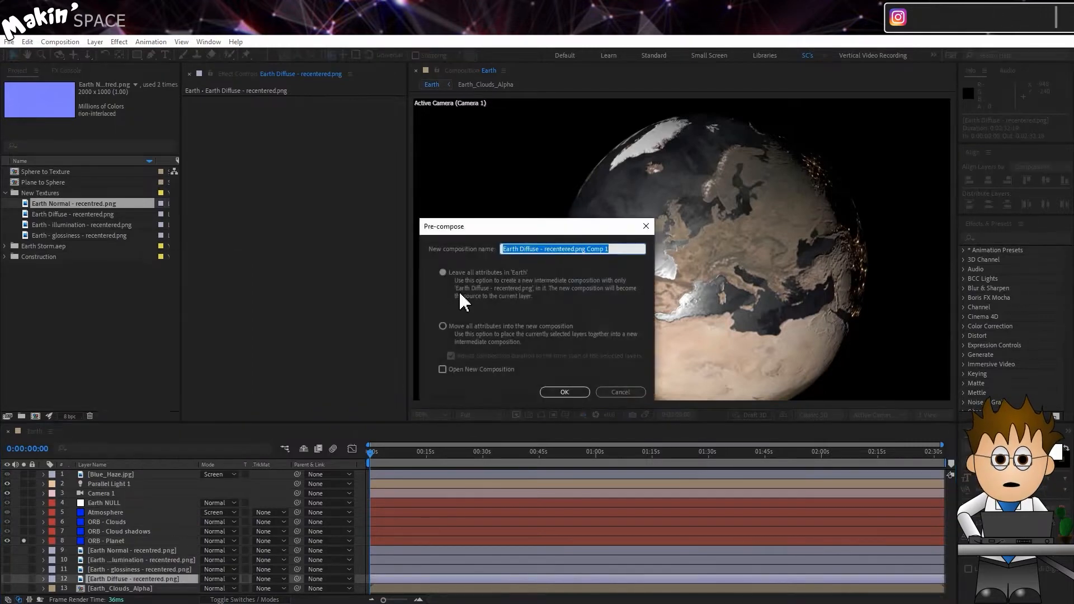
{"action": "type", "text": "Surface"}
{"action": "key", "text": "Return"}
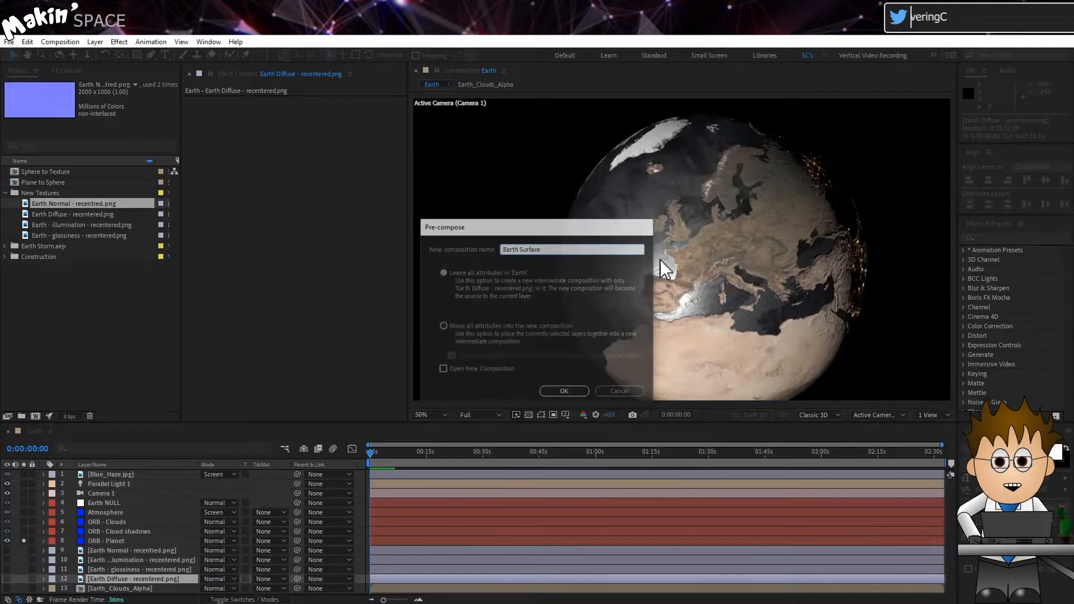
Inside Earth Surface, try animating the diffuse layer's Position from the start to a Y value of 102 at about 10 seconds.
{"action": "double_click", "coordinate": [81, 580]}
{"action": "key", "text": "p"}
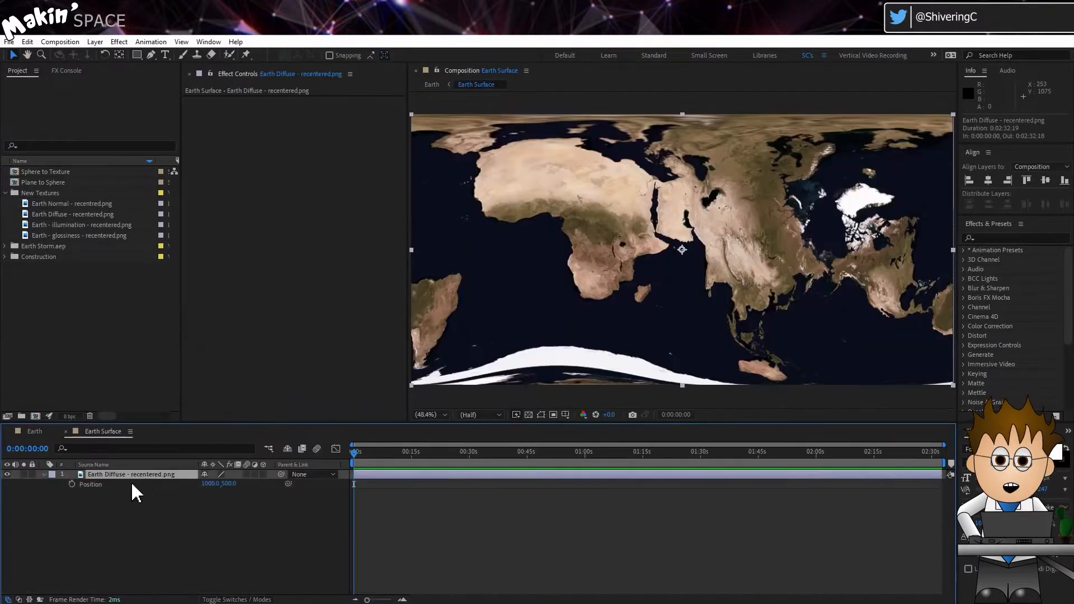
{"action": "left_click", "coordinate": [71, 484]}
{"action": "left_click_drag", "start_coordinate": [406, 450], "coordinate": [393, 451]}
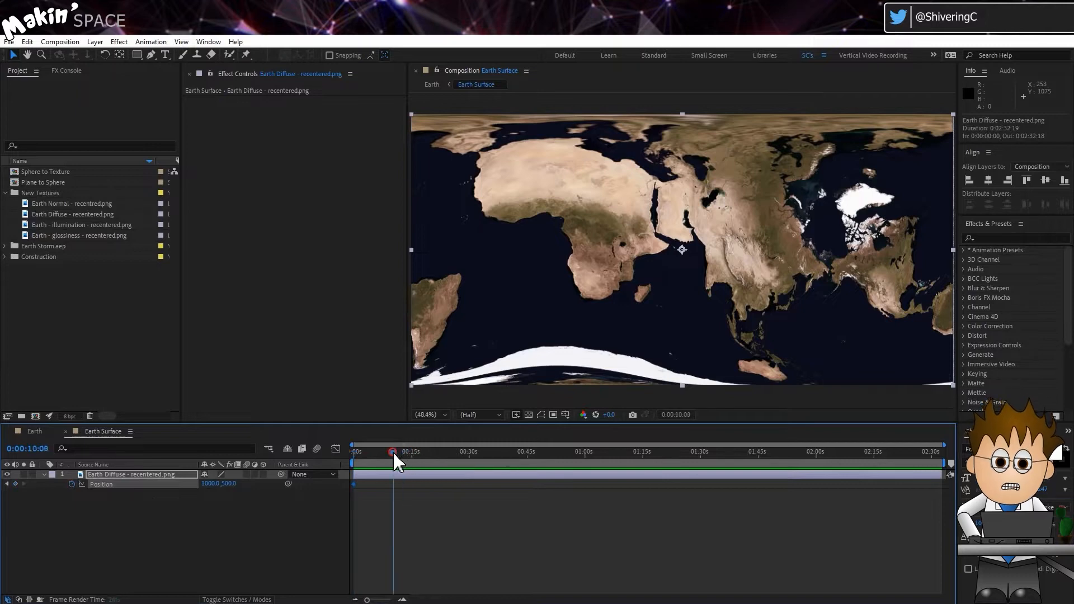
{"action": "left_click_drag", "start_coordinate": [227, 483], "coordinate": [22, 468]}
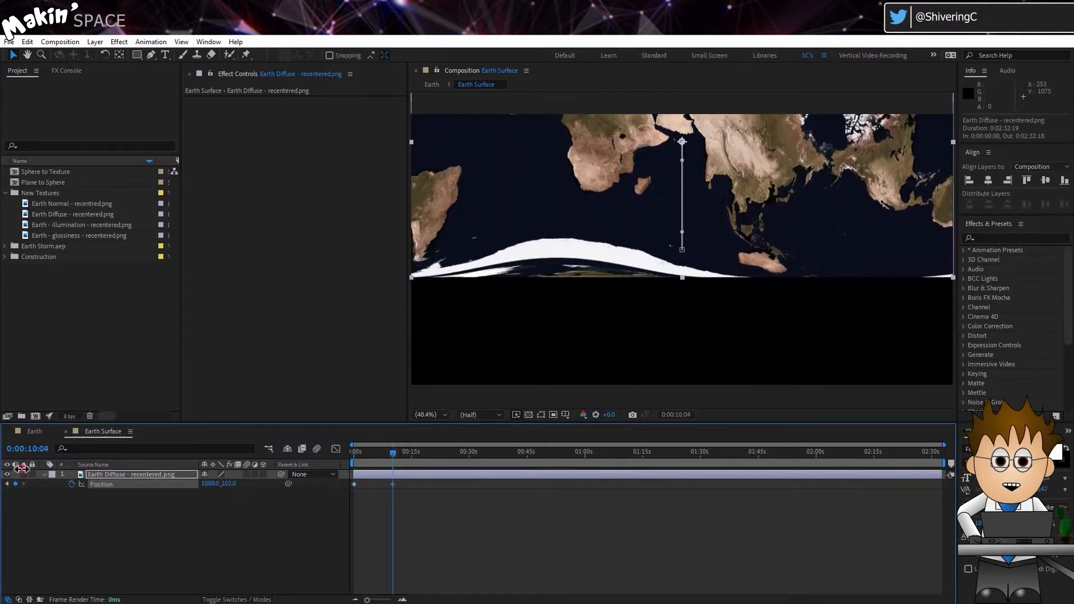
Play the Earth composition from the start to check how the moving surface map wraps around the globe.
{"action": "left_click", "coordinate": [35, 432]}
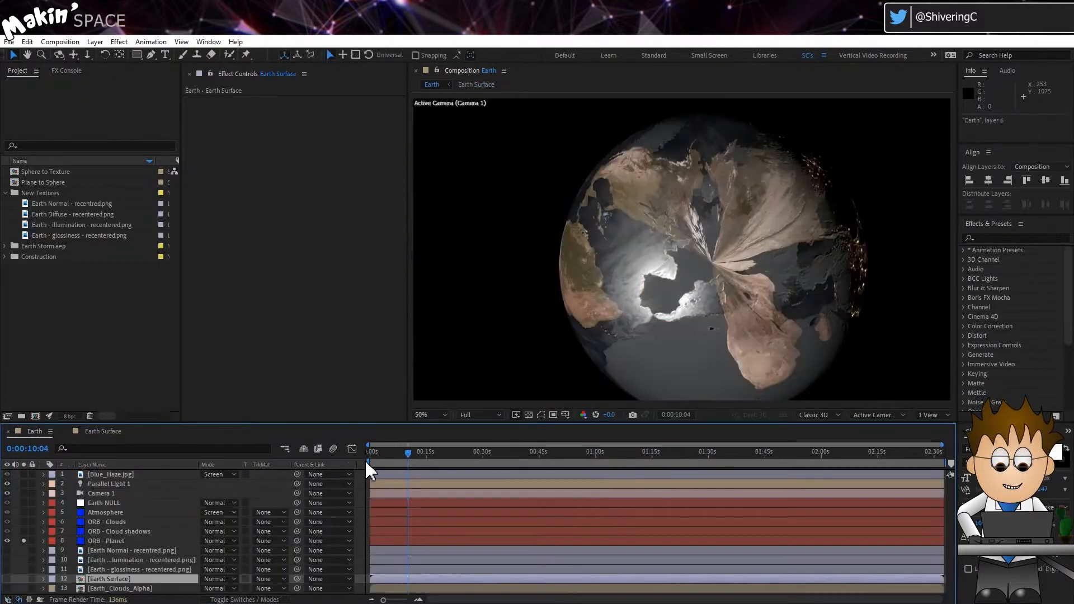
{"action": "left_click_drag", "start_coordinate": [398, 455], "coordinate": [355, 456]}
{"action": "key", "text": "space"}
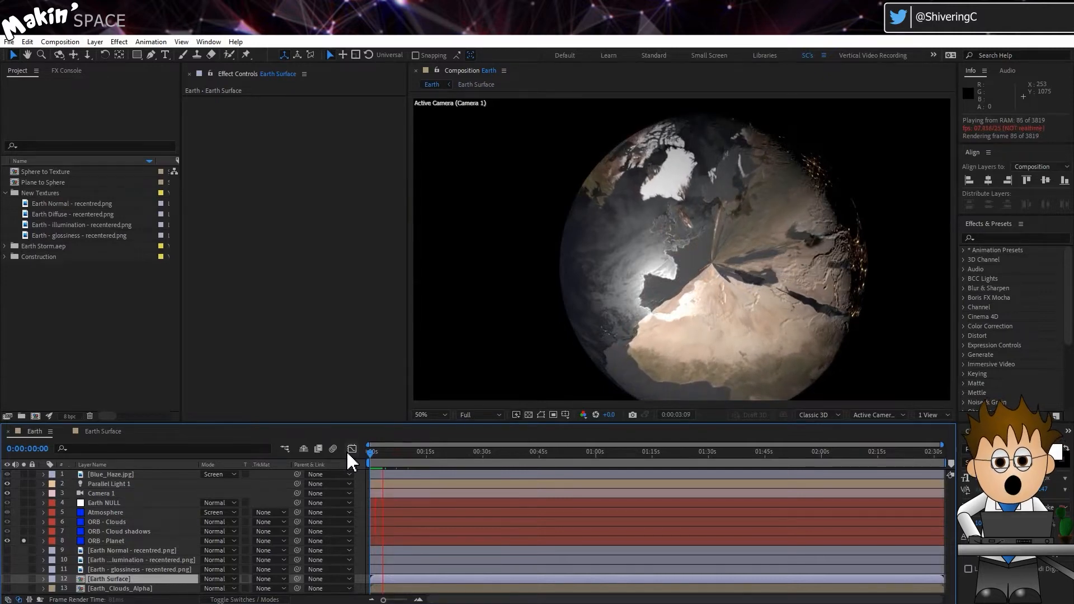
Create a composition-sized white (FFFFFF) solid in the Earth Surface composition.
{"action": "left_click", "coordinate": [112, 432]}
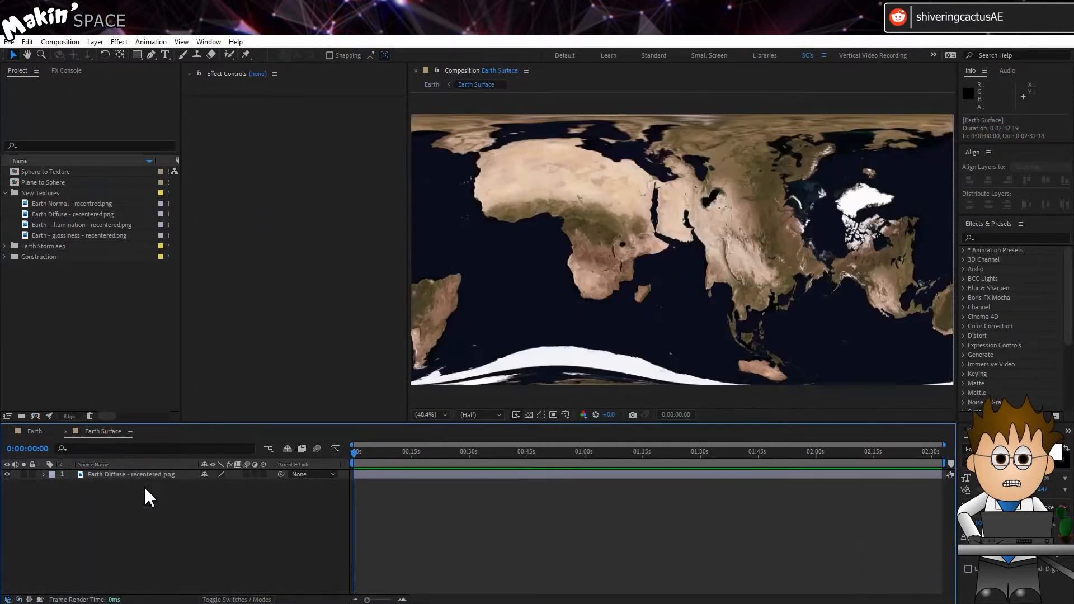
{"action": "left_click", "coordinate": [95, 42]}
{"action": "mouse_move", "coordinate": [112, 55]}
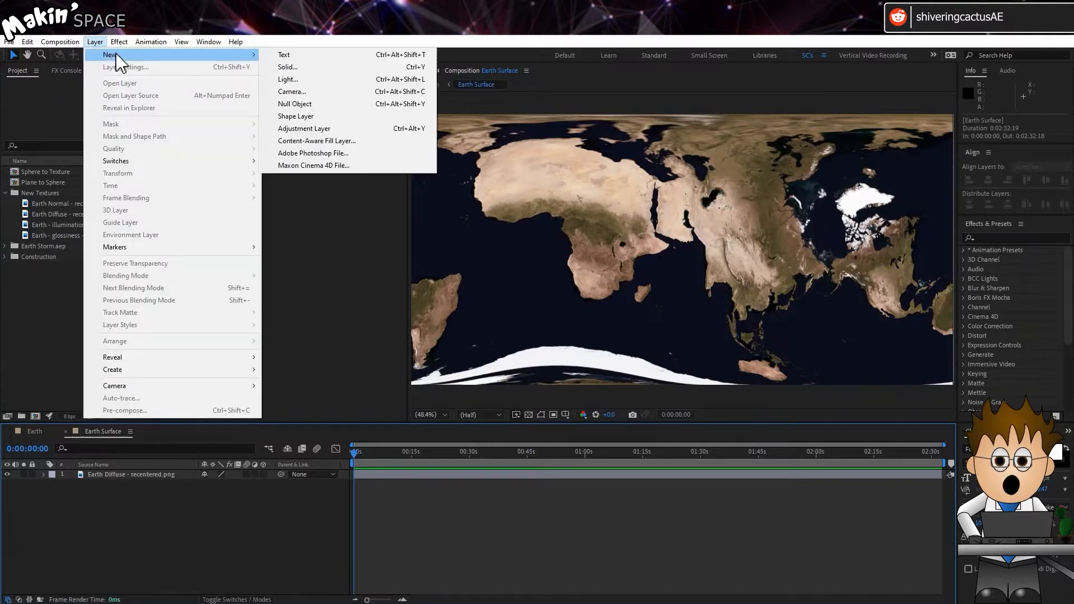
{"action": "left_click", "coordinate": [291, 67]}
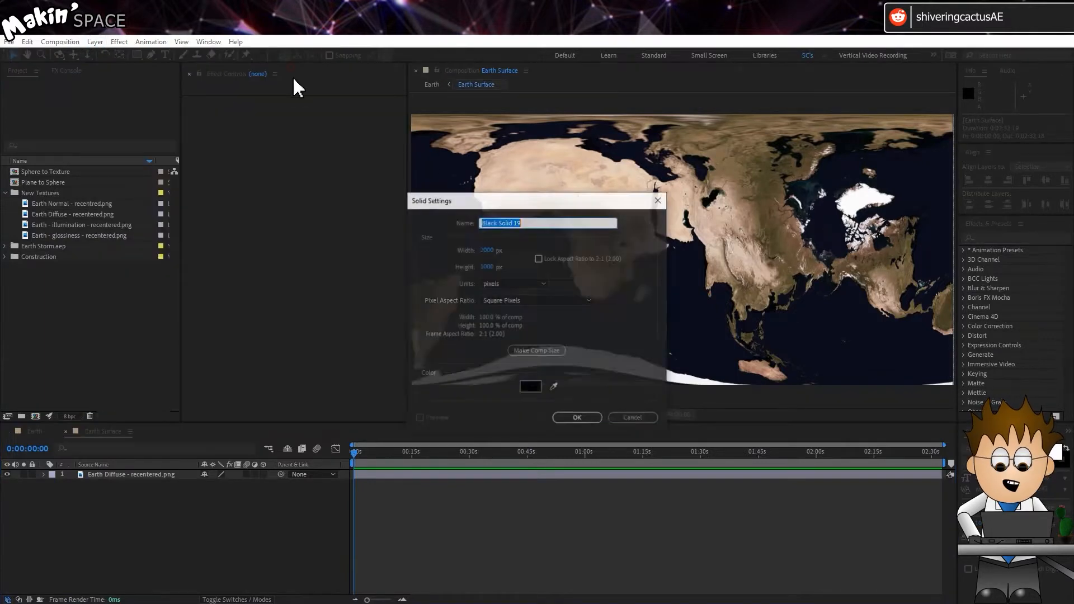
{"action": "left_click", "coordinate": [552, 353]}
{"action": "left_click", "coordinate": [531, 388]}
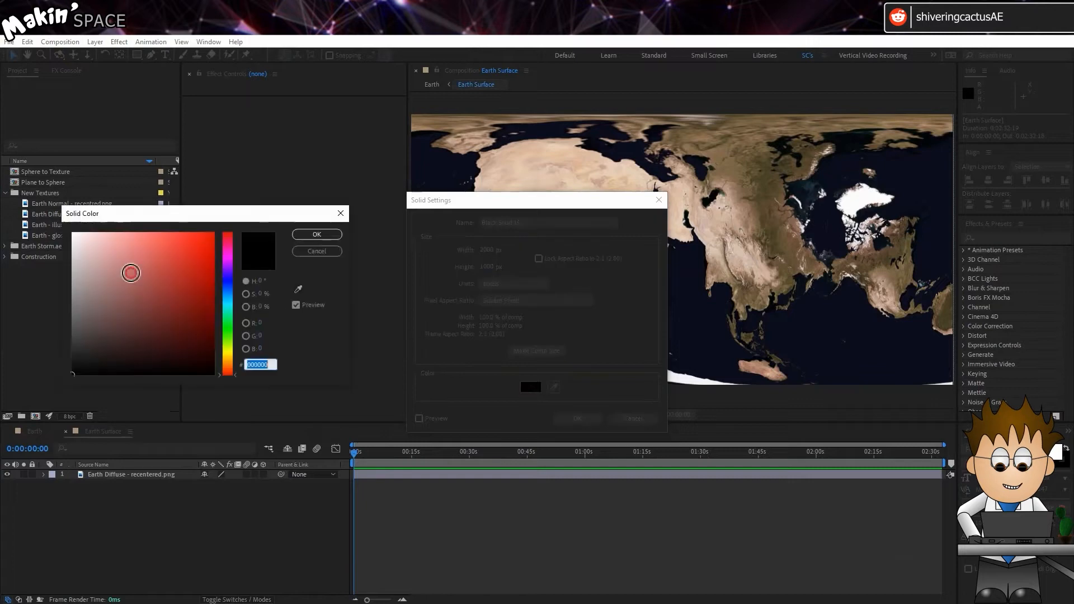
{"action": "type", "text": "ffffff"}
{"action": "left_click", "coordinate": [305, 235]}
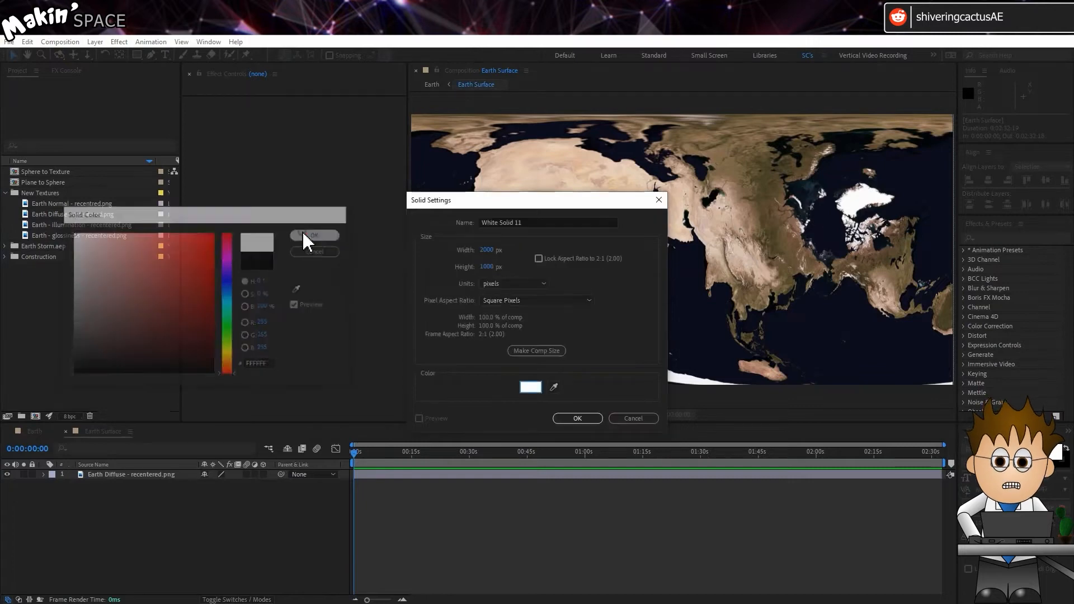
{"action": "left_click", "coordinate": [574, 417]}
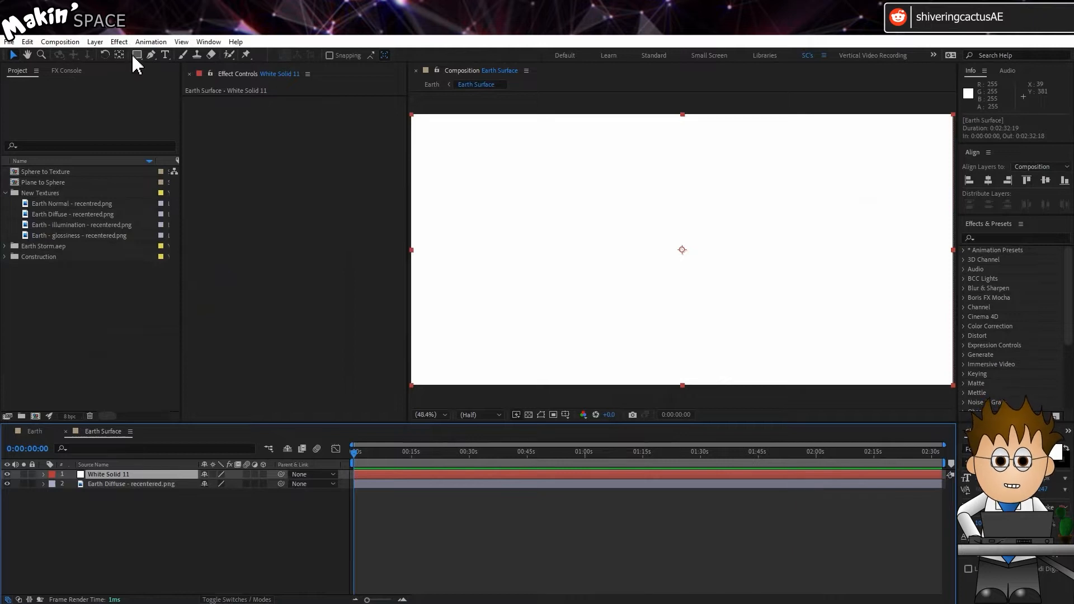
Rename the white solid layer as Cracks.
{"action": "key", "text": "Return"}
{"action": "type", "text": "Cracks"}
{"action": "key", "text": "Return"}
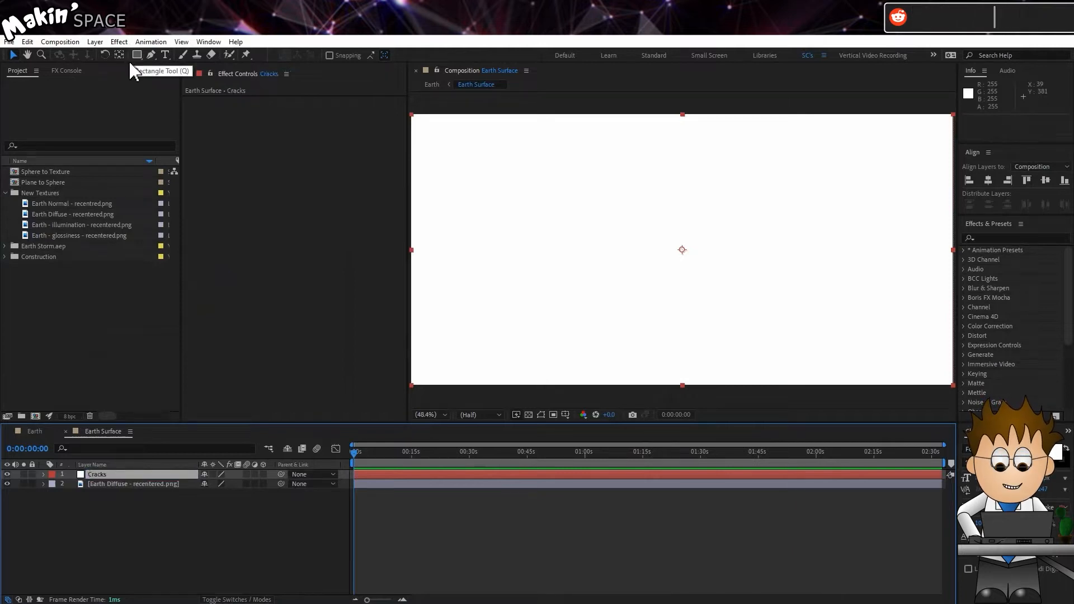
Apply a Cell Pattern effect to the Cracks layer, using an inverted Pillow pattern with Size 15.
{"action": "left_click", "coordinate": [118, 41]}
{"action": "left_click", "coordinate": [174, 219]}
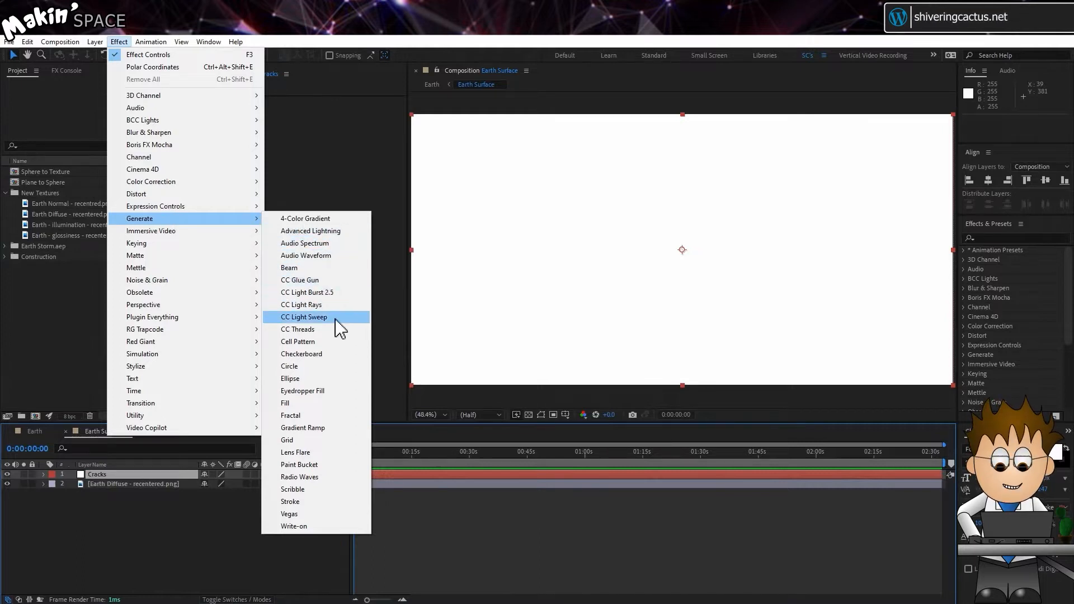
{"action": "left_click", "coordinate": [336, 343]}
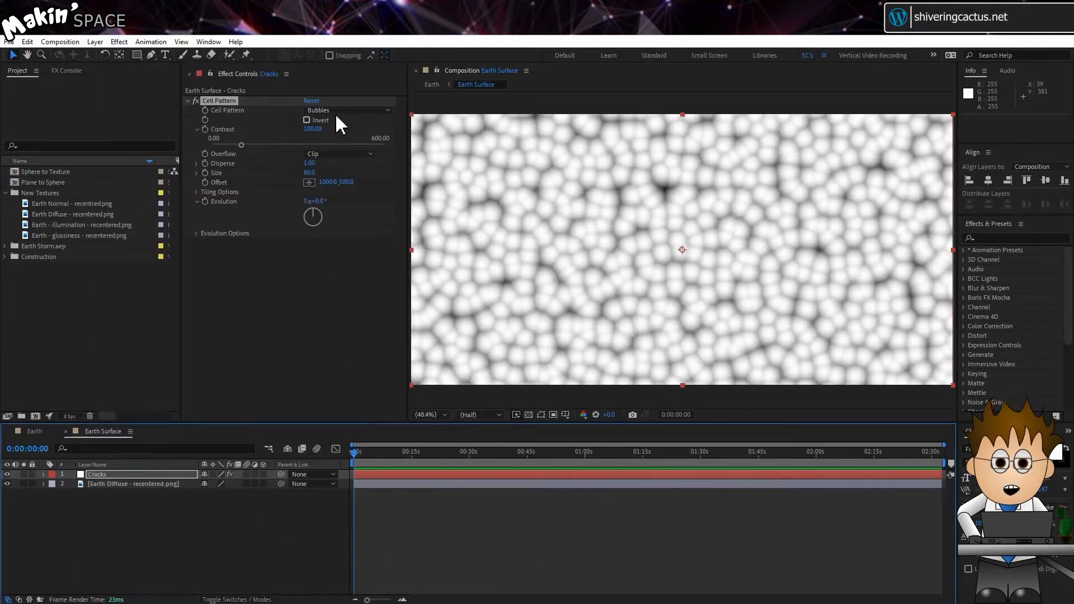
{"action": "left_click", "coordinate": [339, 111]}
{"action": "left_click", "coordinate": [342, 185]}
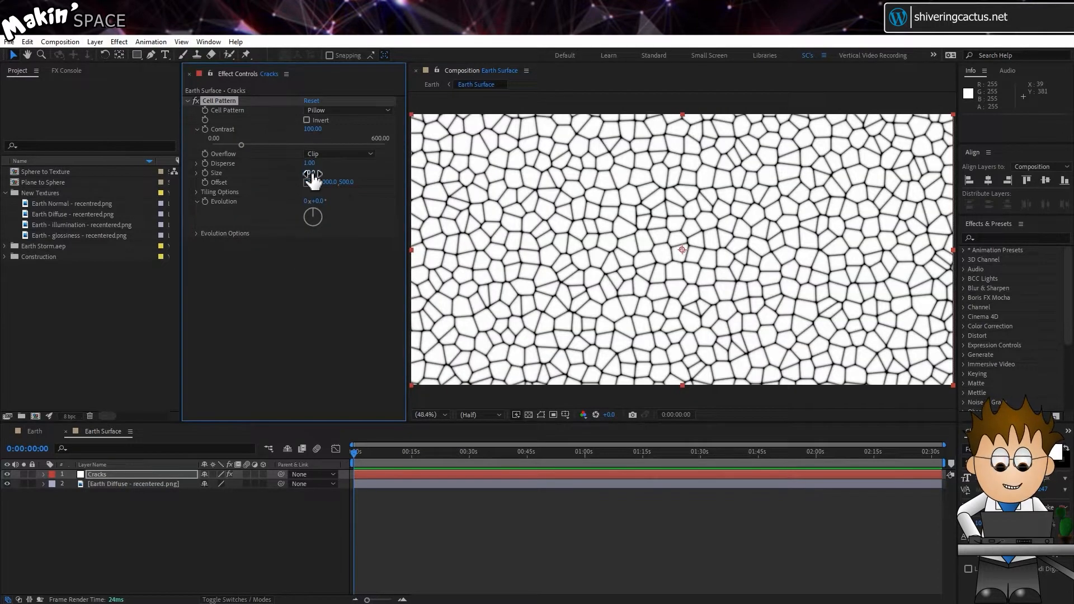
{"action": "type", "text": "15"}
{"action": "key", "text": "Return"}
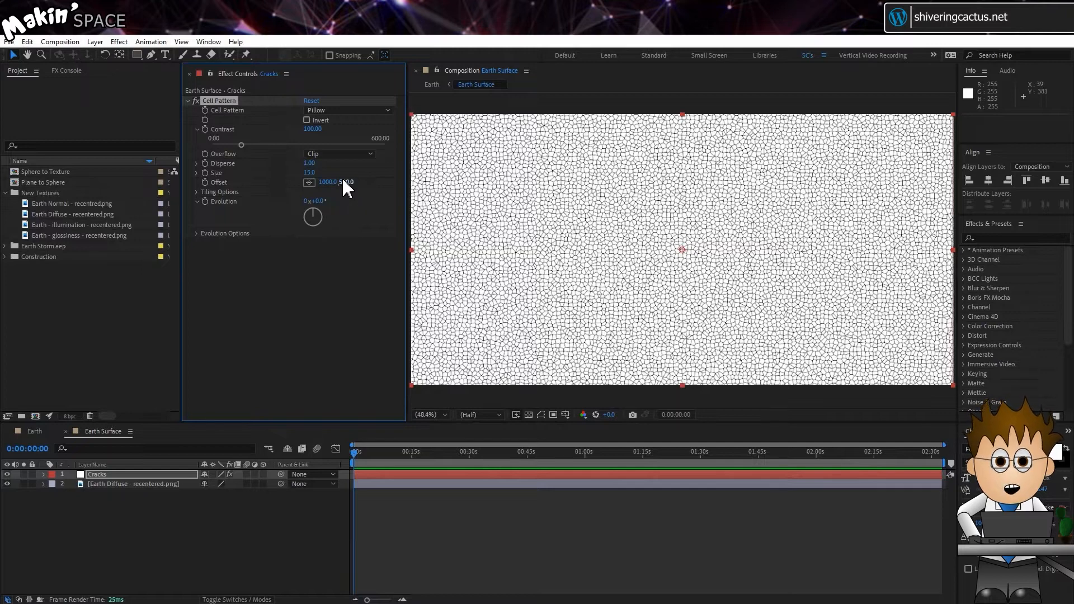
{"action": "left_click", "coordinate": [307, 120]}
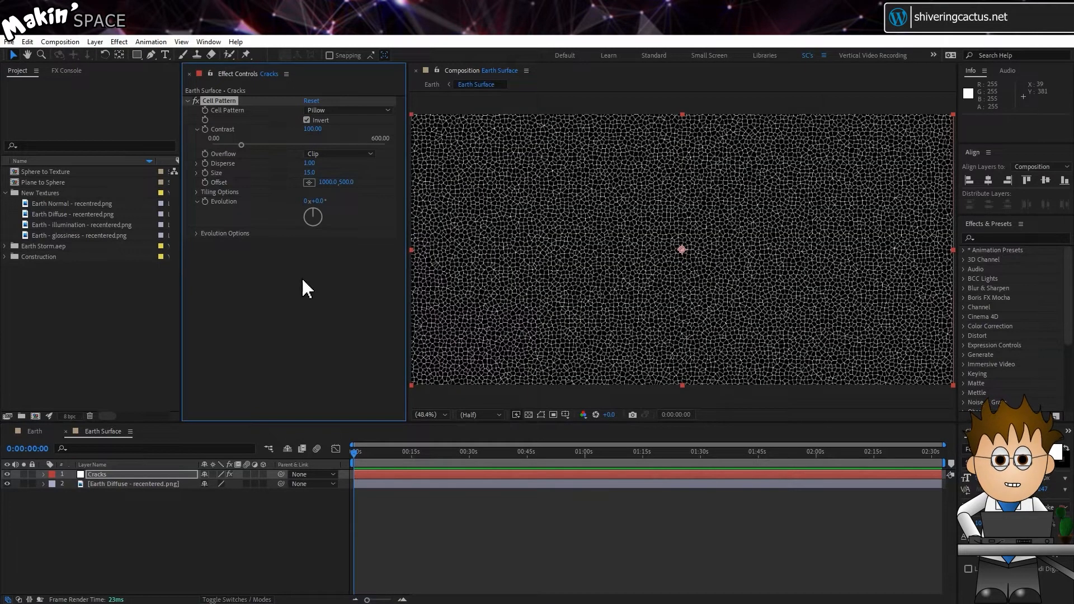
Add a Linear Wipe effect to the Cracks layer with a Wipe Angle of 0° and Feather of 100.
{"action": "left_click", "coordinate": [116, 43]}
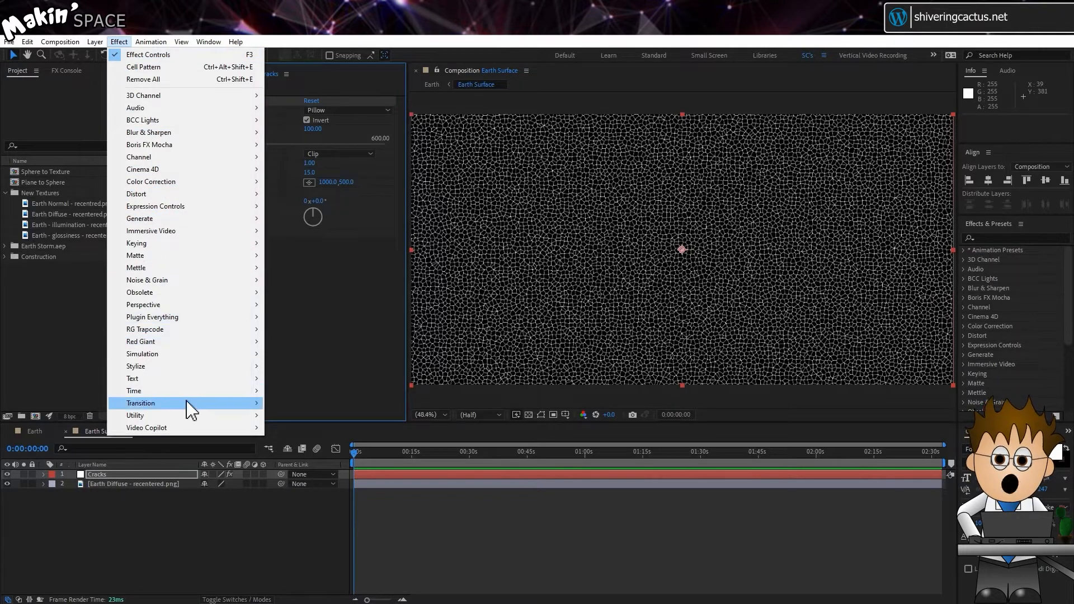
{"action": "mouse_move", "coordinate": [187, 405]}
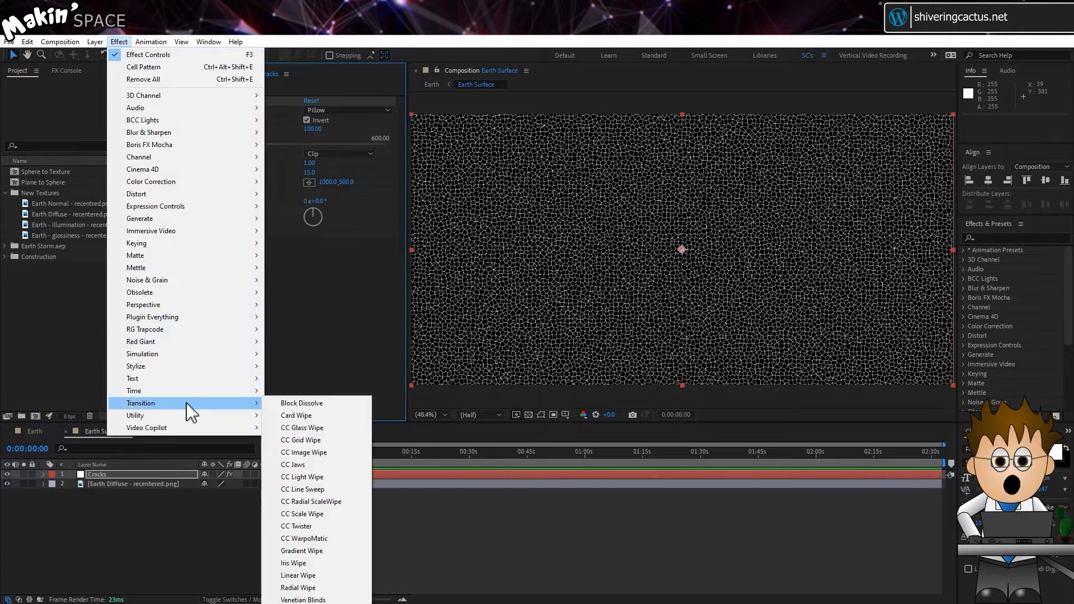
{"action": "left_click", "coordinate": [329, 576]}
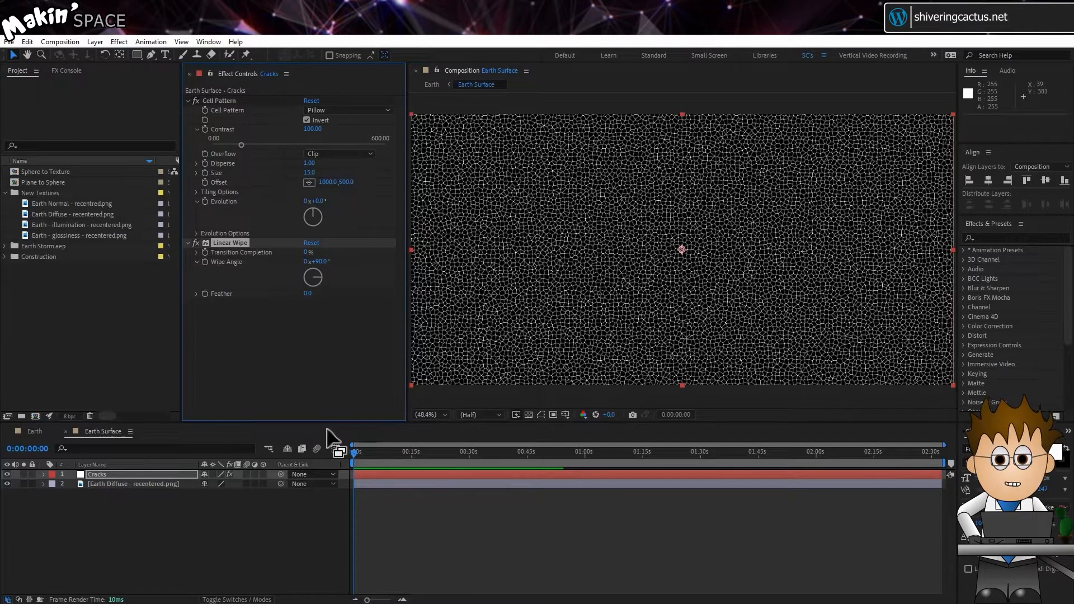
{"action": "left_click", "coordinate": [324, 261]}
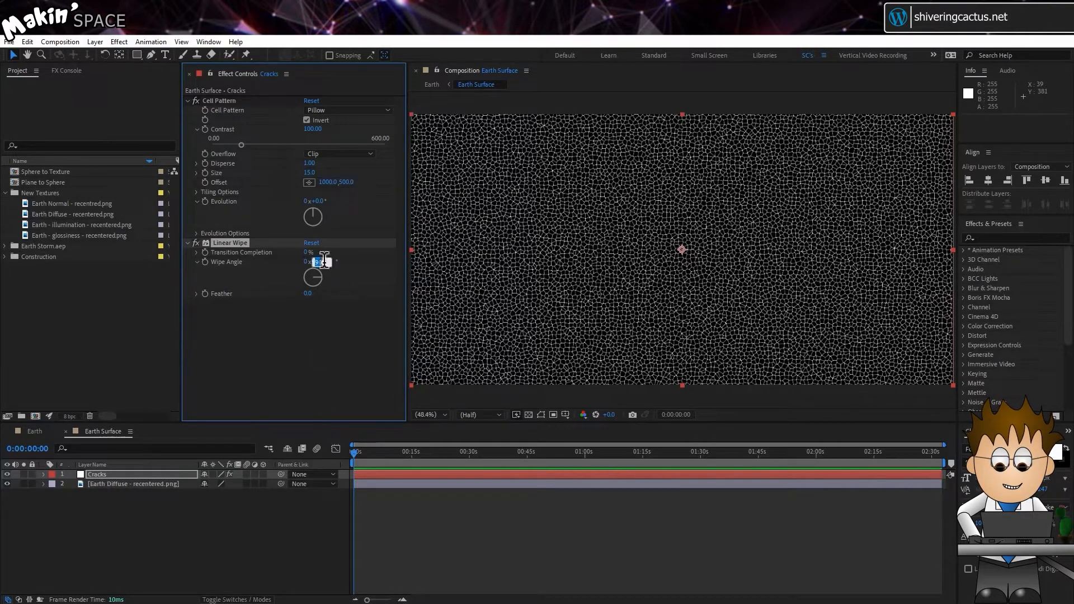
{"action": "type", "text": "0"}
{"action": "key", "text": "Tab"}
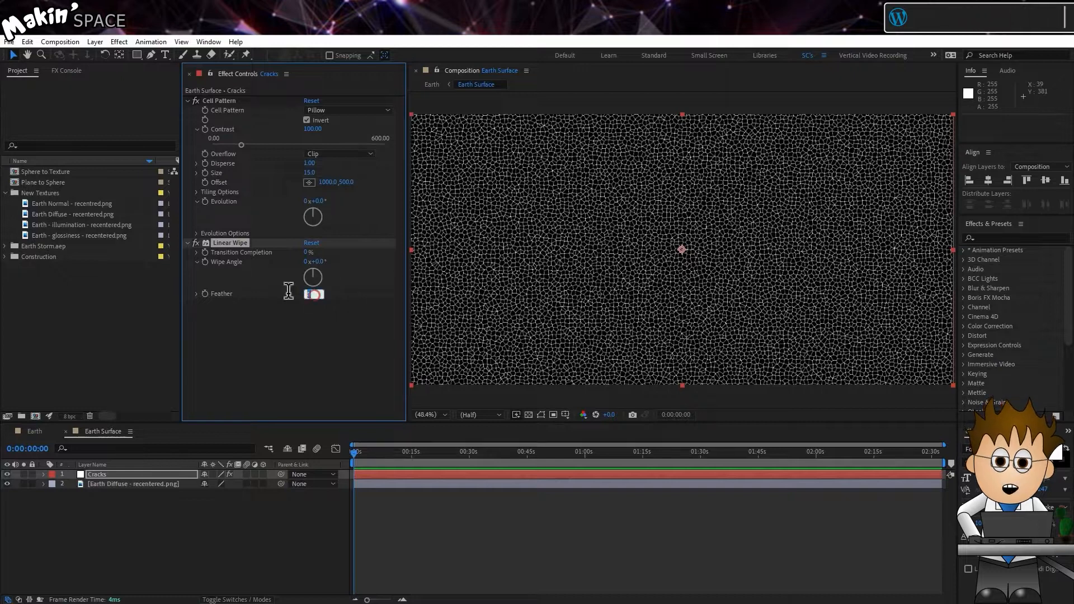
{"action": "type", "text": "100"}
{"action": "key", "text": "Return"}
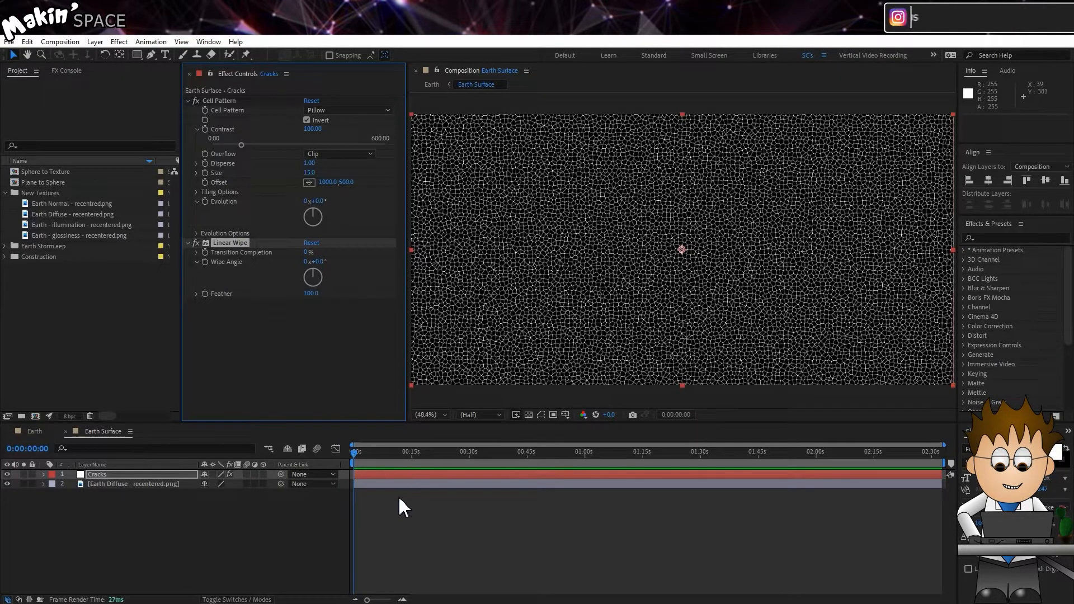
Keyframe the wipe's Transition Completion from 100% at about 5 seconds to 0% at about 25 seconds, and scrub through the animation.
{"action": "left_click", "coordinate": [403, 600]}
{"action": "left_click", "coordinate": [391, 451]}
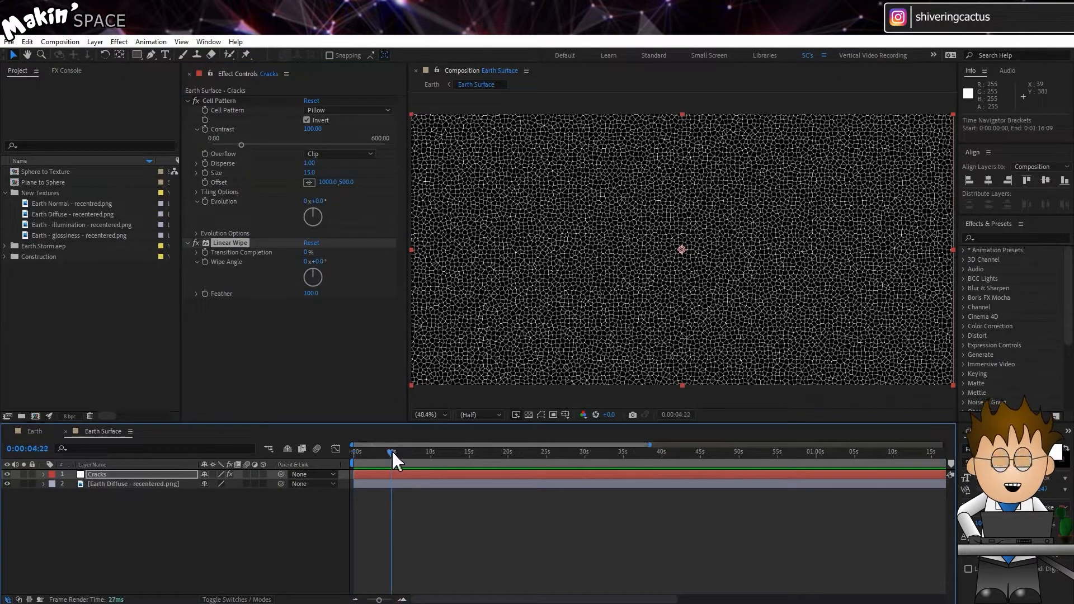
{"action": "left_click_drag", "start_coordinate": [309, 254], "coordinate": [359, 255]}
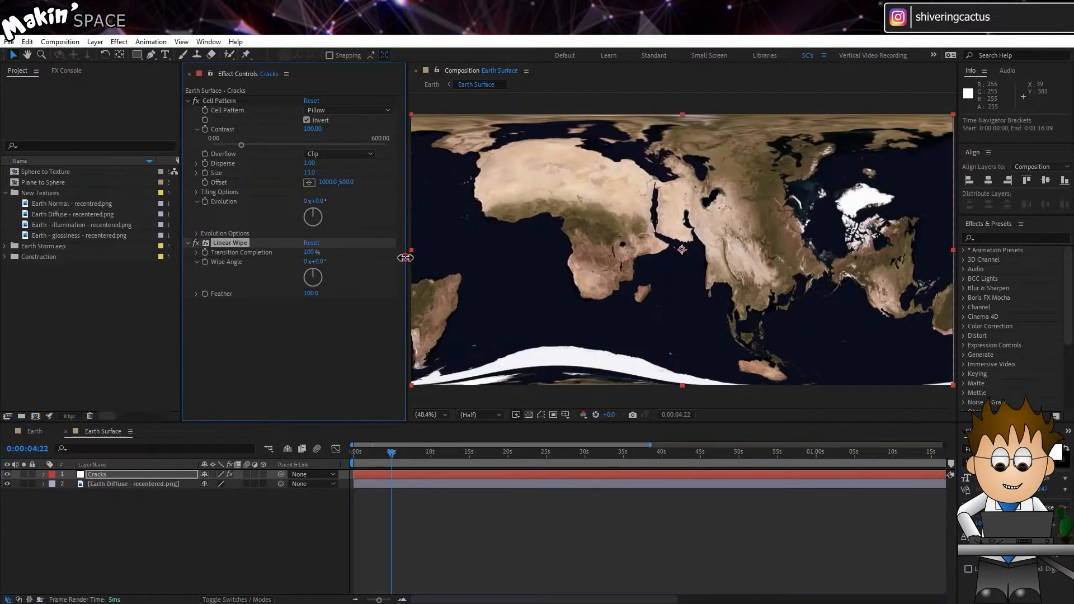
{"action": "left_click", "coordinate": [546, 454]}
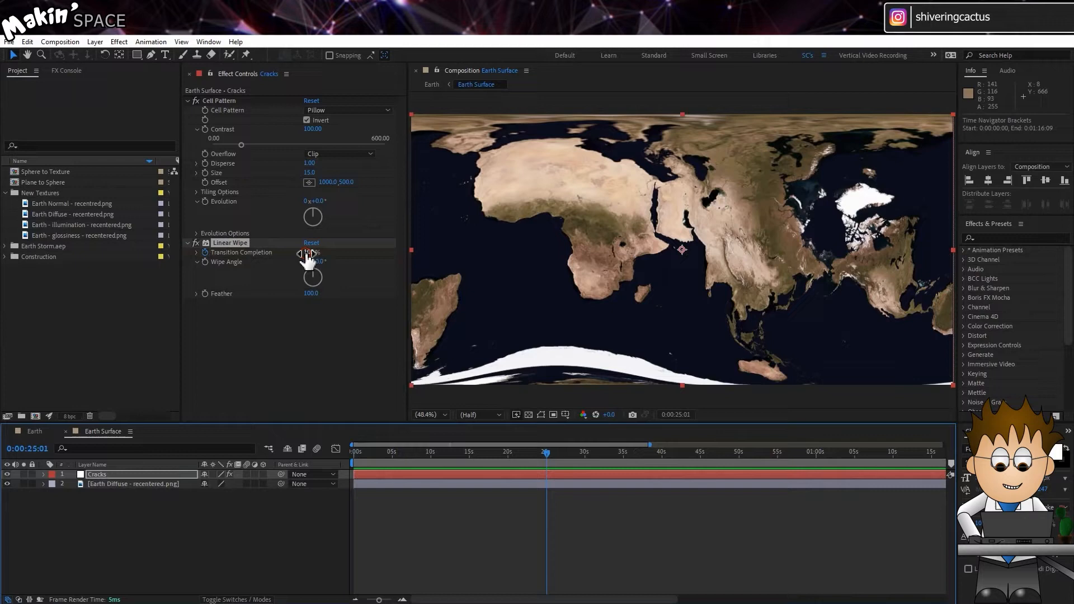
{"action": "left_click", "coordinate": [306, 252]}
{"action": "type", "text": "0"}
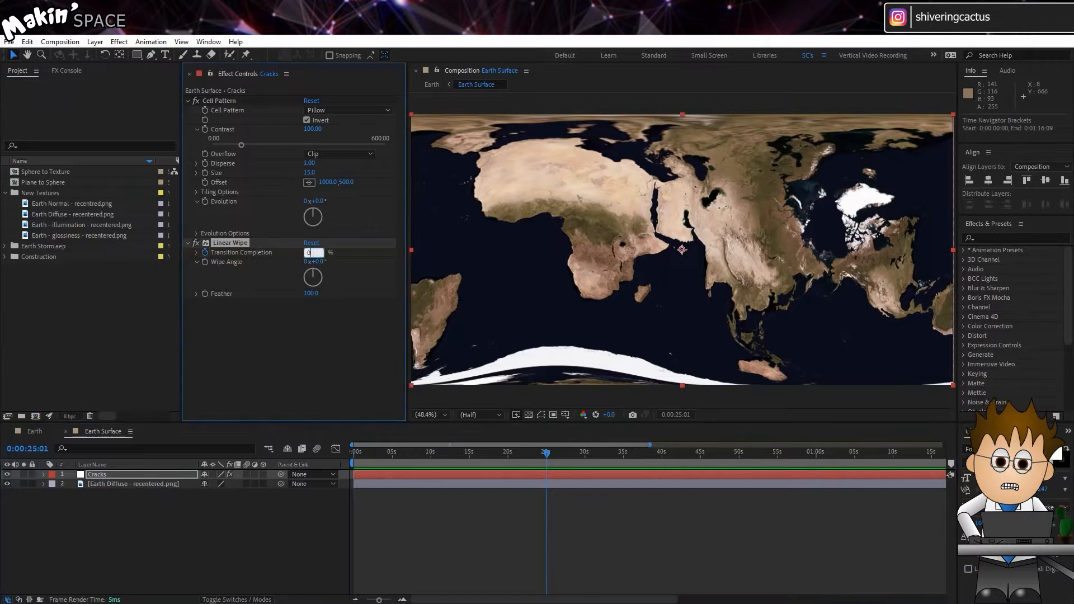
{"action": "key", "text": "Return"}
{"action": "left_click", "coordinate": [385, 452]}
{"action": "left_click_drag", "start_coordinate": [398, 455], "coordinate": [490, 459]}
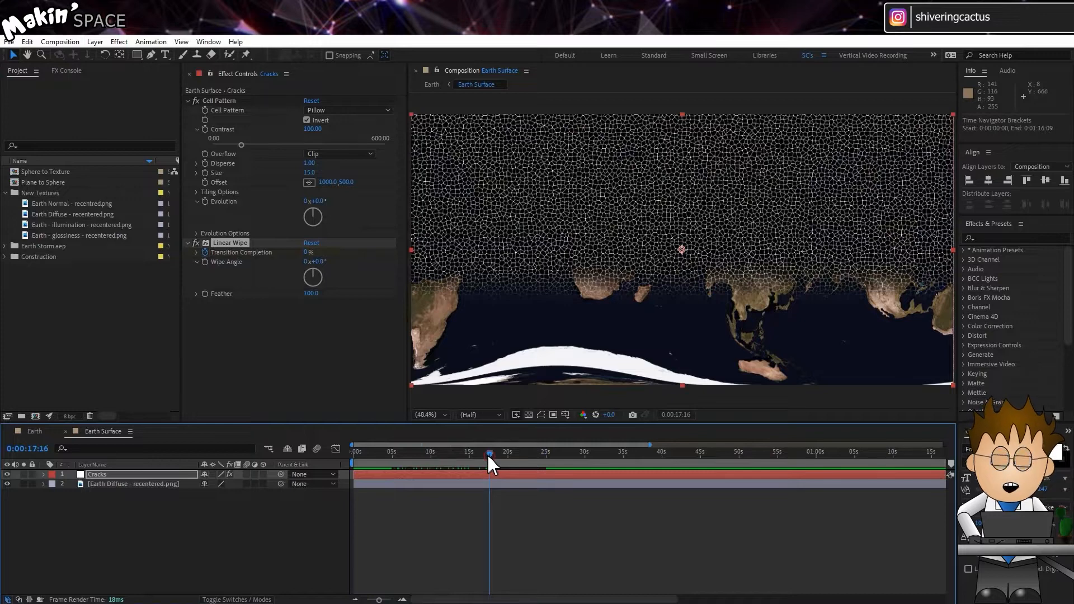
Pre-compose the Cracks layer as Cracks, leaving all attributes in Earth Surface.
{"action": "right_click", "coordinate": [102, 474]}
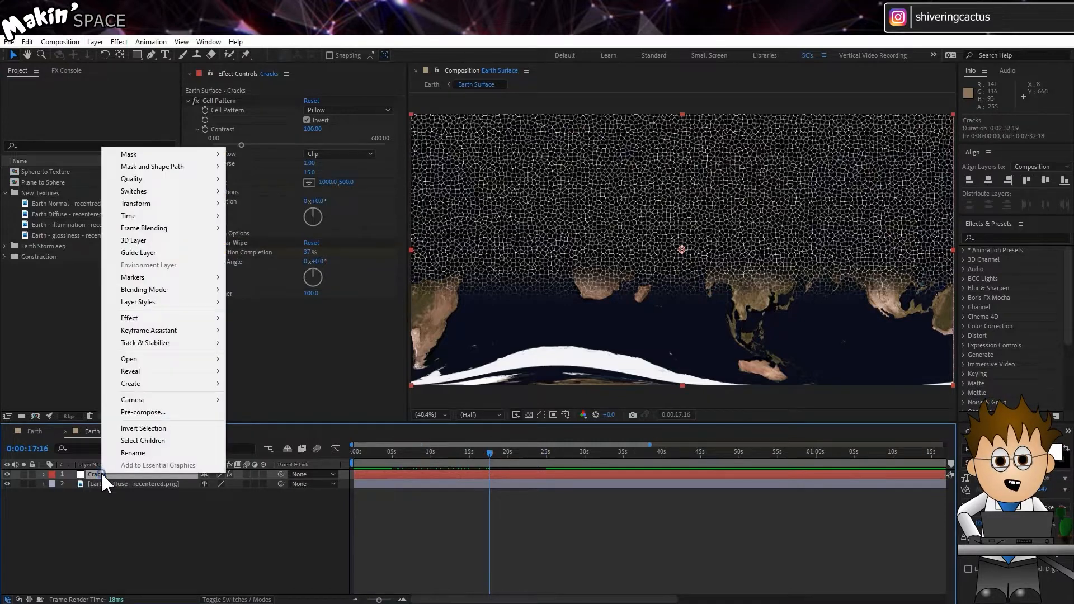
{"action": "left_click", "coordinate": [179, 412]}
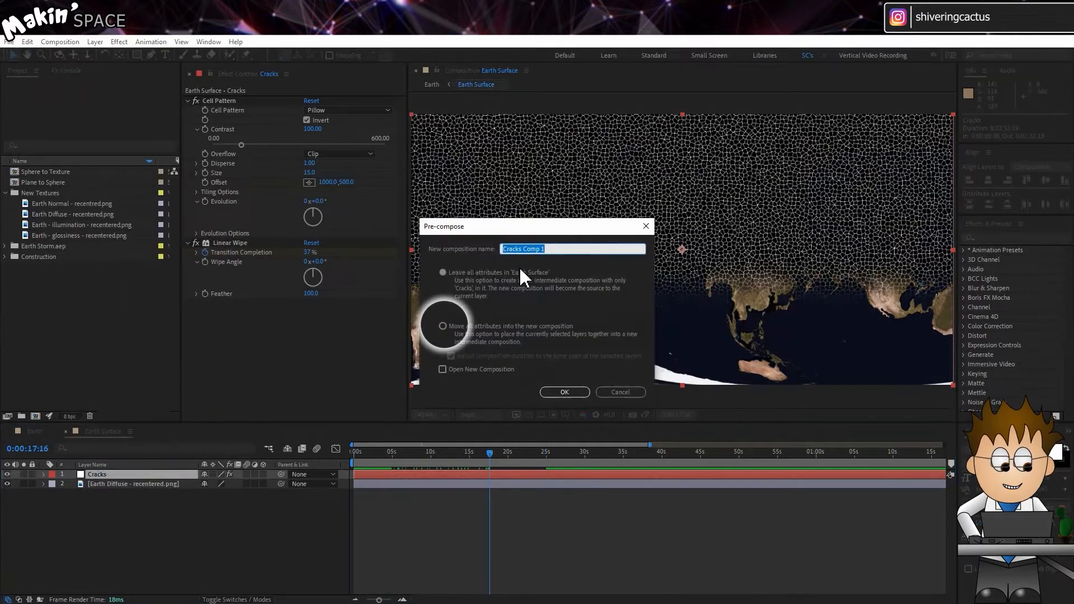
{"action": "type", "text": "Cracks"}
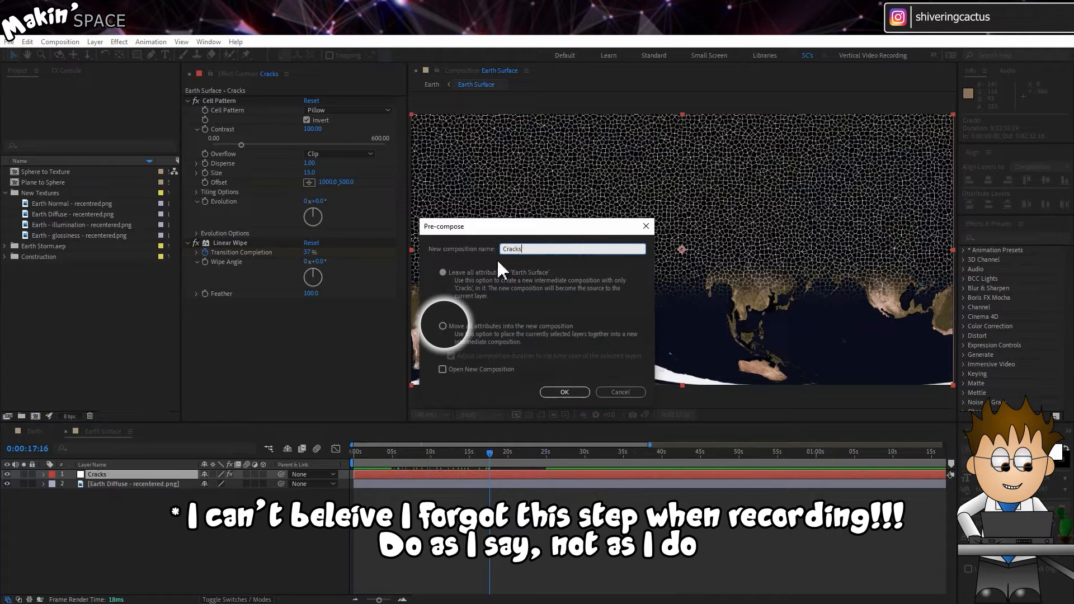
{"action": "left_click", "coordinate": [579, 394]}
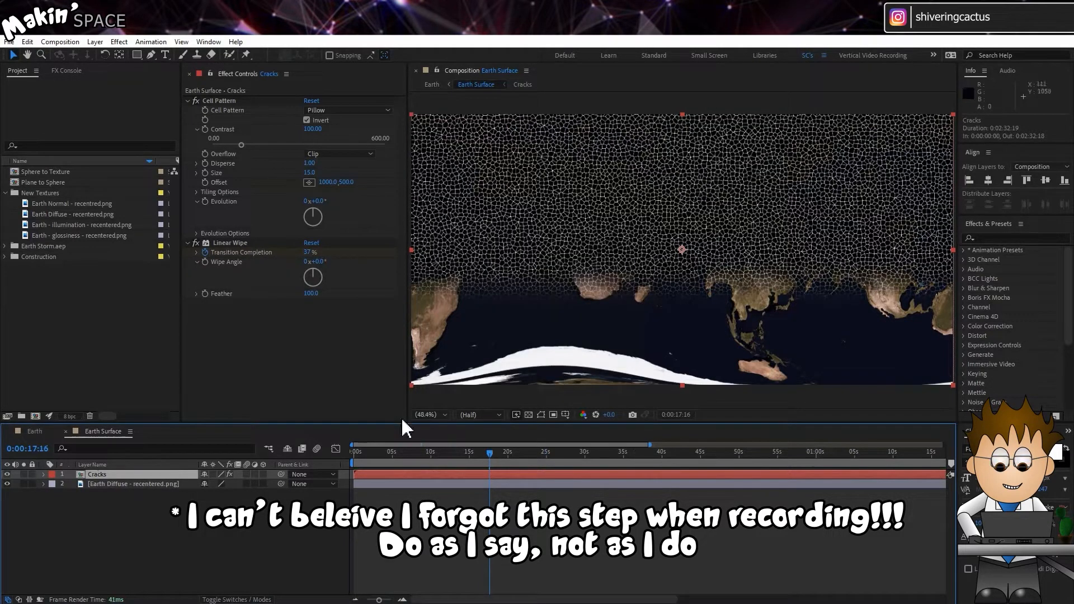
Set the Earth Diffuse layer's track matte to Luma Inverted Matte using Cracks.
{"action": "left_click", "coordinate": [237, 599]}
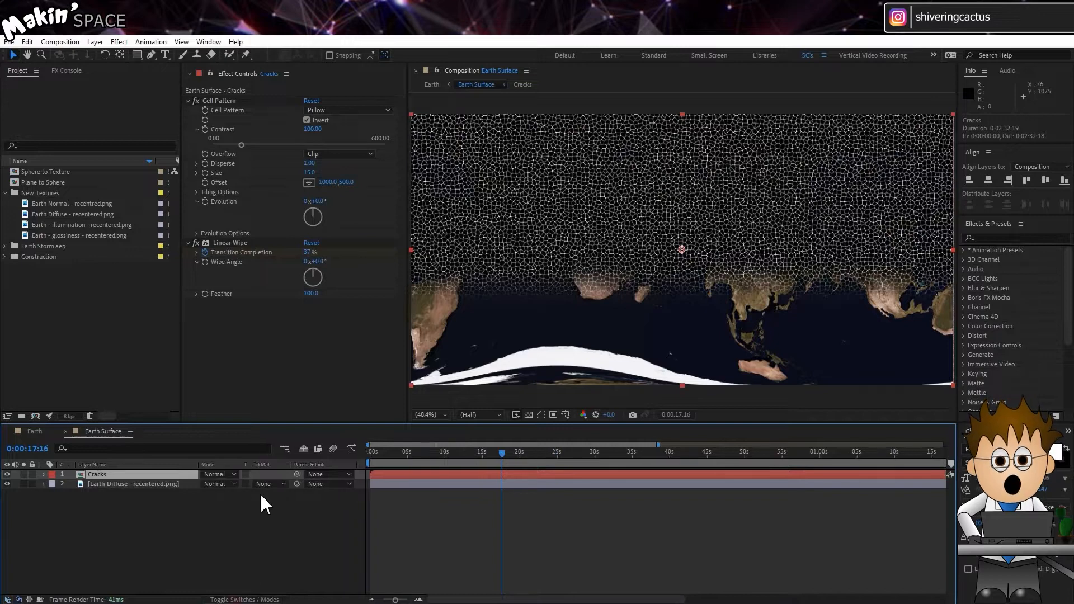
{"action": "left_click", "coordinate": [277, 484]}
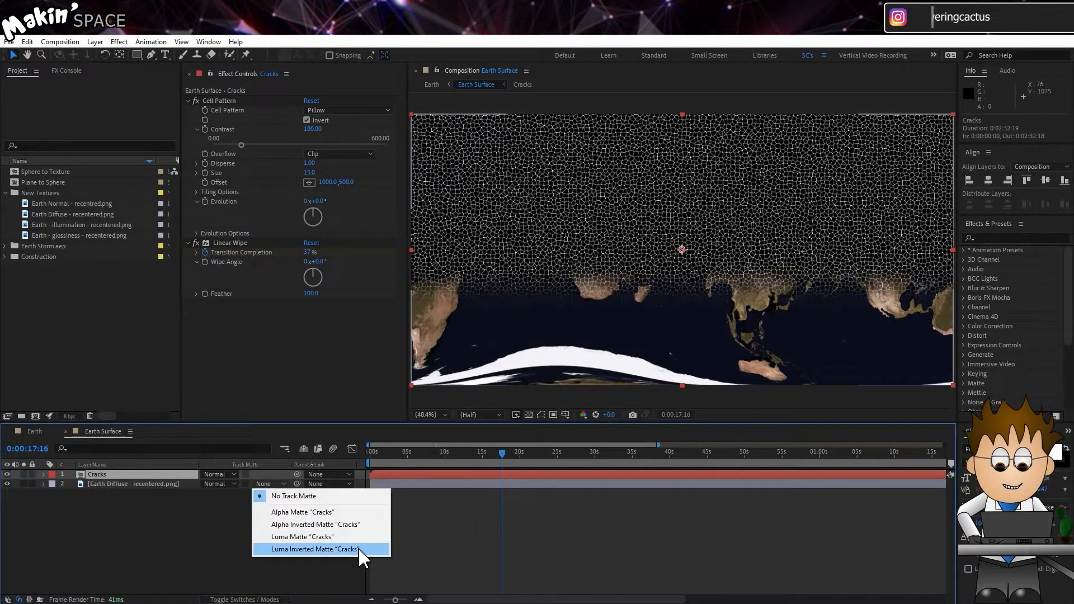
{"action": "left_click", "coordinate": [359, 550]}
Preview the spreading cracks from the start of Earth Surface and inspect them on the globe in the Earth composition.
{"action": "key", "text": "Home"}
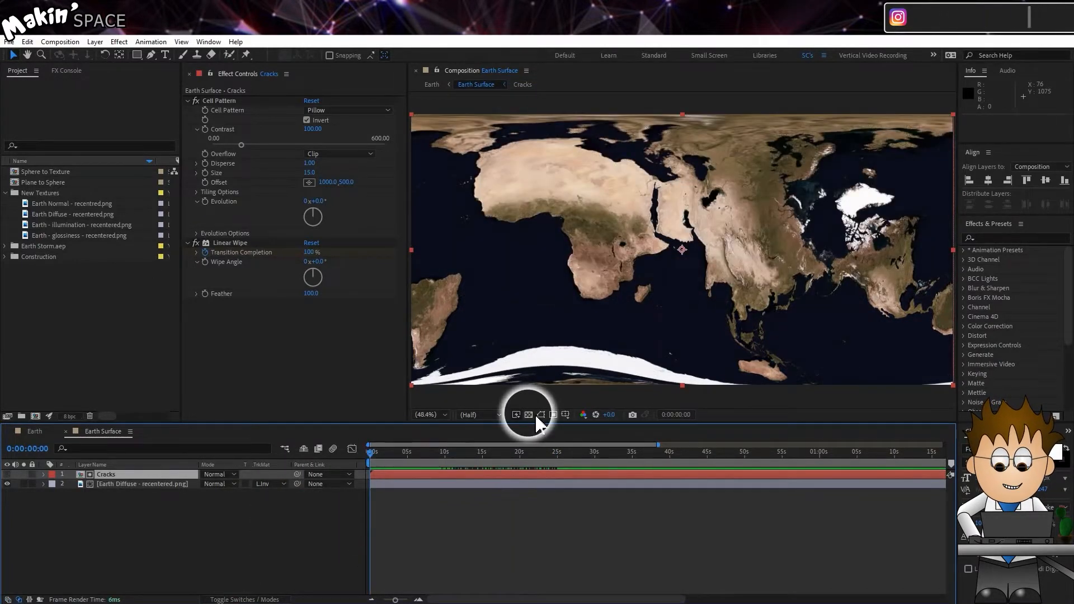
{"action": "key", "text": "space"}
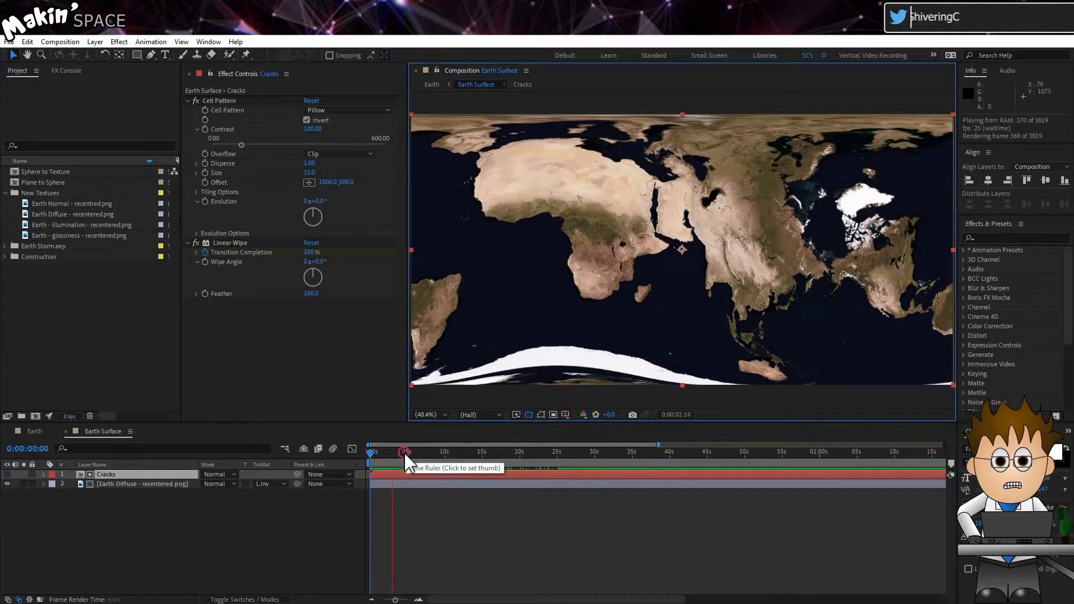
{"action": "left_click_drag", "start_coordinate": [405, 456], "coordinate": [514, 481]}
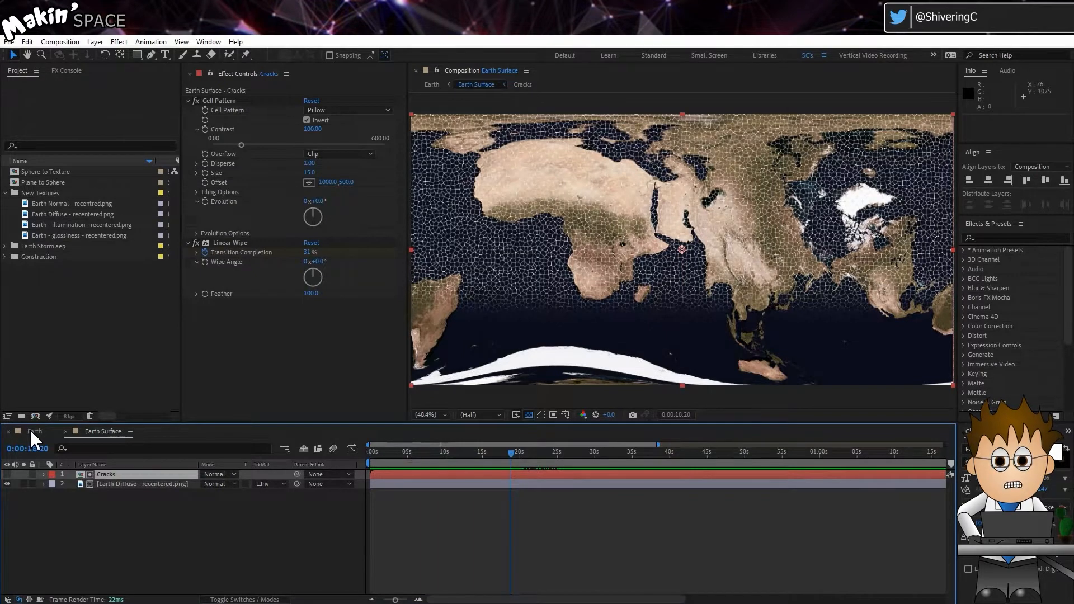
{"action": "left_click", "coordinate": [33, 433]}
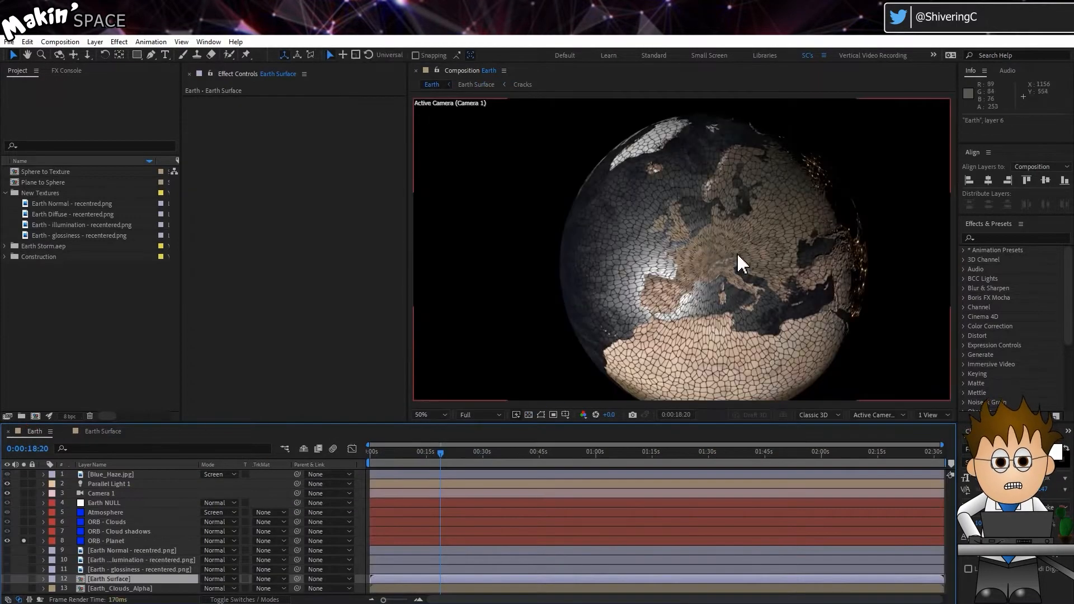
Create a composition-sized gray solid in Earth Surface and place it beneath the Earth Diffuse layer.
{"action": "left_click", "coordinate": [112, 432]}
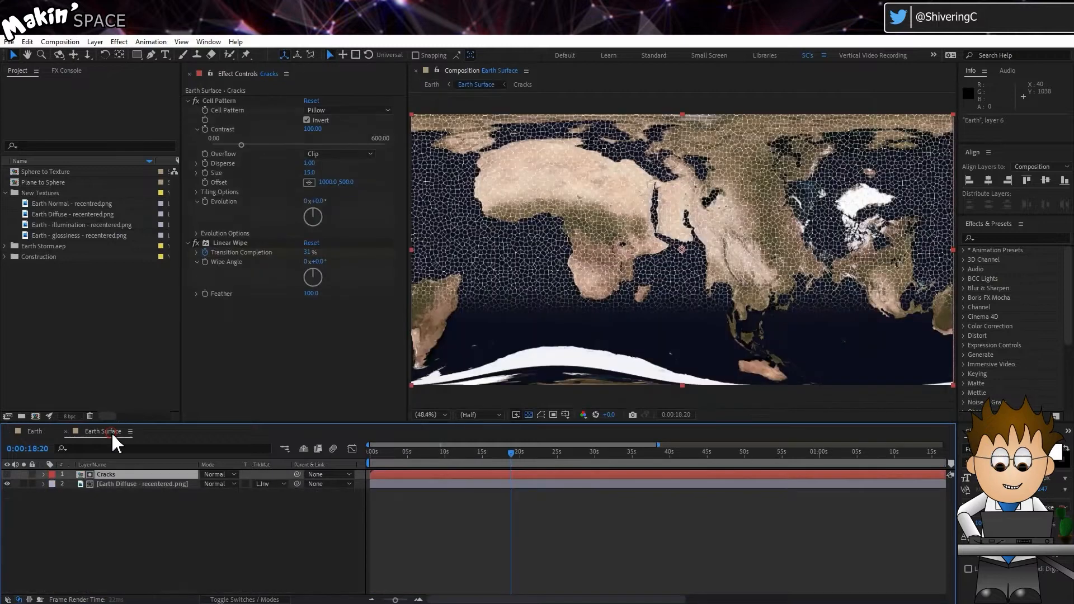
{"action": "left_click_drag", "start_coordinate": [385, 454], "coordinate": [358, 456]}
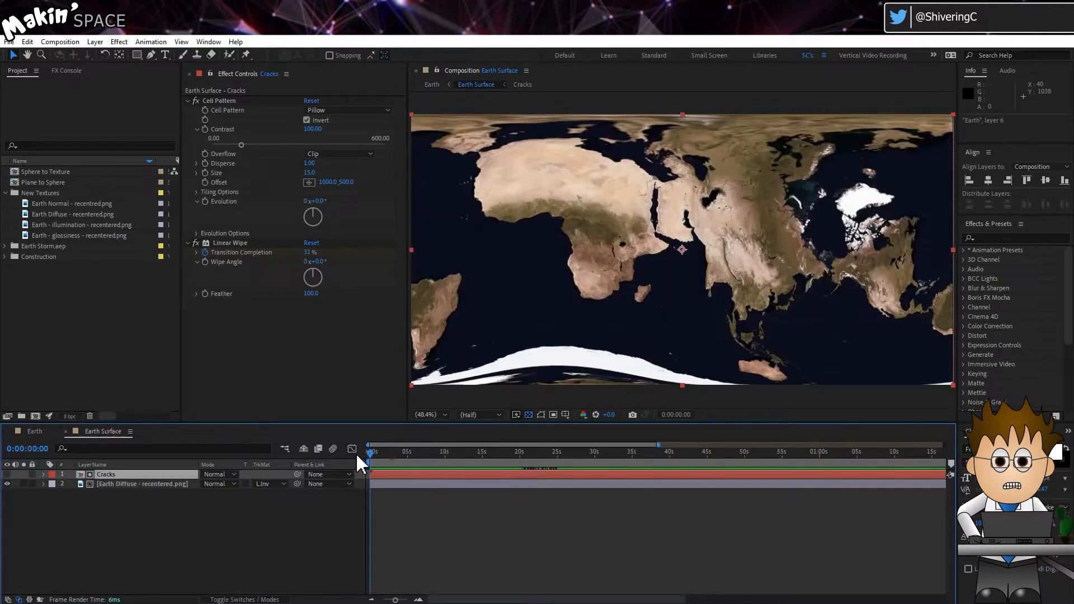
{"action": "left_click", "coordinate": [95, 41]}
{"action": "mouse_move", "coordinate": [120, 55]}
{"action": "left_click", "coordinate": [302, 68]}
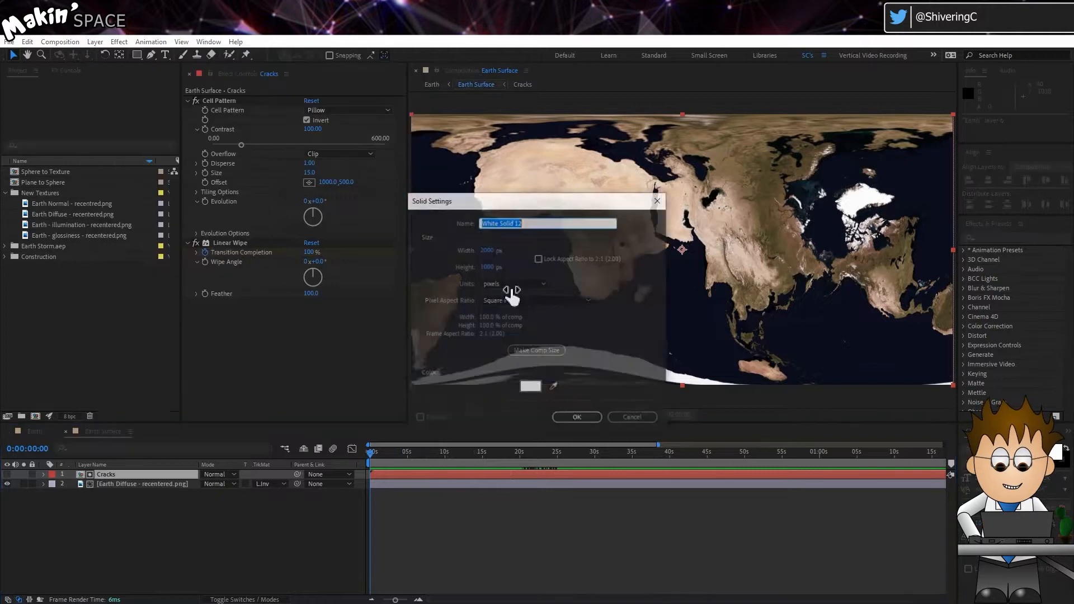
{"action": "left_click", "coordinate": [531, 386]}
{"action": "left_click", "coordinate": [318, 247]}
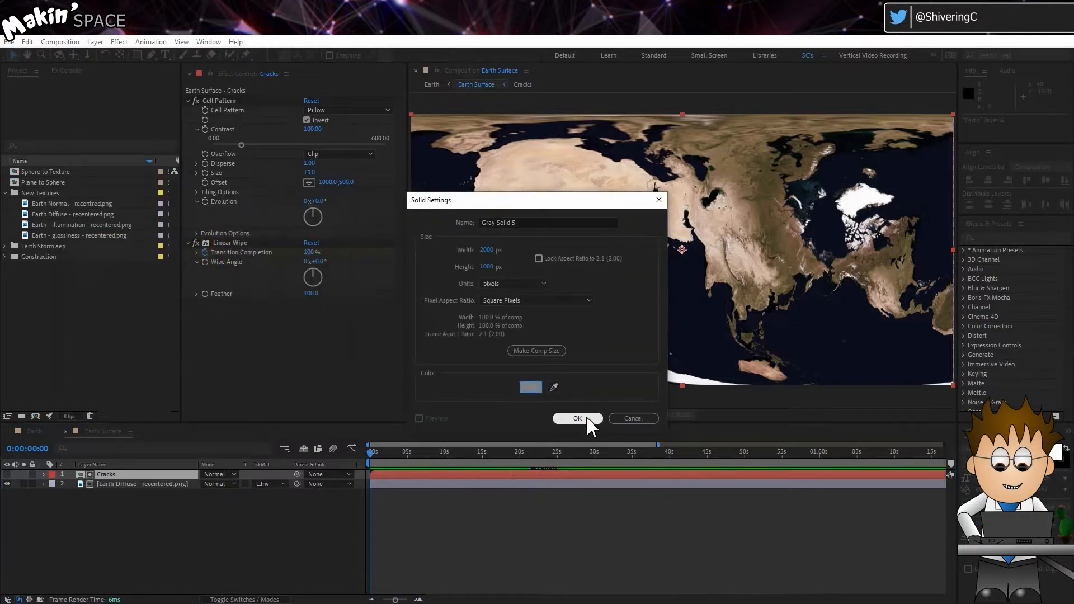
{"action": "left_click", "coordinate": [582, 419]}
{"action": "left_click_drag", "start_coordinate": [127, 475], "coordinate": [144, 524]}
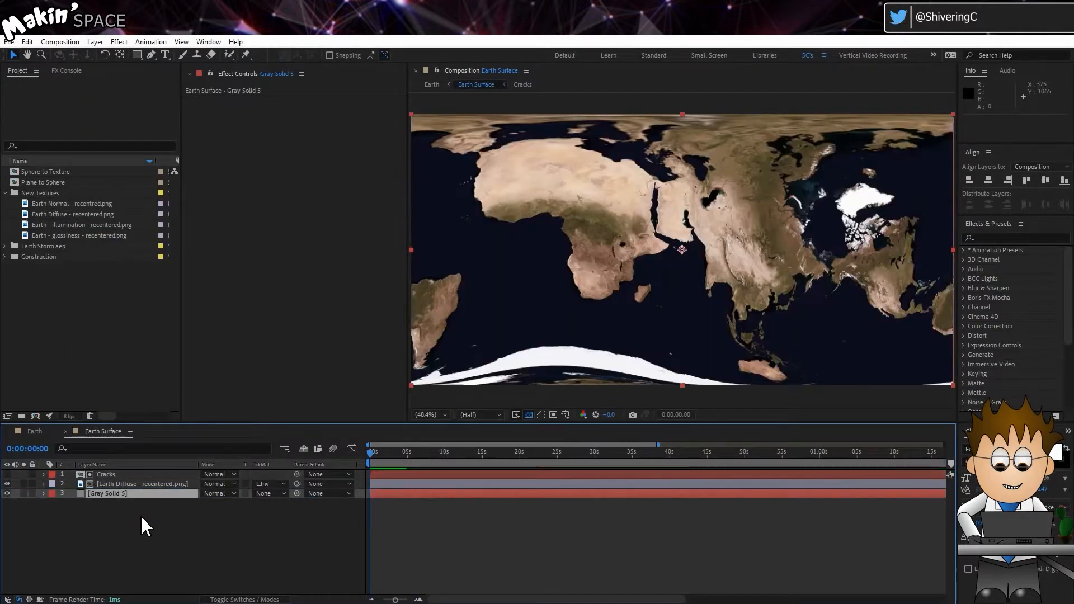
Apply the Magma background preset to the gray solid at the first frame and solo that layer.
{"action": "left_click", "coordinate": [987, 238]}
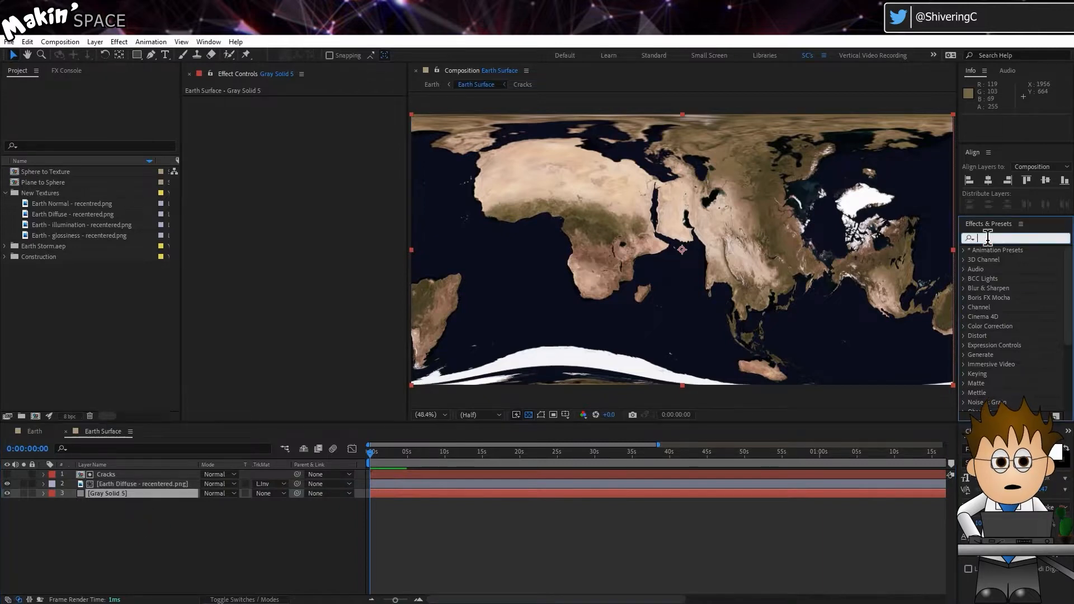
{"action": "type", "text": "magma"}
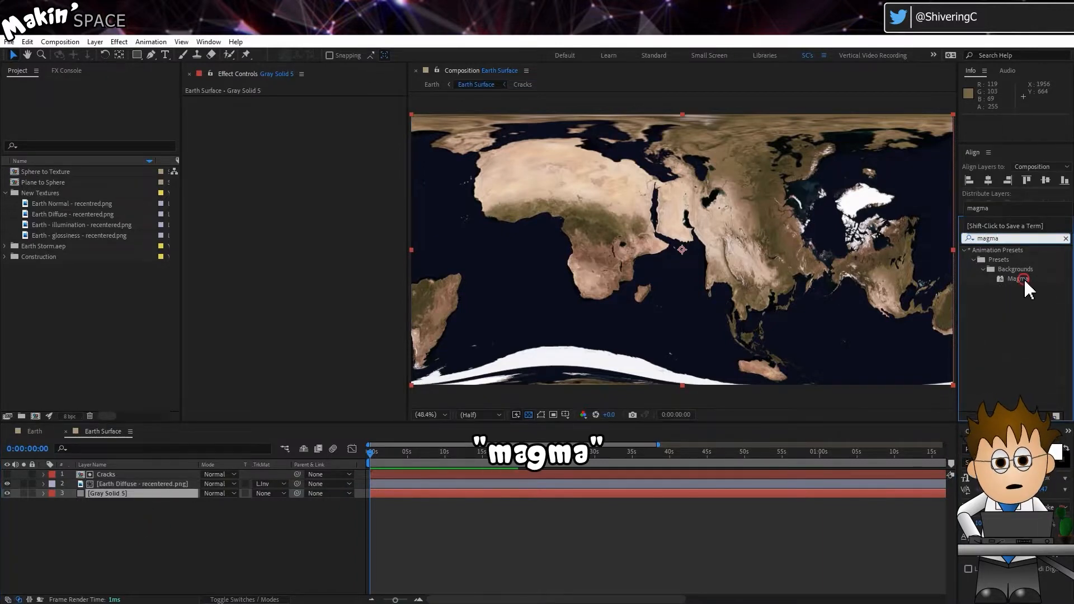
{"action": "left_click_drag", "start_coordinate": [1023, 278], "coordinate": [120, 496]}
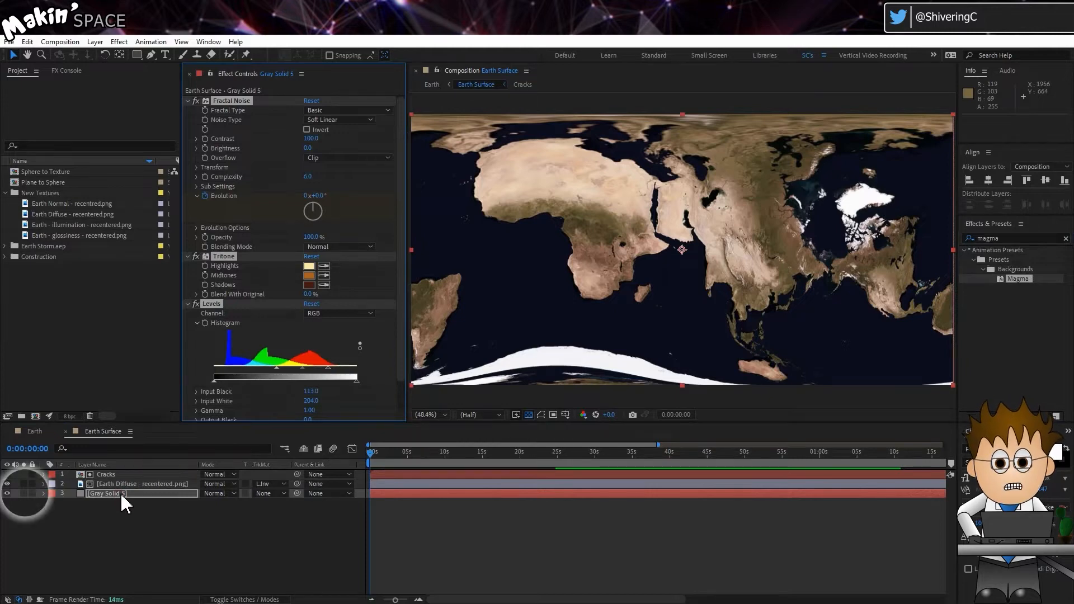
{"action": "left_click", "coordinate": [23, 493]}
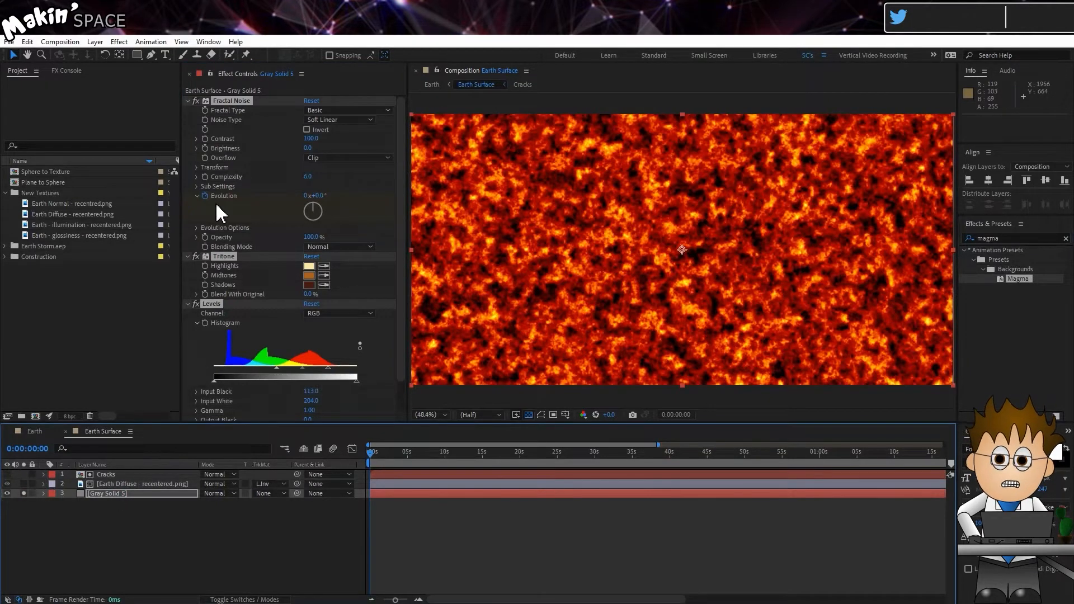
Remove the Rotation and Scale keyframes from the gray solid's Fractal Noise transform and set its Scale to 15.
{"action": "double_click", "coordinate": [212, 168]}
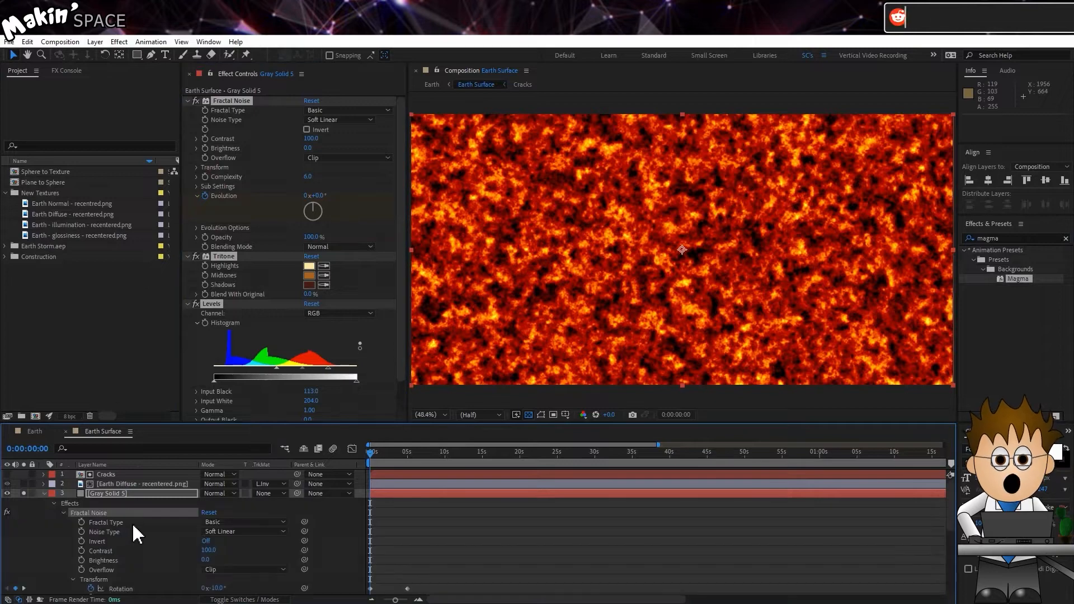
{"action": "scroll", "coordinate": [134, 524], "scroll_direction": "down", "scroll_amount": 2}
{"action": "left_click", "coordinate": [91, 532]}
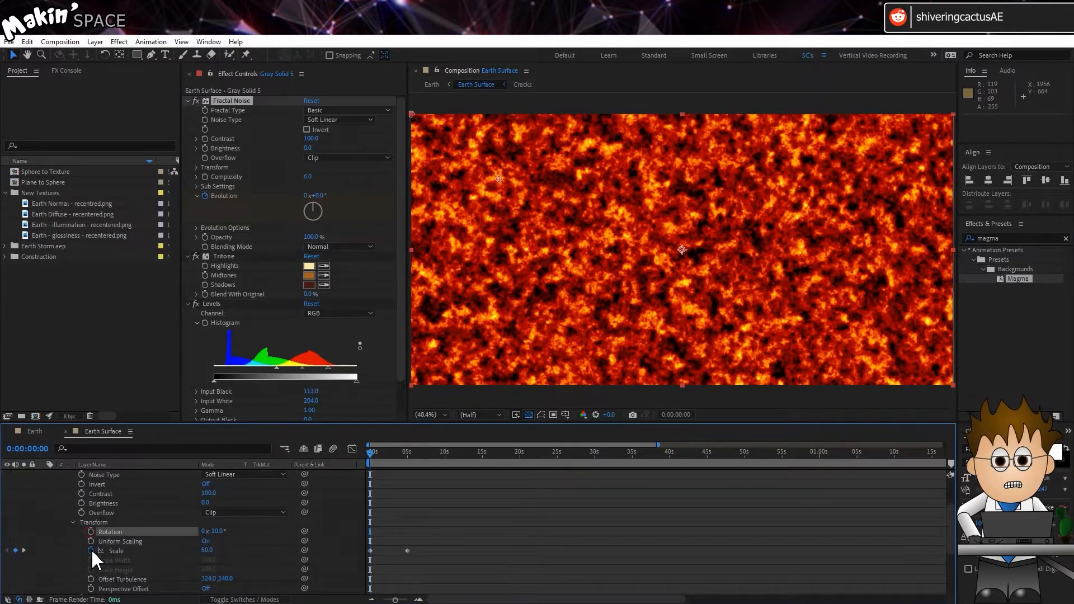
{"action": "left_click", "coordinate": [91, 551]}
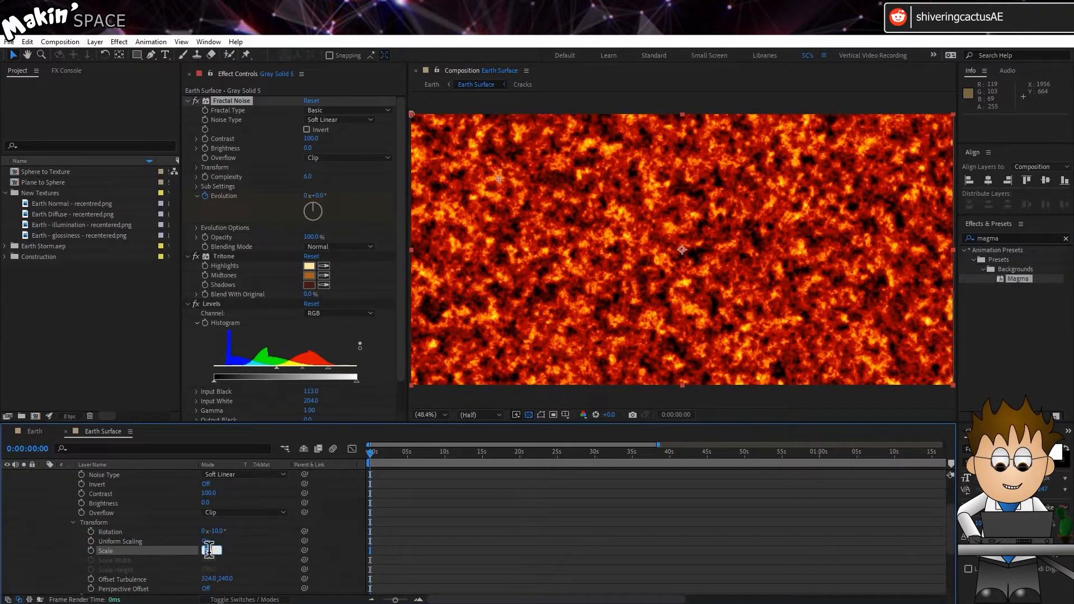
{"action": "type", "text": "15"}
{"action": "key", "text": "Return"}
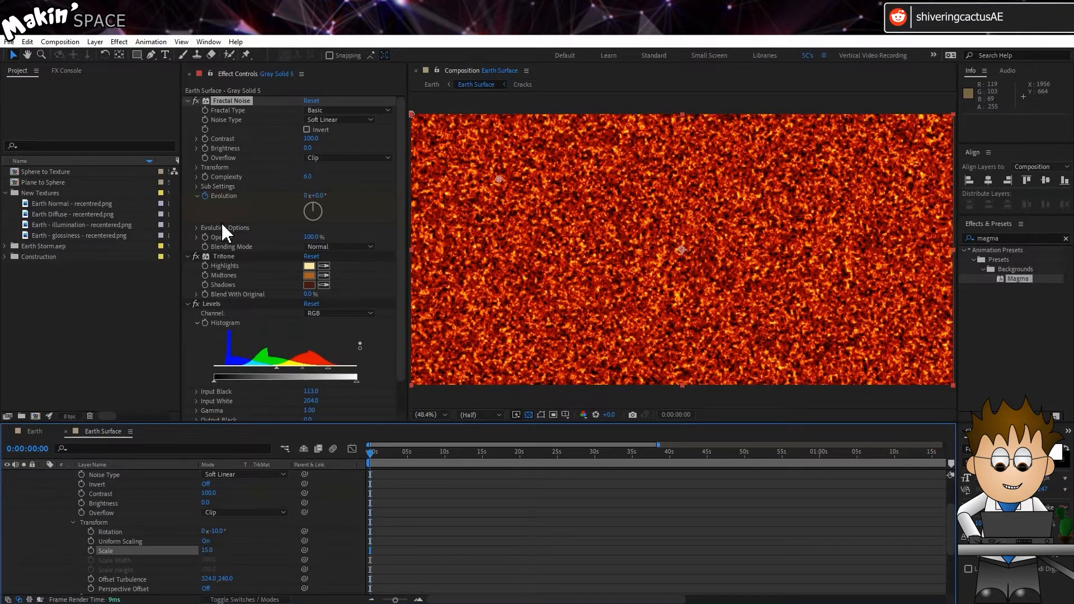
Drive the Fractal Noise Evolution with the expression time*100 and remove its keyframes.
{"action": "double_click", "coordinate": [213, 194]}
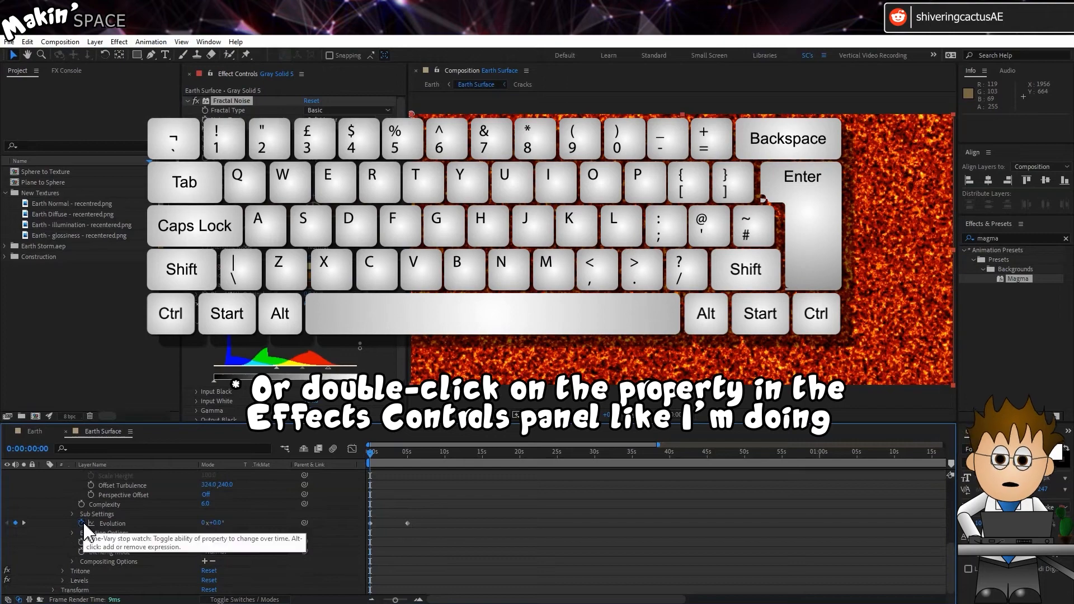
{"action": "left_click", "coordinate": [83, 522], "text": "alt"}
{"action": "type", "text": "time*100"}
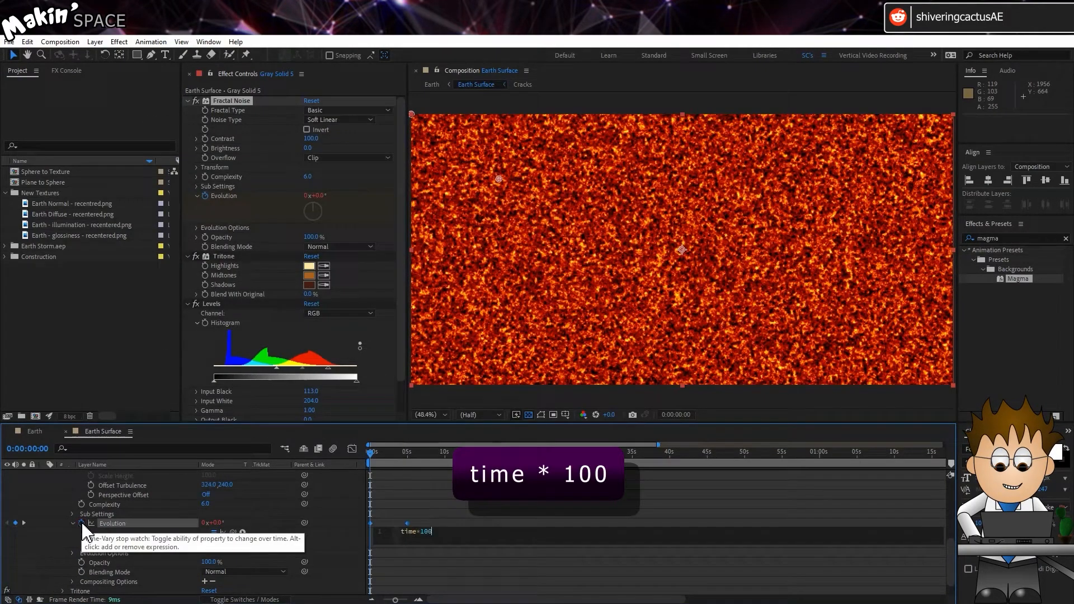
{"action": "left_click", "coordinate": [356, 575]}
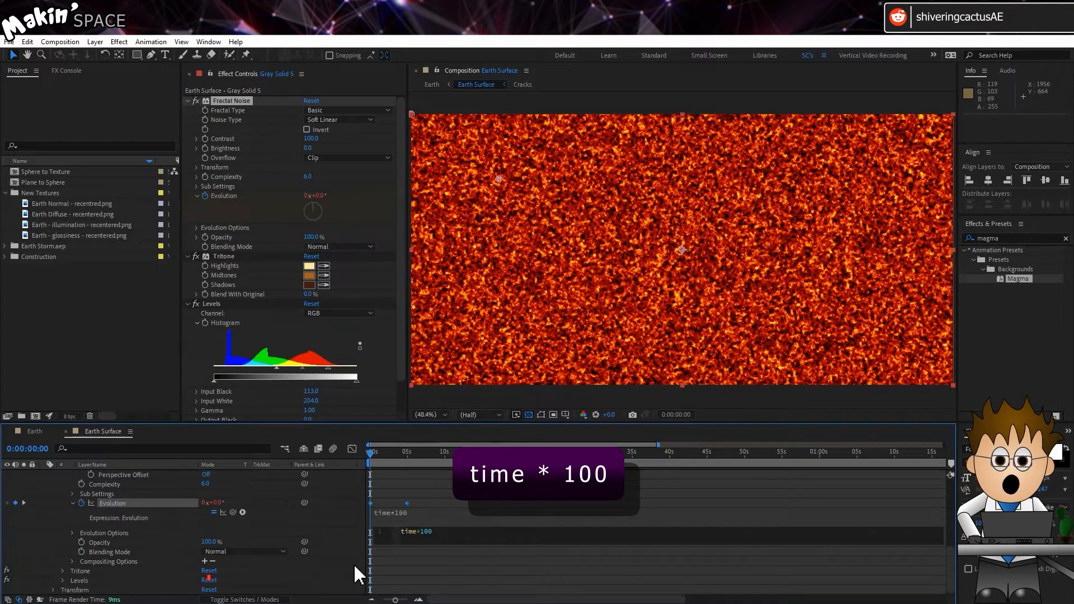
{"action": "mouse_move", "coordinate": [368, 456]}
{"action": "left_mouse_down"}
{"action": "mouse_move", "coordinate": [417, 458]}
{"action": "mouse_move", "coordinate": [369, 456]}
{"action": "left_mouse_up"}
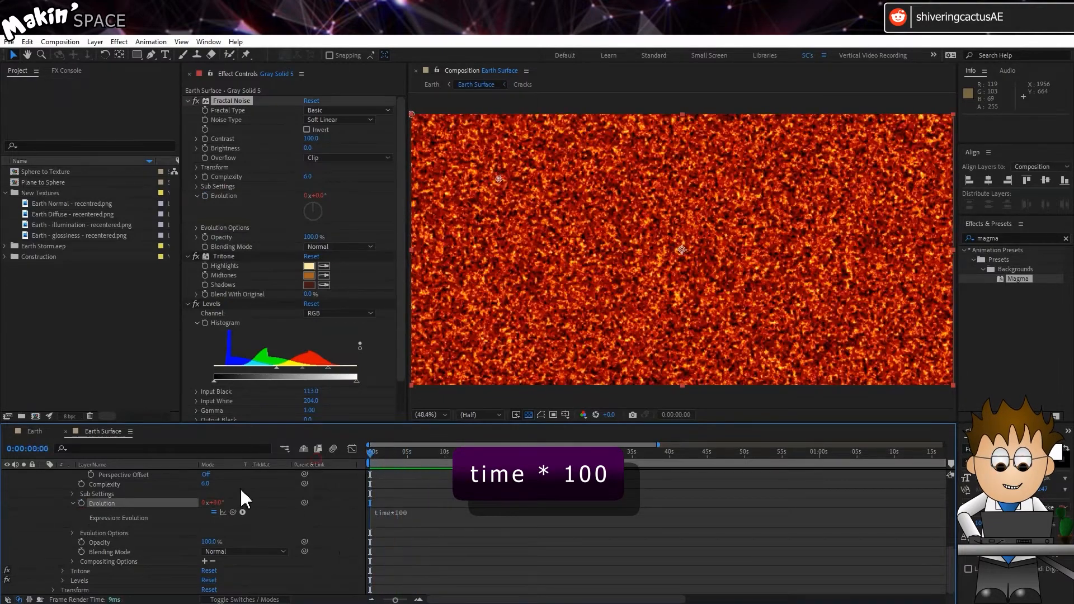
Unsolo the gray solid and preview the cracks revealing the magma from about 5 seconds.
{"action": "scroll", "coordinate": [139, 519], "scroll_direction": "up", "scroll_amount": 5}
{"action": "scroll", "coordinate": [139, 519], "scroll_direction": "up", "scroll_amount": 3}
{"action": "left_click", "coordinate": [45, 493]}
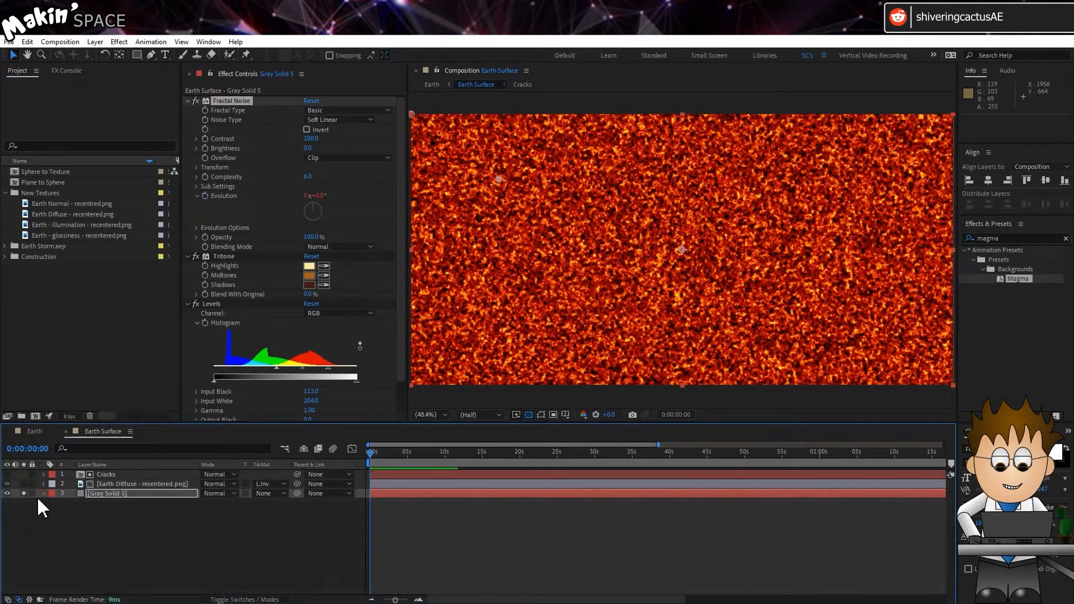
{"action": "left_click", "coordinate": [23, 493]}
{"action": "left_click_drag", "start_coordinate": [402, 451], "coordinate": [406, 450]}
{"action": "key", "text": "space"}
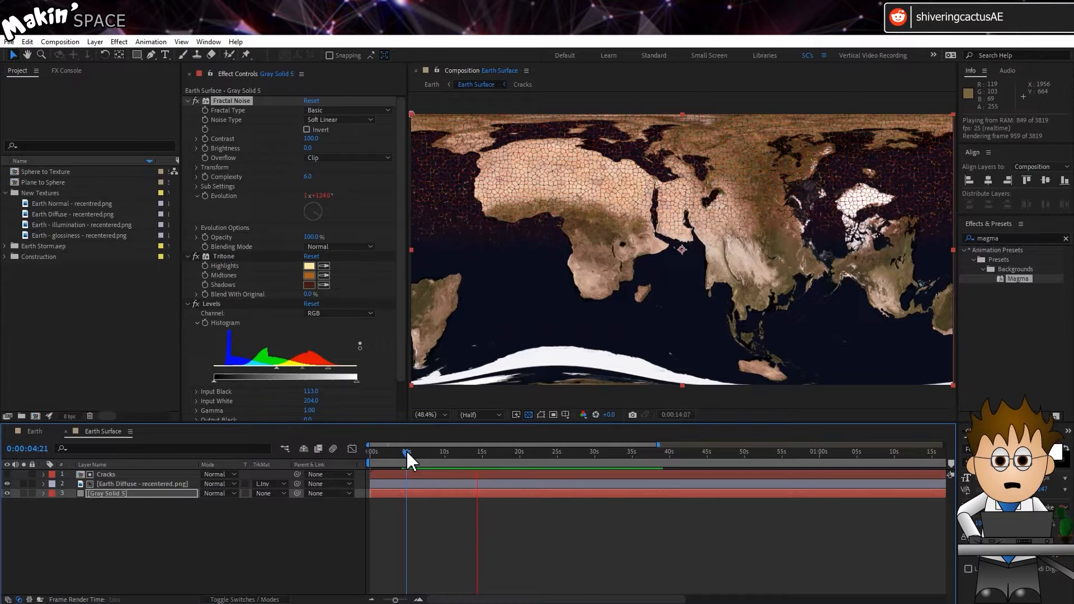
{"action": "key", "text": "space"}
Rename the gray solid layer as Lava and lock it.
{"action": "key", "text": "Return"}
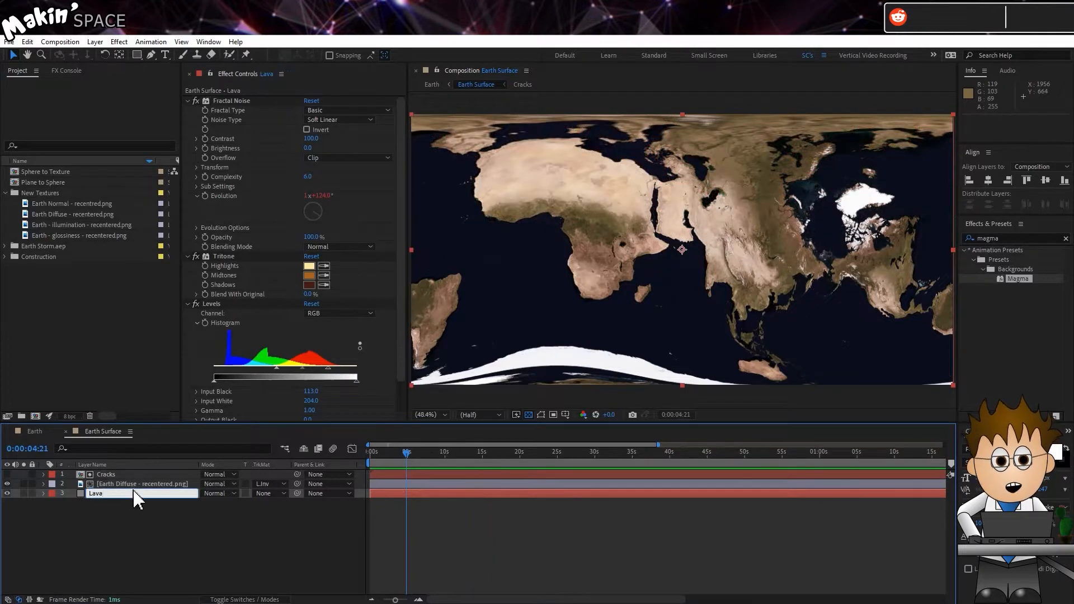
{"action": "key", "text": "Return"}
{"action": "left_click", "coordinate": [32, 493]}
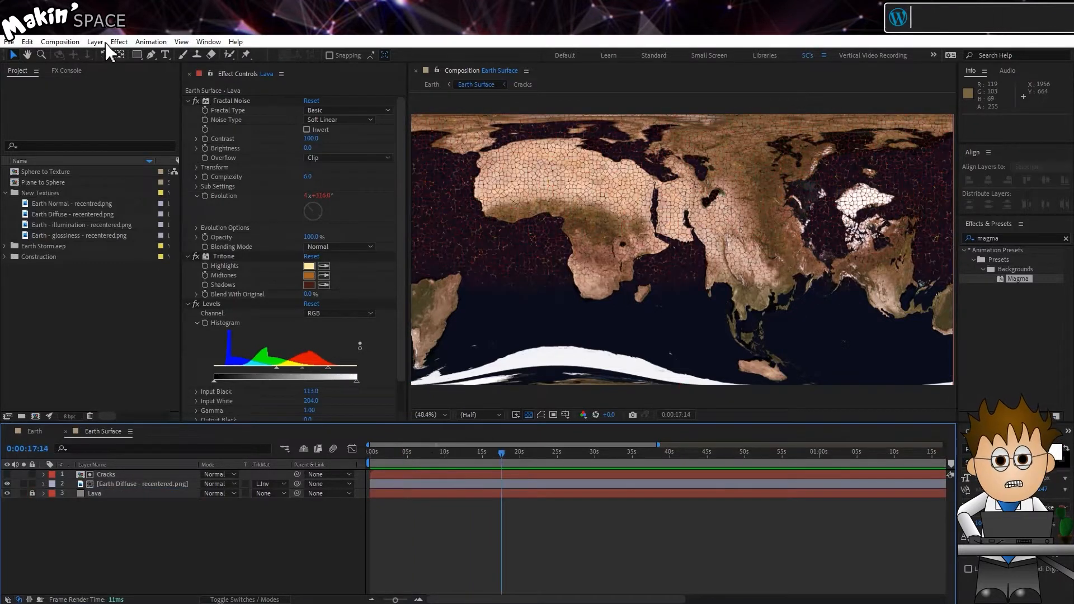
Create a gray 2000 x 1000 px solid named Oceans and extend its start to the composition's first frame.
{"action": "left_click", "coordinate": [95, 42]}
{"action": "mouse_move", "coordinate": [168, 54]}
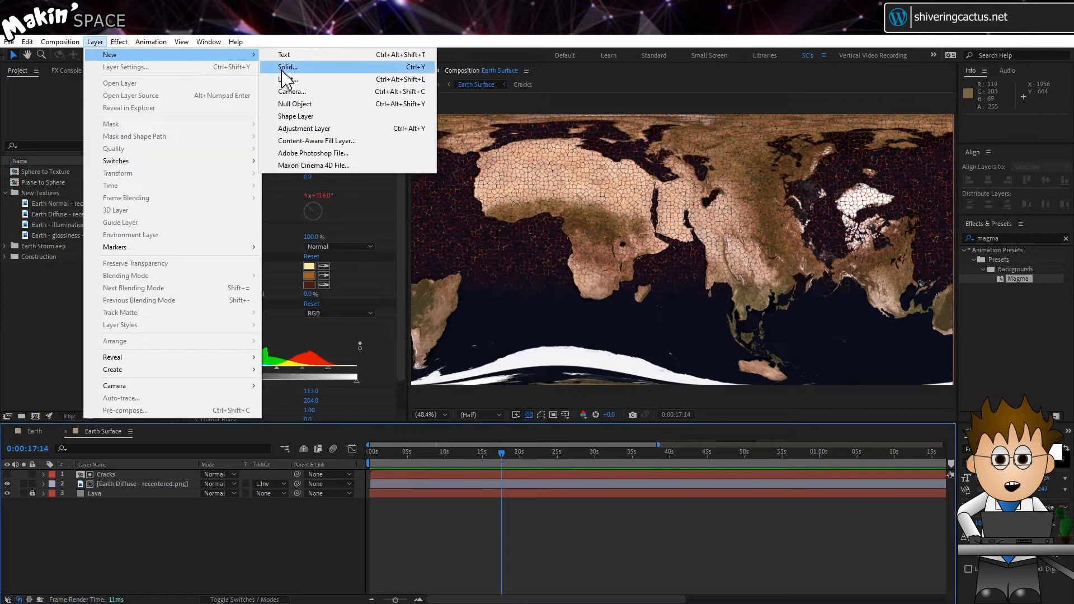
{"action": "left_click", "coordinate": [285, 67]}
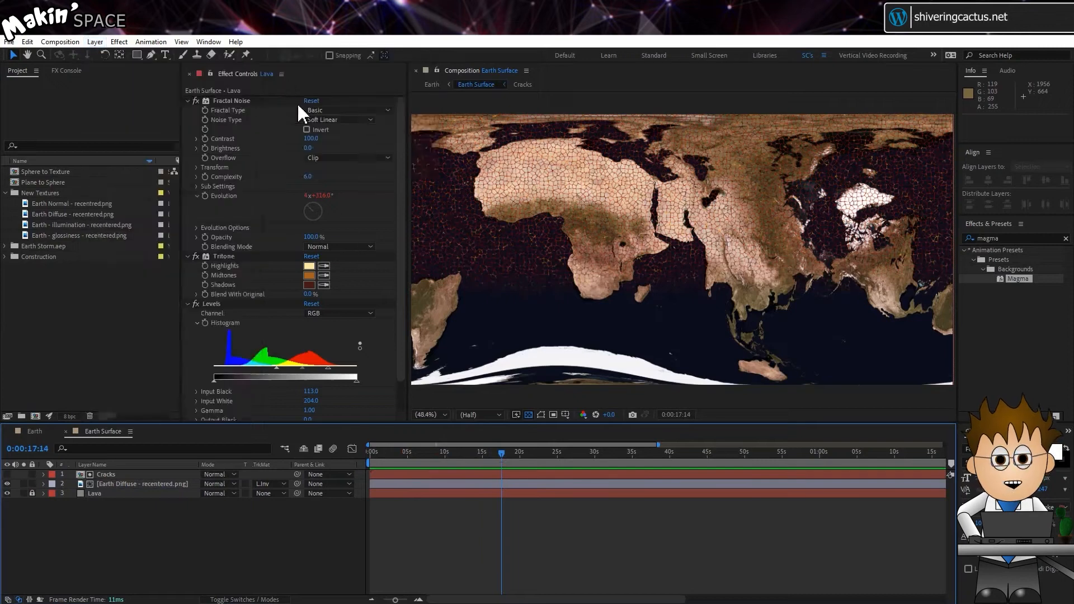
{"action": "type", "text": "Oceans"}
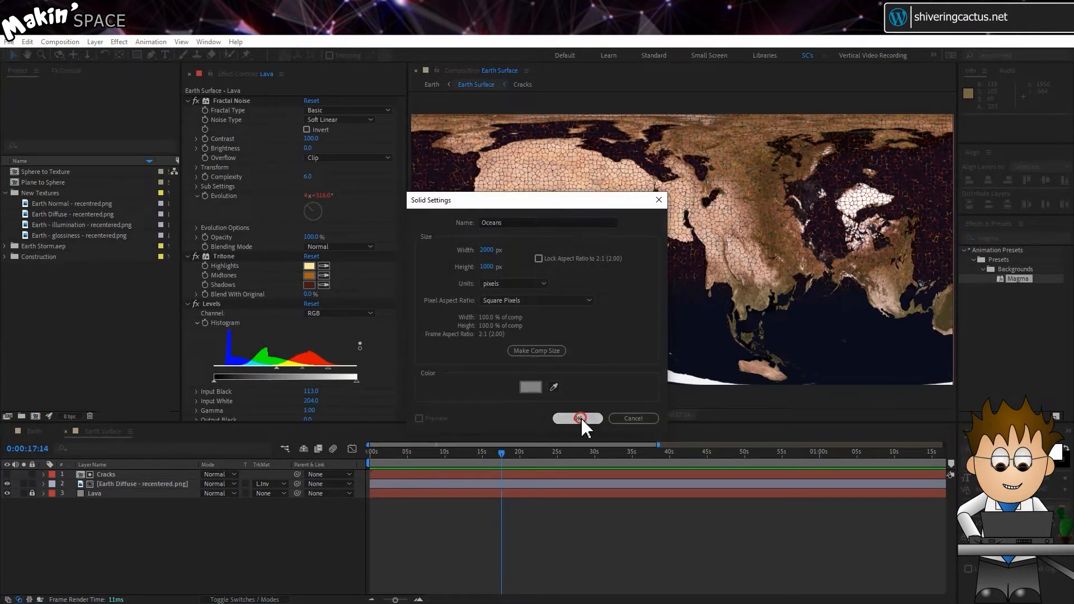
{"action": "left_click", "coordinate": [579, 418]}
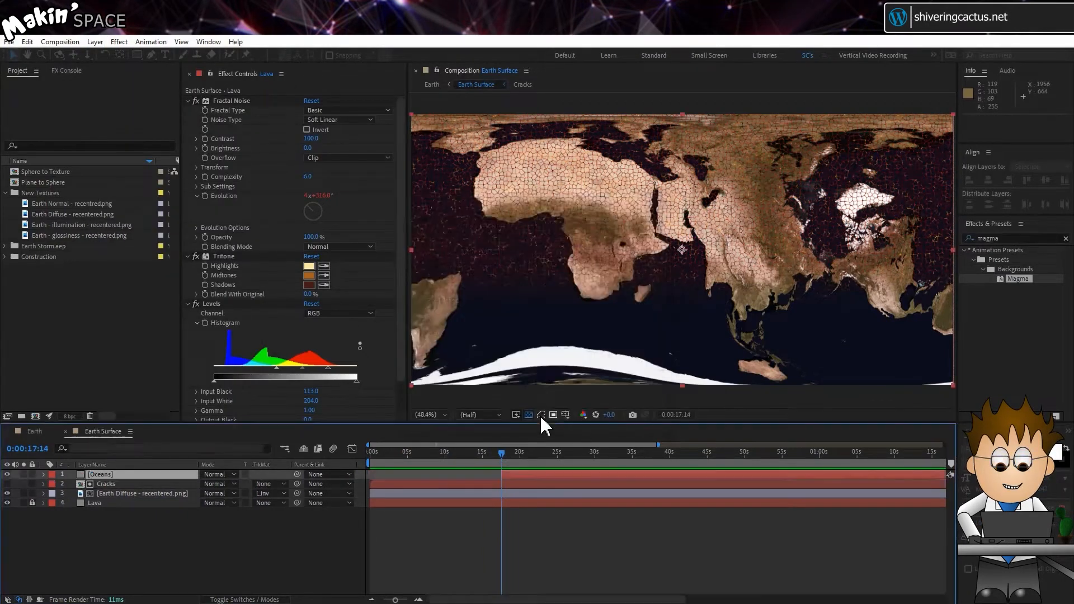
{"action": "left_click_drag", "start_coordinate": [532, 472], "coordinate": [422, 471]}
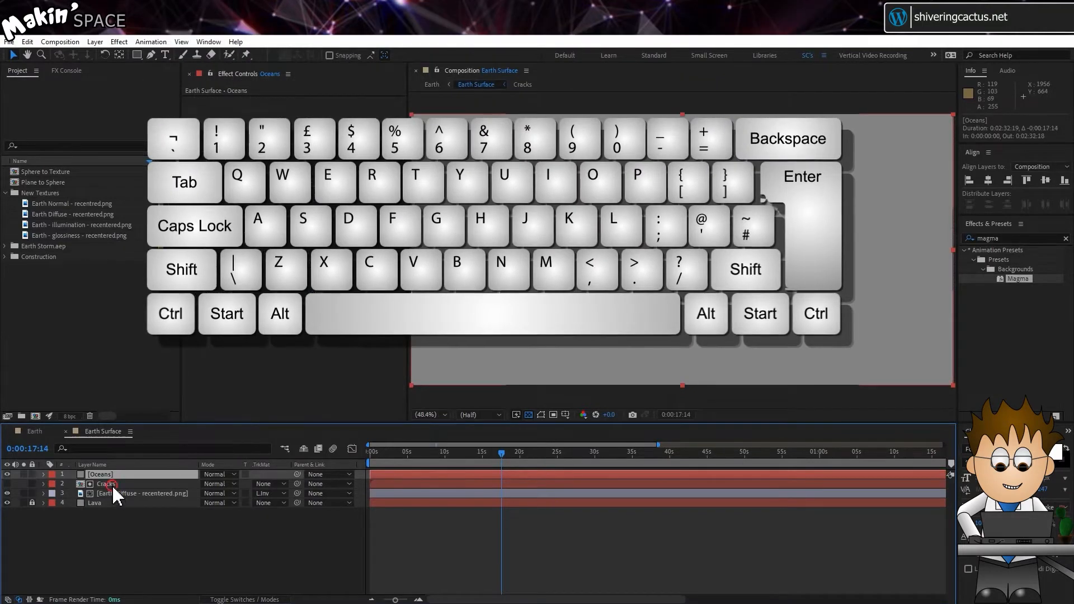
Duplicate the Cracks layer and place the copy directly above the Oceans layer.
{"action": "left_click", "coordinate": [139, 484]}
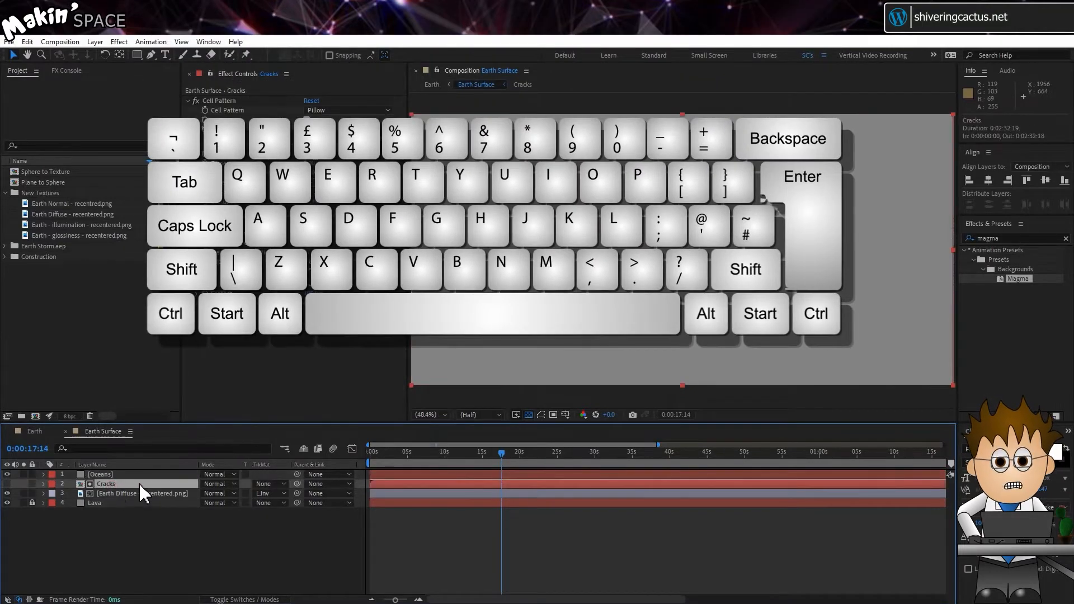
{"action": "key", "text": "ctrl"}
{"action": "key", "text": "ctrl+d"}
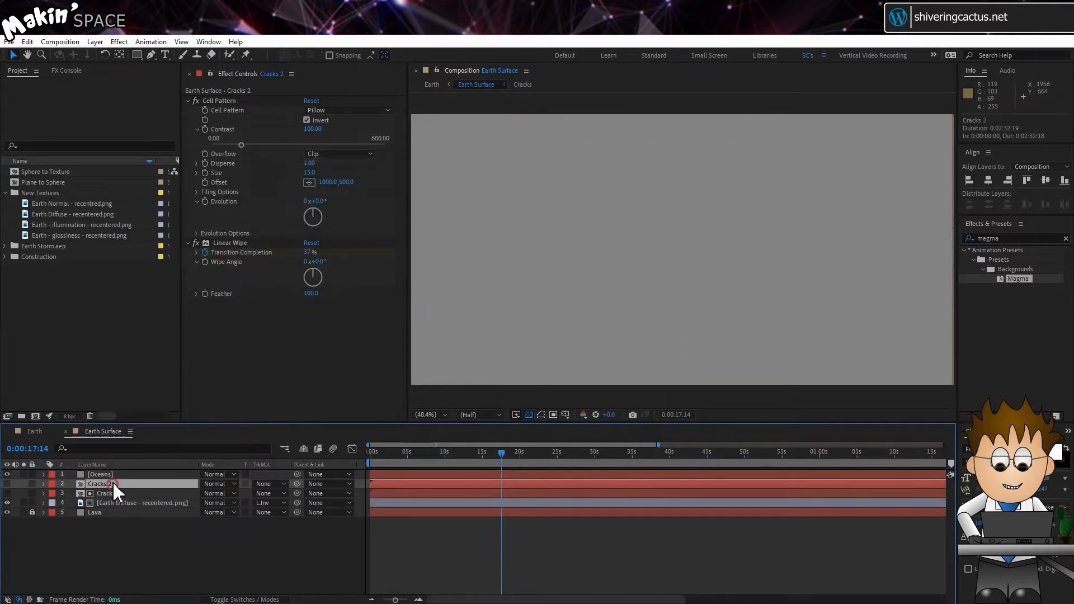
{"action": "left_click_drag", "start_coordinate": [113, 486], "coordinate": [134, 474]}
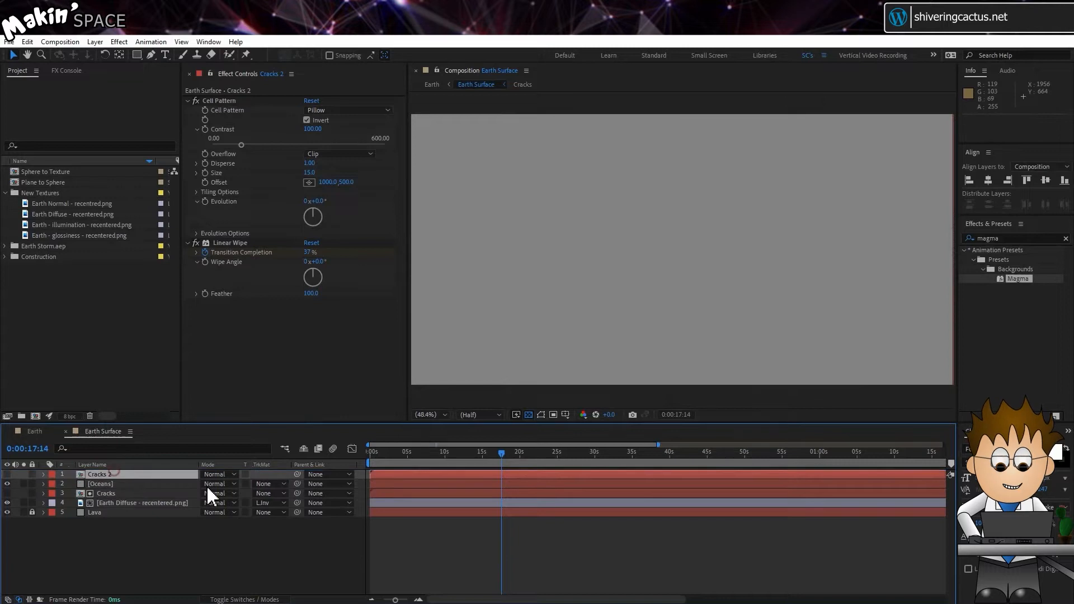
Set the Oceans layer's track matte to Alpha Matte using Cracks 2 and scrub through the wipe.
{"action": "left_click", "coordinate": [275, 484]}
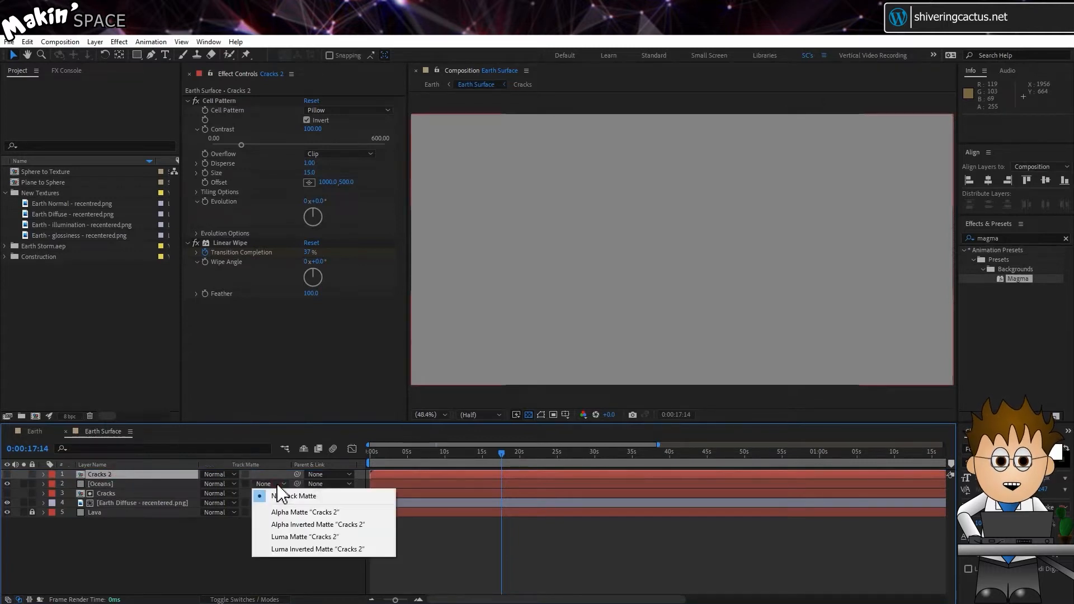
{"action": "left_click", "coordinate": [342, 511]}
{"action": "left_click_drag", "start_coordinate": [415, 454], "coordinate": [476, 460]}
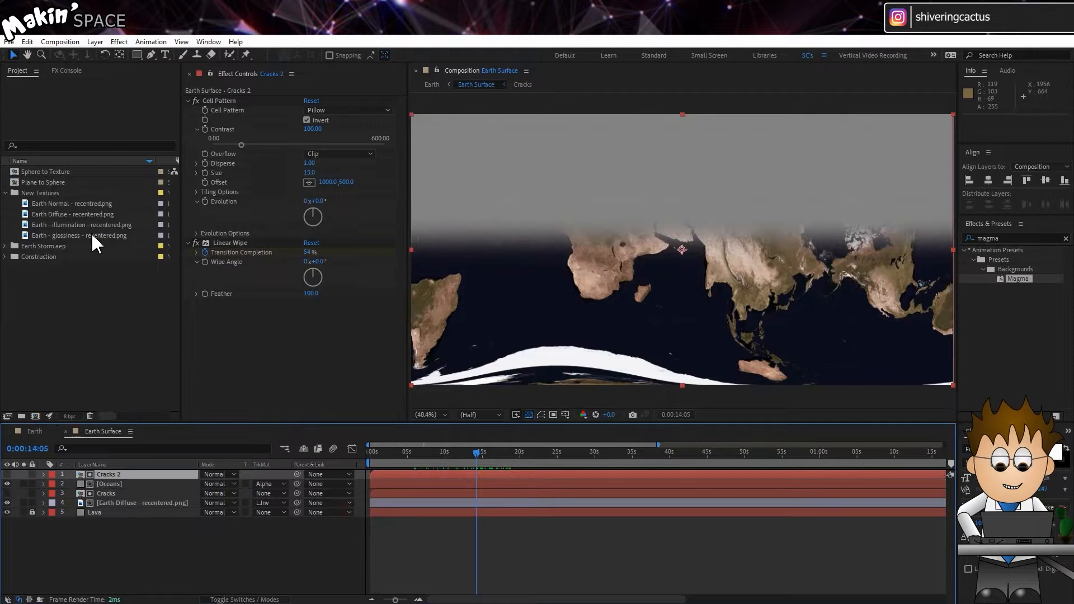
Add Earth - glossiness - recentered.png as the lowest layer in Earth Surface, starting at the first frame, and solo it.
{"action": "left_click_drag", "start_coordinate": [93, 236], "coordinate": [92, 563]}
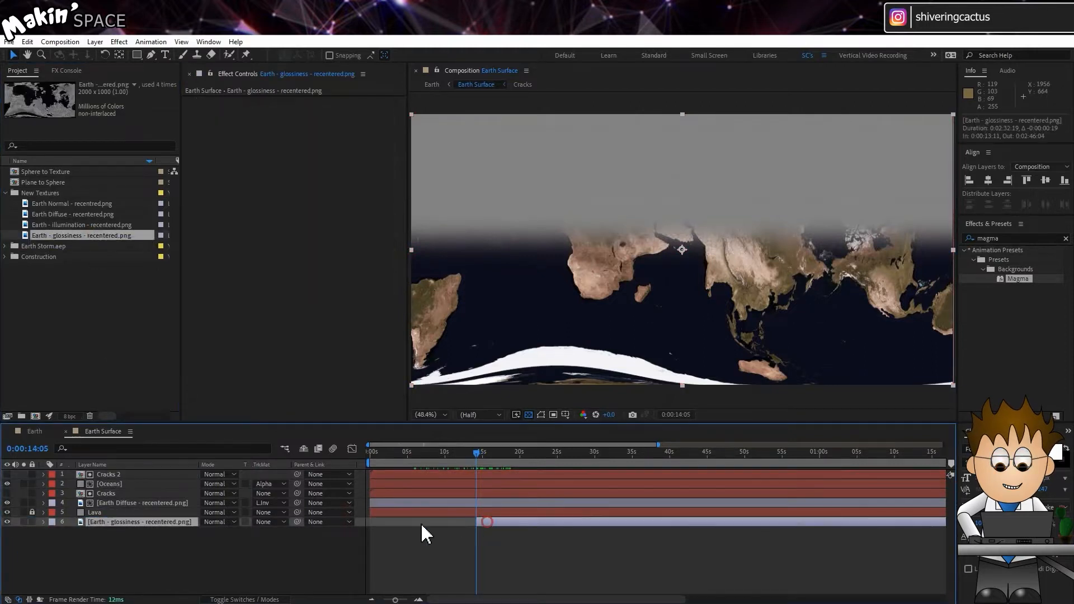
{"action": "key", "text": "alt+Home"}
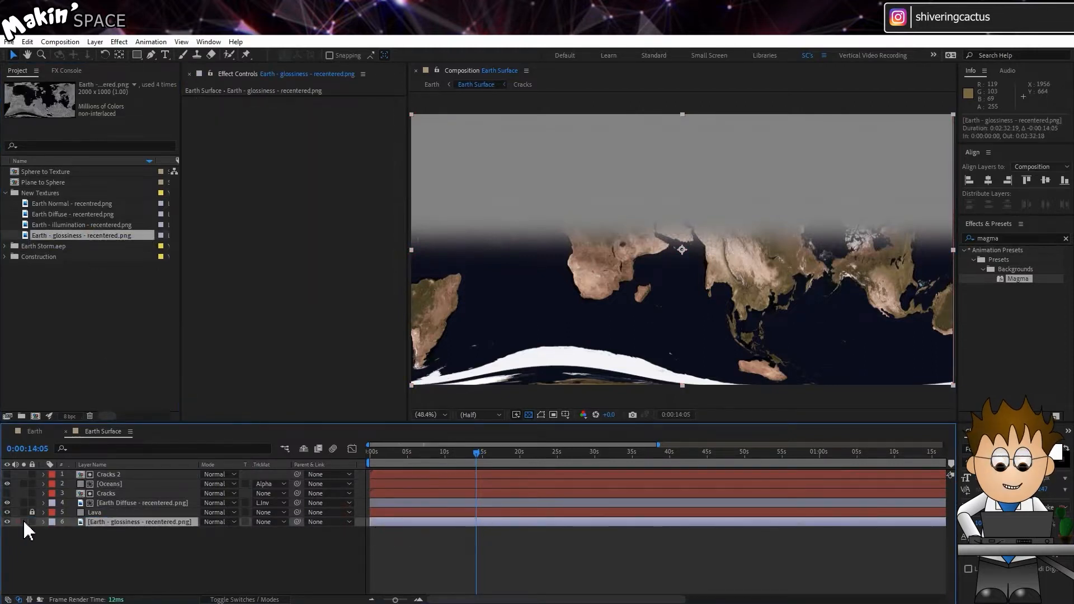
{"action": "left_click", "coordinate": [23, 522]}
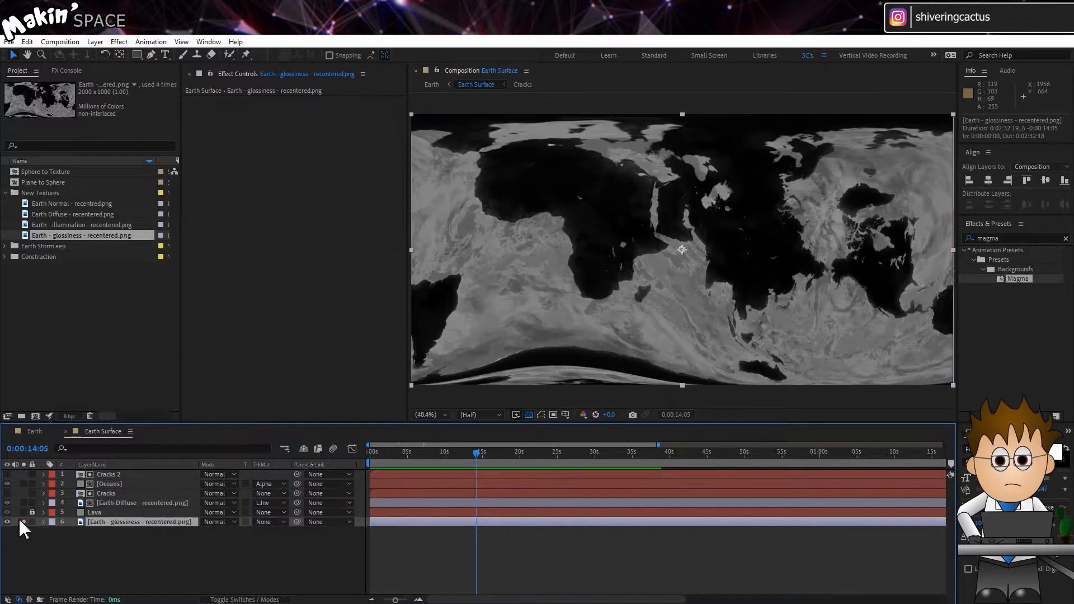
Apply Levels to the glossiness layer with Input Black 61, Input White 85 and Gamma 5.00 for a black-and-white ocean map.
{"action": "left_click", "coordinate": [120, 42]}
{"action": "left_click", "coordinate": [173, 182]}
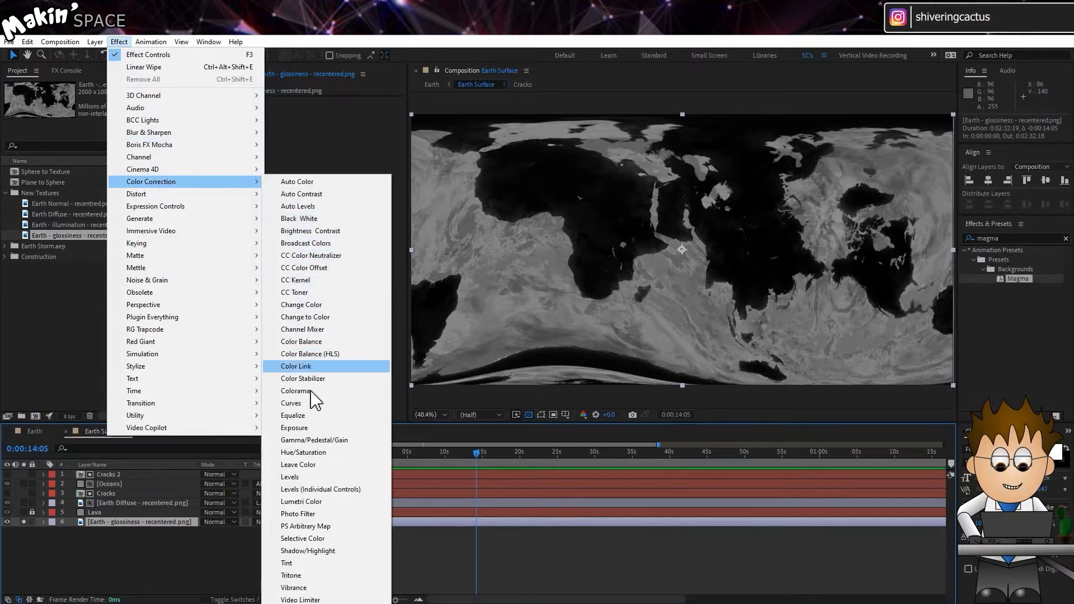
{"action": "left_click", "coordinate": [319, 477]}
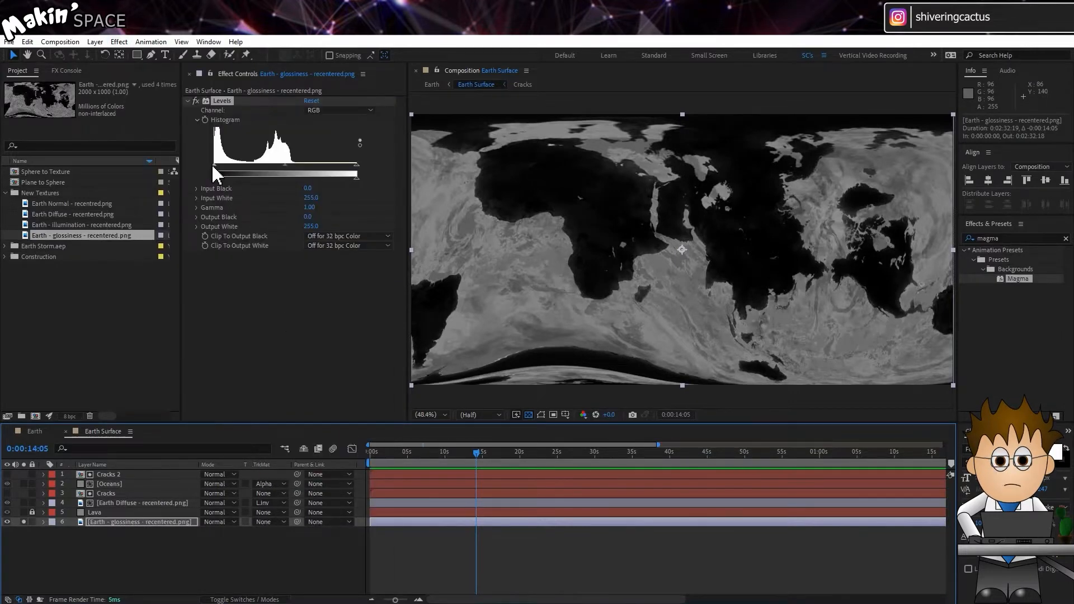
{"action": "left_click_drag", "start_coordinate": [217, 175], "coordinate": [244, 175]}
{"action": "left_click_drag", "start_coordinate": [356, 176], "coordinate": [248, 165]}
{"action": "left_click_drag", "start_coordinate": [262, 165], "coordinate": [248, 163]}
{"action": "left_click_drag", "start_coordinate": [275, 165], "coordinate": [262, 164]}
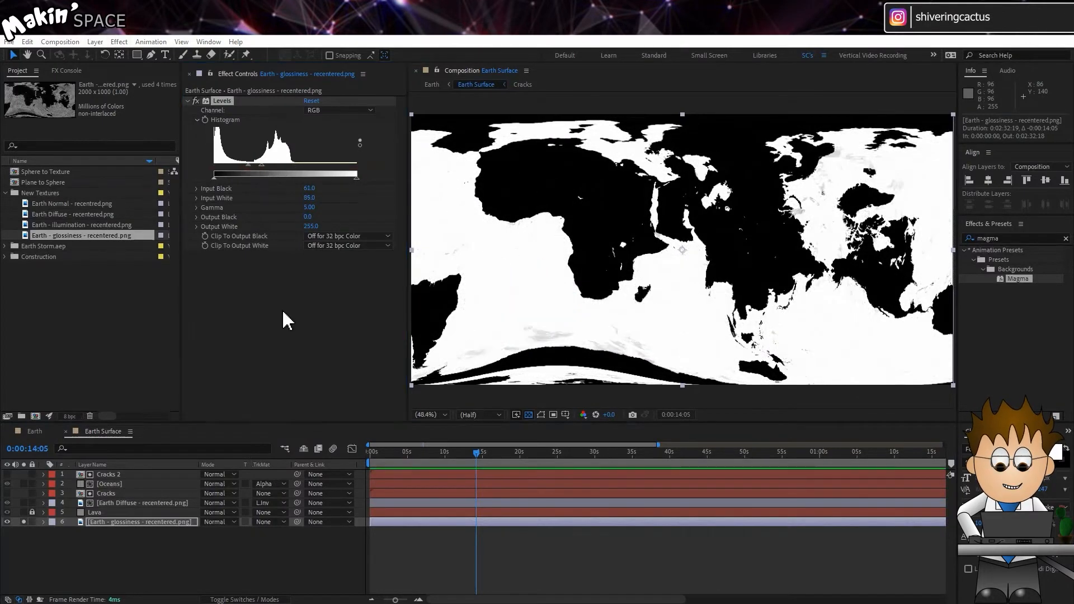
Unsolo the glossiness layer, lock it and hide it.
{"action": "left_click", "coordinate": [23, 521]}
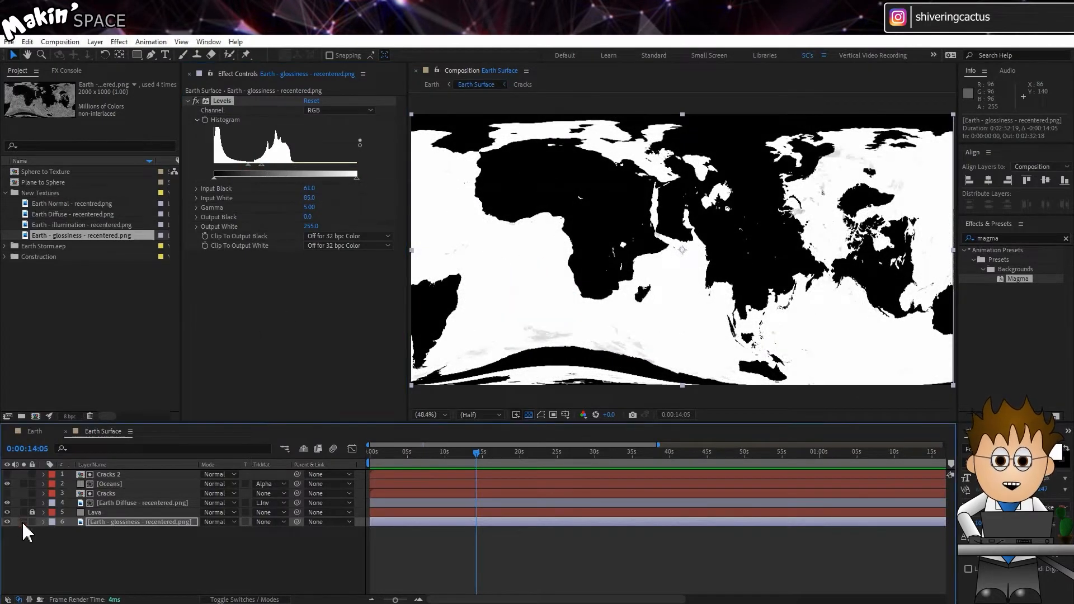
{"action": "left_click", "coordinate": [32, 522]}
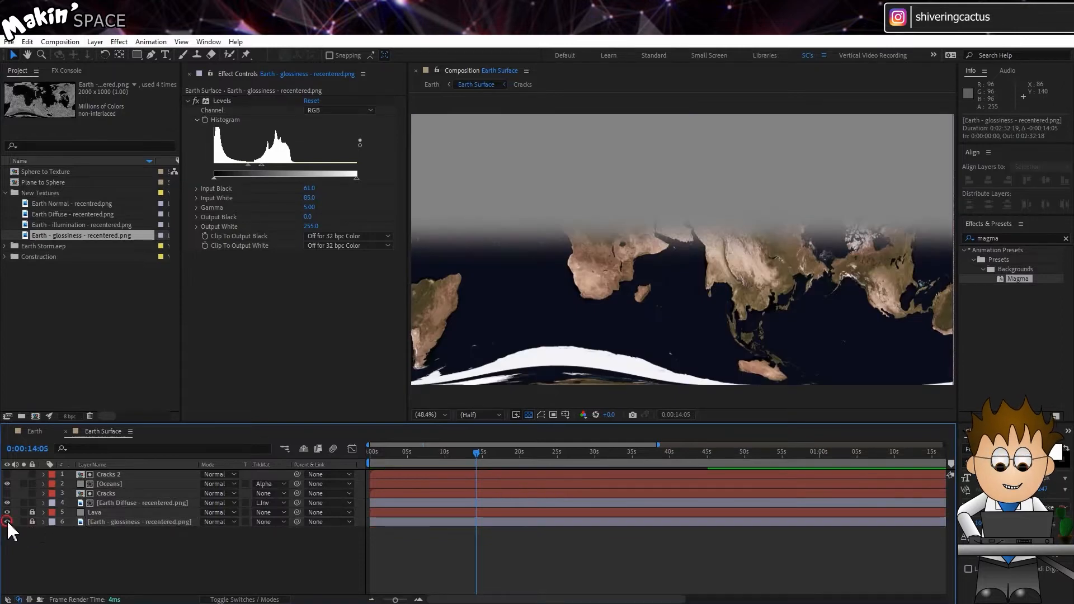
Apply the Set Matte effect to the Oceans layer and take its matte from the Earth - glossiness - recentered.png layer.
{"action": "left_click", "coordinate": [112, 485]}
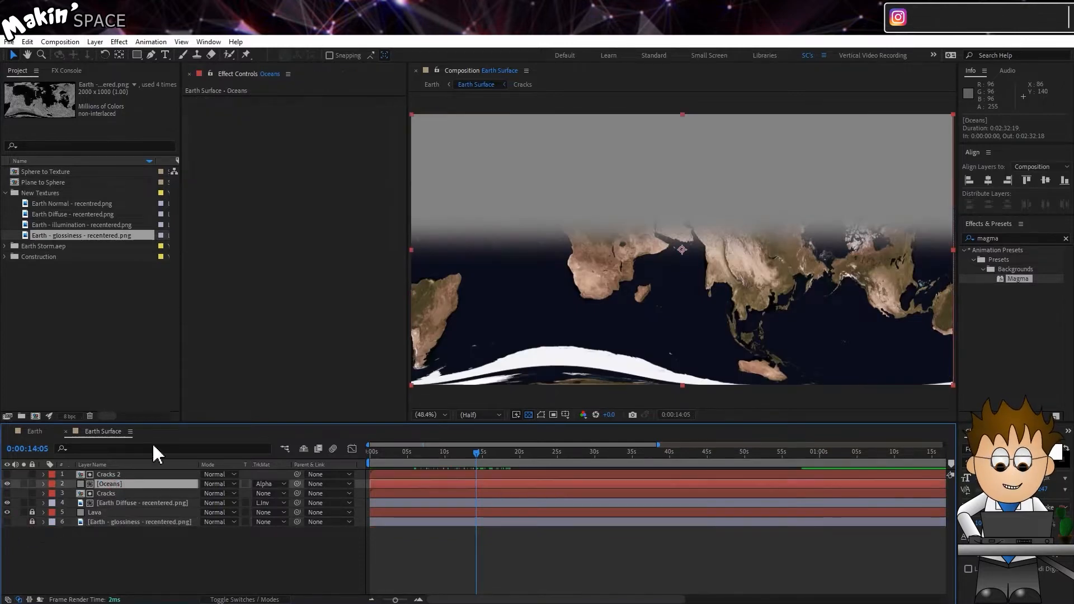
{"action": "left_click", "coordinate": [120, 42]}
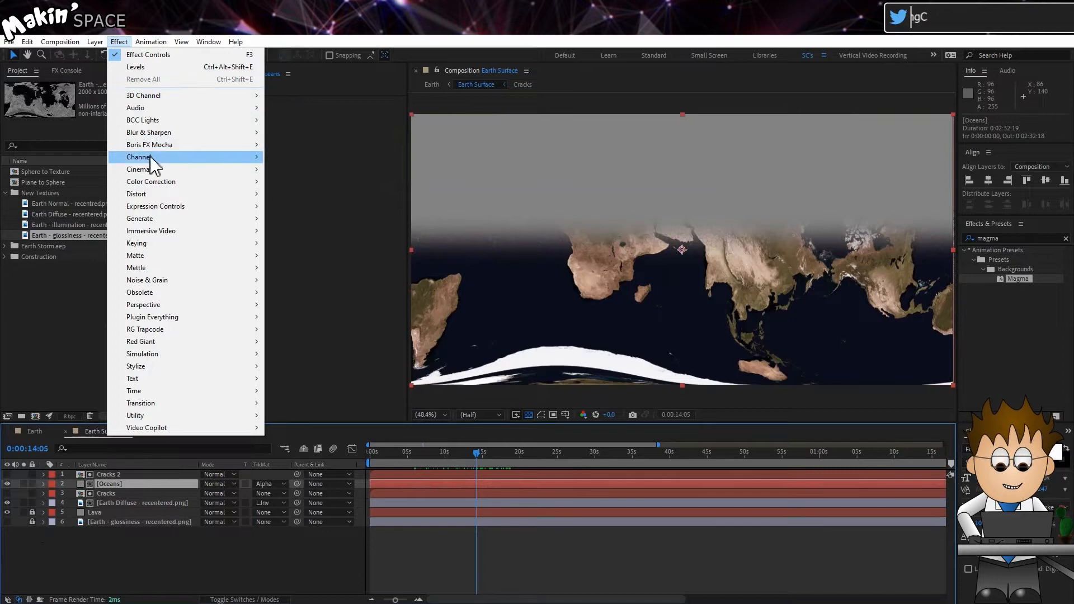
{"action": "mouse_move", "coordinate": [207, 162]}
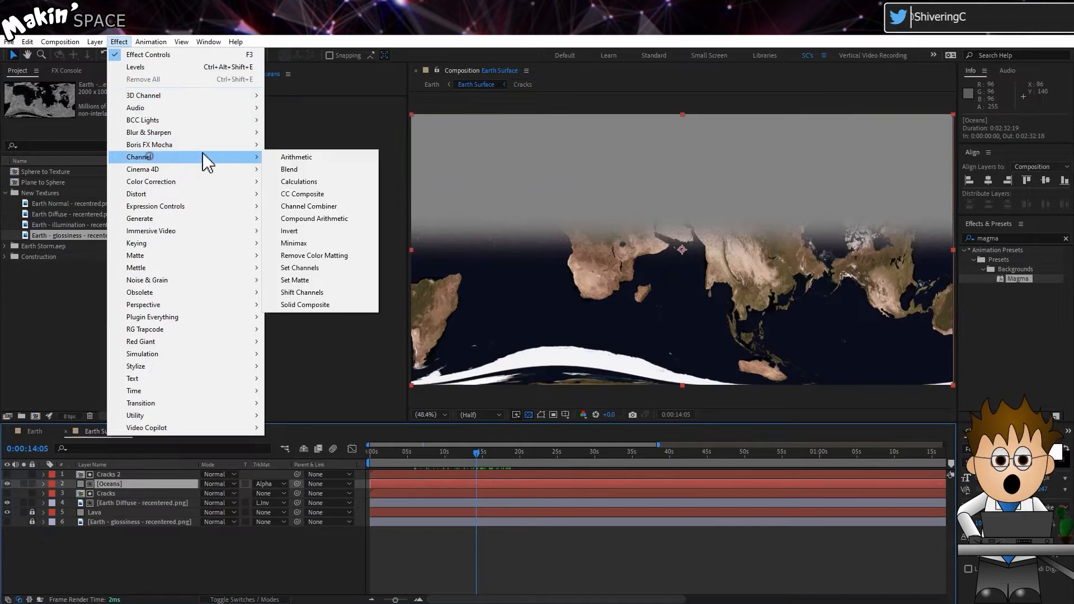
{"action": "left_click", "coordinate": [325, 284]}
{"action": "left_click", "coordinate": [324, 112]}
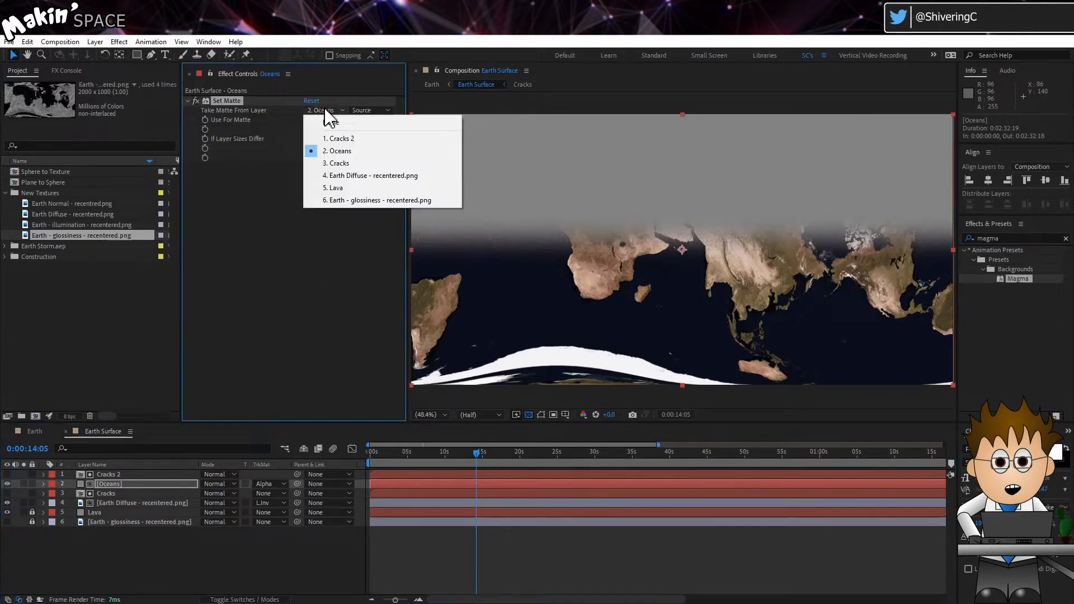
{"action": "left_click", "coordinate": [367, 204]}
Set the Oceans matte source to Effects & Masks using Luminance, and scrub forward to 0:00:16:07 to check it.
{"action": "left_click", "coordinate": [372, 111]}
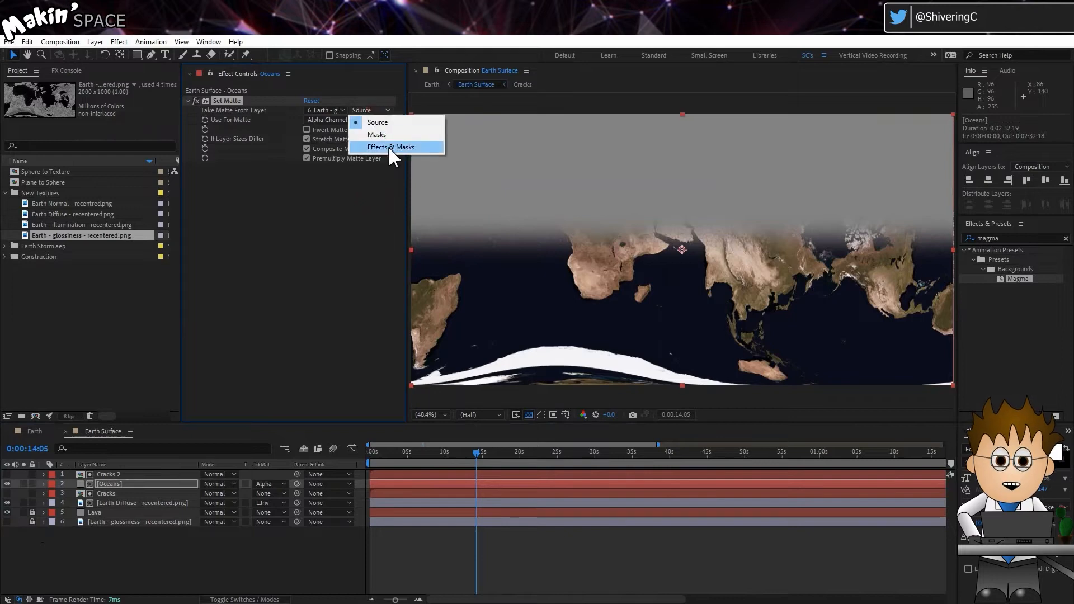
{"action": "left_click", "coordinate": [391, 152]}
{"action": "left_click", "coordinate": [365, 119]}
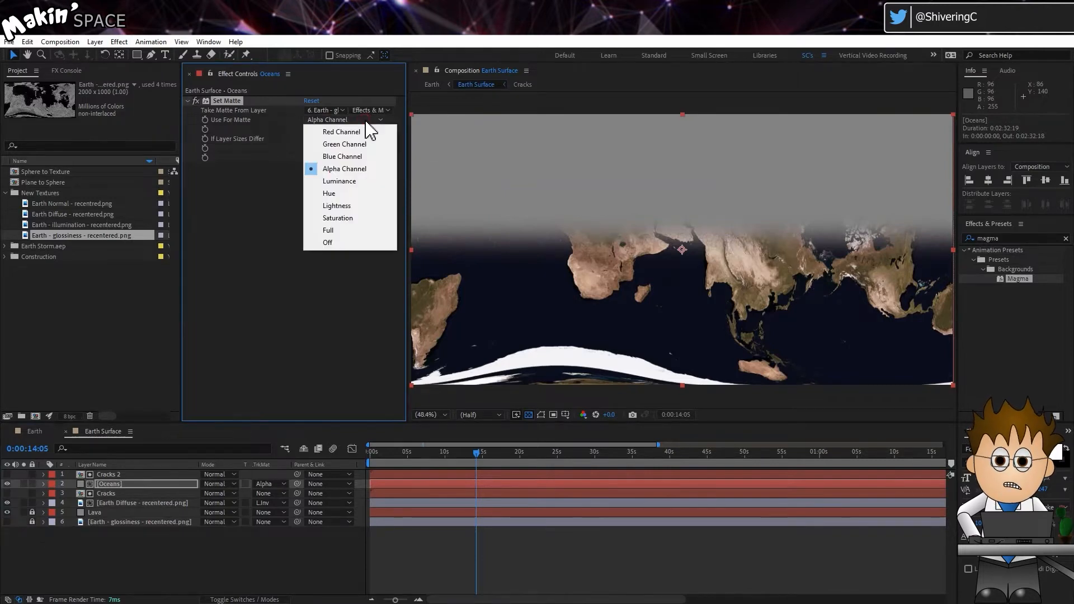
{"action": "left_click", "coordinate": [361, 178]}
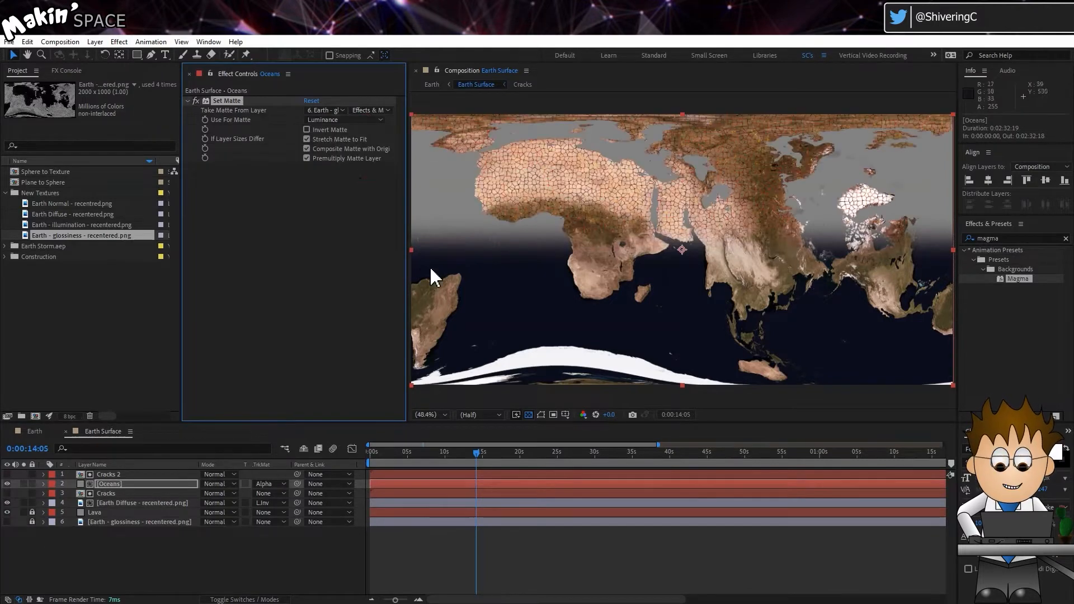
{"action": "mouse_move", "coordinate": [477, 452]}
{"action": "left_mouse_down"}
{"action": "mouse_move", "coordinate": [552, 452]}
{"action": "mouse_move", "coordinate": [492, 452]}
{"action": "left_mouse_up"}
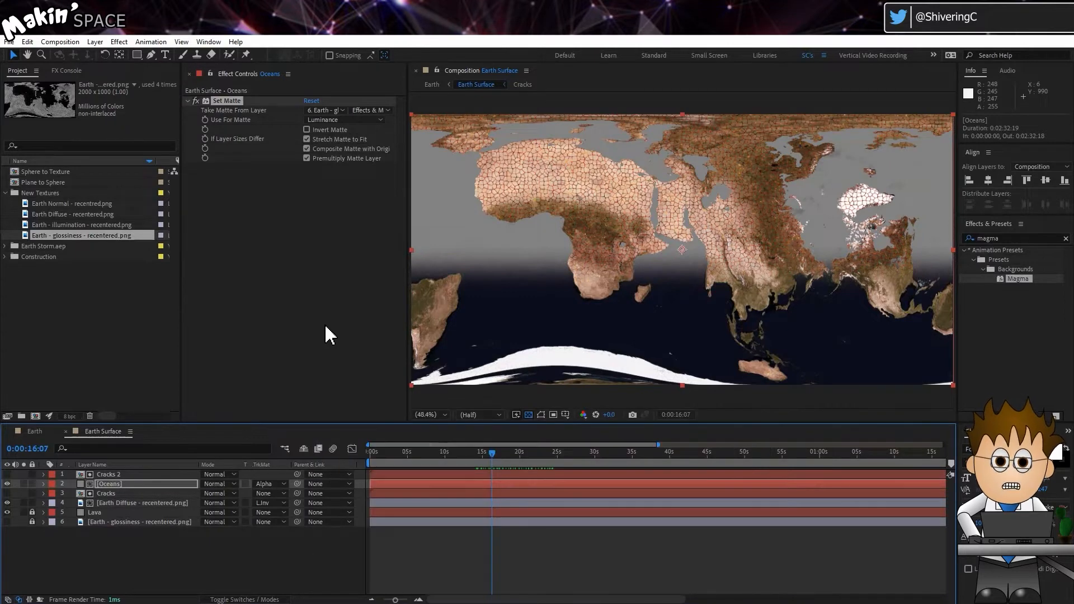
Add Turbulent Noise to the Oceans layer and set its Brightness to 20.
{"action": "left_click", "coordinate": [119, 41]}
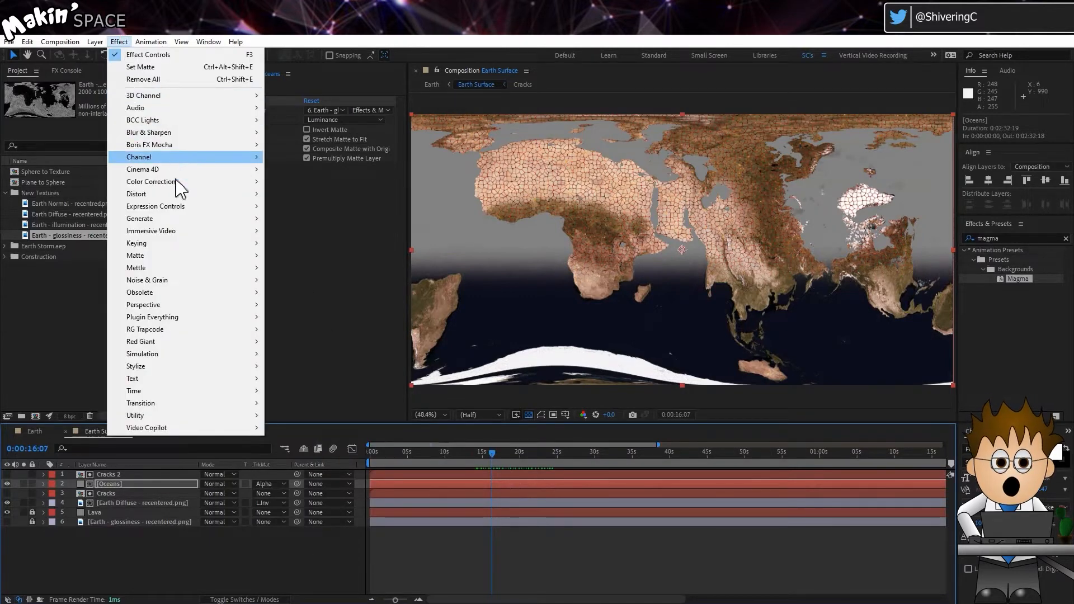
{"action": "mouse_move", "coordinate": [193, 282]}
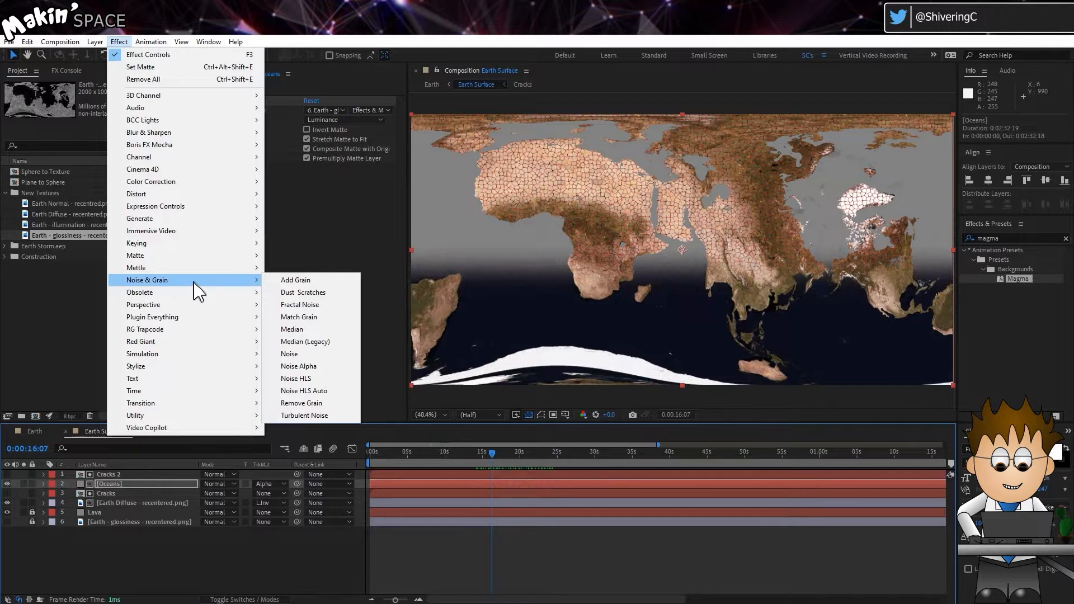
{"action": "left_click", "coordinate": [329, 415]}
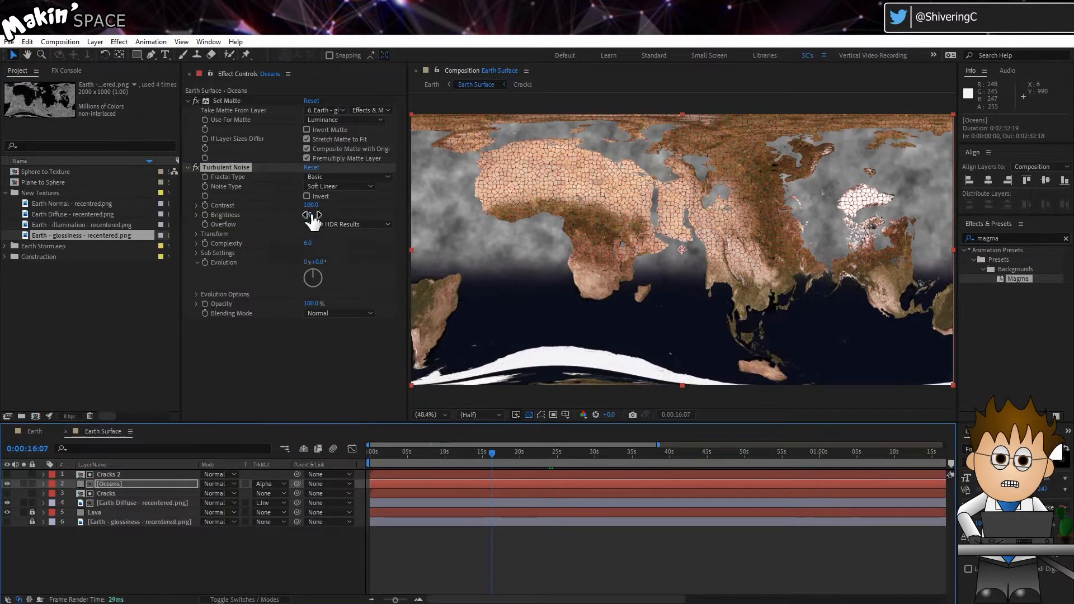
{"action": "left_click_drag", "start_coordinate": [311, 219], "coordinate": [330, 221]}
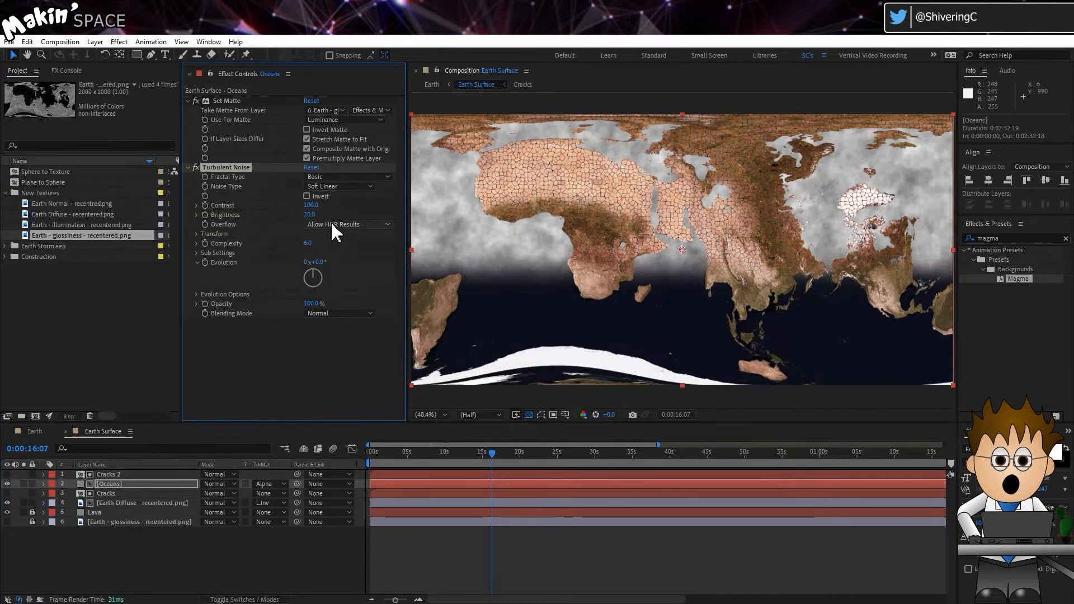
Turn off Uniform Scaling for the Turbulent Noise and set Scale Width to 20 and Scale Height to 5.
{"action": "left_click", "coordinate": [198, 234]}
{"action": "left_click", "coordinate": [306, 254]}
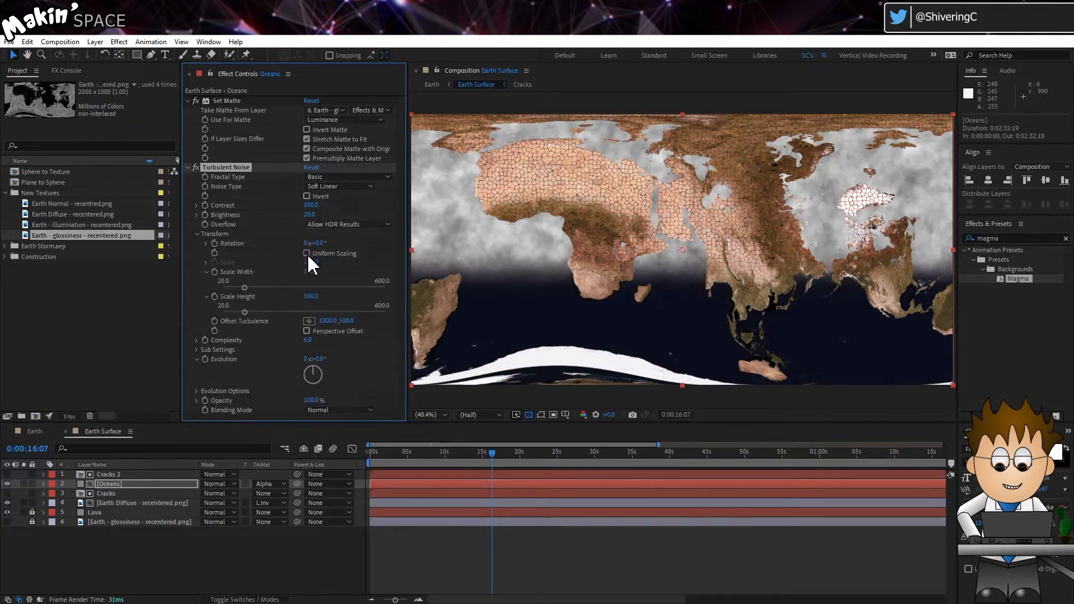
{"action": "left_click", "coordinate": [311, 274]}
{"action": "type", "text": "20"}
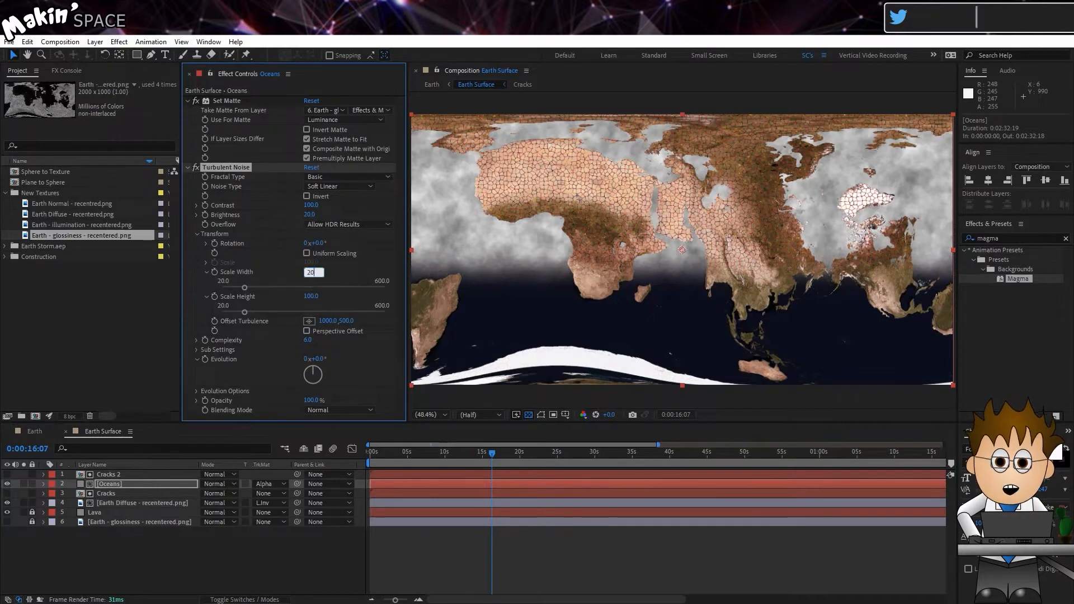
{"action": "key", "text": "Return"}
{"action": "left_click", "coordinate": [311, 297]}
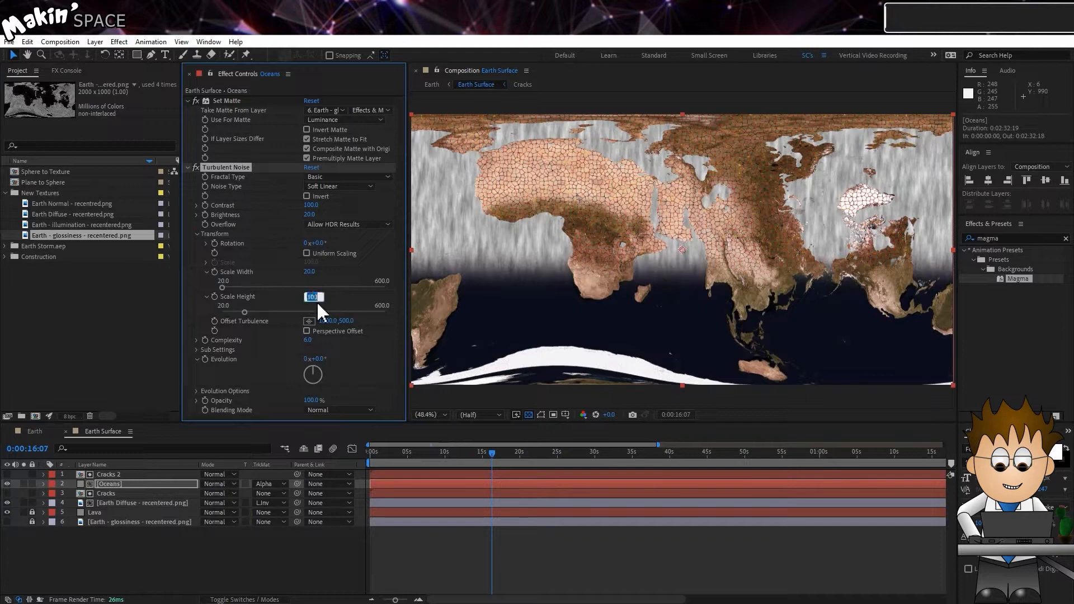
{"action": "type", "text": "5"}
{"action": "key", "text": "Return"}
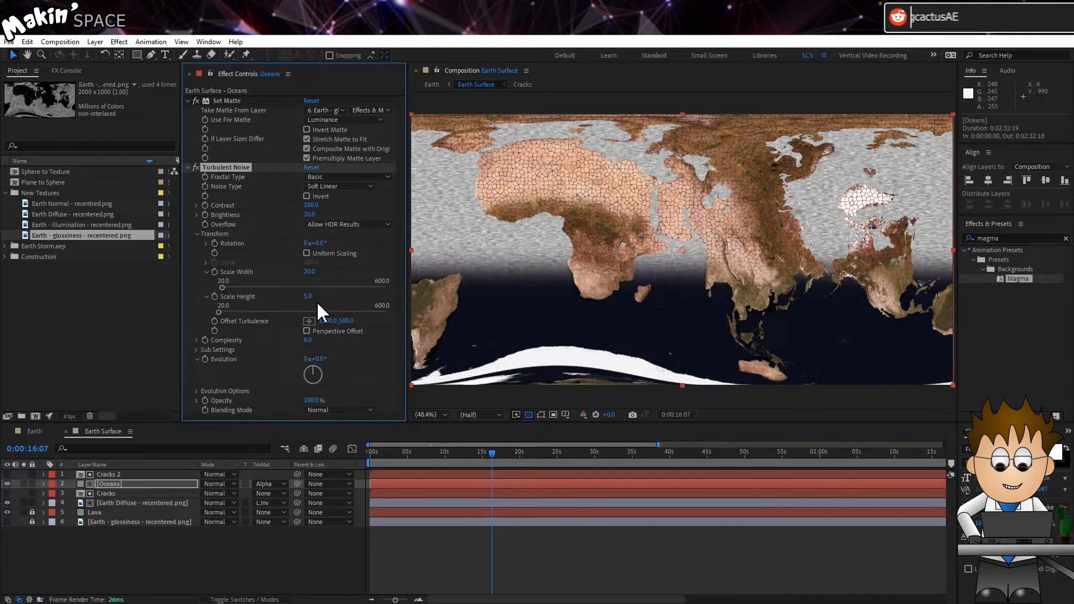
Drive the Turbulent Noise Evolution with the expression time*1000 and preview the motion.
{"action": "left_click", "coordinate": [204, 360], "text": "alt"}
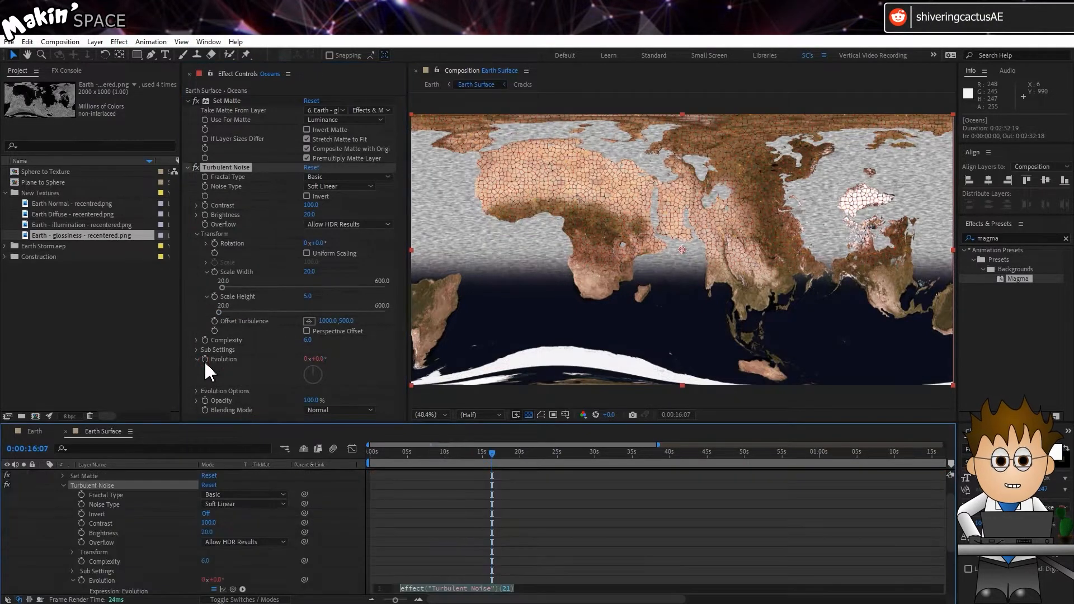
{"action": "type", "text": "time*1000"}
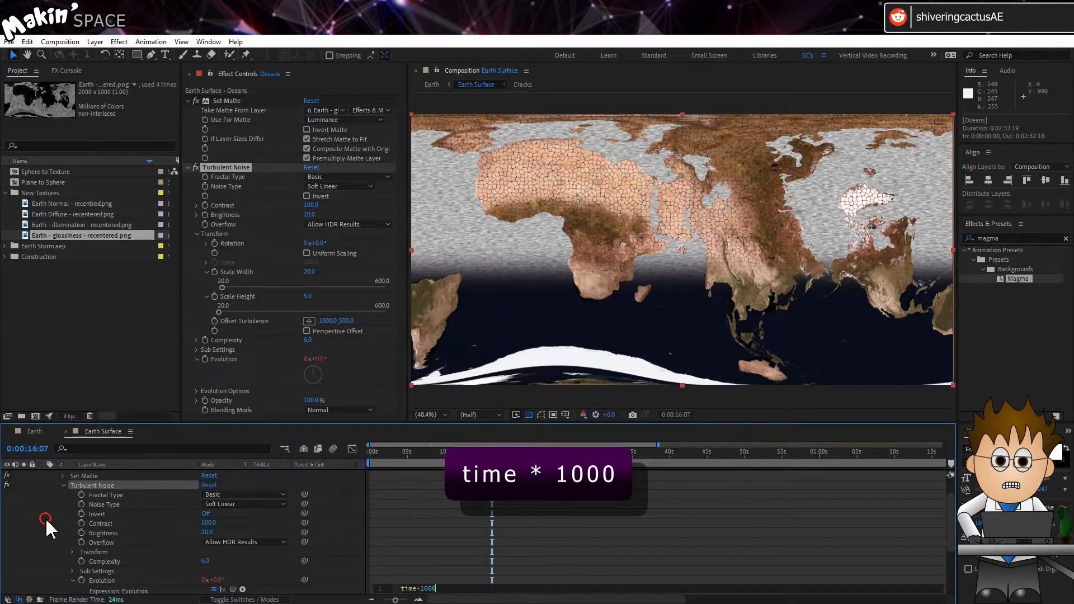
{"action": "left_click", "coordinate": [45, 518]}
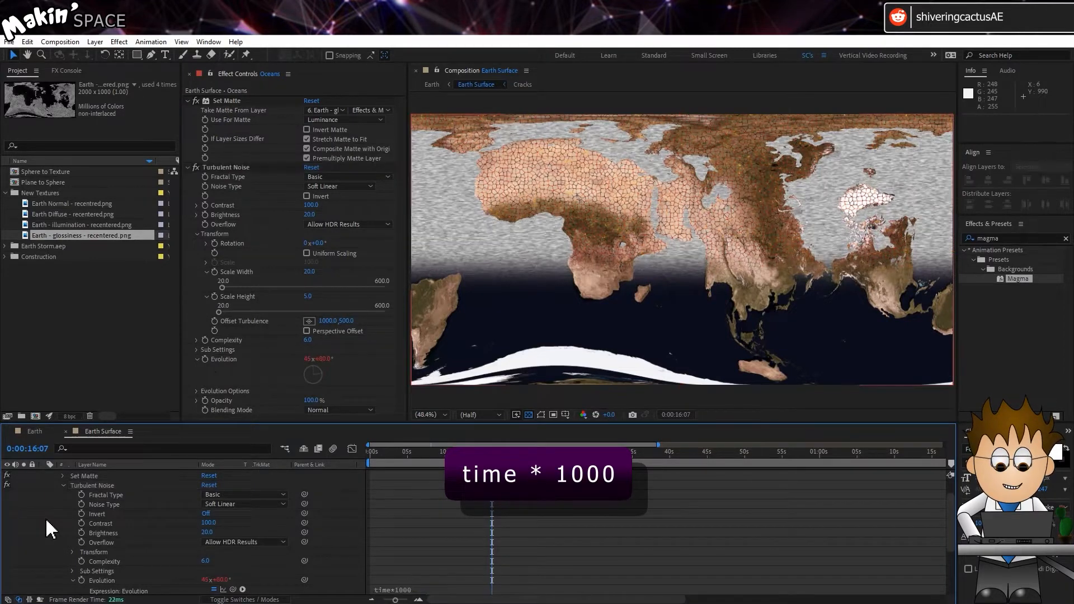
{"action": "key", "text": "space"}
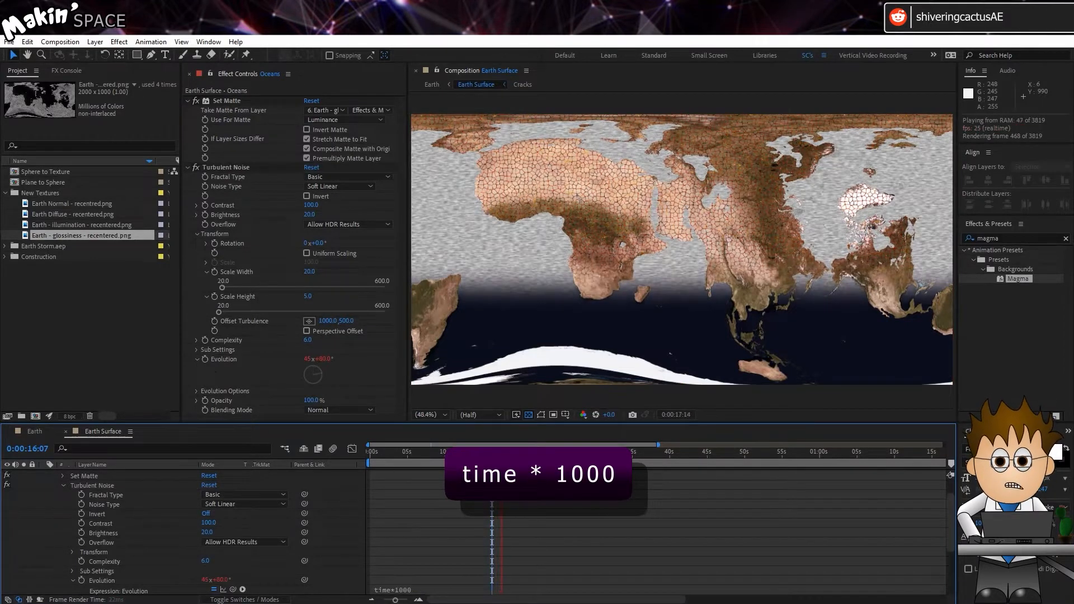
{"action": "key", "text": "space"}
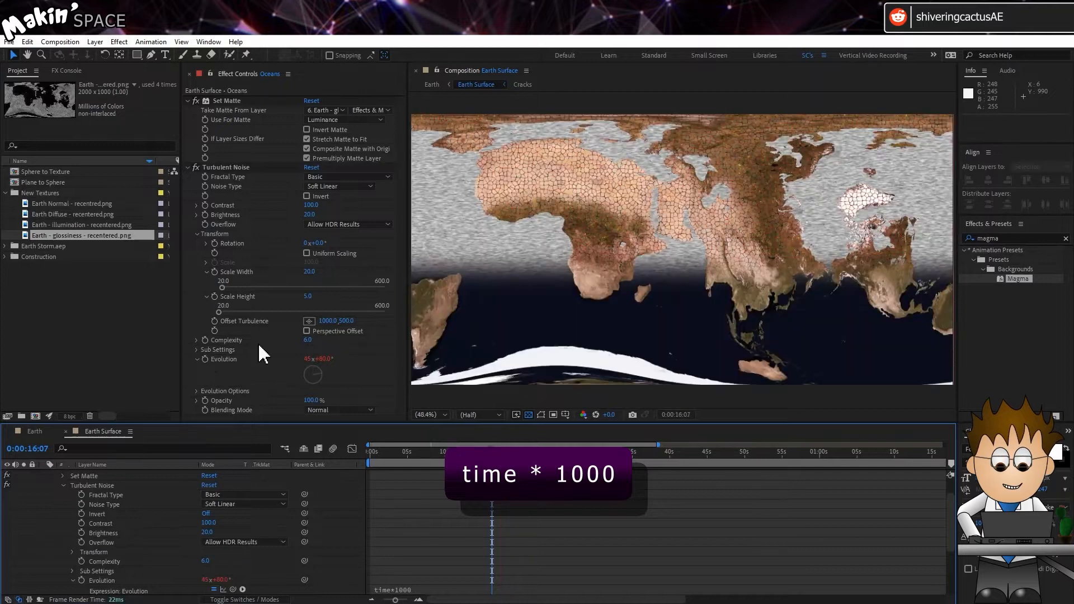
Drive the Turbulent Noise Offset Turbulence with the expression [0,time*-50] and preview the drift.
{"action": "left_click", "coordinate": [214, 322], "text": "alt"}
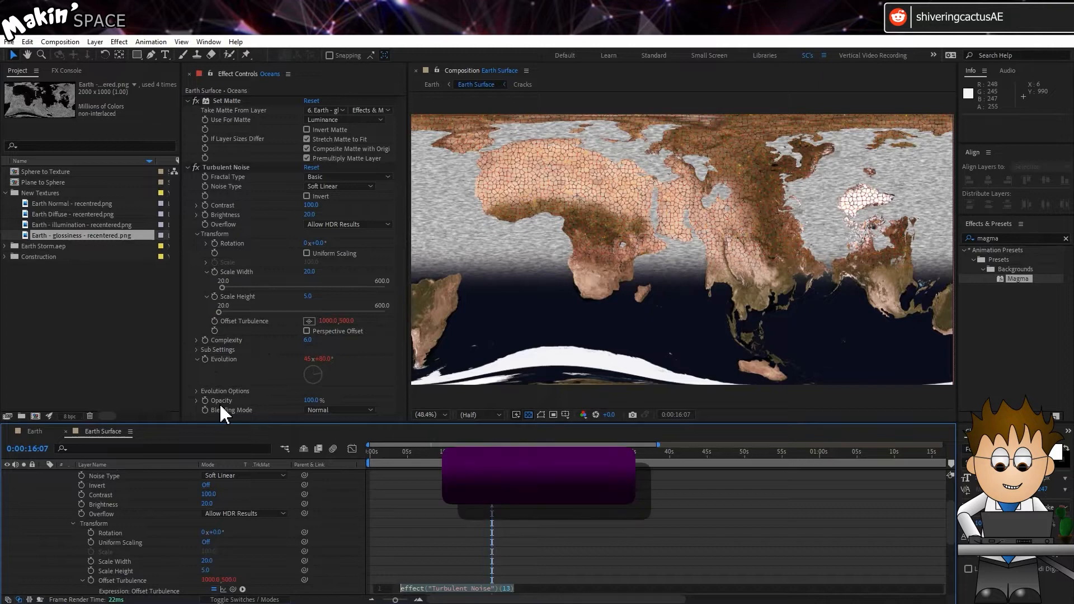
{"action": "type", "text": "["}
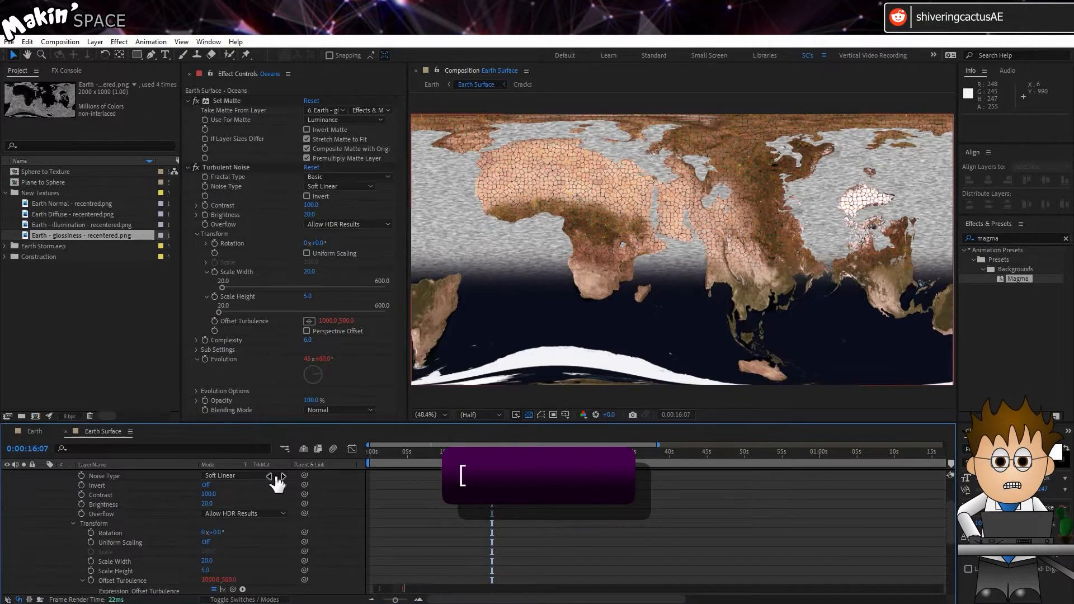
{"action": "type", "text": "0,time*-"}
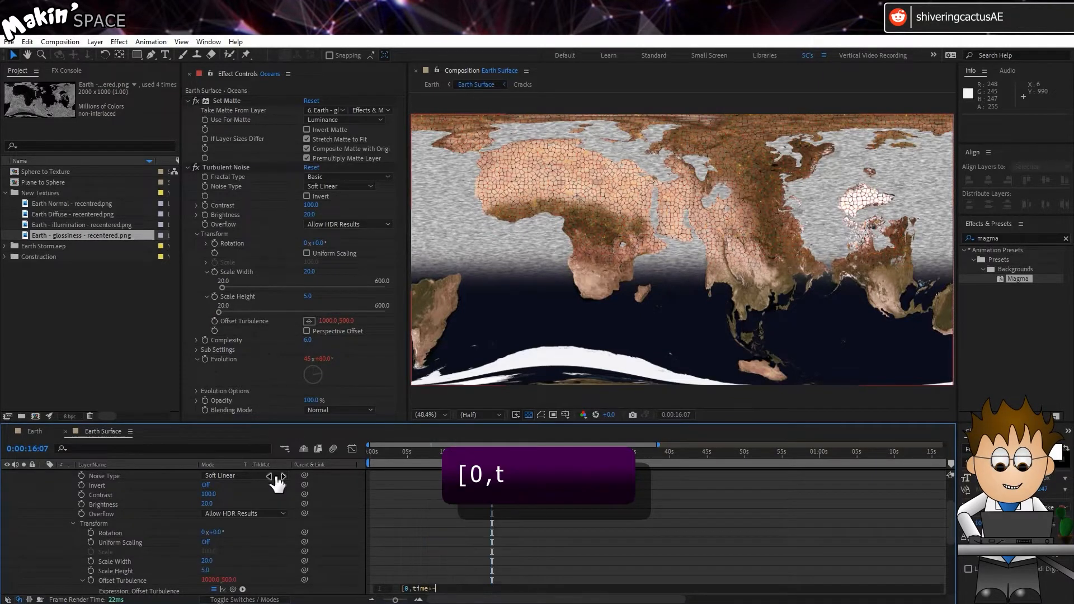
{"action": "type", "text": "50"}
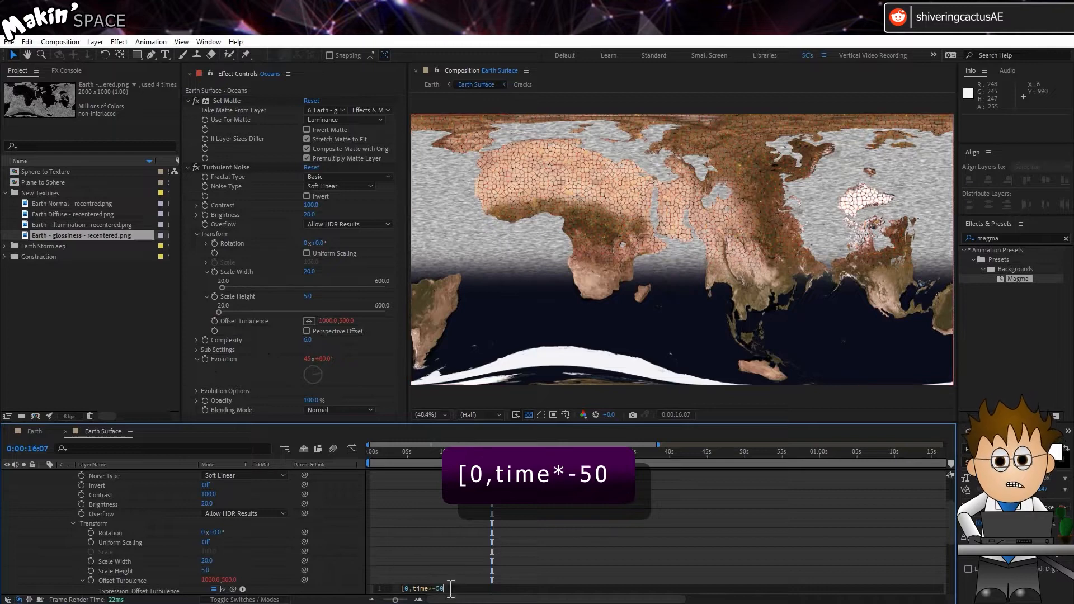
{"action": "type", "text": "]"}
{"action": "left_click", "coordinate": [369, 583]}
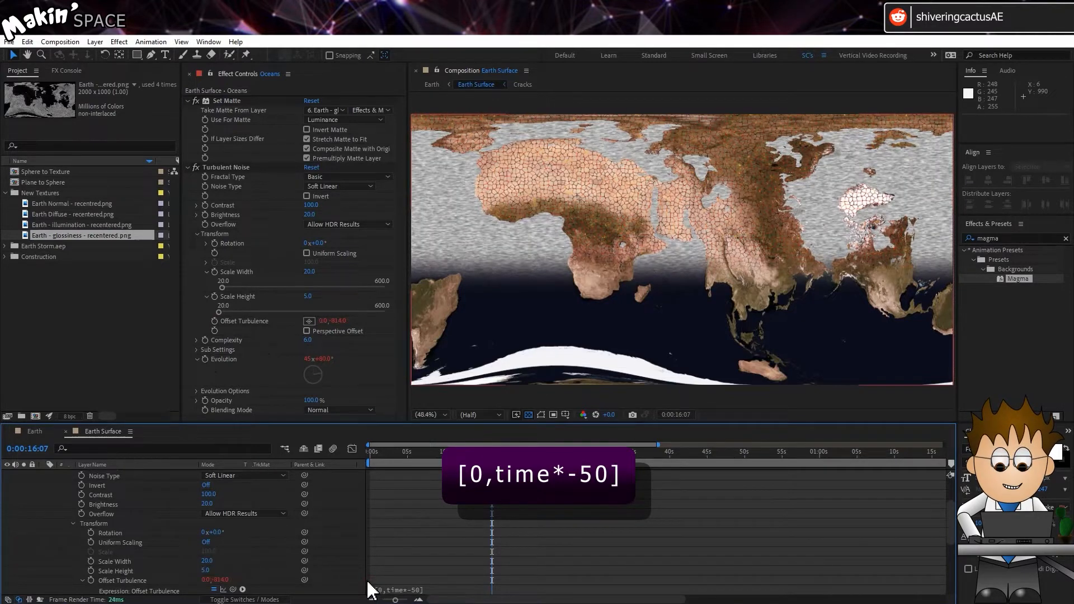
{"action": "key", "text": "space"}
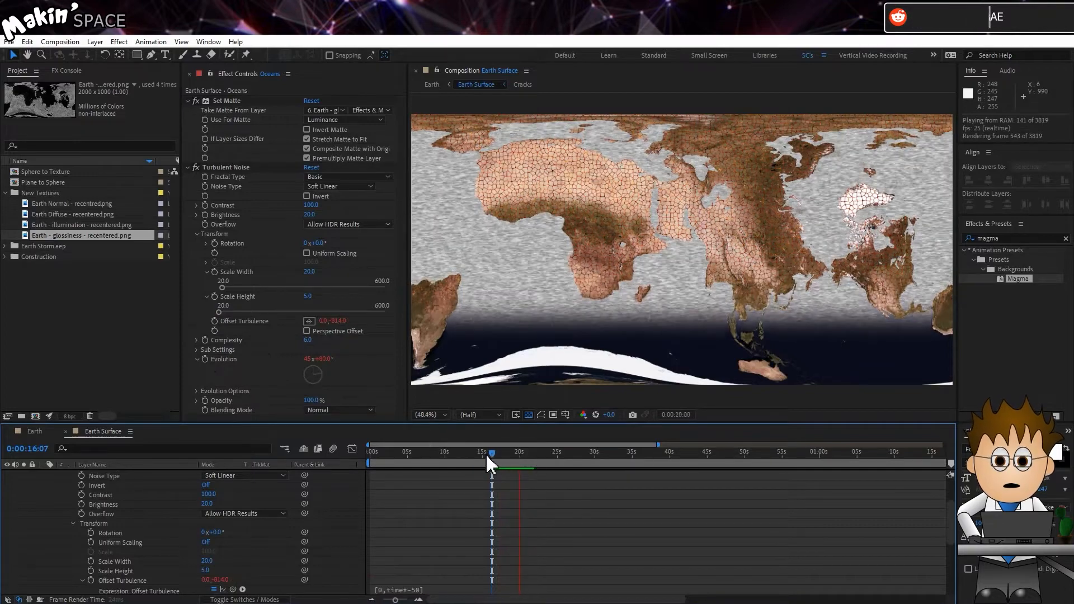
{"action": "key", "text": "space"}
Add Tritone to the Oceans layer with Highlights #FFFFFF, Midtones #002D5F and Shadows #003C86, and scrub to check the colours.
{"action": "scroll", "coordinate": [153, 538], "scroll_direction": "up", "scroll_amount": 2}
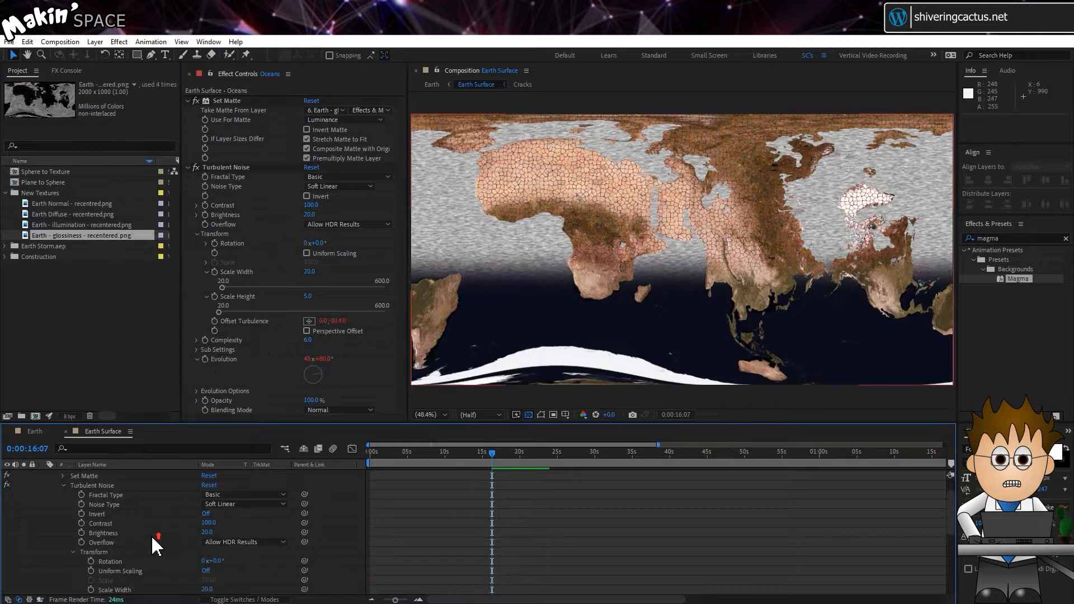
{"action": "scroll", "coordinate": [155, 545], "scroll_direction": "up", "scroll_amount": 2}
{"action": "left_click", "coordinate": [119, 41]}
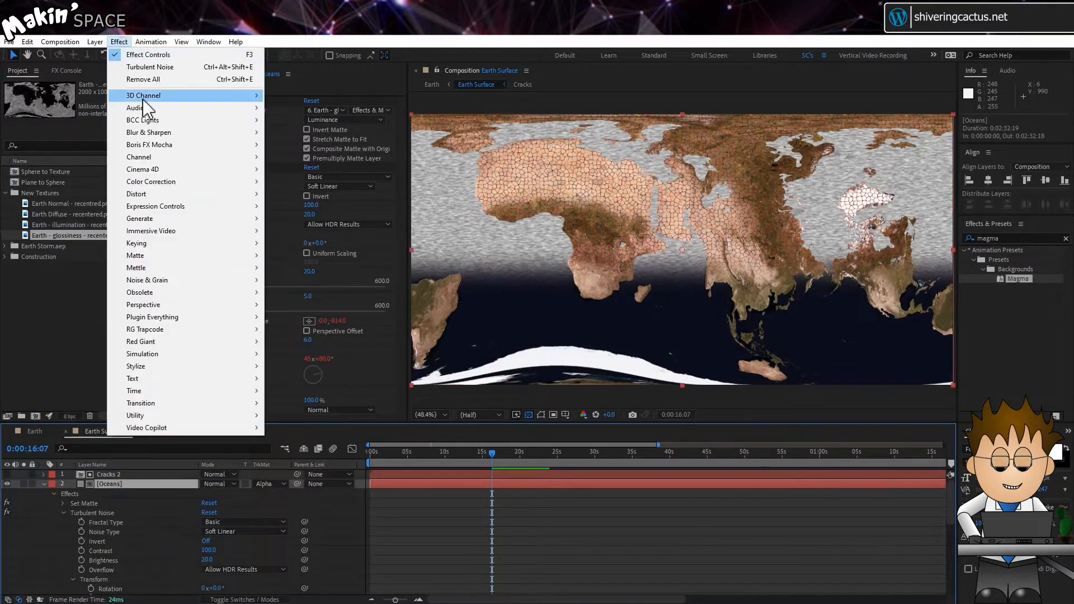
{"action": "mouse_move", "coordinate": [178, 192]}
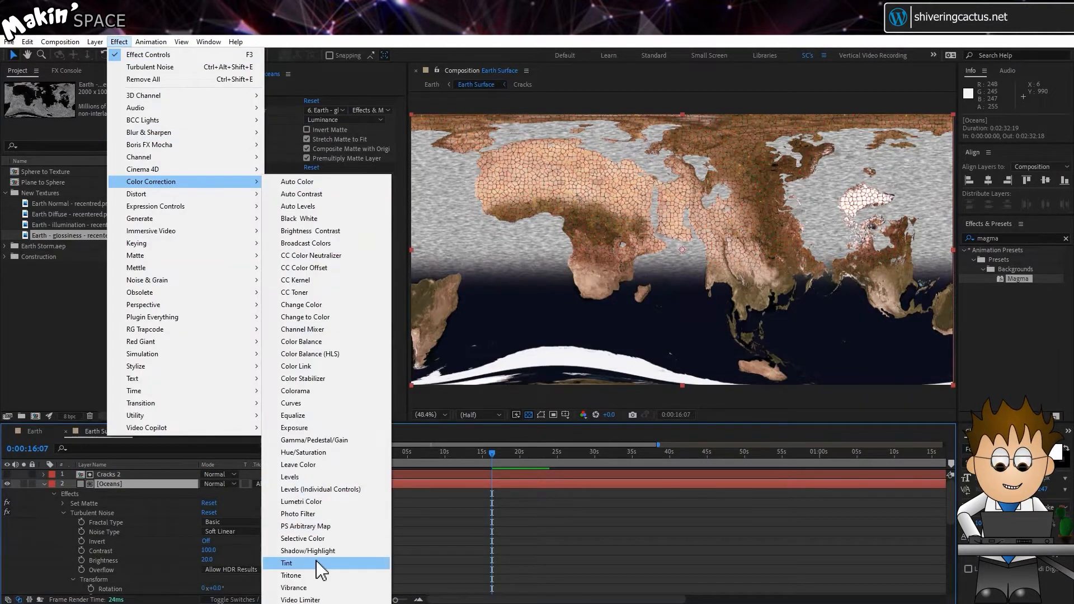
{"action": "left_click", "coordinate": [291, 576]}
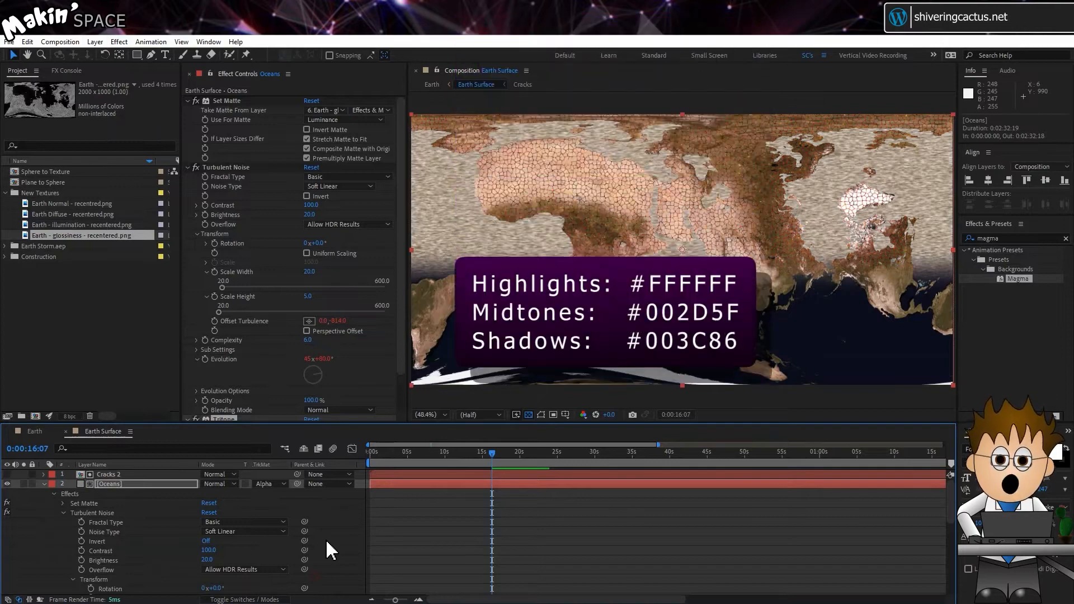
{"action": "left_click", "coordinate": [469, 456]}
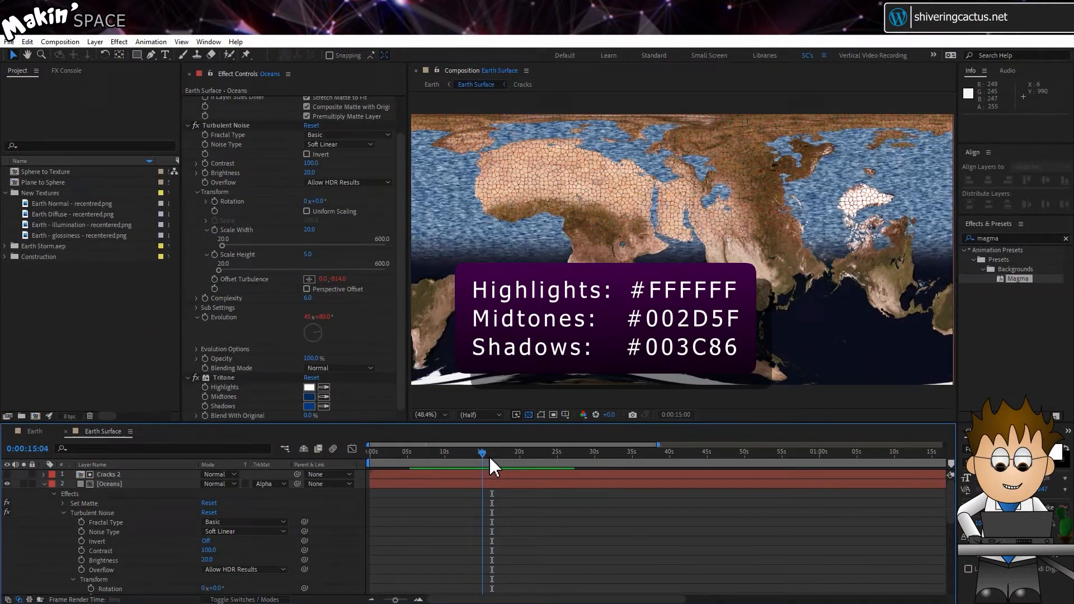
{"action": "left_click", "coordinate": [491, 460]}
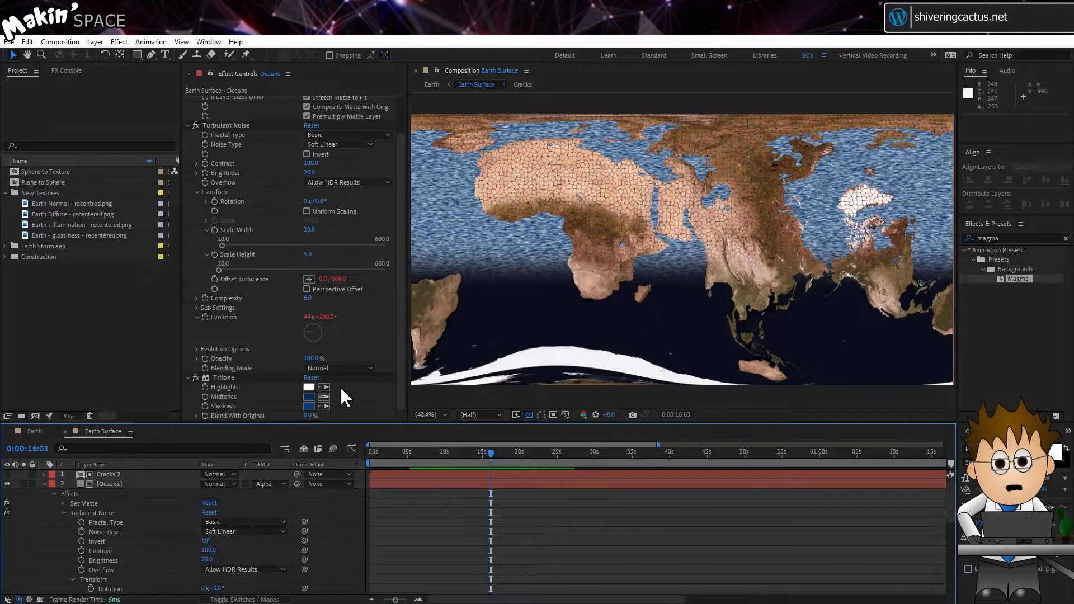
Create a comp-sized solid named Dust above the other layers and shift it to start at the beginning of the composition.
{"action": "left_click", "coordinate": [44, 484]}
{"action": "left_click", "coordinate": [95, 41]}
{"action": "mouse_move", "coordinate": [180, 56]}
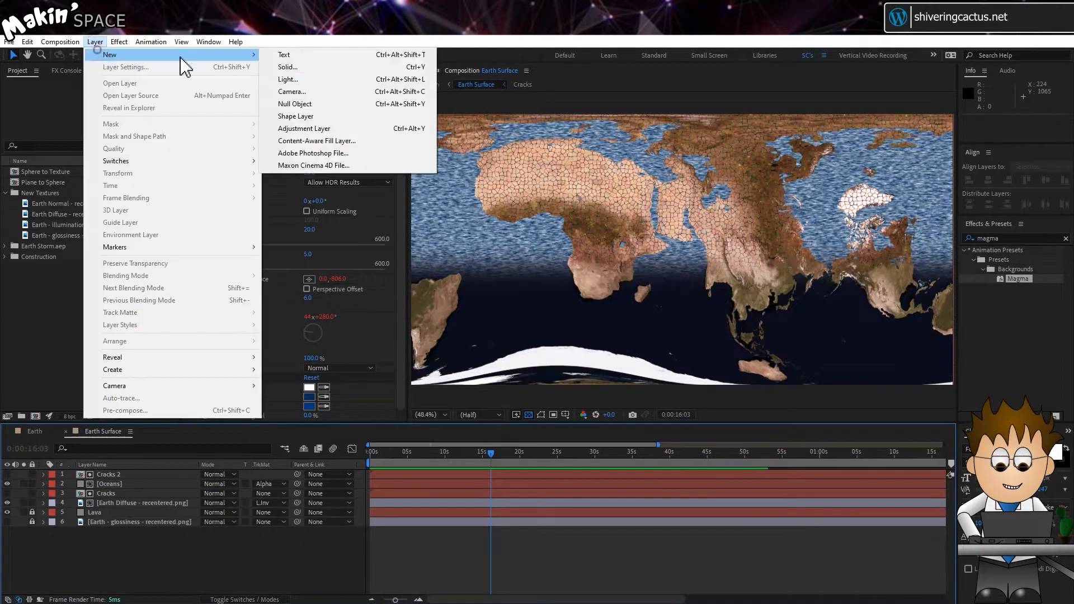
{"action": "left_click", "coordinate": [287, 66]}
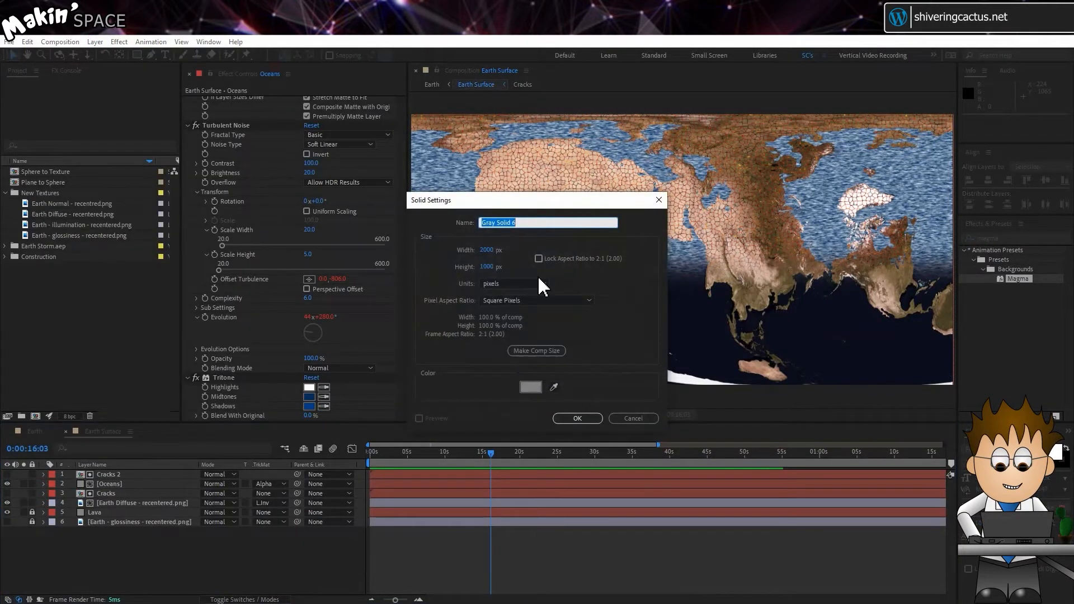
{"action": "type", "text": "Dust"}
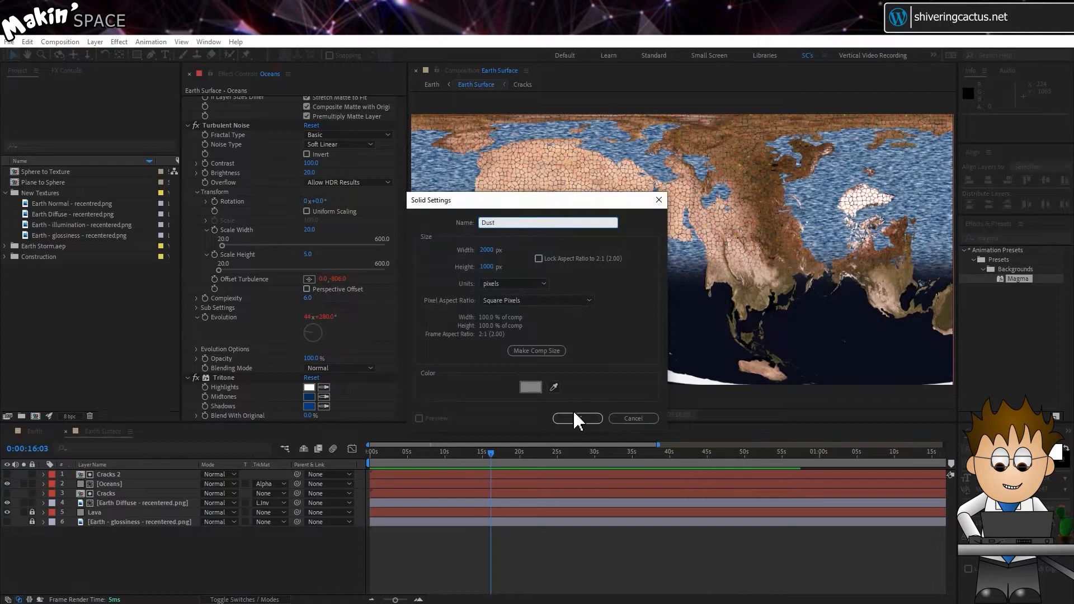
{"action": "left_click", "coordinate": [578, 420]}
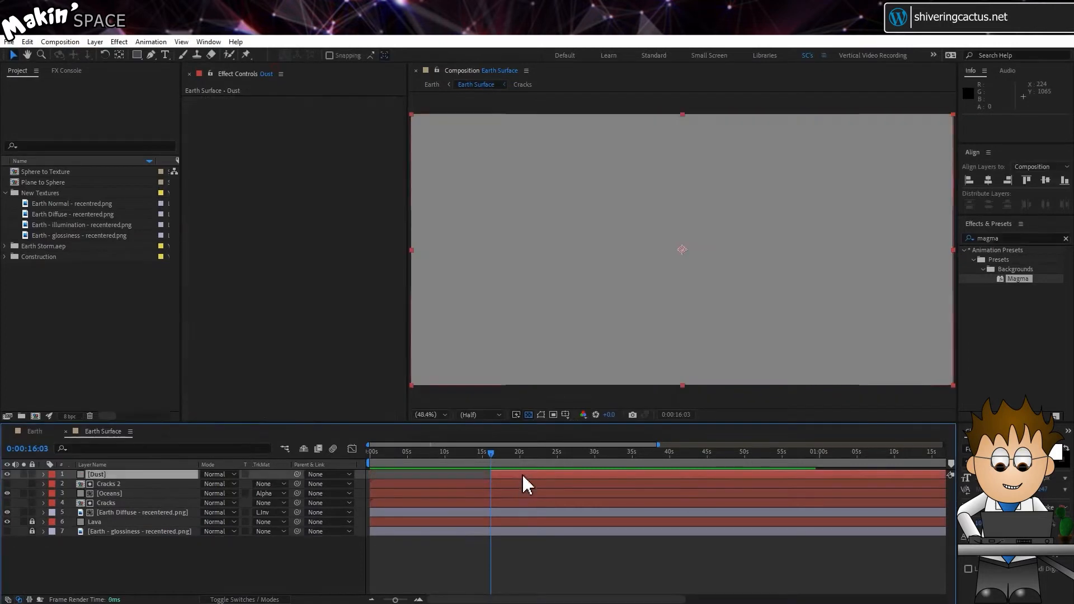
{"action": "left_click_drag", "start_coordinate": [526, 485], "coordinate": [409, 480]}
Duplicate the Cracks 2 layer, place the copy directly above Dust, and use it as the Alpha Matte for Dust.
{"action": "left_click", "coordinate": [112, 485]}
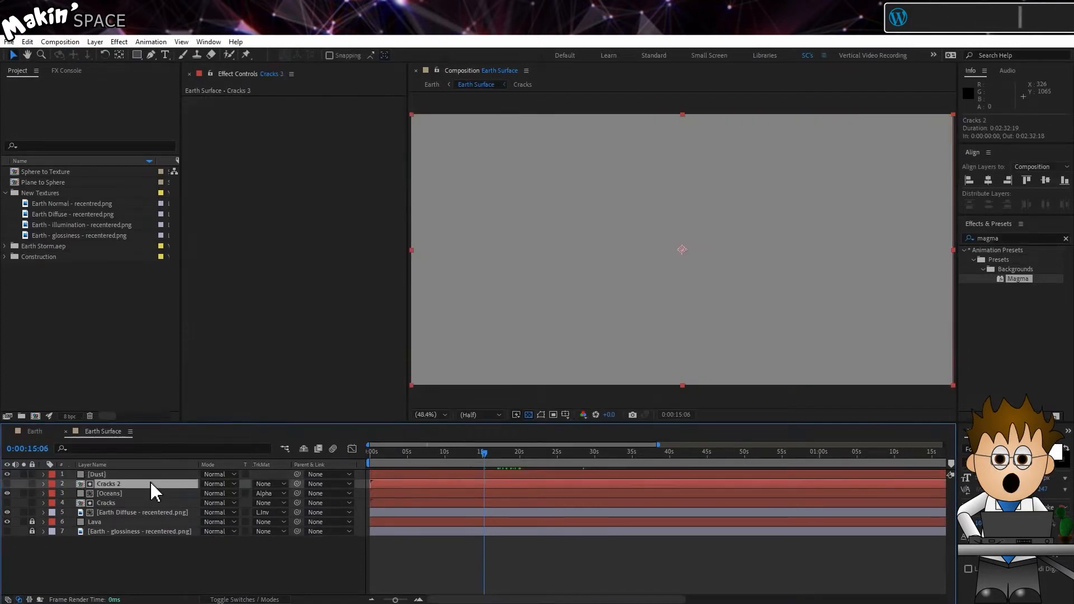
{"action": "key", "text": "ctrl+d"}
{"action": "left_click_drag", "start_coordinate": [125, 485], "coordinate": [126, 477]}
{"action": "left_click", "coordinate": [274, 484]}
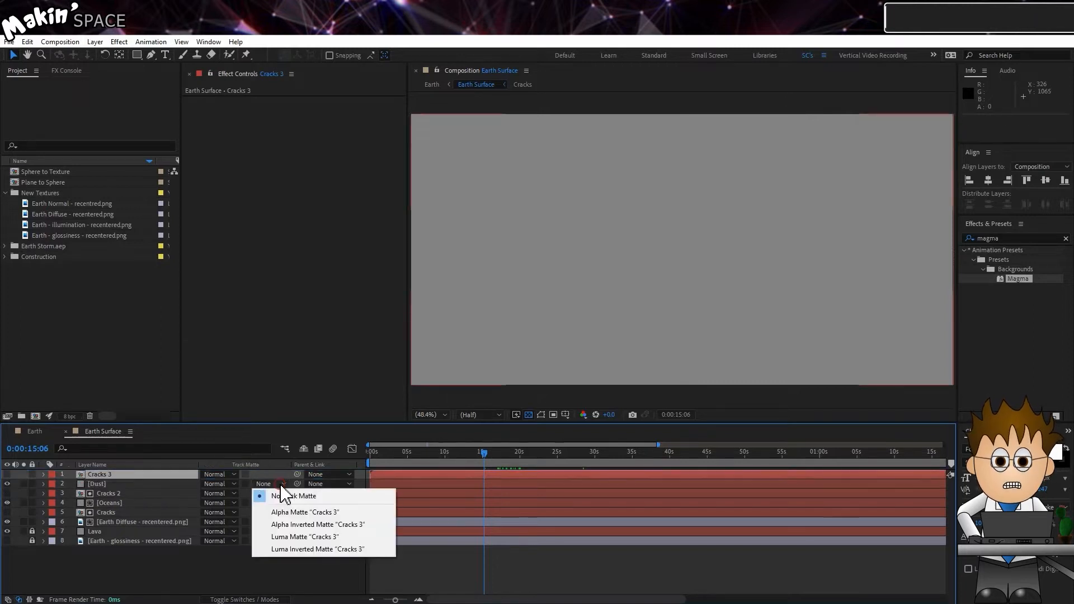
{"action": "left_click", "coordinate": [356, 512]}
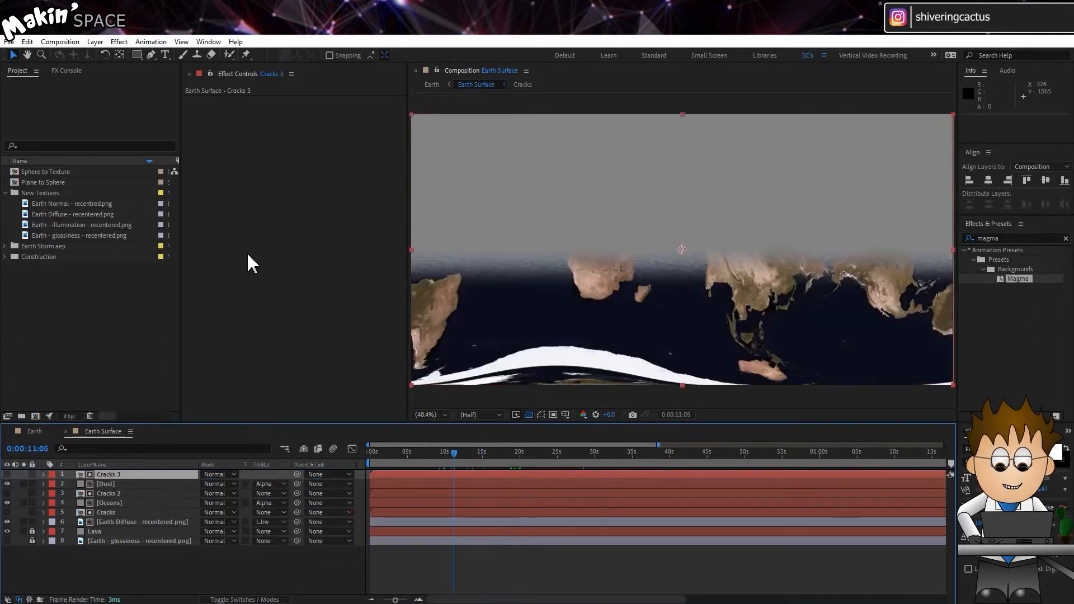
Add Turbulent Noise to the Dust layer with Fractal Type Dynamic Twist, Contrast 200 and Brightness 20.
{"action": "left_click", "coordinate": [119, 42]}
{"action": "mouse_move", "coordinate": [158, 280]}
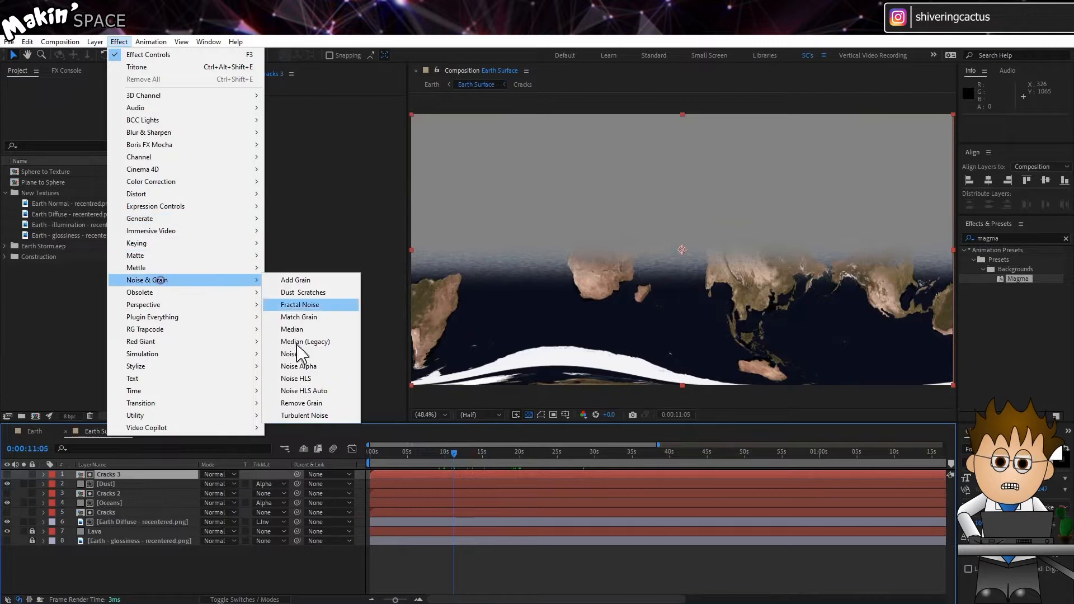
{"action": "left_click", "coordinate": [308, 416]}
{"action": "left_click", "coordinate": [357, 110]}
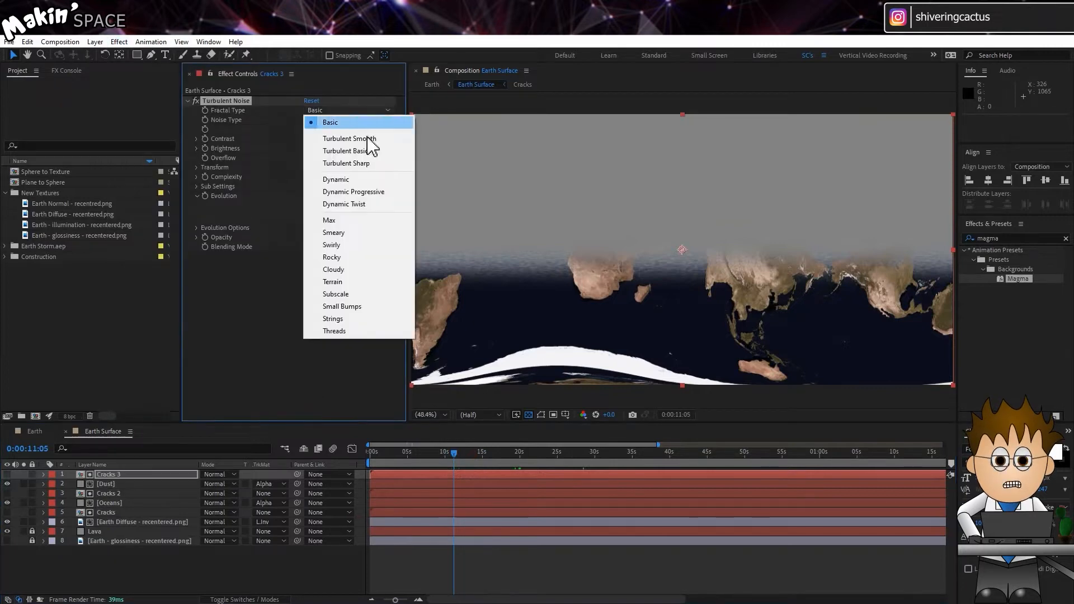
{"action": "left_click", "coordinate": [379, 204]}
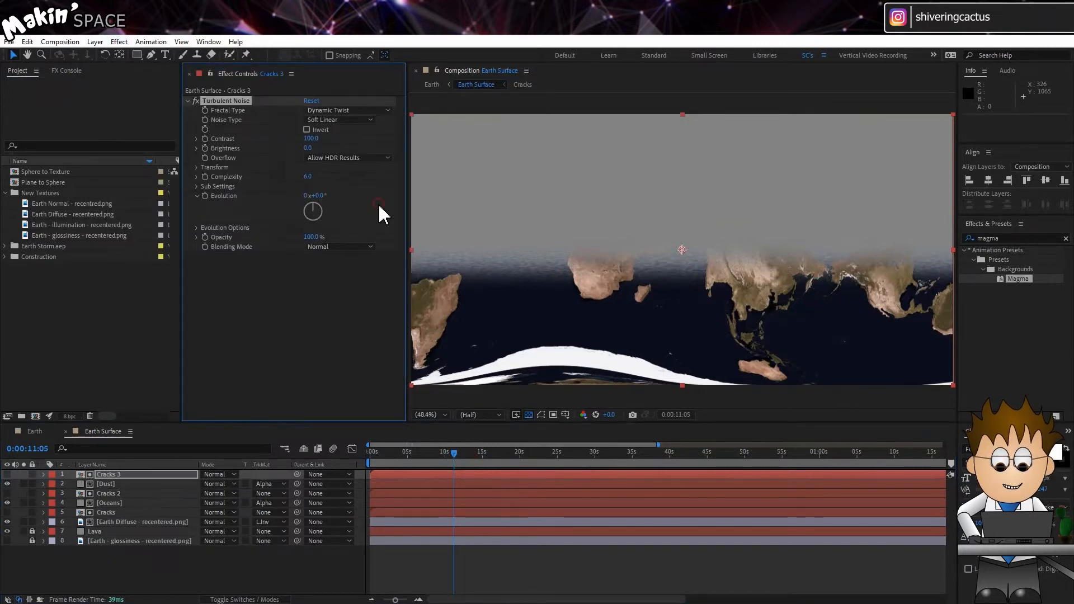
{"action": "left_click", "coordinate": [309, 147]}
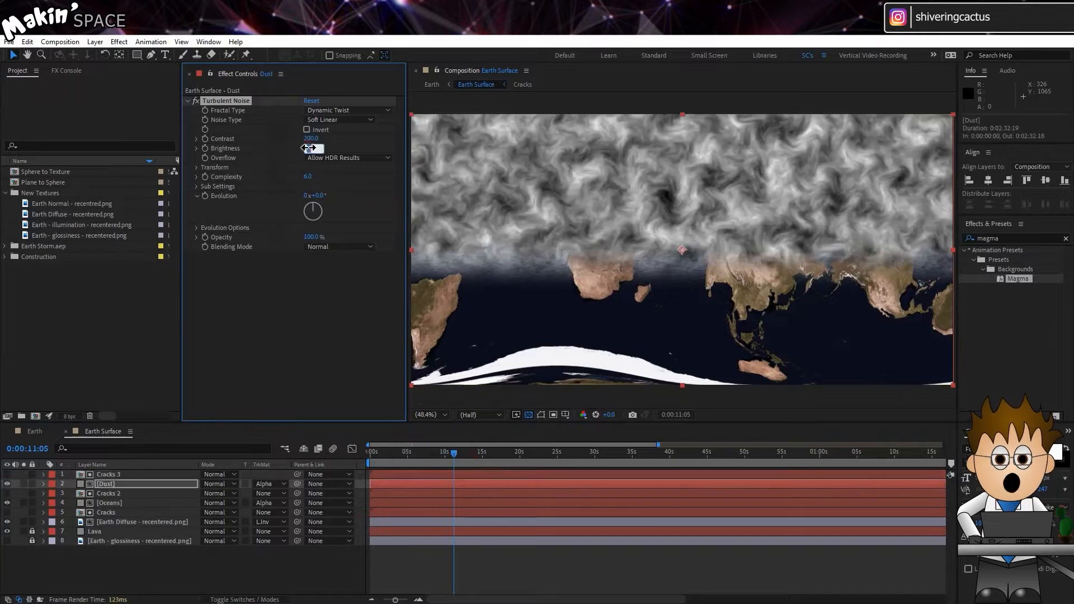
{"action": "type", "text": "20"}
{"action": "key", "text": "Return"}
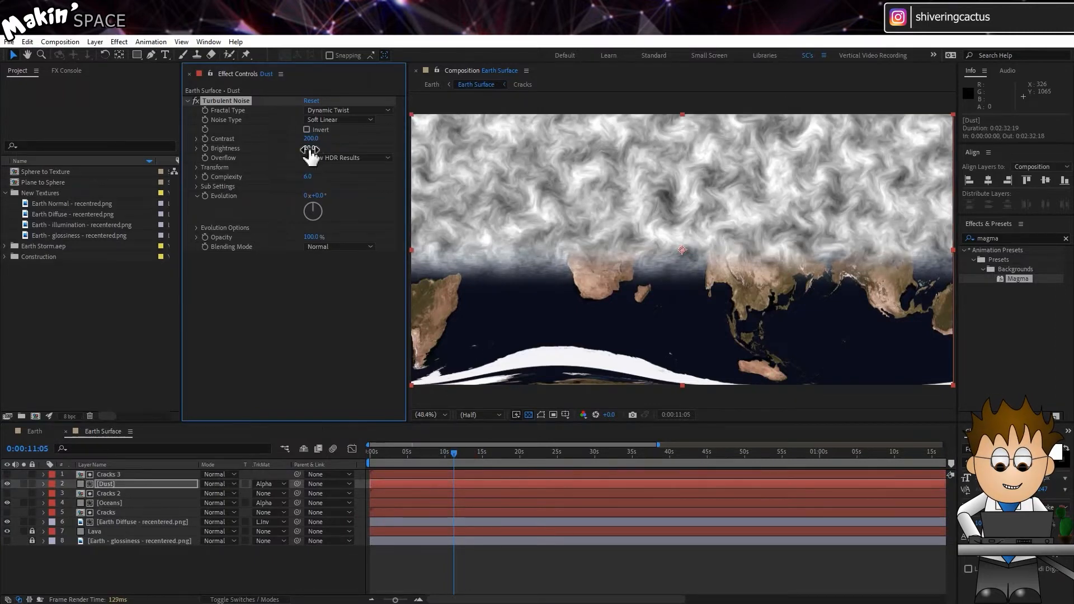
Set the Scale of the Dust layer's Turbulent Noise to 20, keeping Uniform Scaling on.
{"action": "left_click", "coordinate": [210, 168]}
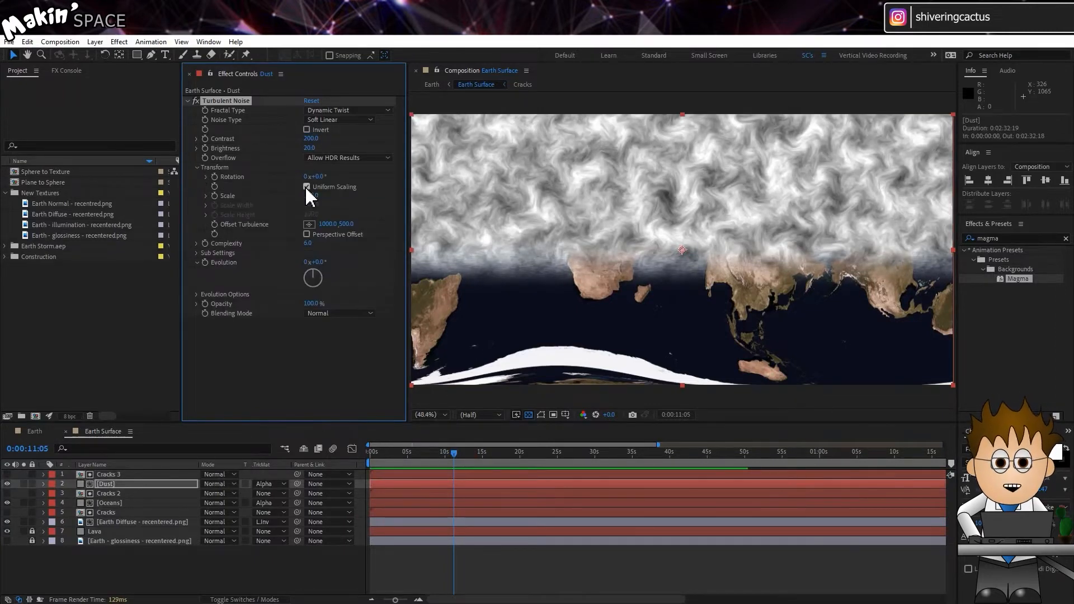
{"action": "type", "text": "20"}
{"action": "key", "text": "Return"}
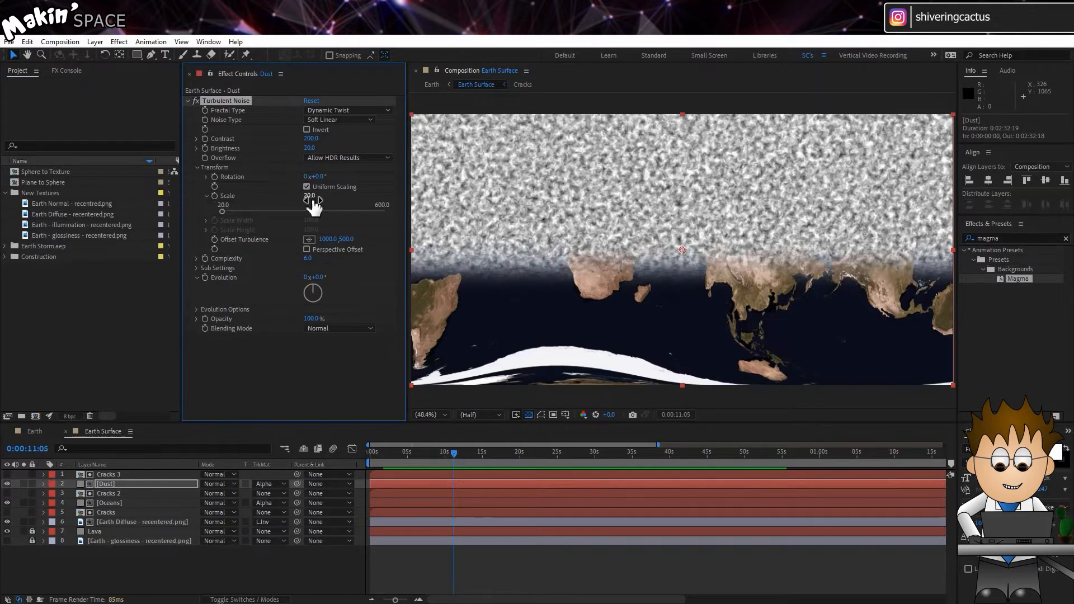
Drive the Dust noise's Offset Turbulence with the expression [0,time*-80] and preview the drift.
{"action": "left_click", "coordinate": [214, 240], "text": "alt"}
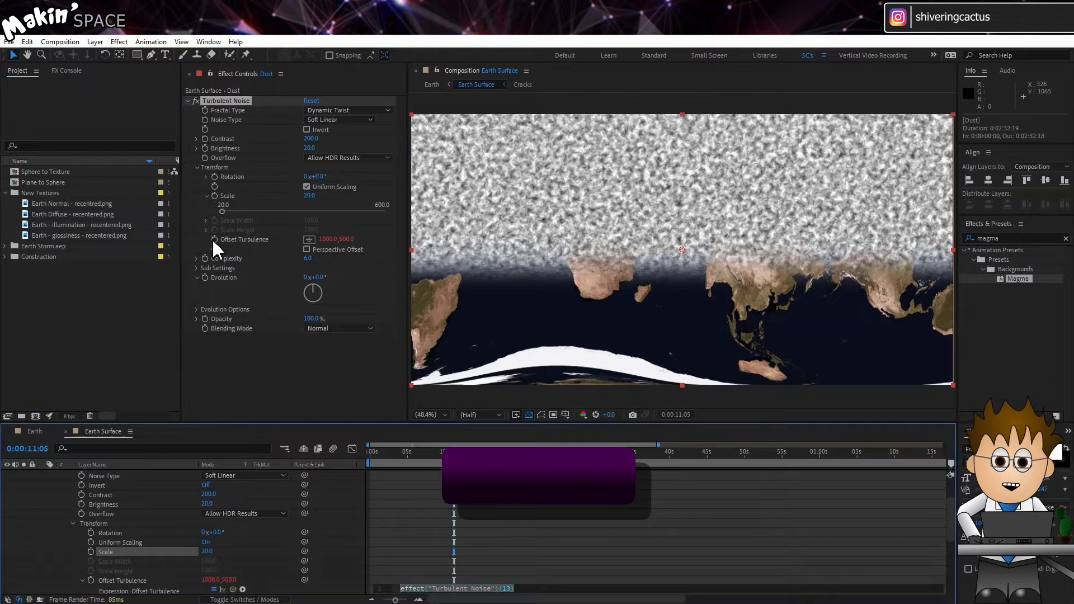
{"action": "key", "text": "BackSpace"}
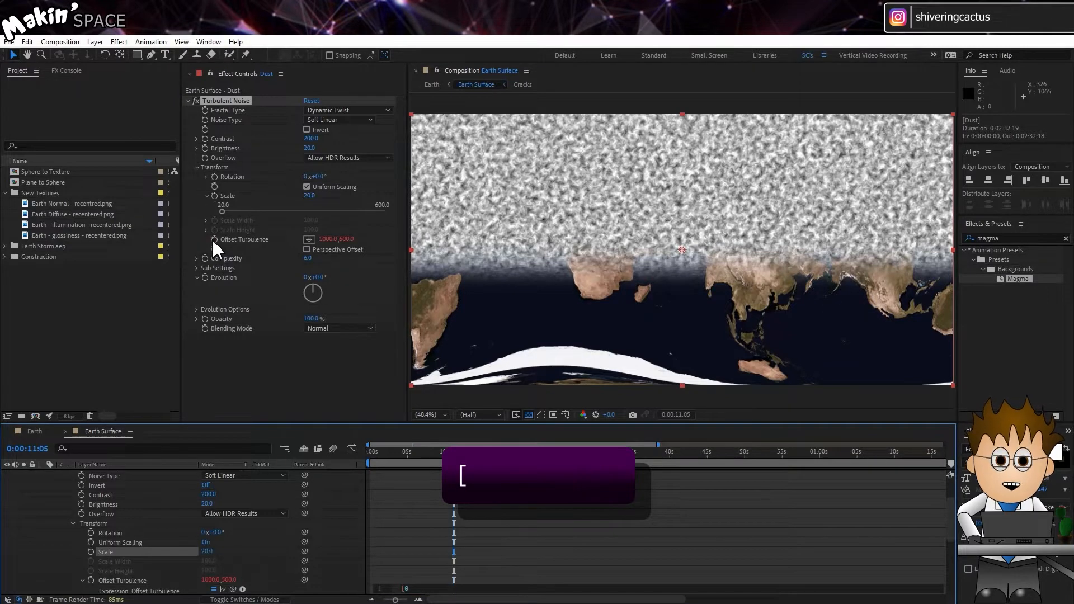
{"action": "type", "text": "[0,time"}
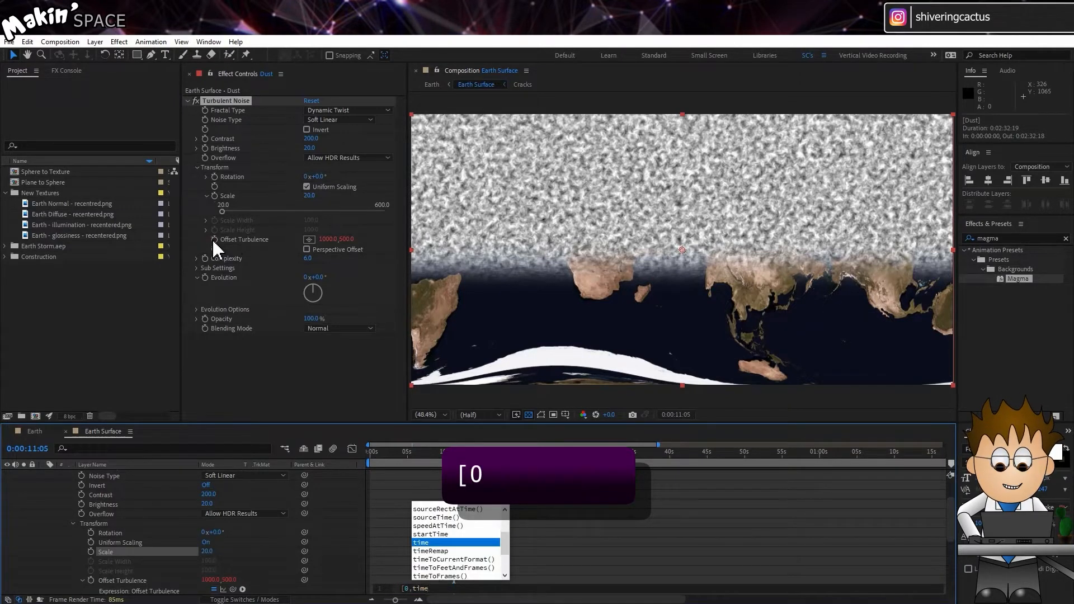
{"action": "type", "text": "*"}
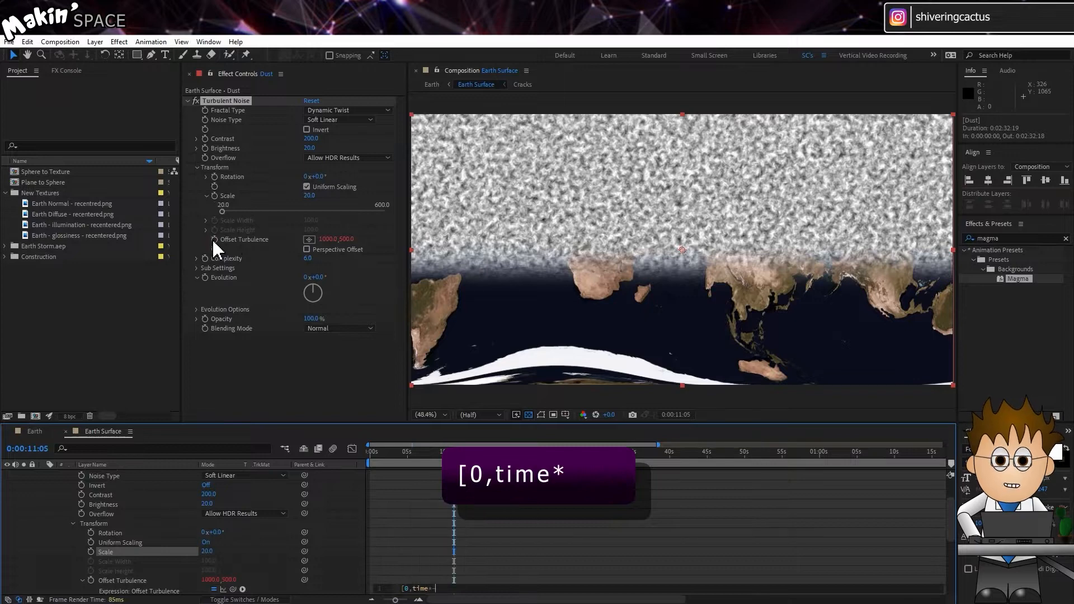
{"action": "type", "text": "-80]"}
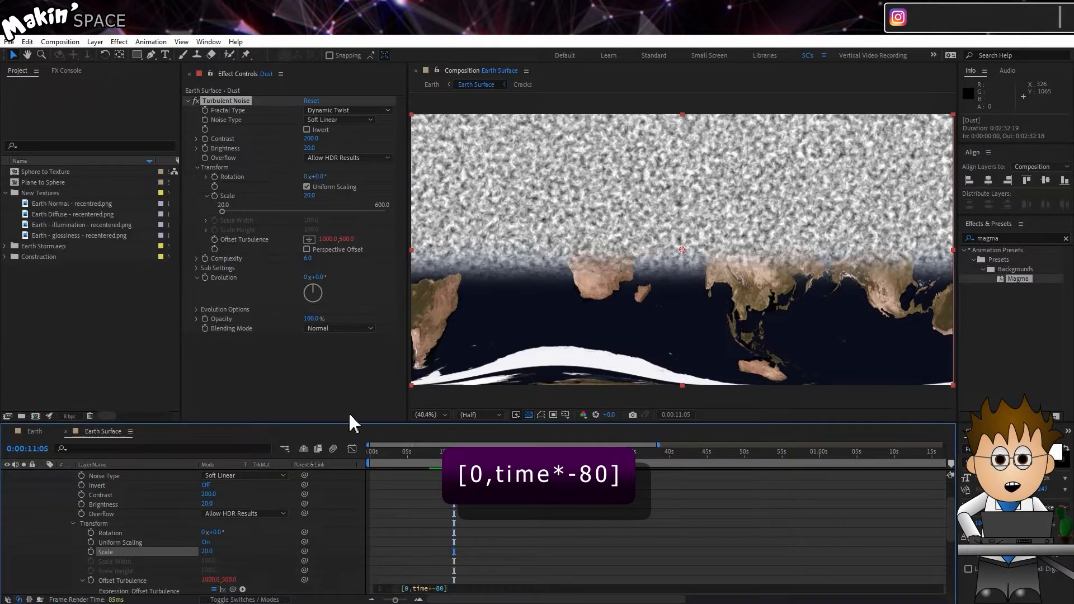
{"action": "left_click", "coordinate": [328, 554]}
{"action": "key", "text": "space"}
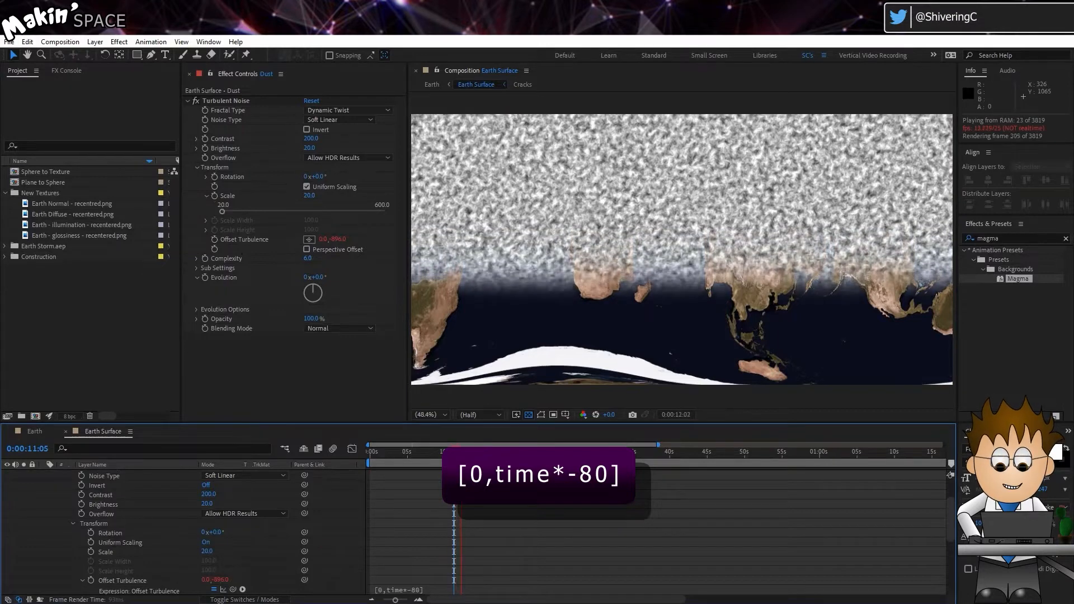
{"action": "left_click", "coordinate": [456, 452]}
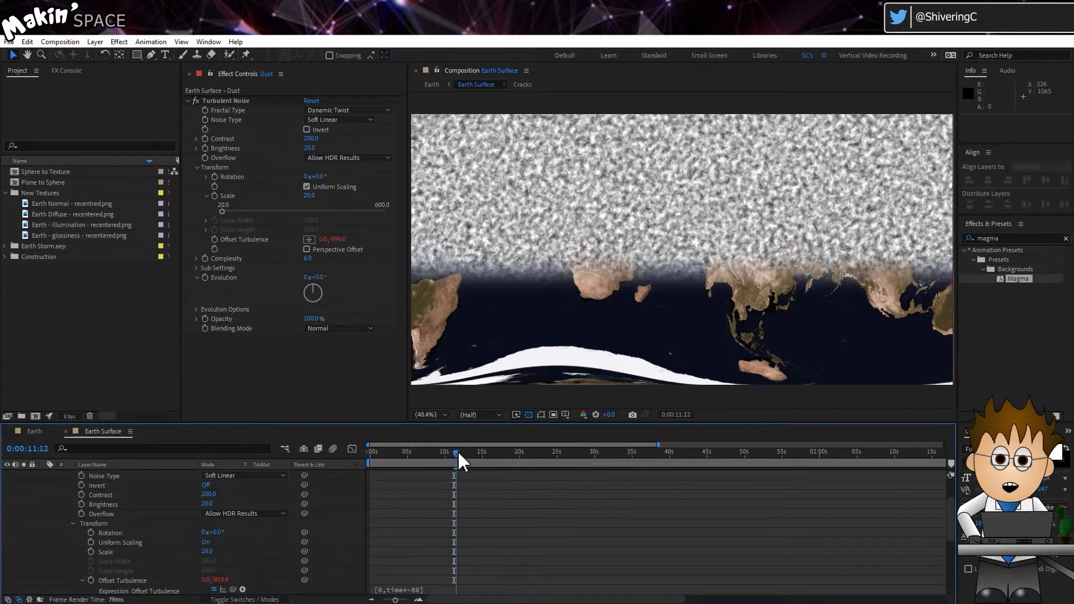
Drive the Dust noise's Evolution with the expression time*300 and preview the motion.
{"action": "left_click", "coordinate": [205, 278], "text": "alt"}
{"action": "type", "text": "time*300"}
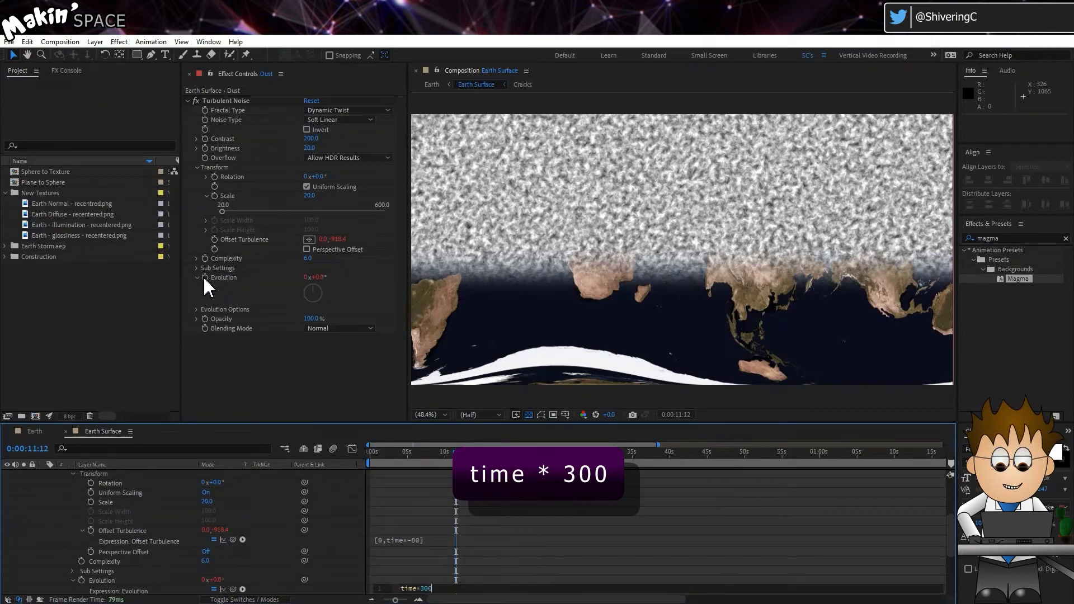
{"action": "left_click", "coordinate": [348, 560]}
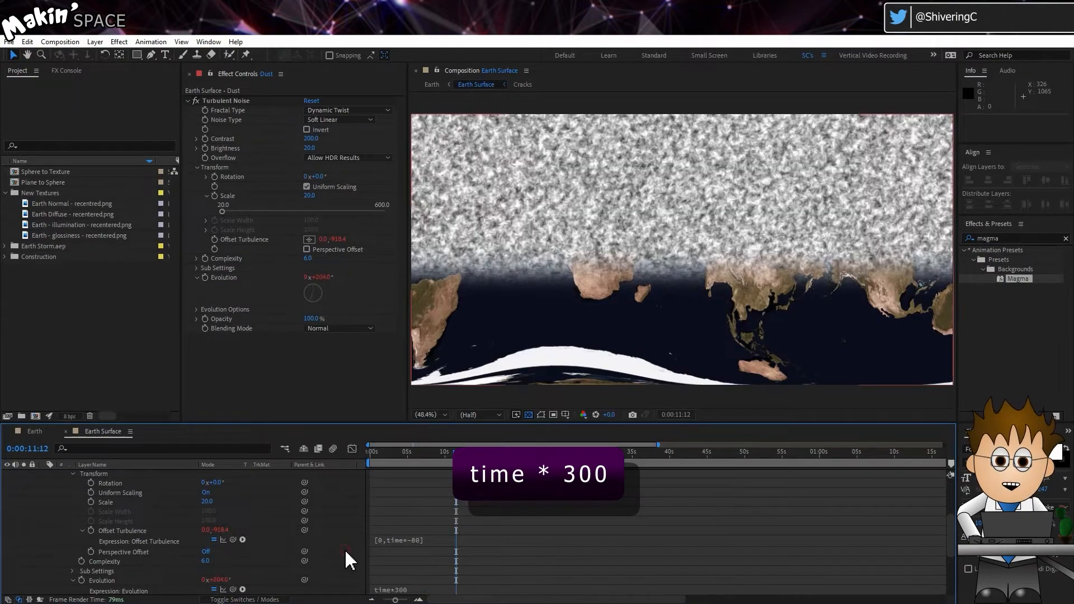
{"action": "key", "text": "space"}
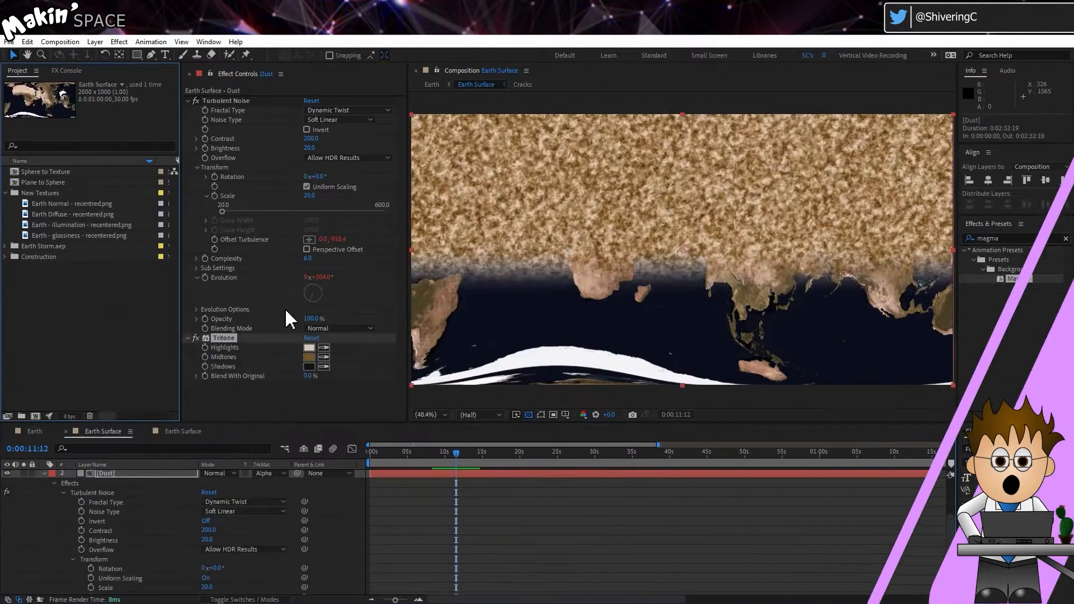
Collapse the Dust layer's properties in the timeline and undo the last layer switch change.
{"action": "scroll", "coordinate": [148, 479], "scroll_direction": "up", "scroll_amount": 3}
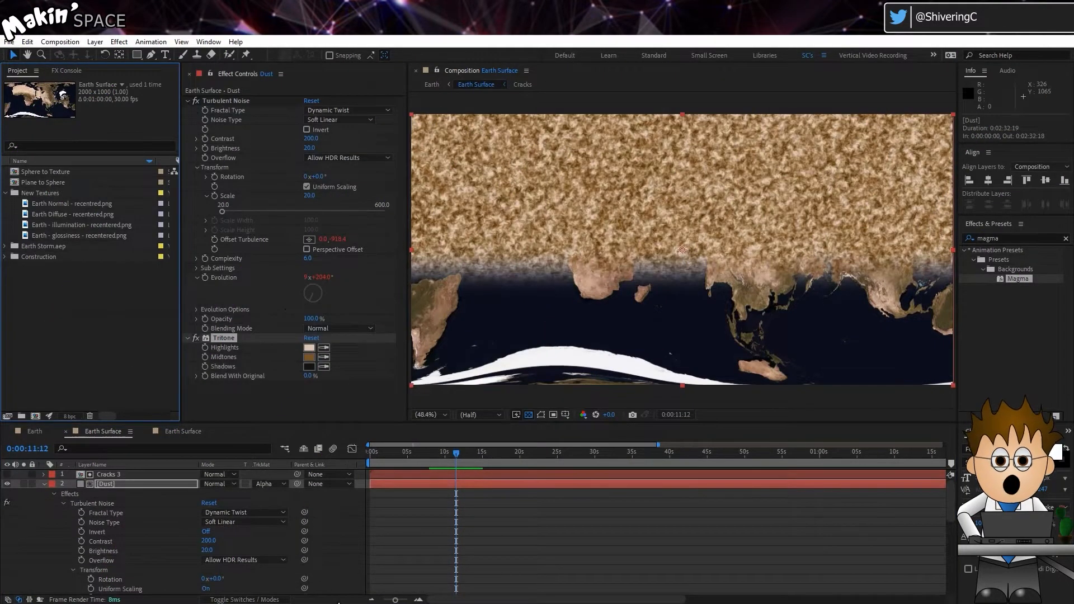
{"action": "left_click", "coordinate": [56, 484]}
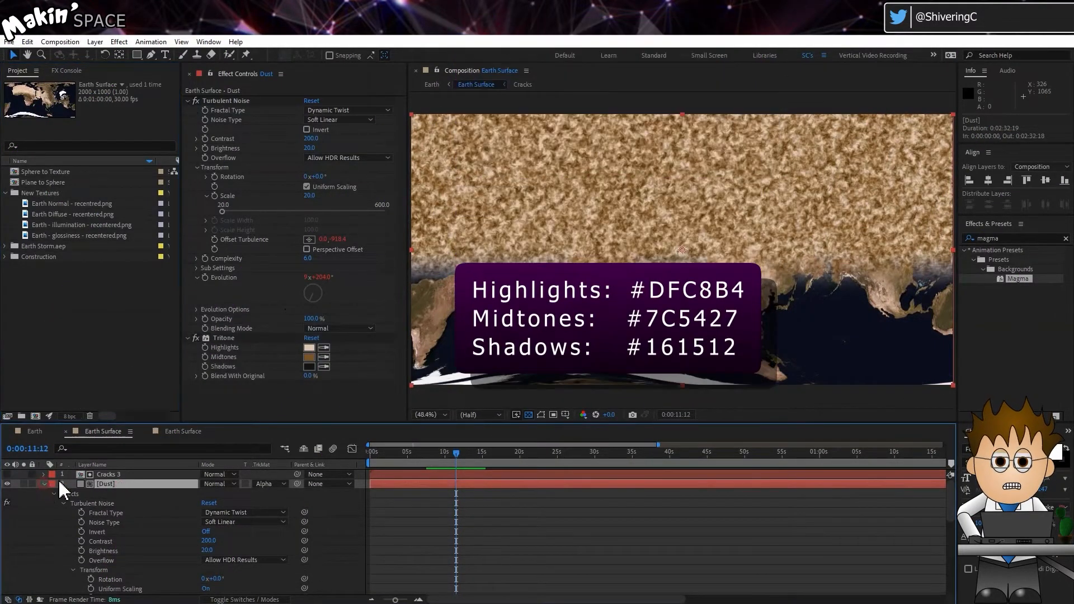
{"action": "left_click", "coordinate": [45, 484]}
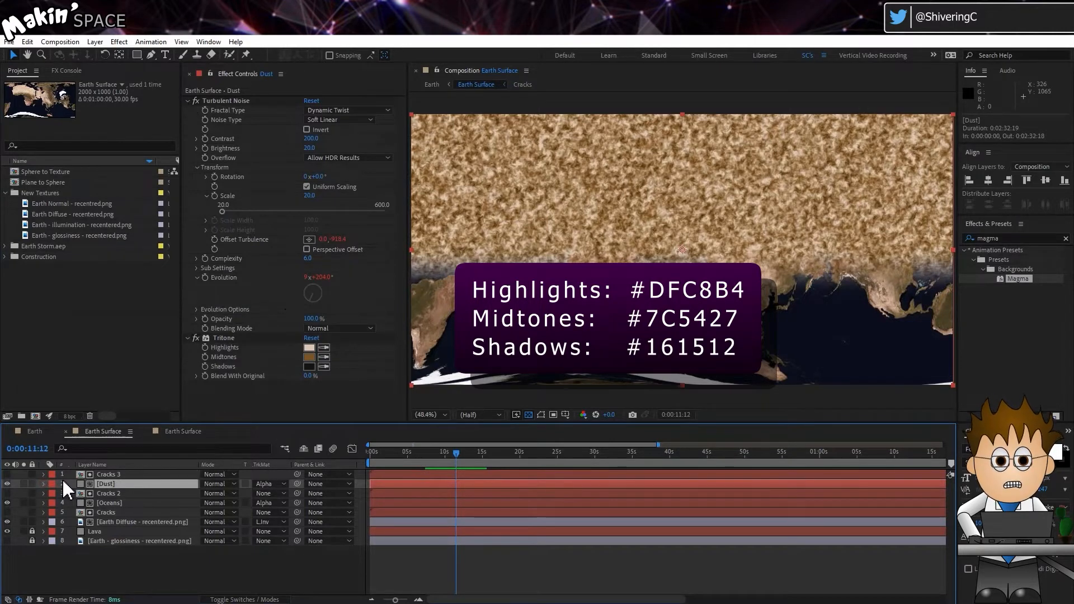
{"action": "key", "text": "ctrl+z"}
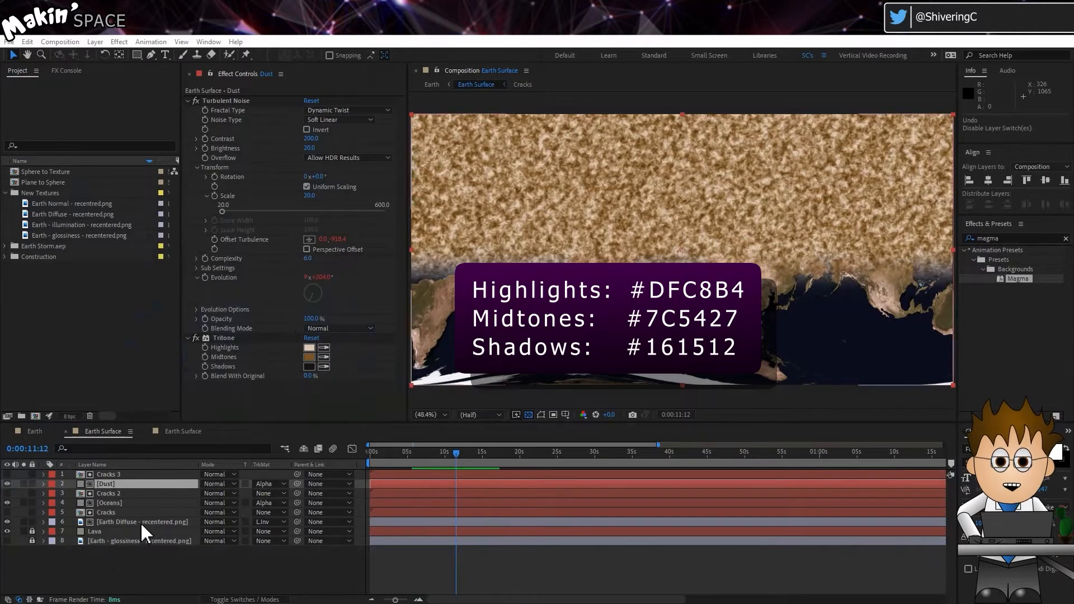
Duplicate the Earth Diffuse layer, move the copy to the bottom of the layer stack, and set it to No Track Matte.
{"action": "left_click", "coordinate": [144, 524]}
{"action": "key", "text": "ctrl+d"}
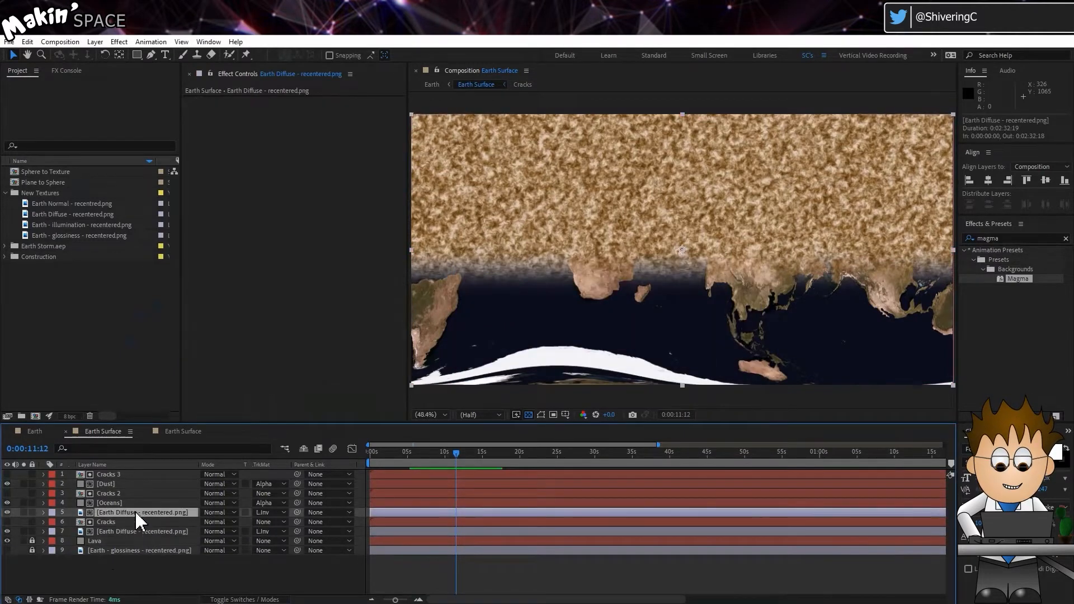
{"action": "left_click_drag", "start_coordinate": [137, 522], "coordinate": [144, 579]}
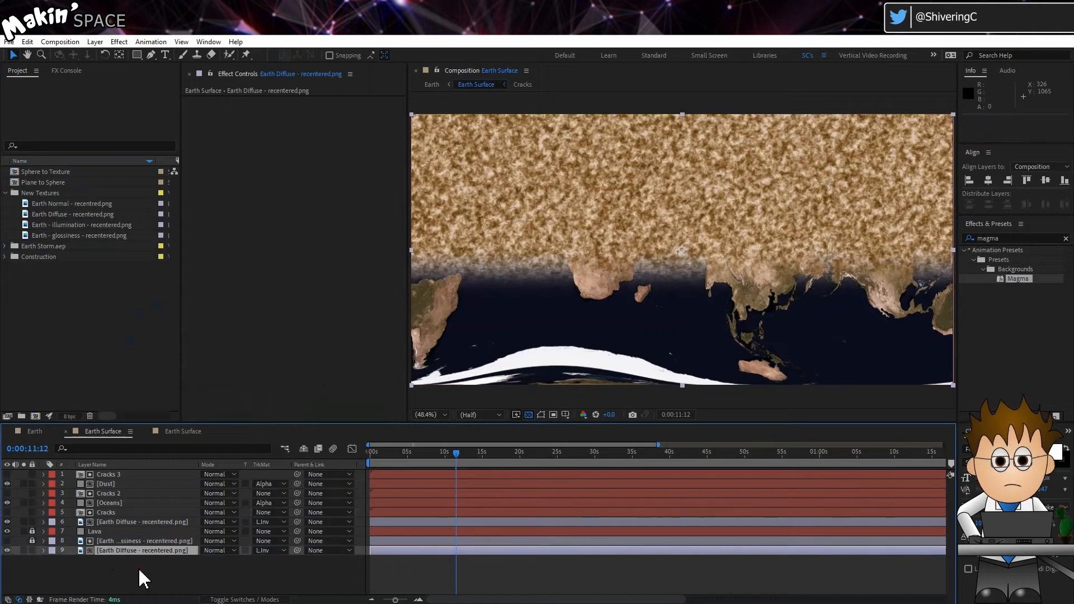
{"action": "left_click", "coordinate": [283, 552]}
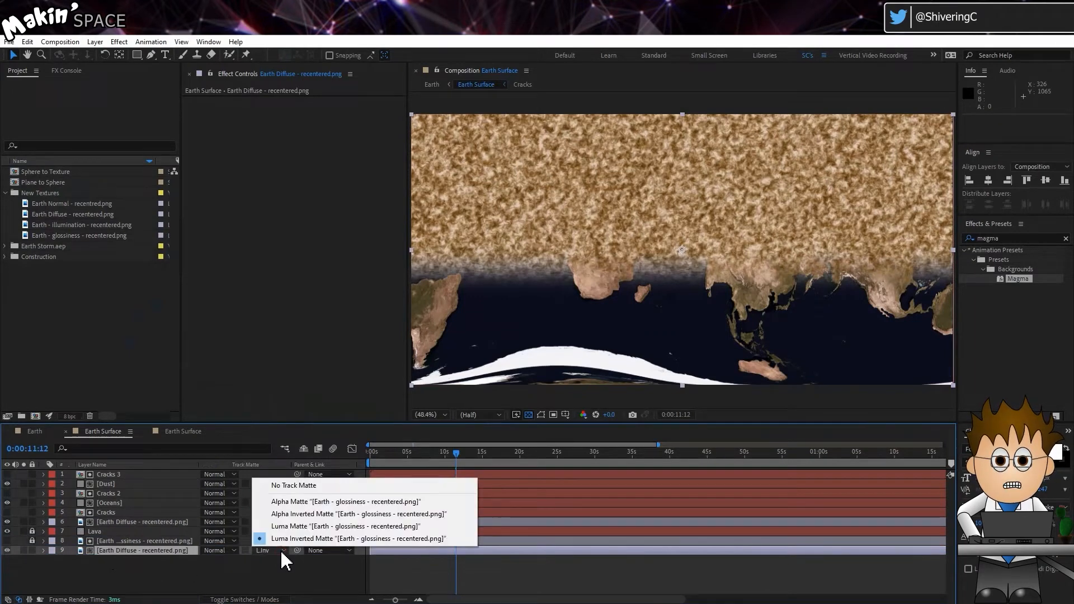
{"action": "left_click", "coordinate": [353, 486]}
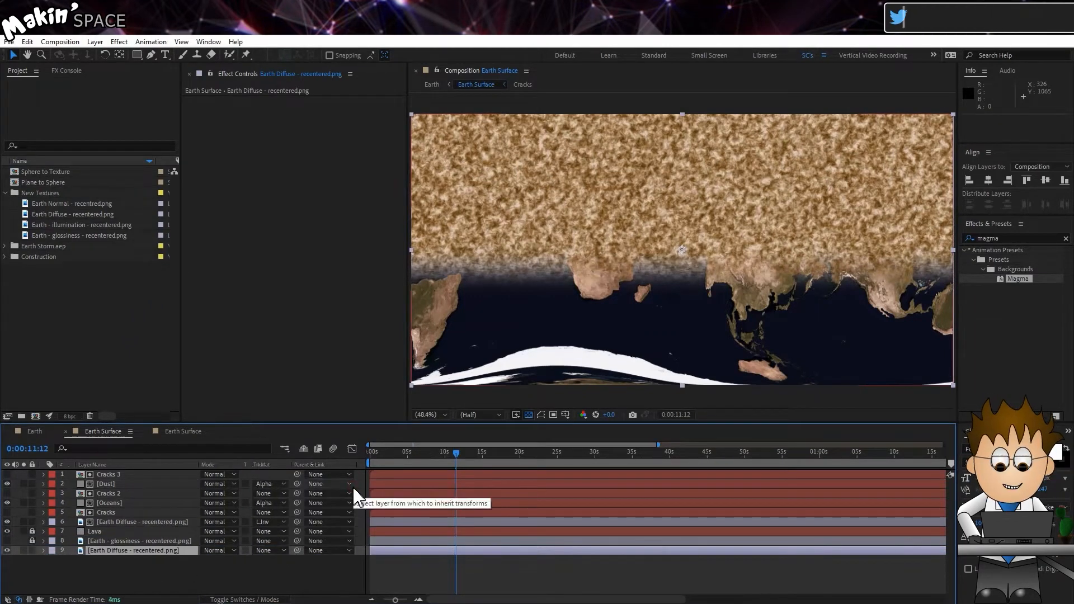
Solo the bottom Earth Diffuse copy and apply a Directional Blur with a Blur Length of 170.
{"action": "left_click", "coordinate": [23, 551]}
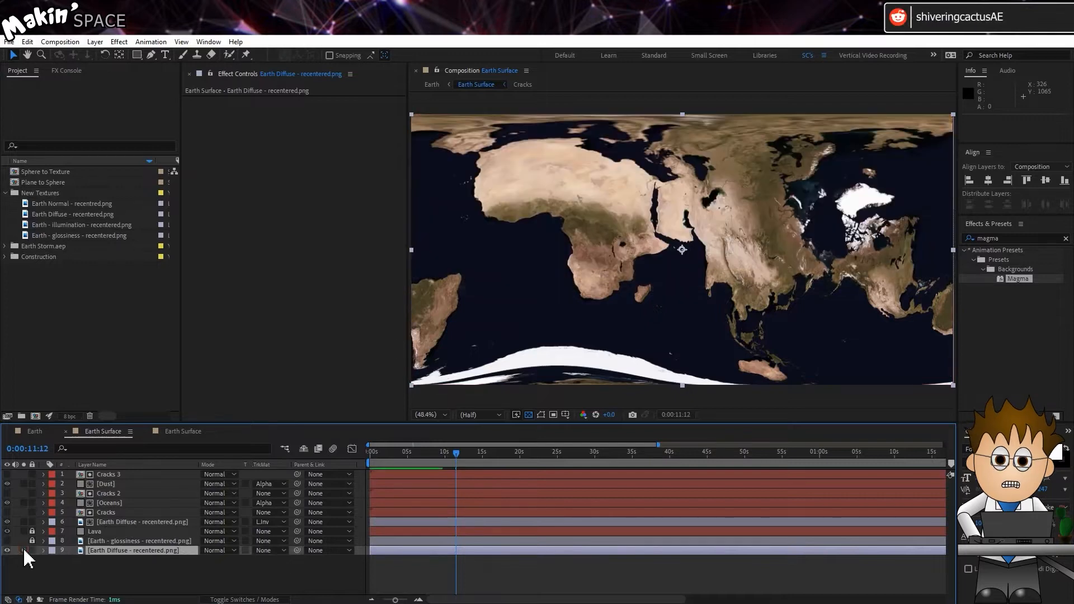
{"action": "left_click", "coordinate": [119, 42]}
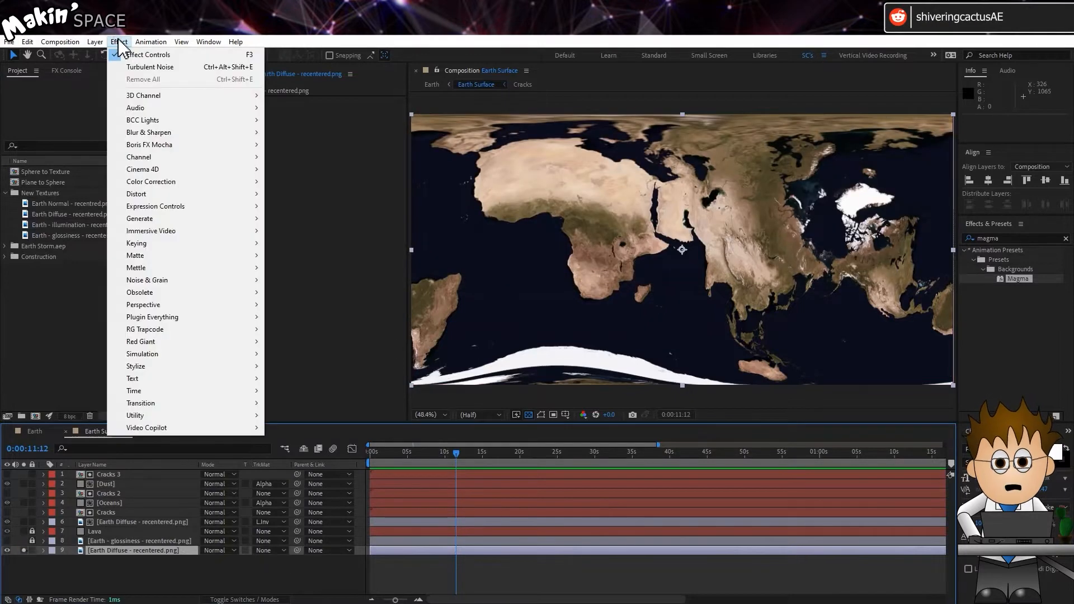
{"action": "mouse_move", "coordinate": [168, 132]}
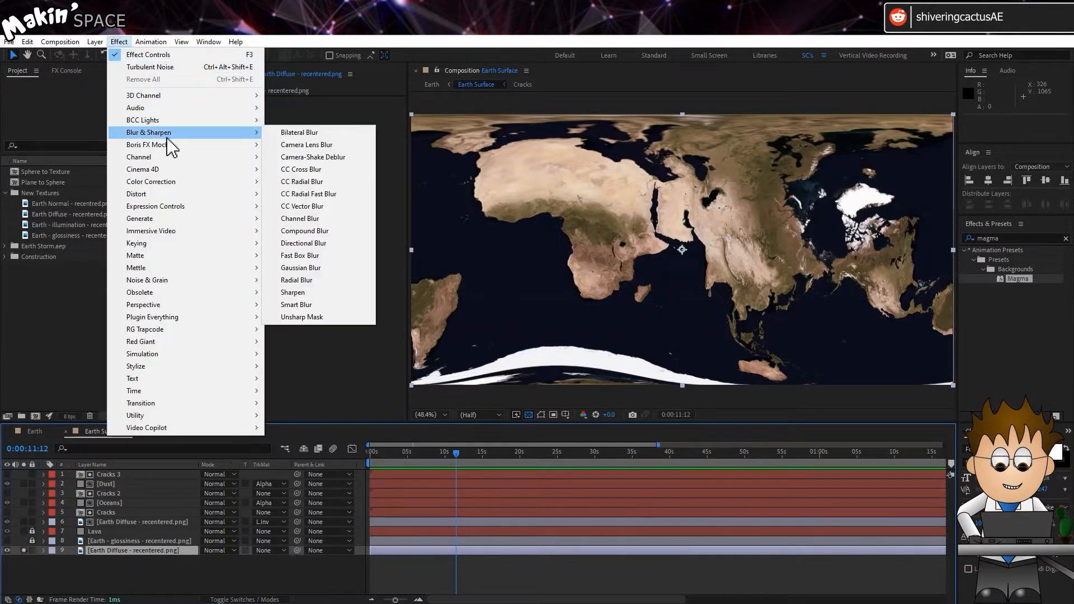
{"action": "left_click", "coordinate": [322, 244]}
{"action": "left_click", "coordinate": [312, 143]}
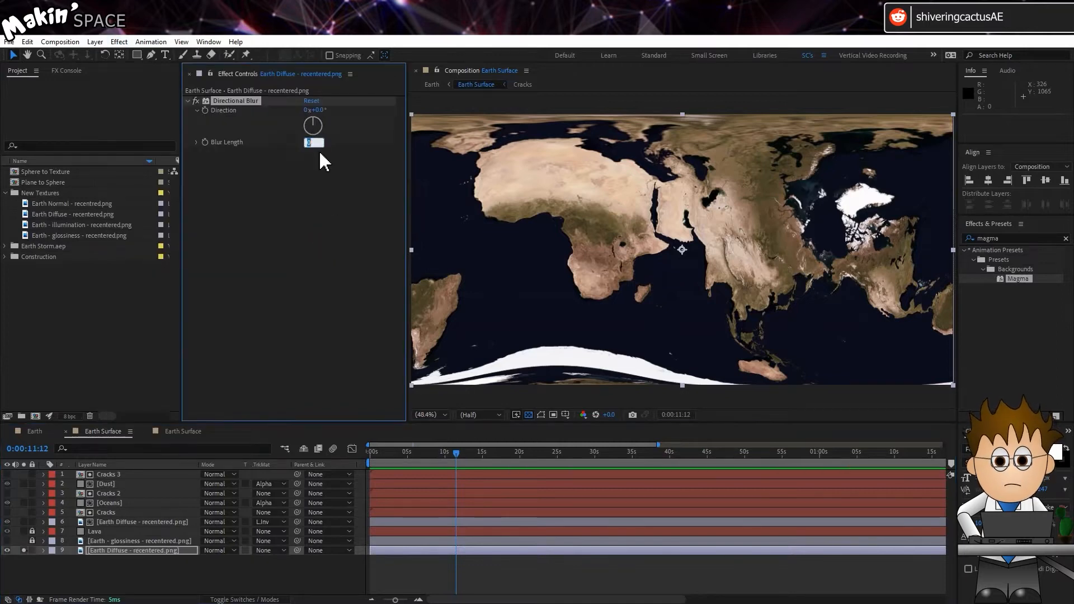
{"action": "type", "text": "170"}
{"action": "key", "text": "Return"}
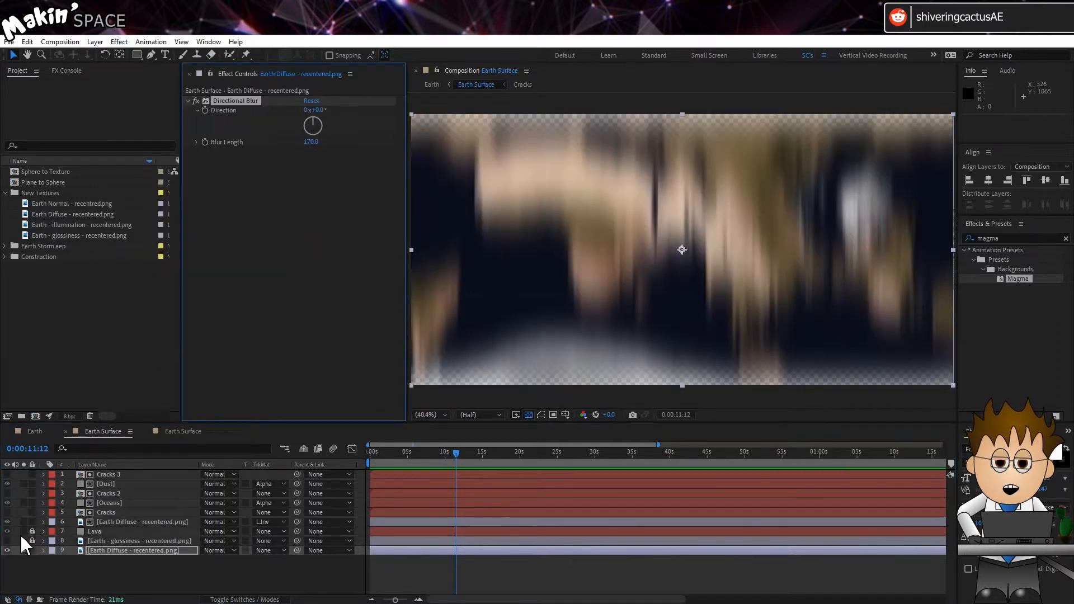
Lock the blurred Earth Diffuse copy, turn off its solo, and hide it.
{"action": "left_click", "coordinate": [32, 551]}
{"action": "left_click", "coordinate": [23, 551]}
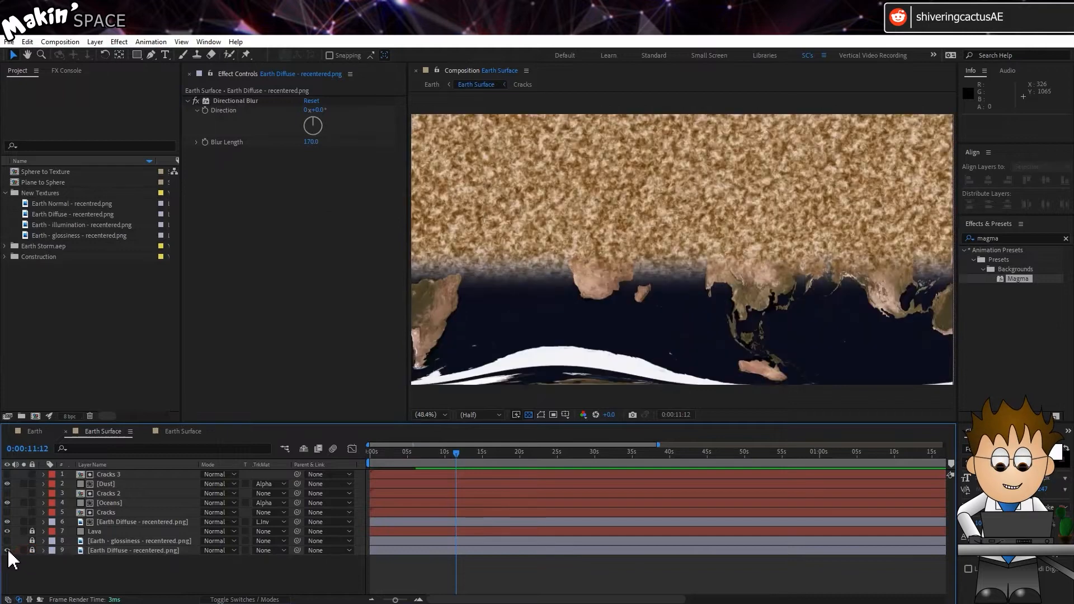
{"action": "left_click", "coordinate": [7, 551]}
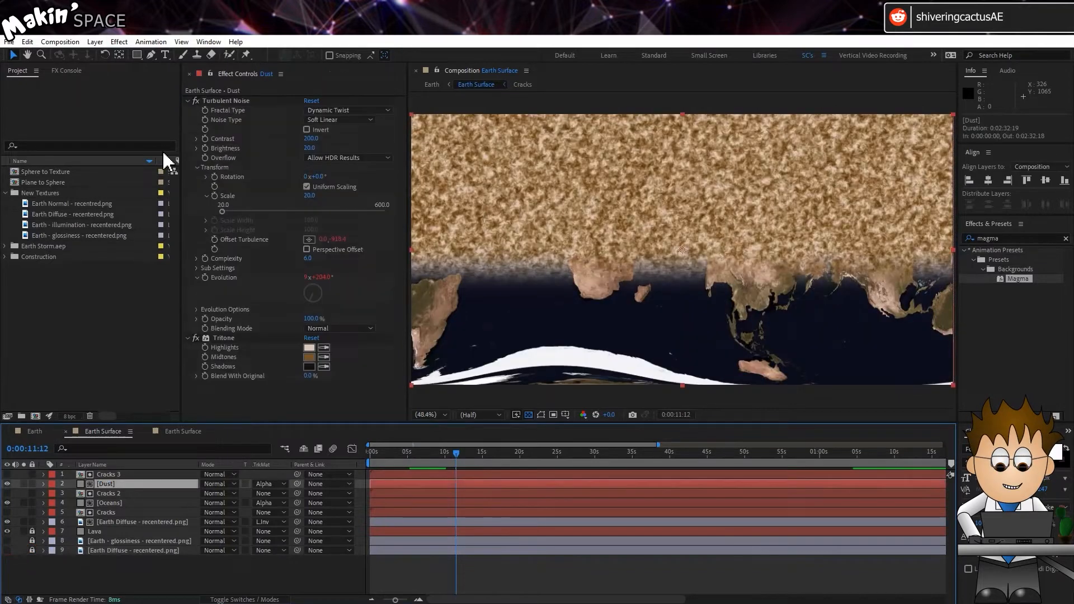
Add a Set Matte effect to the Dust layer and take its matte from the blurred Earth Diffuse layer 9.
{"action": "left_click", "coordinate": [121, 43]}
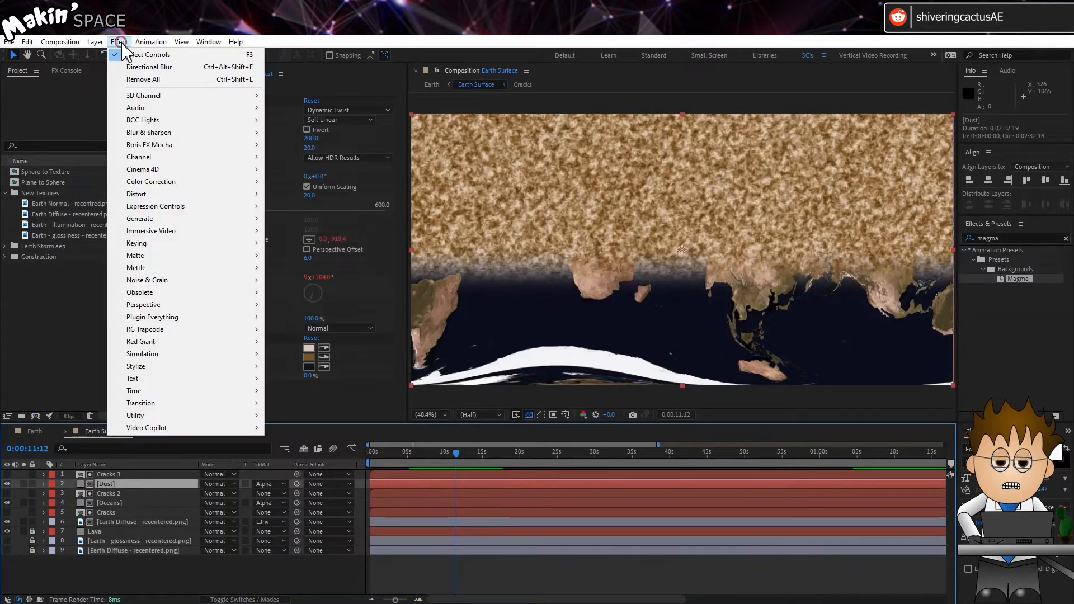
{"action": "mouse_move", "coordinate": [224, 157]}
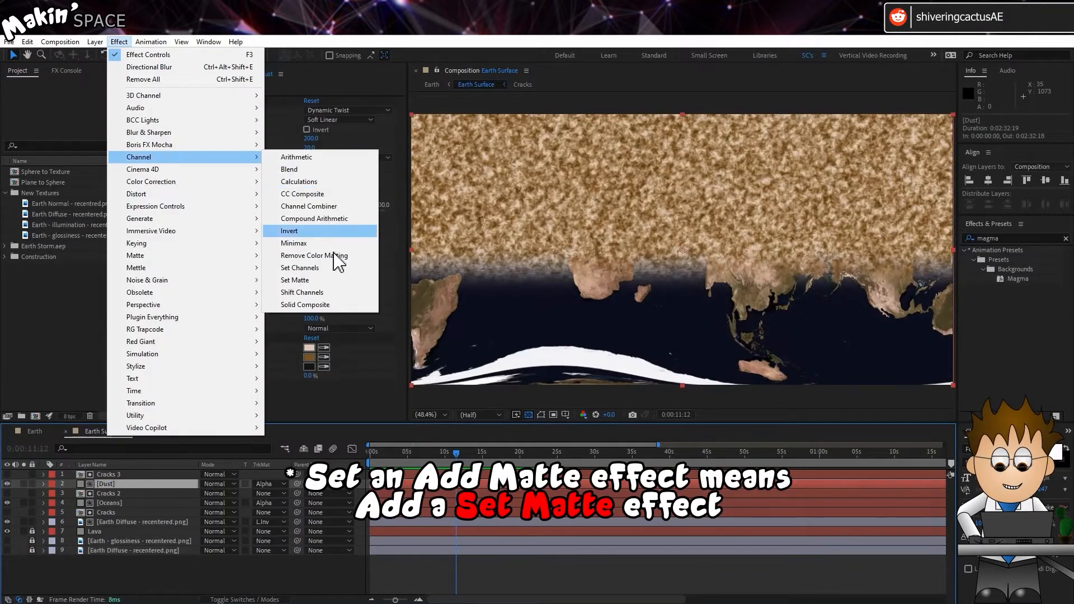
{"action": "left_click", "coordinate": [344, 286]}
{"action": "scroll", "coordinate": [291, 336], "scroll_direction": "down", "scroll_amount": 1}
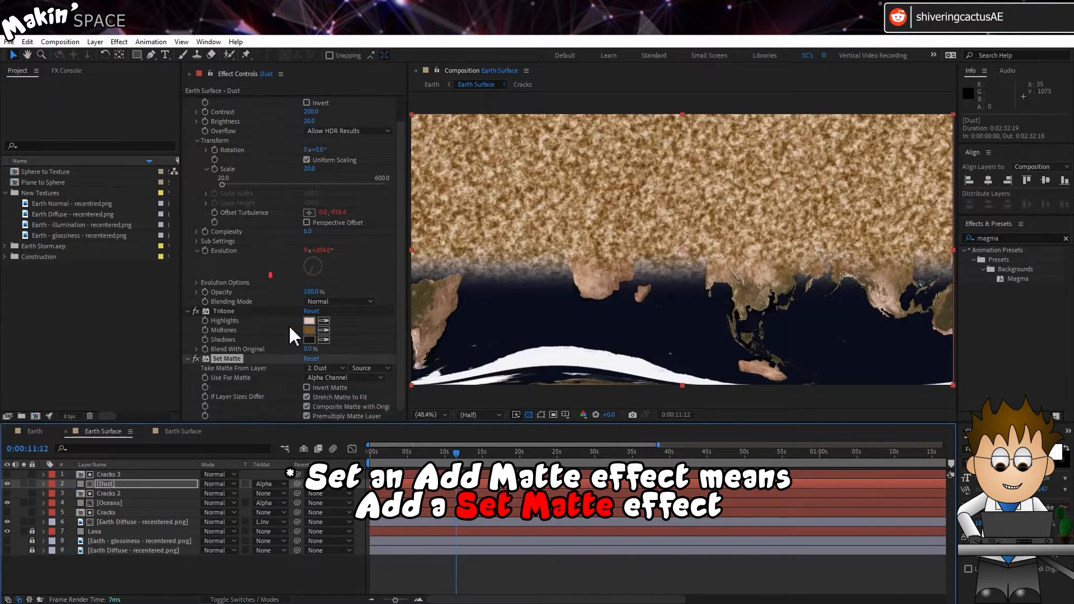
{"action": "left_click", "coordinate": [335, 370]}
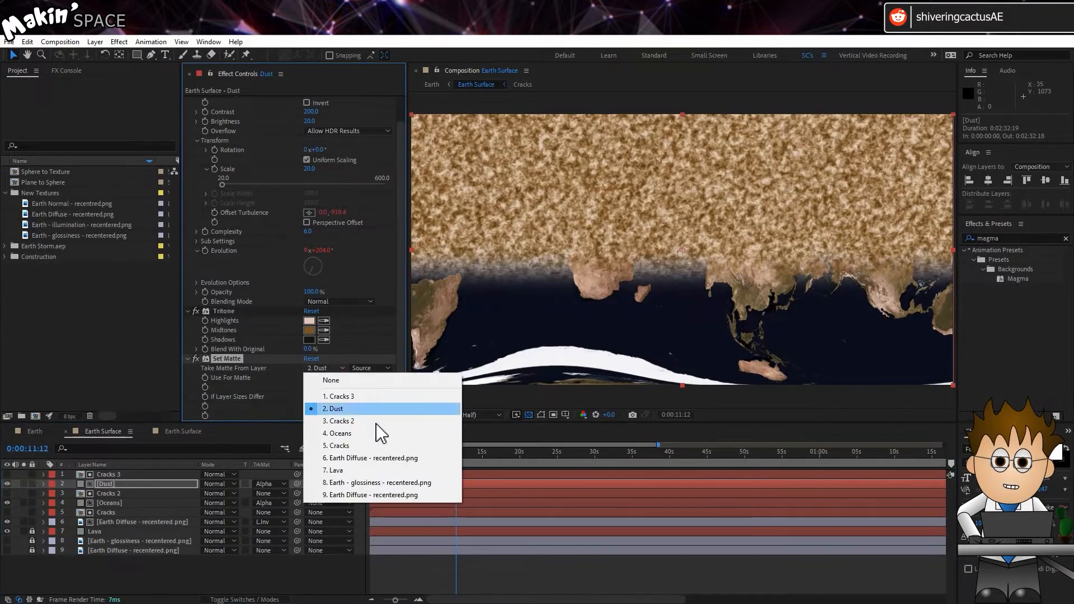
{"action": "left_click", "coordinate": [419, 496]}
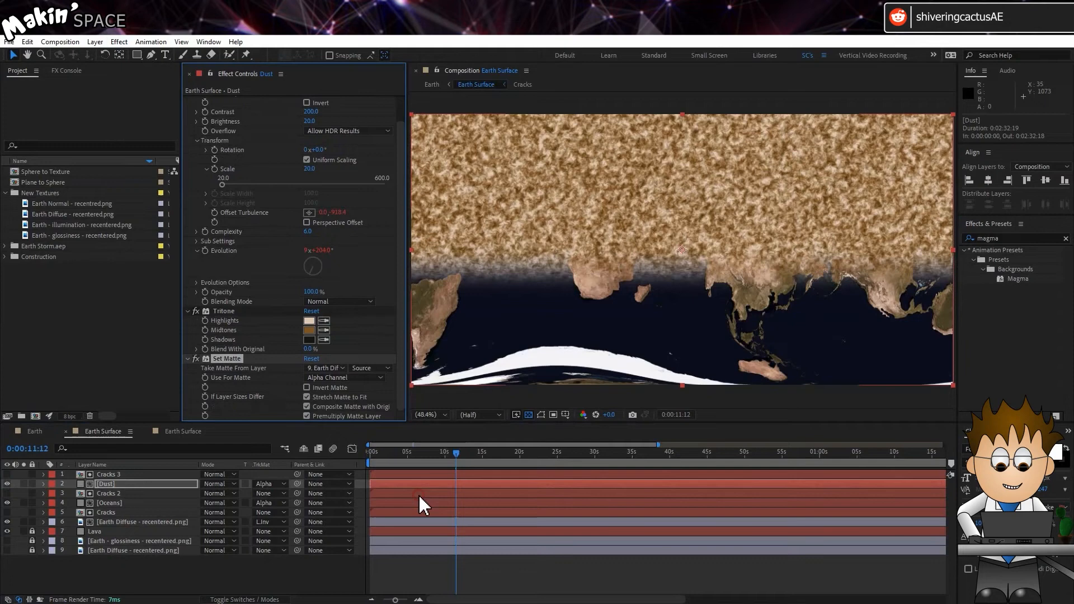
Make the Set Matte effect read the matte layer with Effects & Masks and use its Luminance.
{"action": "left_click", "coordinate": [388, 369]}
{"action": "left_click", "coordinate": [402, 406]}
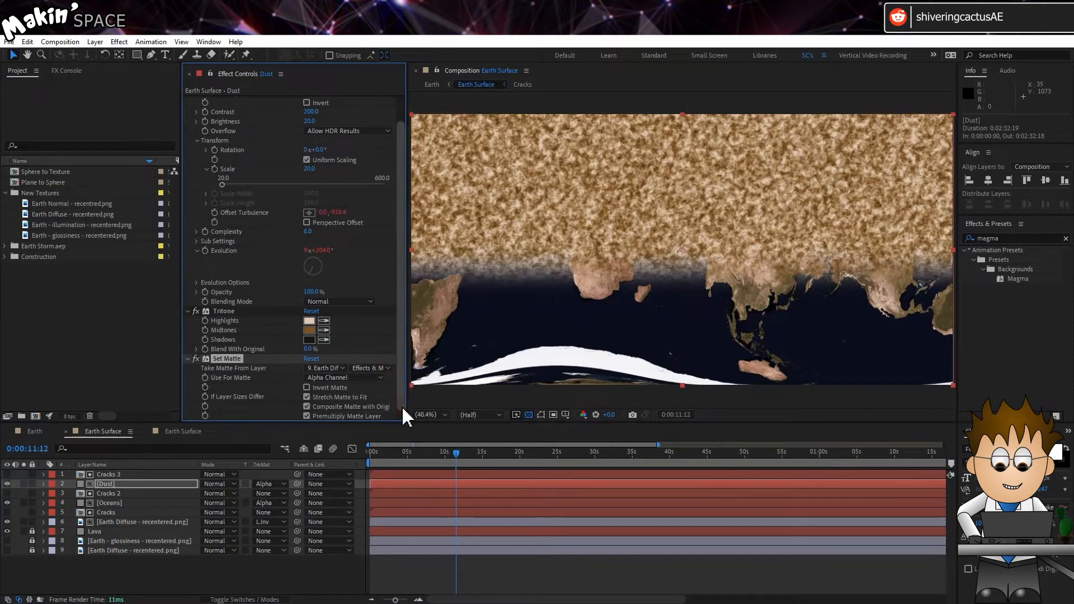
{"action": "left_click", "coordinate": [373, 378]}
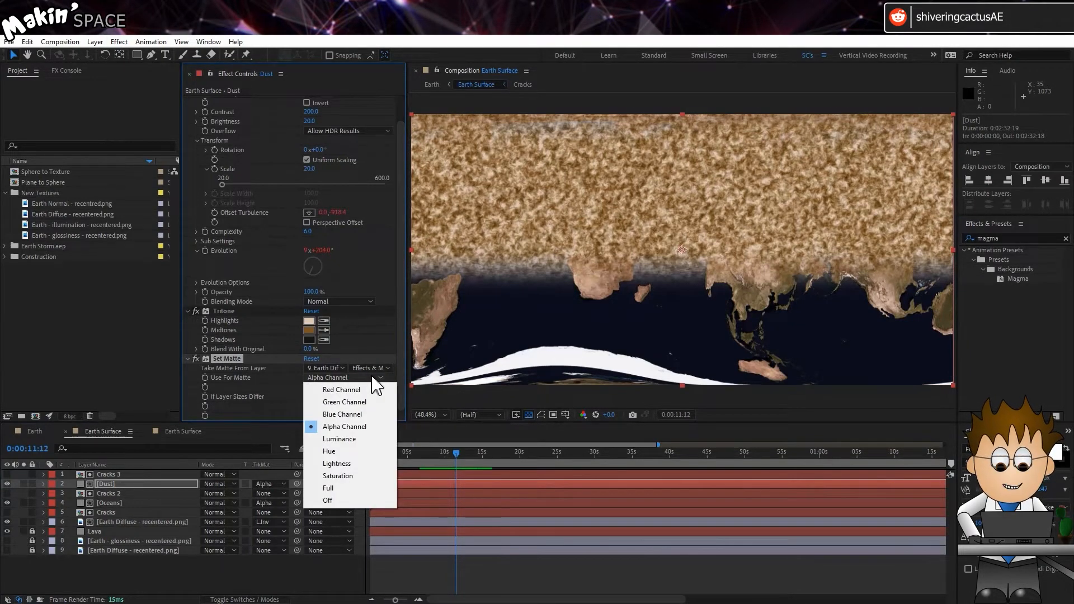
{"action": "left_click", "coordinate": [351, 441]}
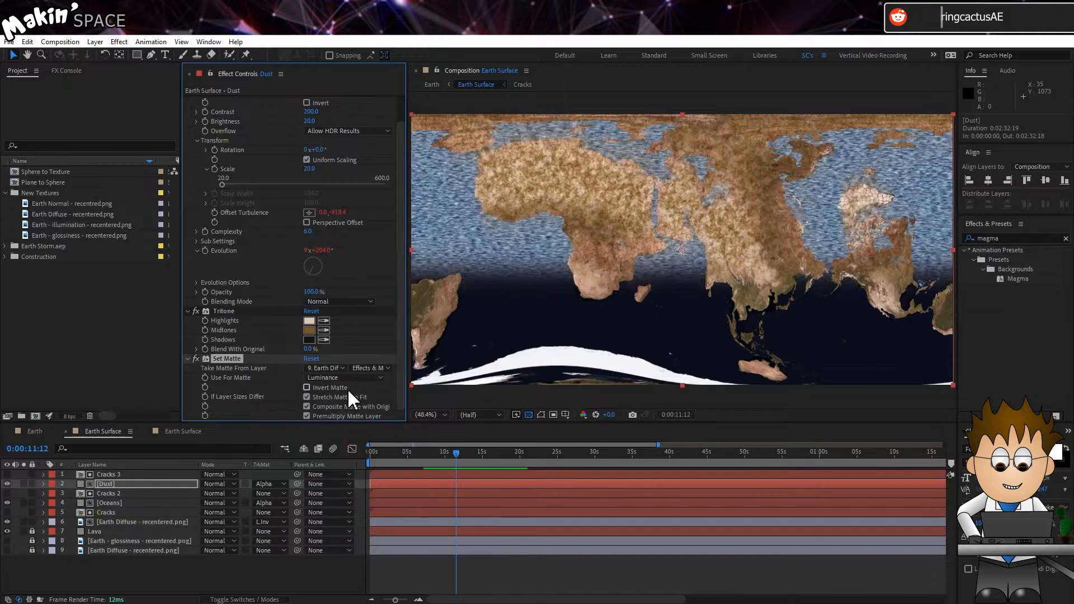
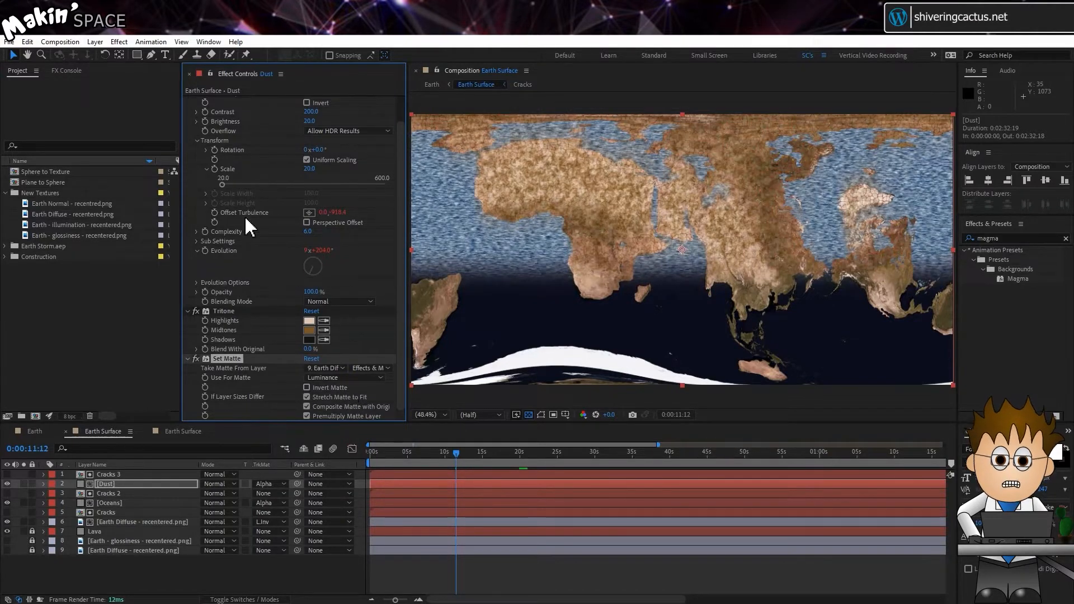
Duplicate the Dust layer's Turbulent Noise effect and place the copy between Tritone and Set Matte.
{"action": "scroll", "coordinate": [224, 106], "scroll_direction": "up", "scroll_amount": 2}
{"action": "left_click", "coordinate": [224, 101]}
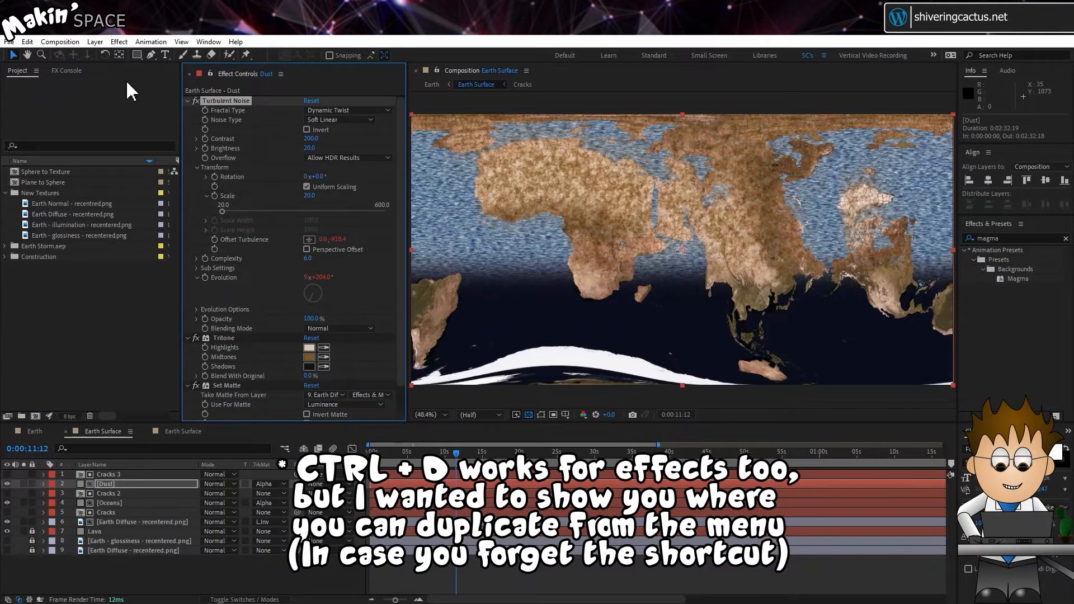
{"action": "left_click", "coordinate": [27, 42]}
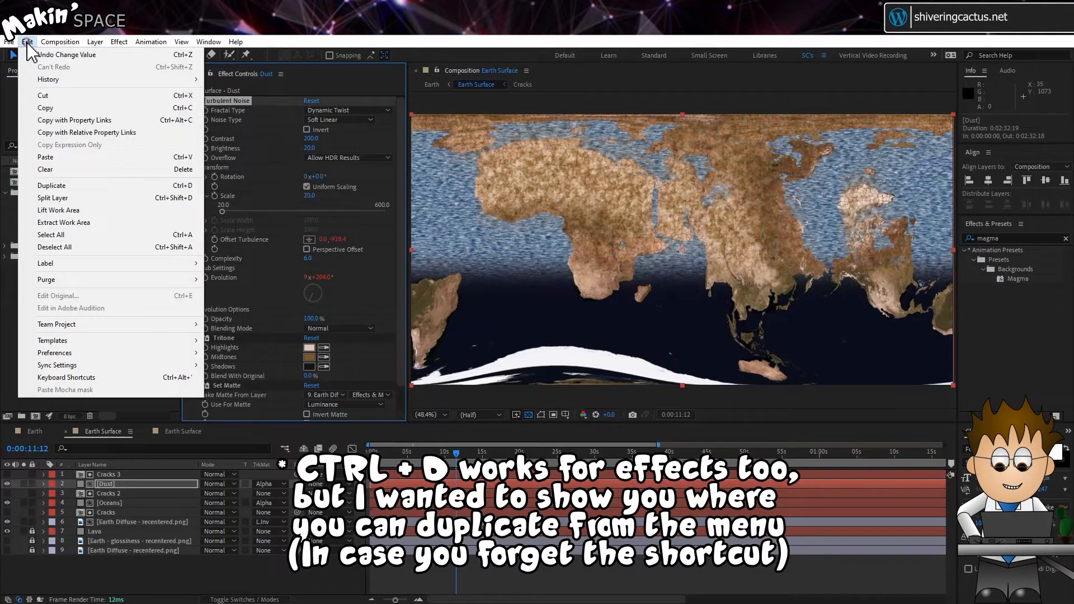
{"action": "left_click", "coordinate": [97, 187]}
{"action": "scroll", "coordinate": [227, 291], "scroll_direction": "down", "scroll_amount": 5}
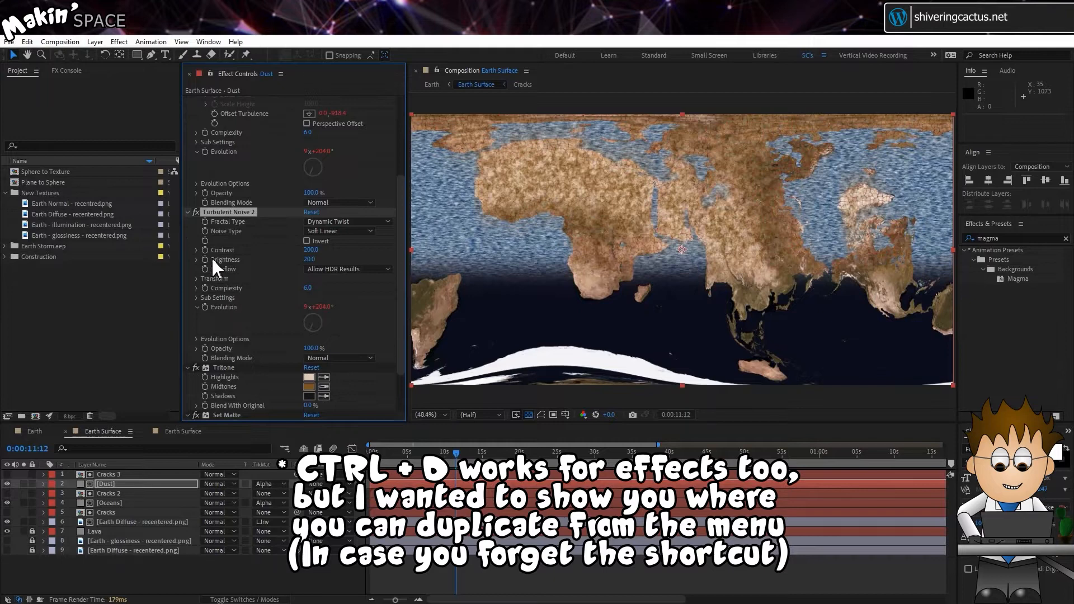
{"action": "left_click_drag", "start_coordinate": [234, 216], "coordinate": [239, 414]}
Set the Transform Scale of the duplicated Turbulent Noise to 10.
{"action": "scroll", "coordinate": [236, 353], "scroll_direction": "down", "scroll_amount": 2}
{"action": "left_click", "coordinate": [196, 270]}
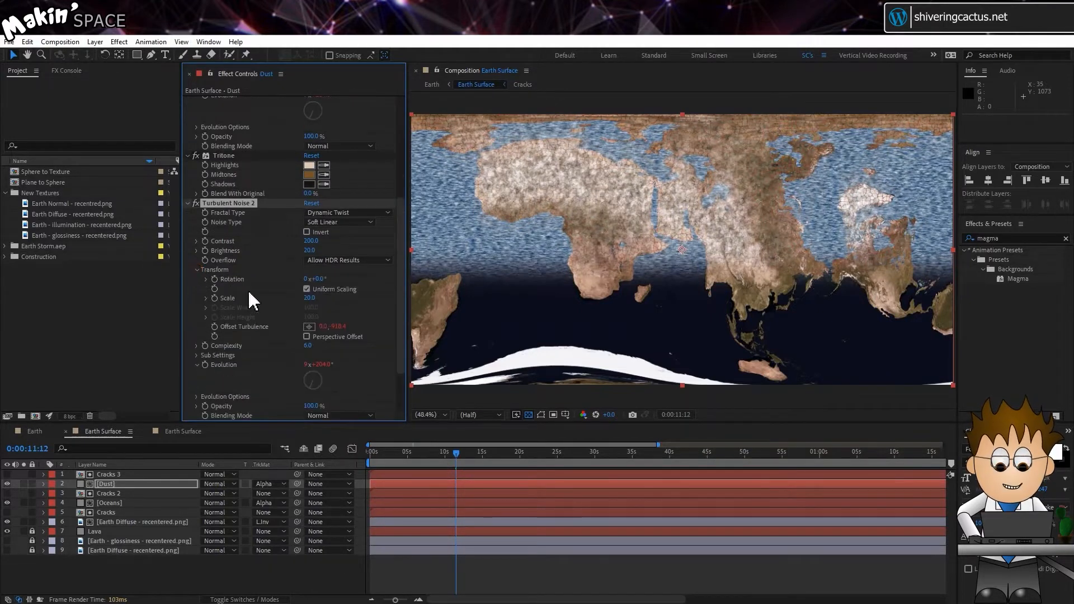
{"action": "left_click", "coordinate": [311, 299]}
{"action": "type", "text": "10"}
{"action": "key", "text": "Return"}
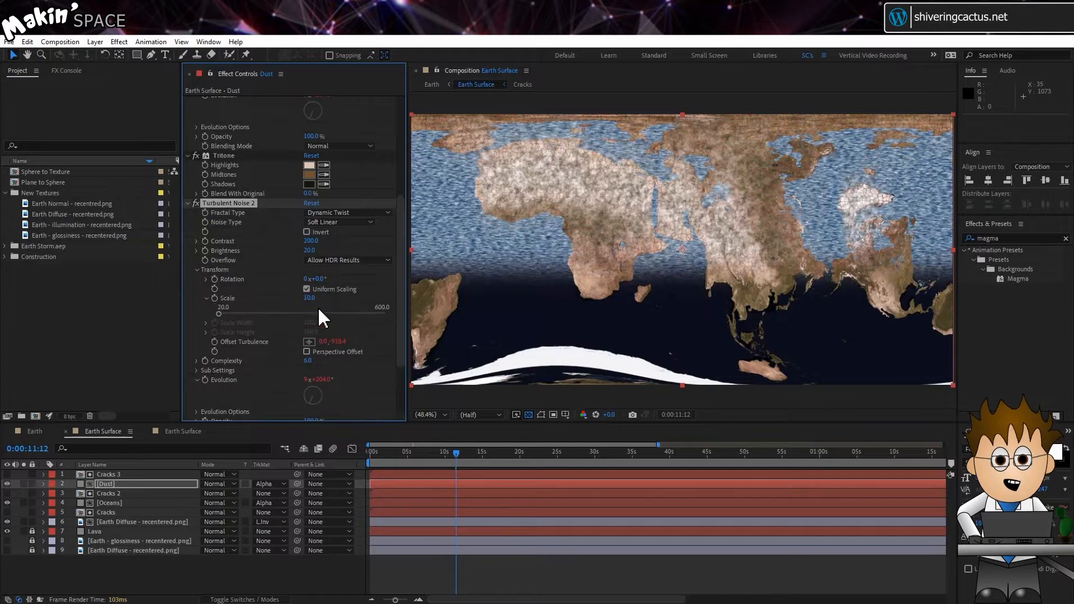
Change the duplicated Turbulent Noise's Evolution expression to time*500.
{"action": "left_click", "coordinate": [276, 391]}
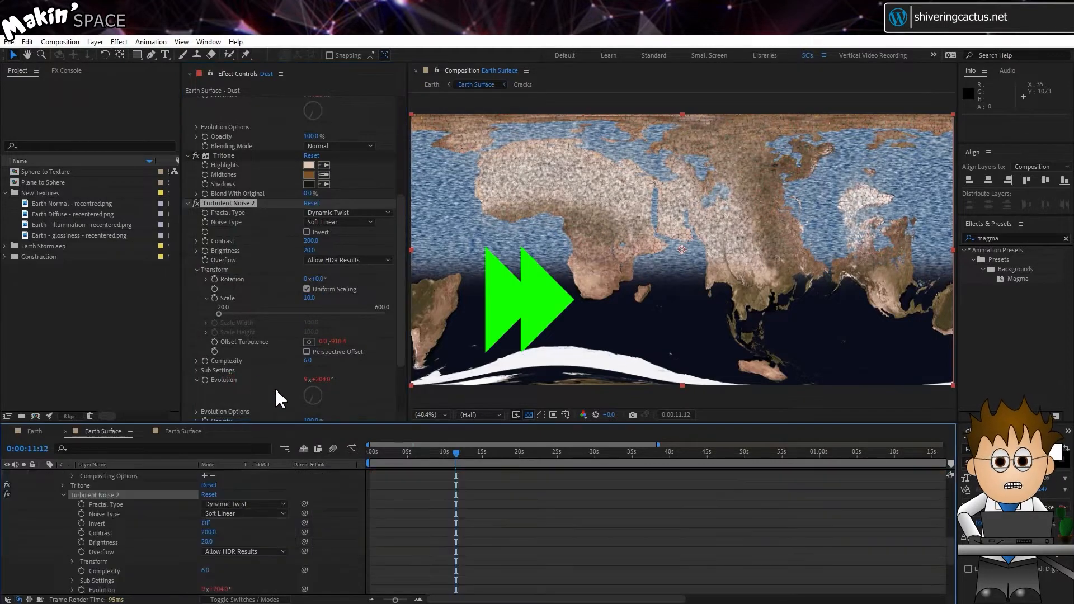
{"action": "scroll", "coordinate": [78, 495], "scroll_direction": "down", "scroll_amount": 7}
{"action": "scroll", "coordinate": [75, 498], "scroll_direction": "up", "scroll_amount": 4}
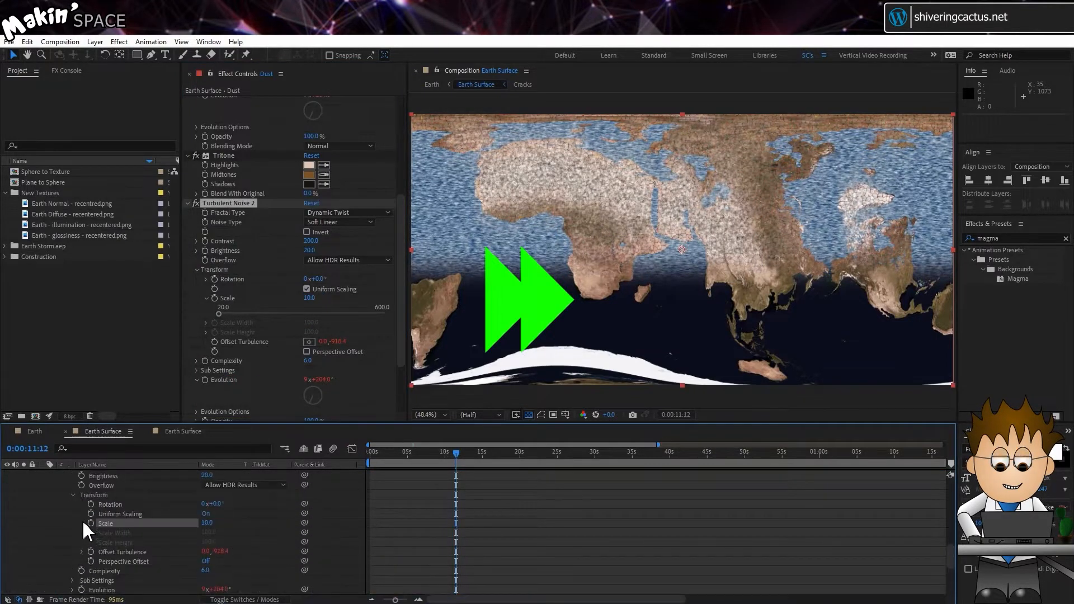
{"action": "scroll", "coordinate": [83, 523], "scroll_direction": "down", "scroll_amount": 3}
{"action": "left_click", "coordinate": [73, 506]}
{"action": "left_click", "coordinate": [452, 513]}
{"action": "left_click_drag", "start_coordinate": [420, 512], "coordinate": [431, 513]}
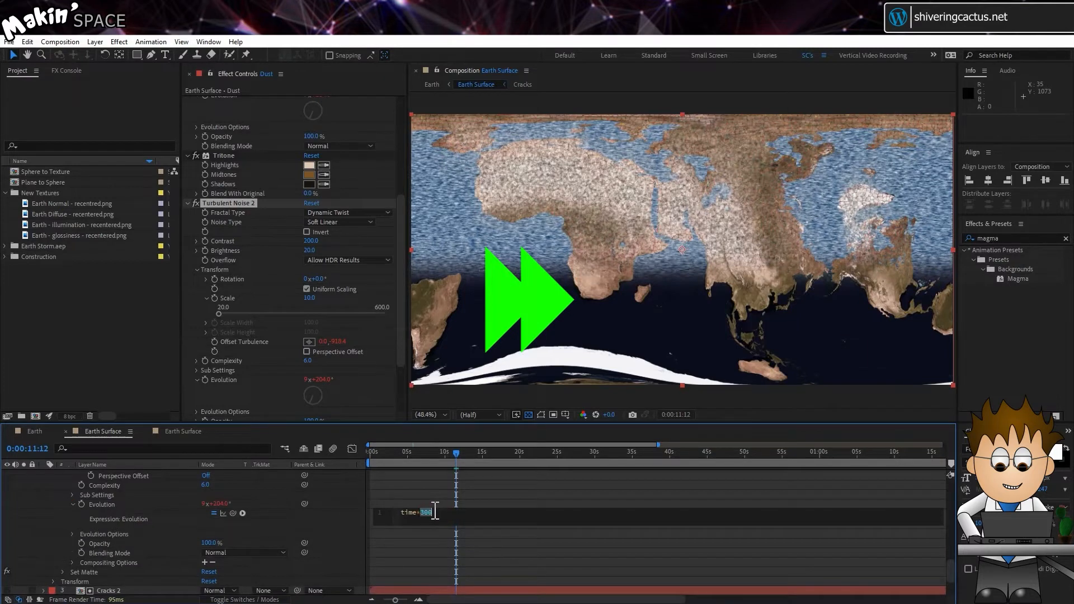
{"action": "type", "text": "500"}
{"action": "key", "text": "KP_Enter"}
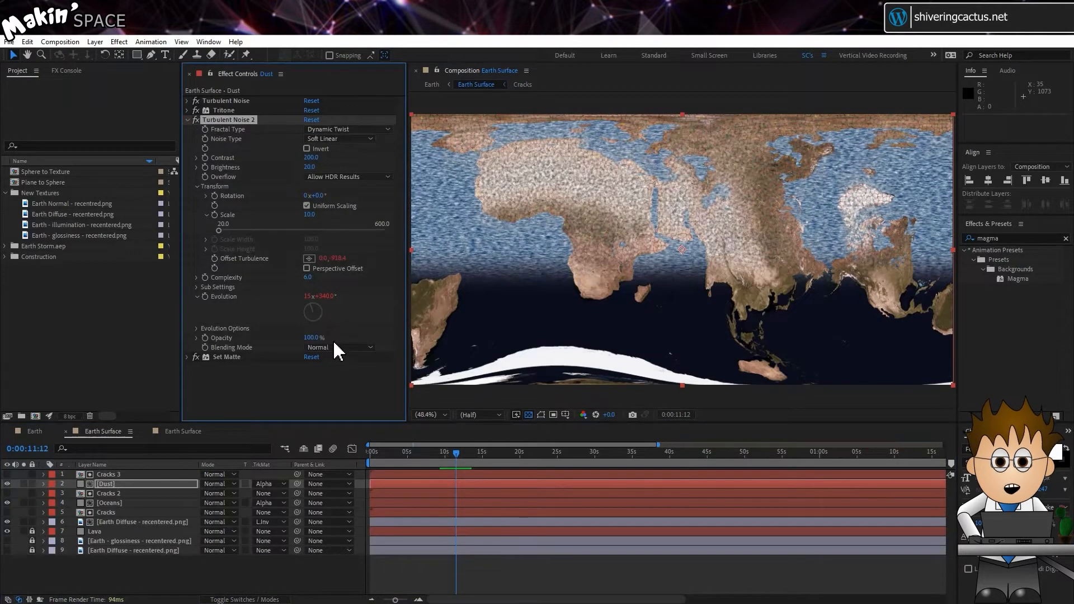
Set the duplicated Turbulent Noise's blending mode to Multiply and check the Dust layer in isolation.
{"action": "left_click", "coordinate": [335, 349]}
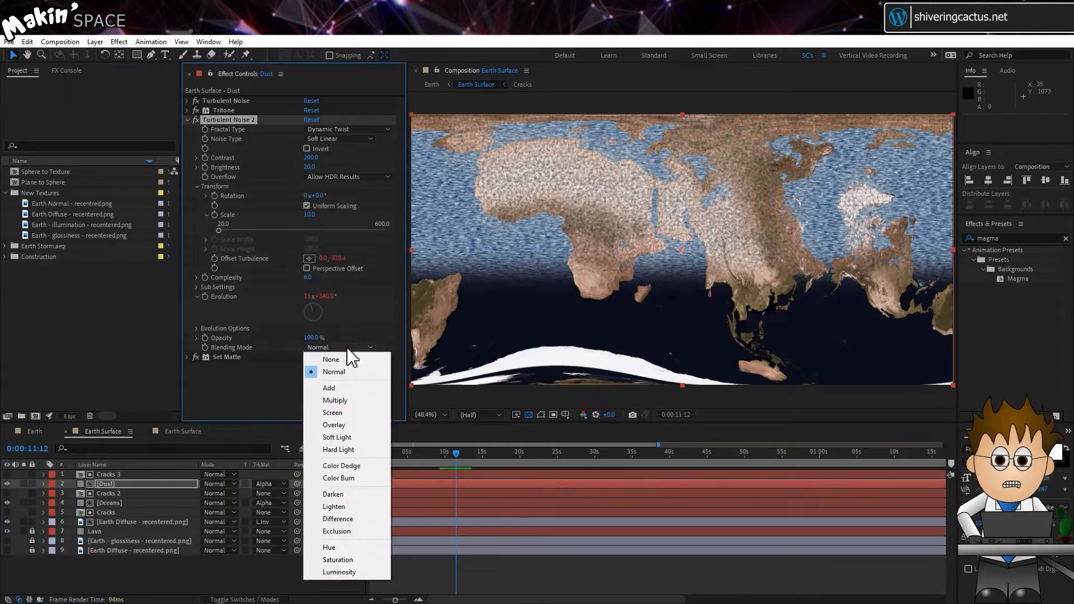
{"action": "left_click", "coordinate": [366, 401]}
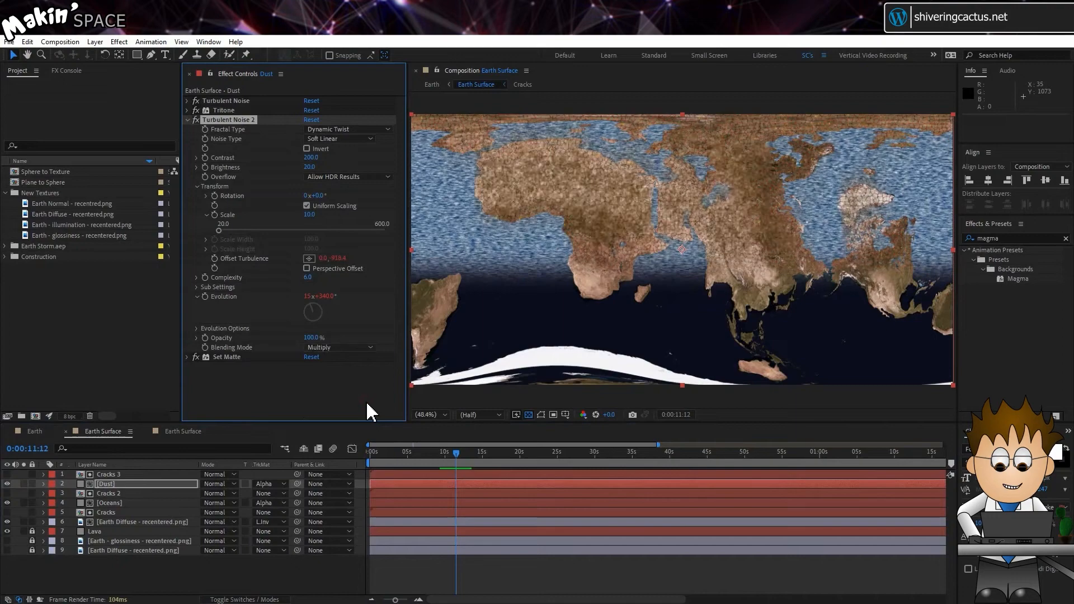
{"action": "left_click", "coordinate": [22, 484]}
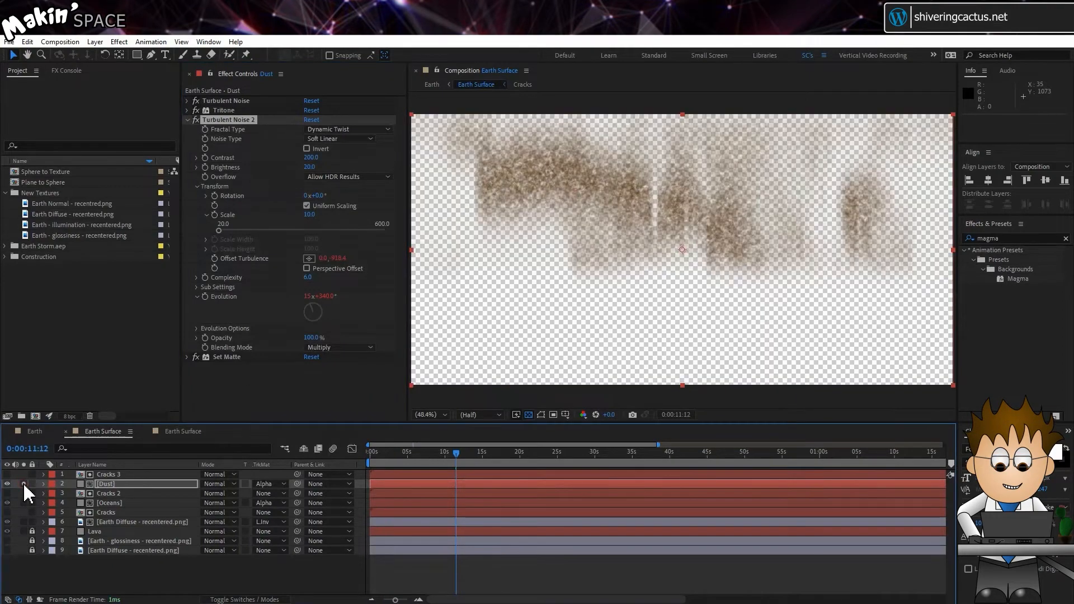
{"action": "left_click", "coordinate": [53, 485]}
{"action": "left_click", "coordinate": [23, 485]}
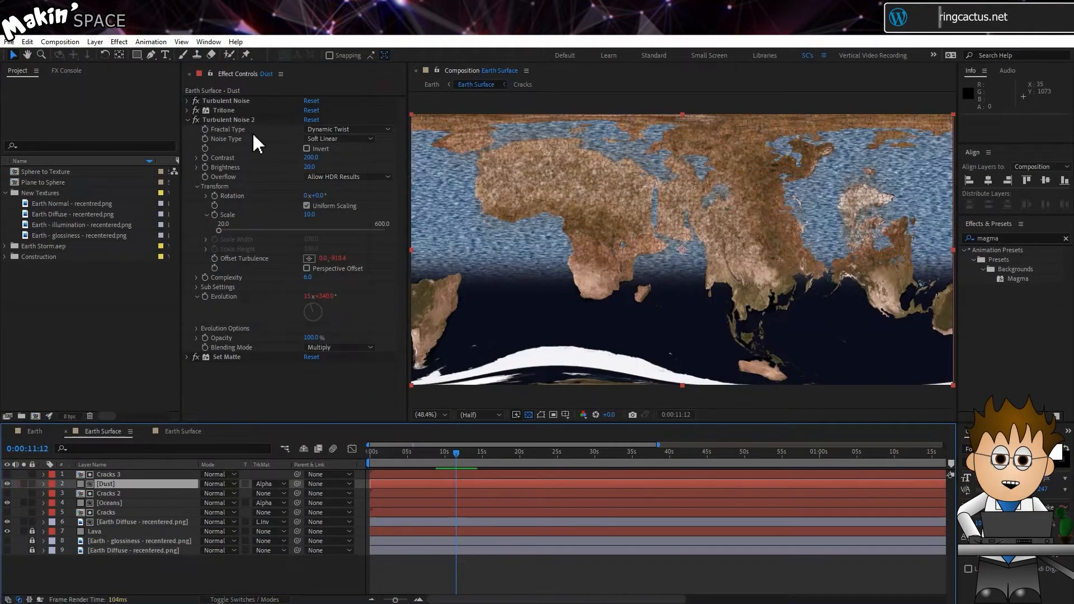
{"action": "left_click", "coordinate": [227, 121]}
{"action": "key", "text": "Delete"}
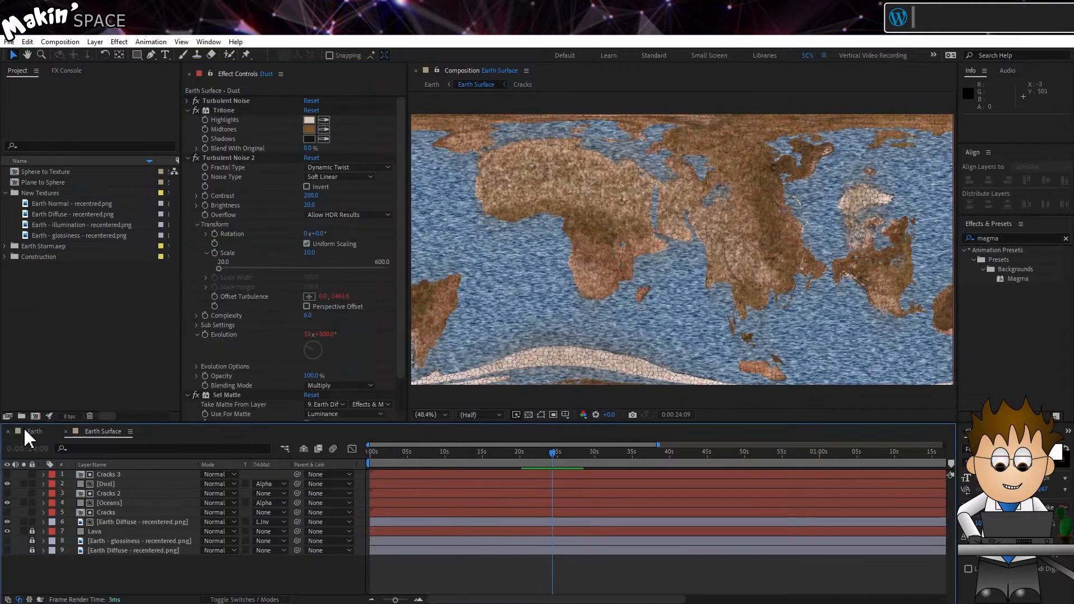
Return to the Earth composition, solo the ORB - Clouds and ORB - Cloud shadows layers, and select ORB - Clouds.
{"action": "left_click", "coordinate": [24, 431]}
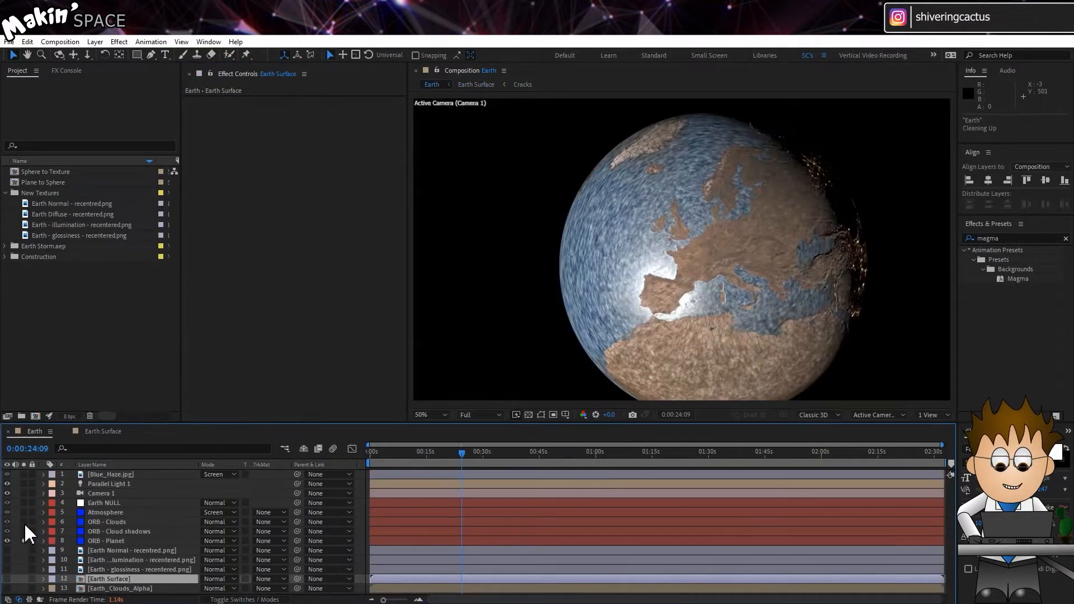
{"action": "left_click", "coordinate": [23, 522]}
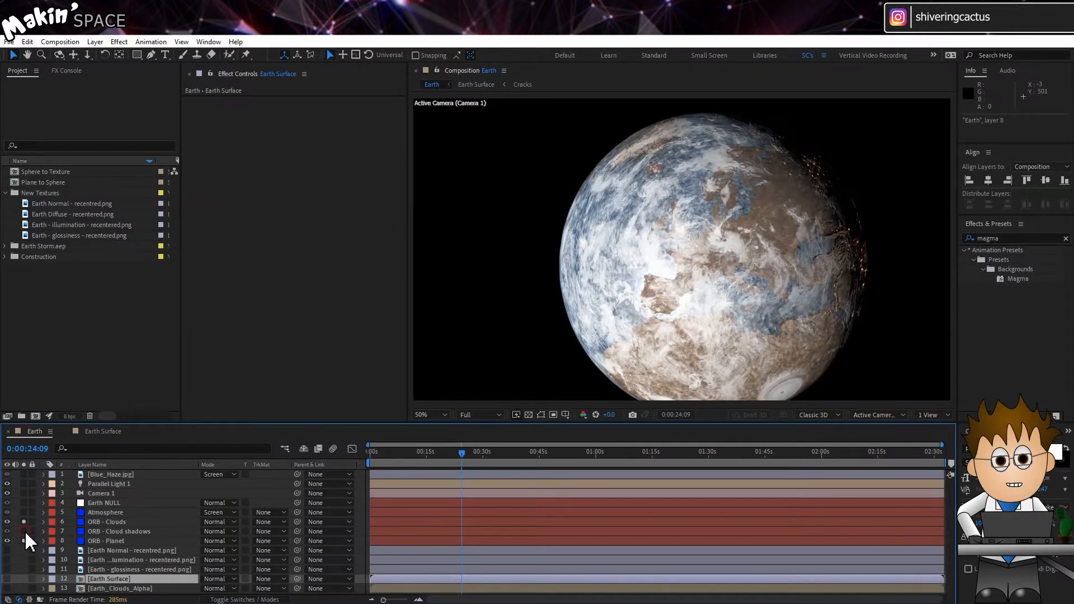
{"action": "left_click", "coordinate": [106, 521]}
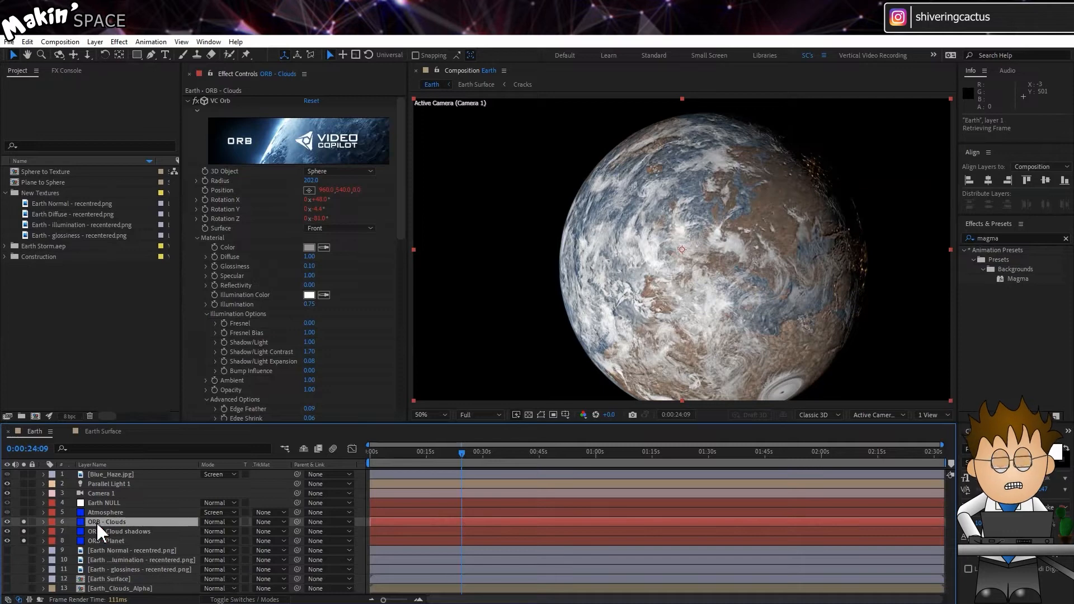
Open the Earth_Clouds_Alpha pre-composition and hide the hurricane sat photo, Lightning Flashes and Adjustment Layer 1 layers.
{"action": "double_click", "coordinate": [107, 588]}
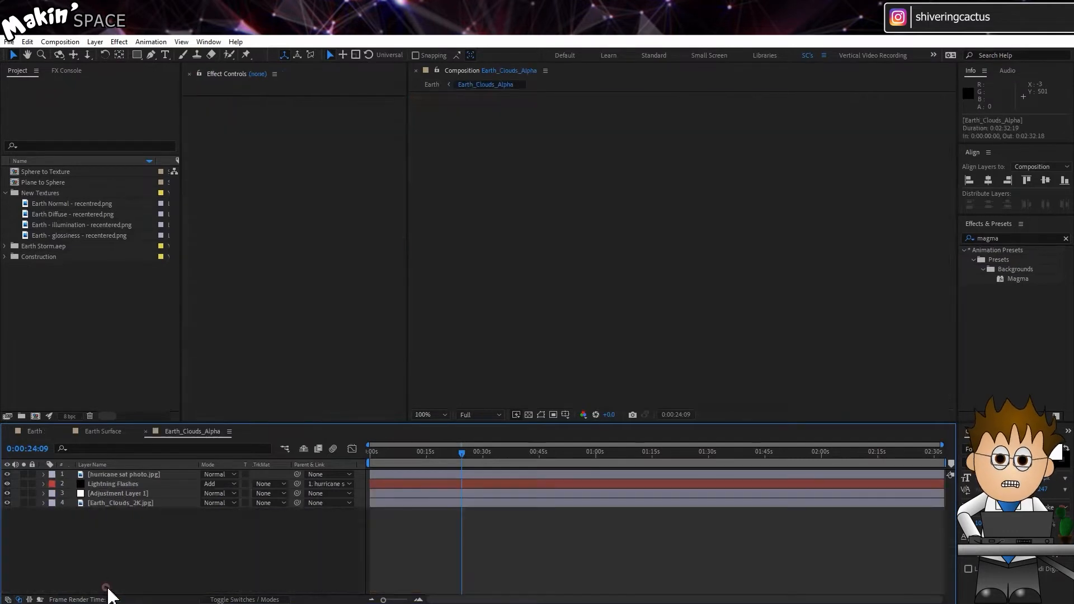
{"action": "left_click_drag", "start_coordinate": [6, 475], "coordinate": [7, 493]}
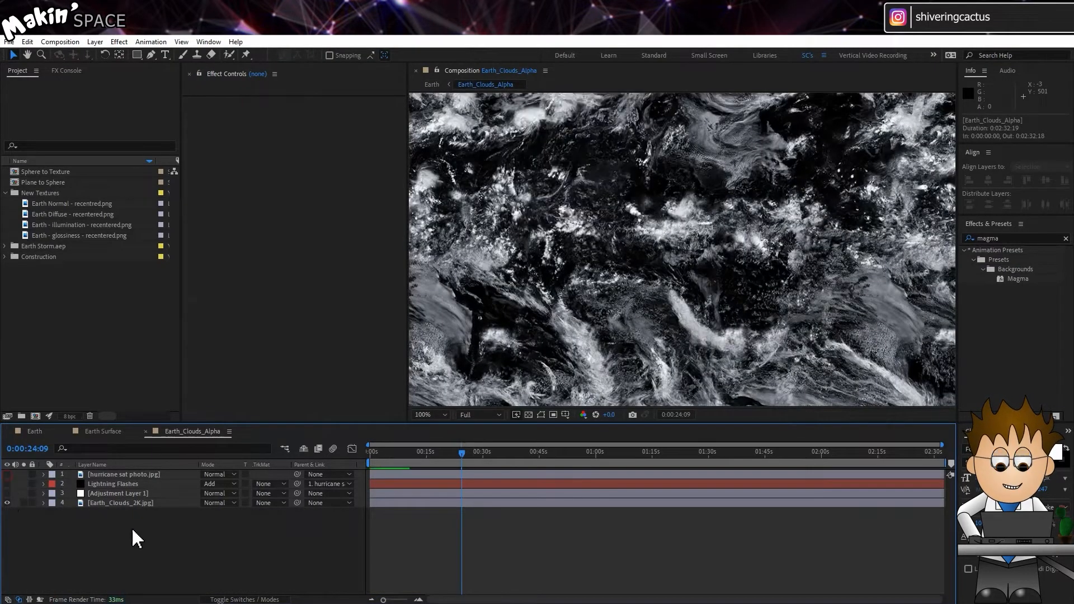
Set a Position keyframe on the Earth_Clouds_2K.jpg layer at the start of the timeline.
{"action": "left_click", "coordinate": [134, 503]}
{"action": "left_click_drag", "start_coordinate": [465, 451], "coordinate": [352, 450]}
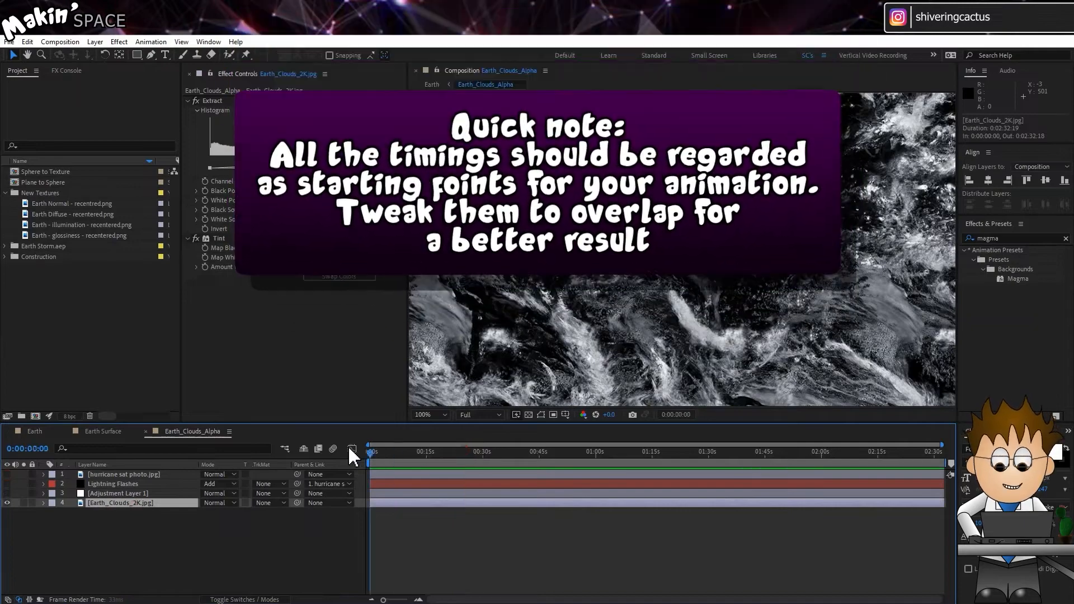
{"action": "key", "text": "p"}
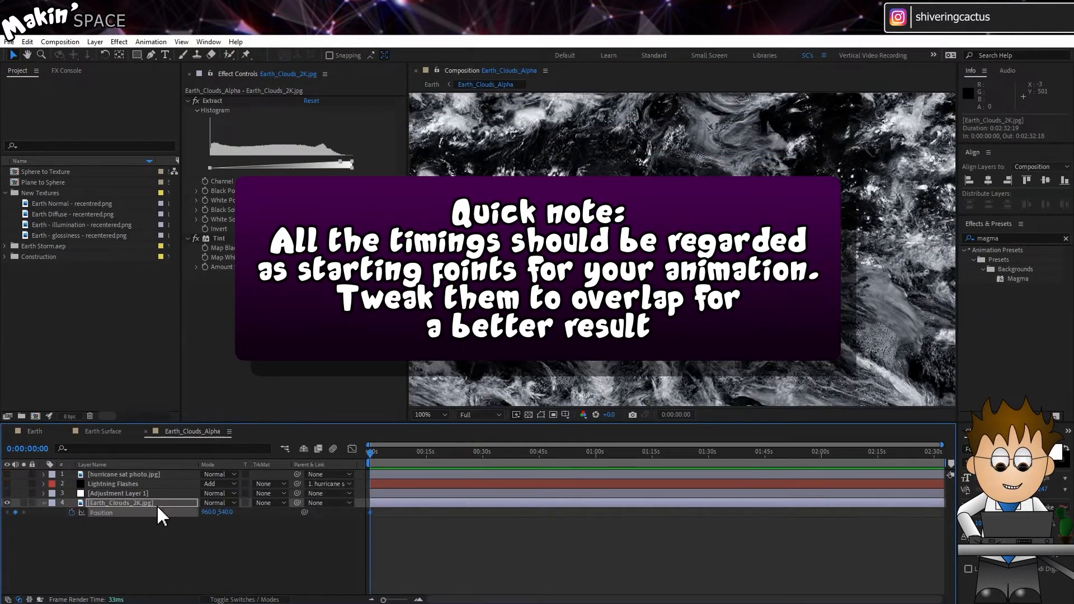
At about 30 seconds, move the Earth_Clouds_2K.jpg layer straight up out of frame to position 960, -566 and check the motion.
{"action": "left_click", "coordinate": [476, 452]}
{"action": "left_click_drag", "start_coordinate": [479, 454], "coordinate": [482, 455]}
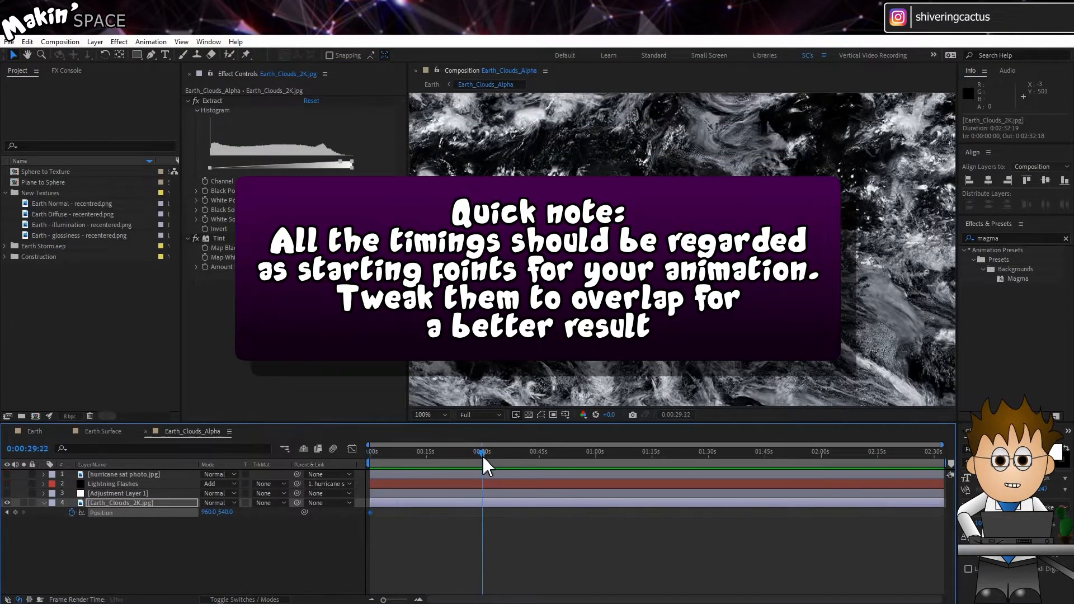
{"action": "left_click", "coordinate": [445, 418]}
{"action": "left_click", "coordinate": [442, 218]}
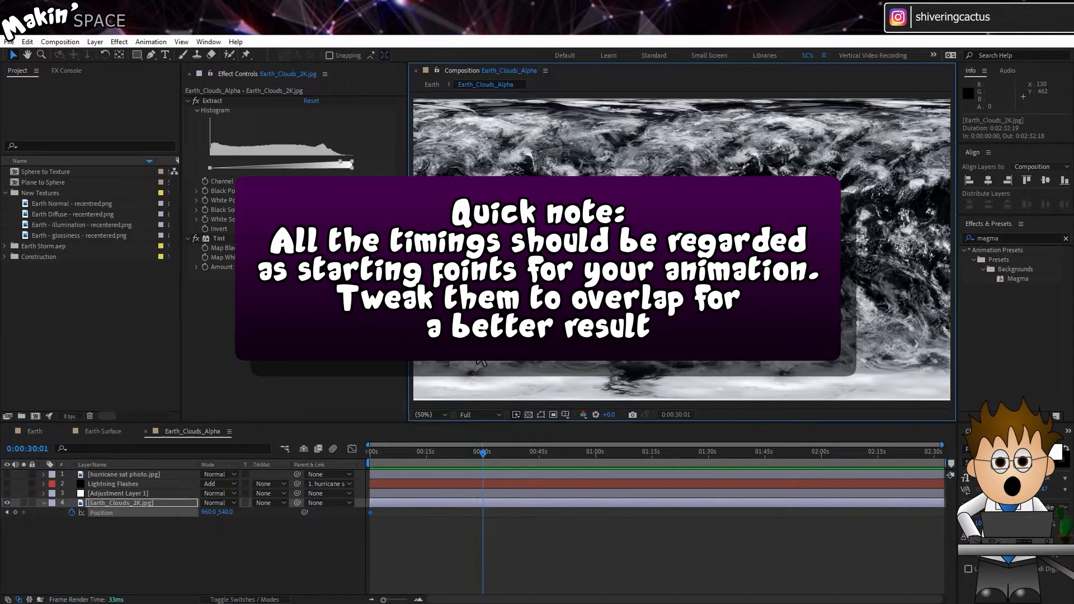
{"action": "left_click", "coordinate": [482, 416]}
{"action": "left_click", "coordinate": [479, 427]}
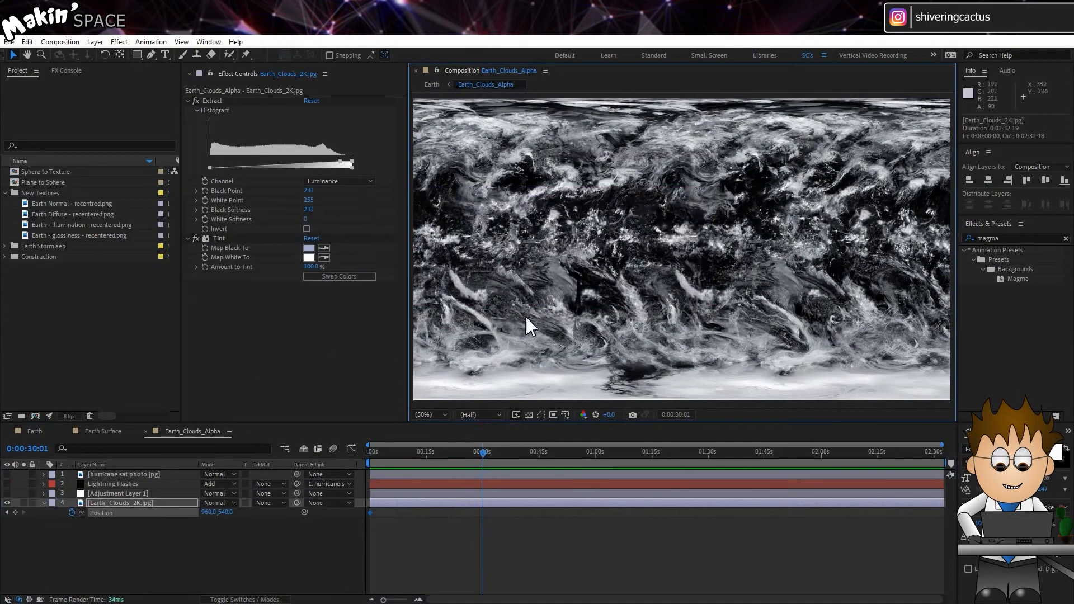
{"action": "left_click_drag", "start_coordinate": [597, 298], "coordinate": [606, 93]}
{"action": "scroll", "coordinate": [622, 215], "scroll_direction": "down", "scroll_amount": 2}
{"action": "left_click_drag", "start_coordinate": [624, 217], "coordinate": [627, 162]}
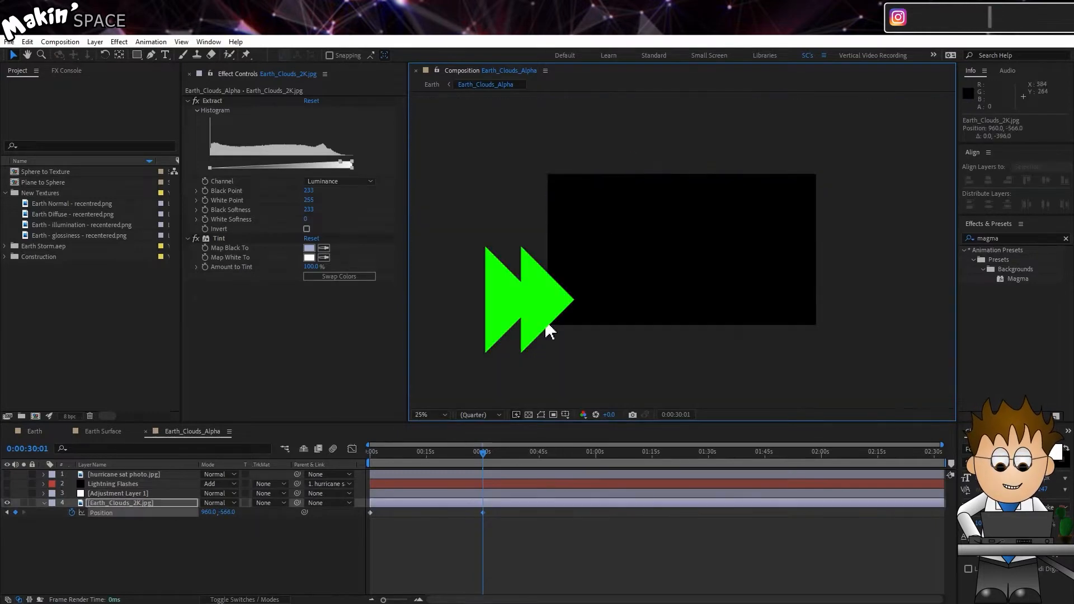
{"action": "left_click_drag", "start_coordinate": [482, 452], "coordinate": [321, 439]}
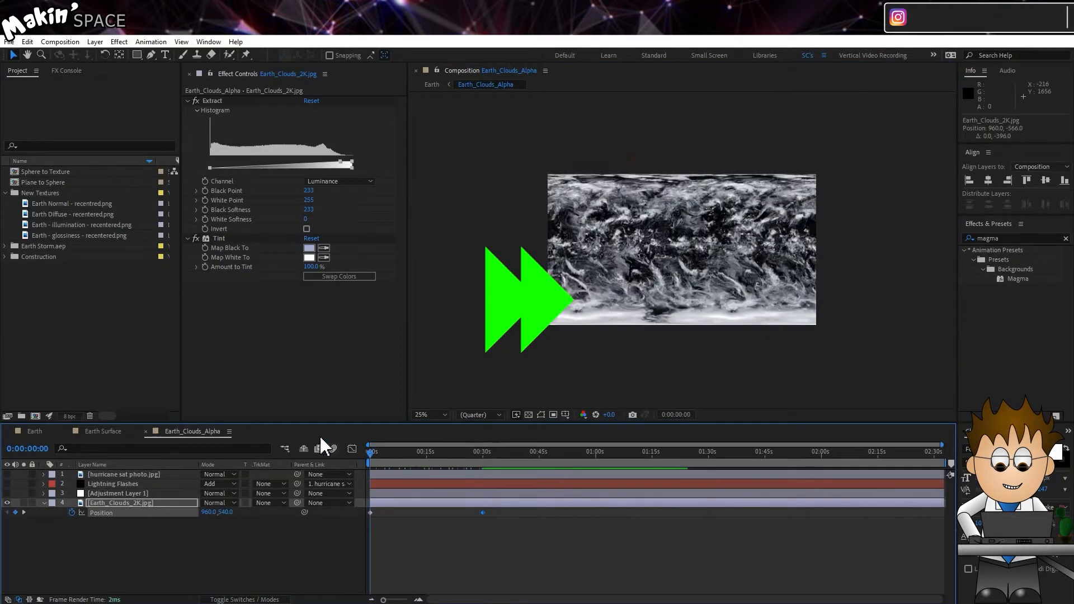
Apply a Linear Wipe to the Earth_Clouds_2K.jpg layer with a wipe angle of 0°.
{"action": "left_click", "coordinate": [117, 43]}
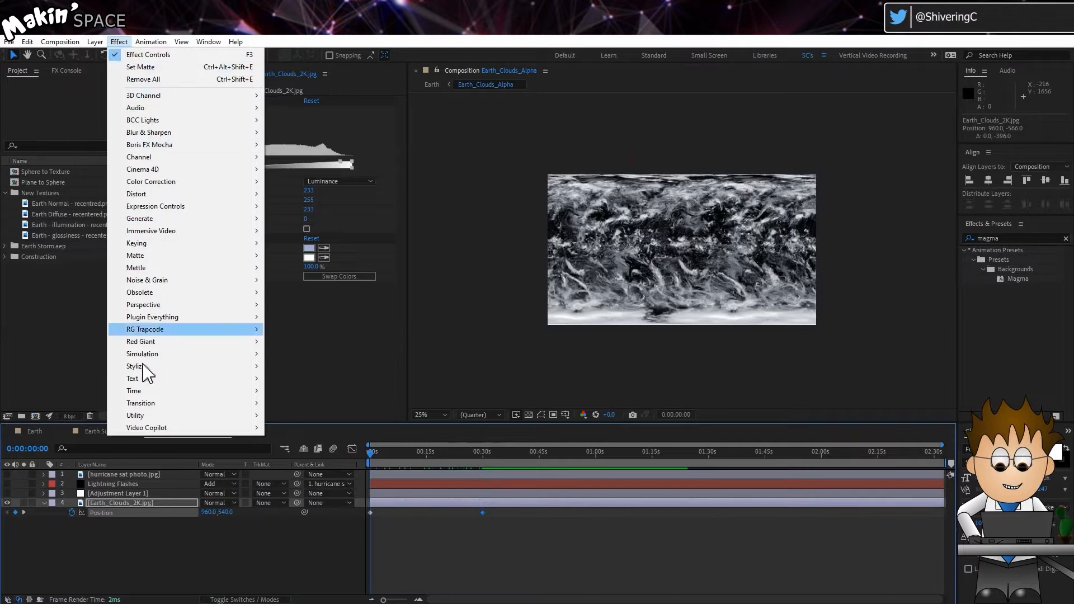
{"action": "mouse_move", "coordinate": [209, 402]}
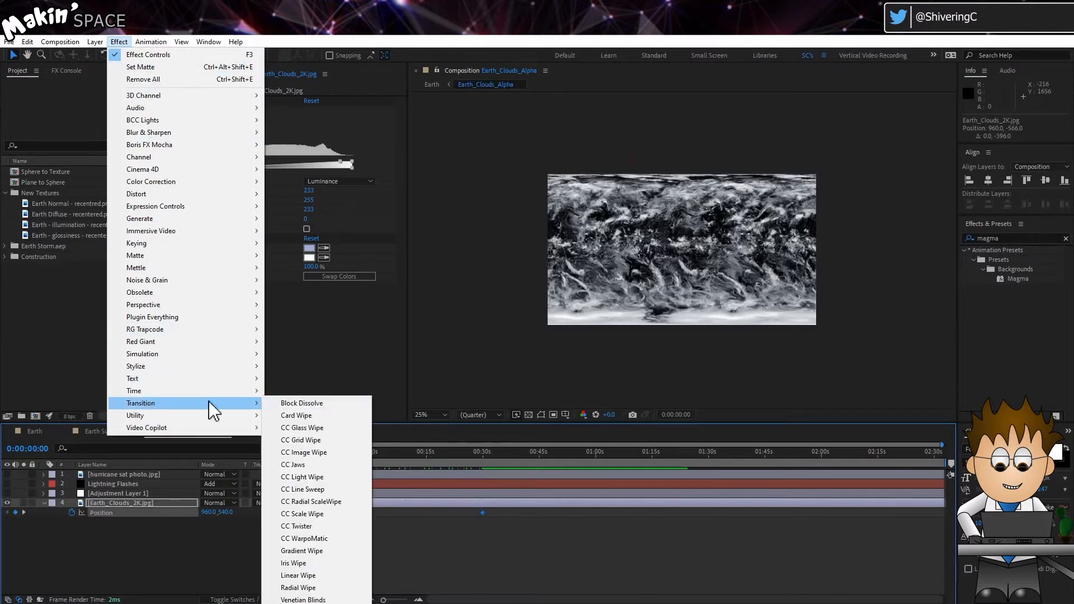
{"action": "left_click", "coordinate": [329, 576]}
{"action": "key", "text": "period"}
{"action": "left_click", "coordinate": [319, 305]}
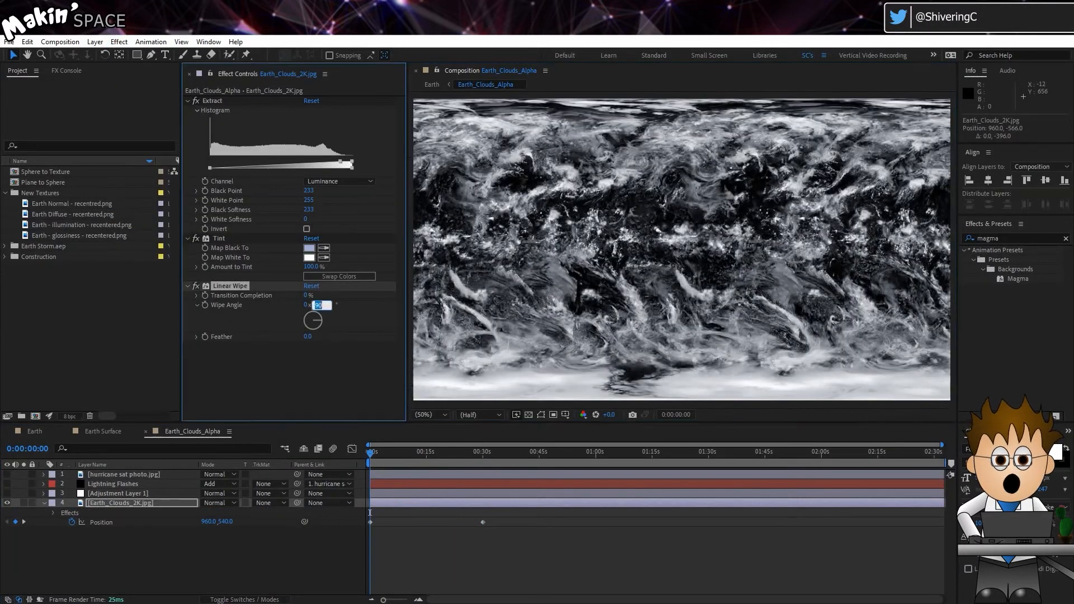
Set the cloud layer's Linear Wipe to 15% transition completion with a feather of 100.
{"action": "left_click", "coordinate": [308, 296]}
{"action": "type", "text": "15"}
{"action": "left_click", "coordinate": [308, 337]}
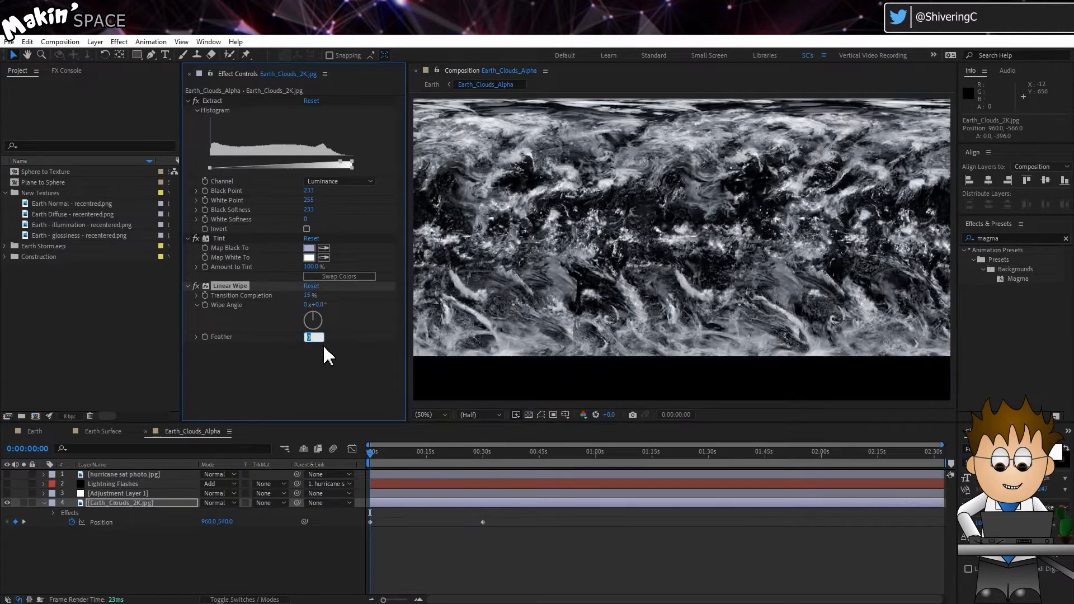
{"action": "type", "text": "100"}
{"action": "key", "text": "Return"}
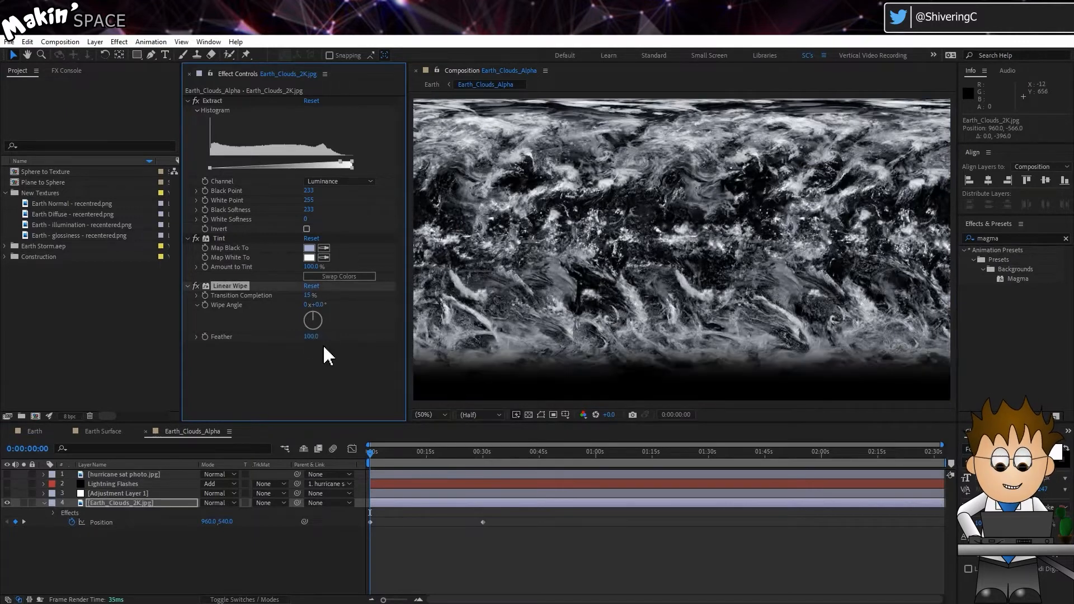
Create a new adjustment layer and place it above all other layers in Earth_Clouds_Alpha.
{"action": "left_click", "coordinate": [133, 502]}
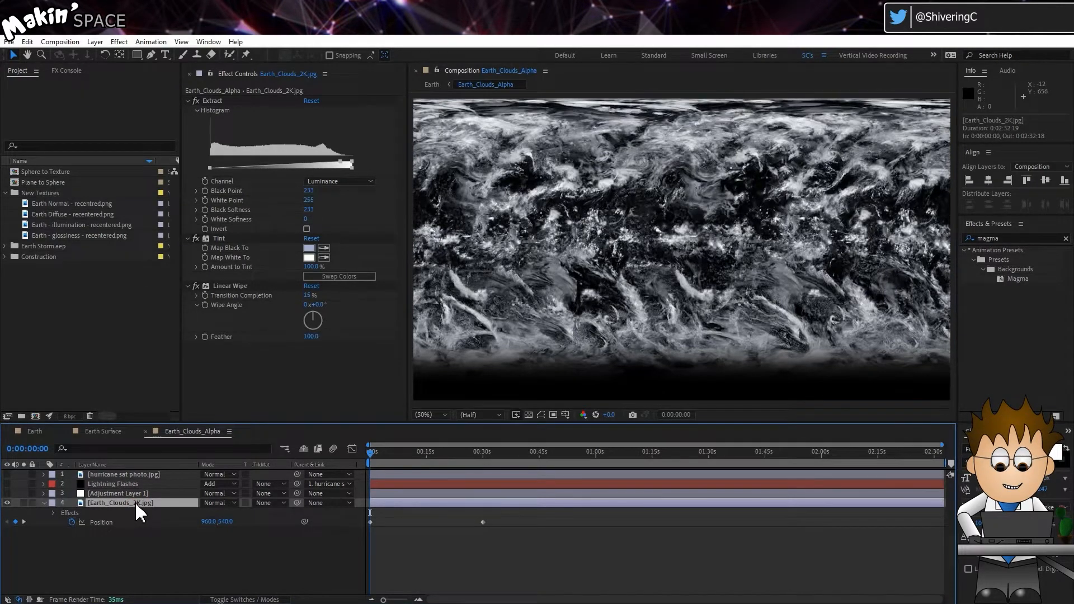
{"action": "left_click", "coordinate": [96, 42]}
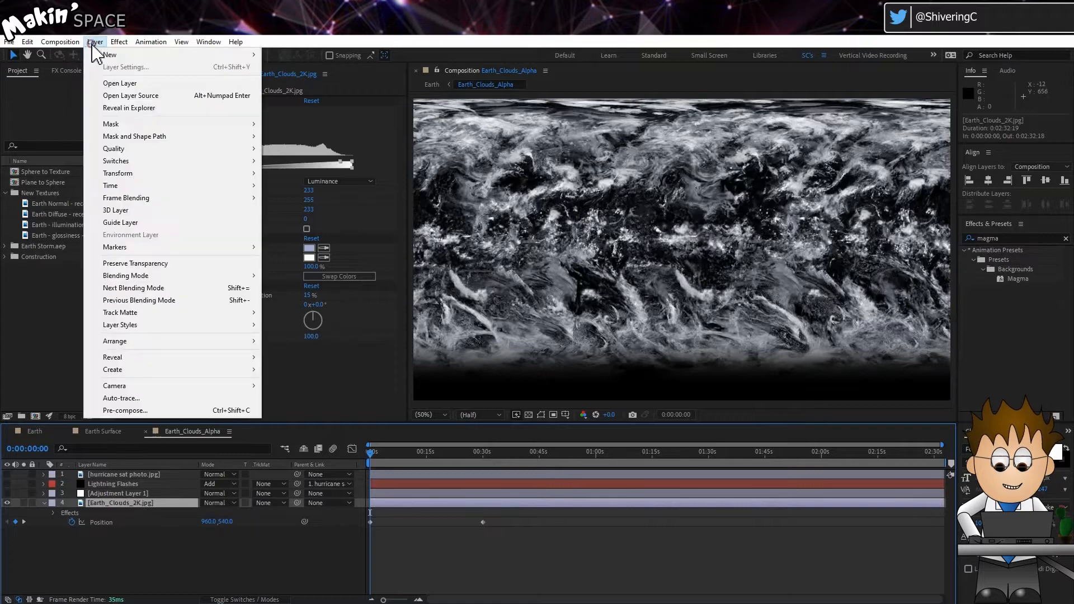
{"action": "left_click", "coordinate": [95, 55]}
{"action": "left_click", "coordinate": [314, 129]}
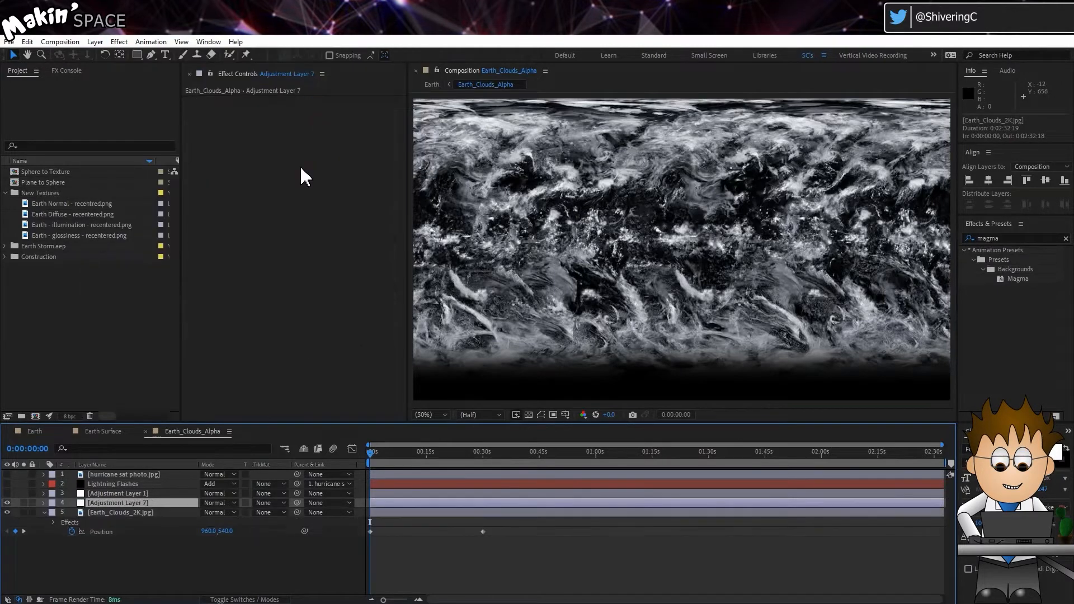
{"action": "left_click_drag", "start_coordinate": [125, 498], "coordinate": [124, 472]}
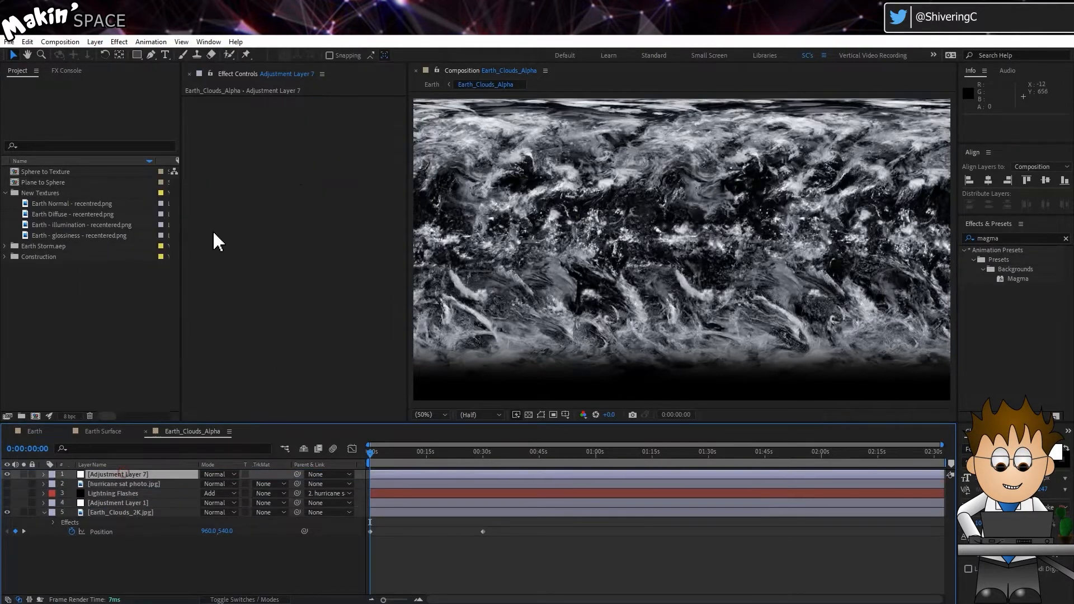
Apply a Linear Wipe to the new adjustment layer and set its transition completion to 2%.
{"action": "left_click", "coordinate": [120, 42]}
{"action": "mouse_move", "coordinate": [190, 404]}
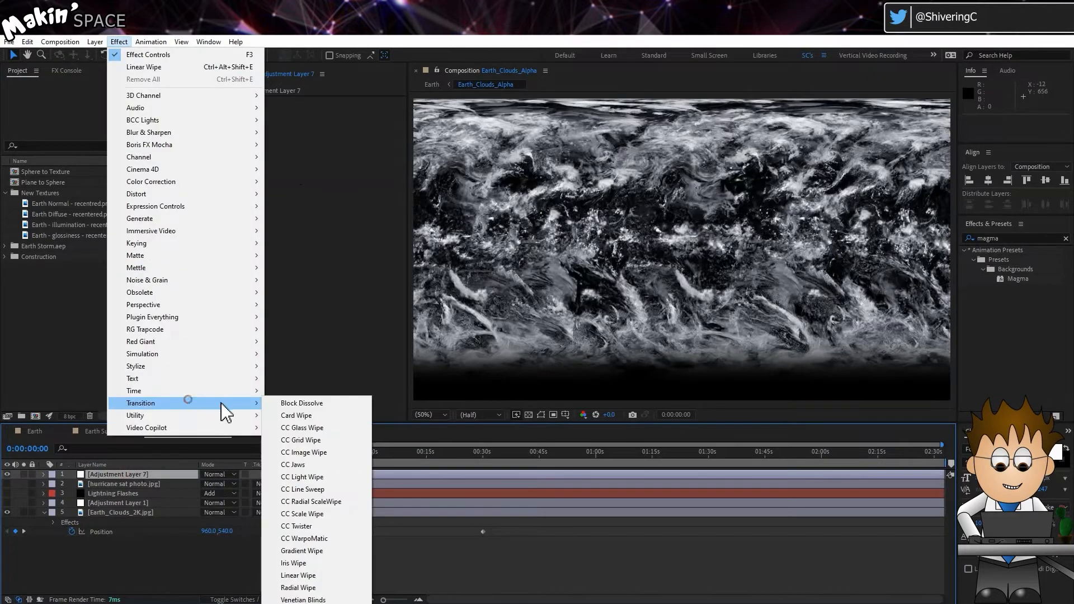
{"action": "left_click", "coordinate": [309, 577]}
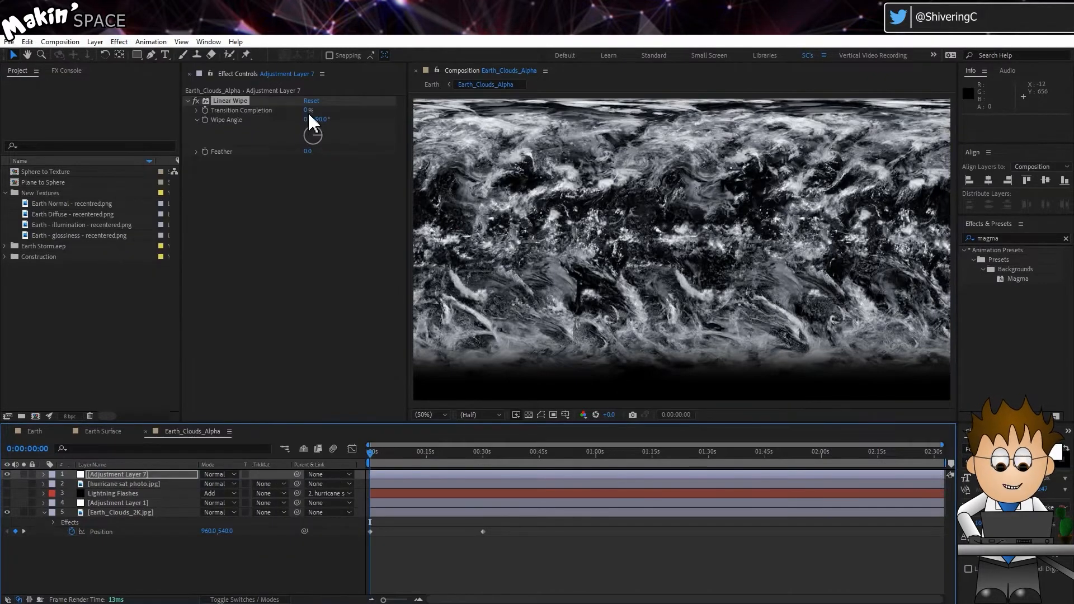
{"action": "left_click", "coordinate": [307, 111]}
{"action": "type", "text": "2"}
{"action": "key", "text": "Return"}
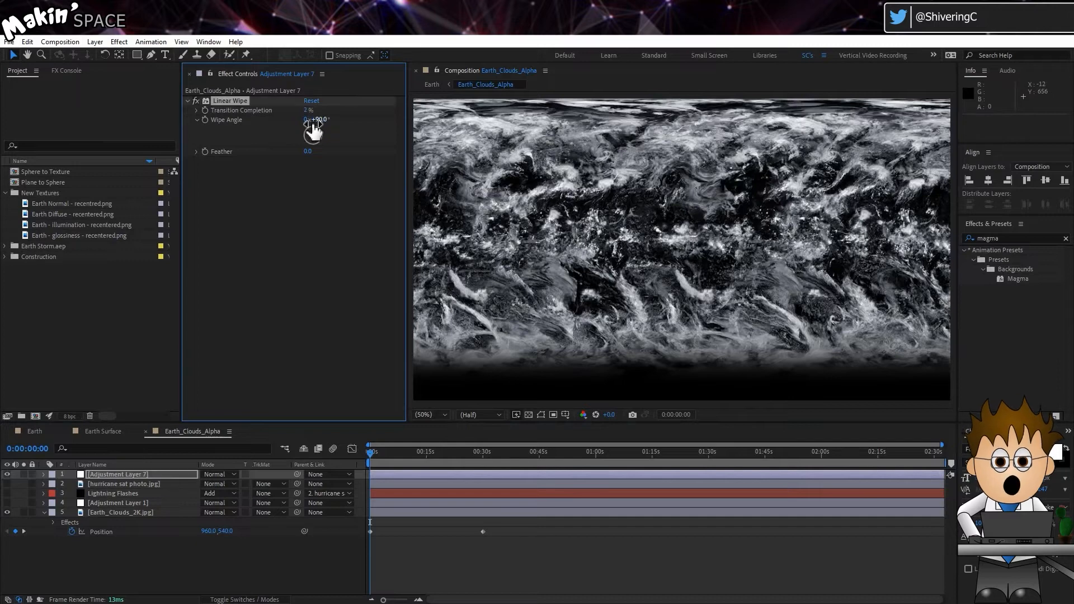
Set the adjustment layer's Linear Wipe angle to 180° and feather to 20, and check the animation.
{"action": "type", "text": "180"}
{"action": "key", "text": "Return"}
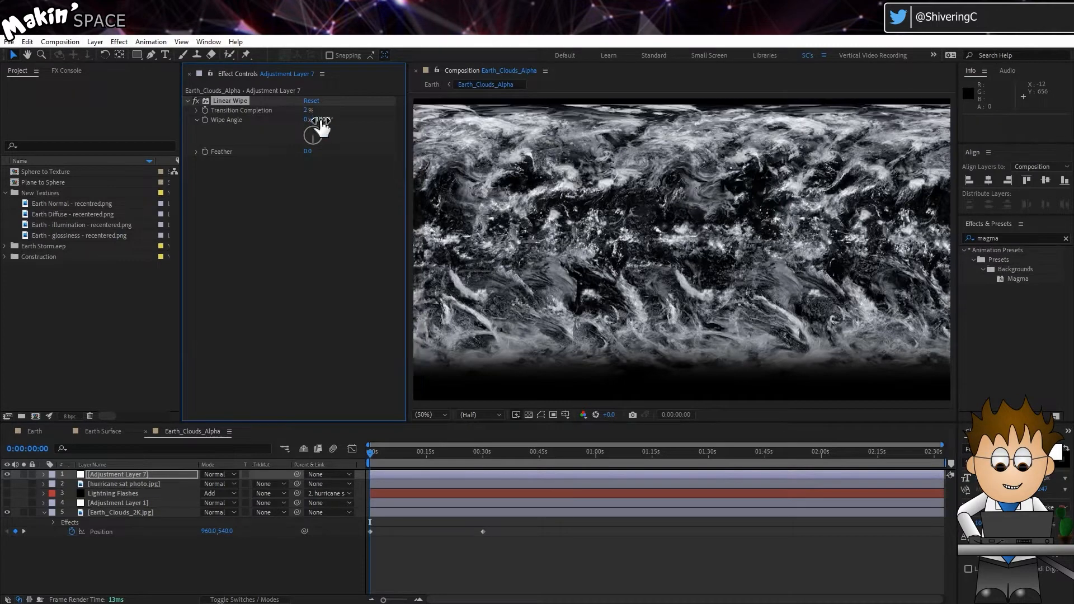
{"action": "left_click", "coordinate": [309, 151]}
{"action": "type", "text": "20"}
{"action": "key", "text": "Return"}
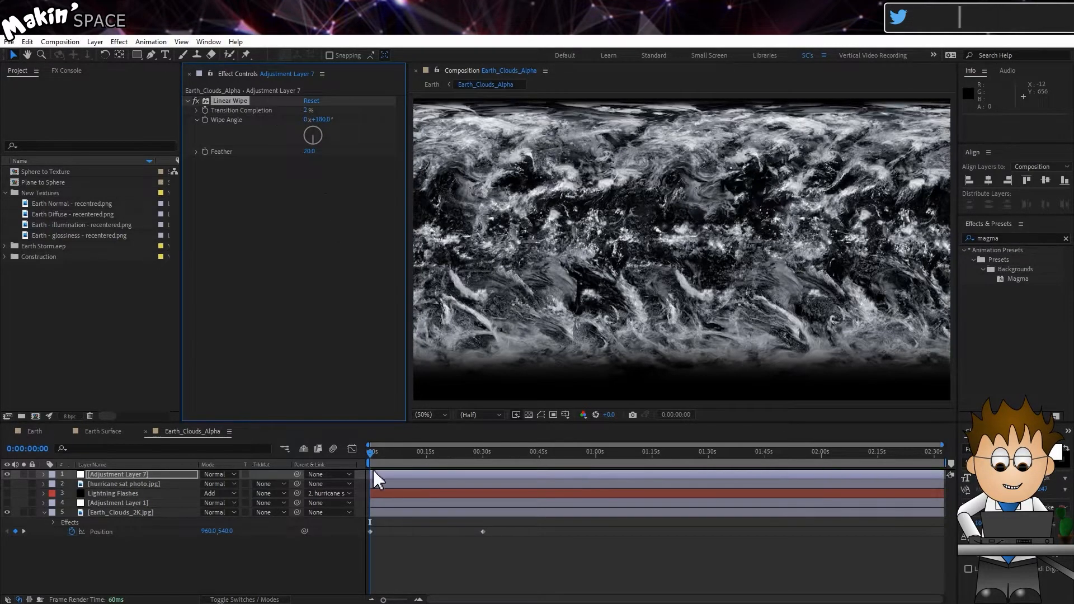
{"action": "mouse_move", "coordinate": [378, 456]}
{"action": "left_mouse_down"}
{"action": "mouse_move", "coordinate": [437, 461]}
{"action": "mouse_move", "coordinate": [364, 458]}
{"action": "left_mouse_up"}
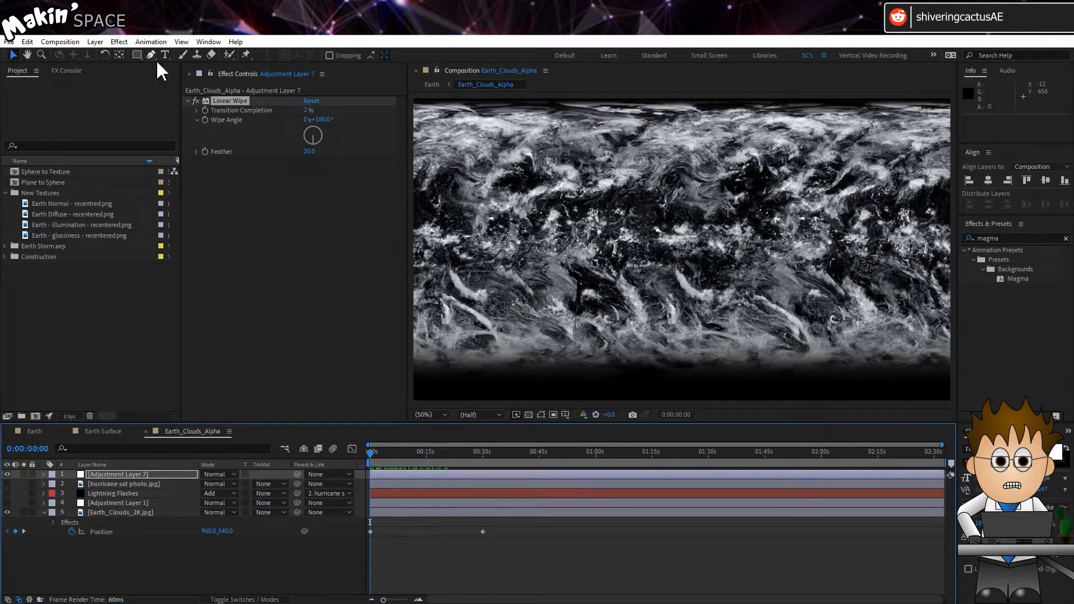
Add the CC Bender effect to the adjustment layer with an amount of 14.
{"action": "left_click", "coordinate": [120, 43]}
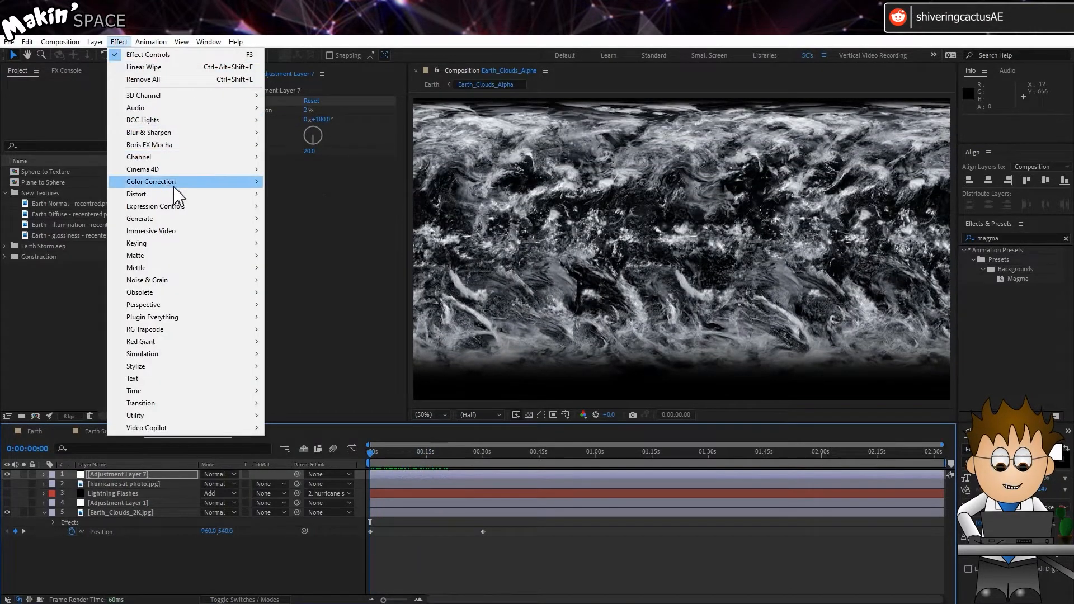
{"action": "mouse_move", "coordinate": [173, 194]}
{"action": "left_click", "coordinate": [333, 214]}
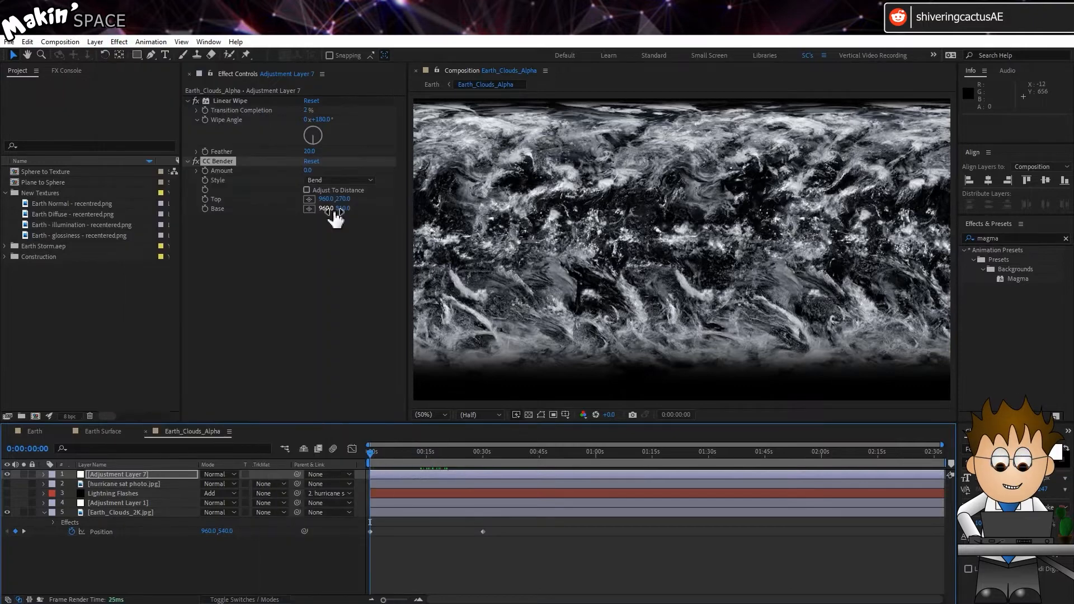
{"action": "left_click", "coordinate": [310, 169]}
{"action": "type", "text": "14"}
{"action": "key", "text": "Return"}
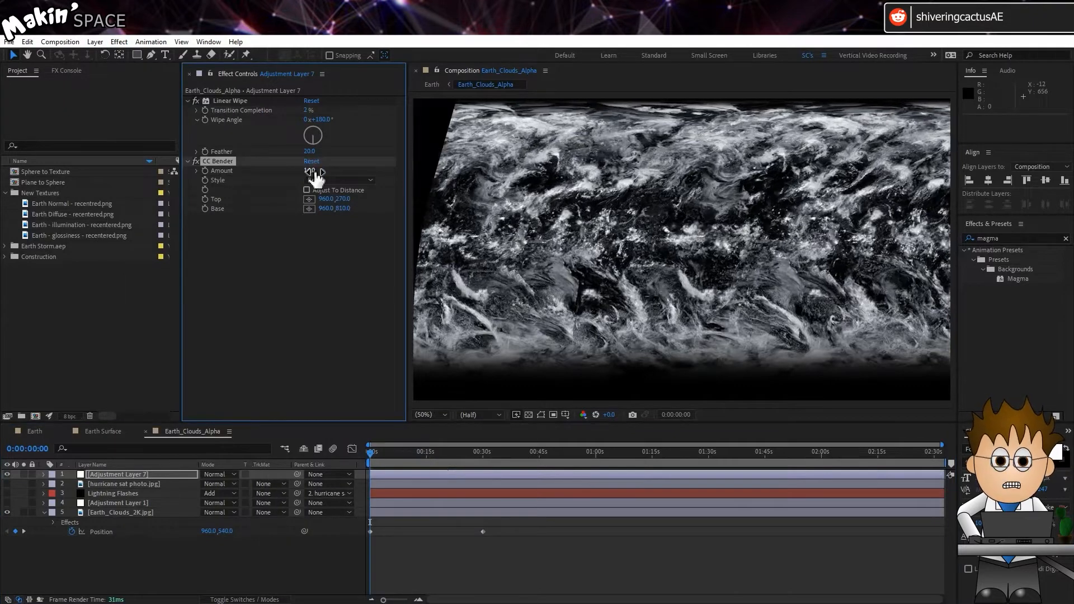
Set CC Bender's Top point to 1000, 0 and its Base point to 1000, 150.
{"action": "left_click", "coordinate": [348, 199]}
{"action": "type", "text": "0"}
{"action": "left_click", "coordinate": [337, 216]}
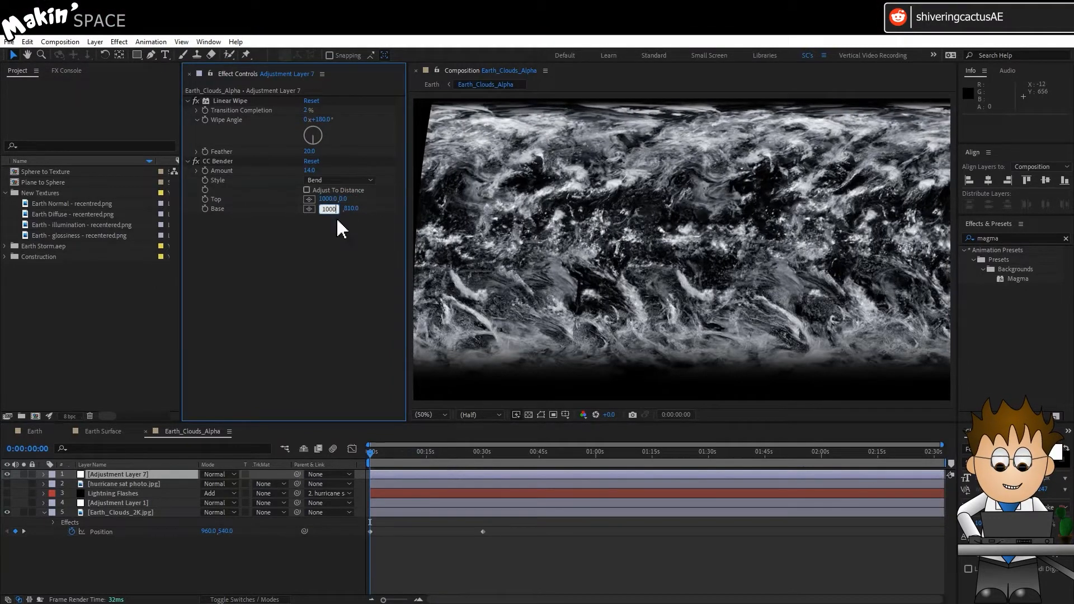
{"action": "left_click", "coordinate": [347, 208]}
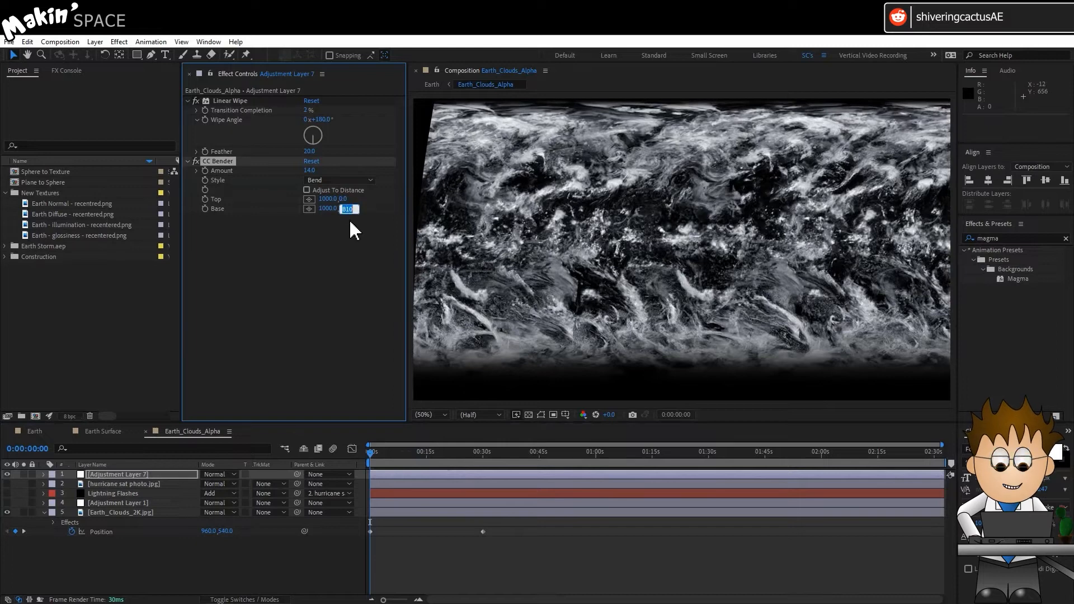
{"action": "type", "text": "150"}
{"action": "key", "text": "Return"}
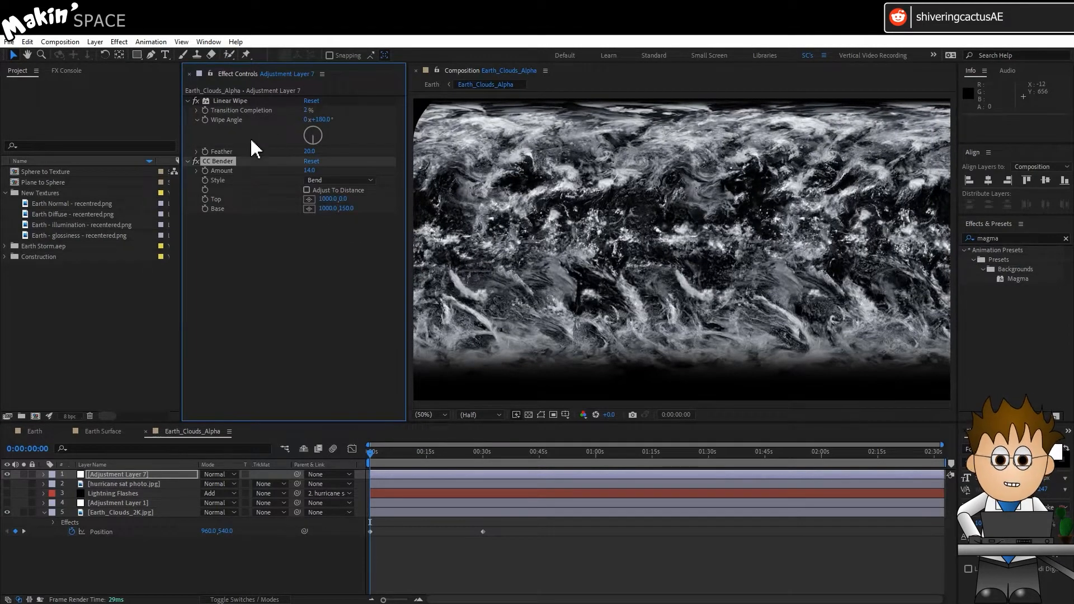
Keyframe CC Bender's Amount at the start of the timeline and at 0:00:14:18, keeping 14 for both.
{"action": "left_click", "coordinate": [206, 170]}
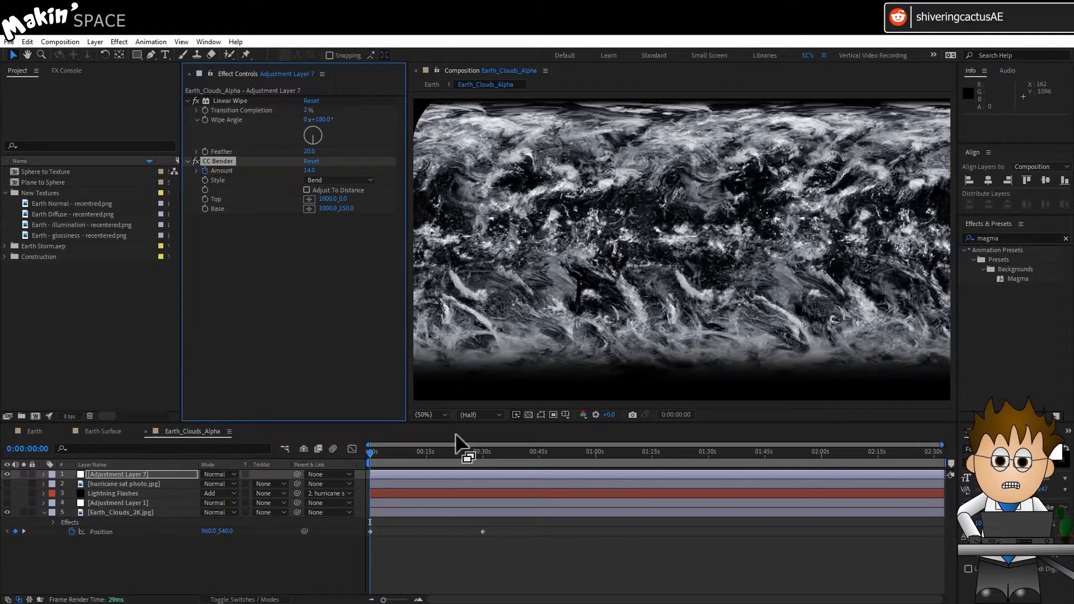
{"action": "left_click", "coordinate": [426, 452]}
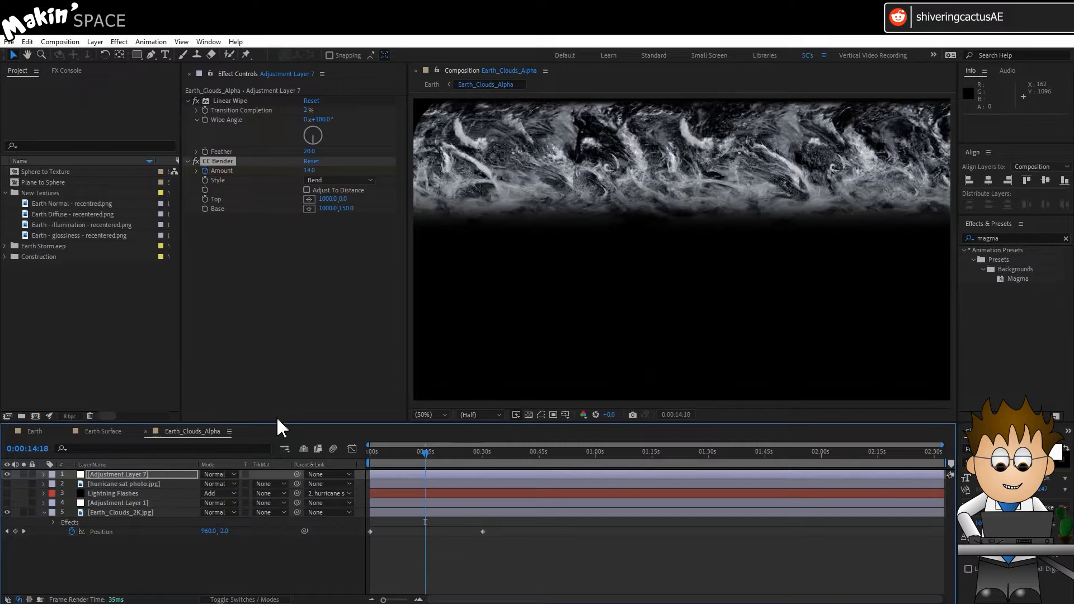
{"action": "key", "text": "u"}
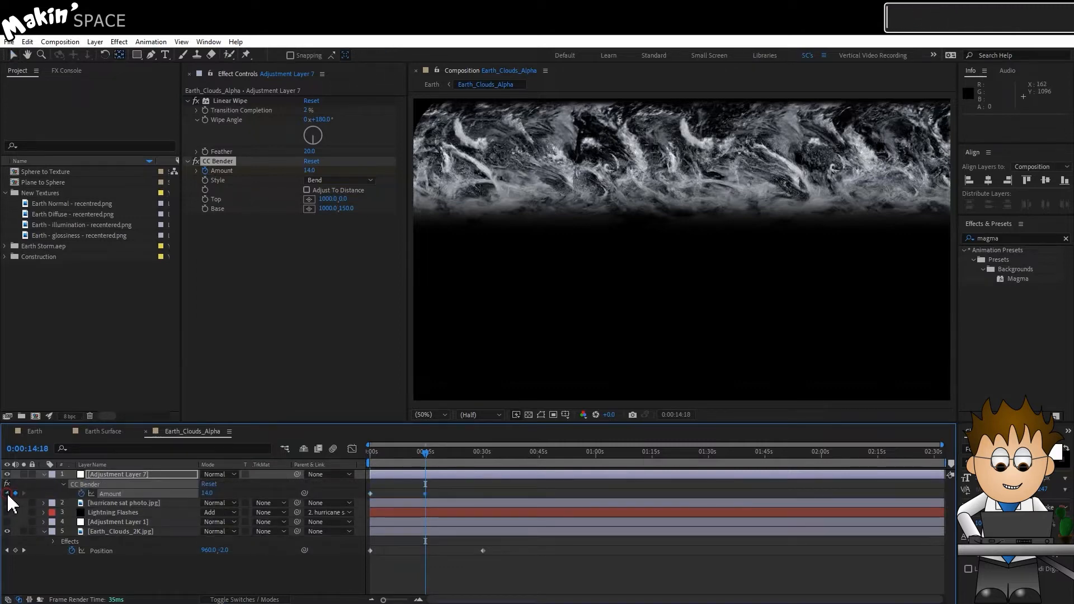
Change the first CC Bender Amount keyframe to 0 and check the bend up to 0:00:14:18.
{"action": "left_click", "coordinate": [7, 494]}
{"action": "left_click", "coordinate": [207, 494]}
{"action": "type", "text": "0"}
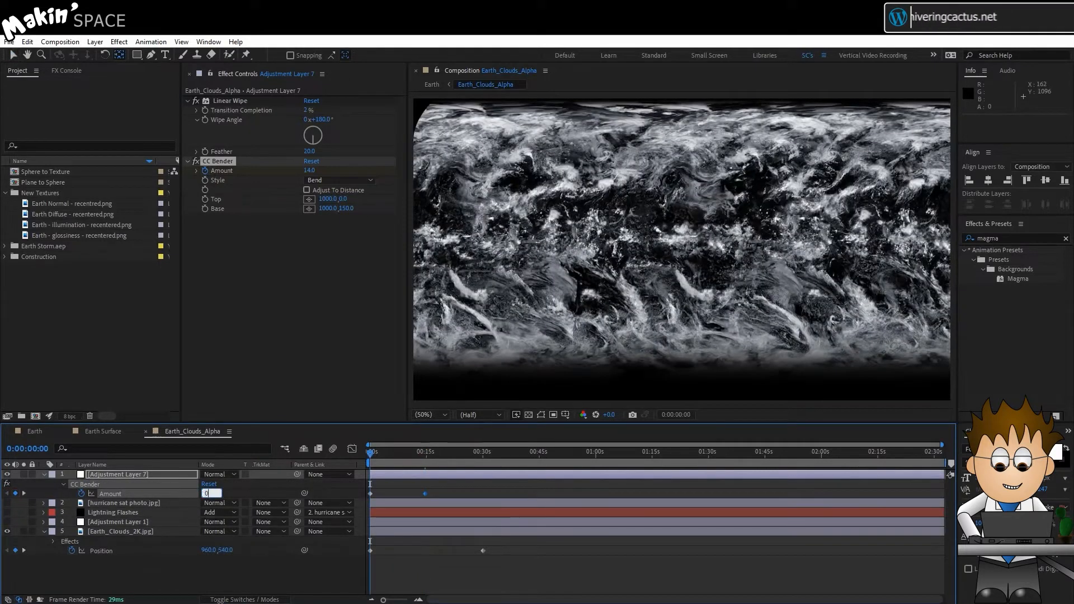
{"action": "key", "text": "Return"}
{"action": "left_click_drag", "start_coordinate": [364, 459], "coordinate": [421, 466]}
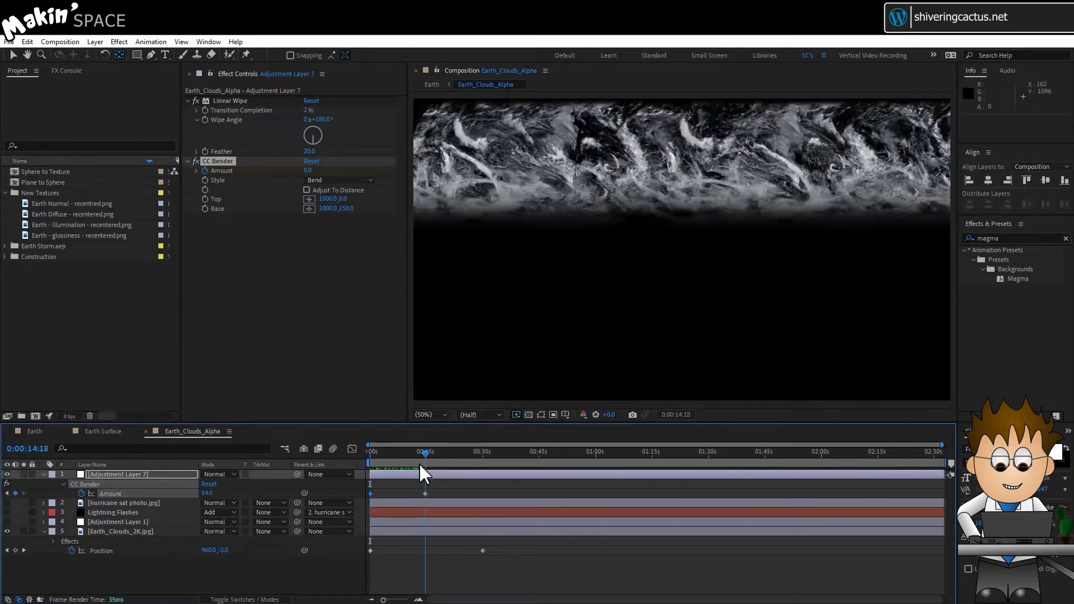
Add the CC RepeTile effect to the Earth_Clouds_2K.jpg layer and increase its Expand Left value.
{"action": "left_click", "coordinate": [131, 533]}
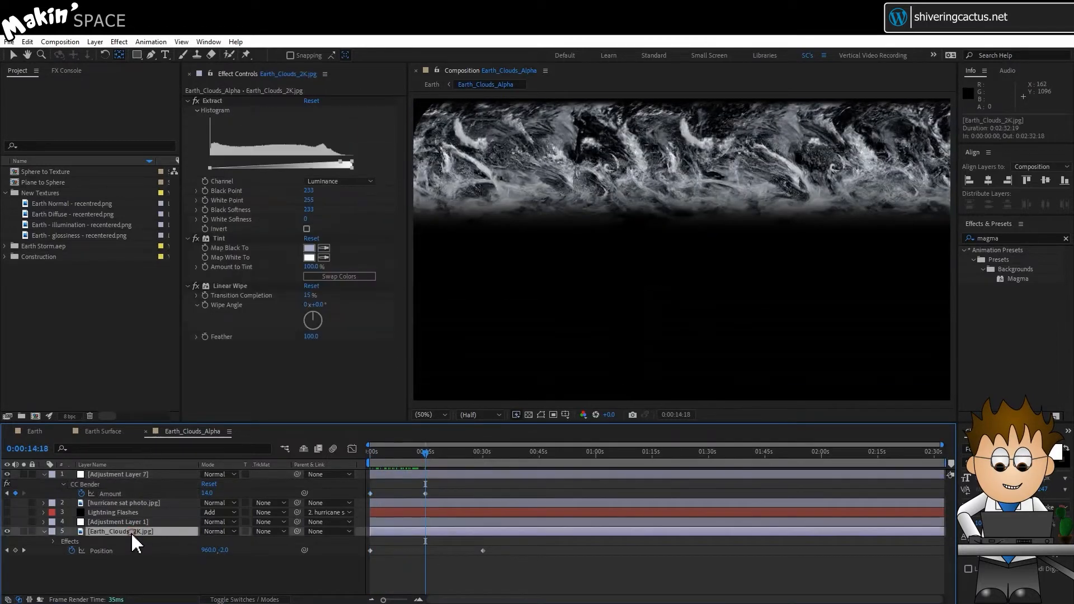
{"action": "left_click", "coordinate": [119, 41]}
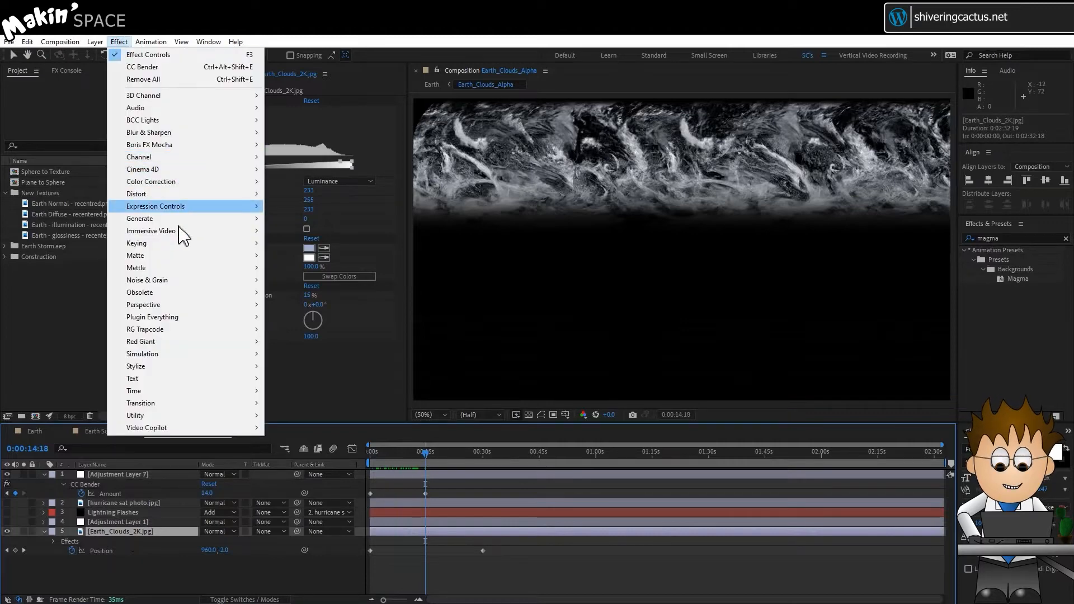
{"action": "left_click", "coordinate": [186, 365]}
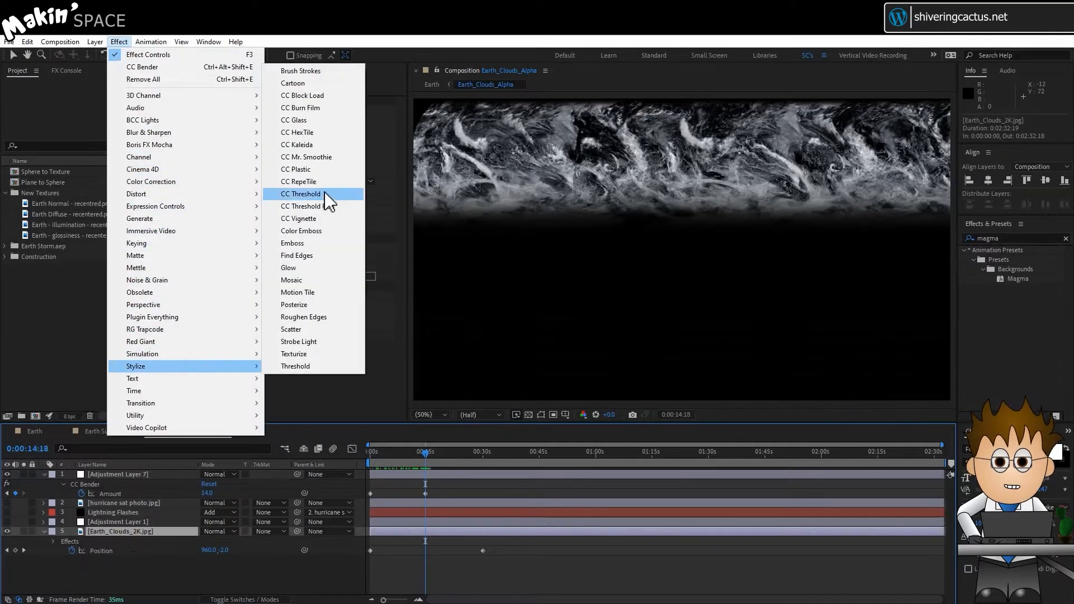
{"action": "left_click", "coordinate": [327, 204]}
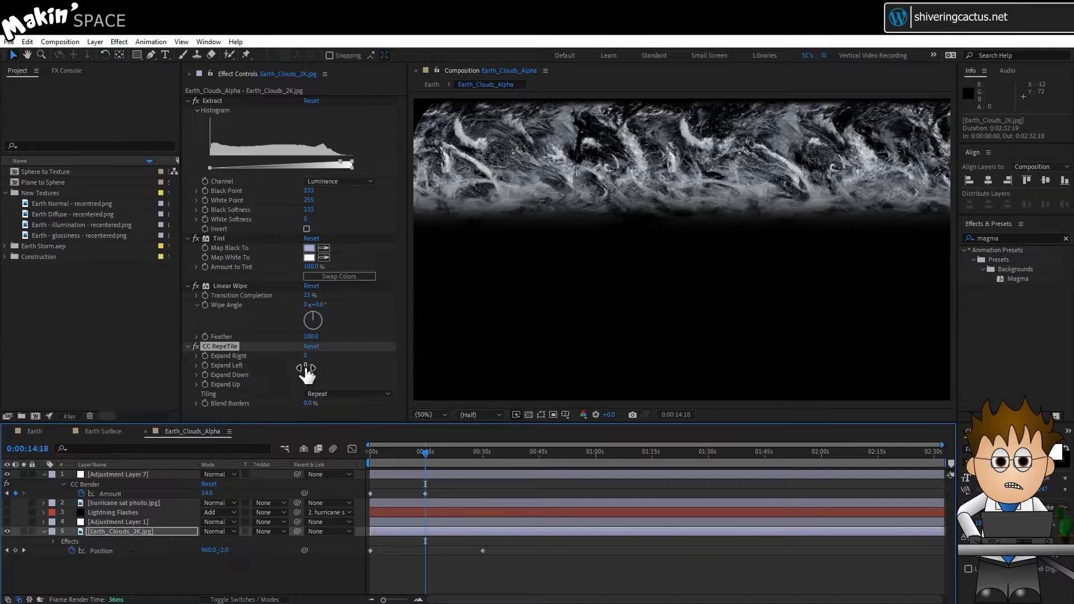
{"action": "left_click_drag", "start_coordinate": [304, 369], "coordinate": [359, 381]}
Check the cloud motion in the Earth composition up to 0:00:23:13 and collapse the ORB - Clouds layer's properties.
{"action": "left_click", "coordinate": [24, 435]}
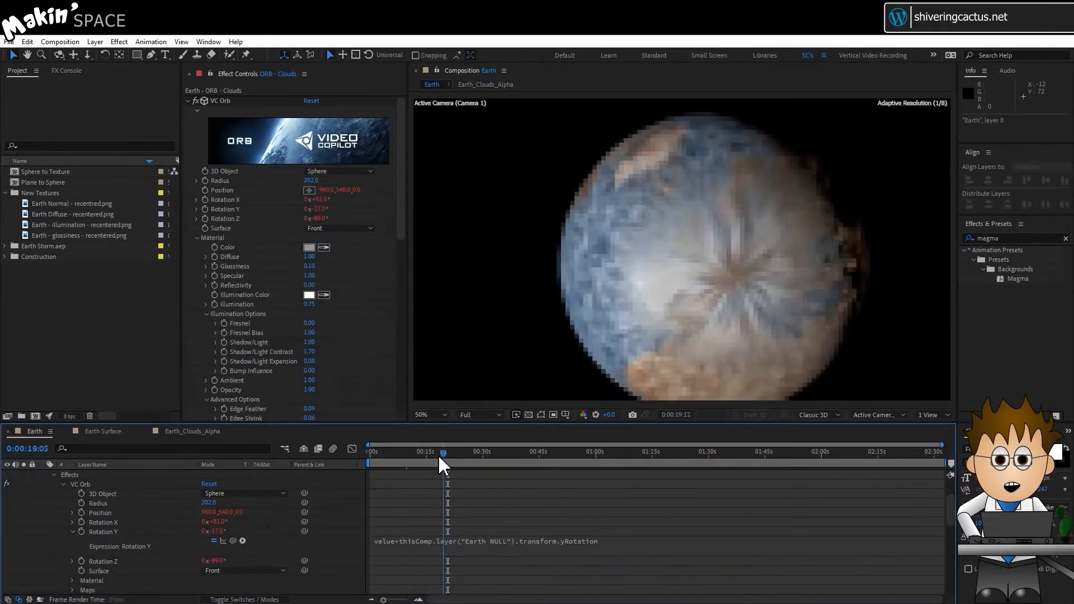
{"action": "mouse_move", "coordinate": [438, 454]}
{"action": "left_mouse_down"}
{"action": "mouse_move", "coordinate": [475, 455]}
{"action": "mouse_move", "coordinate": [458, 455]}
{"action": "left_mouse_up"}
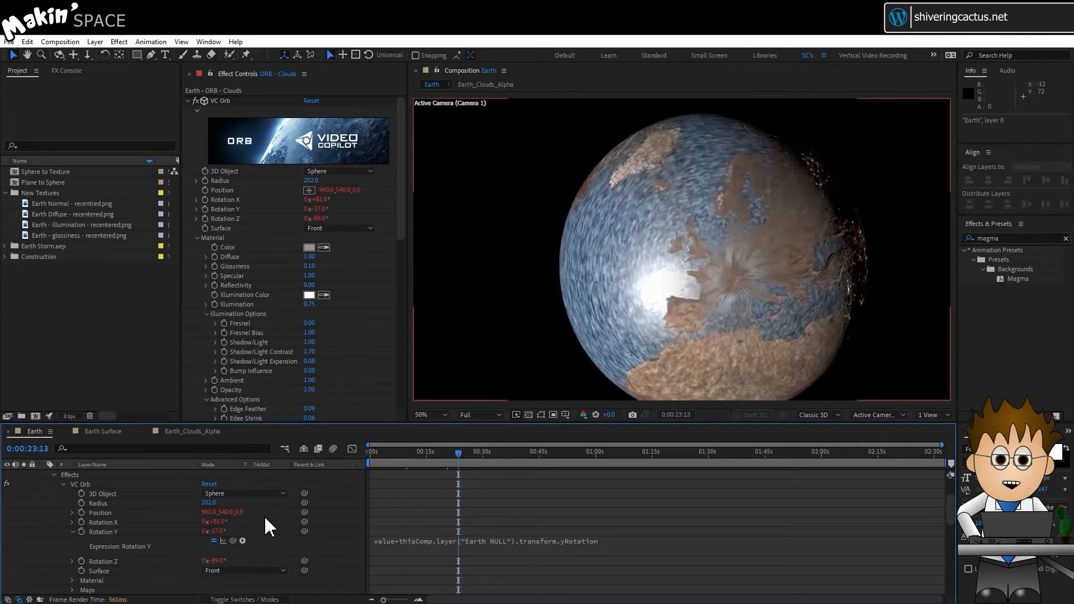
{"action": "scroll", "coordinate": [264, 515], "scroll_direction": "up", "scroll_amount": 3}
{"action": "left_click", "coordinate": [115, 521]}
{"action": "left_click", "coordinate": [44, 522]}
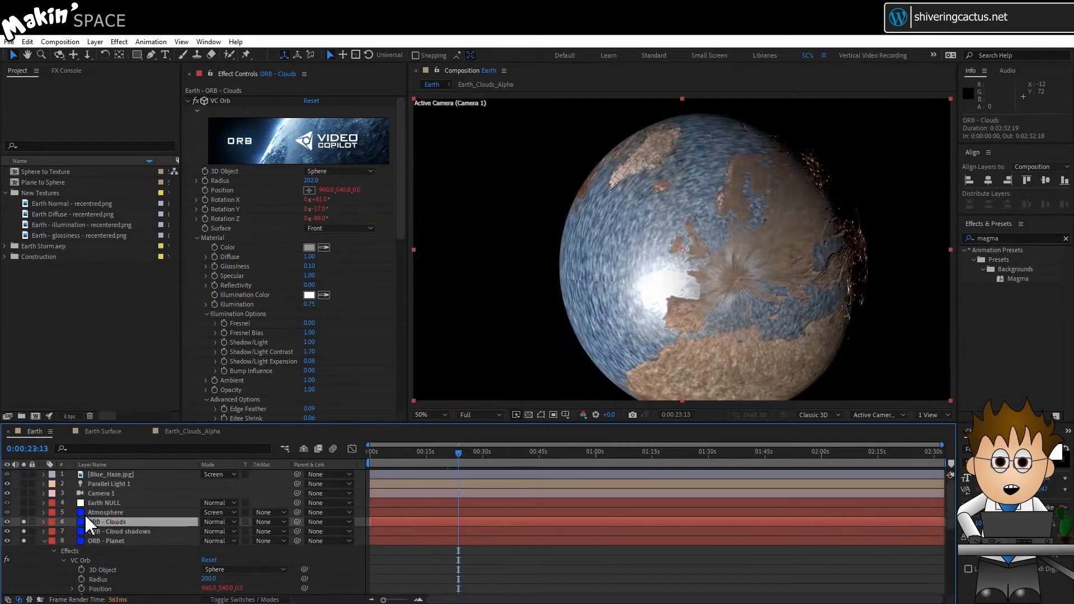
Solo the Atmosphere layer along with the planet layers and keyframe its Opacity at 100% at 0:00:19:22.
{"action": "left_click", "coordinate": [105, 512]}
{"action": "left_click", "coordinate": [24, 513]}
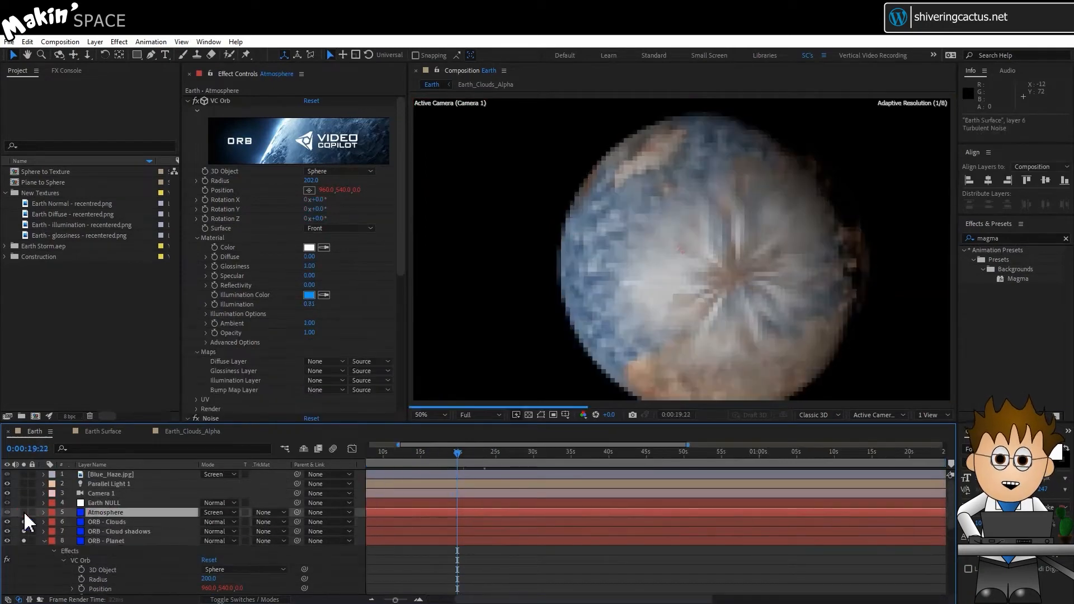
{"action": "key", "text": "t"}
{"action": "left_click", "coordinate": [81, 522]}
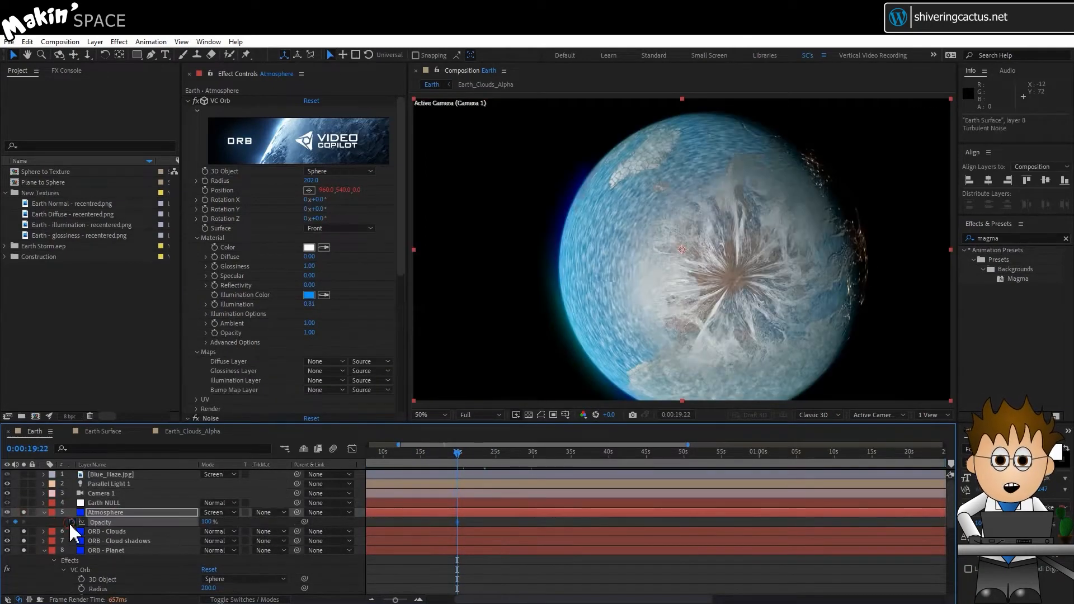
Keyframe the Atmosphere layer's opacity to 0% at 0:00:30:01.
{"action": "left_click_drag", "start_coordinate": [515, 453], "coordinate": [534, 457]}
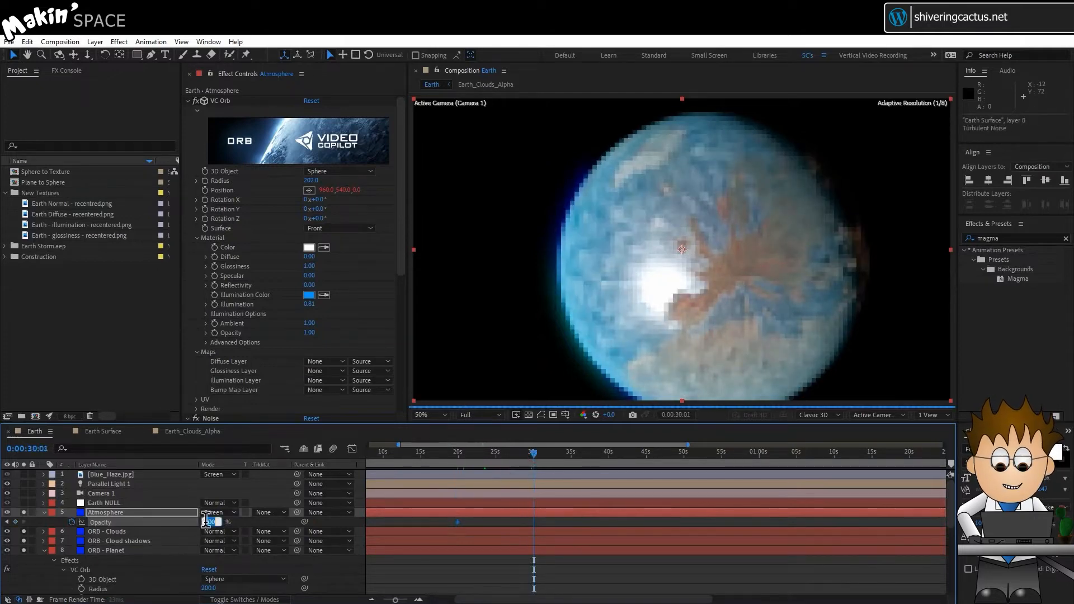
{"action": "type", "text": "0"}
{"action": "key", "text": "Return"}
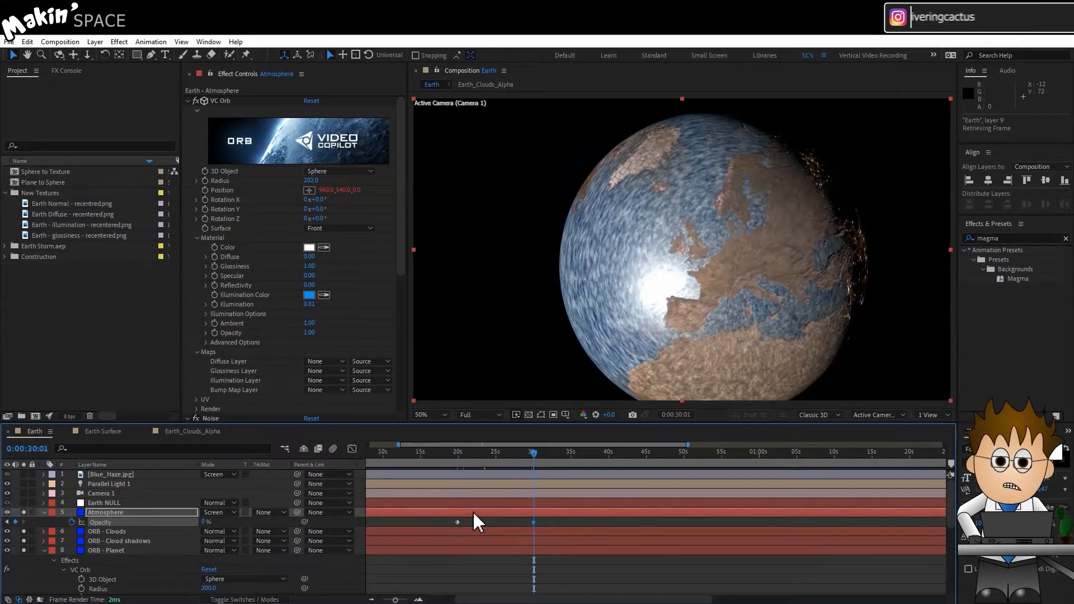
Trim the Atmosphere, ORB - Clouds and ORB - Cloud shadows layers to end at 0:00:30:01, and preview the fade.
{"action": "left_click", "coordinate": [154, 540], "text": "shift"}
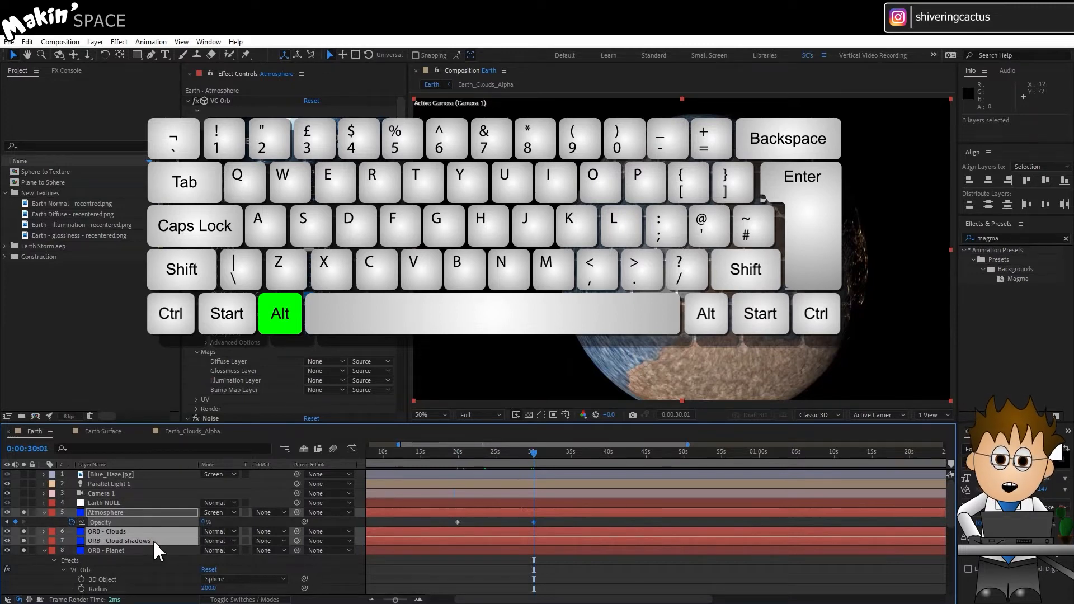
{"action": "key", "text": "alt+bracketright"}
{"action": "left_click", "coordinate": [460, 456]}
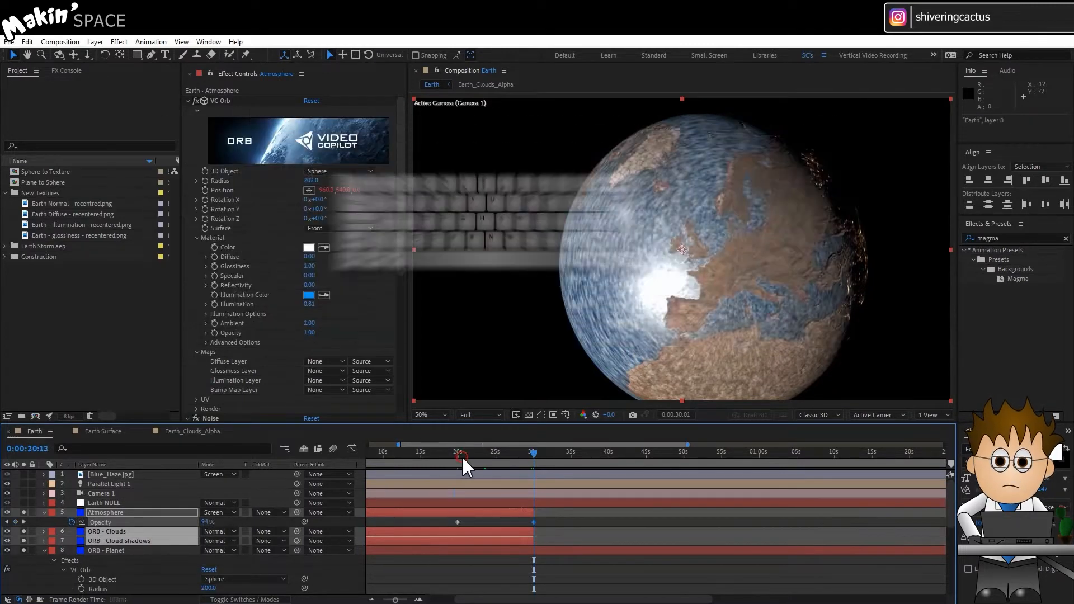
{"action": "left_click_drag", "start_coordinate": [462, 456], "coordinate": [521, 455]}
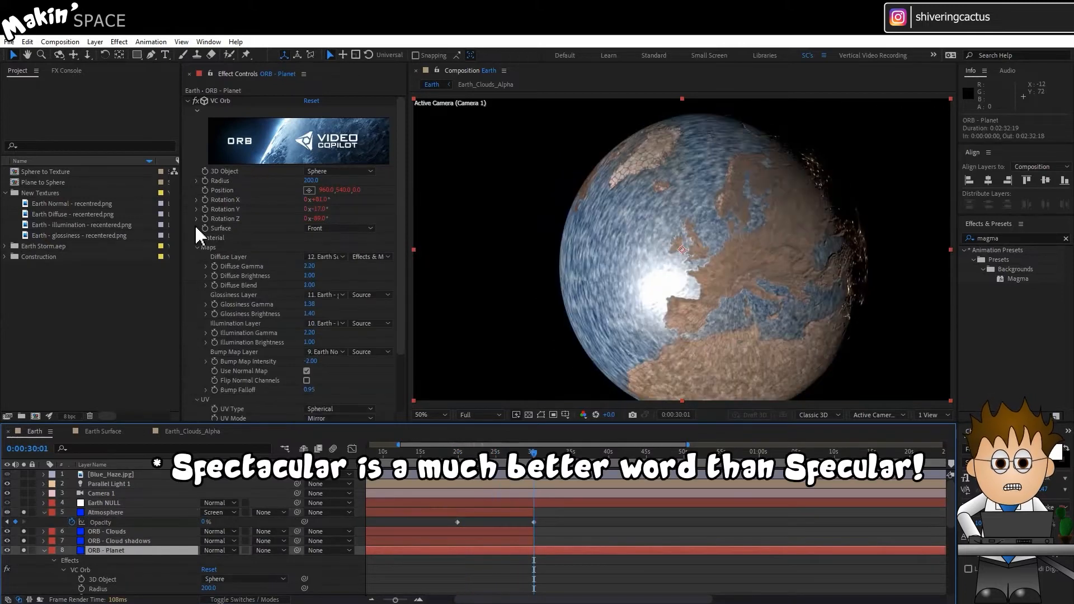
Add Glossiness and Specular keyframes to the ORB - Planet layer at 0:00:30:01 and 0:00:19:22.
{"action": "left_click", "coordinate": [195, 236]}
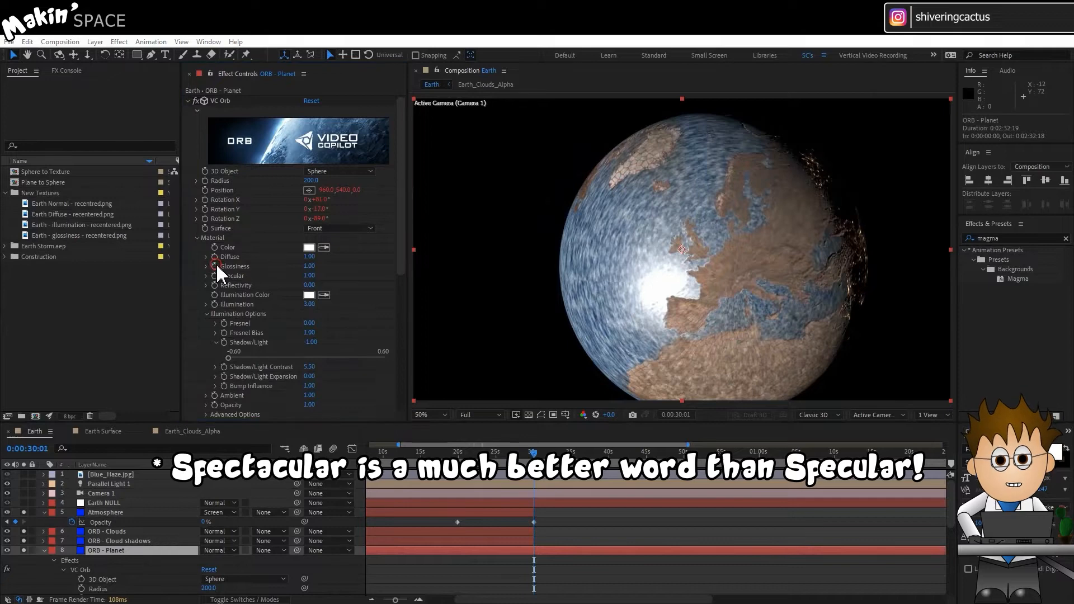
{"action": "left_click", "coordinate": [215, 266]}
{"action": "left_click", "coordinate": [215, 276]}
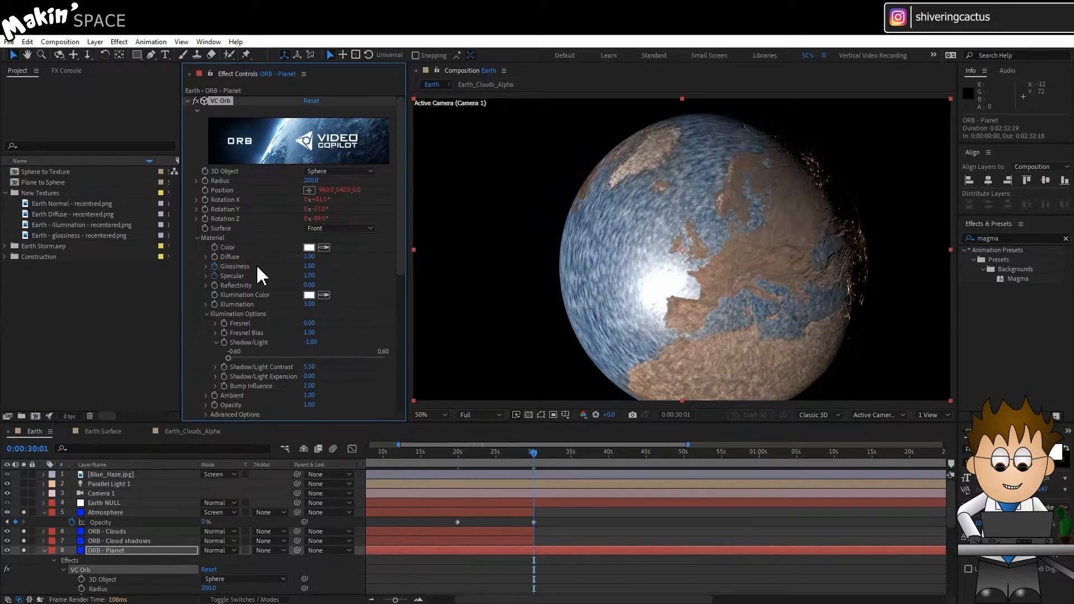
{"action": "left_click_drag", "start_coordinate": [533, 455], "coordinate": [458, 456]}
{"action": "key", "text": "u"}
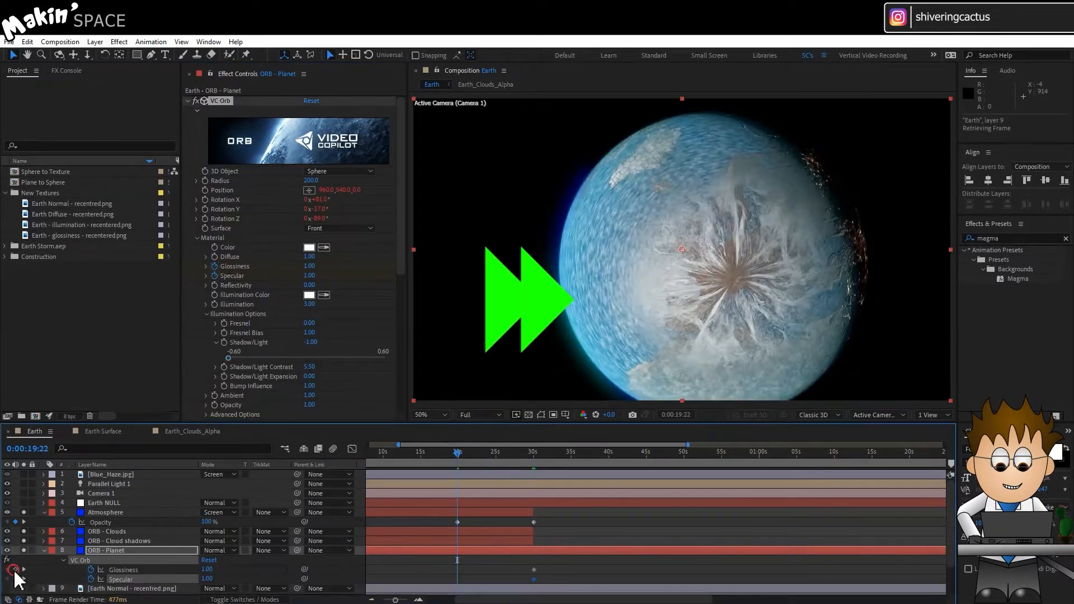
{"action": "scroll", "coordinate": [19, 576], "scroll_direction": "down", "scroll_amount": 1}
{"action": "left_click", "coordinate": [15, 541]}
{"action": "left_click", "coordinate": [16, 551]}
Set the ORB - Planet layer's Glossiness and Specular to 0 at the 0:00:30:01 keyframes.
{"action": "left_click", "coordinate": [24, 550]}
{"action": "left_click", "coordinate": [207, 541]}
{"action": "type", "text": "0"}
{"action": "left_click", "coordinate": [207, 550]}
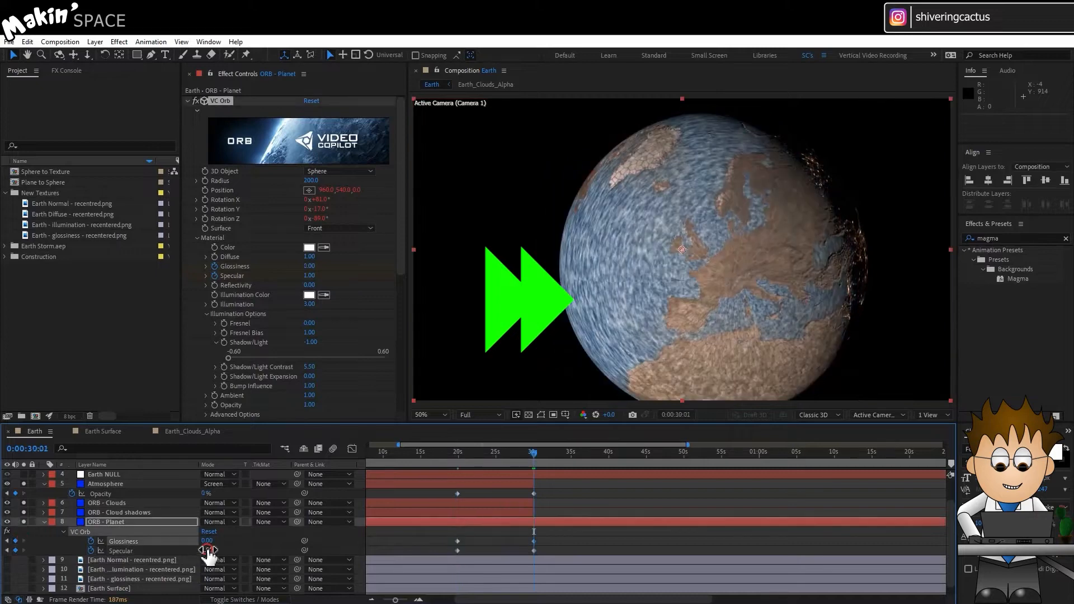
{"action": "type", "text": "0"}
{"action": "left_click", "coordinate": [458, 458]}
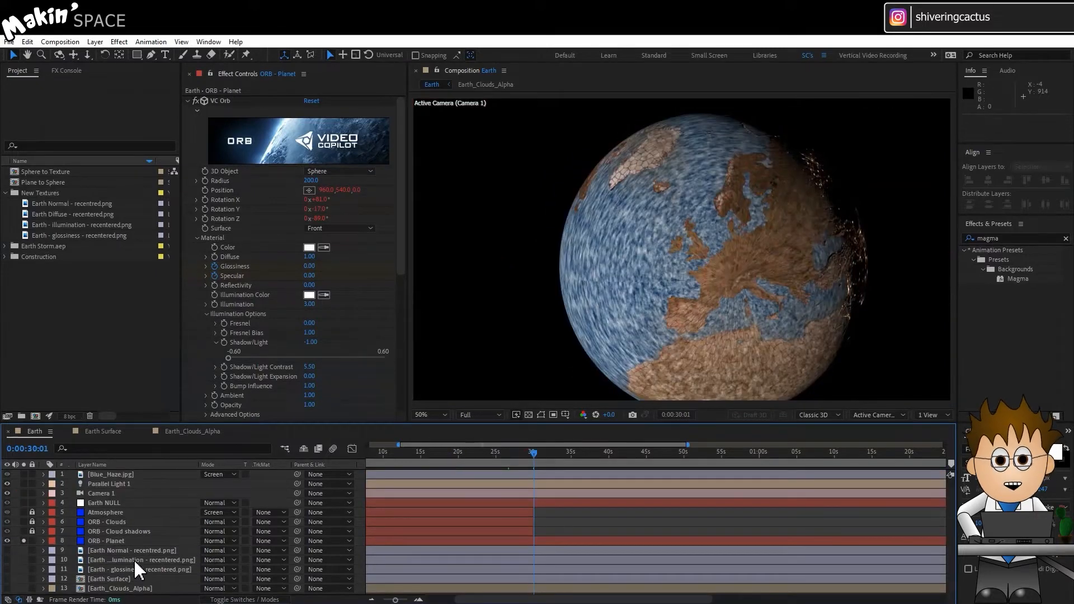
Pre-compose the Earth illumination texture layer, leaving all attributes in the Earth composition.
{"action": "left_click", "coordinate": [135, 562]}
{"action": "right_click", "coordinate": [115, 566]}
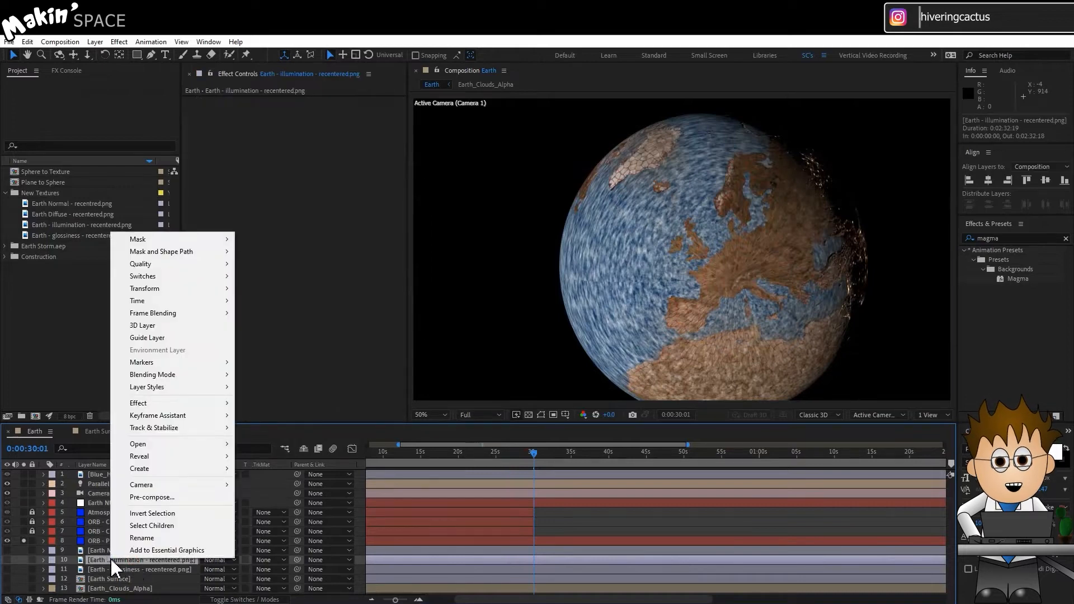
{"action": "left_click", "coordinate": [185, 500]}
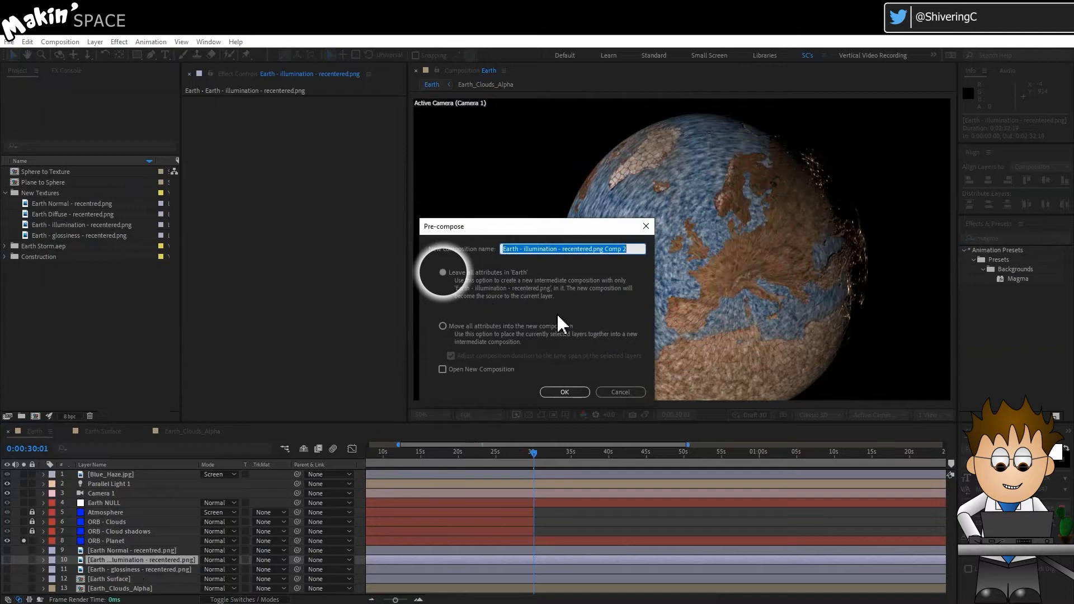
{"action": "left_click", "coordinate": [561, 392]}
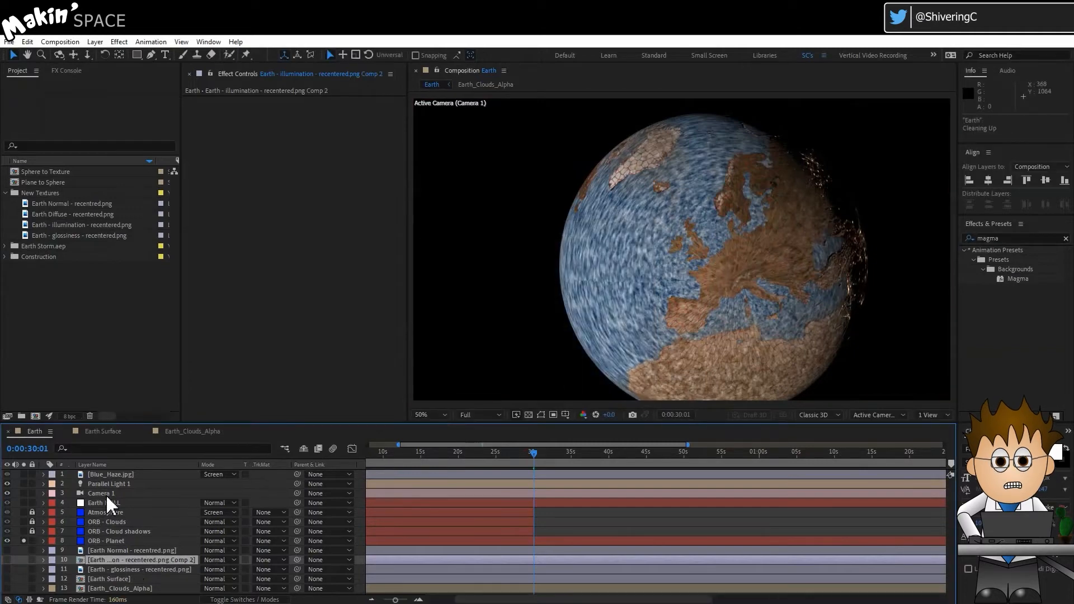
Inside the illumination pre-comp, set the illumination texture's track matte to Alpha Inverted Matte "Cracks" and scrub the result.
{"action": "double_click", "coordinate": [110, 559]}
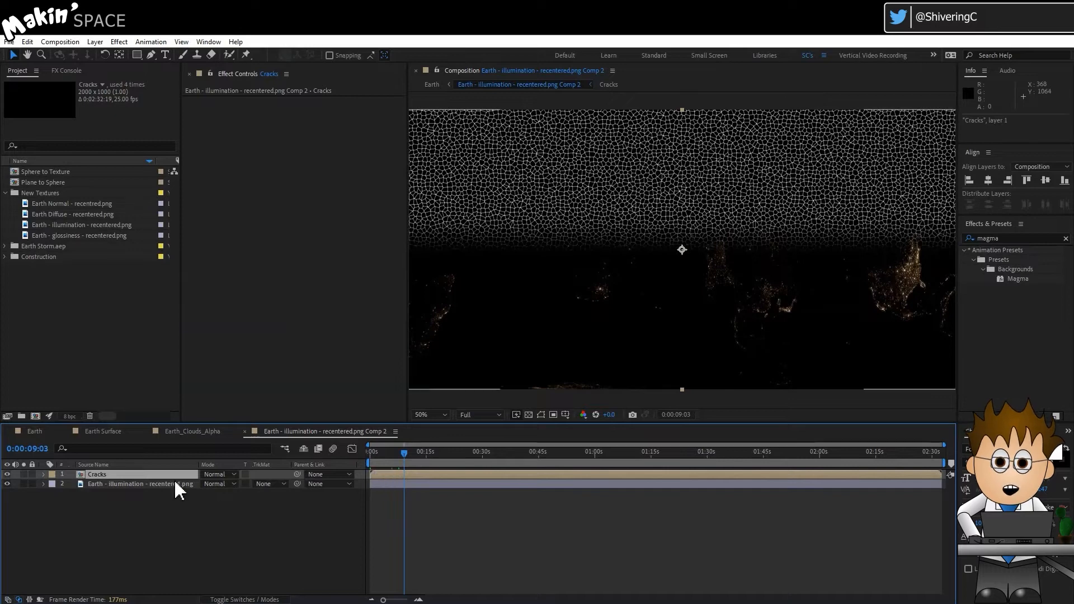
{"action": "left_click", "coordinate": [275, 484]}
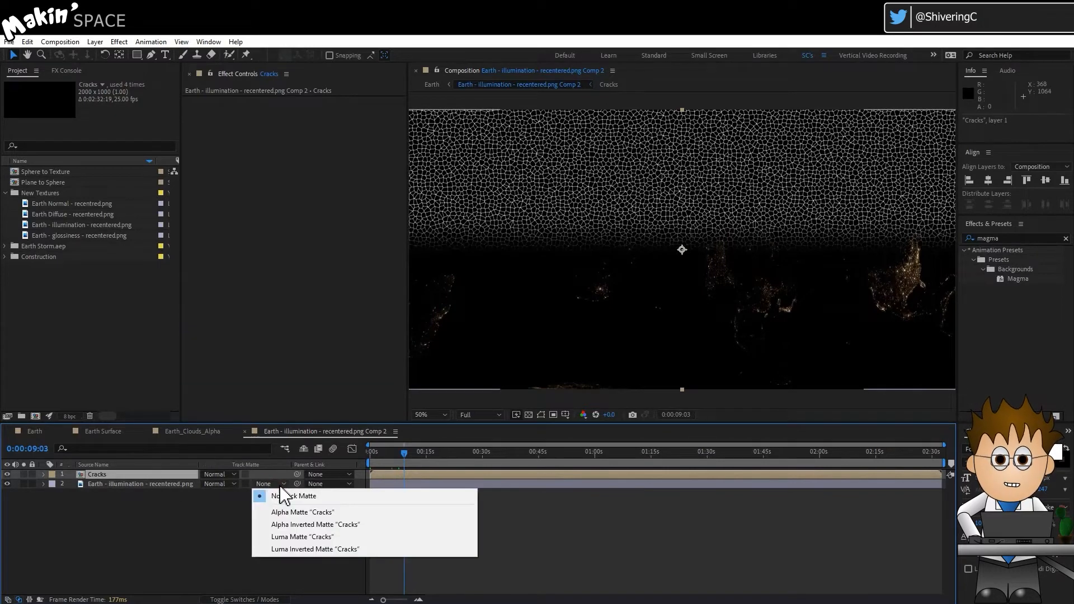
{"action": "left_click", "coordinate": [358, 525]}
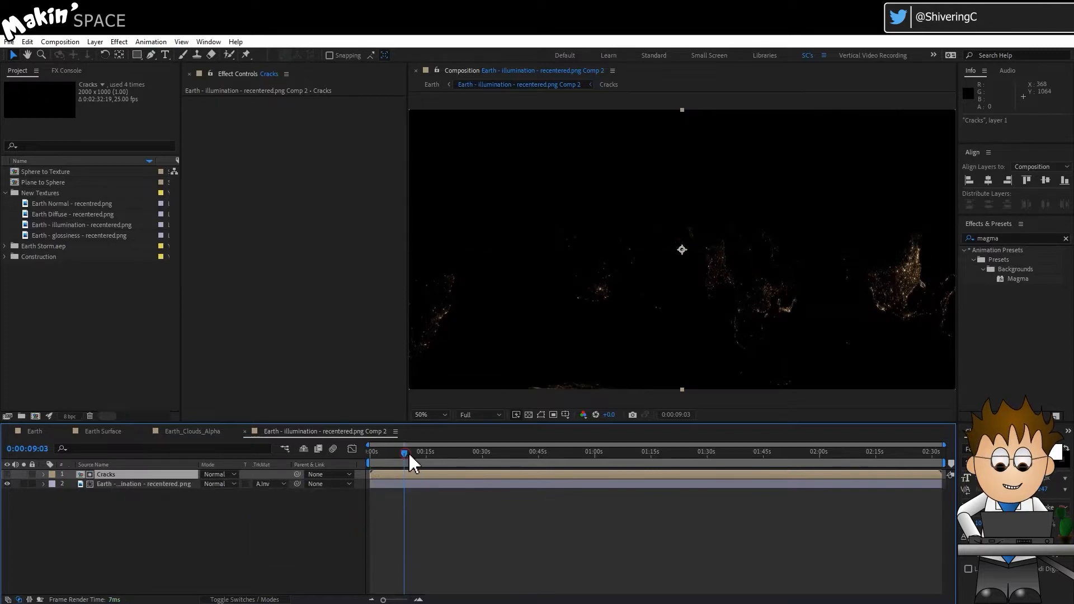
{"action": "mouse_move", "coordinate": [408, 452]}
{"action": "left_mouse_down"}
{"action": "mouse_move", "coordinate": [452, 458]}
{"action": "mouse_move", "coordinate": [409, 458]}
{"action": "left_mouse_up"}
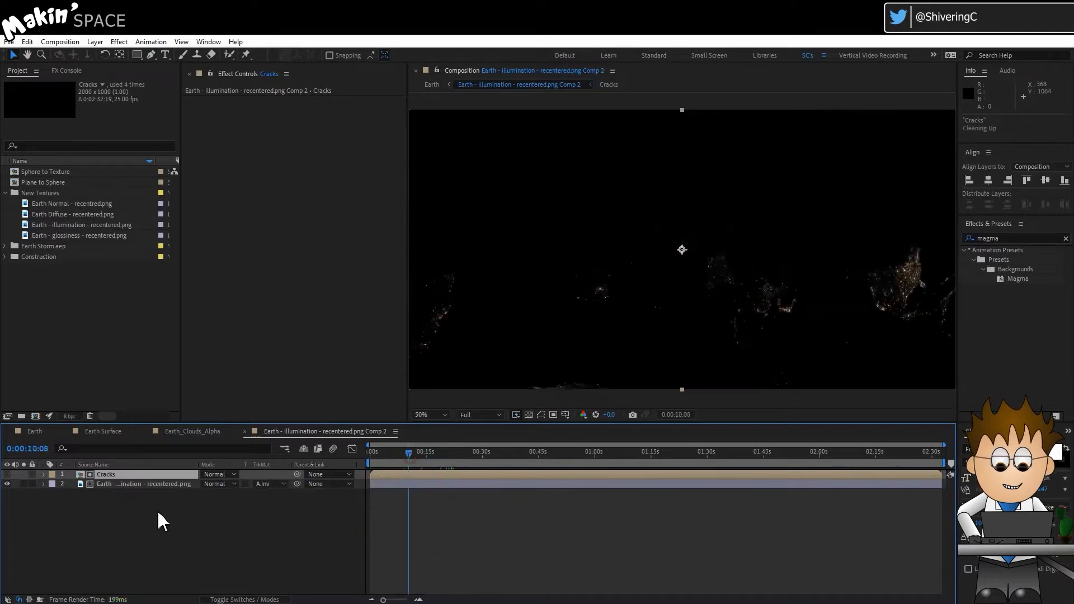
{"action": "left_click", "coordinate": [151, 514]}
Copy the Lava layer from the Earth Surface composition into the illumination pre-comp at its first frame.
{"action": "left_click", "coordinate": [105, 433]}
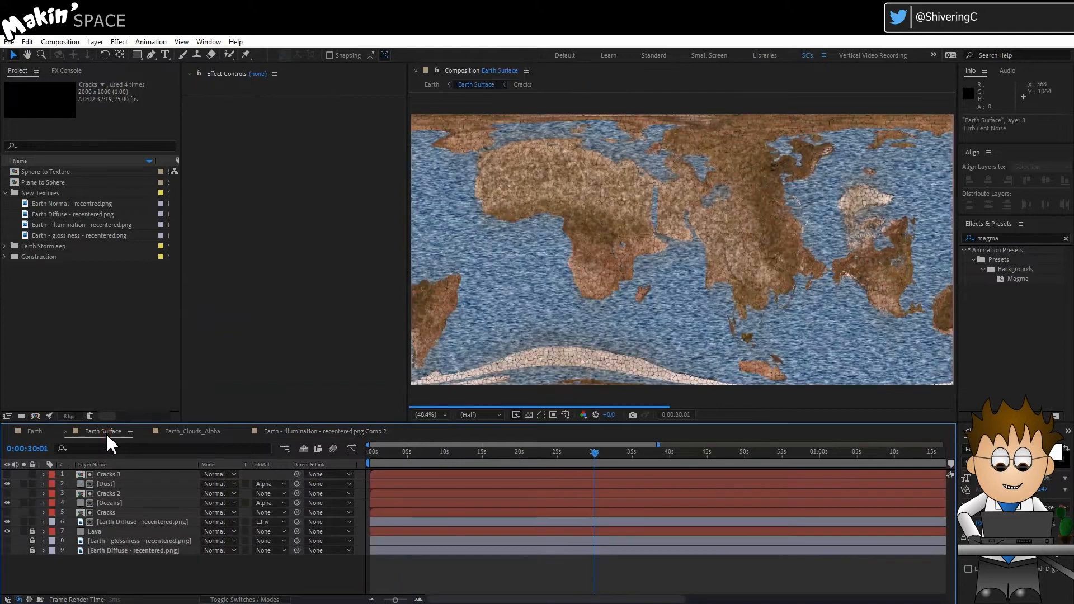
{"action": "left_click", "coordinate": [109, 529]}
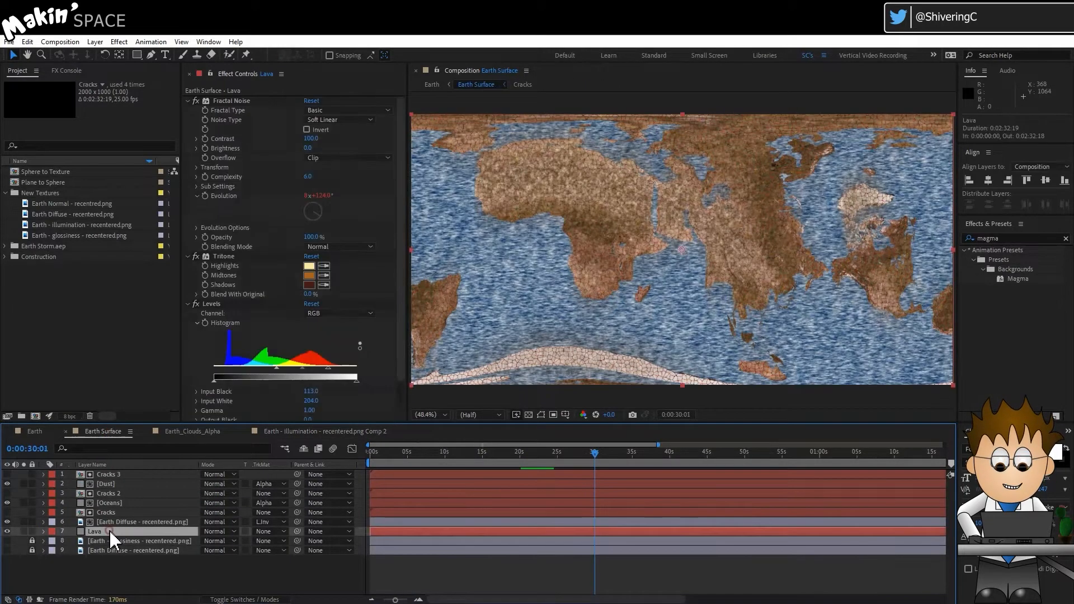
{"action": "key", "text": "ctrl+c"}
{"action": "left_click", "coordinate": [325, 432]}
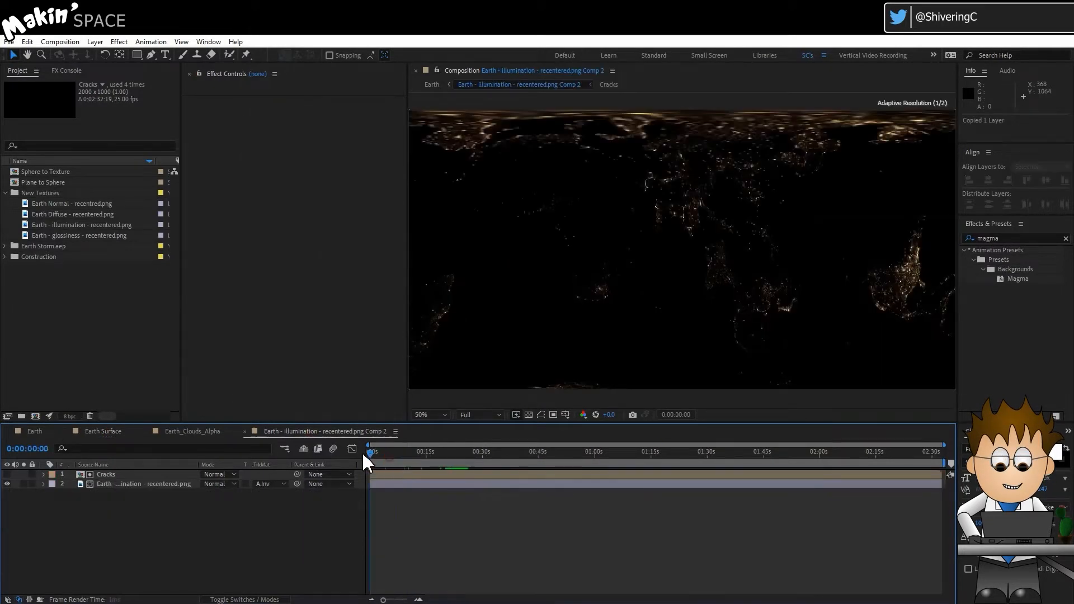
{"action": "key", "text": "ctrl+v"}
Duplicate the Cracks layer above the pasted lava solid, set the lava to Luma Matte "Cracks" and preview it.
{"action": "left_click", "coordinate": [139, 484]}
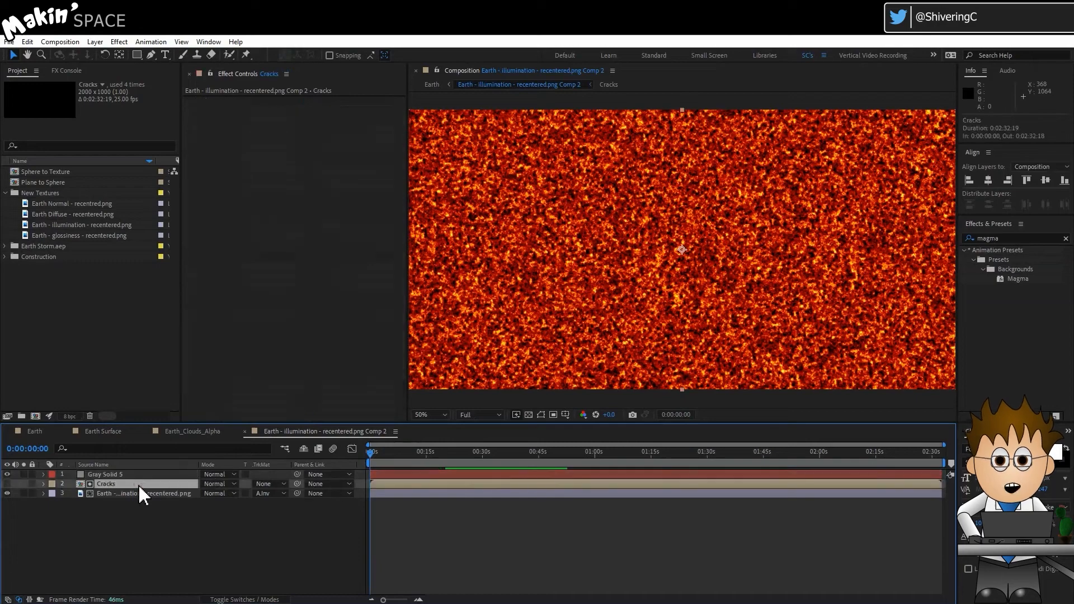
{"action": "key", "text": "ctrl+d"}
{"action": "left_click_drag", "start_coordinate": [123, 485], "coordinate": [124, 471]}
{"action": "left_click", "coordinate": [278, 484]}
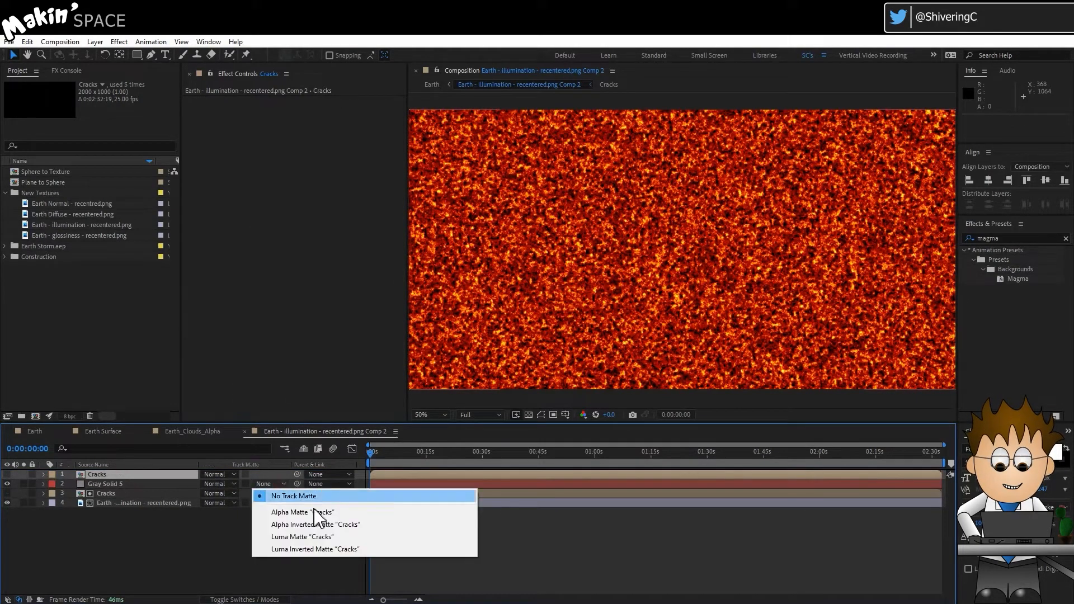
{"action": "left_click", "coordinate": [302, 537]}
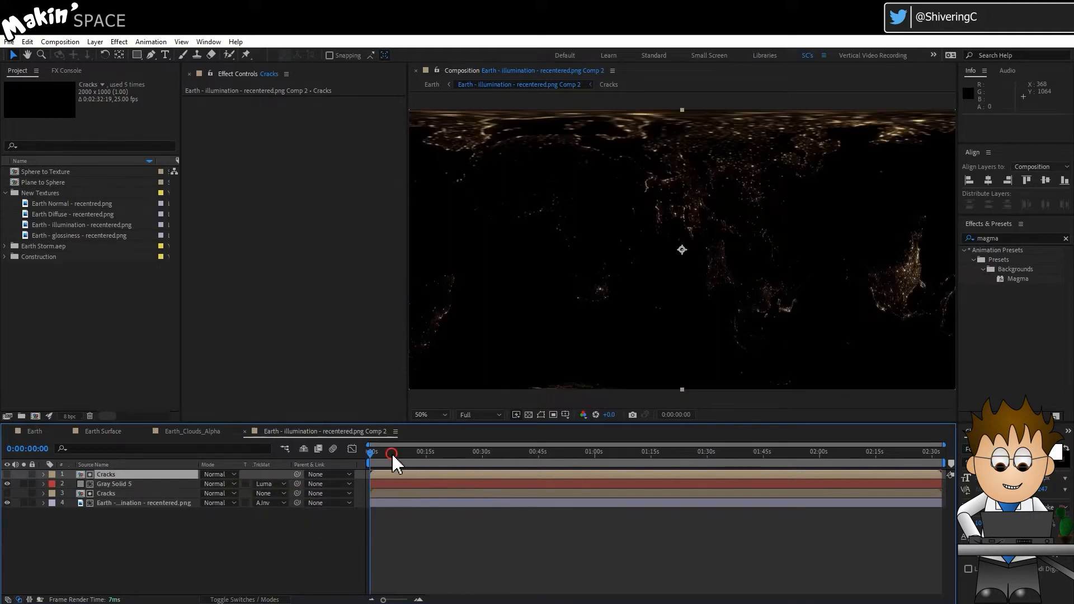
{"action": "left_click_drag", "start_coordinate": [392, 452], "coordinate": [430, 459]}
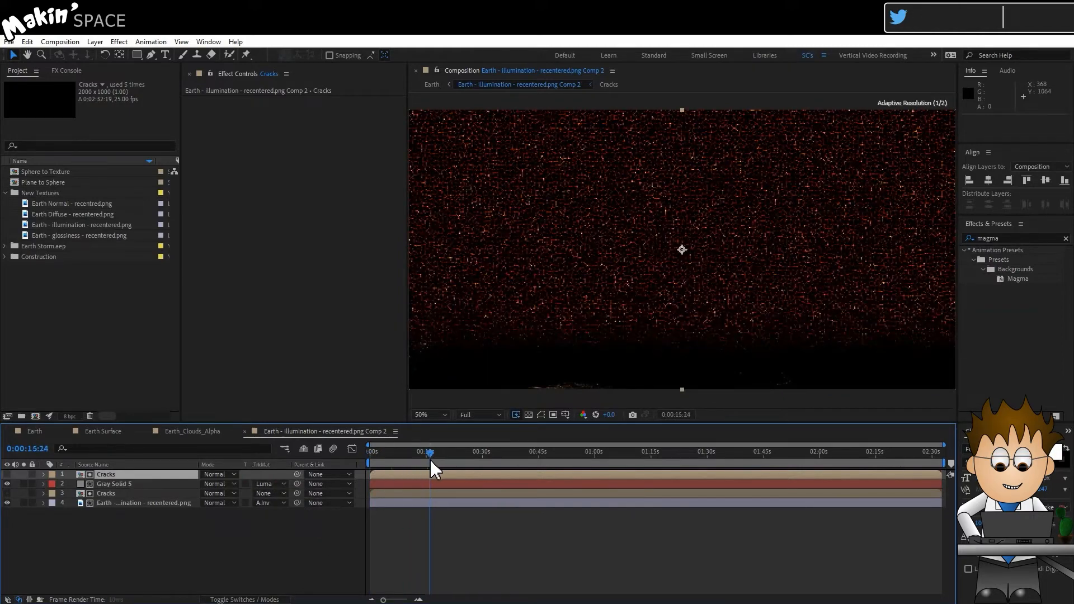
Create a comp-size solid in colour 050505 and place it beneath all layers of the illumination pre-comp.
{"action": "left_click", "coordinate": [95, 42]}
{"action": "mouse_move", "coordinate": [168, 54]}
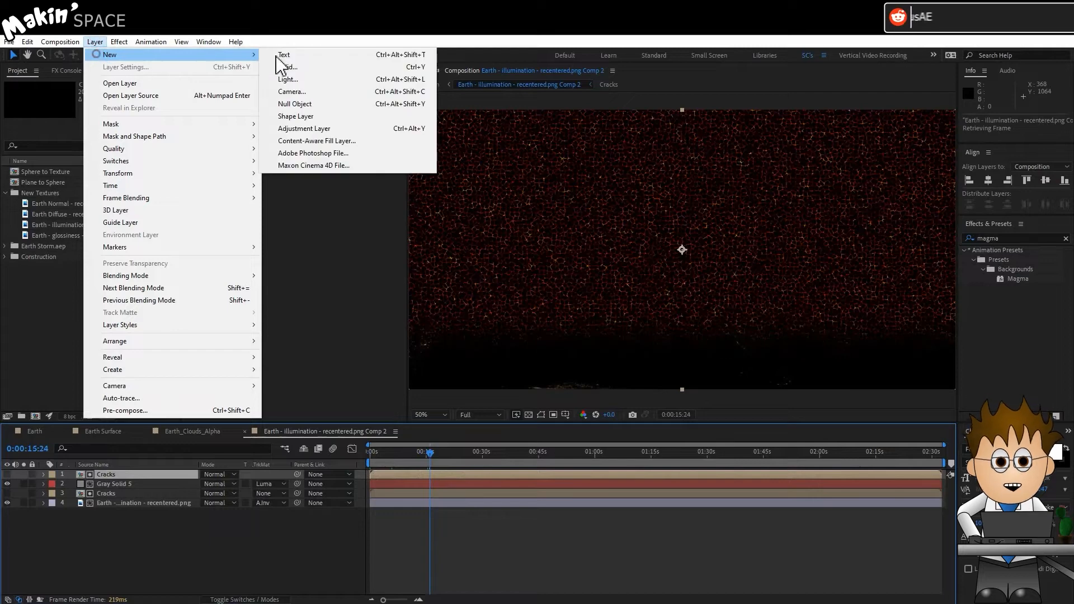
{"action": "left_click", "coordinate": [303, 67]}
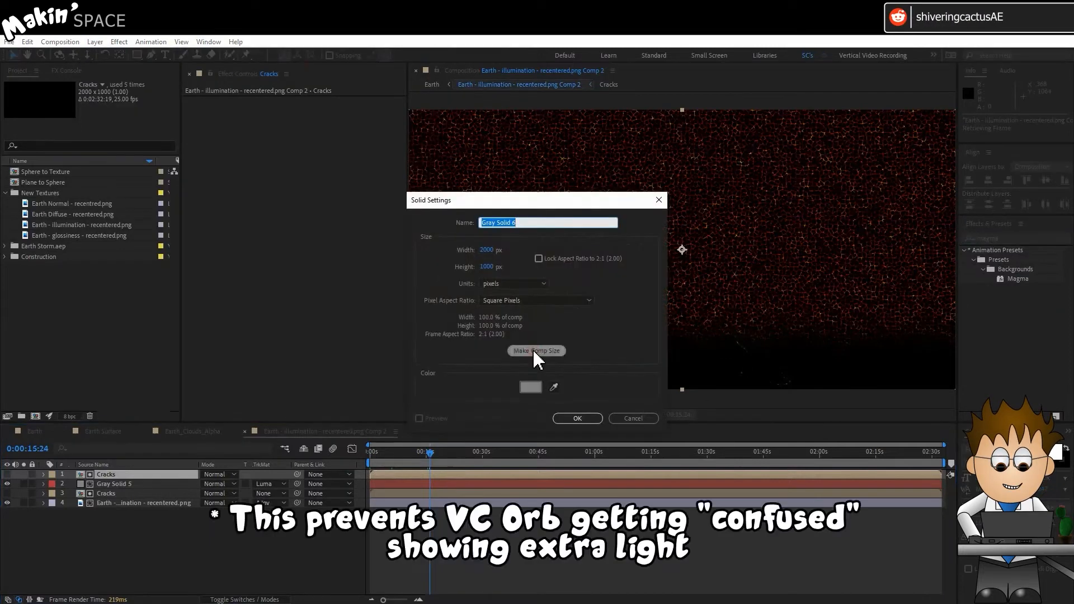
{"action": "left_click", "coordinate": [535, 351]}
{"action": "left_click", "coordinate": [530, 387]}
{"action": "type", "text": "050505"}
{"action": "key", "text": "Tab"}
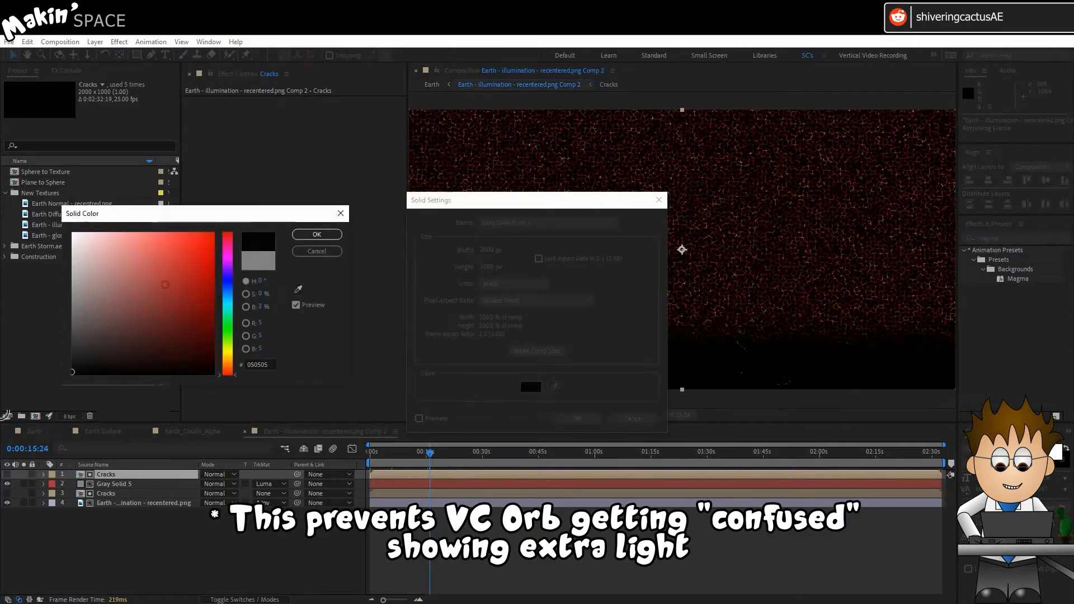
{"action": "left_click", "coordinate": [317, 235]}
{"action": "key", "text": "Return"}
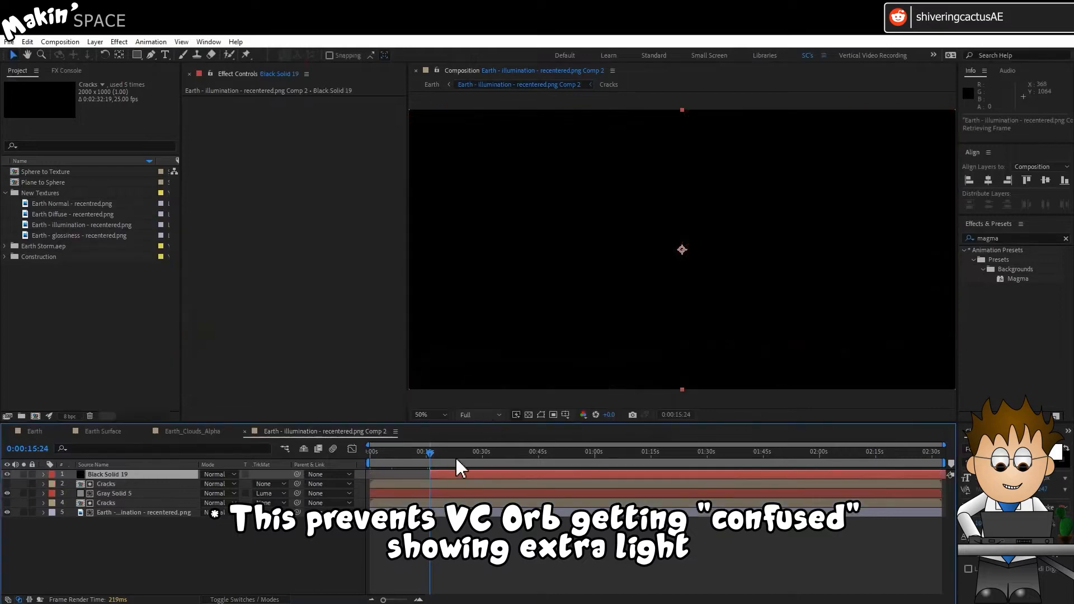
{"action": "left_click_drag", "start_coordinate": [153, 474], "coordinate": [151, 528]}
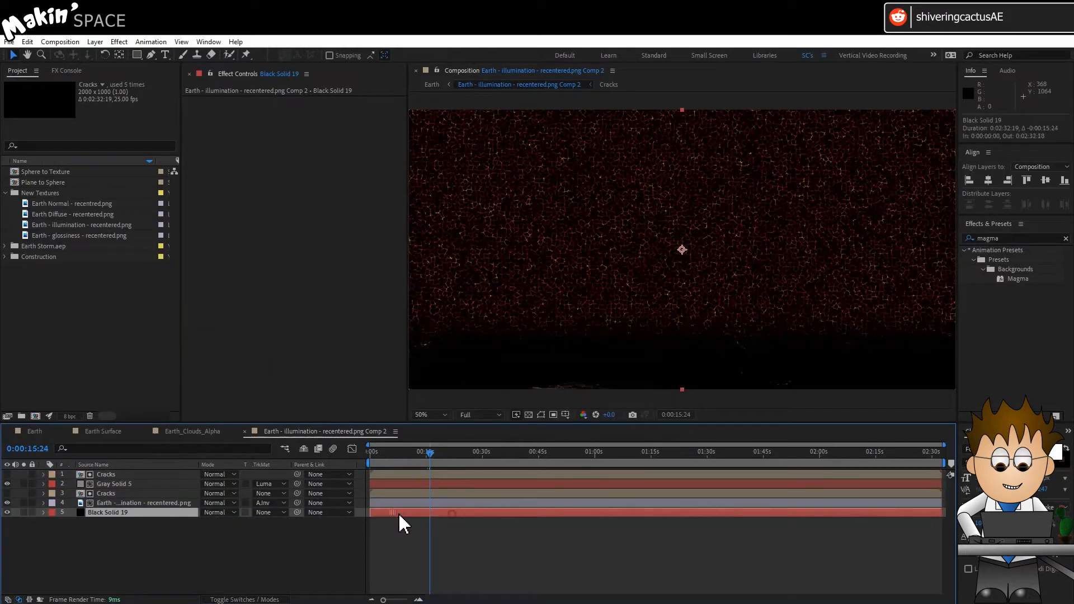
Return to the Earth composition and solo the Parallel Light 1 and Camera 1 layers.
{"action": "left_click", "coordinate": [33, 429]}
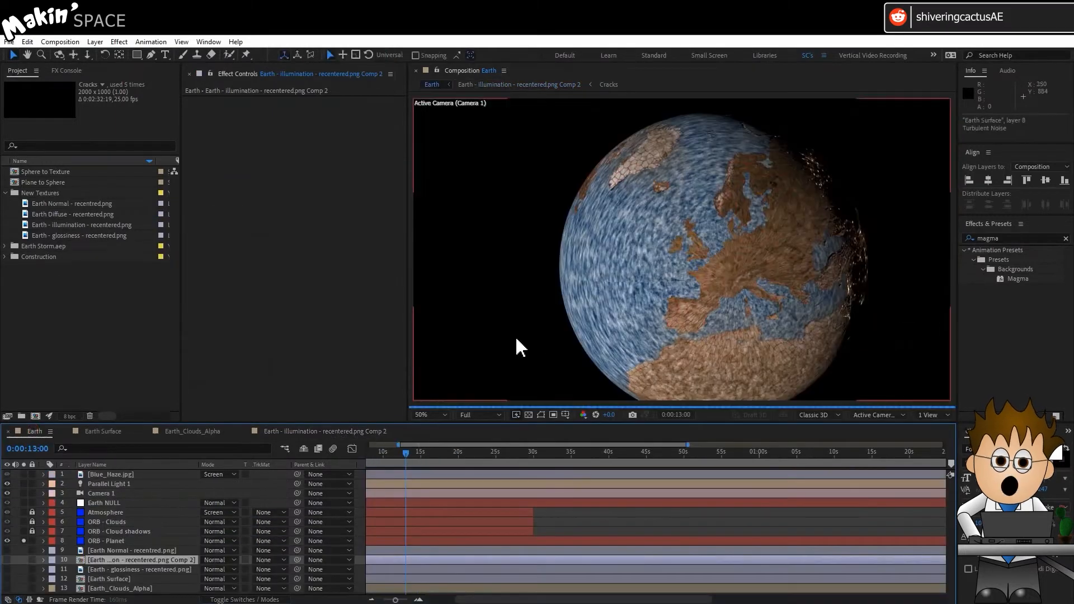
{"action": "left_click", "coordinate": [24, 484]}
{"action": "left_click", "coordinate": [24, 493]}
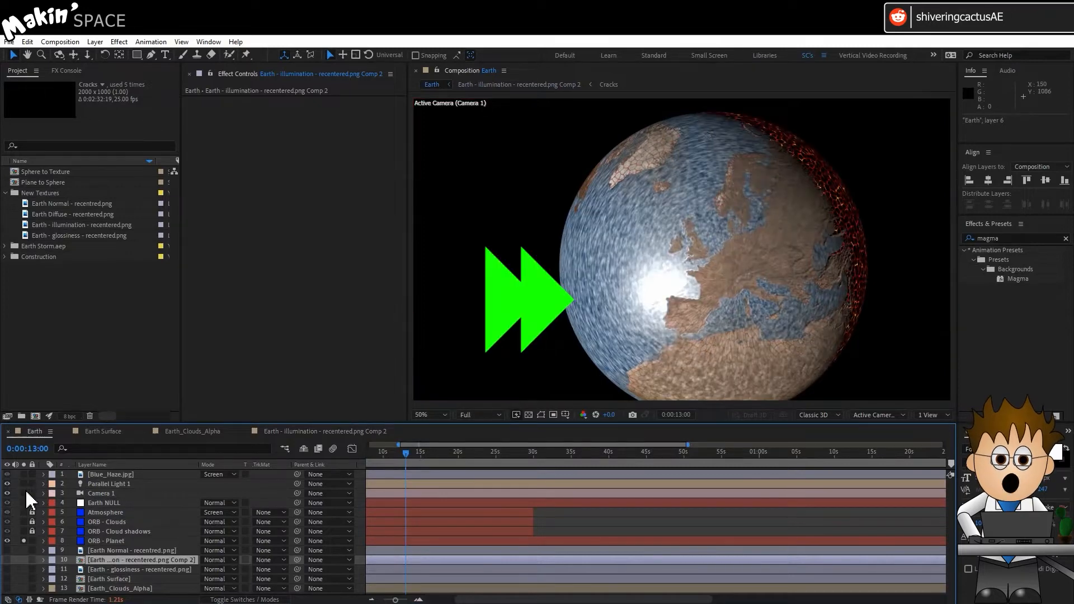
In the Top view, move Parallel Light 1 around the planet to about -102.9, 540, -46.
{"action": "left_click", "coordinate": [879, 415]}
{"action": "left_click", "coordinate": [868, 287]}
{"action": "left_click", "coordinate": [107, 503]}
{"action": "key", "text": "p"}
{"action": "left_click", "coordinate": [44, 484]}
{"action": "left_click", "coordinate": [54, 494]}
{"action": "left_click", "coordinate": [117, 484]}
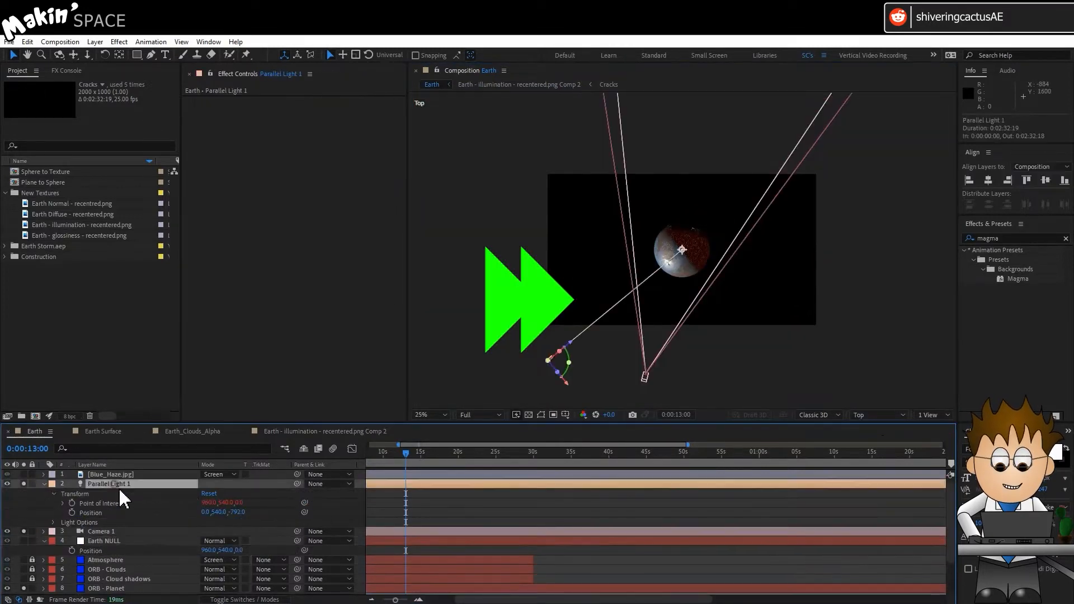
{"action": "left_click_drag", "start_coordinate": [568, 382], "coordinate": [567, 278]}
Switch the composition view back to Camera 1 and set its magnification to Fit up to 100%.
{"action": "left_click", "coordinate": [879, 415]}
{"action": "left_click", "coordinate": [892, 232]}
{"action": "left_click", "coordinate": [430, 415]}
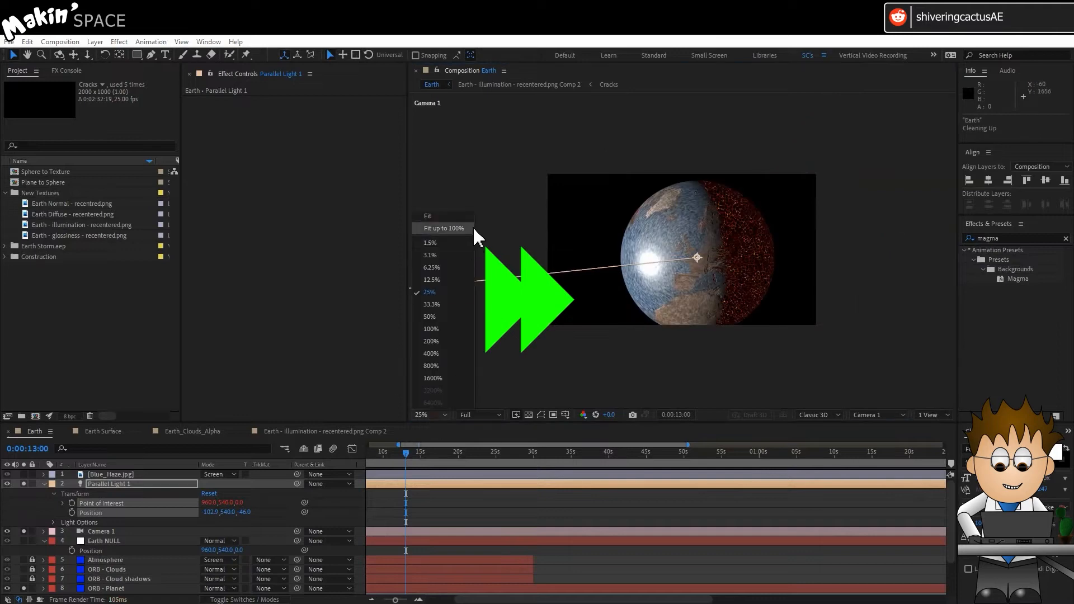
{"action": "left_click", "coordinate": [472, 226]}
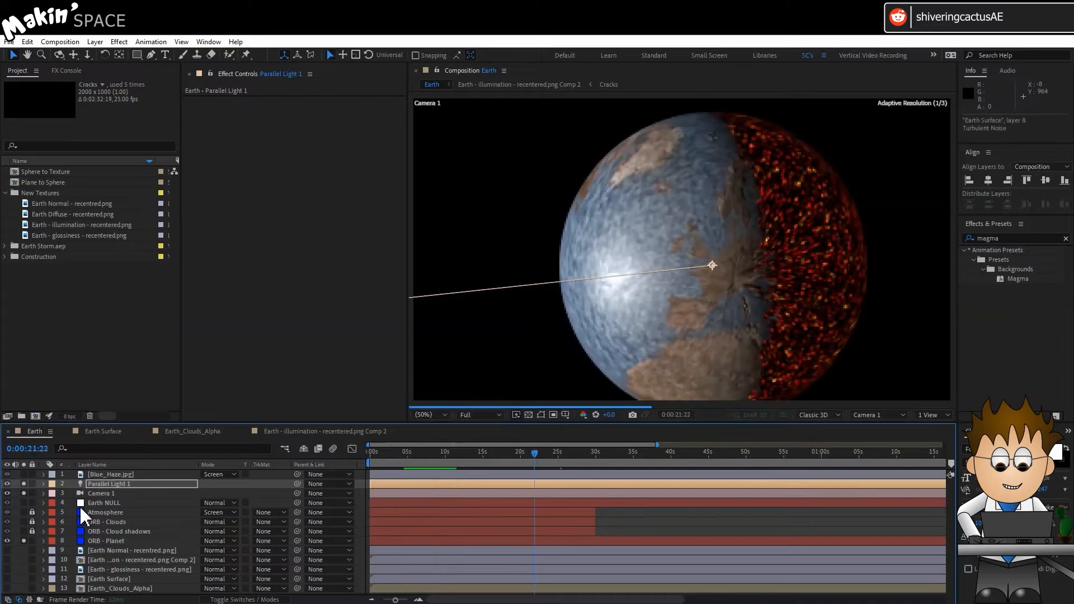
Pre-compose the Earth Normal - recentred.png layer as Earth Normal - recentred.png Comp 2, leaving all attributes in the Earth composition.
{"action": "left_click", "coordinate": [122, 553]}
{"action": "right_click", "coordinate": [122, 553]}
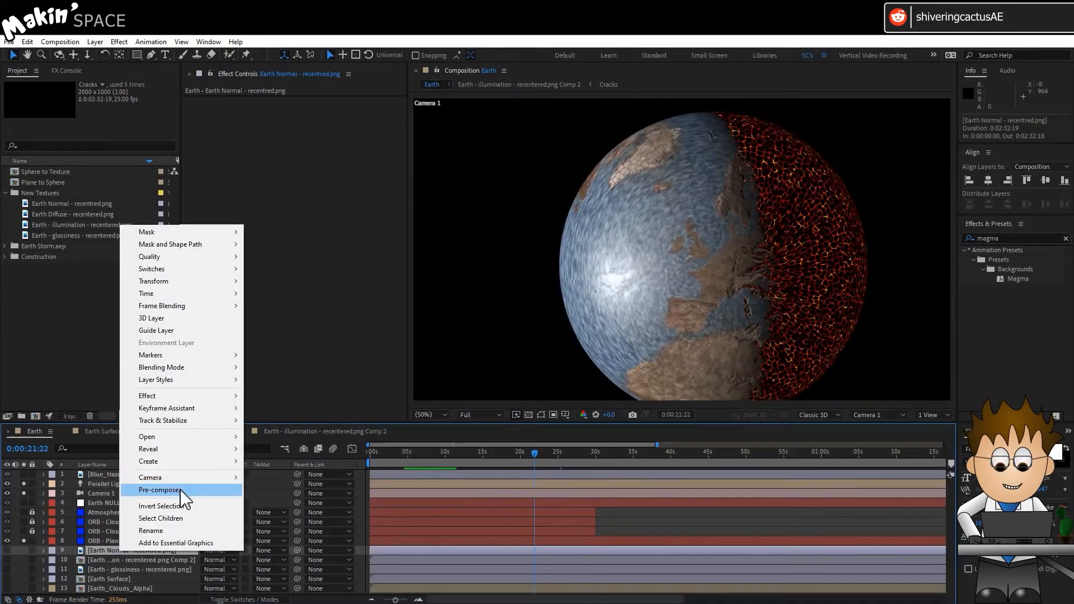
{"action": "left_click", "coordinate": [168, 491]}
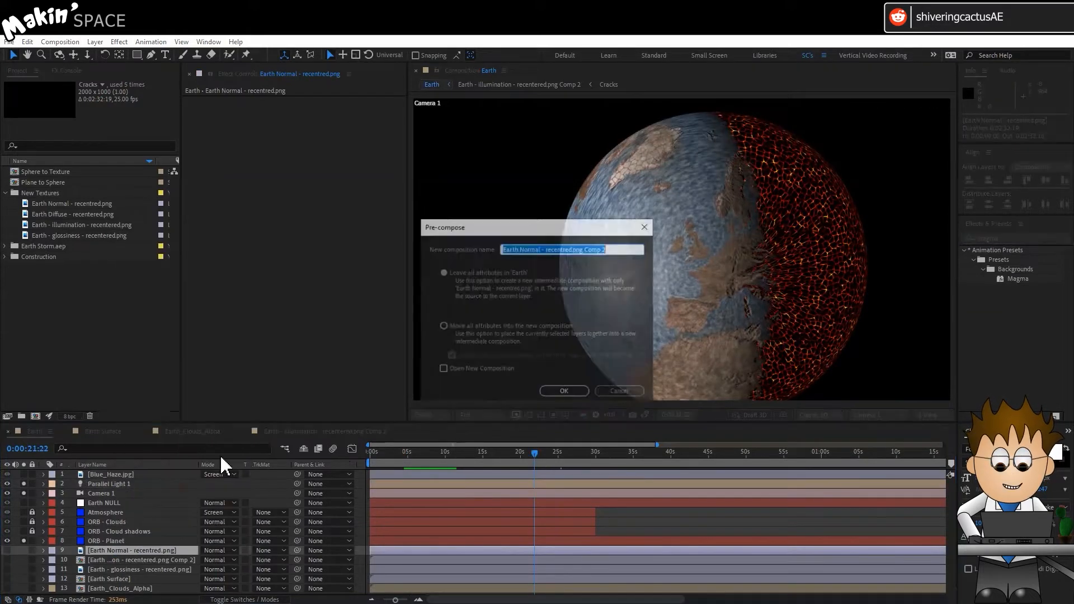
{"action": "left_click", "coordinate": [565, 392]}
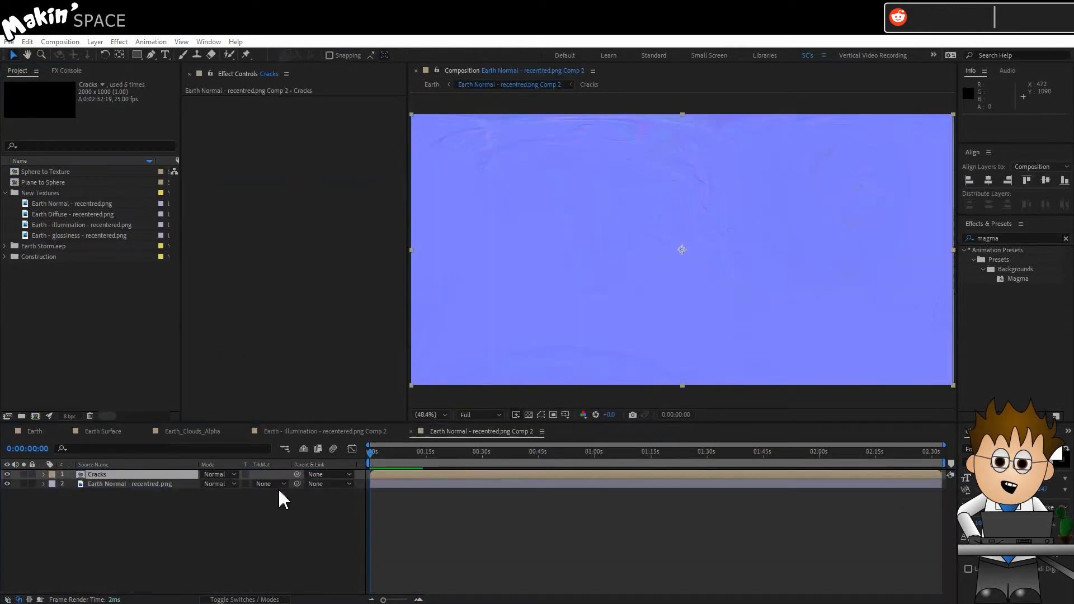
Create a black solid beneath the Cracks layer in the normal-map pre-comp and give it the Cracks alpha matte.
{"action": "left_click", "coordinate": [95, 42]}
{"action": "mouse_move", "coordinate": [163, 56]}
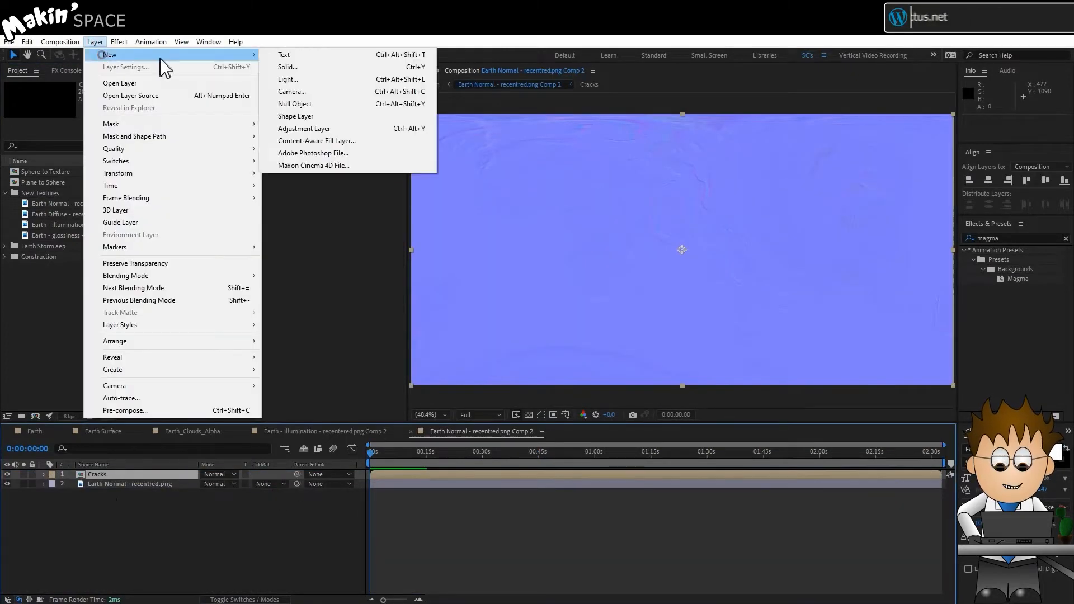
{"action": "left_click", "coordinate": [291, 67]}
{"action": "left_click", "coordinate": [543, 350]}
{"action": "left_click", "coordinate": [574, 418]}
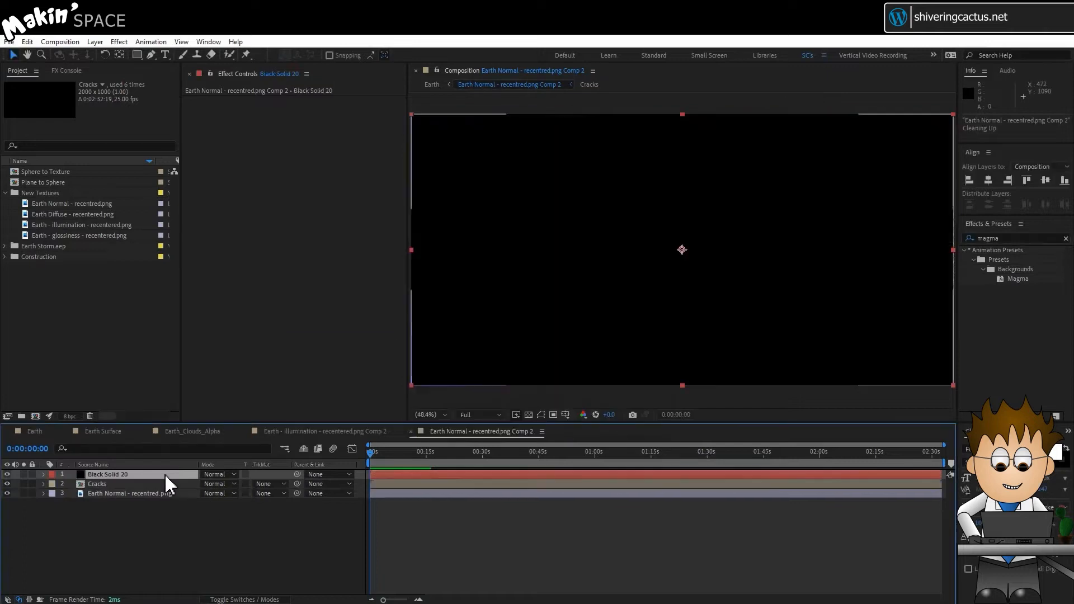
{"action": "left_click", "coordinate": [135, 475]}
{"action": "left_click_drag", "start_coordinate": [134, 479], "coordinate": [240, 498]}
{"action": "left_click", "coordinate": [267, 484]}
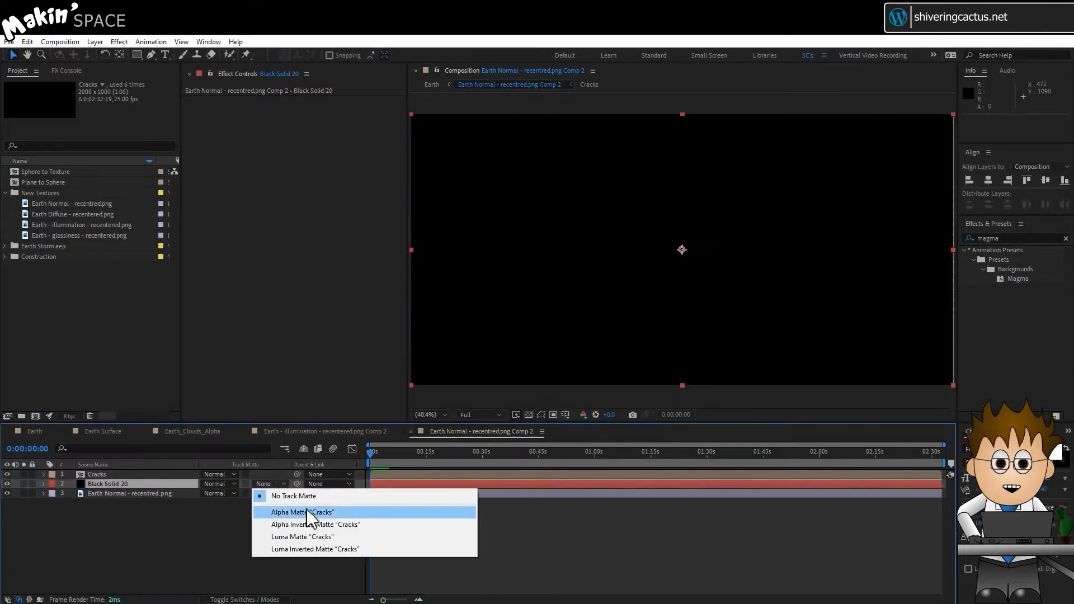
{"action": "left_click", "coordinate": [308, 513]}
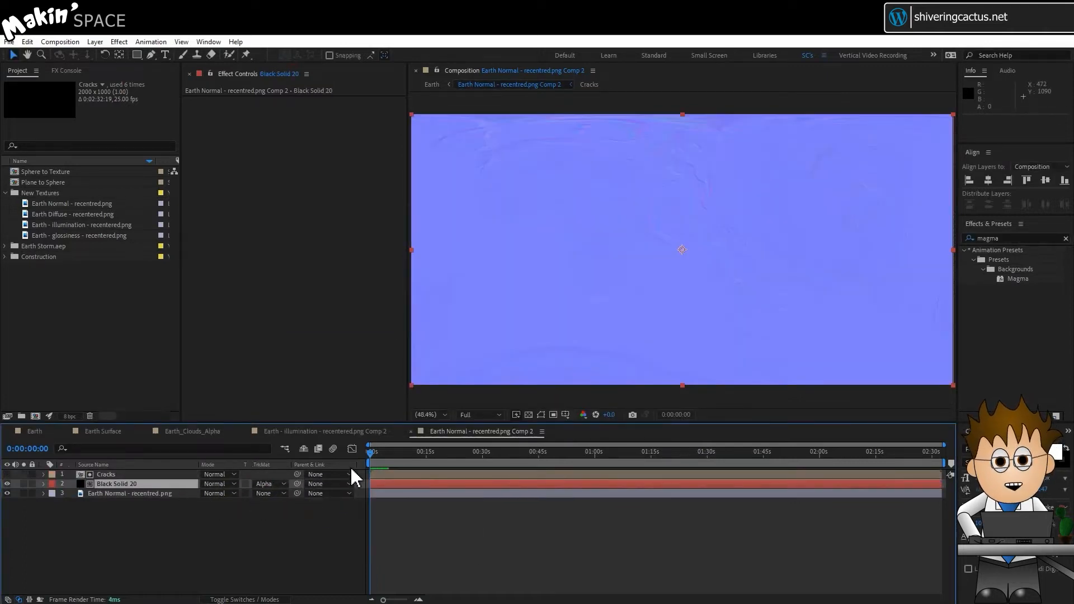
Set the black solid's blending mode to Overlay and its opacity to 35%.
{"action": "left_click", "coordinate": [229, 493]}
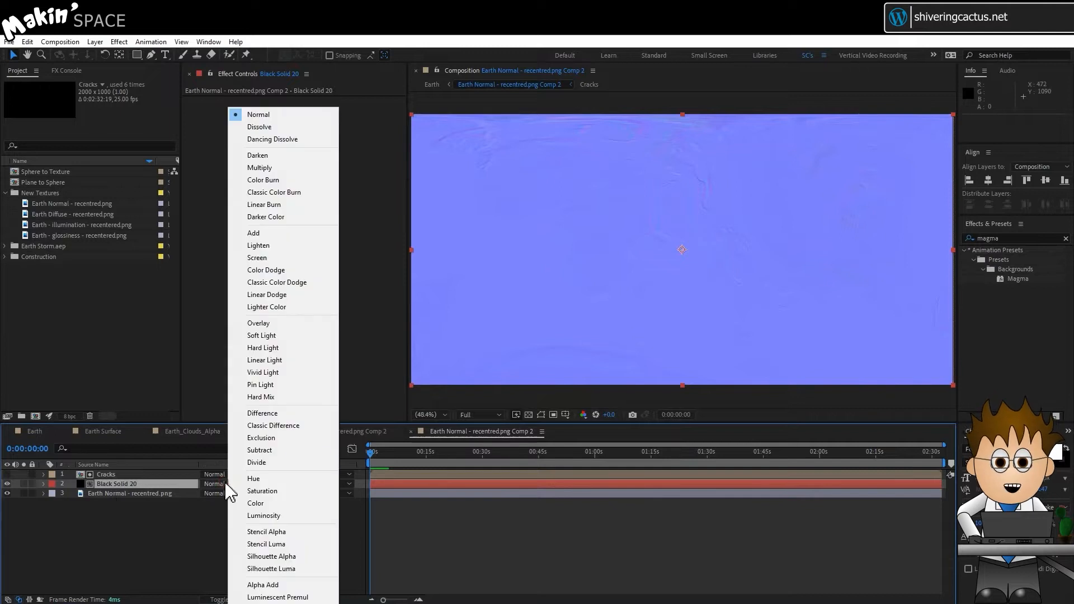
{"action": "left_click", "coordinate": [259, 323]}
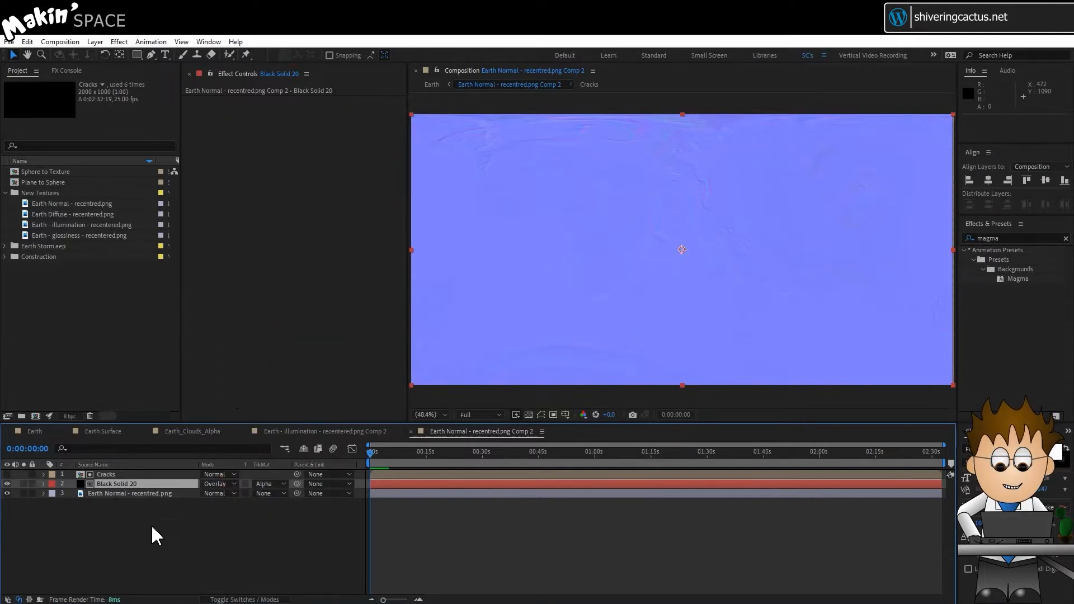
{"action": "key", "text": "t"}
{"action": "left_click_drag", "start_coordinate": [371, 453], "coordinate": [431, 456]}
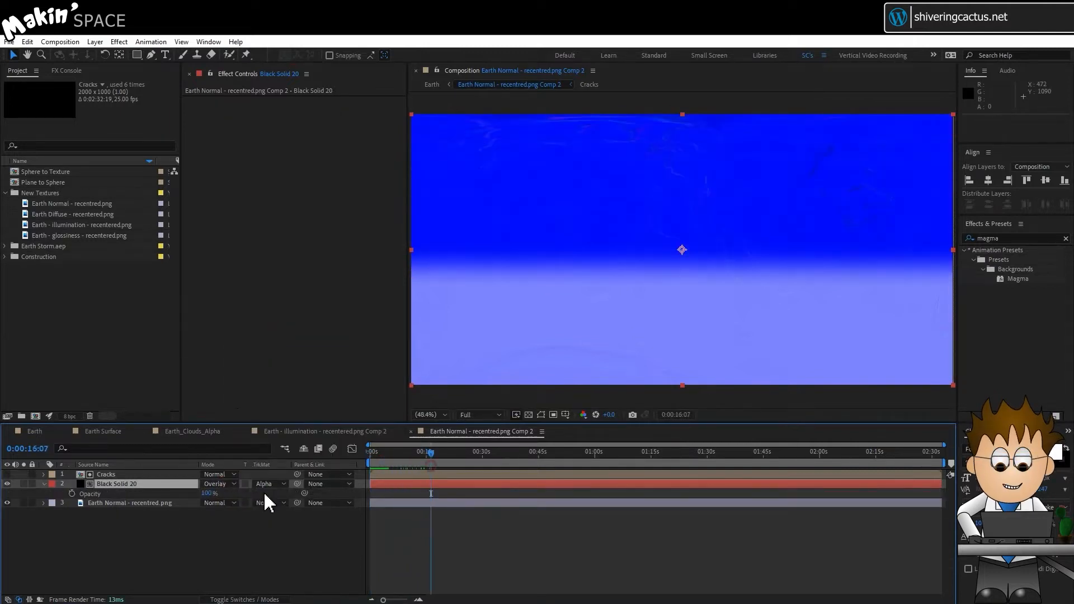
{"action": "type", "text": "35"}
{"action": "key", "text": "Return"}
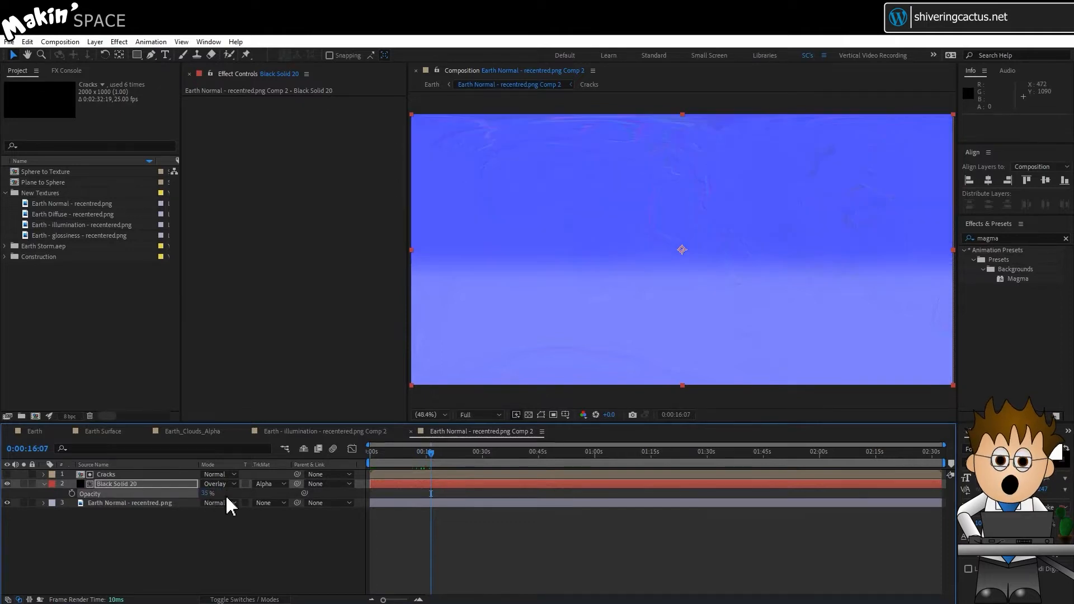
Apply Turbulent Noise with a scale of 5 to the black solid, and return to the Earth composition.
{"action": "left_click", "coordinate": [133, 485]}
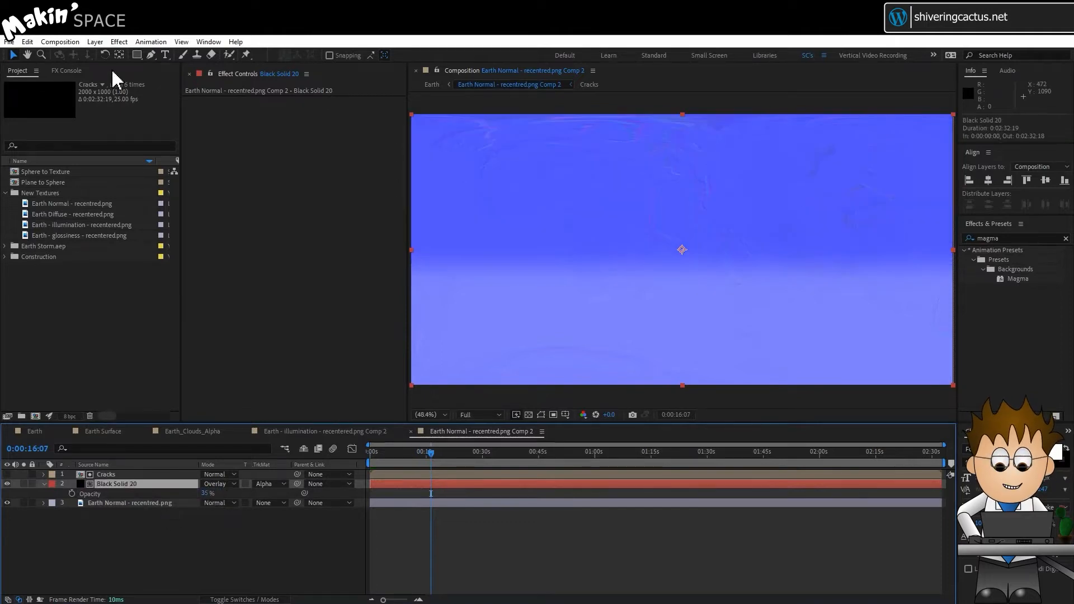
{"action": "left_click", "coordinate": [119, 42]}
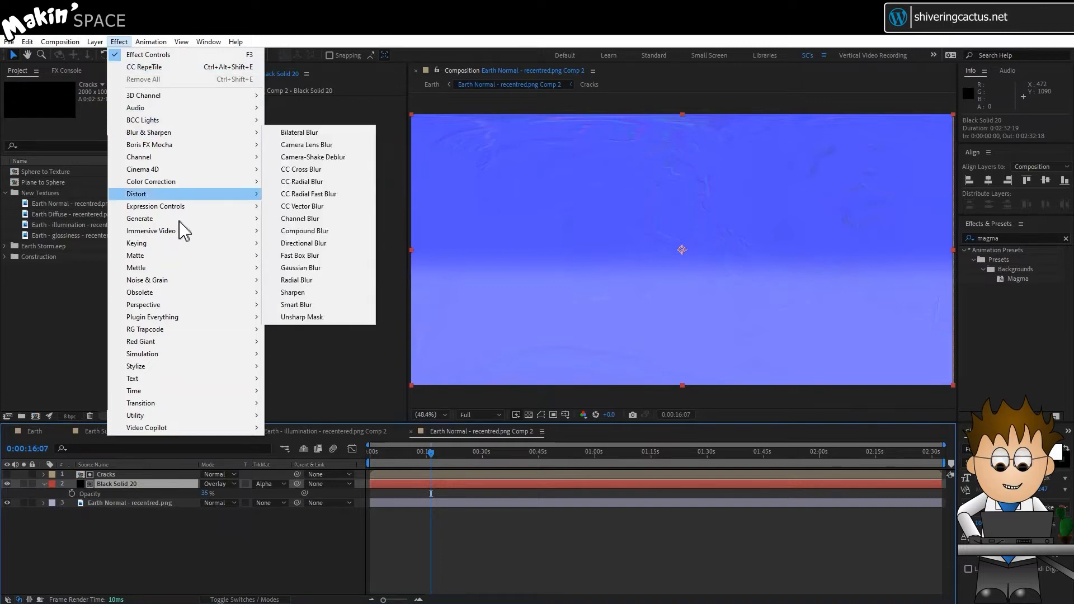
{"action": "left_click", "coordinate": [183, 279]}
{"action": "left_click", "coordinate": [325, 417]}
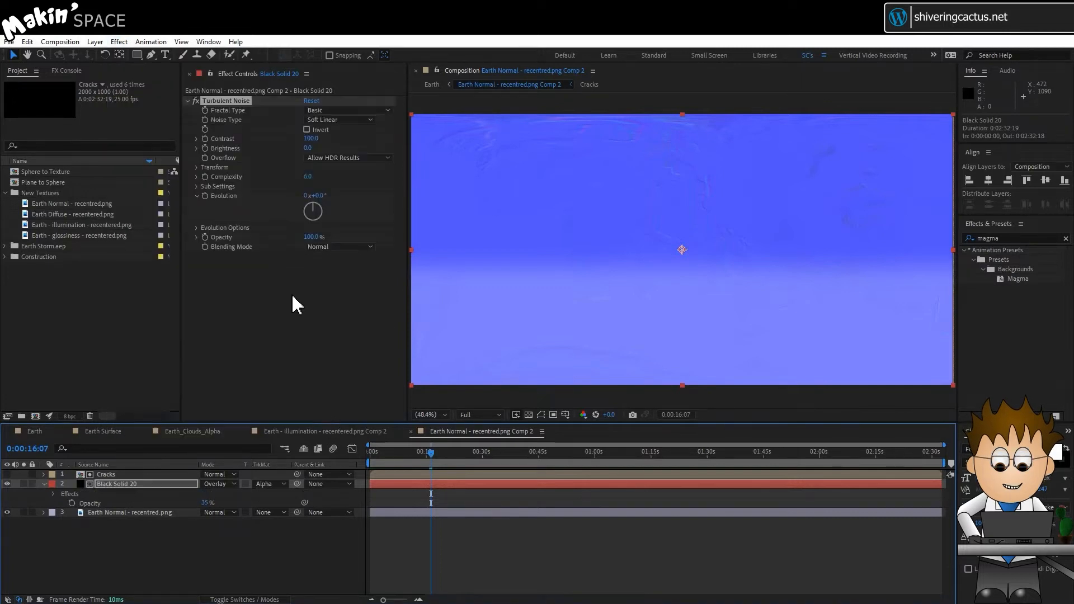
{"action": "left_click", "coordinate": [197, 167]}
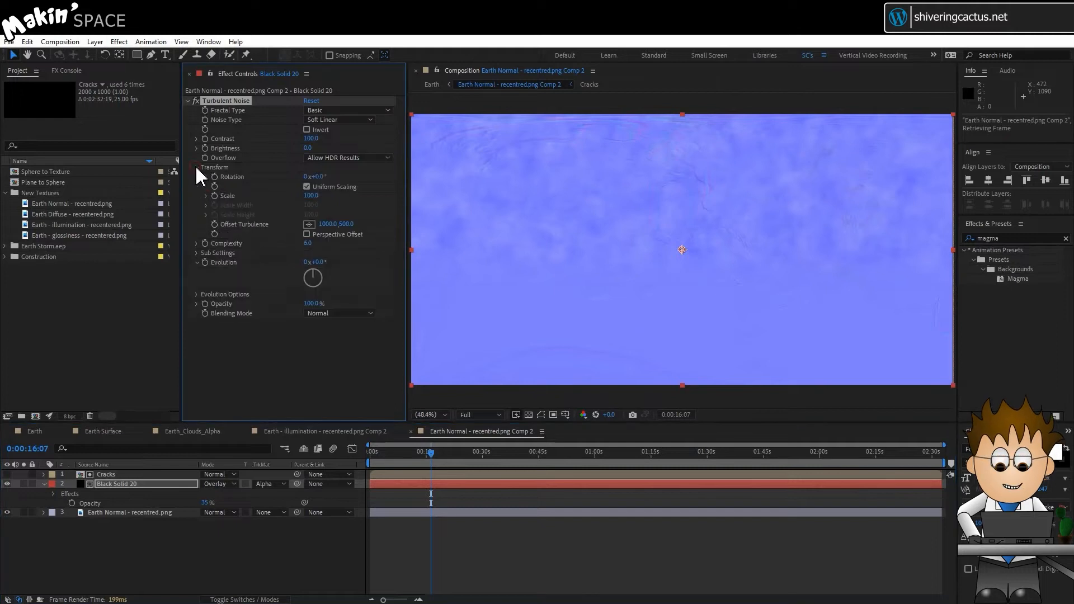
{"action": "left_click", "coordinate": [312, 196]}
{"action": "type", "text": "5"}
{"action": "key", "text": "Return"}
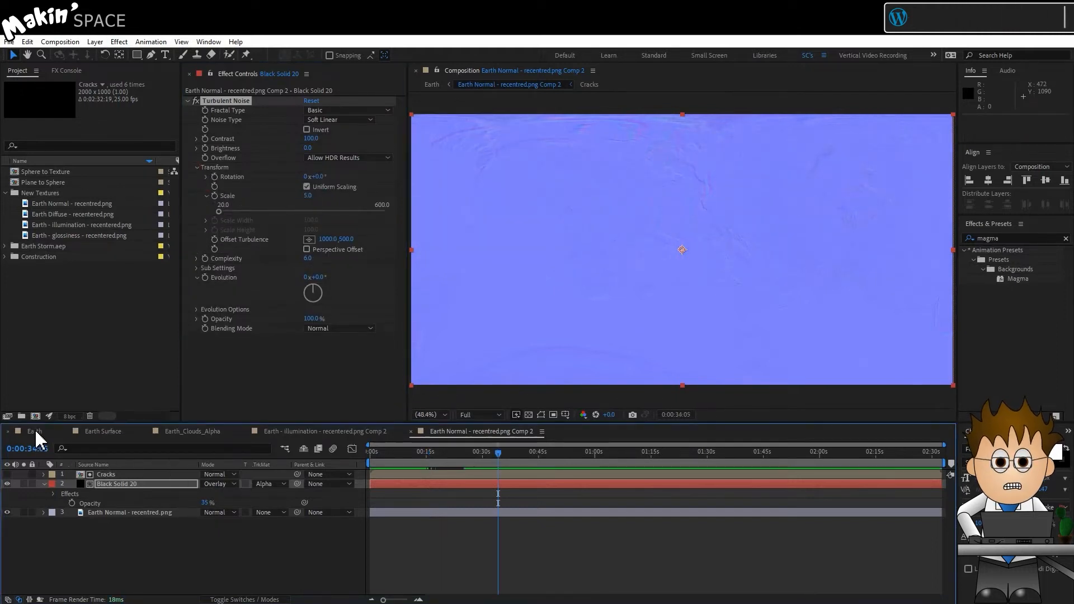
{"action": "left_click", "coordinate": [35, 429]}
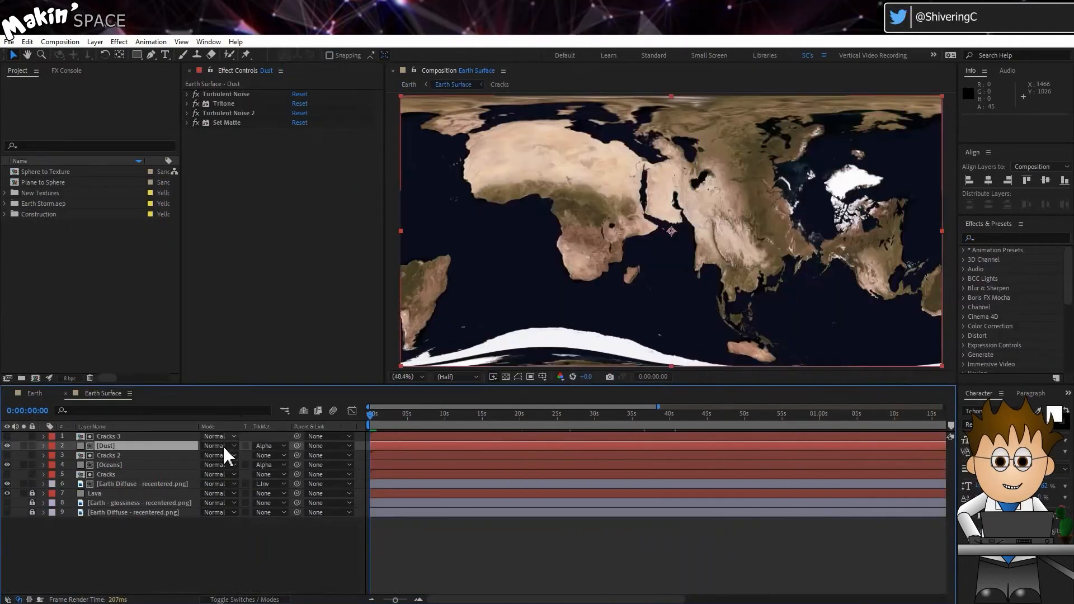
Keyframe the Oceans layer's opacity in Earth Surface from 100% at 0:00:14:21 to 0% at 0:00:25:00.
{"action": "left_click", "coordinate": [119, 466]}
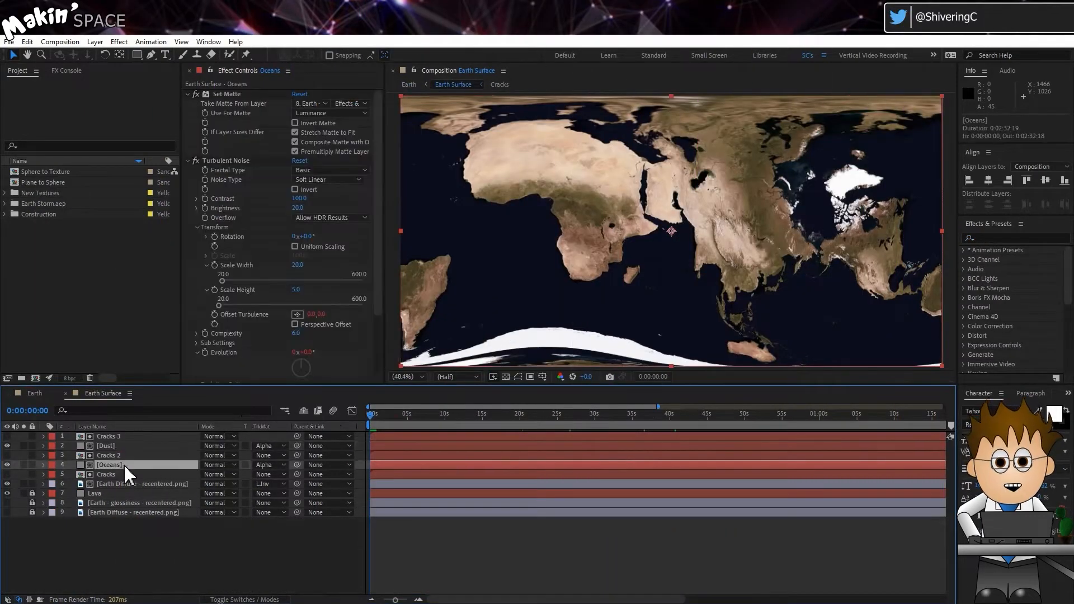
{"action": "key", "text": "t"}
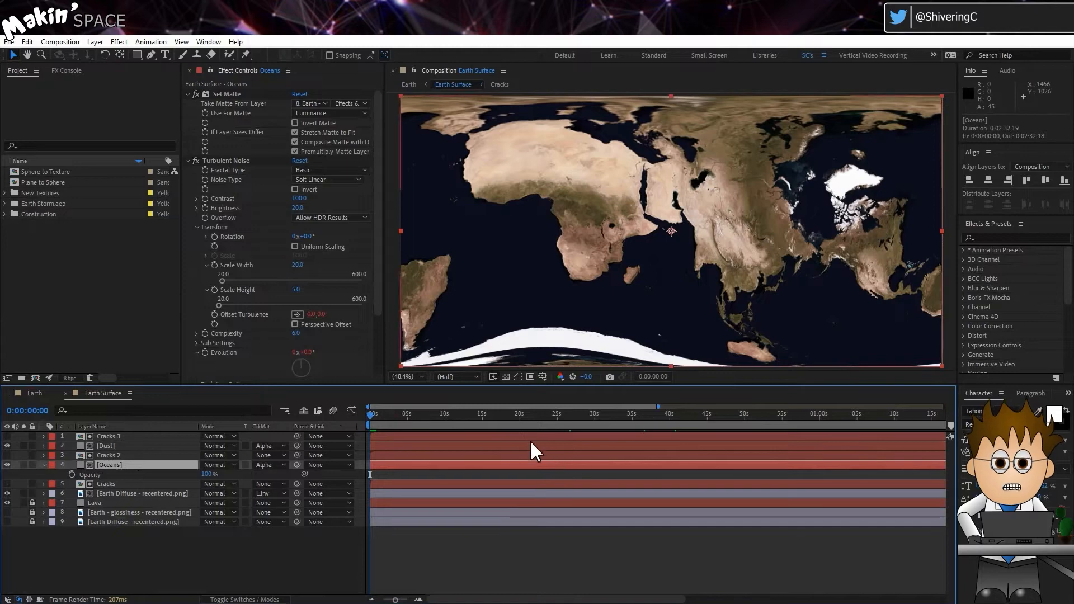
{"action": "left_click", "coordinate": [481, 415]}
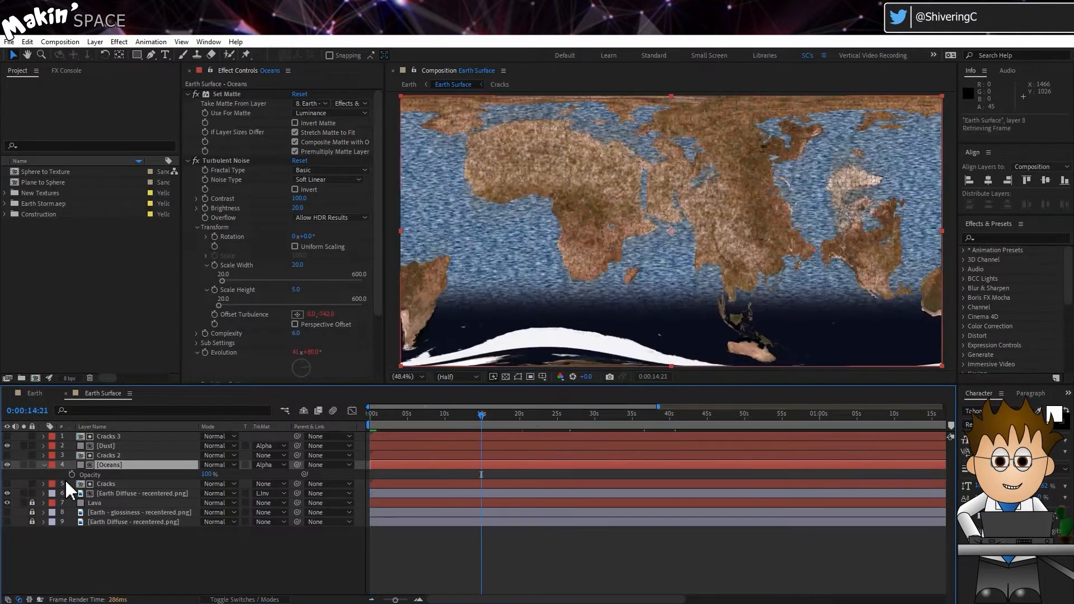
{"action": "left_click", "coordinate": [72, 475]}
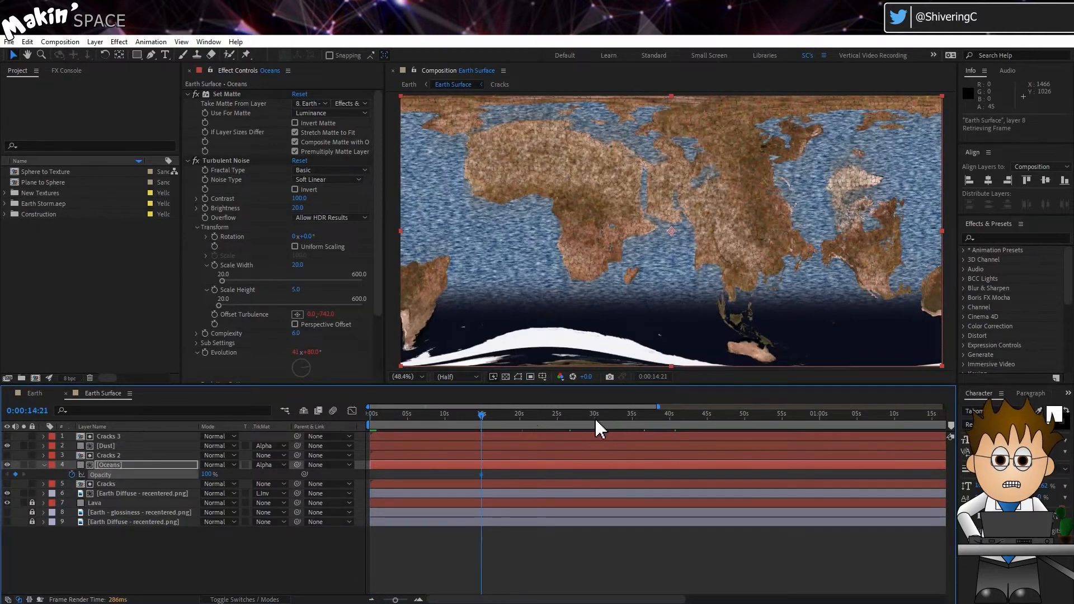
{"action": "left_click_drag", "start_coordinate": [593, 416], "coordinate": [556, 422]}
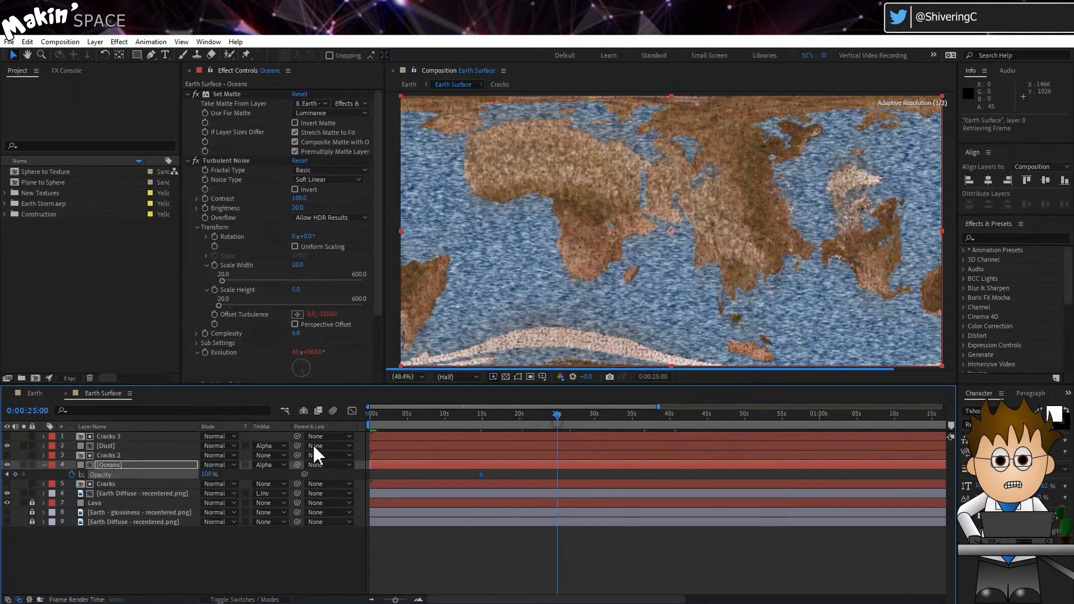
{"action": "left_click", "coordinate": [207, 474]}
{"action": "type", "text": "0"}
{"action": "key", "text": "Return"}
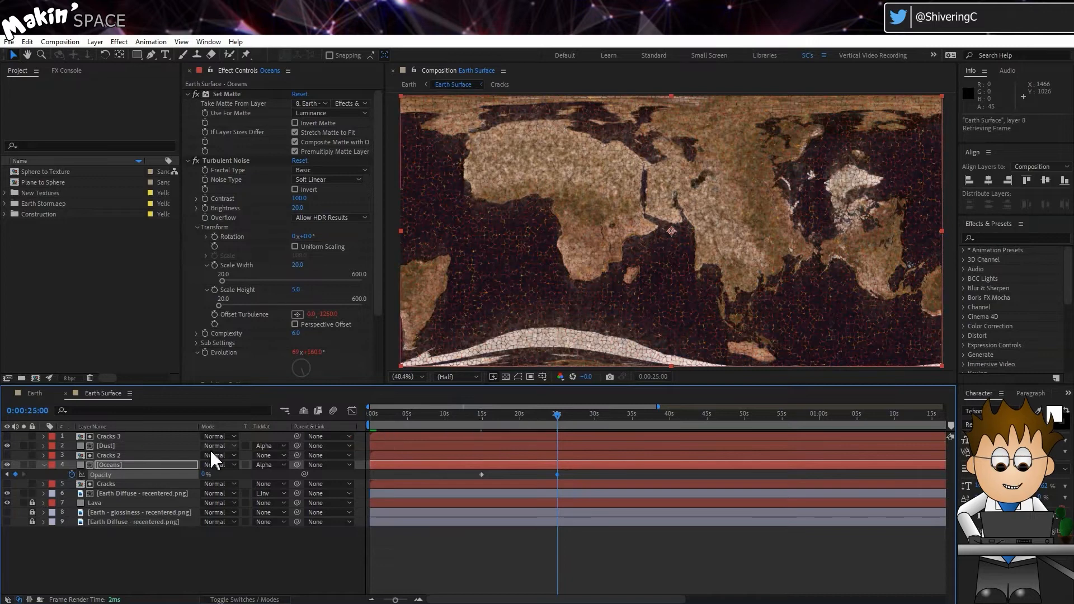
Apply Colorama to the matted Earth Diffuse - recentered.png layer with the Sepia 2 preset palette.
{"action": "left_click", "coordinate": [147, 495]}
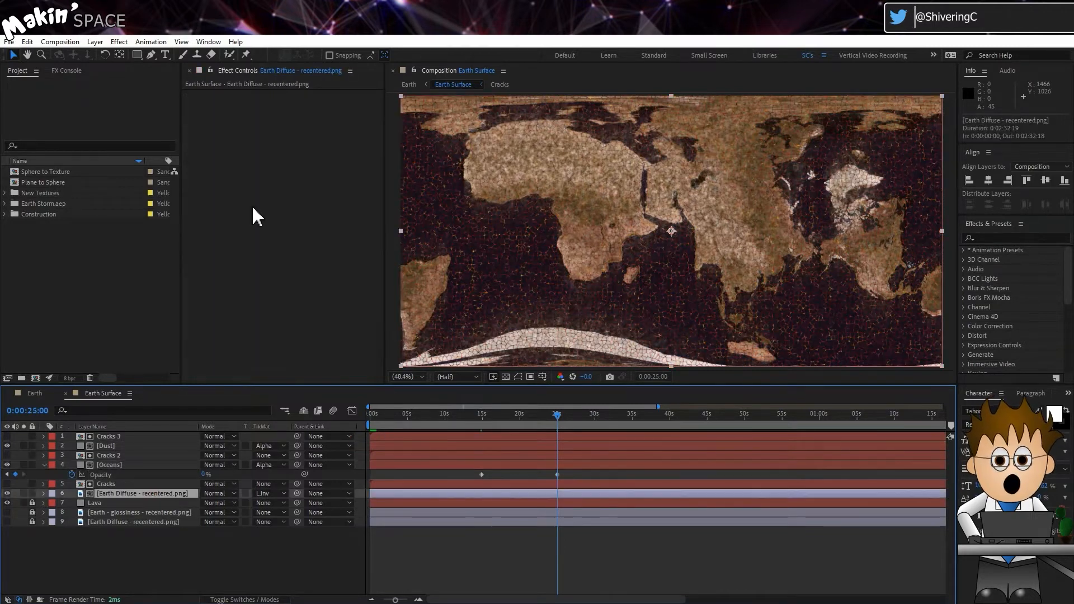
{"action": "left_click", "coordinate": [116, 42]}
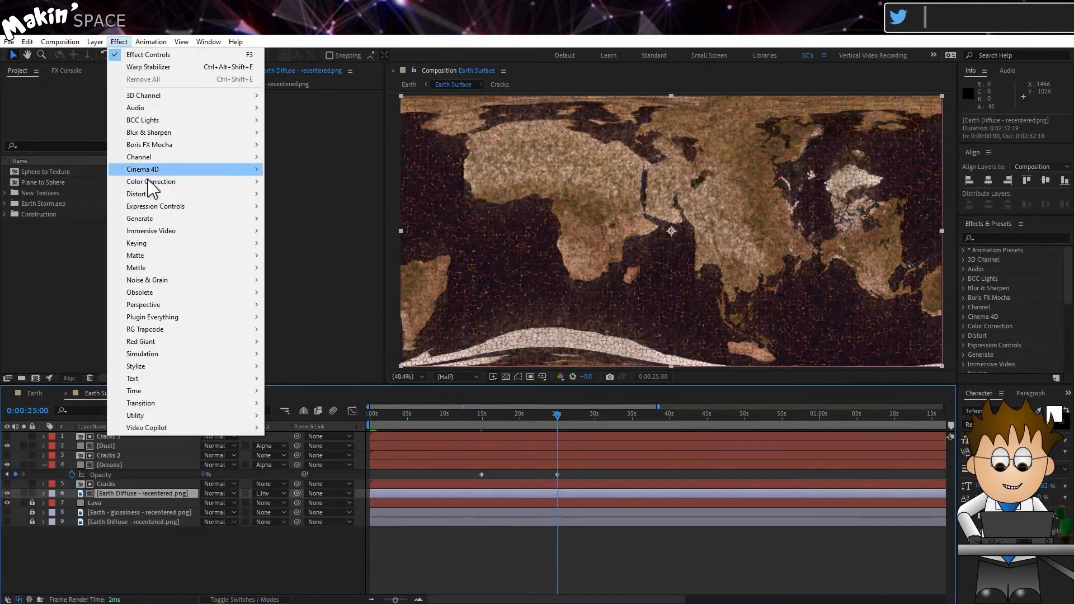
{"action": "mouse_move", "coordinate": [149, 184]}
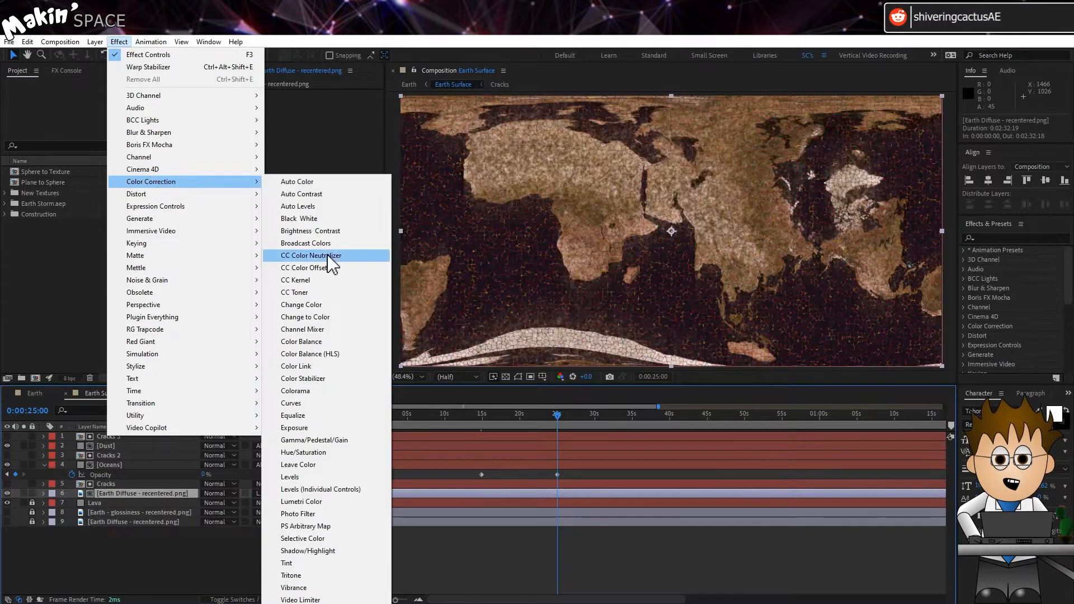
{"action": "left_click", "coordinate": [338, 391]}
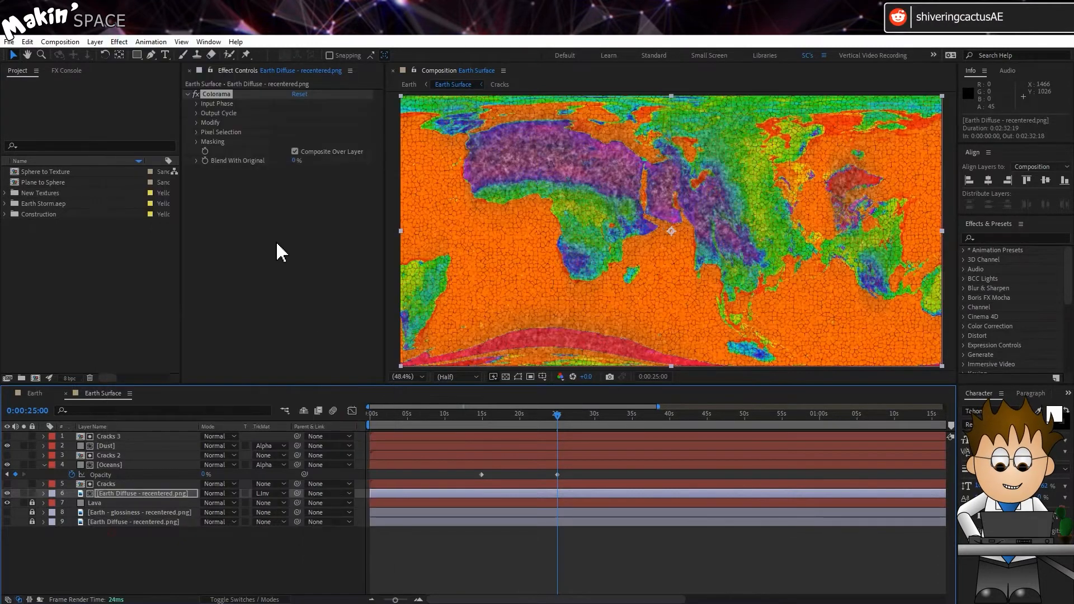
{"action": "left_click", "coordinate": [197, 113]}
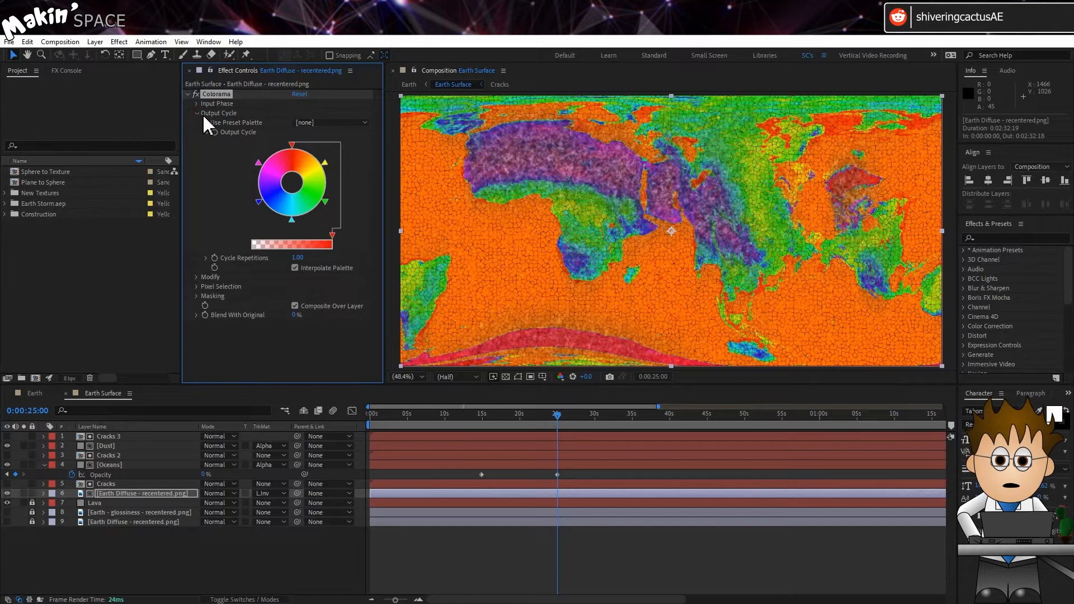
{"action": "left_click", "coordinate": [343, 123]}
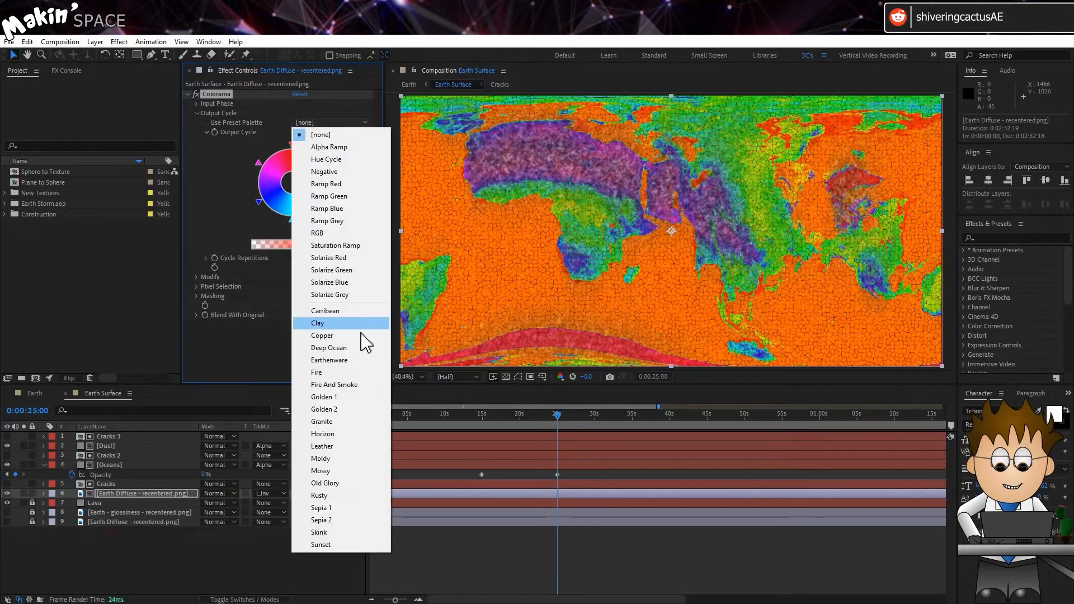
{"action": "left_click", "coordinate": [342, 520]}
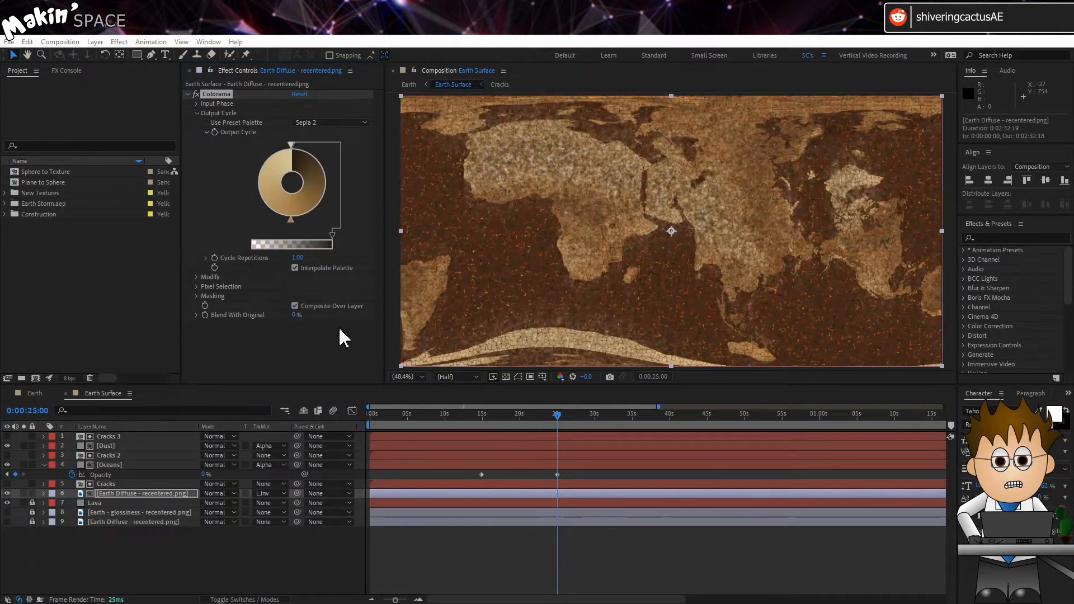
Keyframe Colorama's Blend With Original from 100% at 0:00:14:21 to 0% at 0:00:25:00, and preview the colour change.
{"action": "left_click", "coordinate": [205, 315]}
{"action": "left_click_drag", "start_coordinate": [502, 421], "coordinate": [482, 415]}
{"action": "left_click_drag", "start_coordinate": [294, 315], "coordinate": [417, 321]}
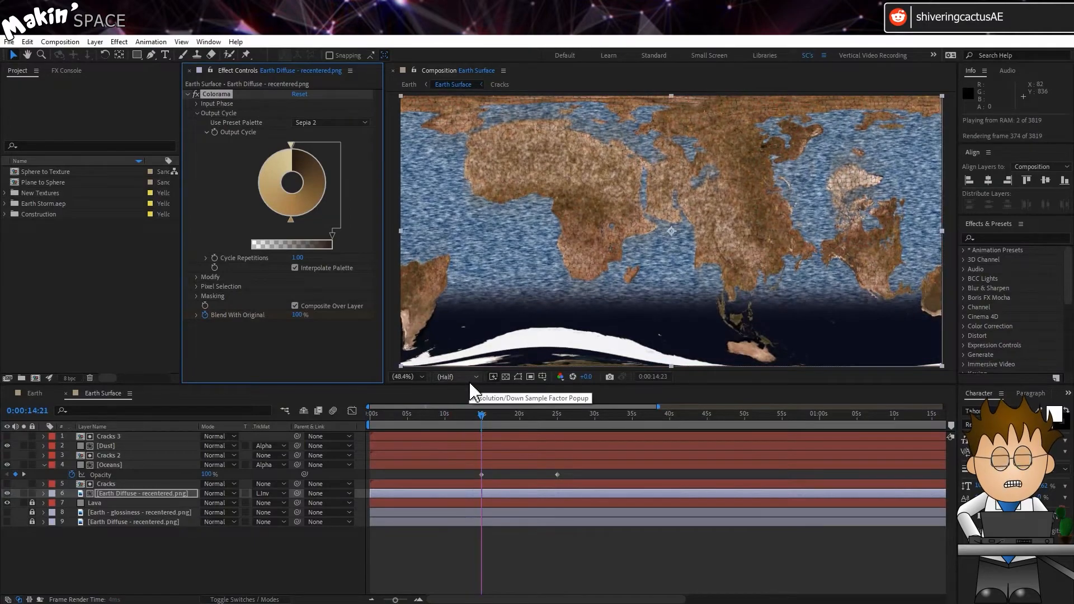
{"action": "left_click", "coordinate": [87, 393]}
{"action": "key", "text": "space"}
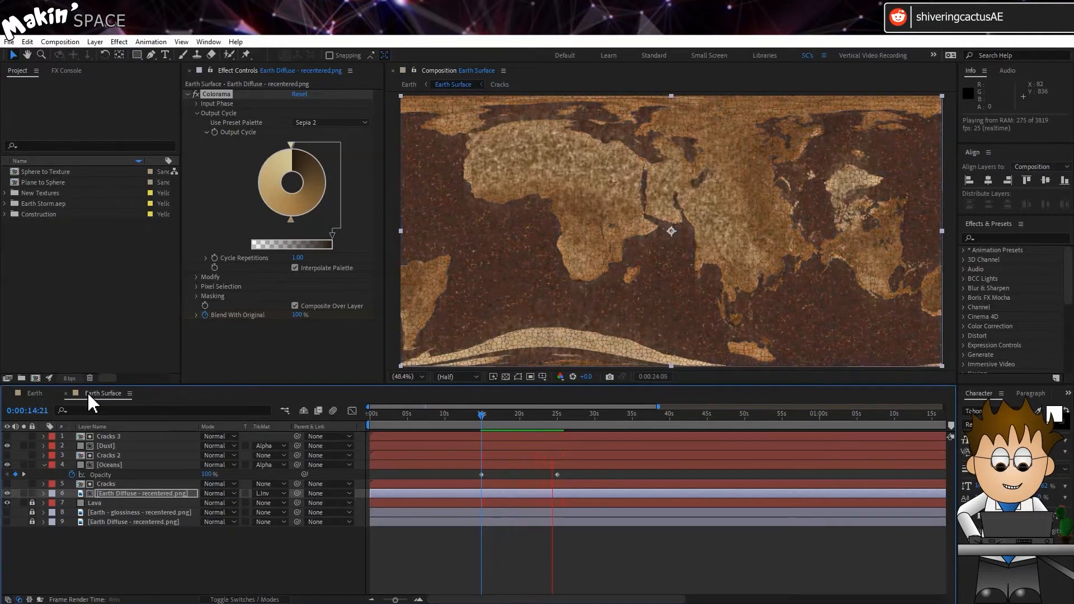
{"action": "left_click", "coordinate": [230, 570]}
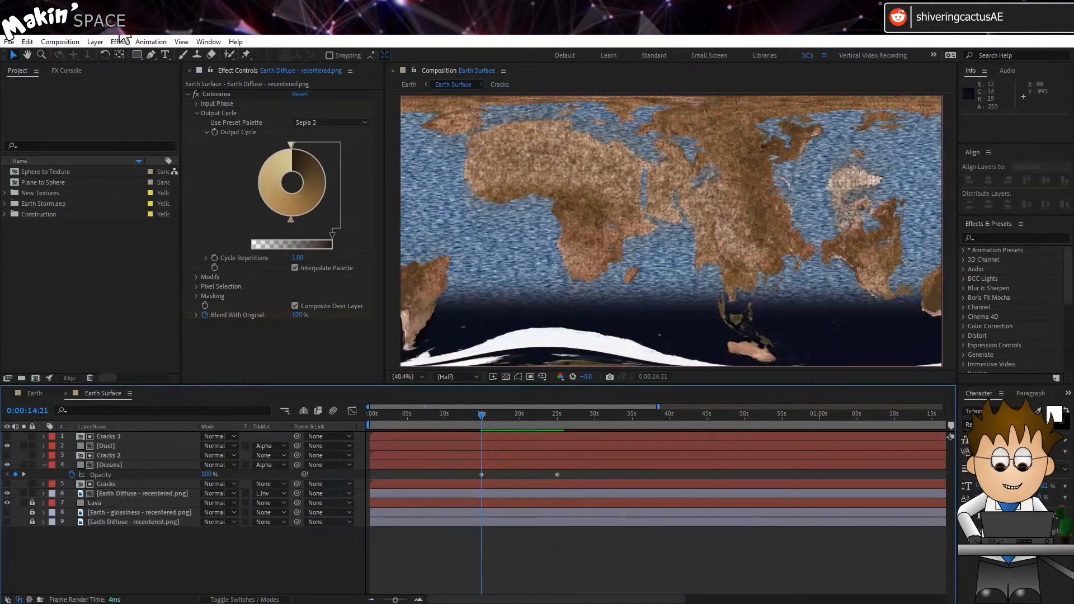
Add an adjustment layer above all layers in Earth Surface and slide it to start at 0:00:00:00.
{"action": "left_click", "coordinate": [95, 43]}
{"action": "mouse_move", "coordinate": [112, 65]}
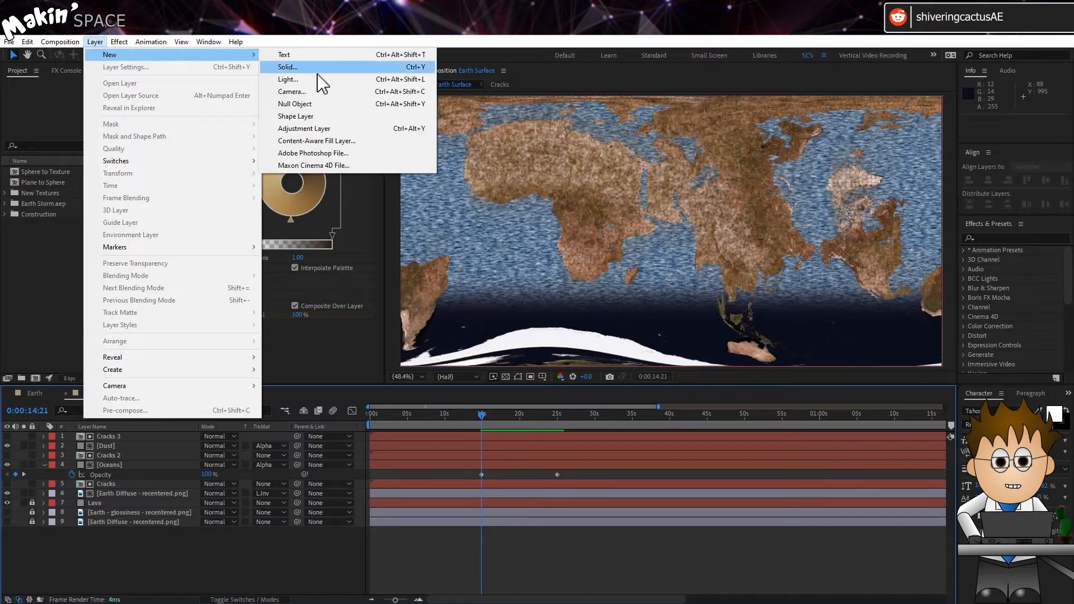
{"action": "left_click", "coordinate": [368, 130]}
{"action": "left_click_drag", "start_coordinate": [526, 434], "coordinate": [431, 432]}
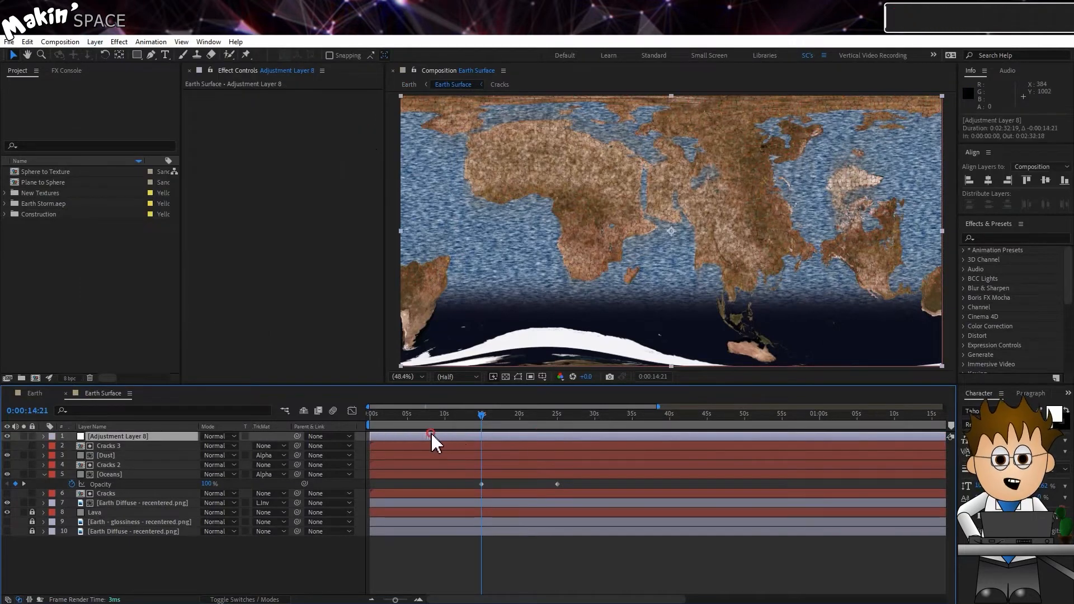
Apply Linear Wipe to the adjustment layer with Transition Completion 2%, Wipe Angle 180° and Feather 20.
{"action": "left_click", "coordinate": [119, 42]}
{"action": "mouse_move", "coordinate": [197, 405]}
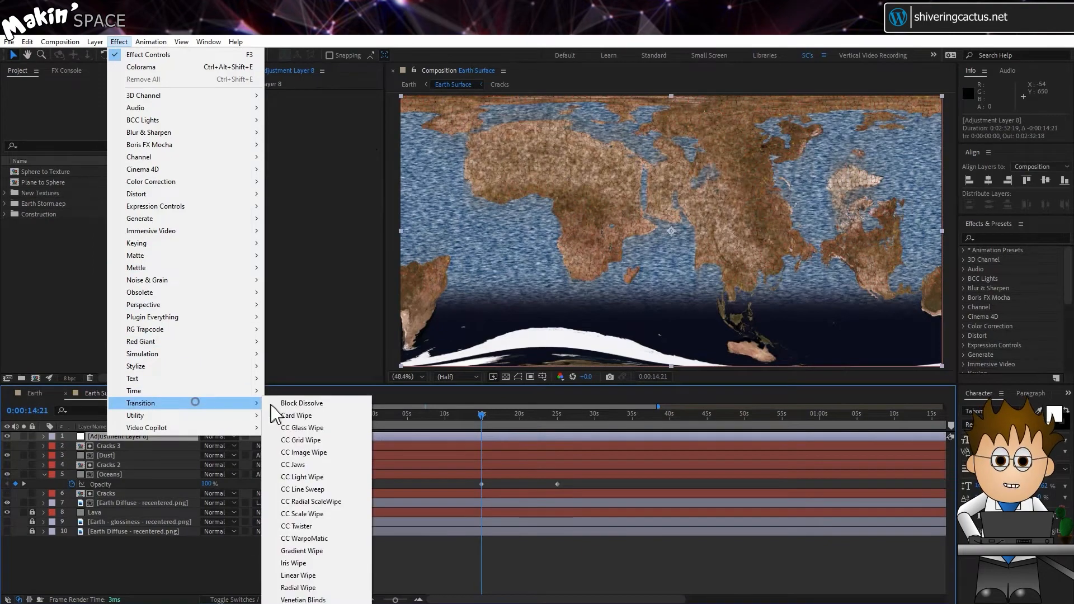
{"action": "left_click", "coordinate": [337, 577]}
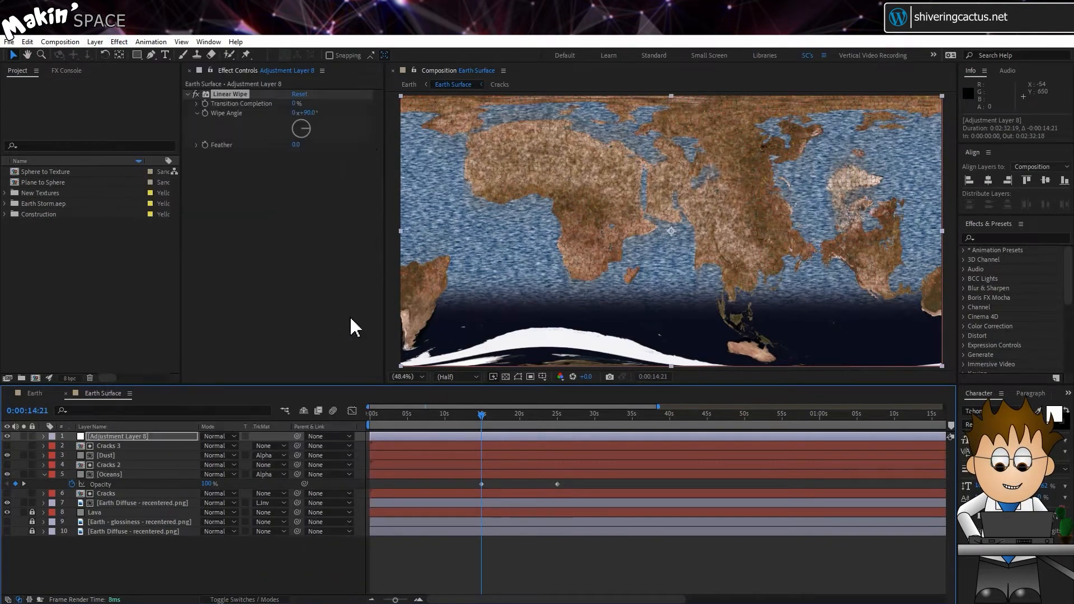
{"action": "left_click", "coordinate": [293, 105]}
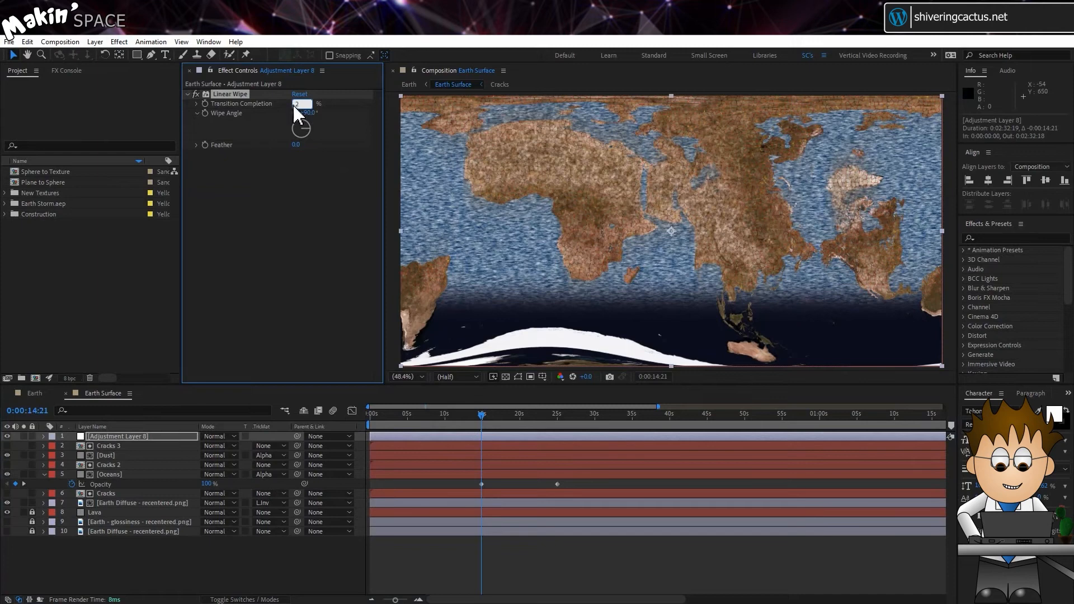
{"action": "type", "text": "2"}
{"action": "key", "text": "Return"}
{"action": "type", "text": "18"}
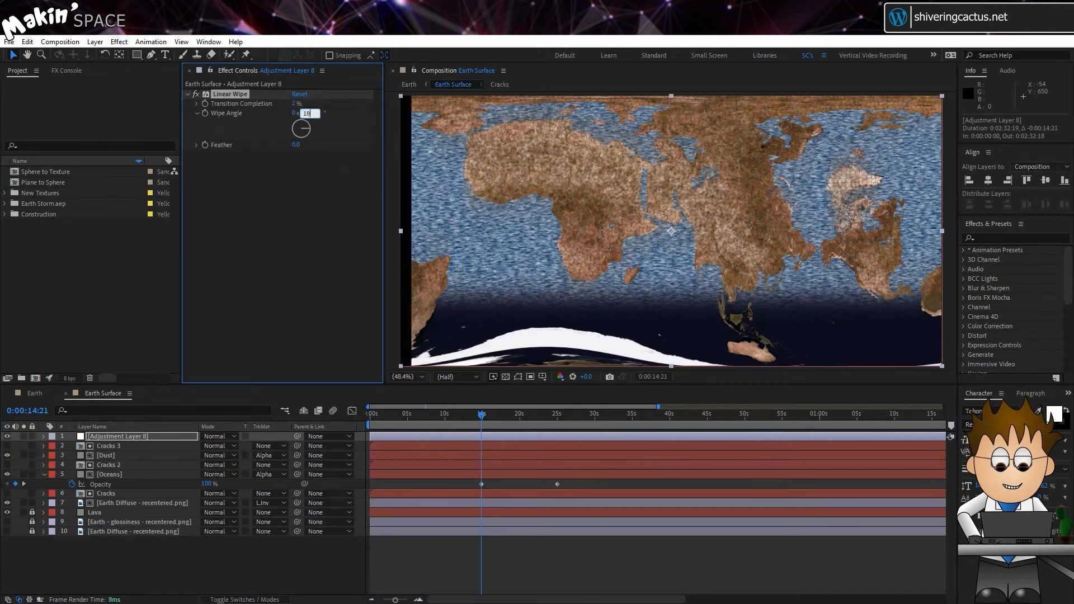
{"action": "type", "text": "0"}
{"action": "key", "text": "Return"}
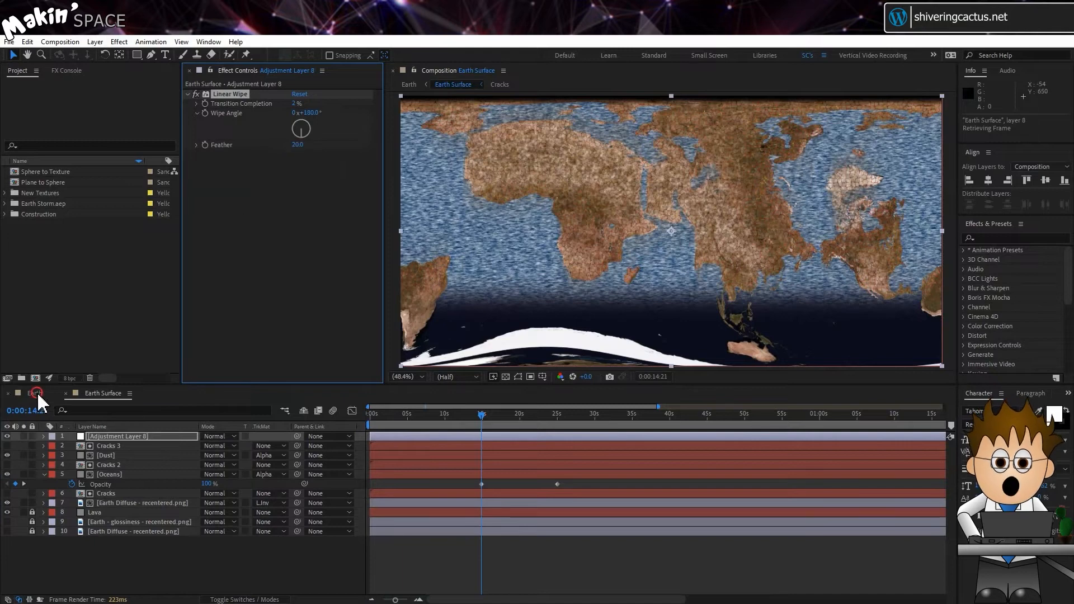
Check the wipe on the globe in Earth, and keyframe its Transition Completion in Earth Surface from 0% at 0:00:04:23 to 2% at 0:00:25:00.
{"action": "left_click", "coordinate": [35, 393]}
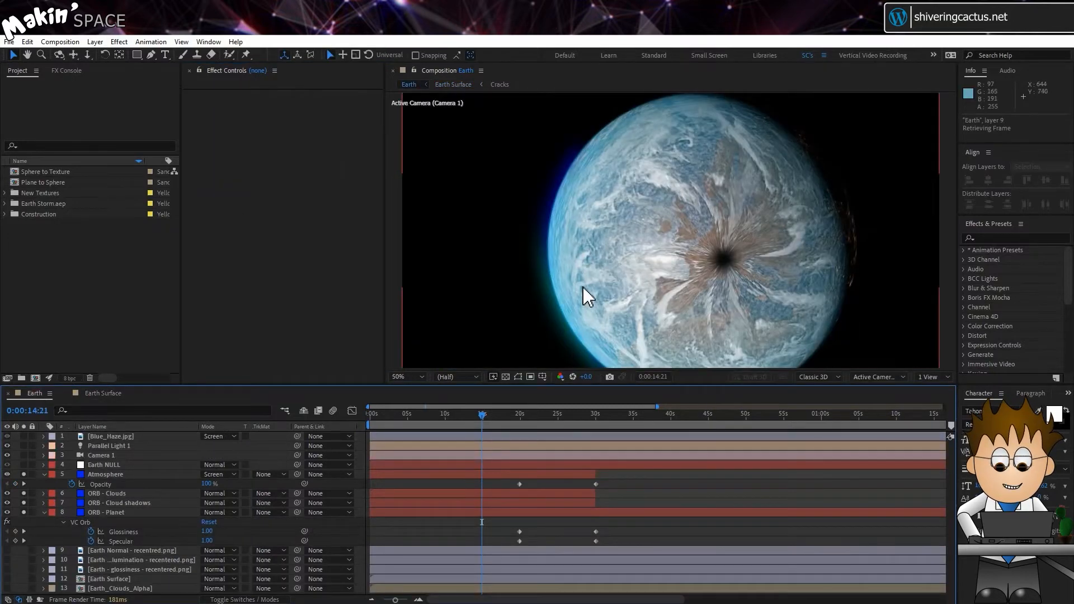
{"action": "left_click", "coordinate": [505, 377]}
{"action": "left_click", "coordinate": [506, 376]}
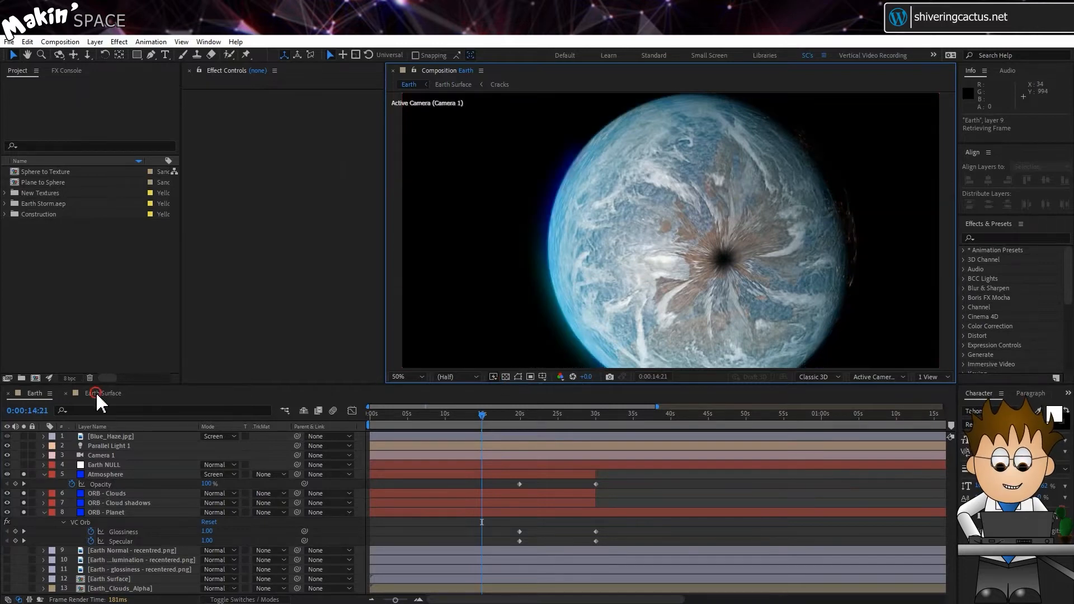
{"action": "left_click", "coordinate": [97, 395]}
{"action": "left_click", "coordinate": [410, 421]}
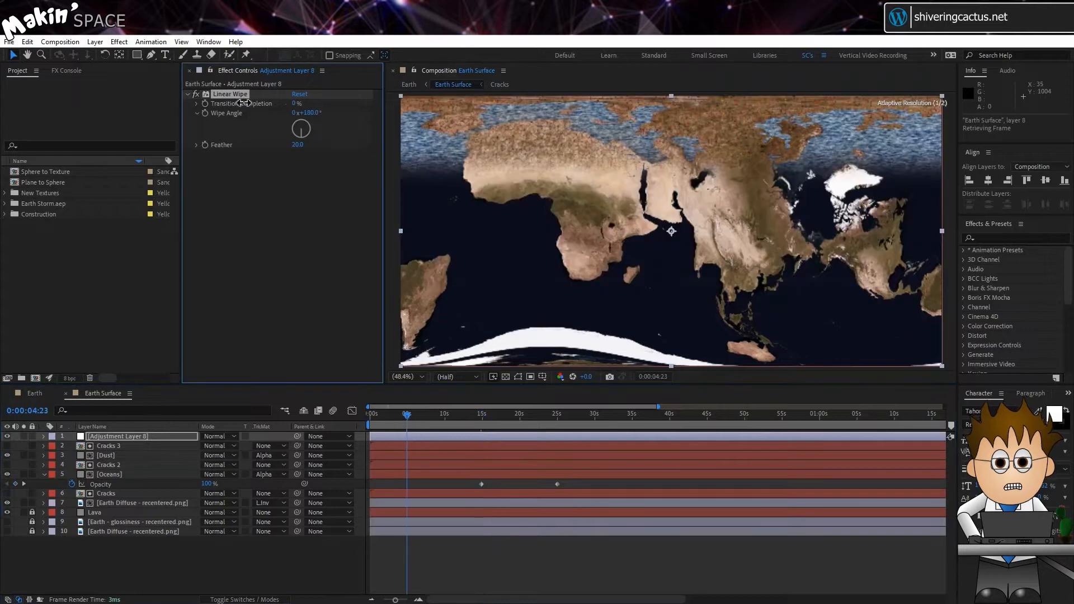
{"action": "left_click_drag", "start_coordinate": [547, 424], "coordinate": [556, 421]}
{"action": "left_click", "coordinate": [295, 103]}
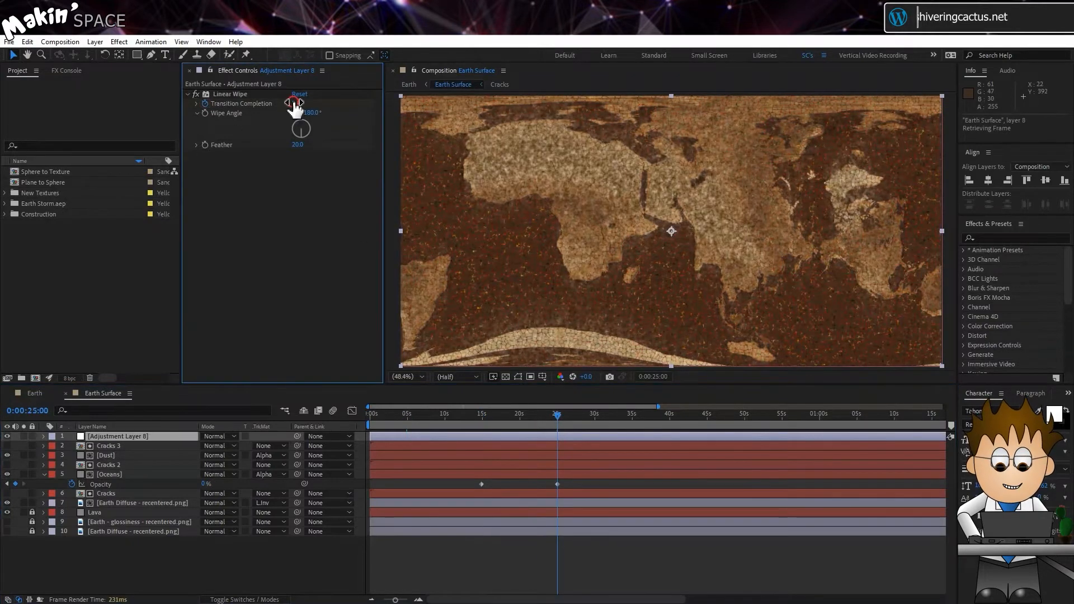
{"action": "type", "text": "2"}
{"action": "key", "text": "Return"}
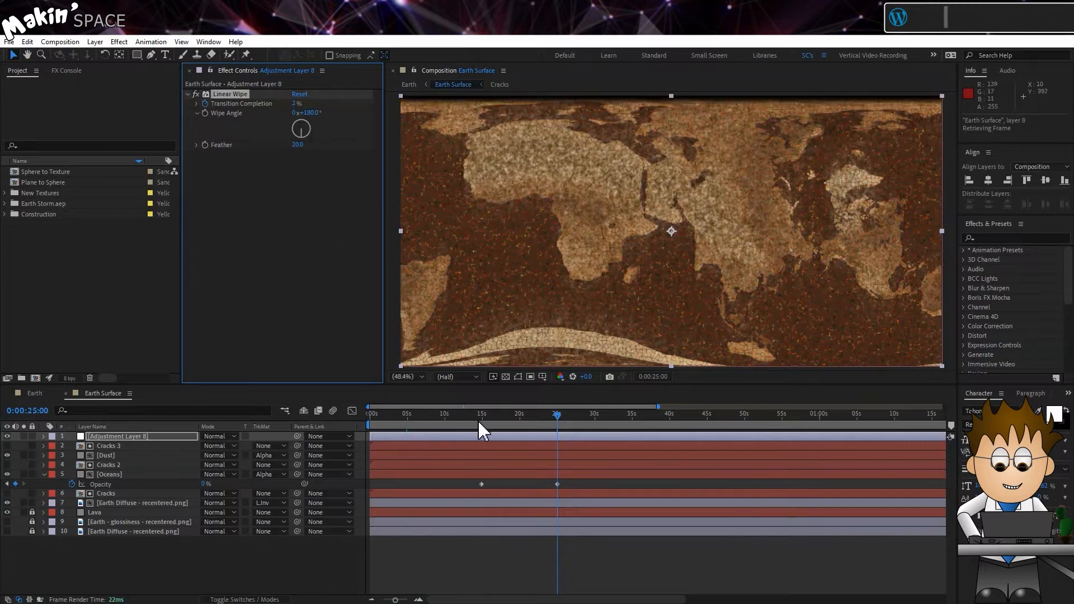
{"action": "left_click_drag", "start_coordinate": [479, 423], "coordinate": [409, 422]}
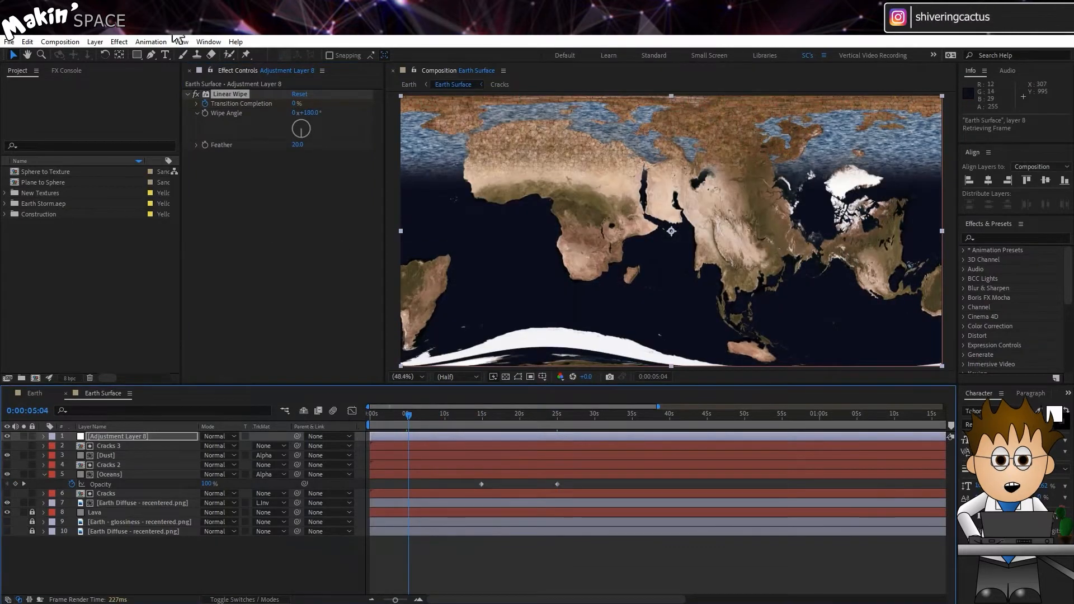
Add a 2000 x 1000 px black solid starting at 0:00:00:00 above all layers and rename it Gradient.
{"action": "left_click", "coordinate": [95, 42]}
{"action": "mouse_move", "coordinate": [106, 63]}
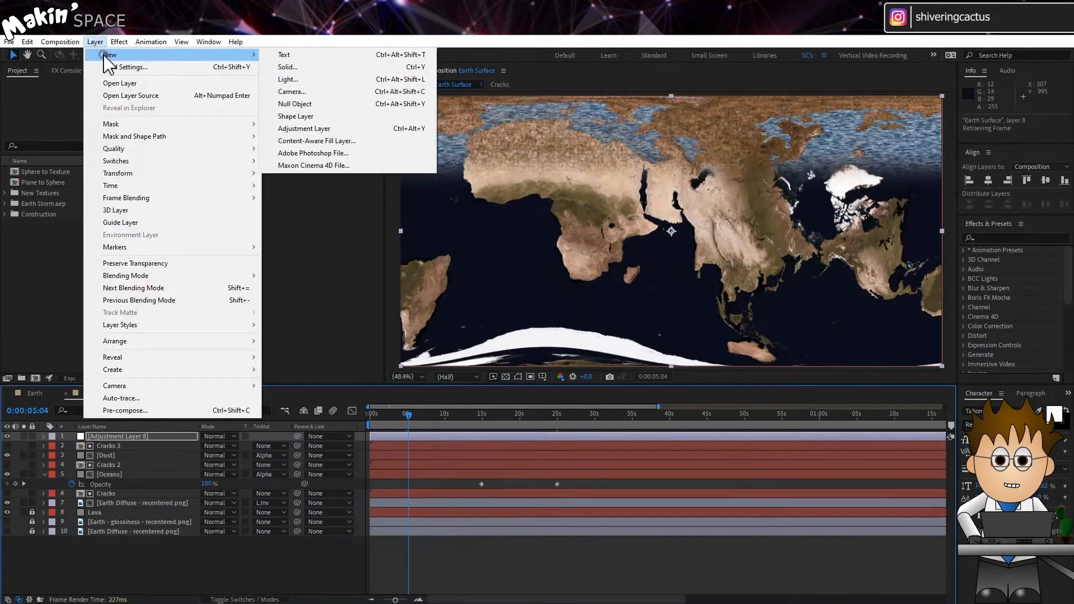
{"action": "left_click", "coordinate": [308, 72]}
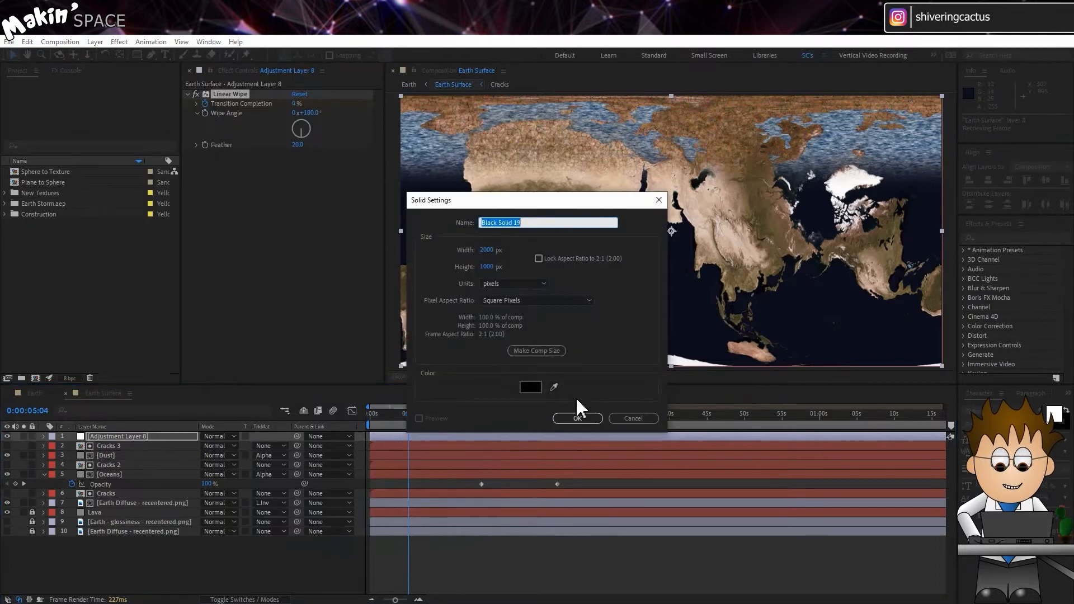
{"action": "left_click", "coordinate": [578, 417]}
{"action": "left_click_drag", "start_coordinate": [453, 439], "coordinate": [442, 437]}
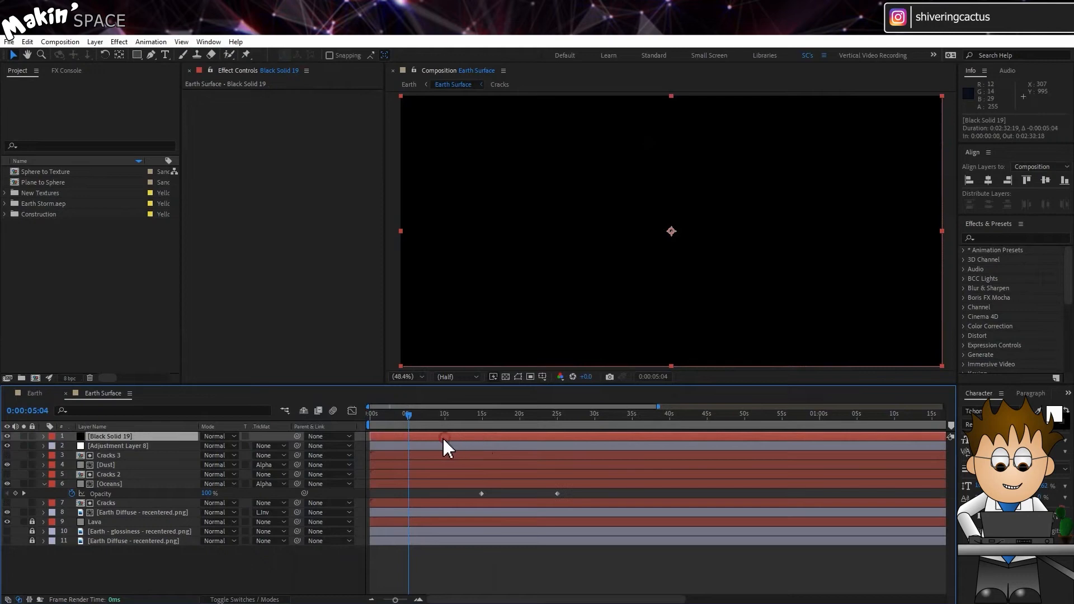
{"action": "key", "text": "Return"}
{"action": "type", "text": "Gradient"}
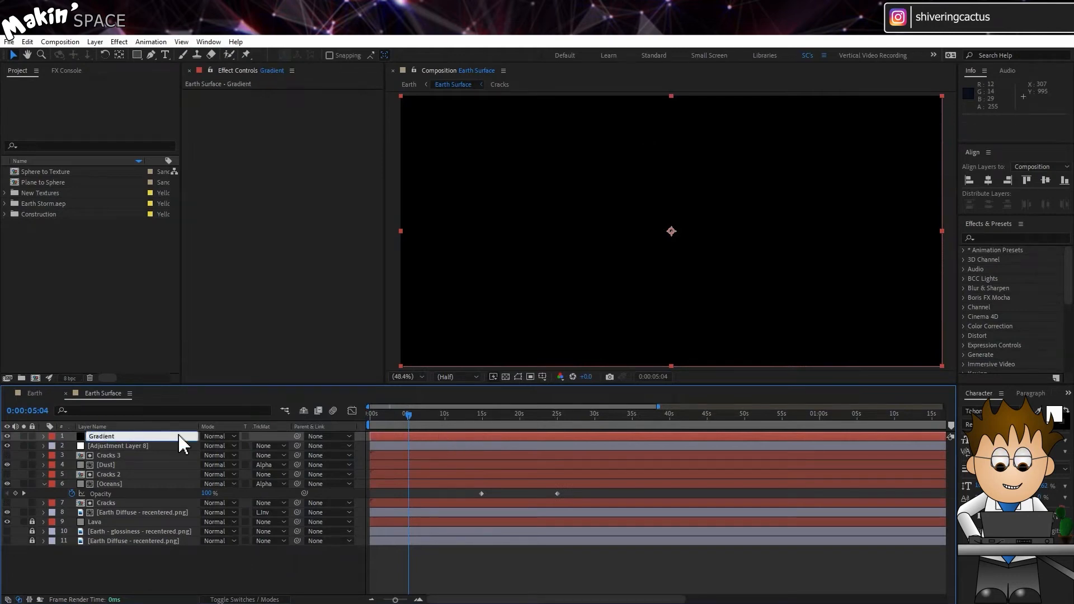
{"action": "key", "text": "Return"}
Apply the Gradient Ramp and Turbulent Noise effects to the Gradient layer.
{"action": "left_click", "coordinate": [126, 44]}
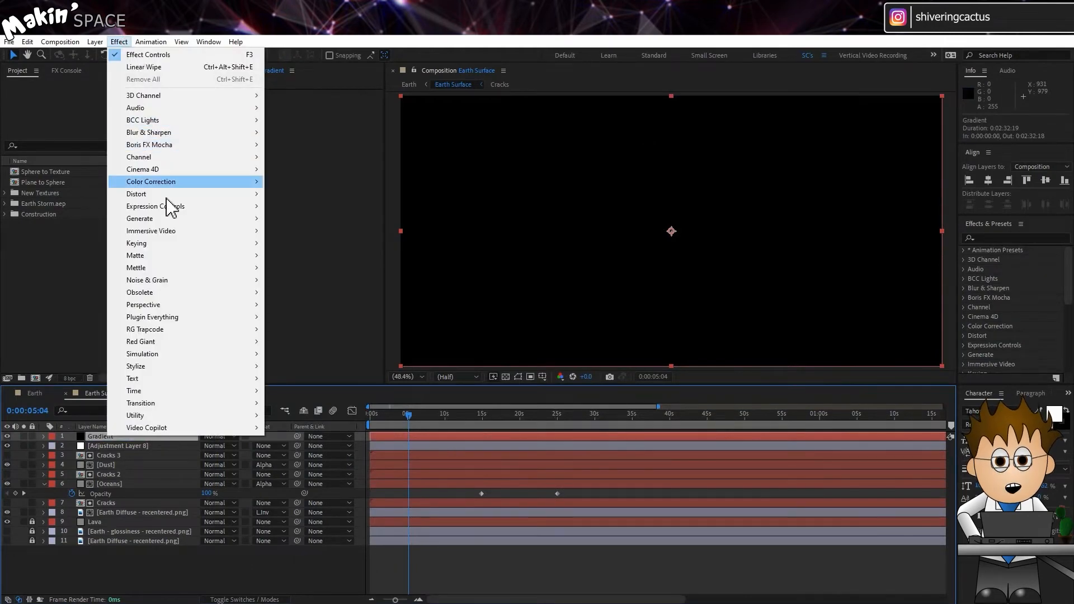
{"action": "left_click", "coordinate": [171, 219]}
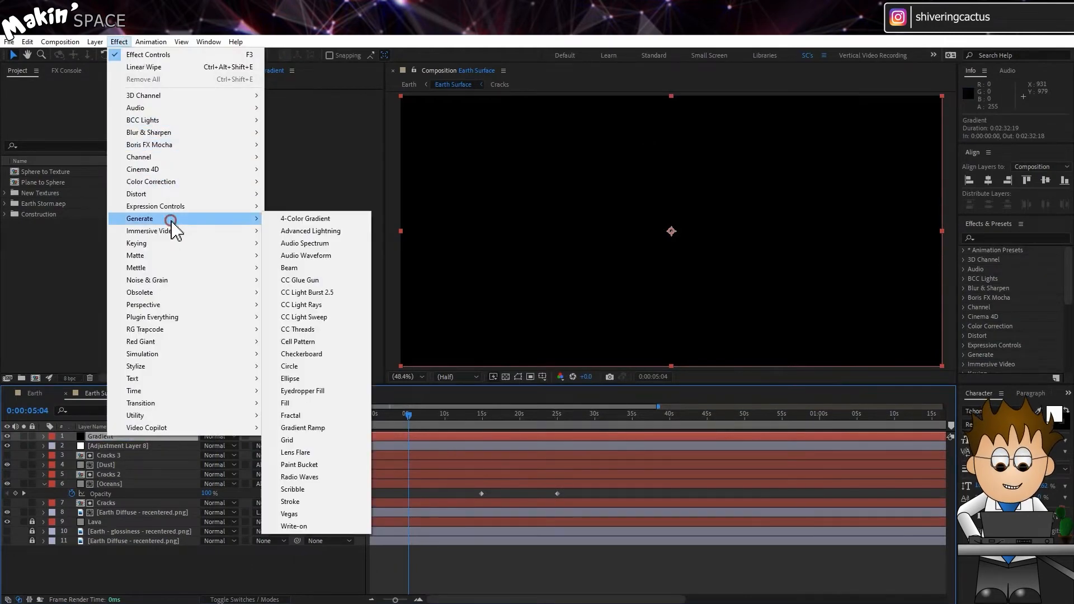
{"action": "left_click", "coordinate": [318, 429]}
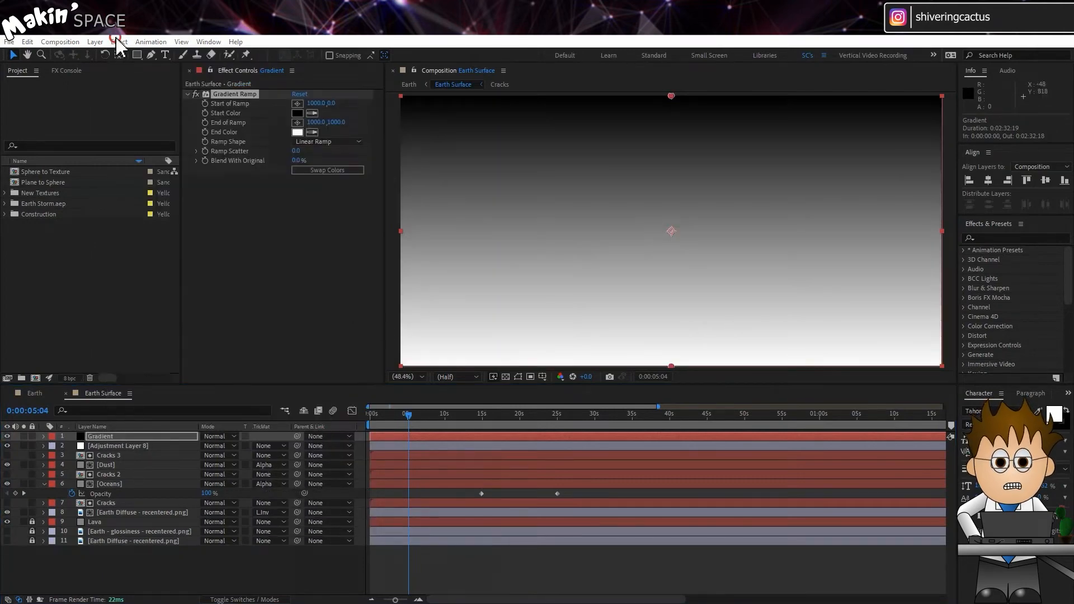
{"action": "left_click", "coordinate": [118, 43]}
{"action": "mouse_move", "coordinate": [174, 285]}
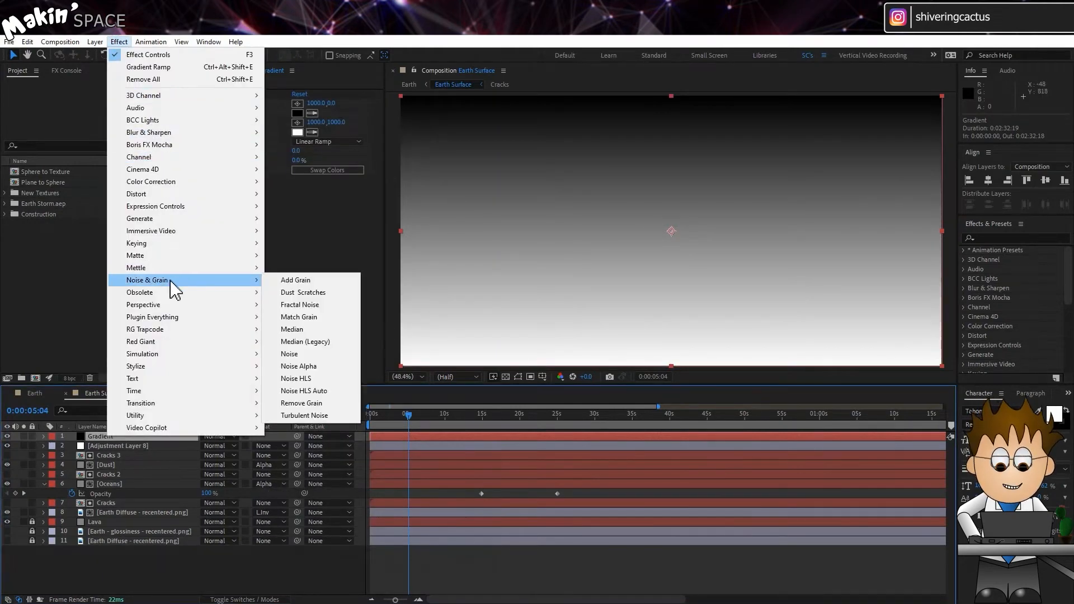
{"action": "left_click", "coordinate": [335, 415]}
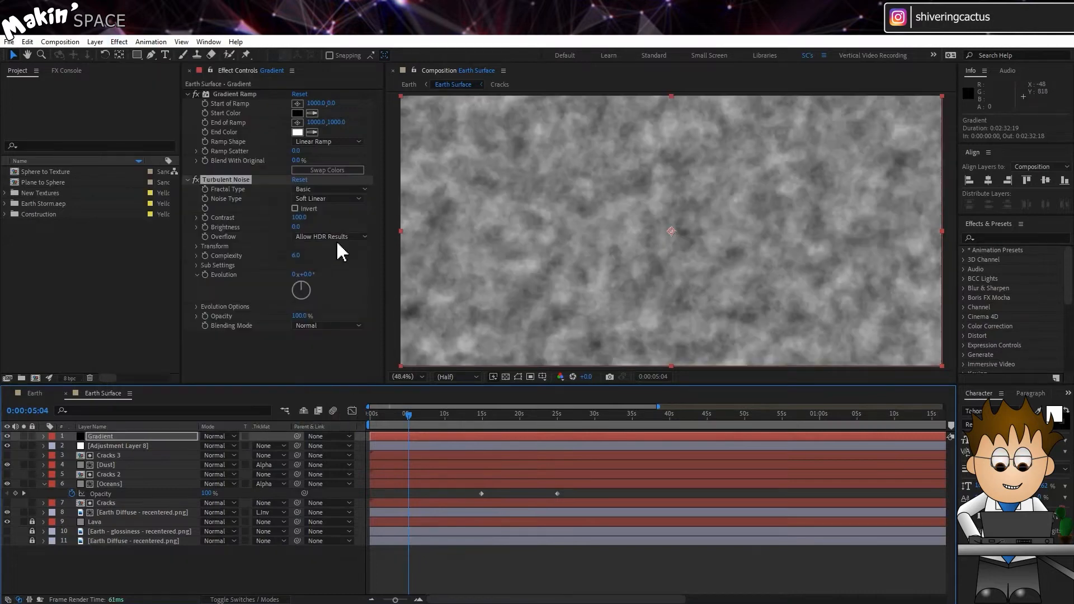
Set the Turbulent Noise fractal type to Dynamic Twist, with Contrast 300 and Brightness 15.
{"action": "left_click", "coordinate": [342, 191]}
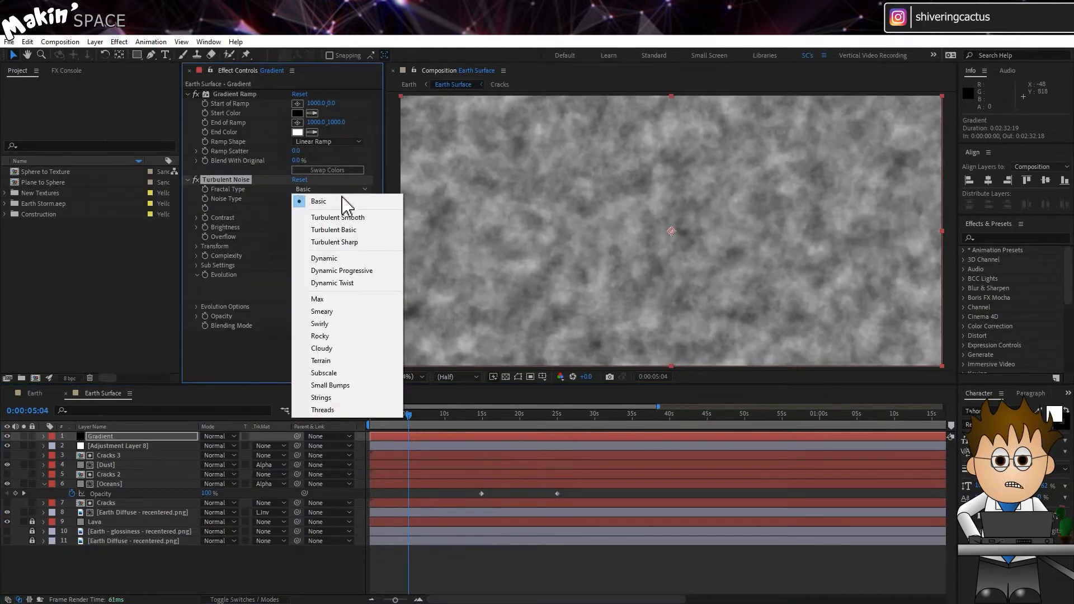
{"action": "left_click", "coordinate": [361, 284]}
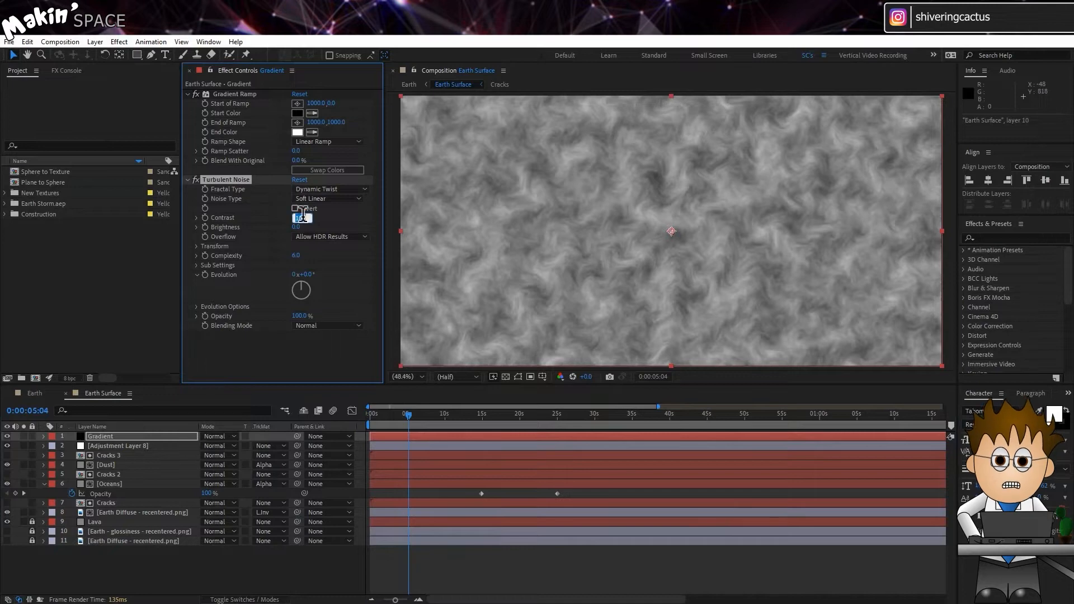
{"action": "type", "text": "300"}
{"action": "key", "text": "Return"}
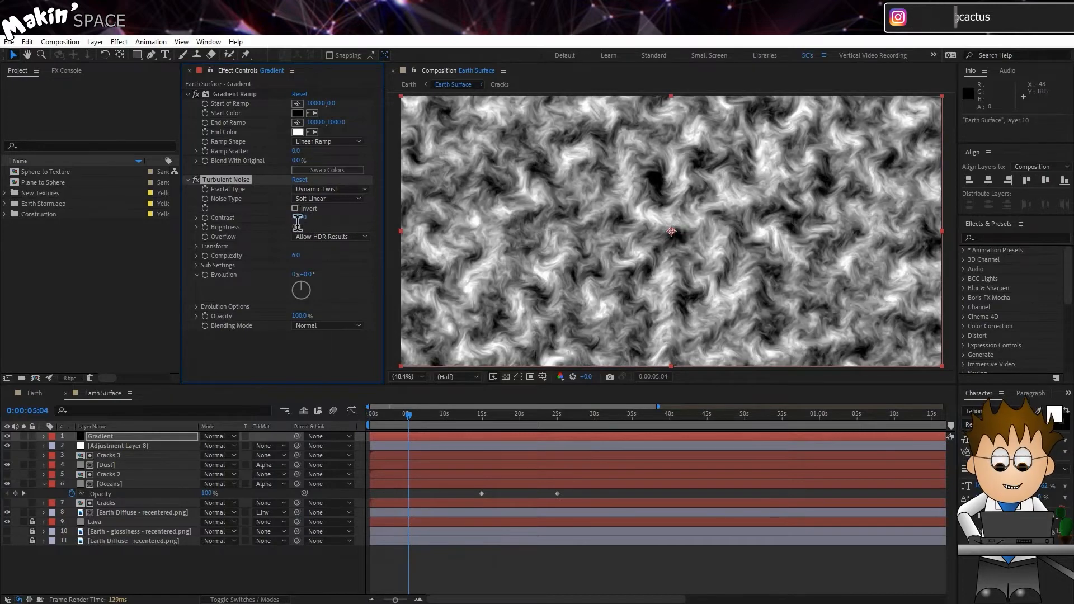
{"action": "left_click", "coordinate": [297, 227]}
{"action": "type", "text": "15"}
{"action": "key", "text": "Return"}
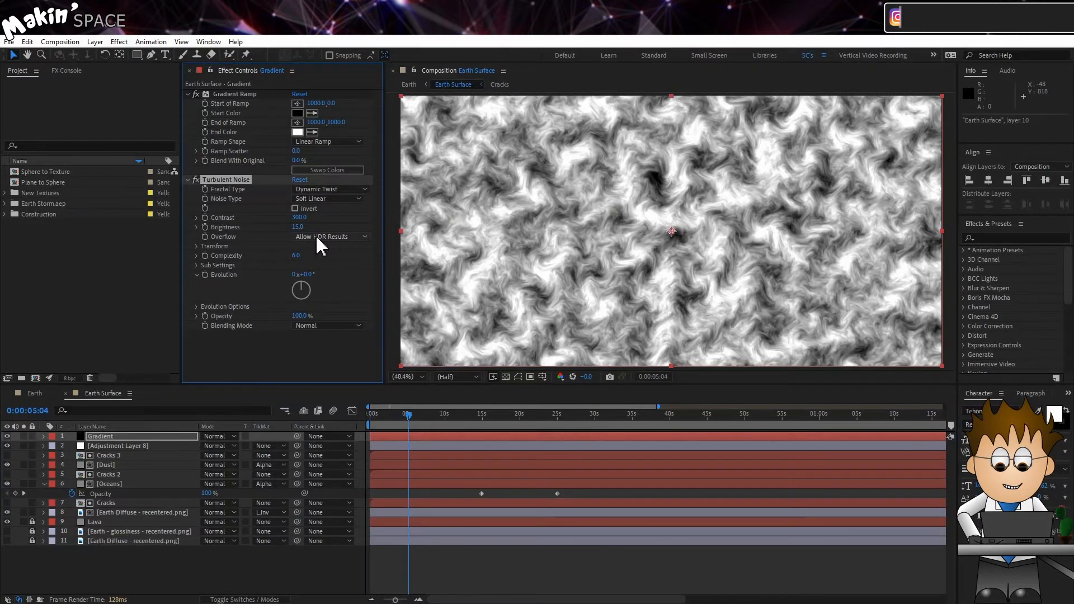
Set the Turbulent Noise scale to 20 and its blending mode to Multiply.
{"action": "left_click", "coordinate": [197, 247]}
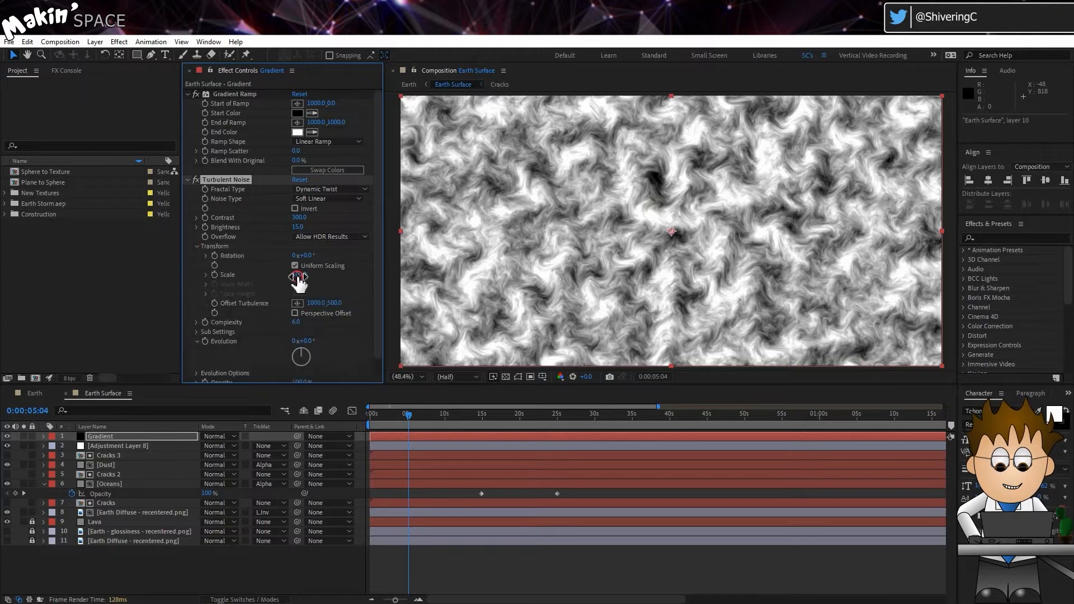
{"action": "type", "text": "20"}
{"action": "key", "text": "Return"}
{"action": "scroll", "coordinate": [314, 286], "scroll_direction": "down", "scroll_amount": 2}
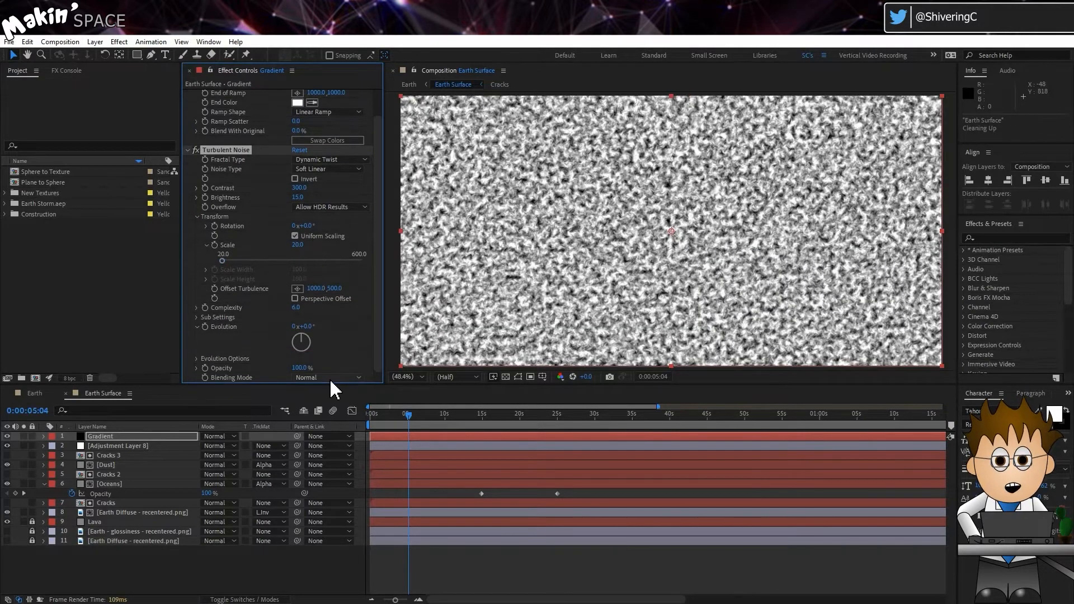
{"action": "left_click_drag", "start_coordinate": [342, 385], "coordinate": [343, 389]}
{"action": "left_click", "coordinate": [344, 380]}
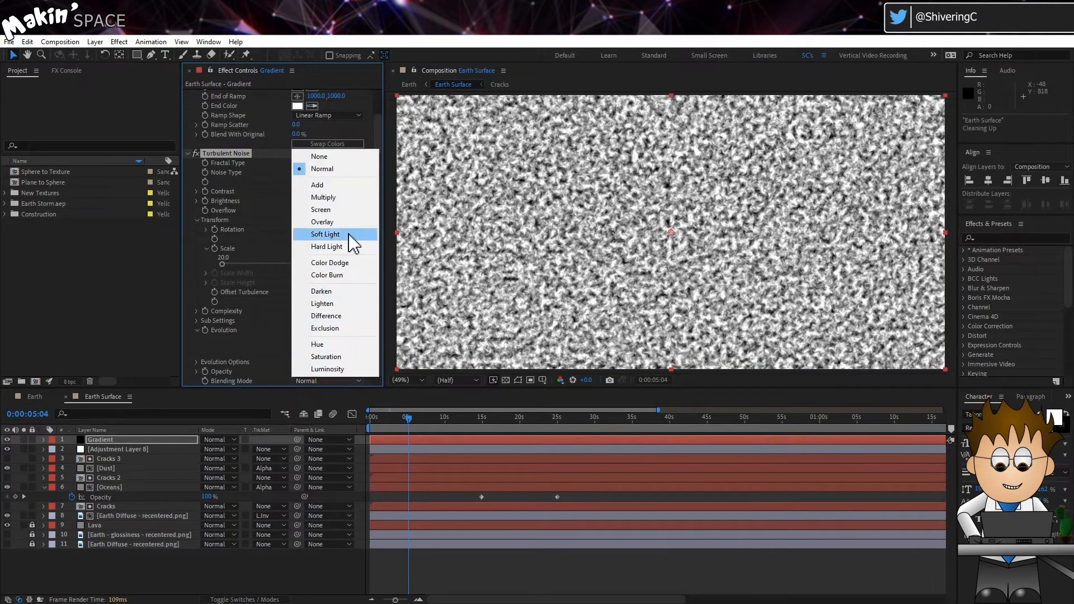
{"action": "left_click", "coordinate": [347, 199]}
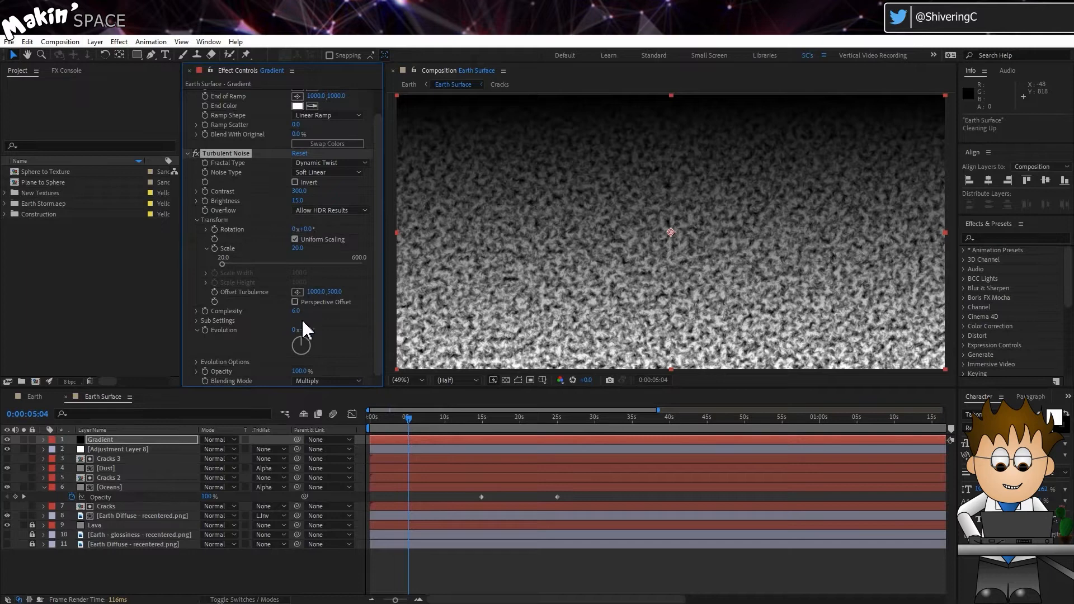
Hide the Gradient layer and apply Gradient Wipe to the adjustment layer beneath it.
{"action": "left_click", "coordinate": [6, 449]}
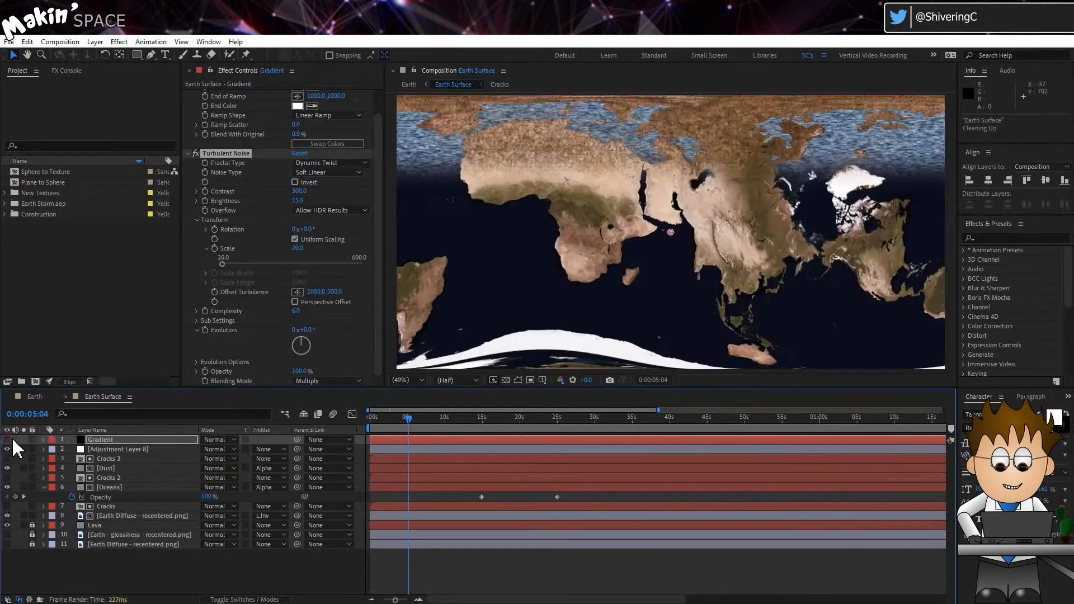
{"action": "left_click", "coordinate": [101, 449]}
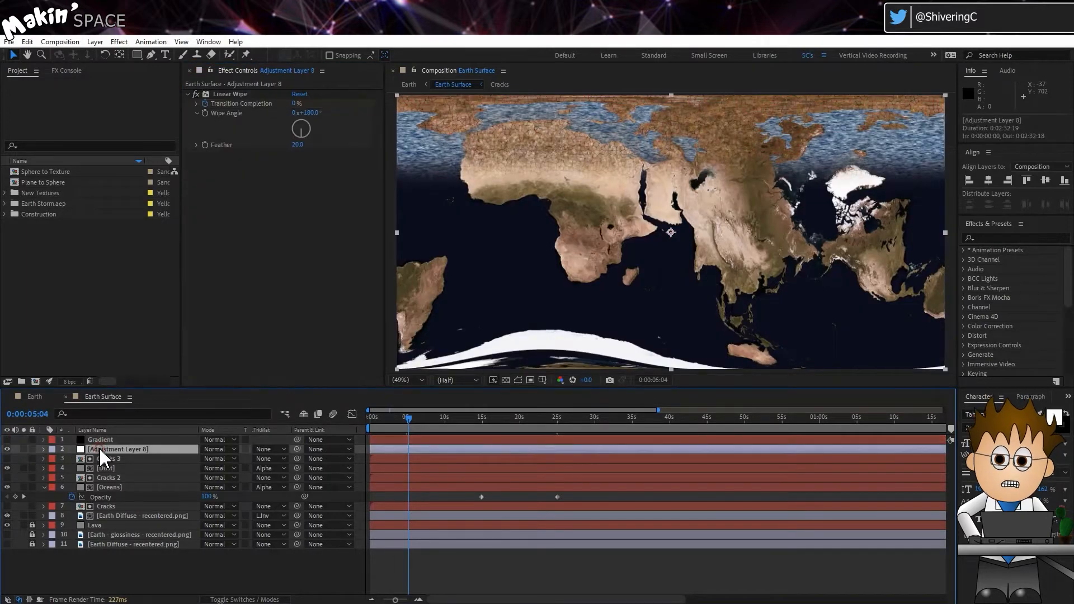
{"action": "left_click", "coordinate": [119, 42]}
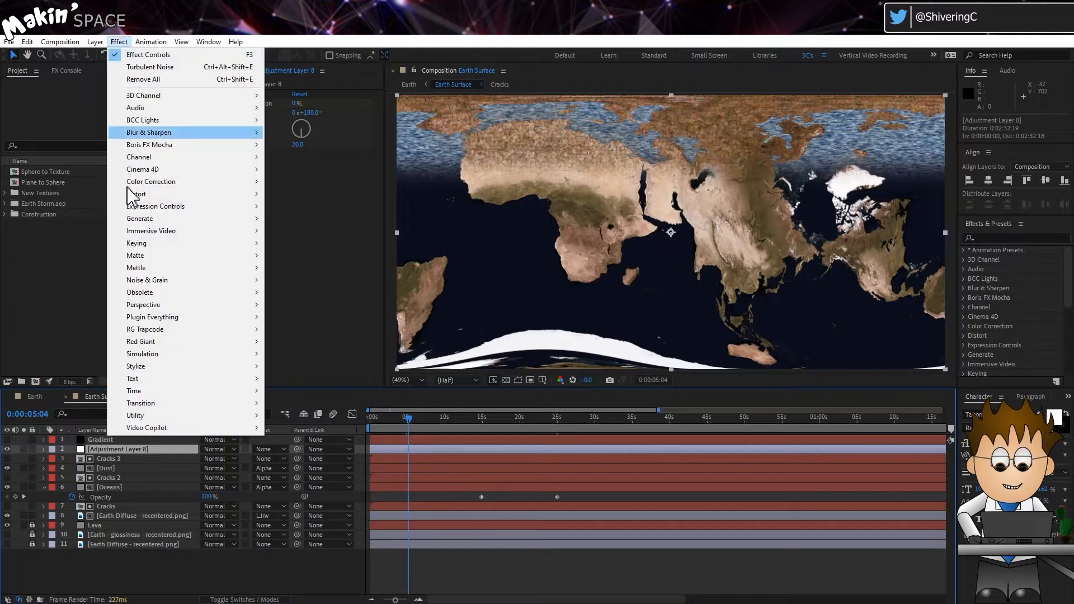
{"action": "mouse_move", "coordinate": [153, 391]}
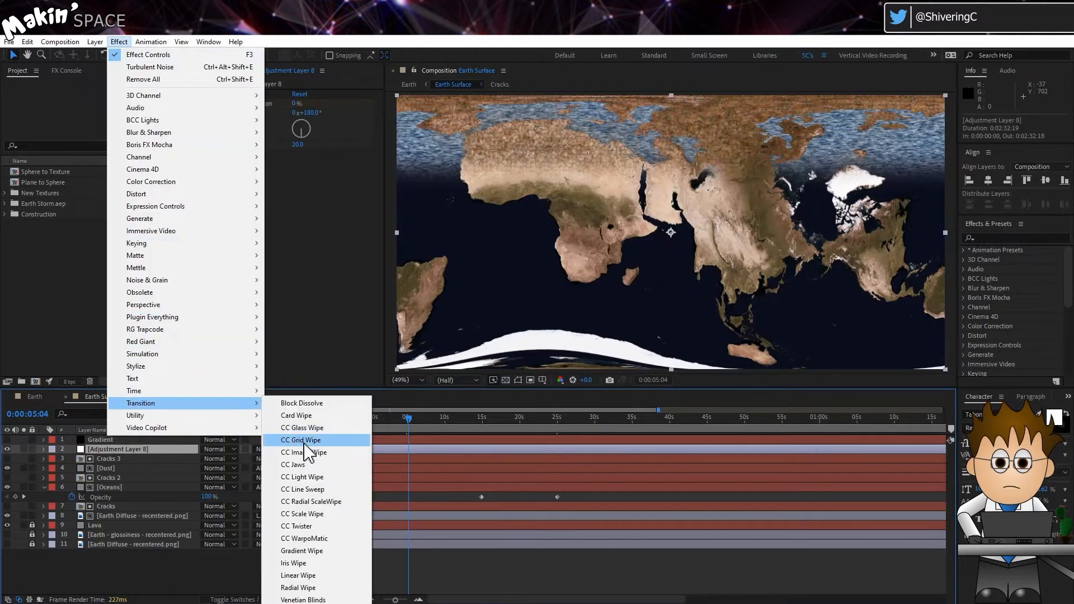
{"action": "left_click", "coordinate": [324, 553]}
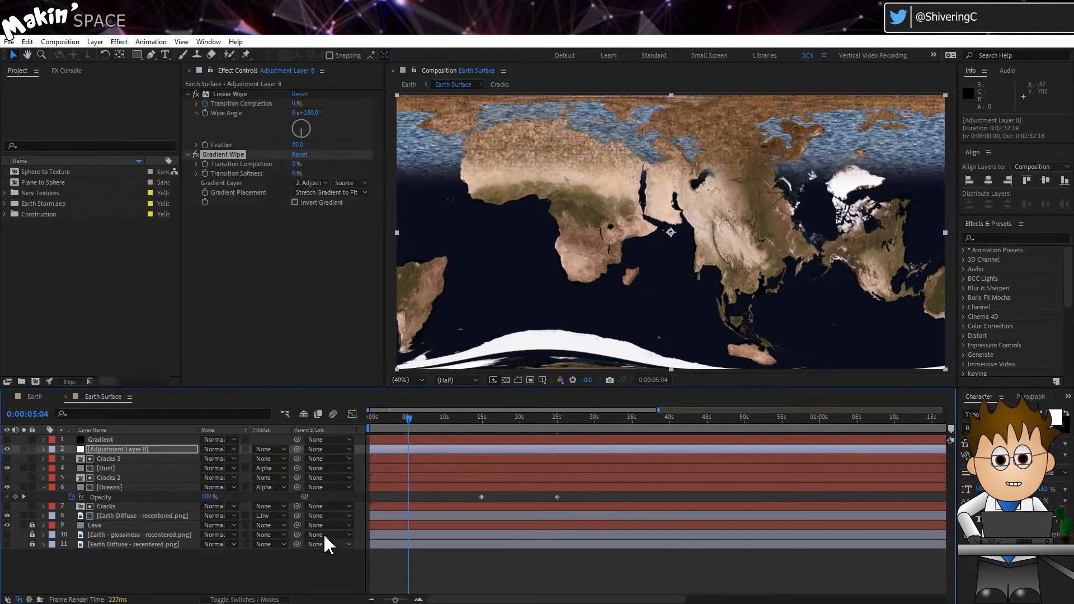
Make Gradient Wipe use the Gradient layer, reading its Effects & Masks.
{"action": "left_click", "coordinate": [312, 183]}
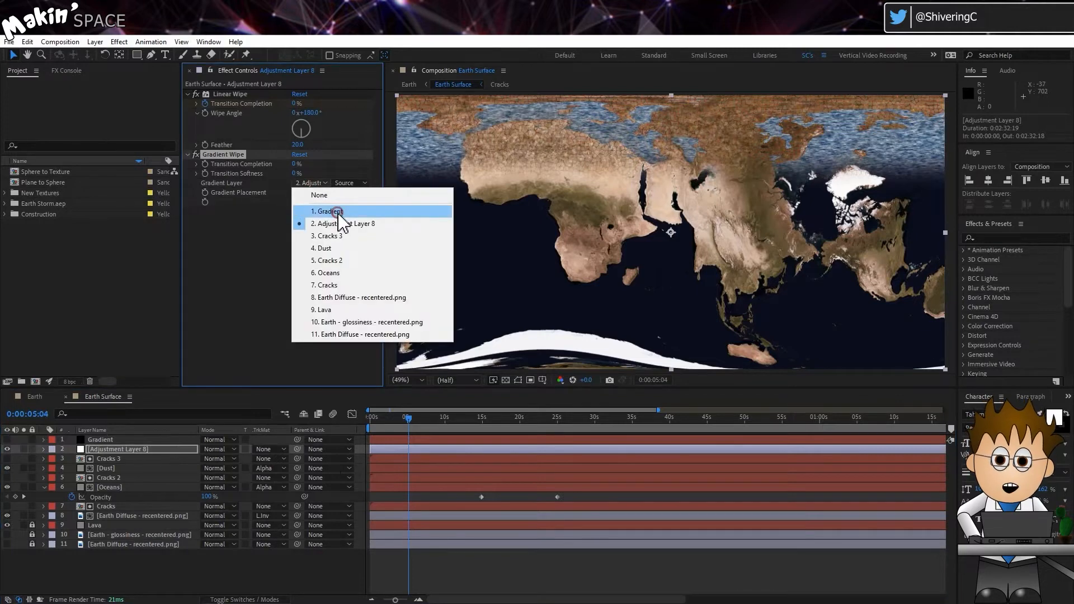
{"action": "left_click", "coordinate": [343, 210]}
{"action": "left_click", "coordinate": [360, 185]}
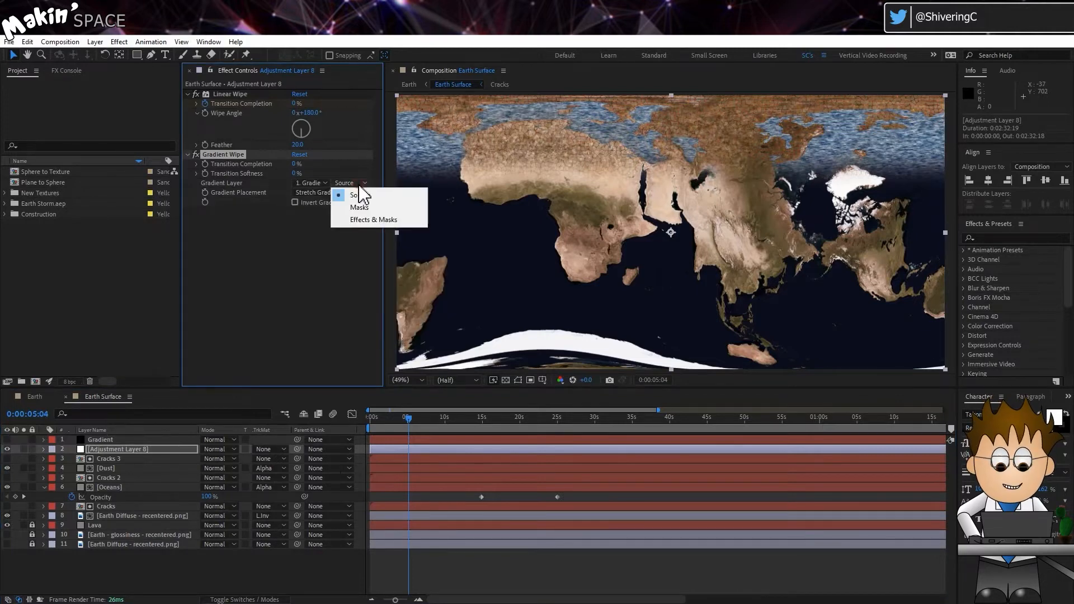
{"action": "left_click", "coordinate": [371, 219]}
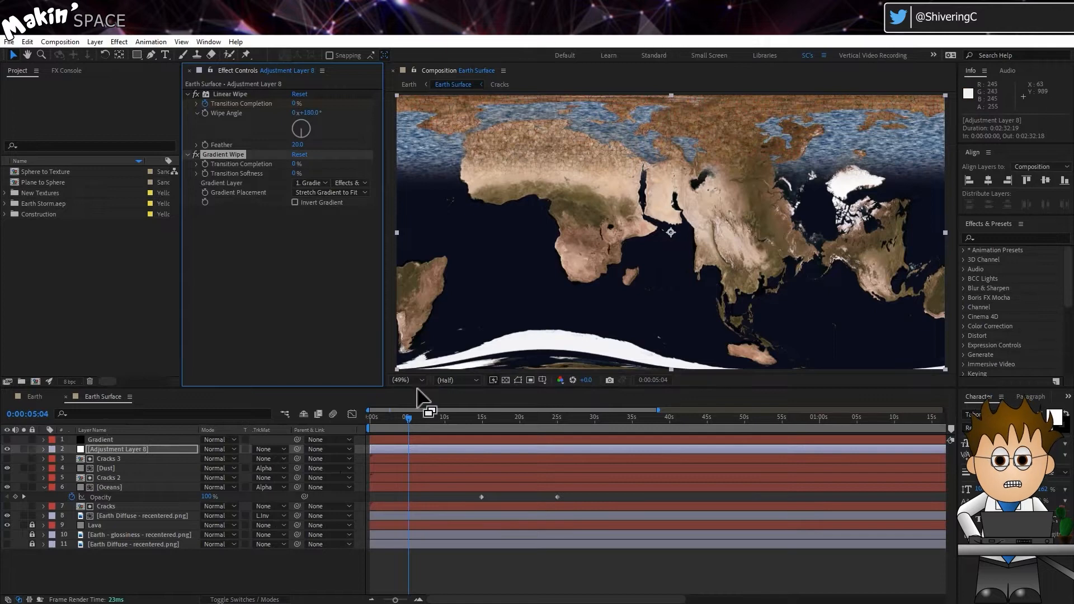
Keyframe Gradient Wipe's Transition Completion from 0% at 25 seconds to 100% at 0:00:44:24.
{"action": "left_click", "coordinate": [556, 422]}
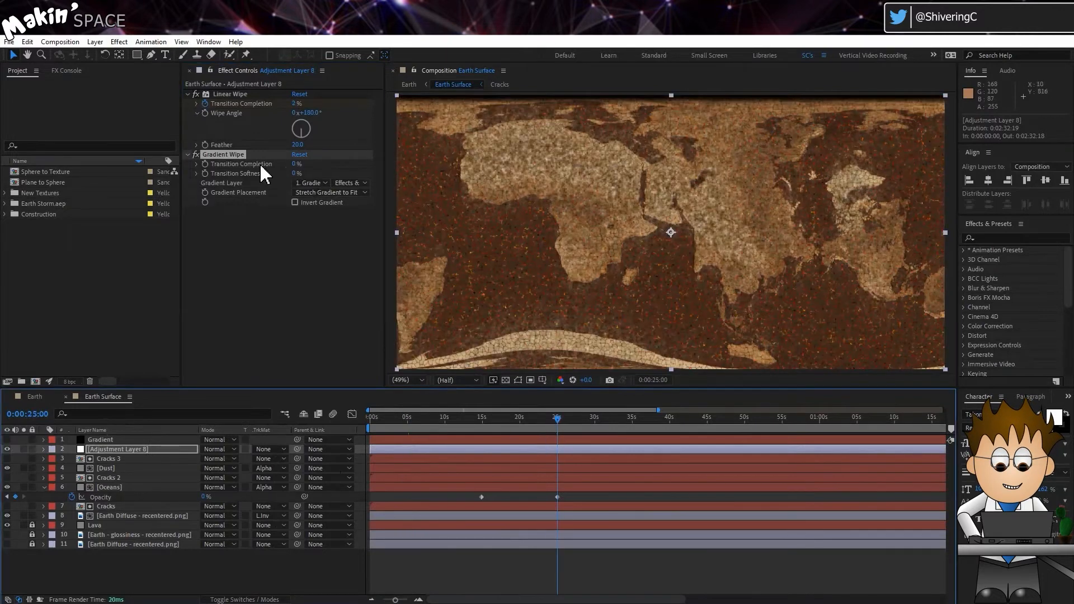
{"action": "left_click", "coordinate": [704, 419]}
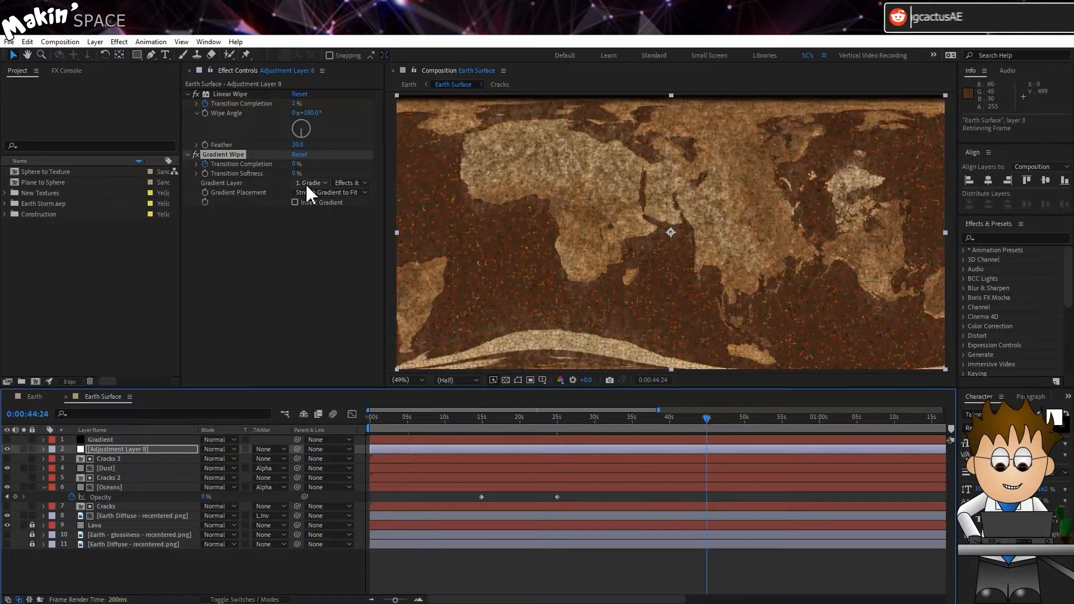
{"action": "left_click", "coordinate": [298, 164]}
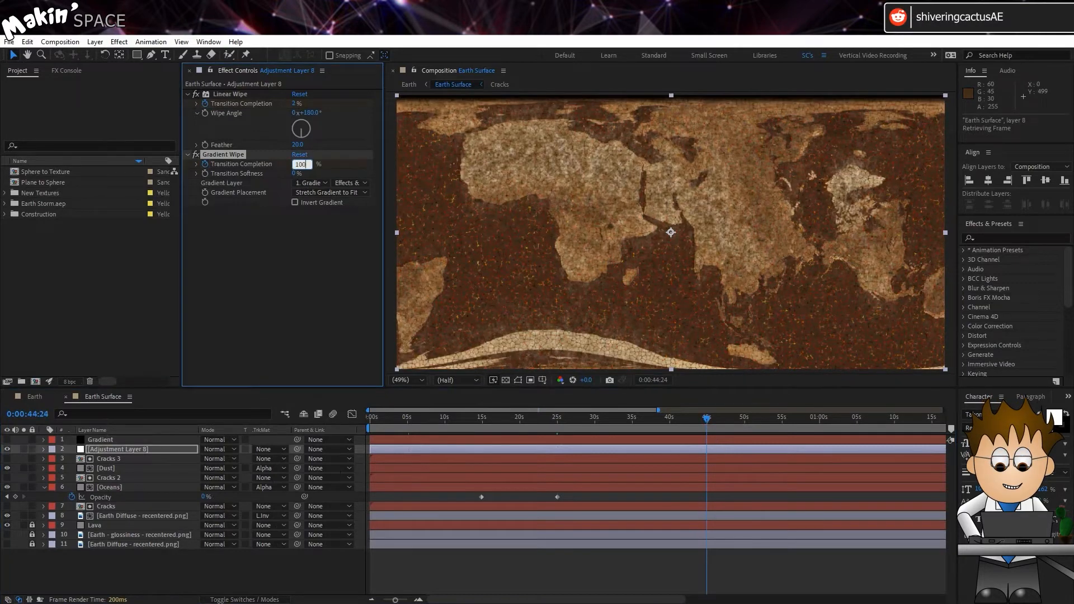
{"action": "key", "text": "Return"}
Apply CC Scale Wipe to the adjustment layer with Stretch 2, and keyframe its Center at 1000, 0 at 25 seconds.
{"action": "left_click", "coordinate": [556, 421]}
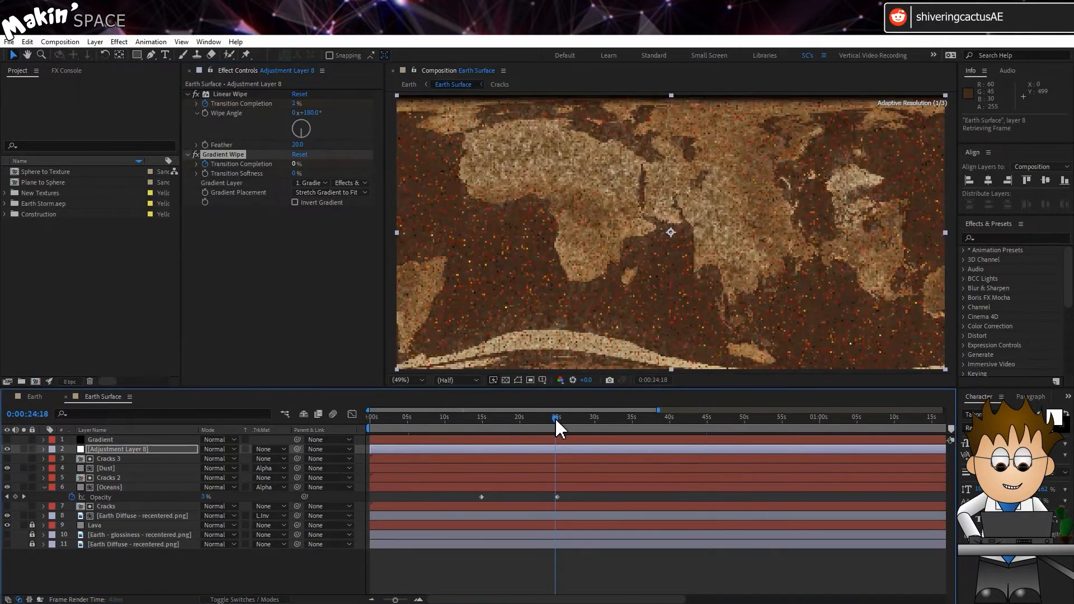
{"action": "mouse_move", "coordinate": [572, 421]}
{"action": "left_mouse_down"}
{"action": "mouse_move", "coordinate": [673, 421]}
{"action": "mouse_move", "coordinate": [557, 424]}
{"action": "left_mouse_up"}
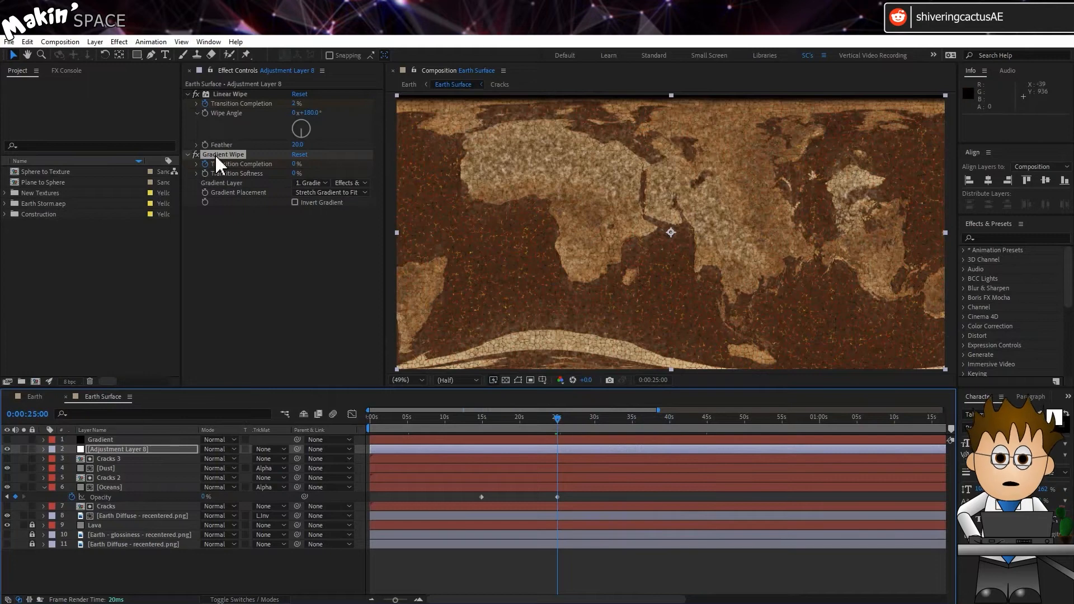
{"action": "left_click", "coordinate": [119, 41]}
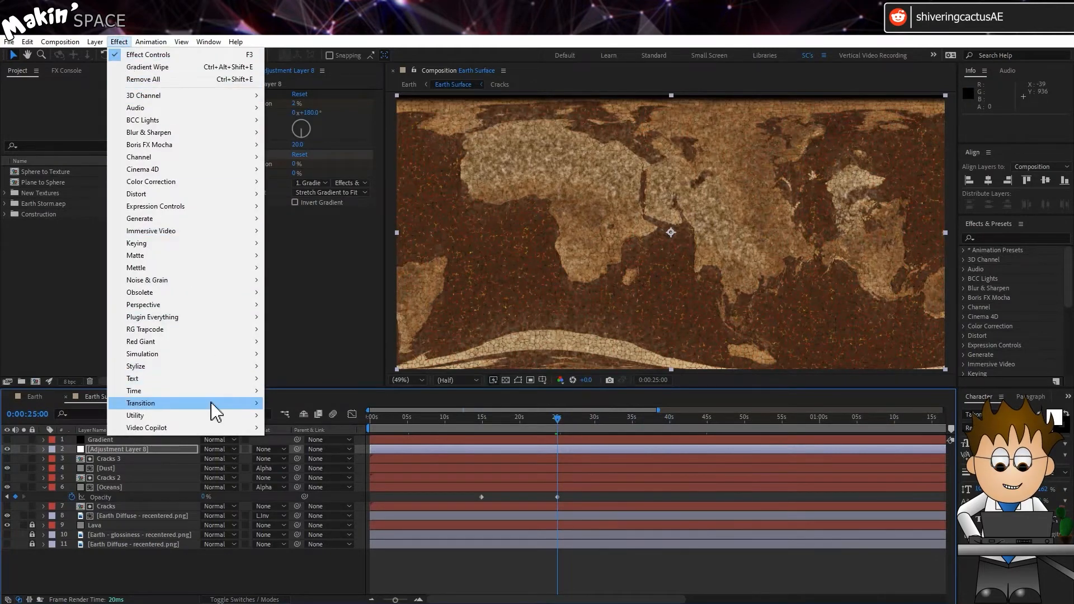
{"action": "mouse_move", "coordinate": [217, 404]}
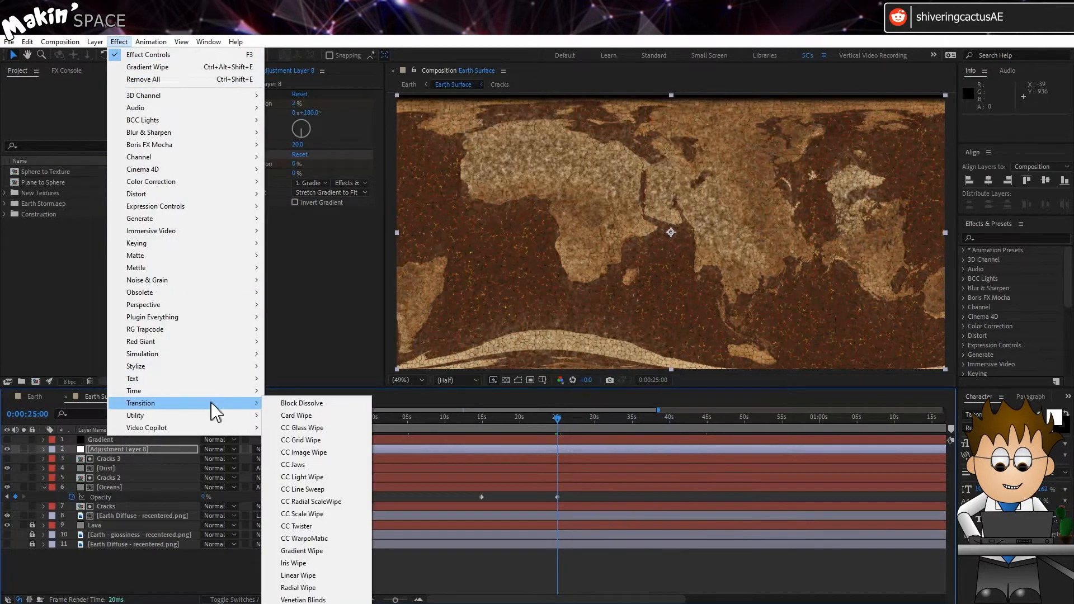
{"action": "left_click", "coordinate": [341, 513]}
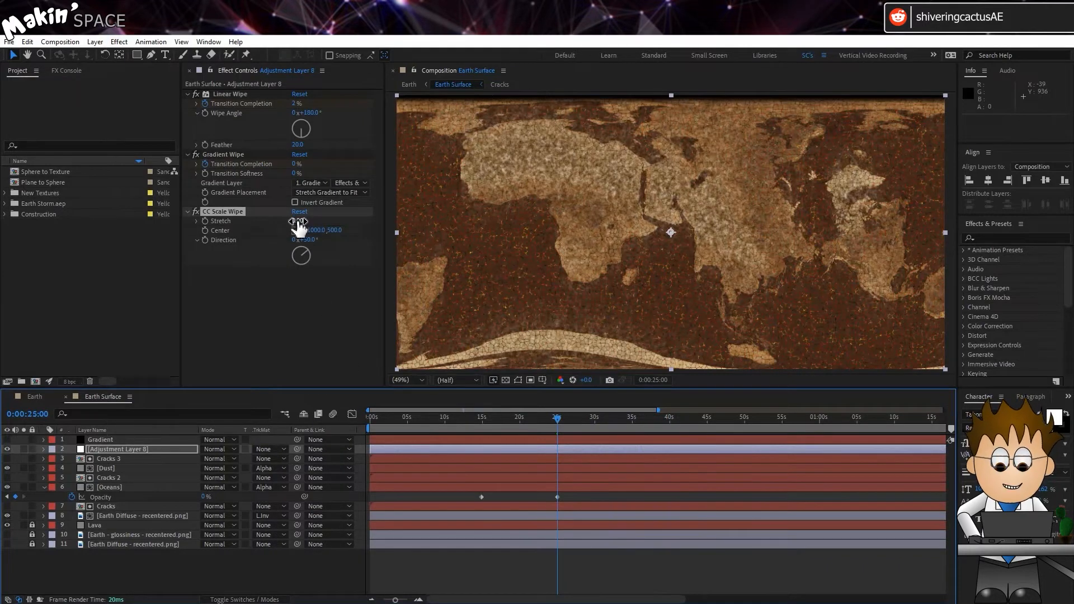
{"action": "left_click", "coordinate": [298, 222]}
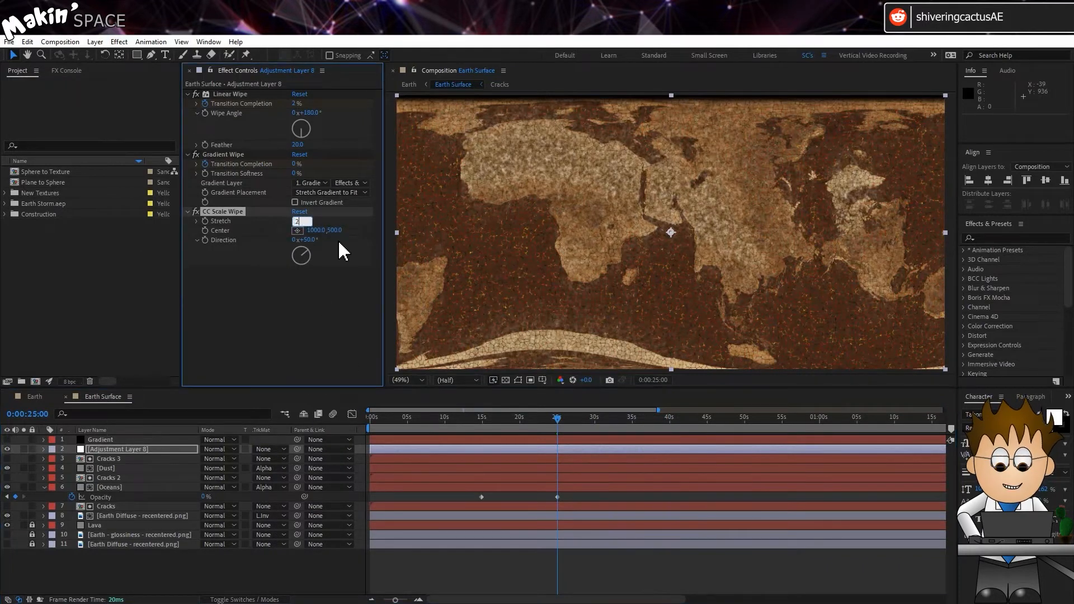
{"action": "key", "text": "Return"}
{"action": "left_click", "coordinate": [205, 230]}
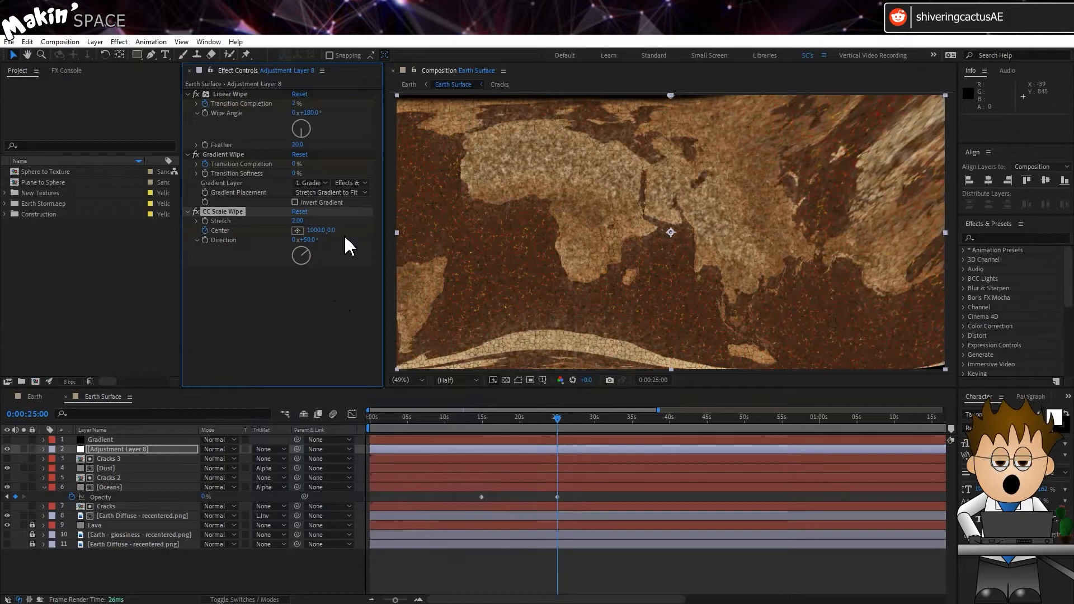
Keyframe CC Scale Wipe's Center to about 1000, 1428 at 0:00:45:06, disabling Gradient Wipe to see it, and set Direction to 0.
{"action": "left_click", "coordinate": [706, 417]}
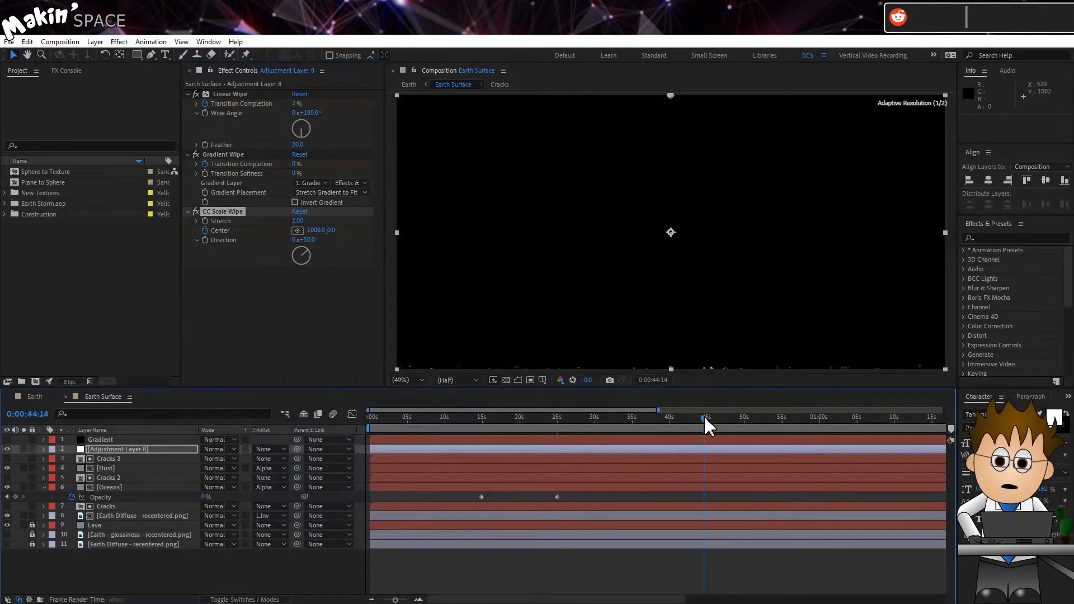
{"action": "left_click", "coordinate": [330, 230]}
{"action": "left_click", "coordinate": [346, 248]}
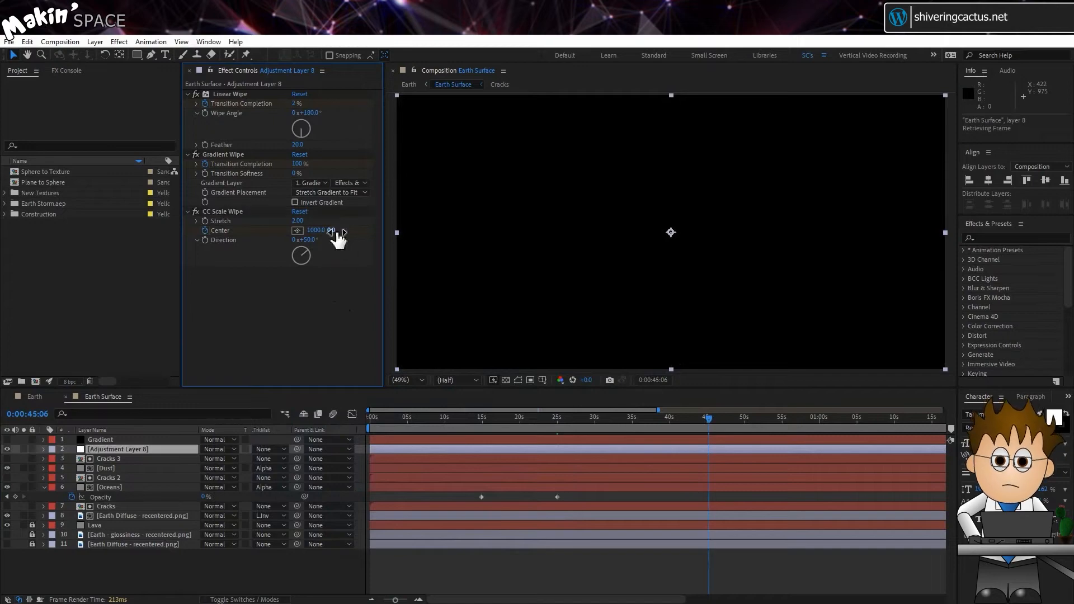
{"action": "left_click_drag", "start_coordinate": [331, 230], "coordinate": [667, 253]}
{"action": "scroll", "coordinate": [663, 247], "scroll_direction": "down", "scroll_amount": 4}
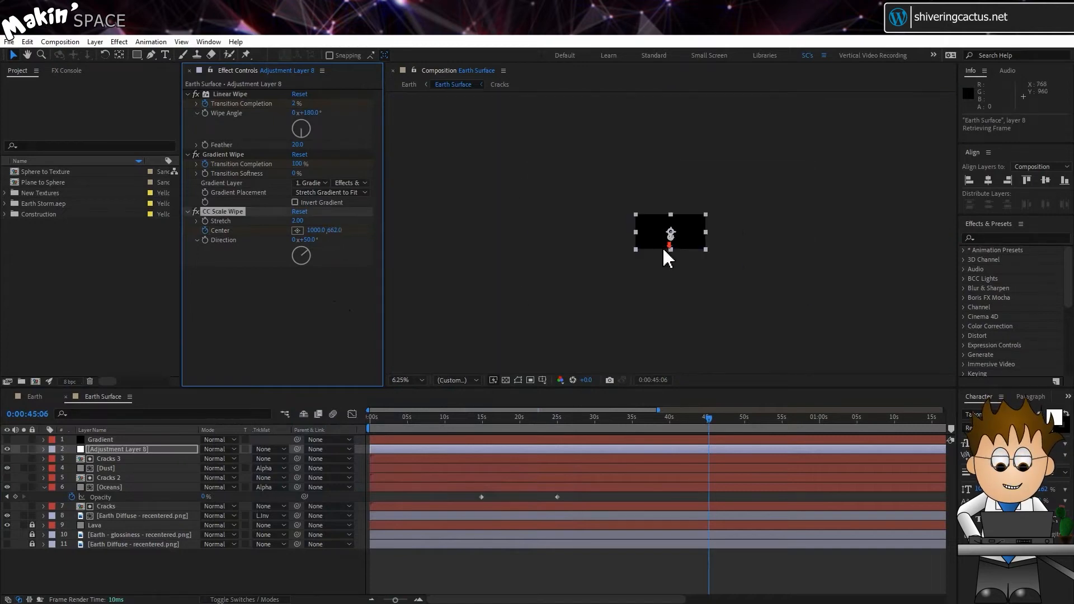
{"action": "left_click", "coordinate": [196, 155]}
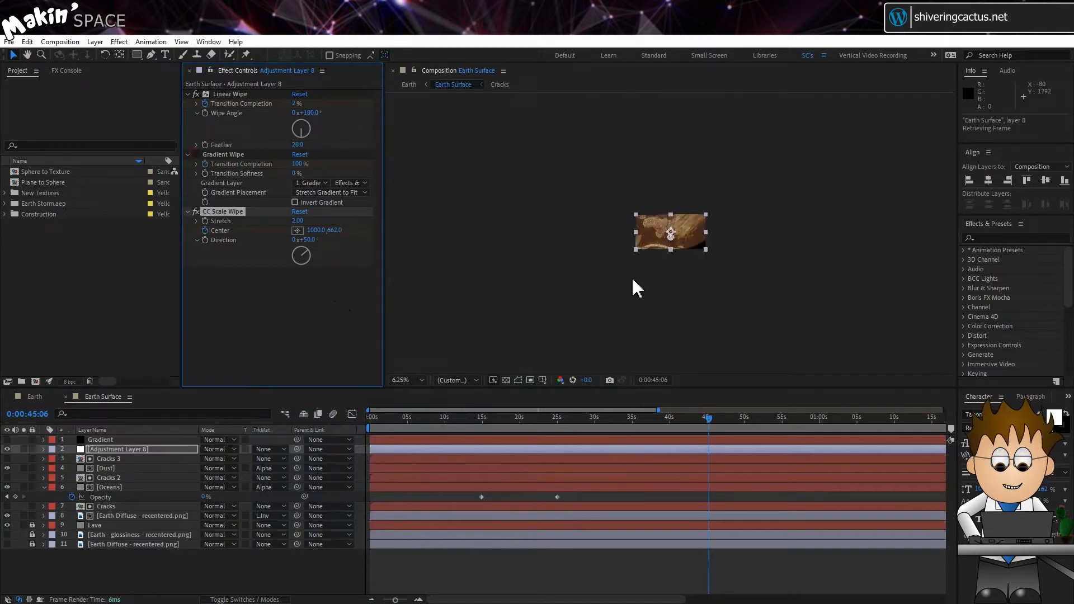
{"action": "scroll", "coordinate": [632, 280], "scroll_direction": "up", "scroll_amount": 2}
{"action": "left_click_drag", "start_coordinate": [337, 238], "coordinate": [371, 235]}
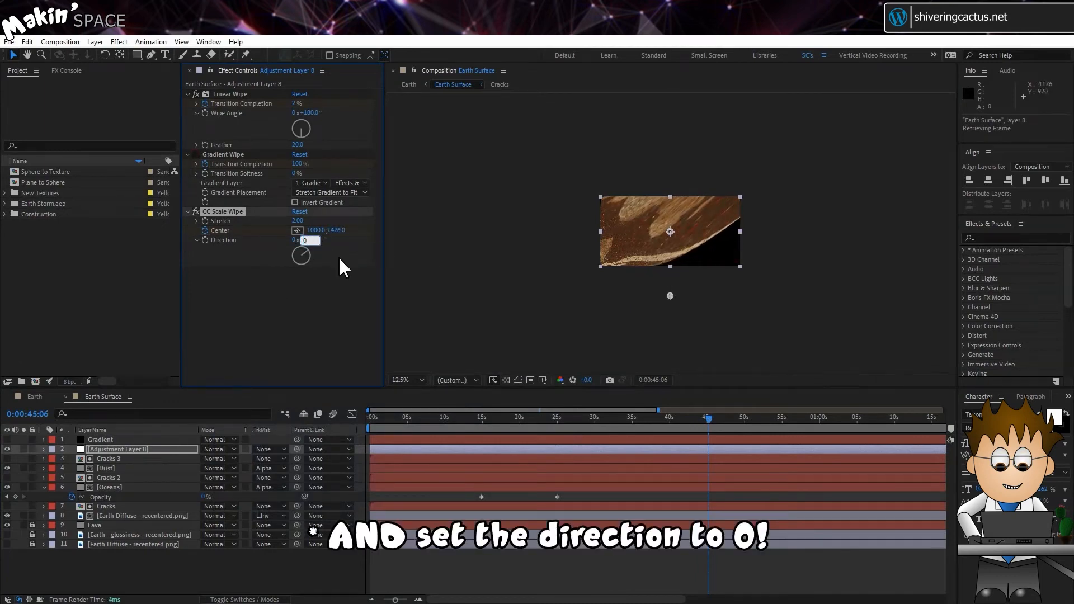
{"action": "key", "text": "Return"}
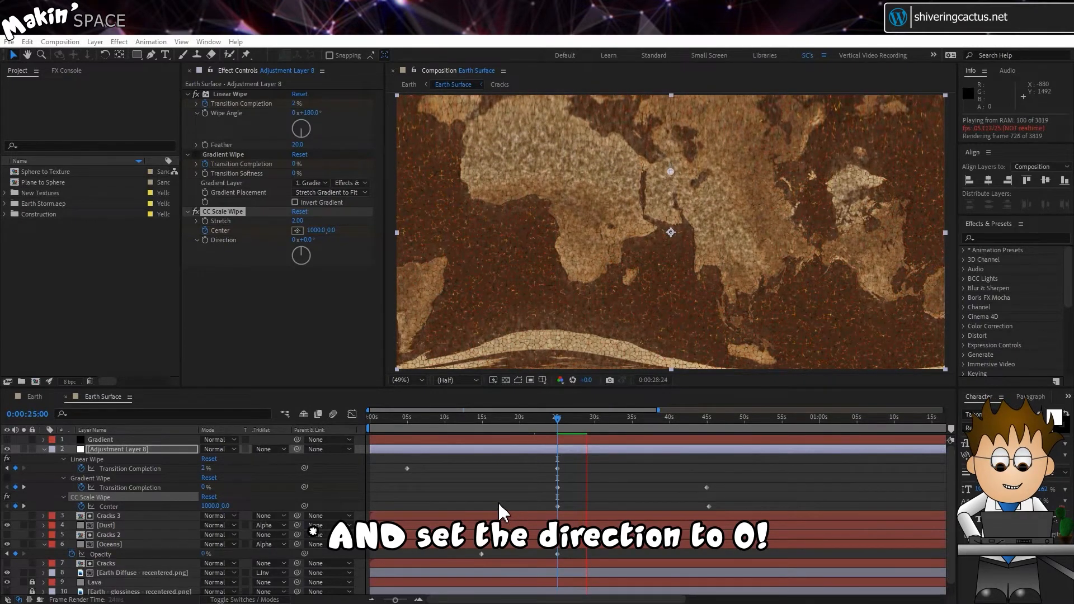
Re-enable Gradient Wipe and move Linear Wipe to the end of the adjustment layer's effect stack.
{"action": "left_click", "coordinate": [556, 421]}
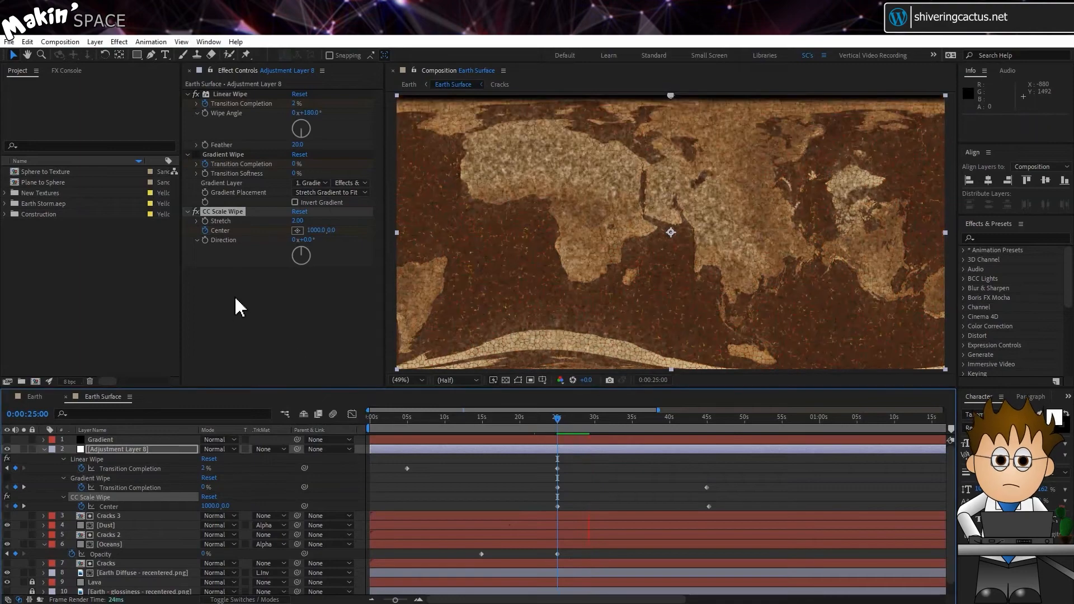
{"action": "left_click", "coordinate": [196, 154]}
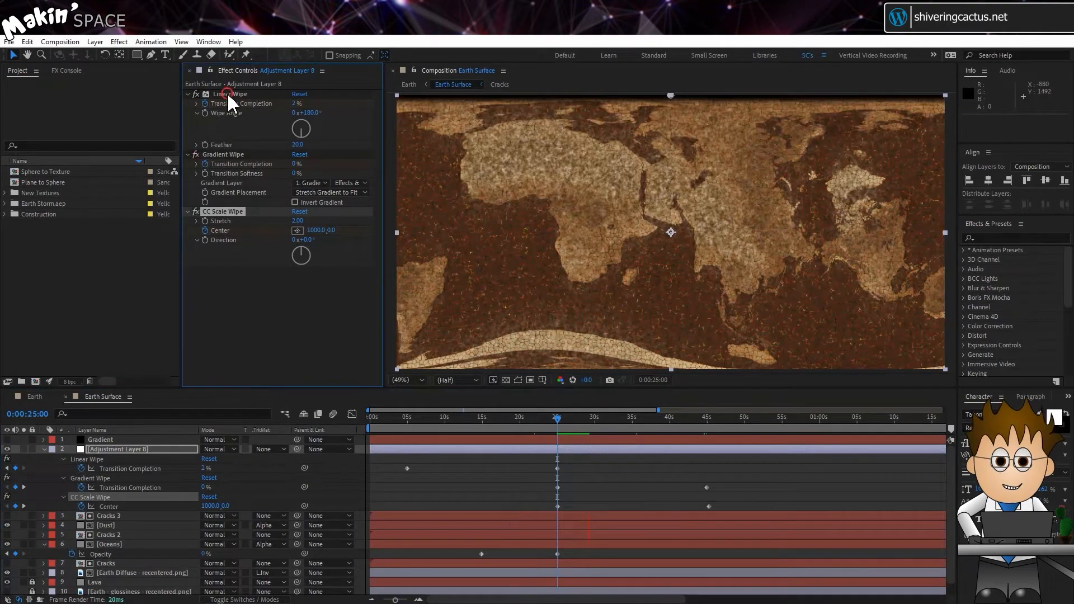
{"action": "left_click_drag", "start_coordinate": [227, 93], "coordinate": [261, 342]}
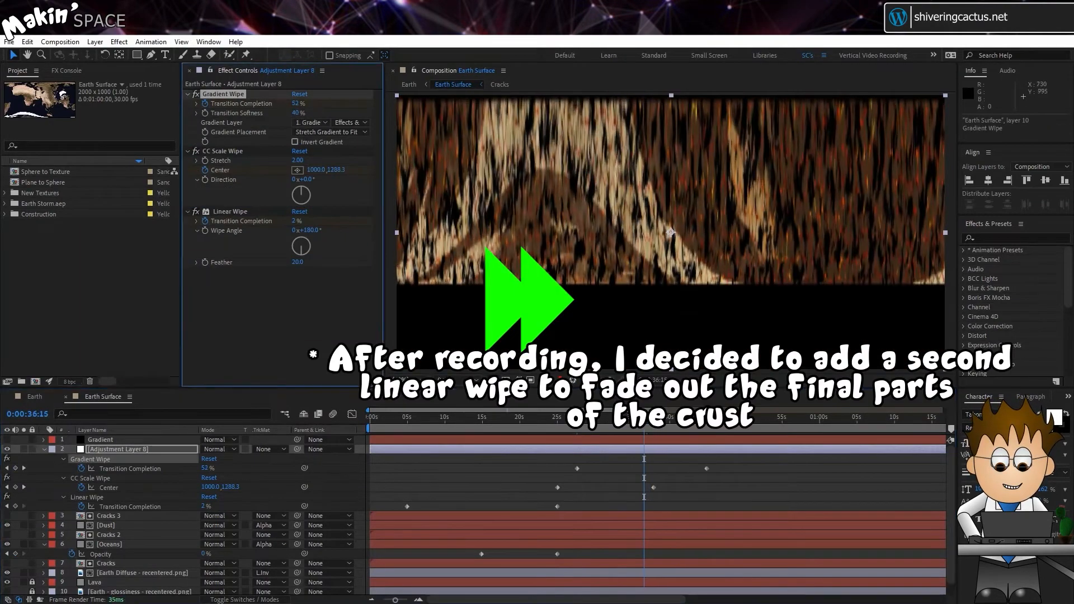
Add a second Linear Wipe to the adjustment layer with a wipe angle of 0 and a much wider feather.
{"action": "left_click", "coordinate": [119, 41]}
{"action": "left_click", "coordinate": [134, 63]}
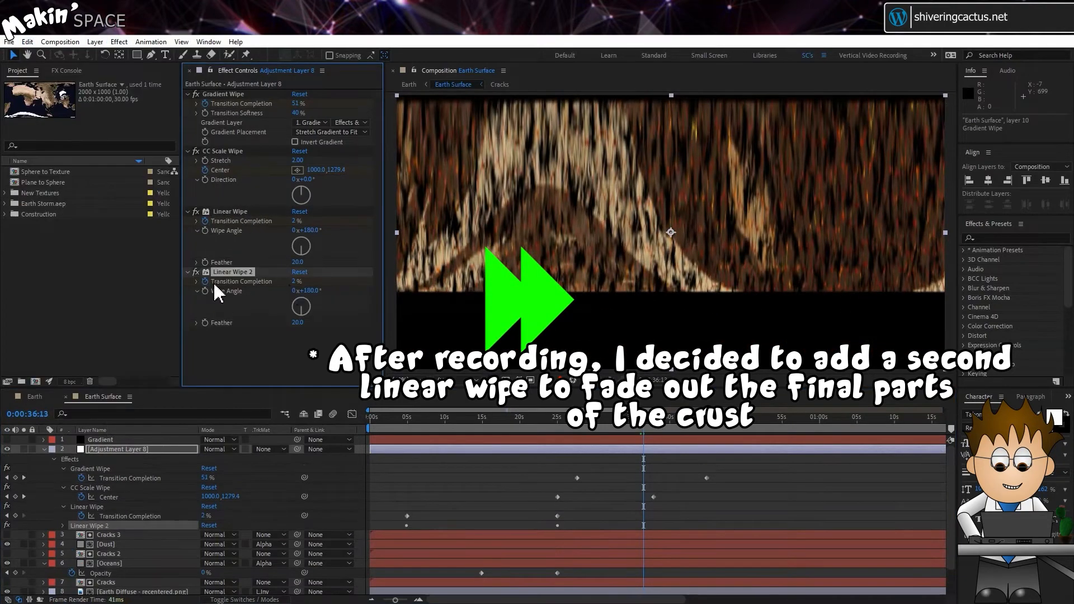
{"action": "key", "text": "Return"}
{"action": "left_click_drag", "start_coordinate": [298, 323], "coordinate": [435, 324]}
Keyframe Linear Wipe 2's Transition Completion from 0% at Gradient Wipe's first keyframe to 100% at 0:00:44:24, and preview the fade.
{"action": "key", "text": "j"}
{"action": "left_click_drag", "start_coordinate": [300, 281], "coordinate": [292, 281]}
{"action": "key", "text": "k"}
{"action": "key", "text": "k"}
{"action": "left_click", "coordinate": [293, 281]}
{"action": "type", "text": "100"}
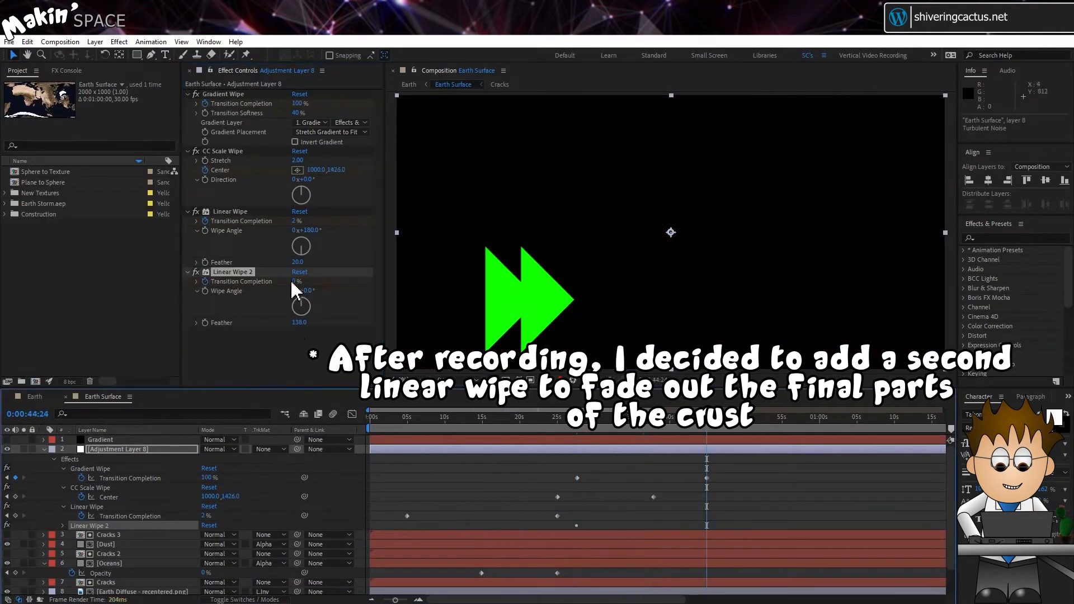
{"action": "left_click_drag", "start_coordinate": [707, 421], "coordinate": [619, 427]}
{"action": "left_click_drag", "start_coordinate": [624, 427], "coordinate": [658, 428]}
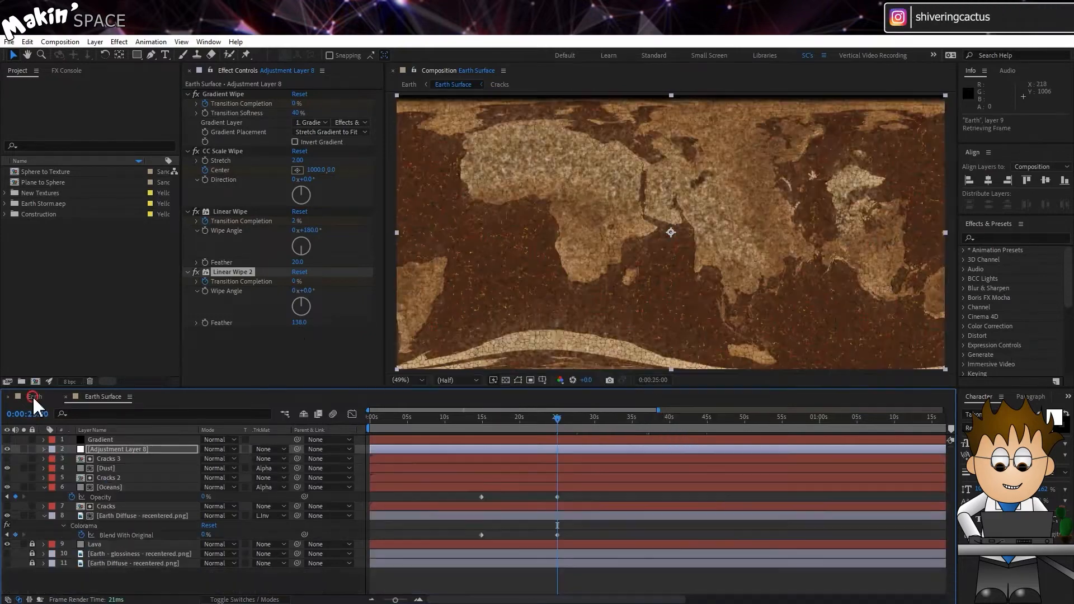
In the Earth composition, keyframe the ORB - Planet layer's VC Orb Edge Feather at 0 at 25 seconds.
{"action": "left_click", "coordinate": [35, 396]}
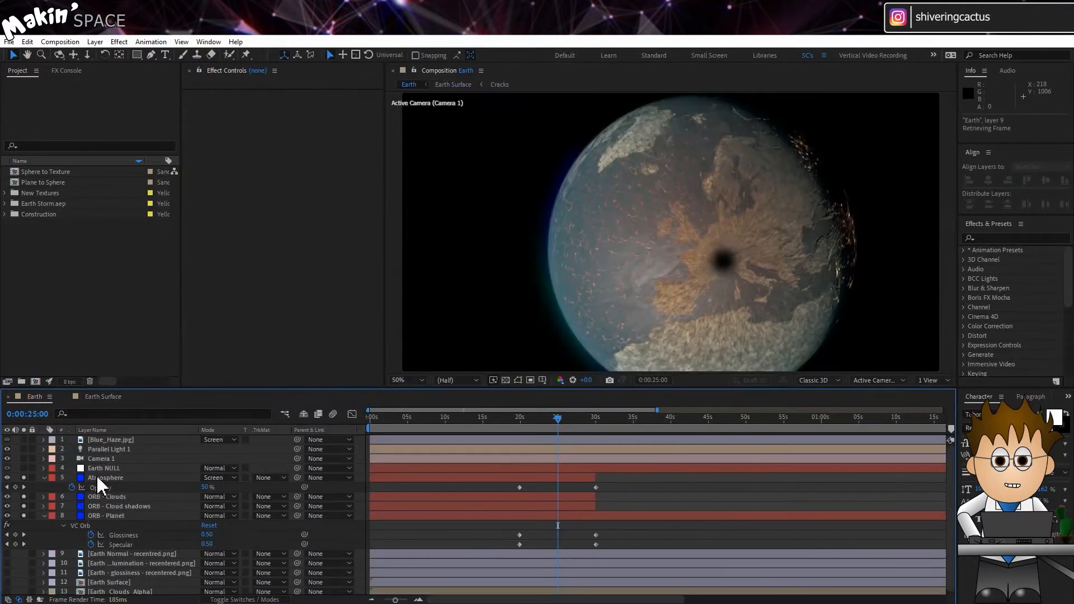
{"action": "scroll", "coordinate": [123, 520], "scroll_direction": "down", "scroll_amount": 1}
{"action": "left_click", "coordinate": [115, 513]}
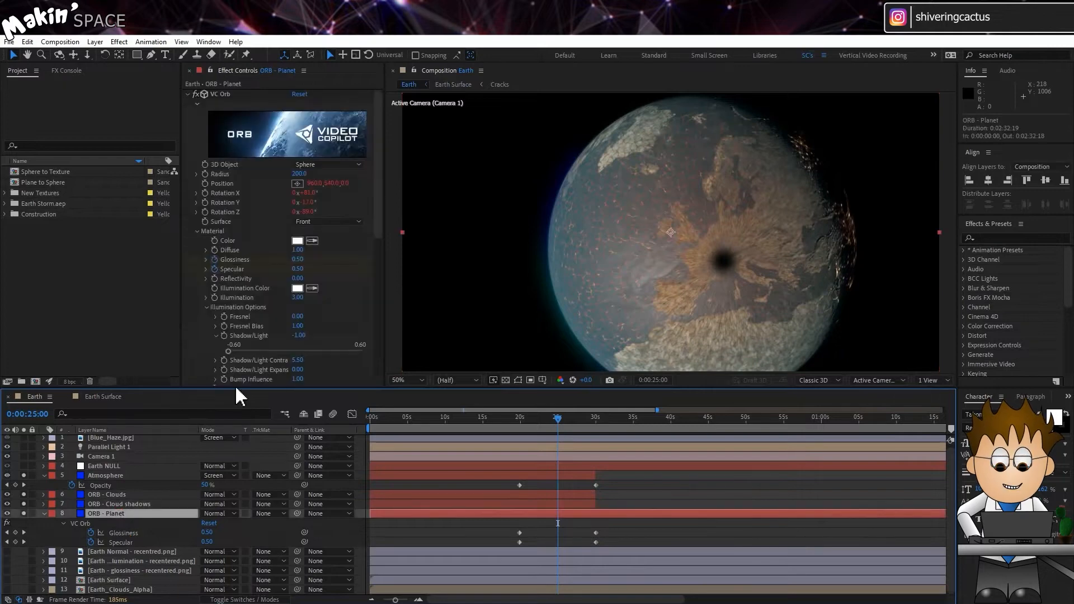
{"action": "scroll", "coordinate": [216, 327], "scroll_direction": "down", "scroll_amount": 3}
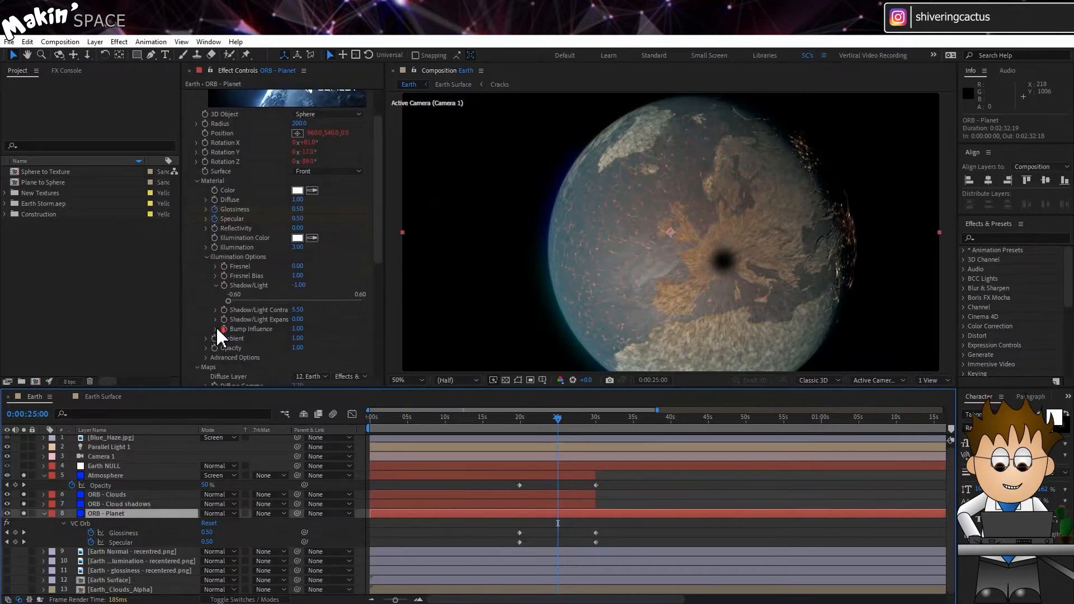
{"action": "left_click", "coordinate": [206, 332]}
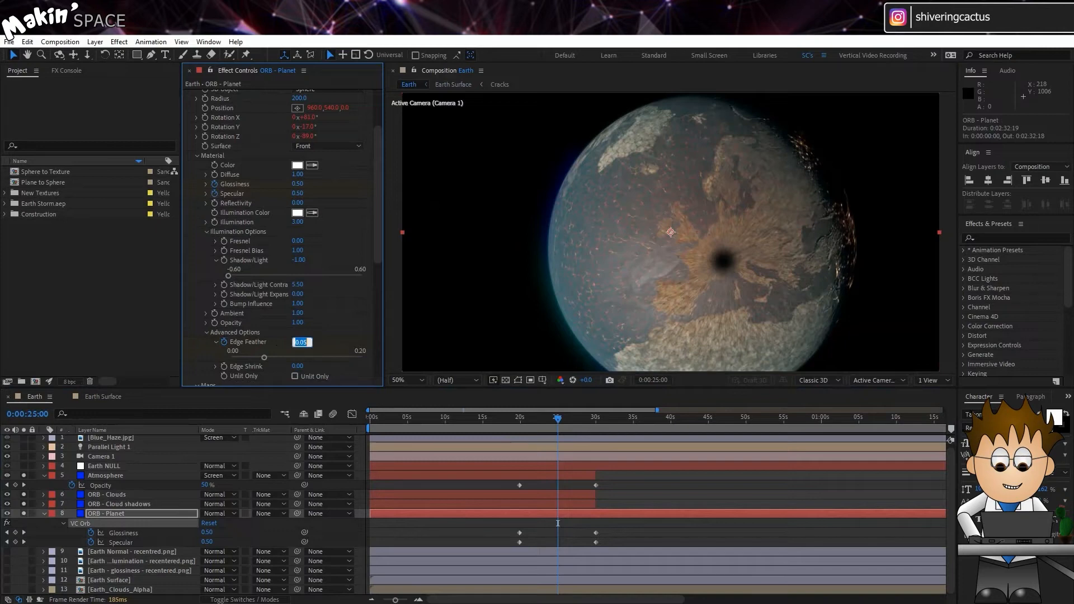
Set the planet's Edge Feather to 0.2 at 0:00:35:01.
{"action": "left_click", "coordinate": [634, 419]}
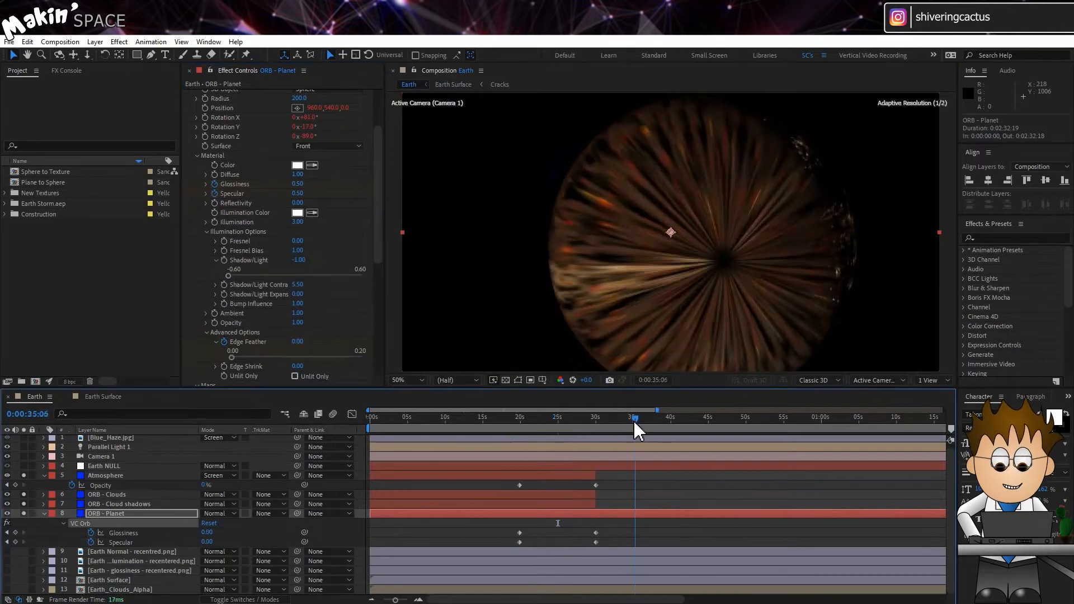
{"action": "left_click", "coordinate": [298, 341]}
{"action": "type", "text": "0"}
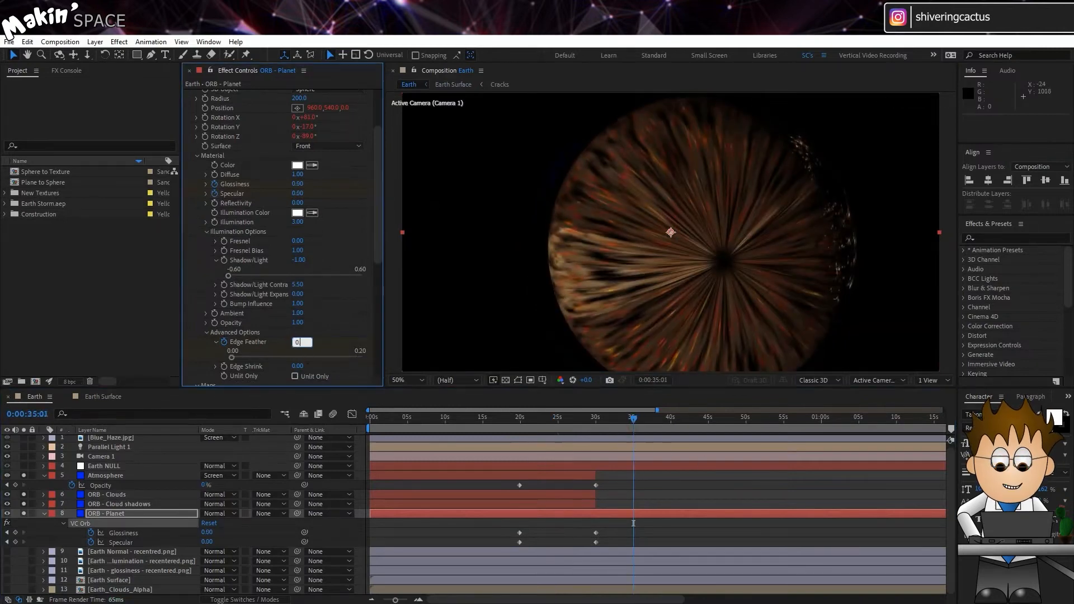
{"action": "type", "text": ".2"}
{"action": "key", "text": "Return"}
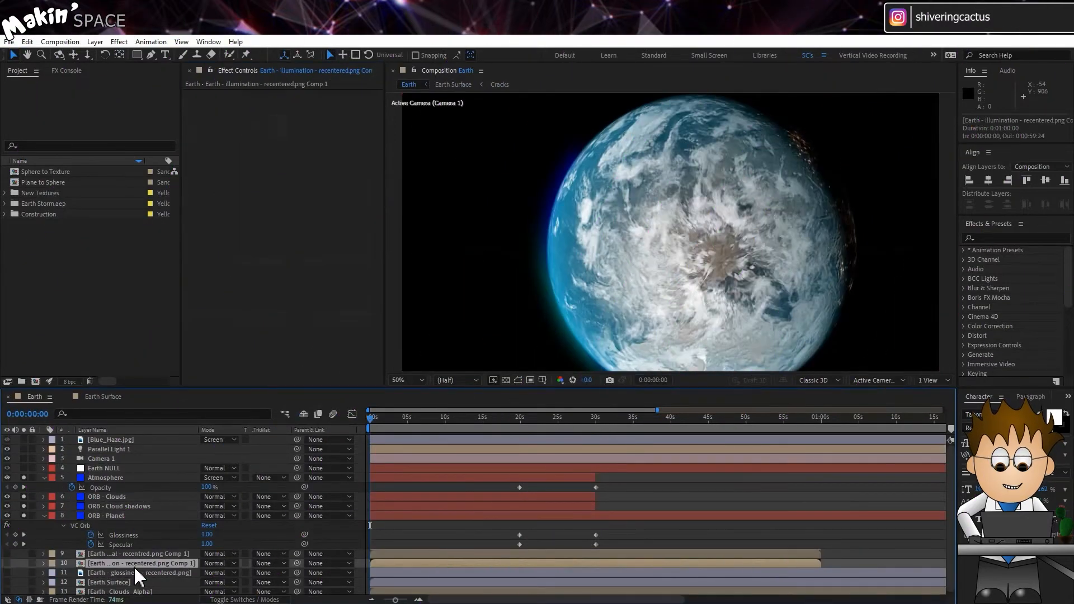
Copy the Gradient and Adjustment Layer 8 layers from Earth Surface into the Earth - illumination - recentered.png composition.
{"action": "double_click", "coordinate": [133, 563]}
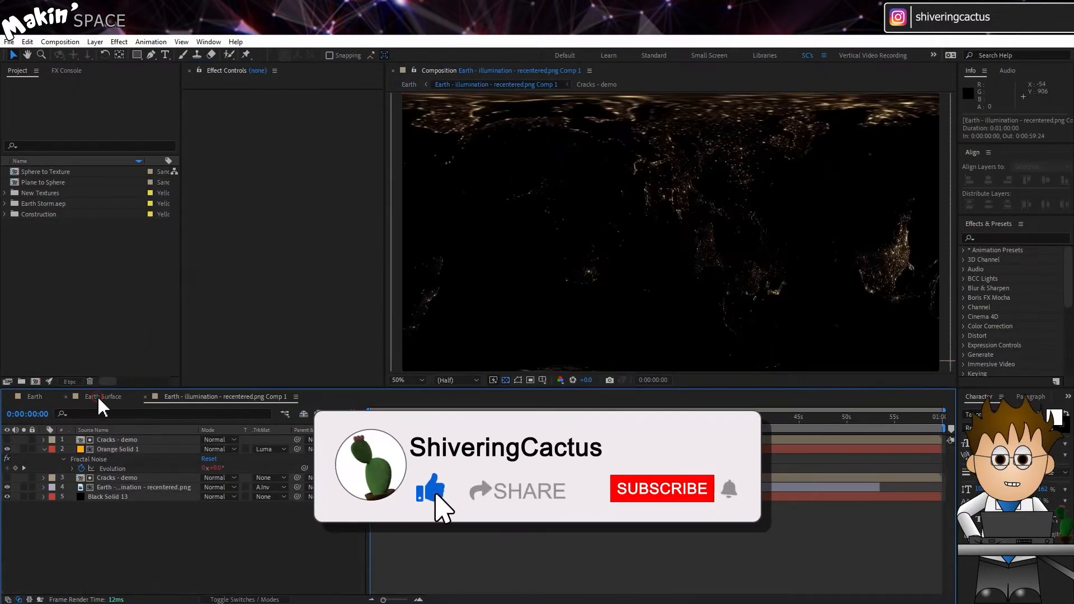
{"action": "left_click", "coordinate": [99, 399]}
{"action": "left_click", "coordinate": [111, 438]}
{"action": "left_click", "coordinate": [115, 449], "text": "shift"}
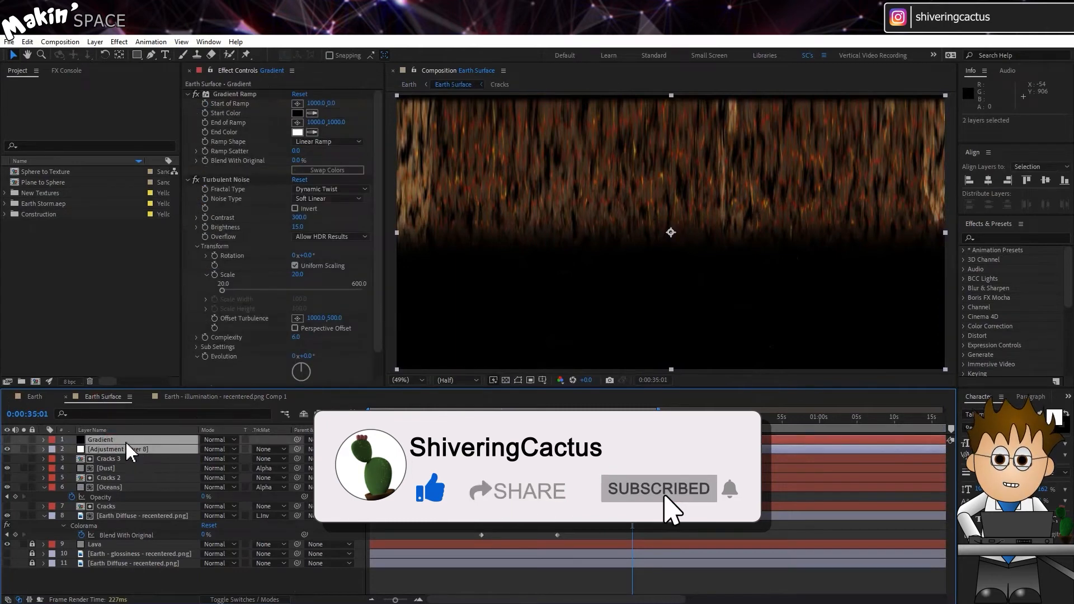
{"action": "left_click", "coordinate": [177, 398]}
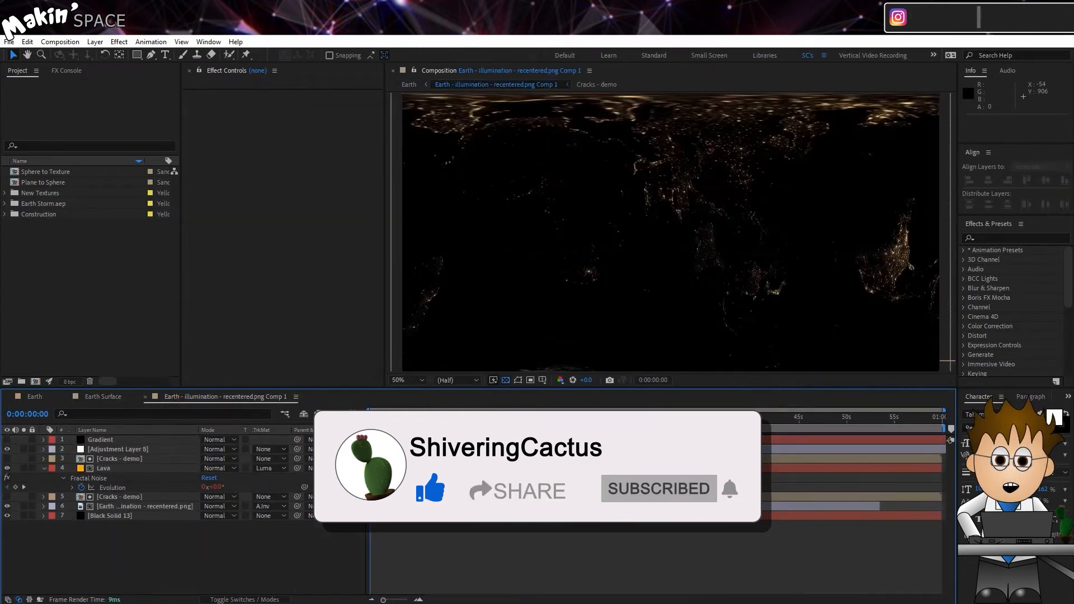
Preview the fade across the timeline in the Earth - illumination - recentered.png composition.
{"action": "left_click_drag", "start_coordinate": [370, 417], "coordinate": [601, 417]}
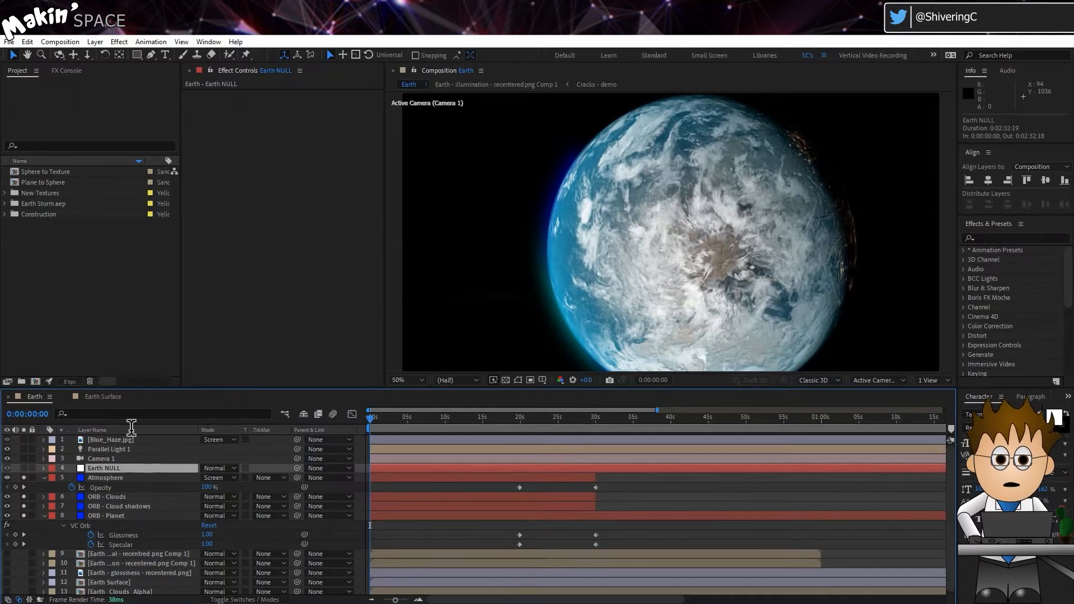
In the Earth composition, add a 3D null object above Camera 1 and name it Black Hole NULL.
{"action": "left_click", "coordinate": [140, 458]}
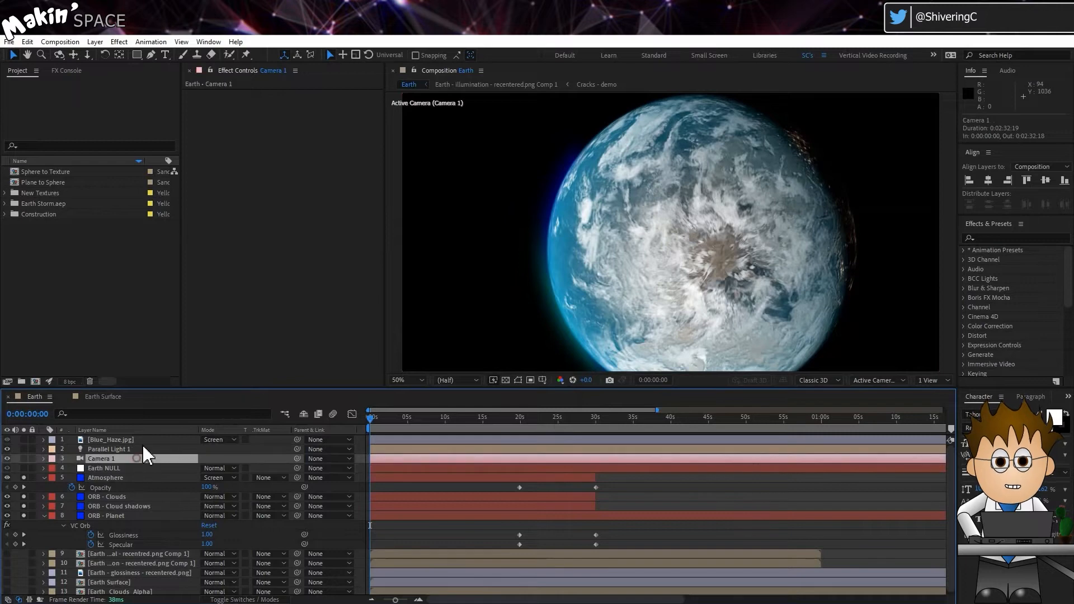
{"action": "left_click", "coordinate": [102, 43]}
{"action": "mouse_move", "coordinate": [109, 54]}
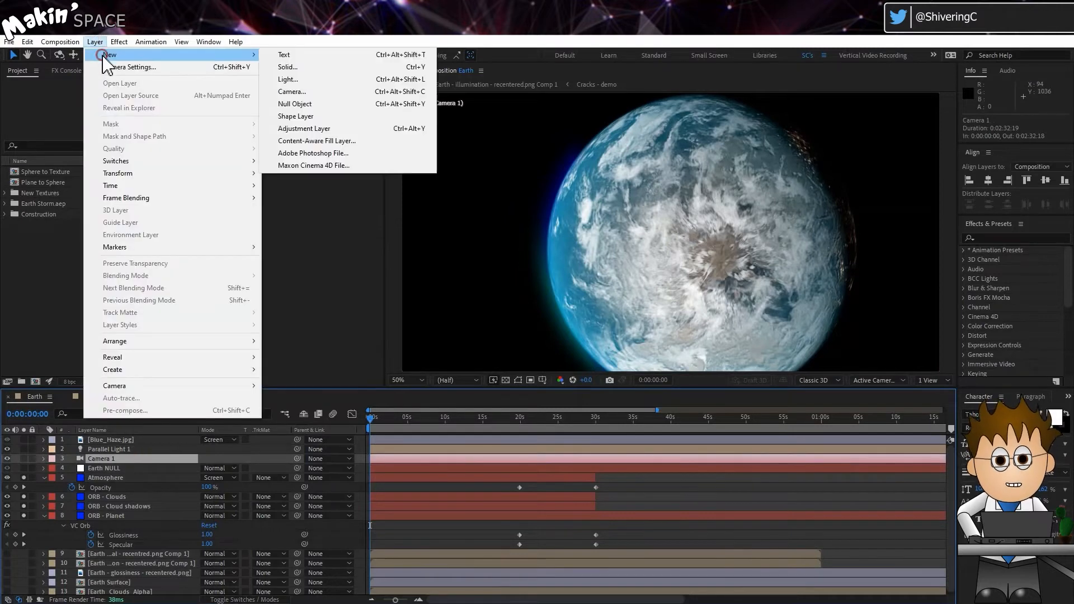
{"action": "left_click", "coordinate": [336, 104]}
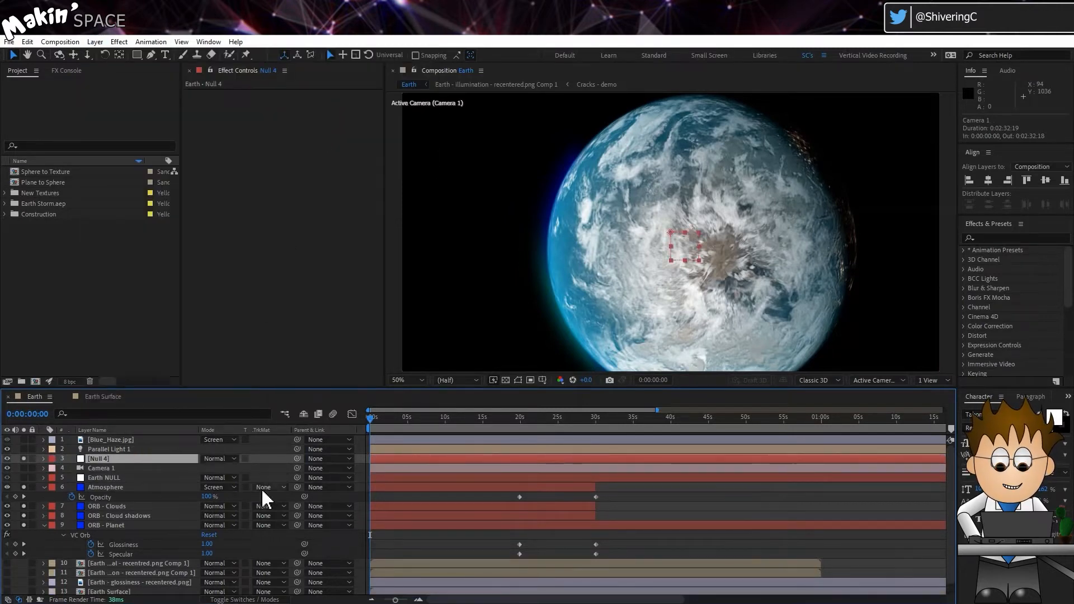
{"action": "left_click", "coordinate": [269, 600]}
{"action": "left_click", "coordinate": [116, 456]}
{"action": "key", "text": "Return"}
{"action": "type", "text": "Bk"}
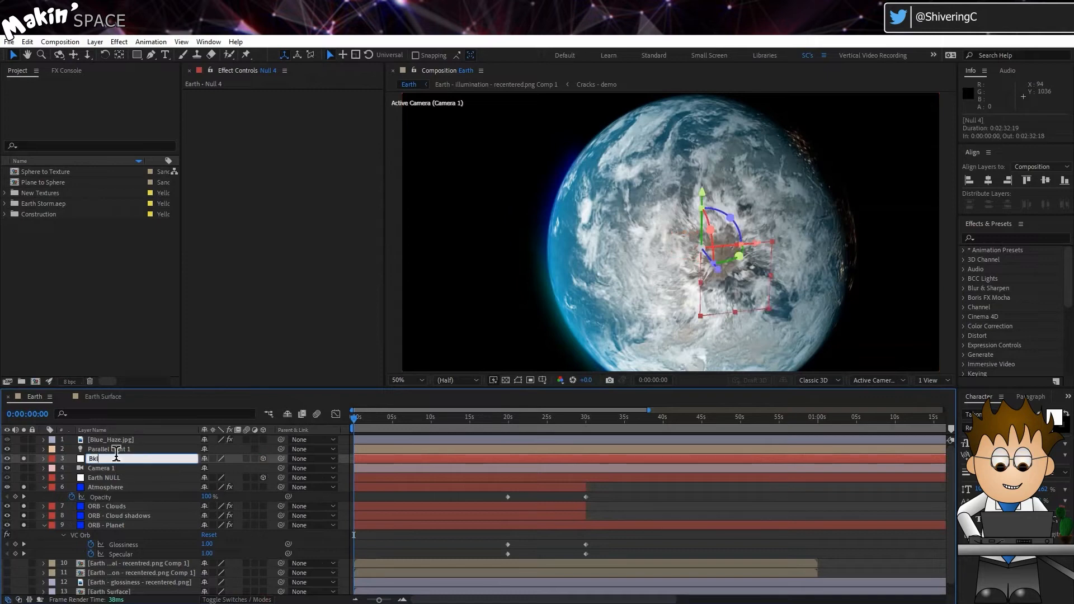
{"action": "type", "text": "ack Hole NULL"}
{"action": "key", "text": "Return"}
Move Black Hole NULL towards the planet's pole using the orthographic views, to about X 931.
{"action": "left_click", "coordinate": [884, 381]}
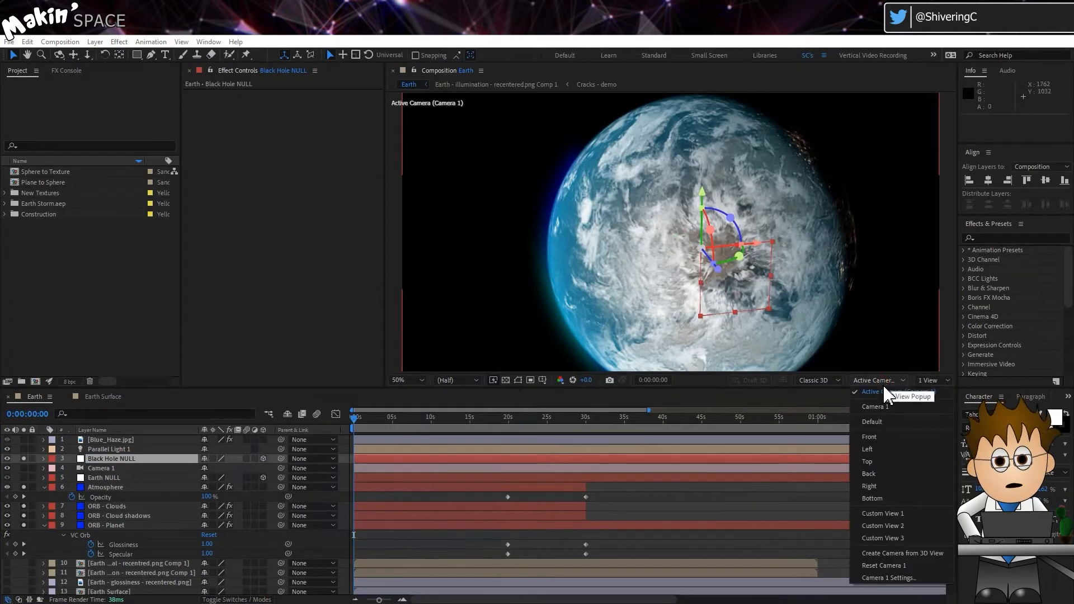
{"action": "left_click", "coordinate": [878, 461]}
{"action": "left_click_drag", "start_coordinate": [894, 385], "coordinate": [893, 380]}
{"action": "left_click", "coordinate": [879, 376]}
{"action": "left_click", "coordinate": [878, 444]}
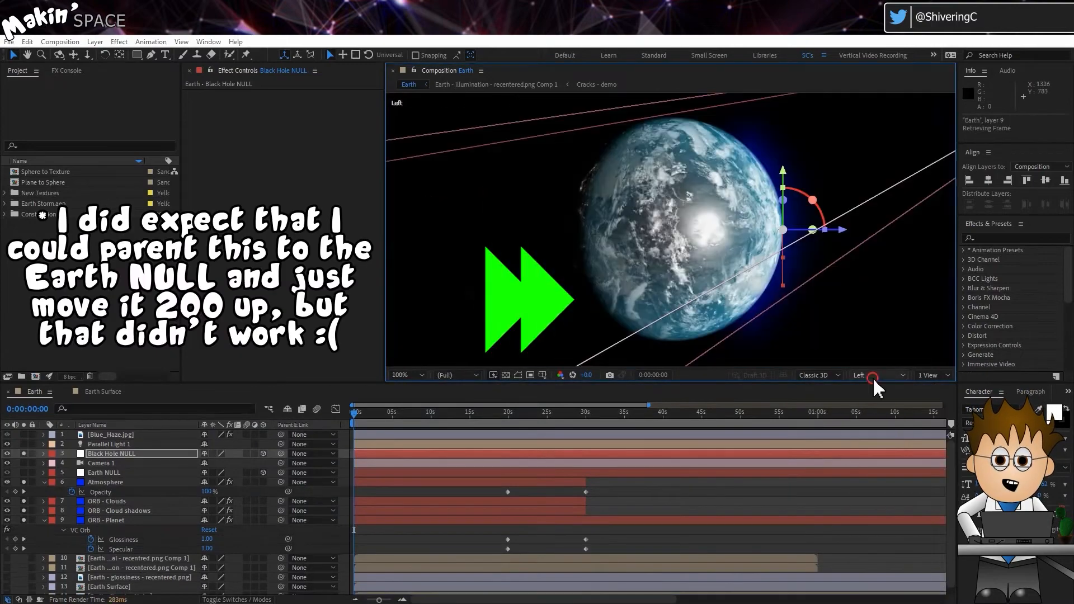
{"action": "left_click", "coordinate": [876, 377]}
{"action": "left_click", "coordinate": [878, 401]}
{"action": "left_click", "coordinate": [879, 376]}
{"action": "left_click", "coordinate": [895, 434]}
{"action": "left_click_drag", "start_coordinate": [671, 170], "coordinate": [671, 104]}
{"action": "left_click", "coordinate": [878, 375]}
{"action": "left_click", "coordinate": [879, 457]}
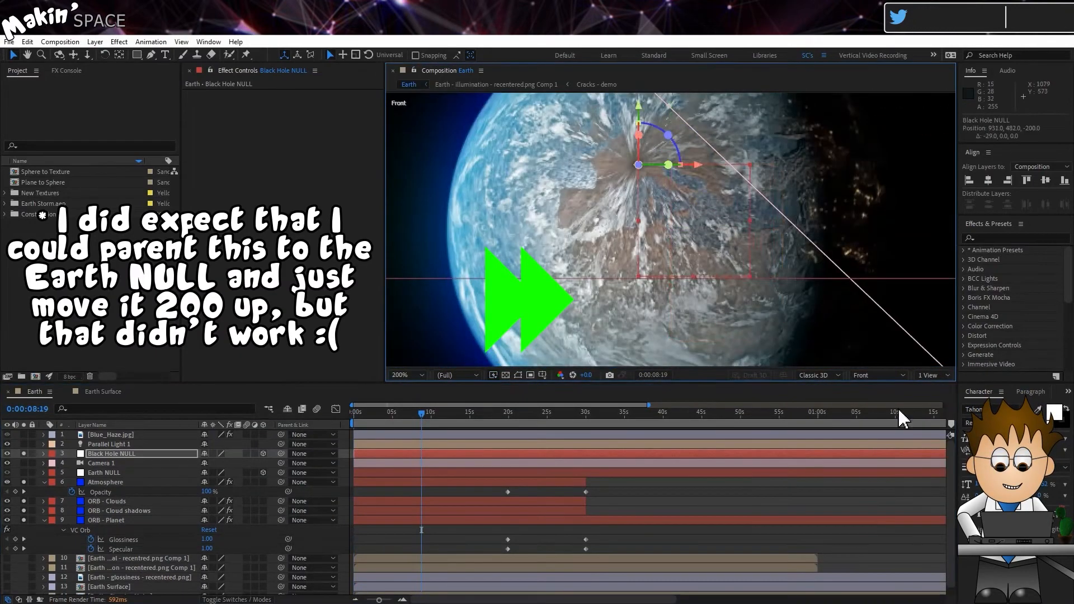
Fine-tune Black Hole NULL's position to about 931, 482, -193 at the planet's pole and return to the Camera 1 view.
{"action": "left_click_drag", "start_coordinate": [774, 236], "coordinate": [774, 52]}
{"action": "left_click", "coordinate": [879, 376]}
{"action": "left_click", "coordinate": [878, 444]}
{"action": "left_click_drag", "start_coordinate": [644, 235], "coordinate": [640, 458]}
{"action": "left_click_drag", "start_coordinate": [863, 237], "coordinate": [855, 238]}
{"action": "left_click", "coordinate": [885, 376]}
{"action": "left_click", "coordinate": [875, 401]}
Link Camera 1's Point of Interest to Black Hole NULL's Position.
{"action": "left_click", "coordinate": [123, 454]}
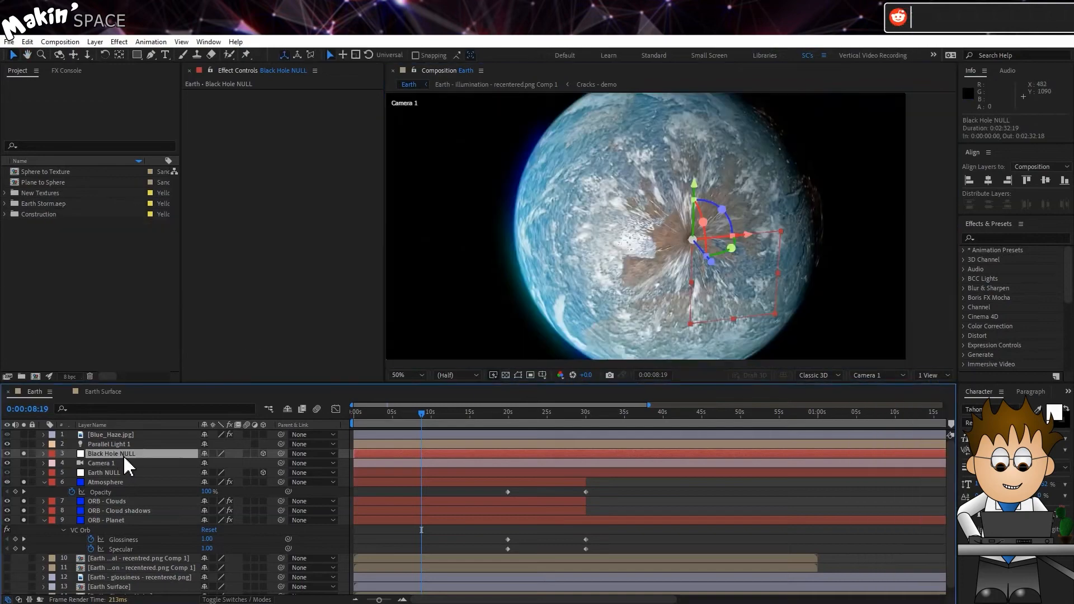
{"action": "key", "text": "p"}
{"action": "left_click", "coordinate": [44, 473]}
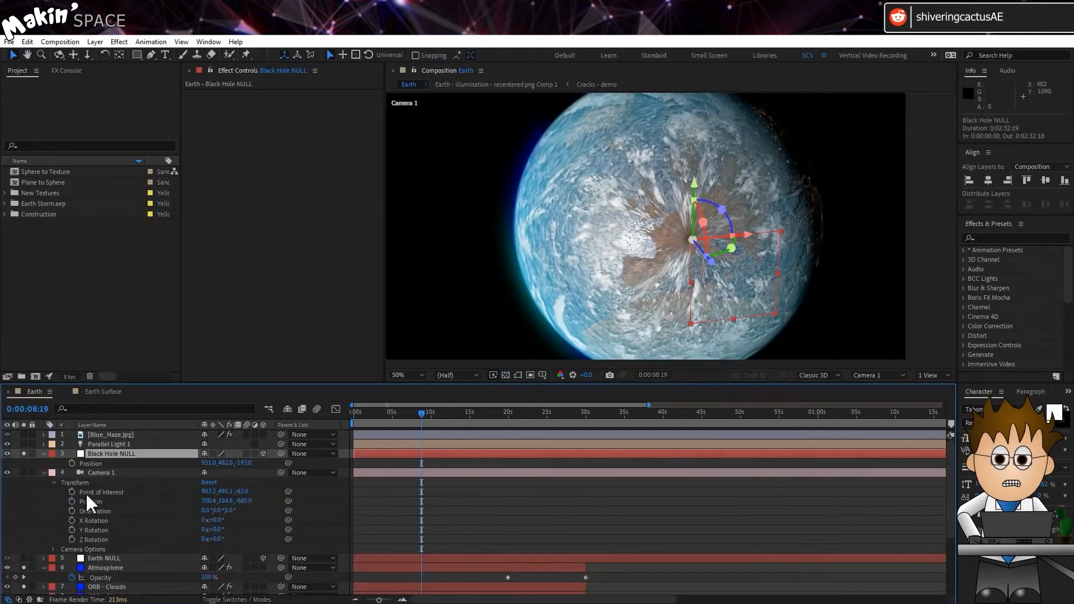
{"action": "left_click", "coordinate": [287, 491]}
{"action": "left_click_drag", "start_coordinate": [286, 491], "coordinate": [103, 462]}
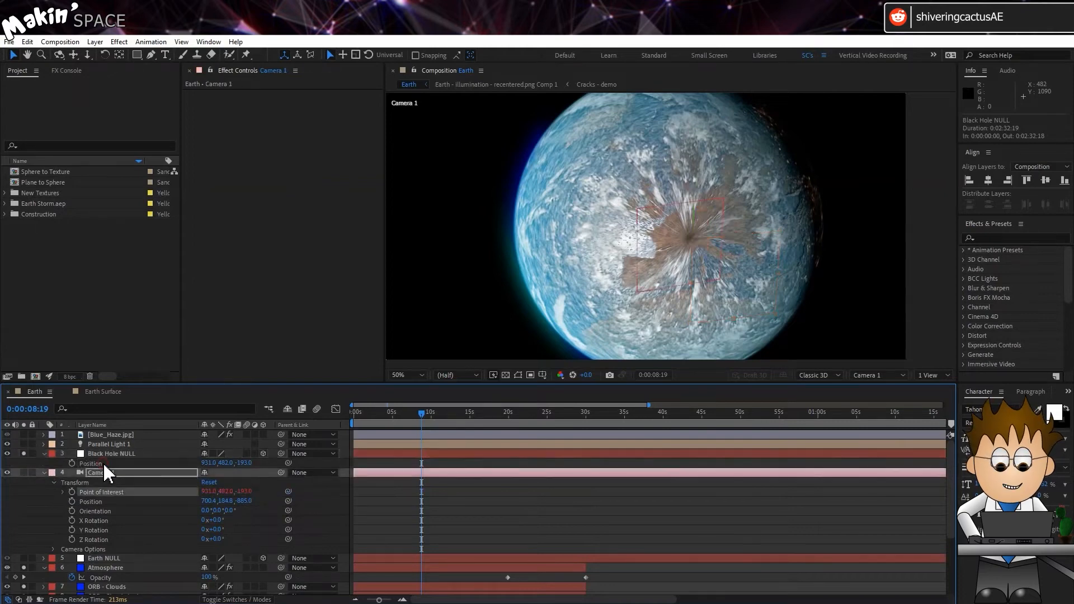
Keyframe Camera 1's Position at 0:00:05:02, and at 0:00:40:03 move the camera around to about X -334, Y 352.
{"action": "left_click_drag", "start_coordinate": [391, 420], "coordinate": [393, 417]}
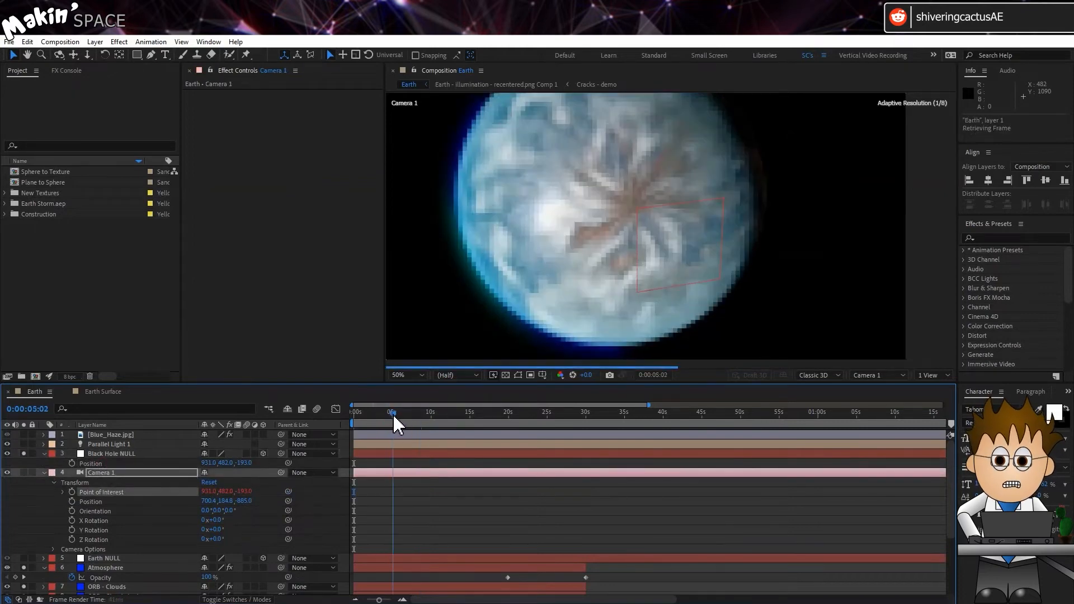
{"action": "left_click", "coordinate": [72, 502]}
{"action": "left_click_drag", "start_coordinate": [590, 417], "coordinate": [665, 426]}
{"action": "key", "text": "comma"}
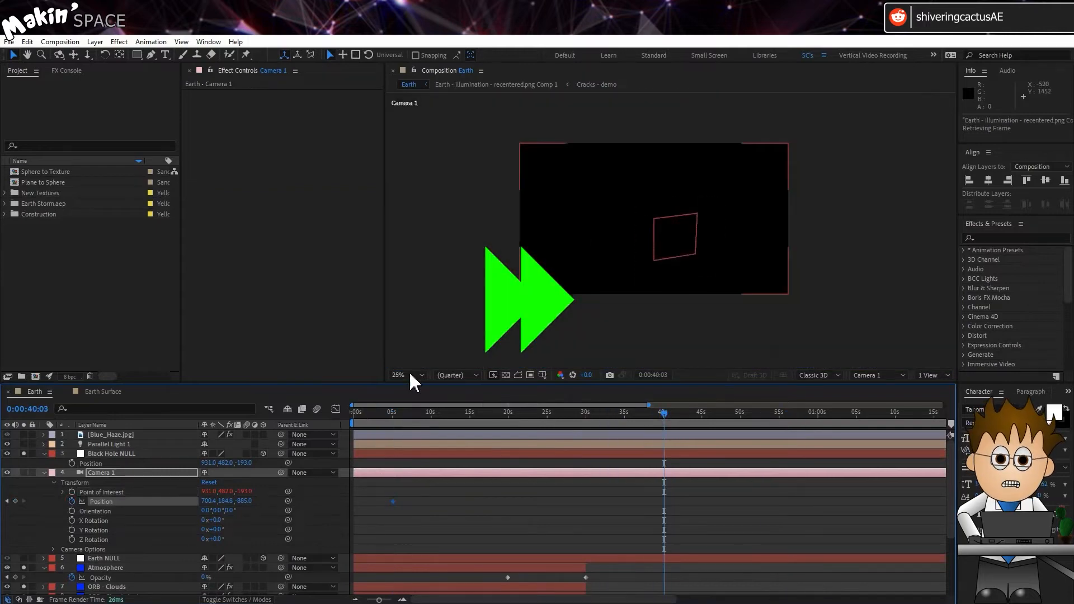
{"action": "left_click", "coordinate": [74, 55]}
{"action": "left_click_drag", "start_coordinate": [619, 258], "coordinate": [845, 216]}
{"action": "left_click_drag", "start_coordinate": [737, 244], "coordinate": [883, 223]}
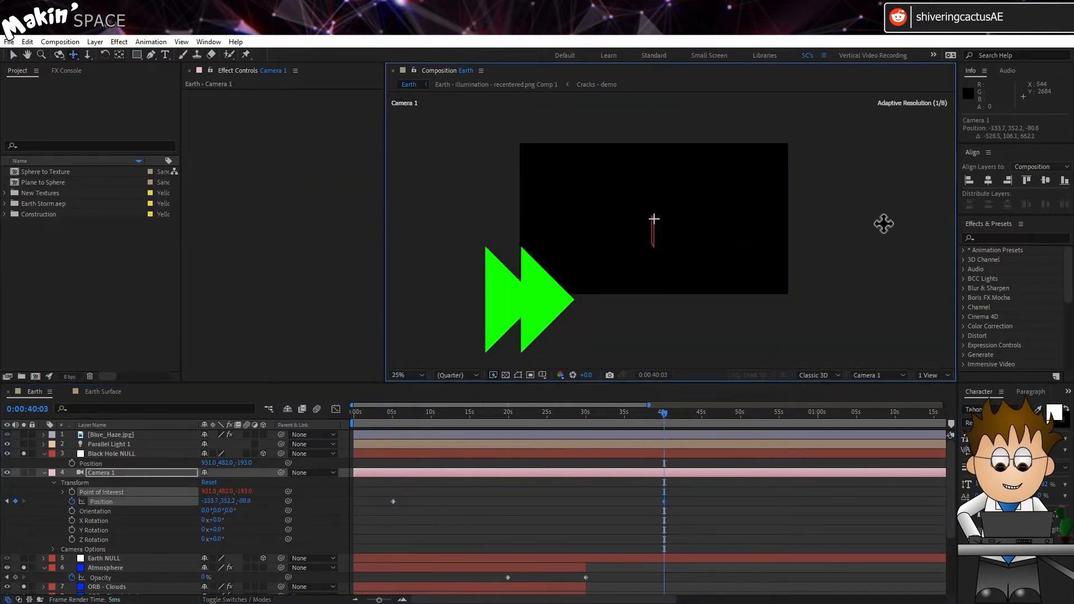
At 0:00:17:11, fit the view and unsolo the Cloud shadows, Clouds and Atmosphere layers to show the bare planet.
{"action": "left_click_drag", "start_coordinate": [664, 415], "coordinate": [486, 424]}
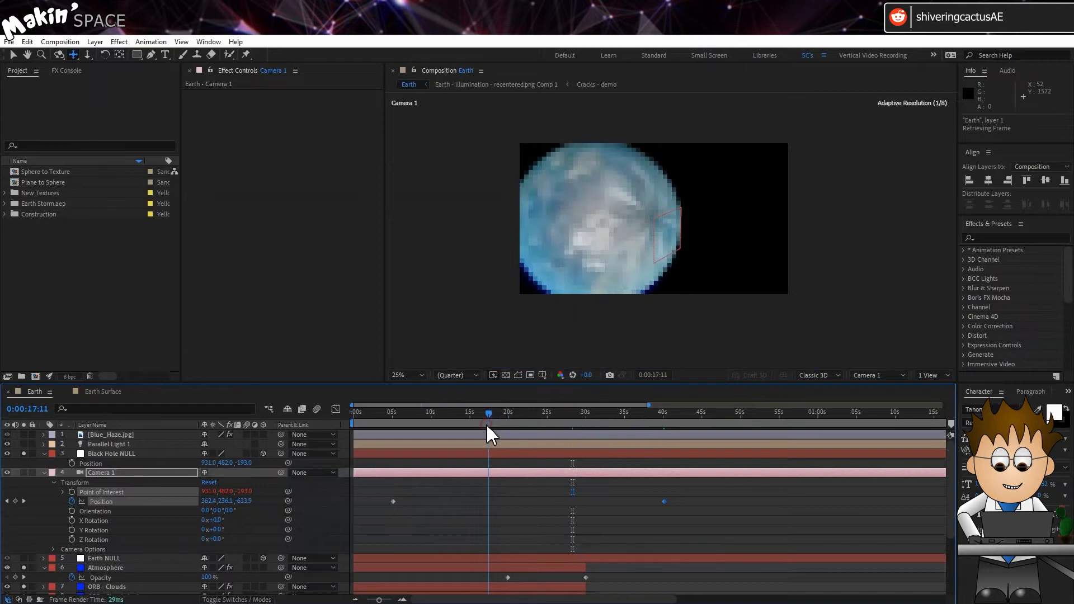
{"action": "left_click", "coordinate": [421, 376]}
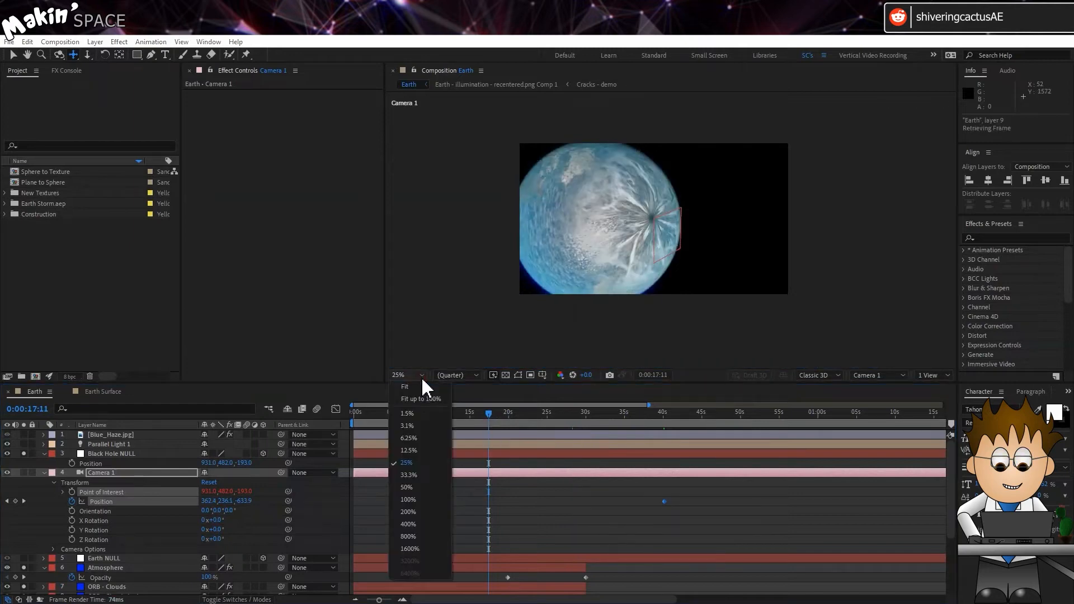
{"action": "left_click", "coordinate": [425, 398]}
{"action": "scroll", "coordinate": [35, 543], "scroll_direction": "down", "scroll_amount": 1}
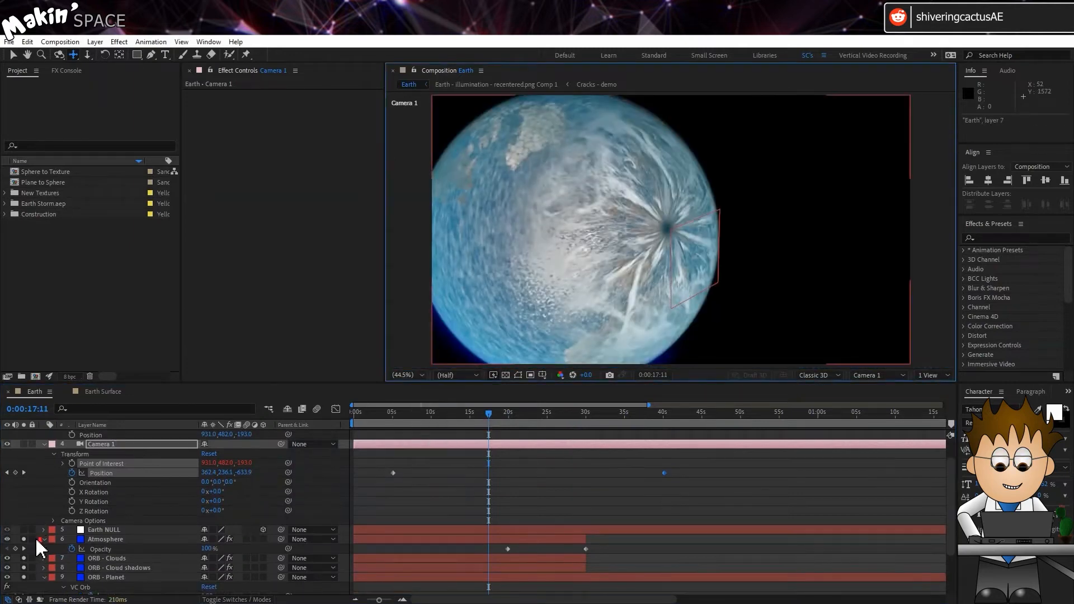
{"action": "left_click", "coordinate": [24, 568]}
{"action": "left_click", "coordinate": [24, 559]}
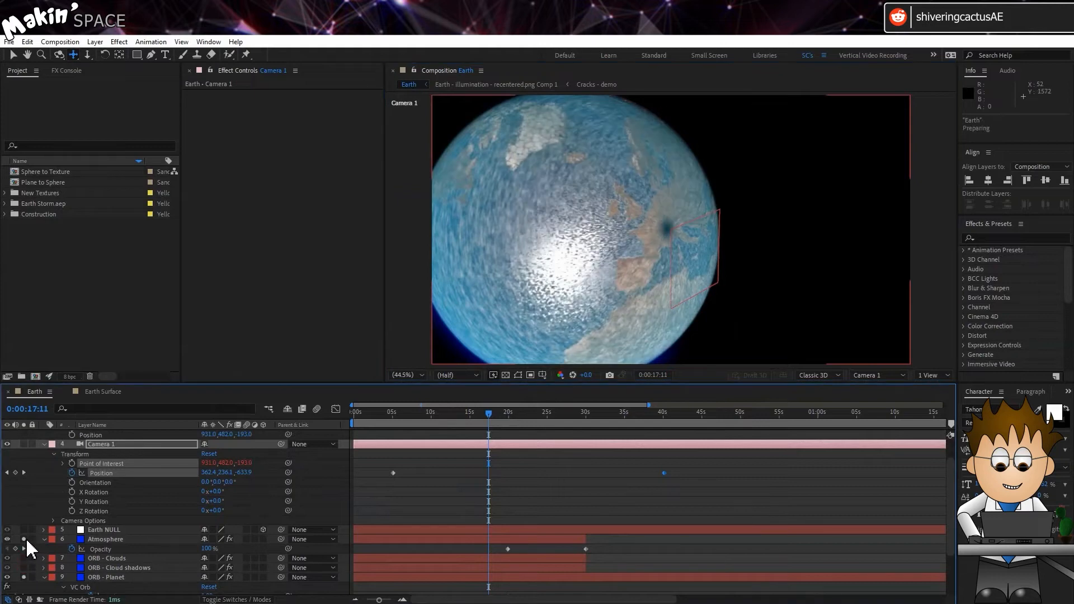
{"action": "left_click", "coordinate": [24, 539]}
Create a black solid 400 px wide and 400 px high.
{"action": "left_click", "coordinate": [95, 42]}
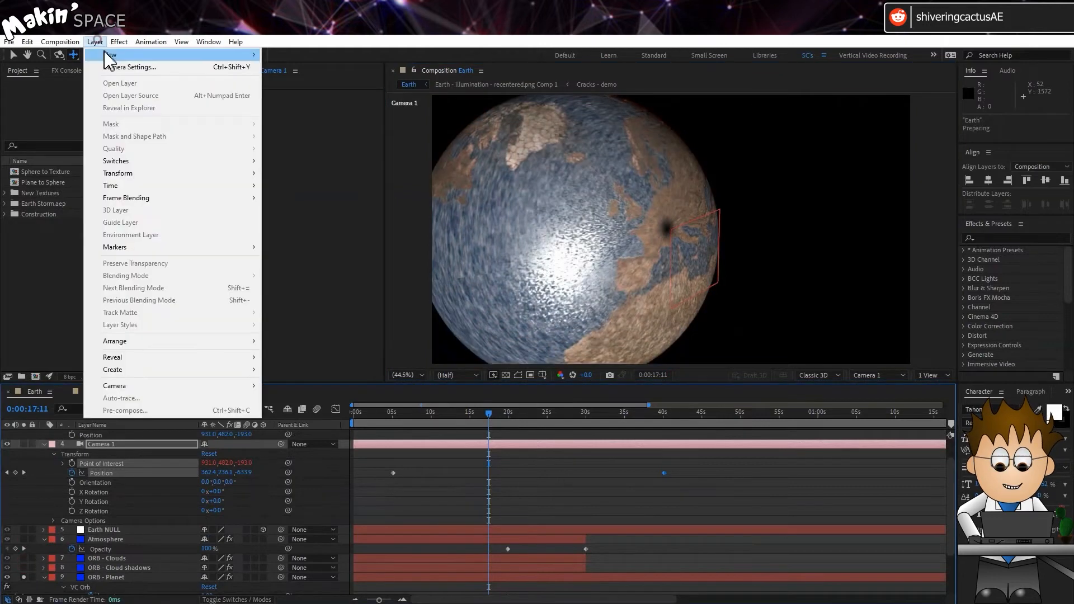
{"action": "mouse_move", "coordinate": [107, 56]}
{"action": "left_click", "coordinate": [291, 67]}
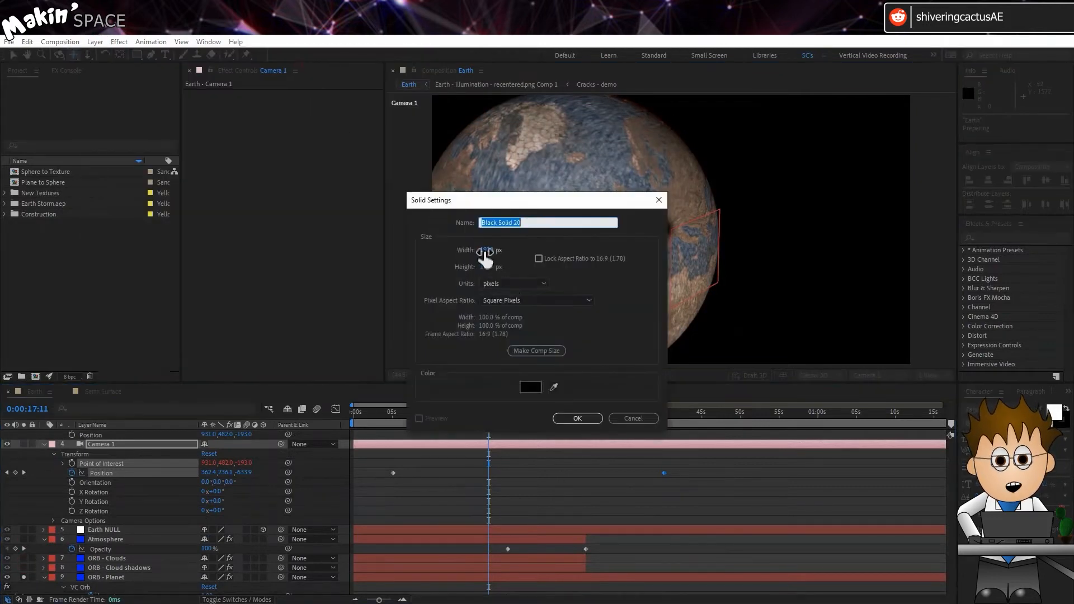
{"action": "double_click", "coordinate": [485, 251]}
{"action": "type", "text": "400"}
{"action": "double_click", "coordinate": [497, 267]}
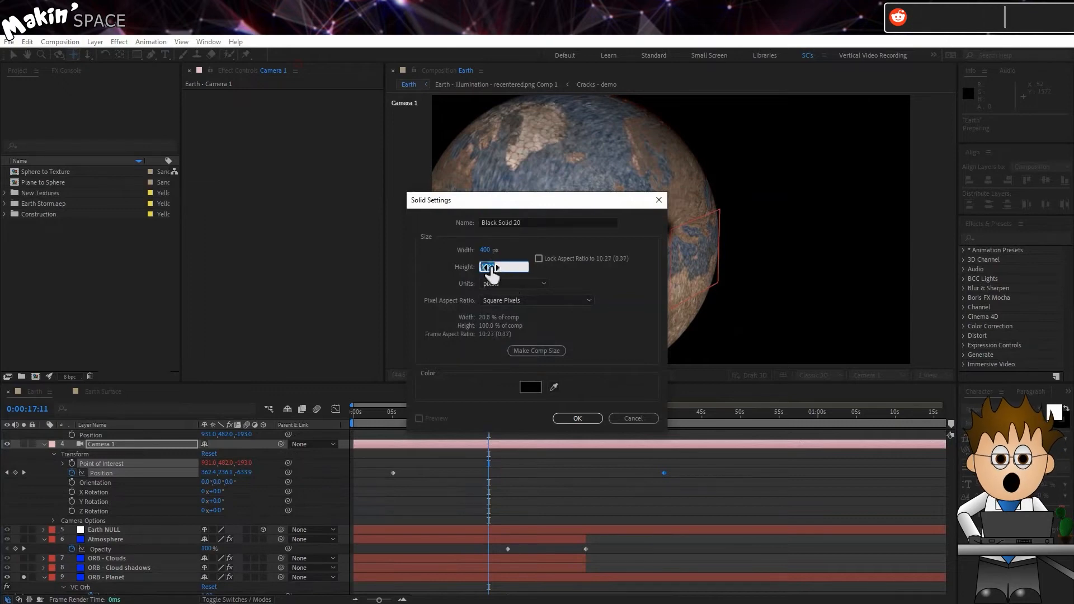
{"action": "type", "text": "400"}
{"action": "key", "text": "Tab"}
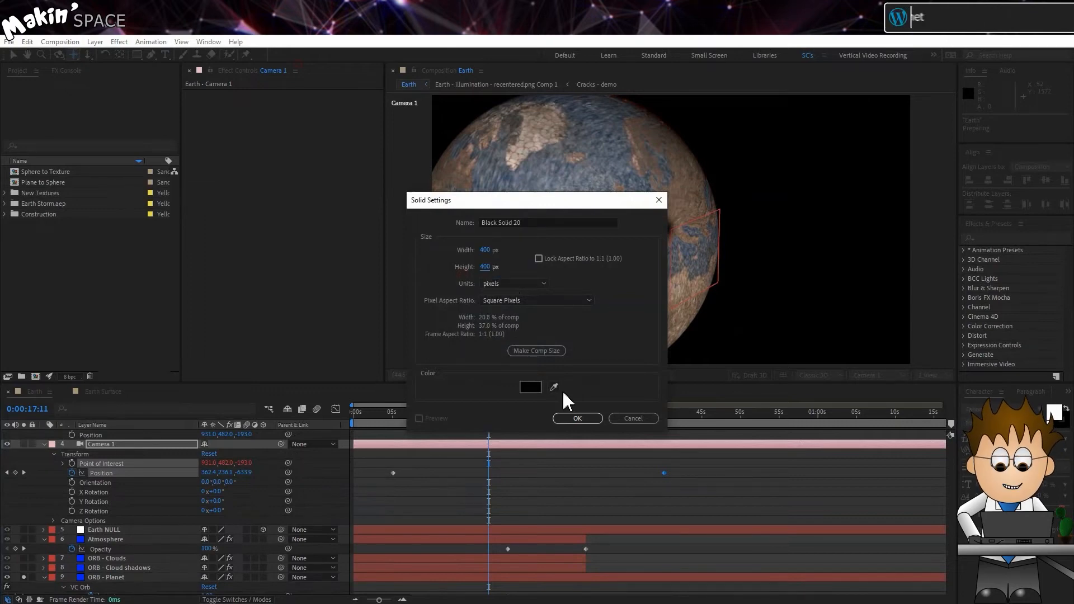
{"action": "left_click", "coordinate": [577, 418]}
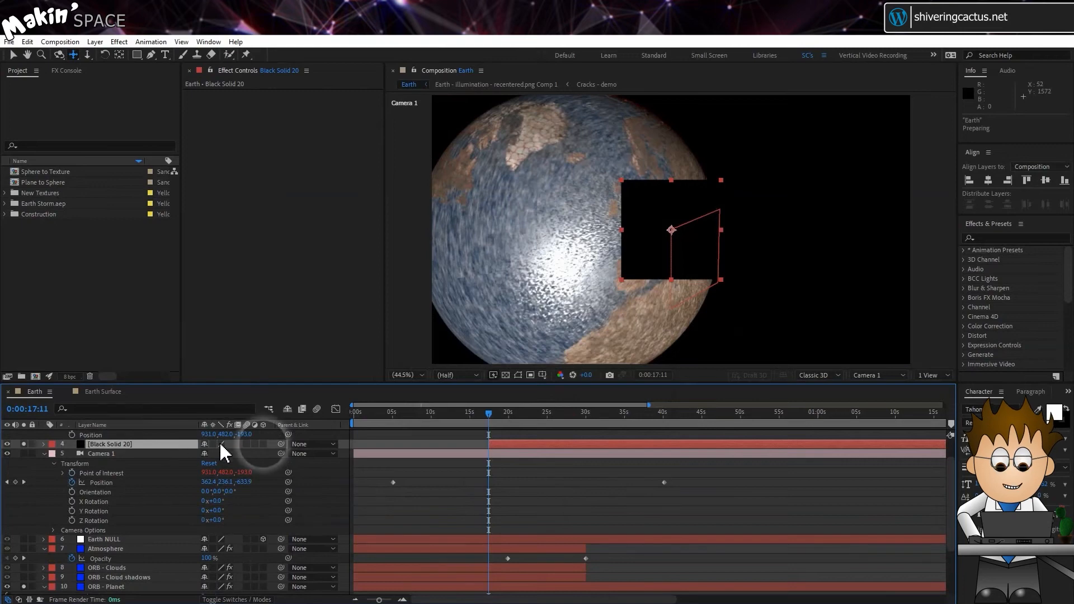
Make the black solid a 3D layer and parent it to Black Hole NULL.
{"action": "left_click", "coordinate": [262, 442]}
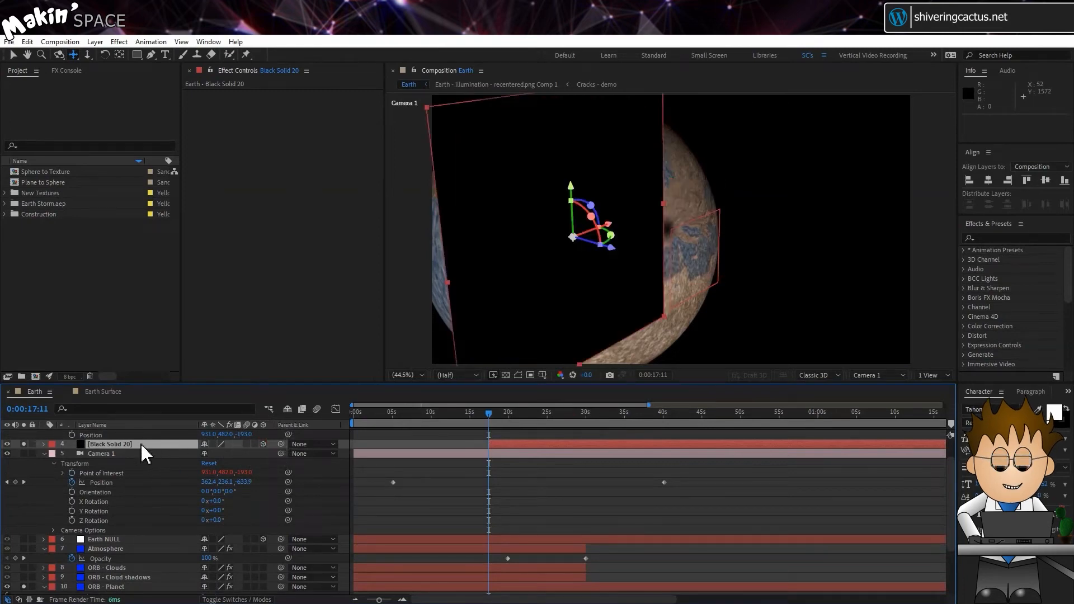
{"action": "scroll", "coordinate": [140, 444], "scroll_direction": "up", "scroll_amount": 3}
{"action": "left_click_drag", "start_coordinate": [207, 472], "coordinate": [130, 453]}
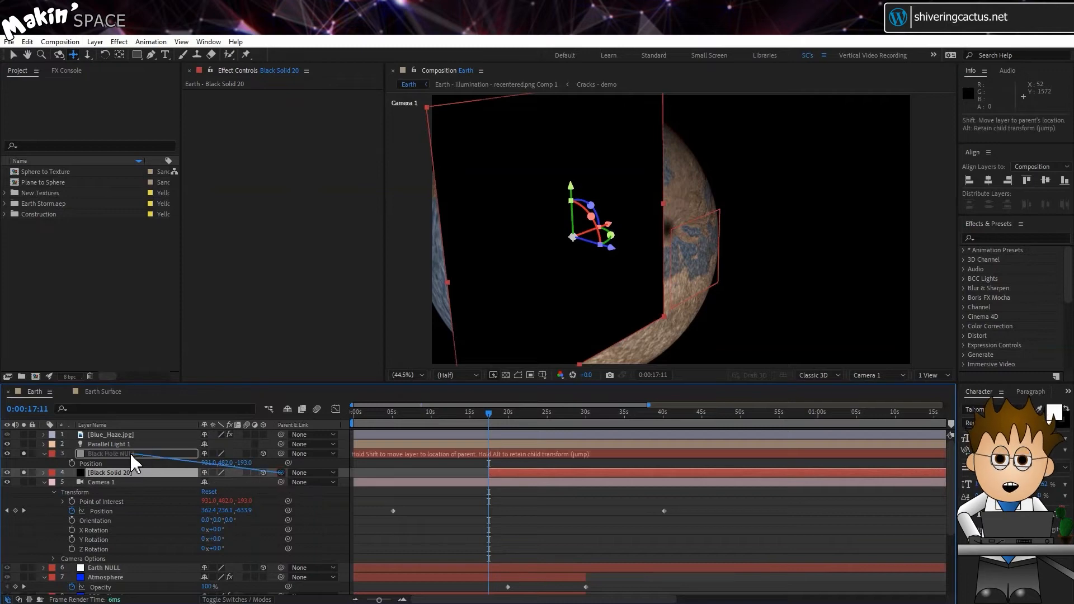
Set the black solid's Position to 0, 0, 0 and its Anchor Point X to 400.
{"action": "left_click", "coordinate": [43, 482]}
{"action": "left_click", "coordinate": [44, 473]}
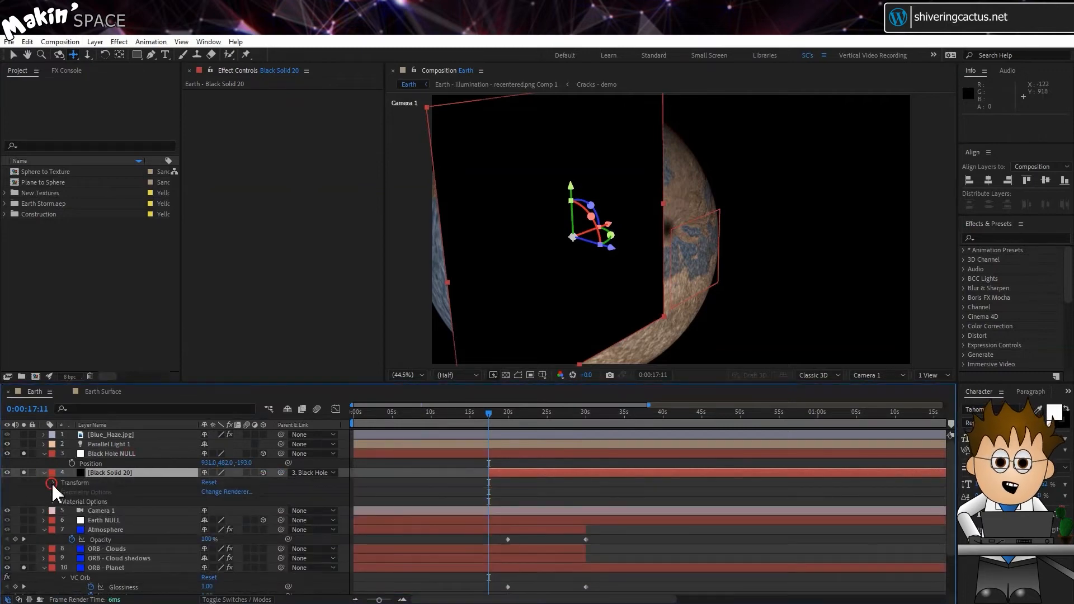
{"action": "left_click", "coordinate": [52, 483]}
{"action": "left_click", "coordinate": [208, 501]}
{"action": "type", "text": "0.0 ,0.0 ,193"}
{"action": "key", "text": "Return"}
{"action": "left_click", "coordinate": [228, 502]}
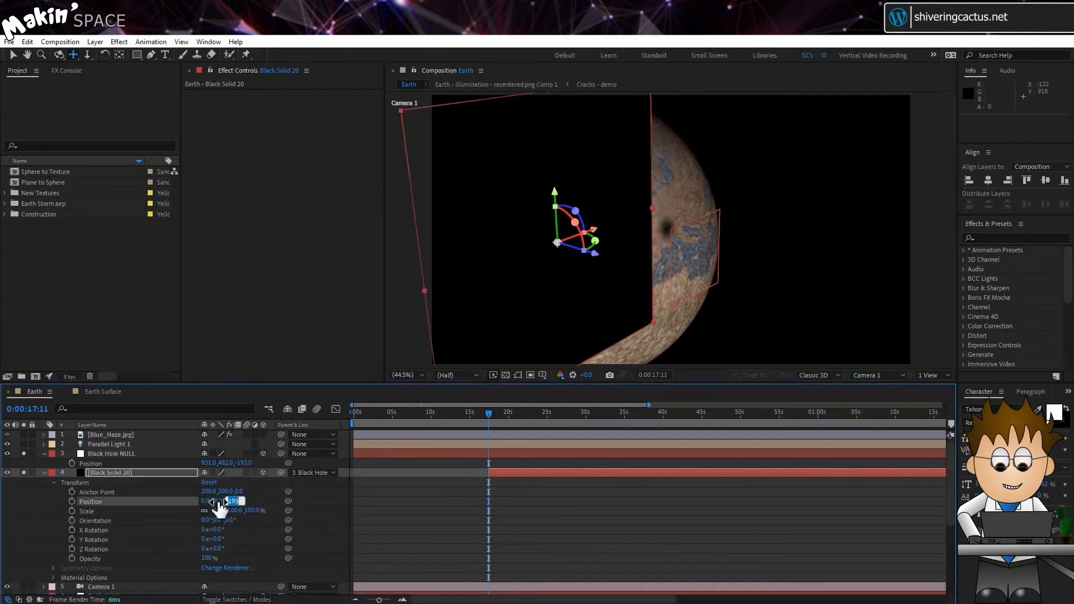
{"action": "type", "text": "0"}
{"action": "left_click", "coordinate": [216, 501]}
{"action": "type", "text": "0"}
{"action": "left_click", "coordinate": [210, 492]}
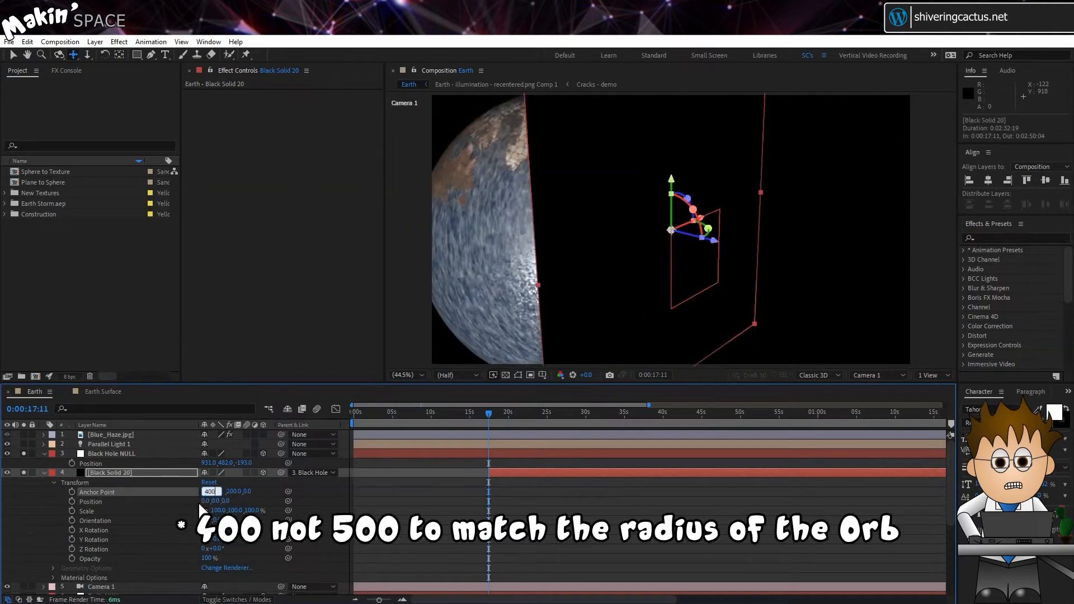
{"action": "key", "text": "Return"}
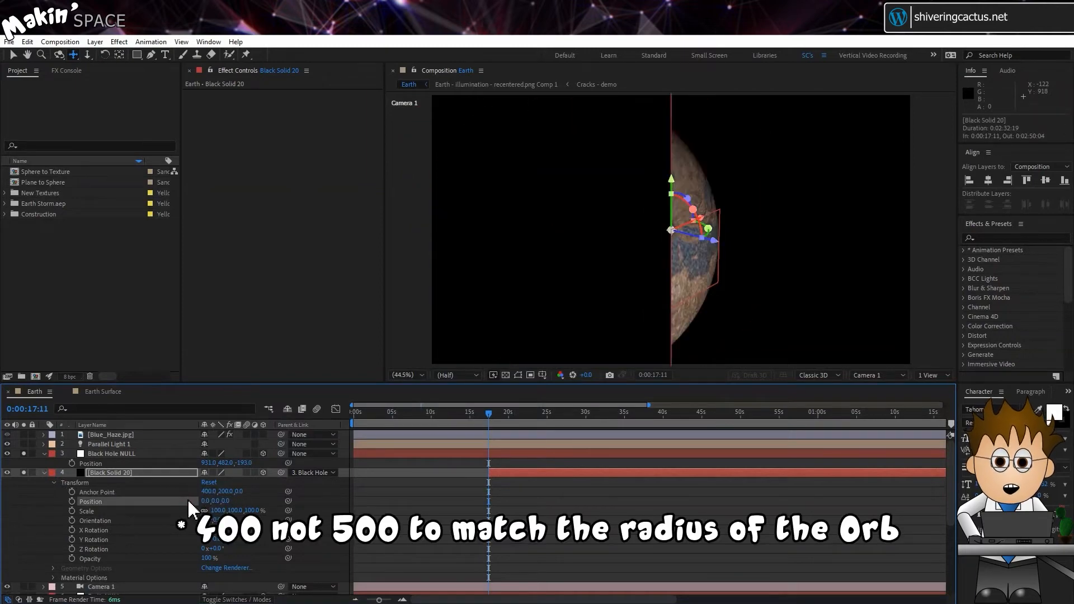
Set the black solid's auto-orientation to Orient Towards Camera.
{"action": "left_click", "coordinate": [121, 473]}
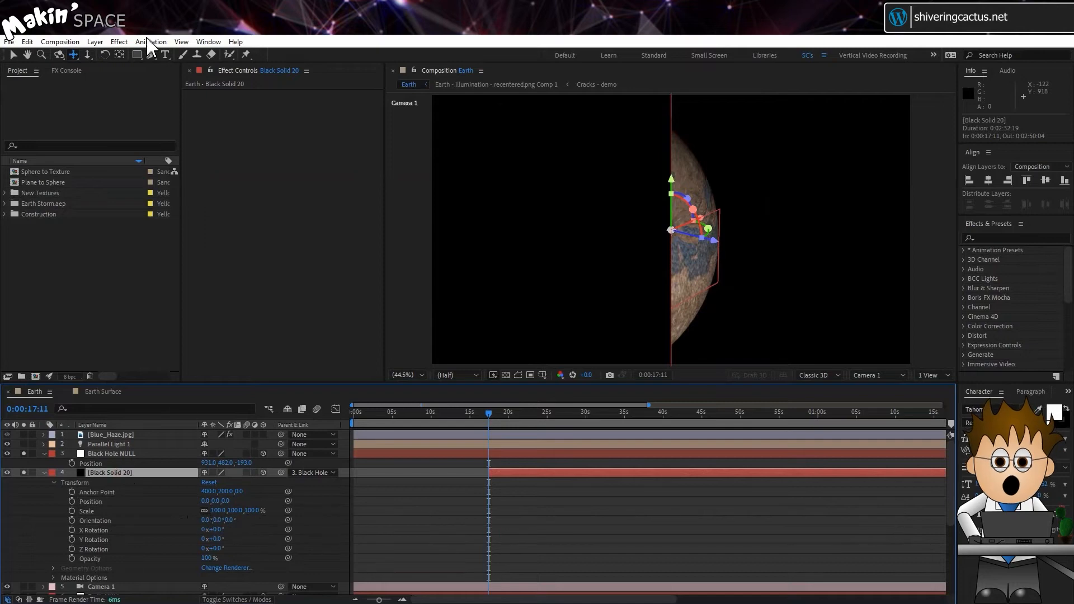
{"action": "left_click", "coordinate": [96, 41]}
{"action": "mouse_move", "coordinate": [178, 174]}
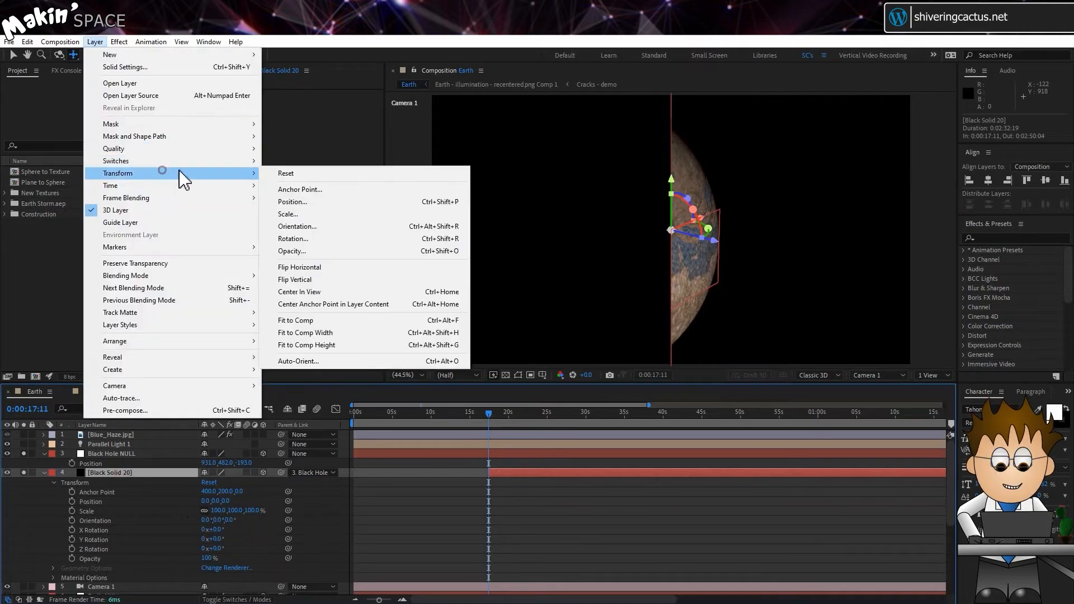
{"action": "left_click", "coordinate": [347, 362]}
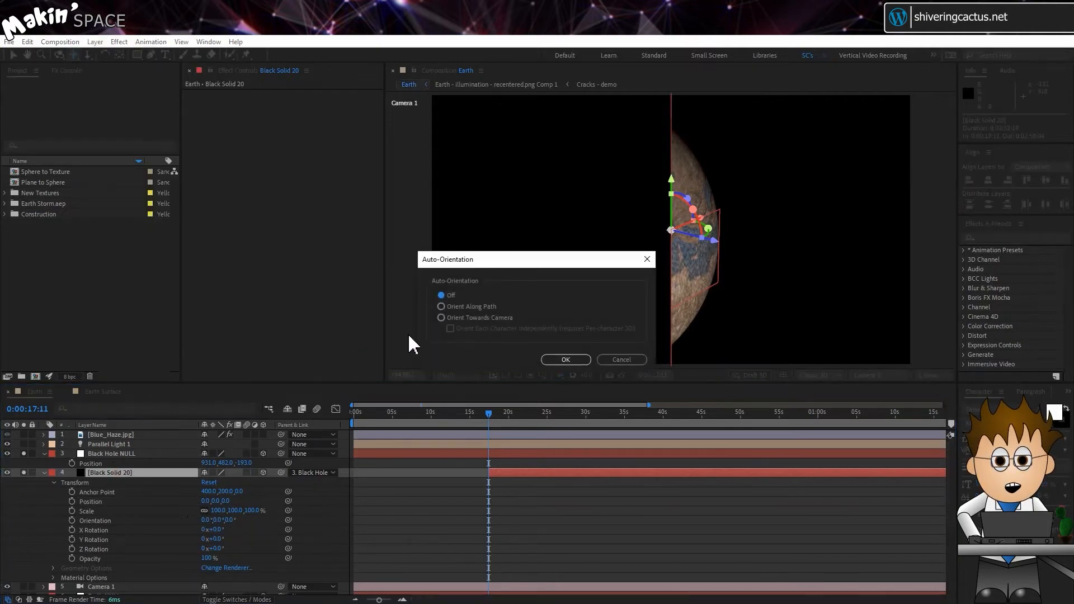
{"action": "left_click", "coordinate": [440, 318]}
{"action": "left_click", "coordinate": [561, 360]}
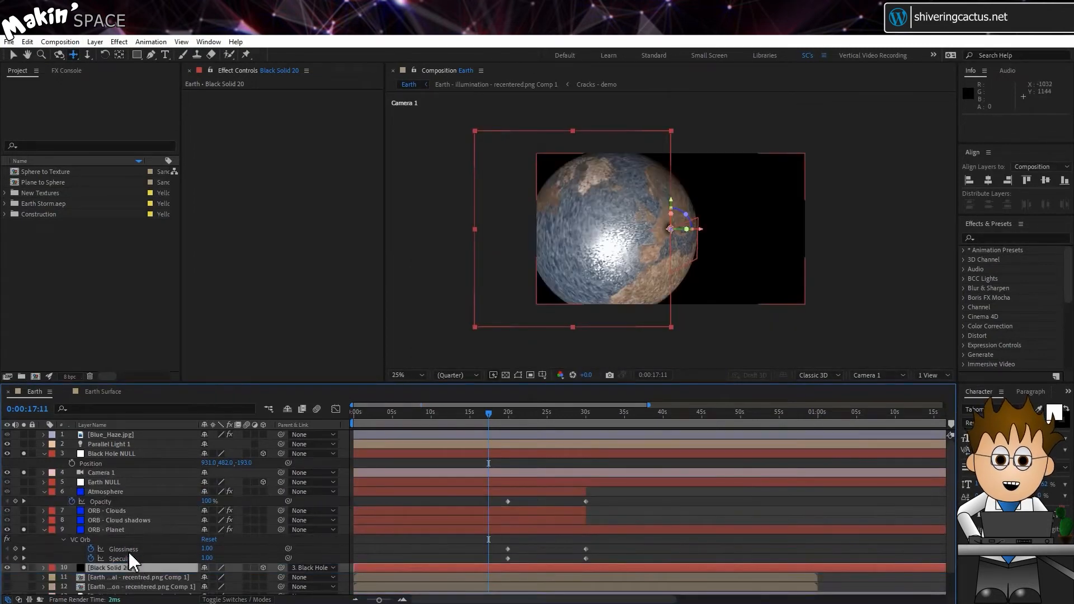
Try rotating the black solid beneath ORB - Planet about its Z axis at 0:00:34:18, and undo the rotation.
{"action": "left_click", "coordinate": [44, 530]}
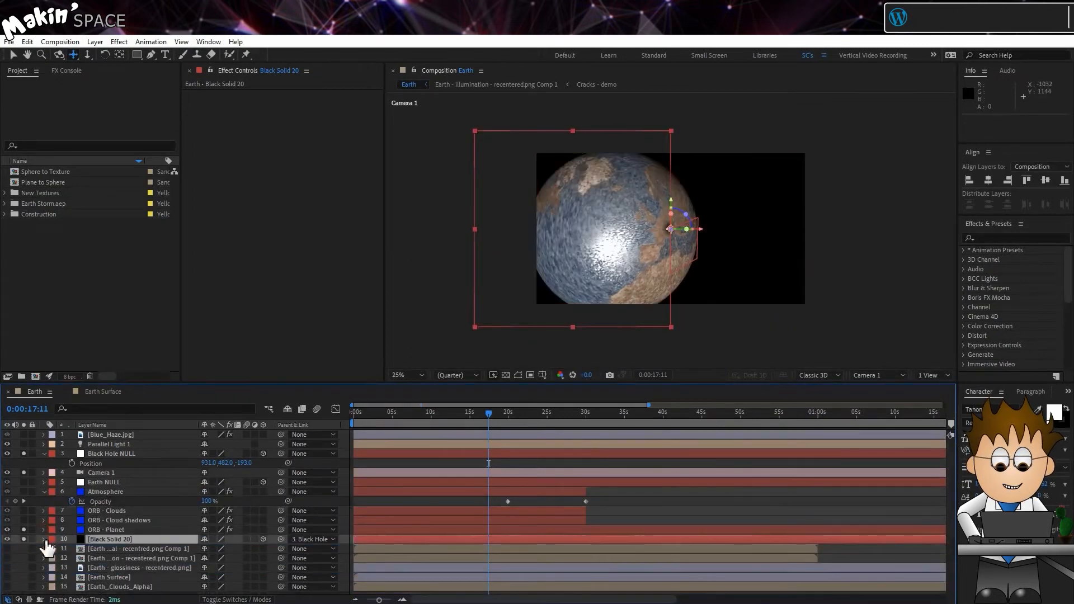
{"action": "left_click", "coordinate": [43, 539]}
{"action": "scroll", "coordinate": [45, 540], "scroll_direction": "down", "scroll_amount": 2}
{"action": "scroll", "coordinate": [705, 248], "scroll_direction": "up", "scroll_amount": 2}
{"action": "left_click_drag", "start_coordinate": [489, 414], "coordinate": [622, 418]}
{"action": "left_click_drag", "start_coordinate": [214, 552], "coordinate": [216, 561]}
{"action": "key", "text": "ctrl+z"}
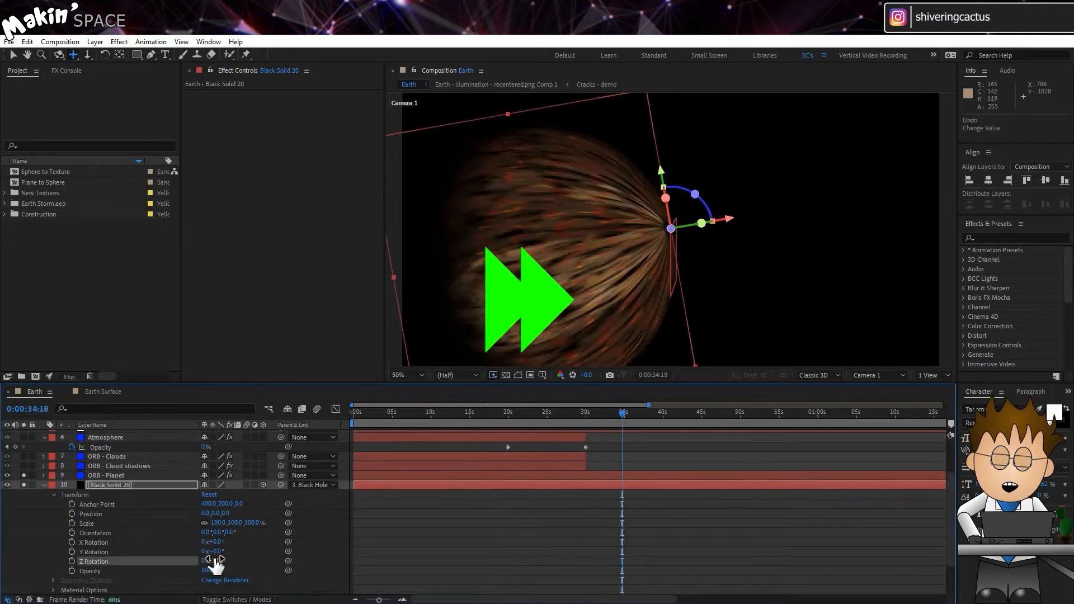
Unsolo ORB - Planet so only the black solid is isolated, and show the composition's transparency grid.
{"action": "left_click", "coordinate": [140, 485]}
{"action": "key", "text": "Return"}
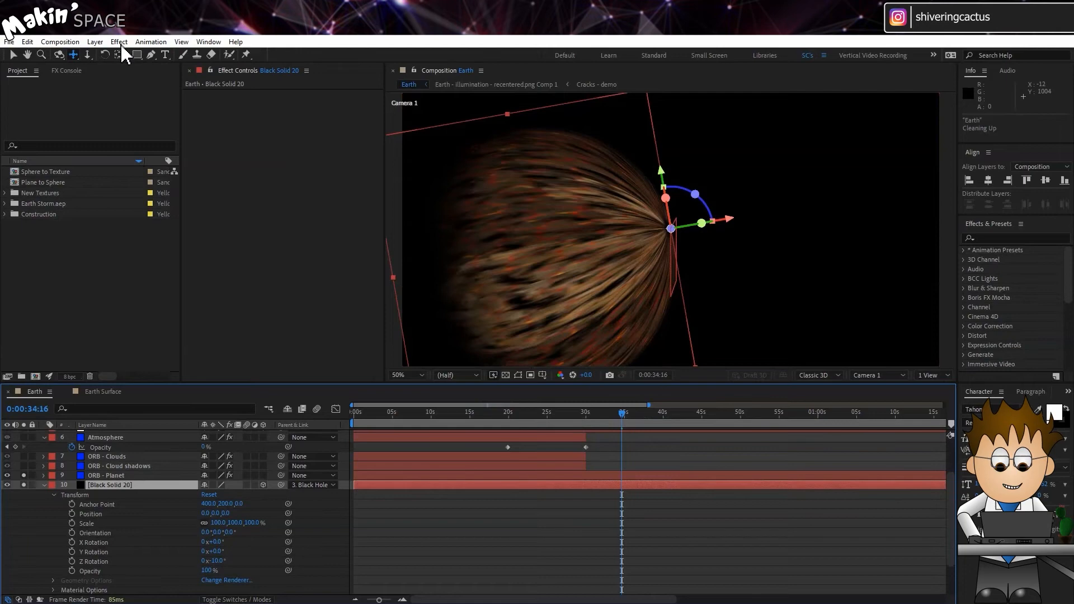
{"action": "left_click", "coordinate": [24, 475]}
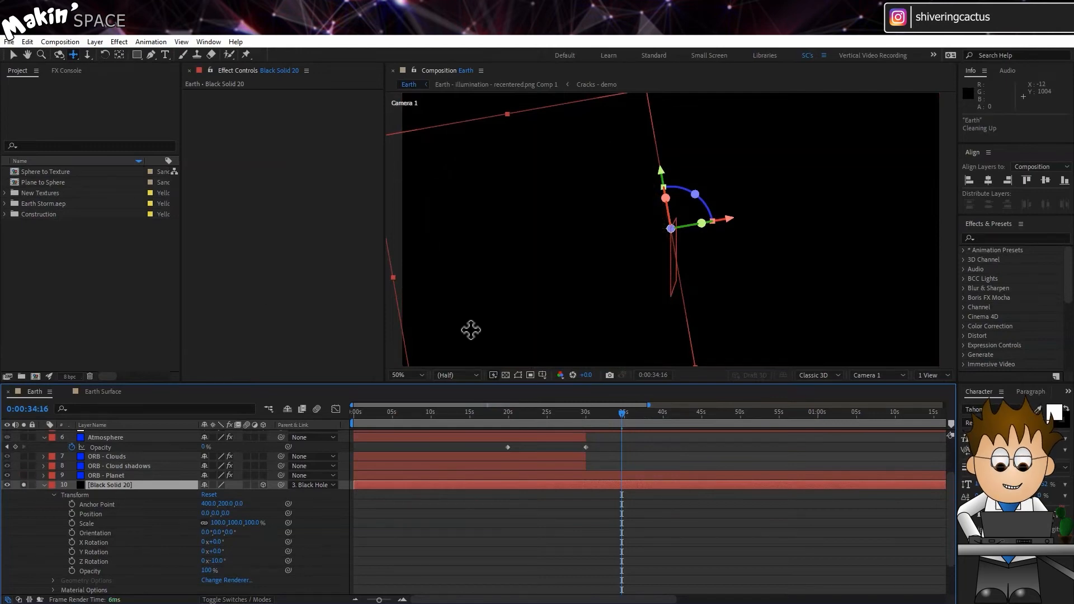
{"action": "left_click", "coordinate": [507, 374]}
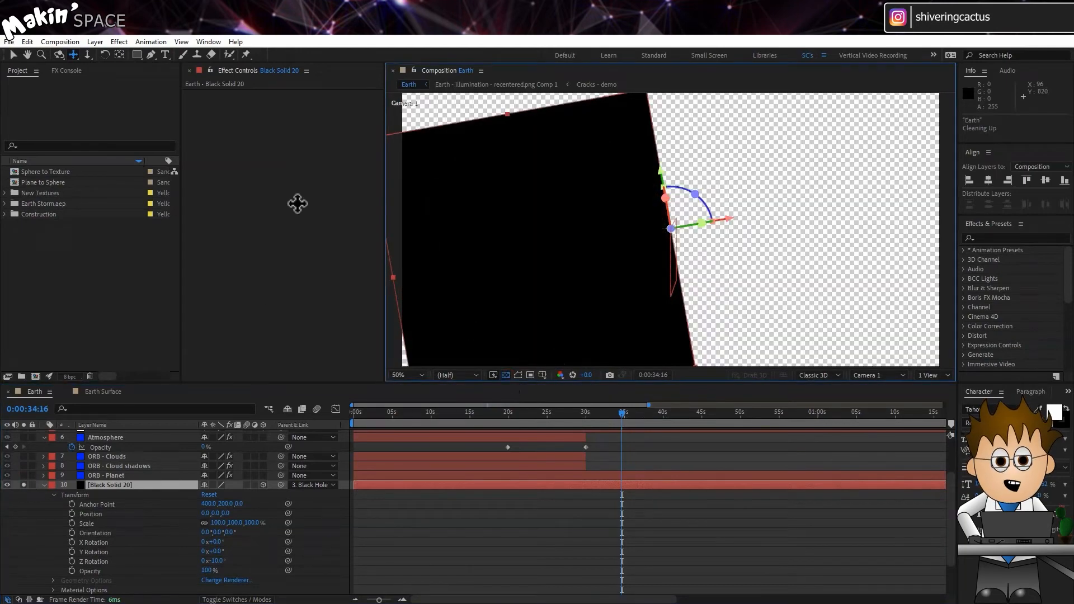
Apply the Circle effect to the black solid and set its Radius to 200.
{"action": "left_click", "coordinate": [119, 41]}
{"action": "mouse_move", "coordinate": [168, 218]}
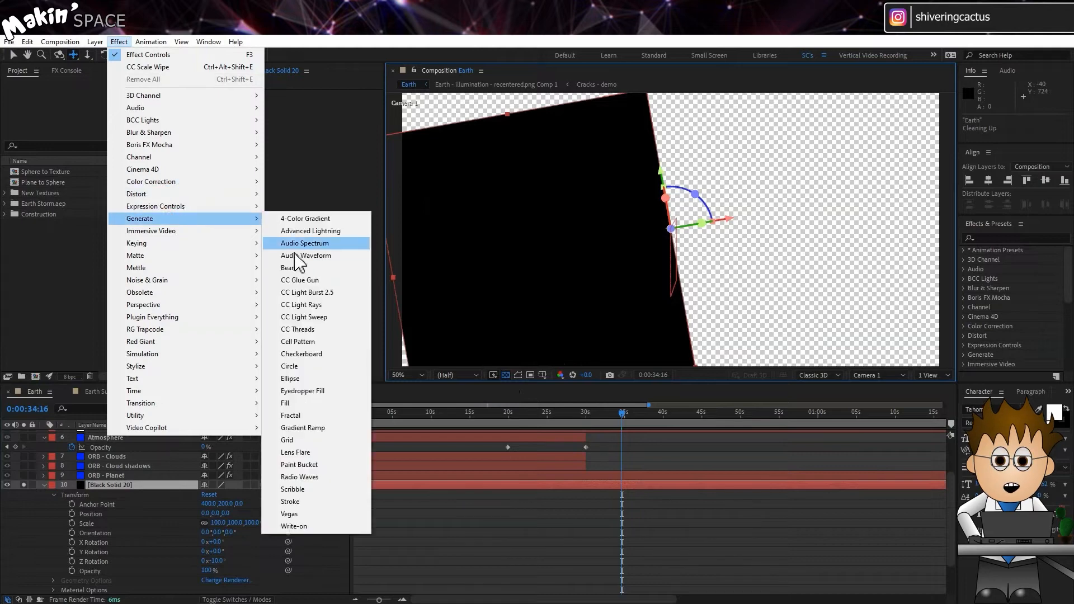
{"action": "left_click", "coordinate": [326, 366]}
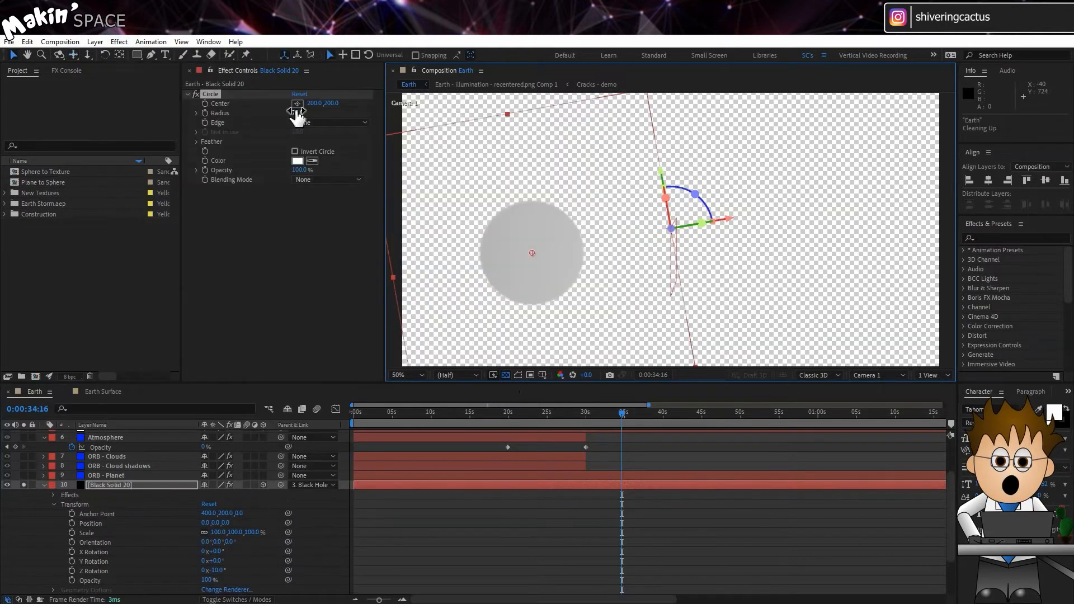
{"action": "left_click", "coordinate": [295, 111]}
{"action": "type", "text": "200"}
{"action": "key", "text": "Return"}
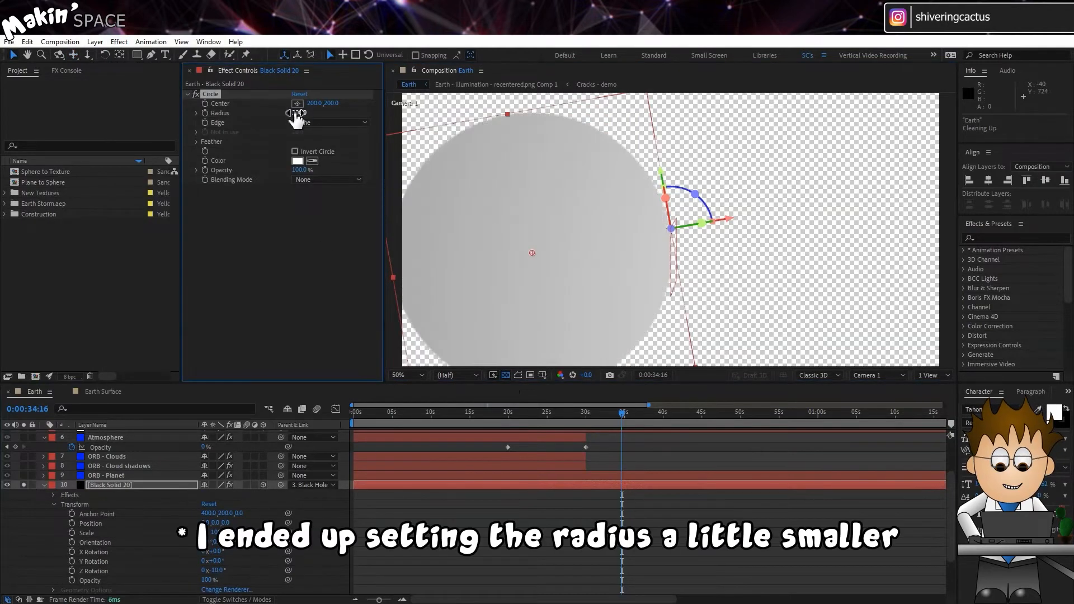
Set the circle's Radius to 187, Feather Outer Edge to 20 and Blending Mode to Stencil Alpha, with the transparency grid shown.
{"action": "left_click", "coordinate": [198, 141]}
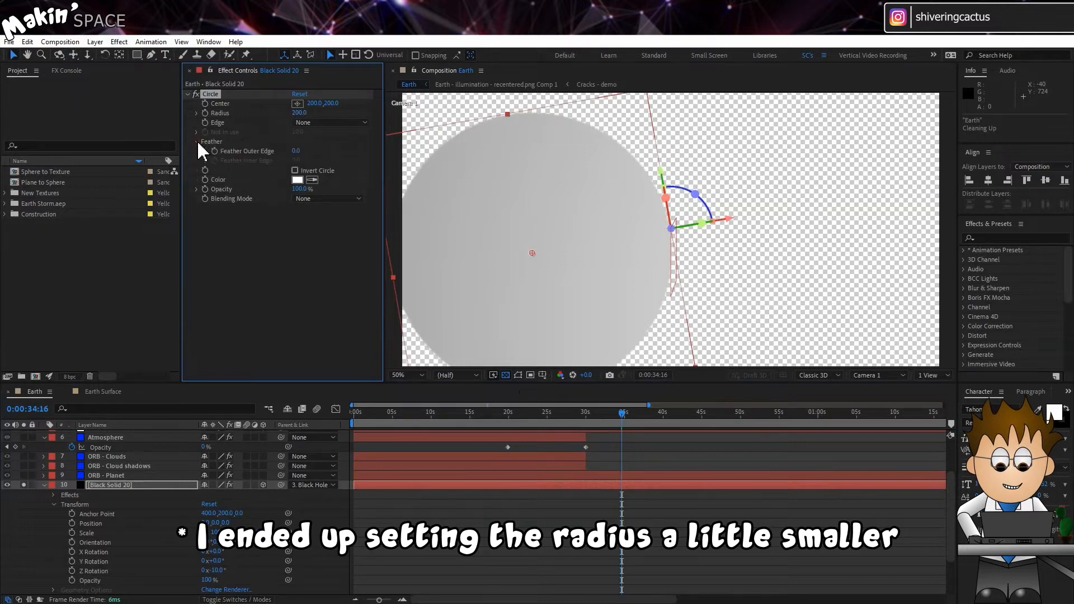
{"action": "left_click", "coordinate": [298, 151]}
{"action": "type", "text": "20"}
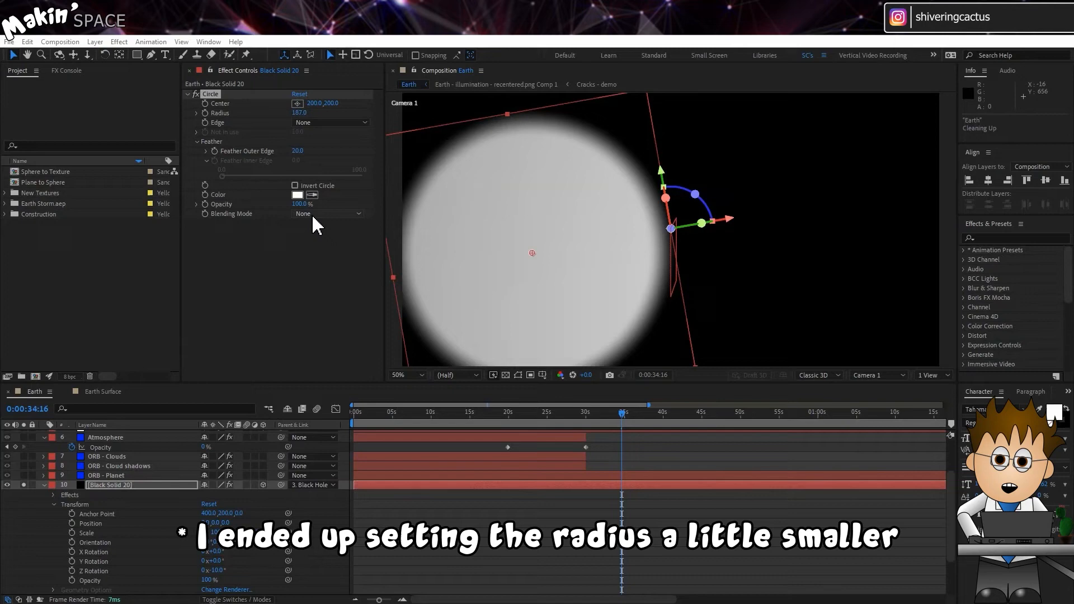
{"action": "left_click", "coordinate": [312, 215]}
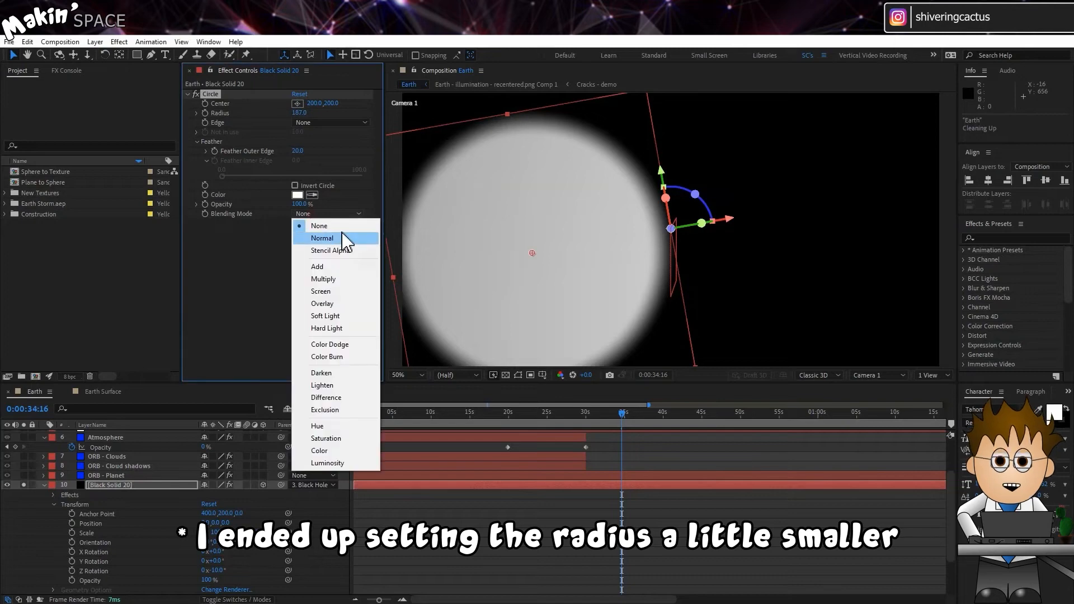
{"action": "left_click", "coordinate": [354, 247]}
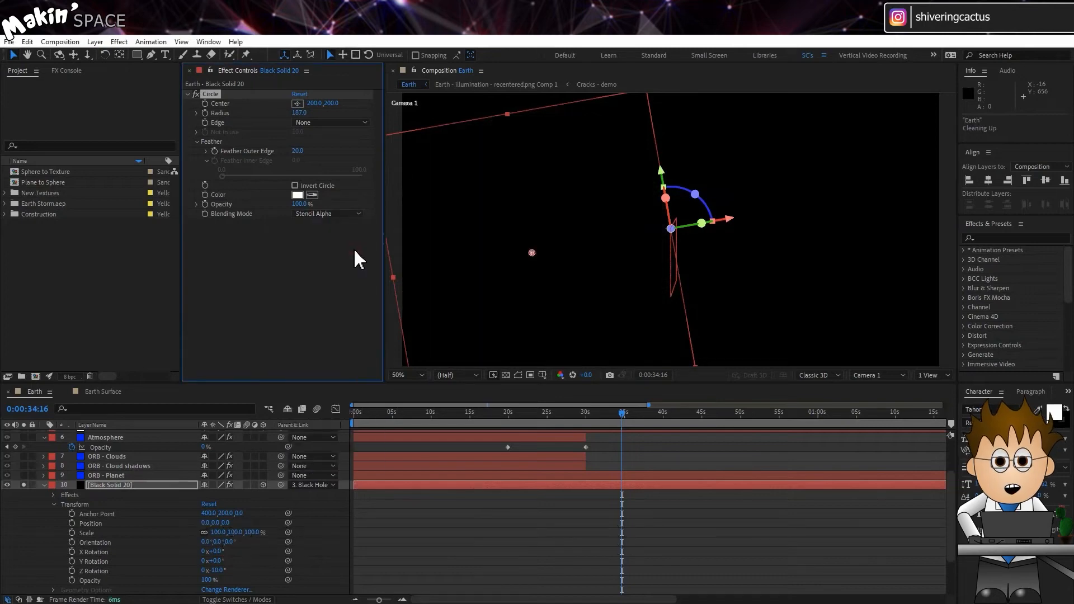
{"action": "left_click", "coordinate": [504, 375]}
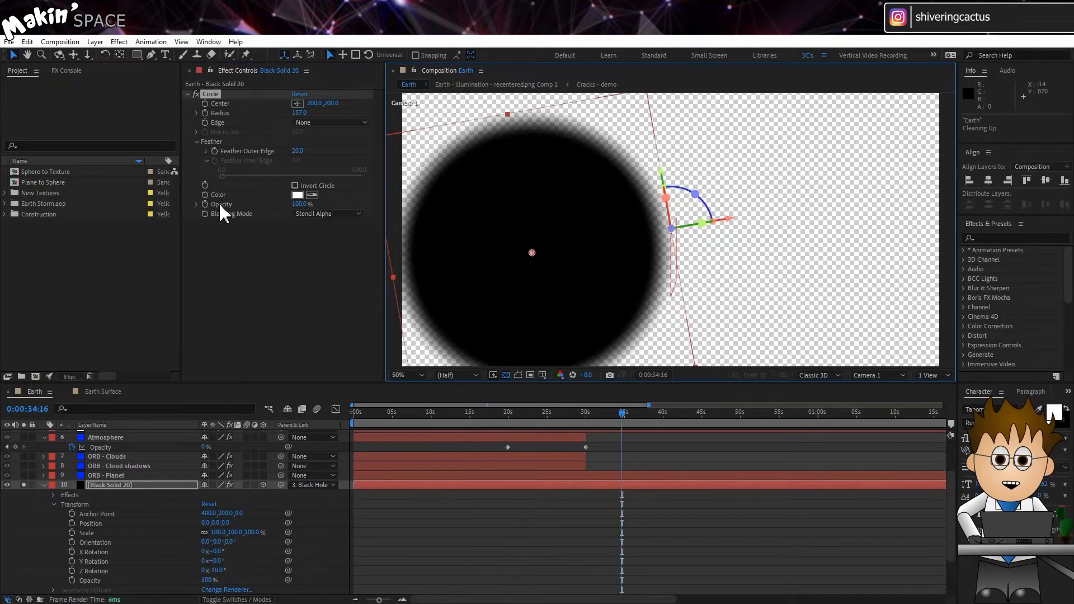
Rename the black solid layer as Debris.
{"action": "left_click", "coordinate": [124, 485]}
{"action": "key", "text": "Return"}
{"action": "type", "text": "D"}
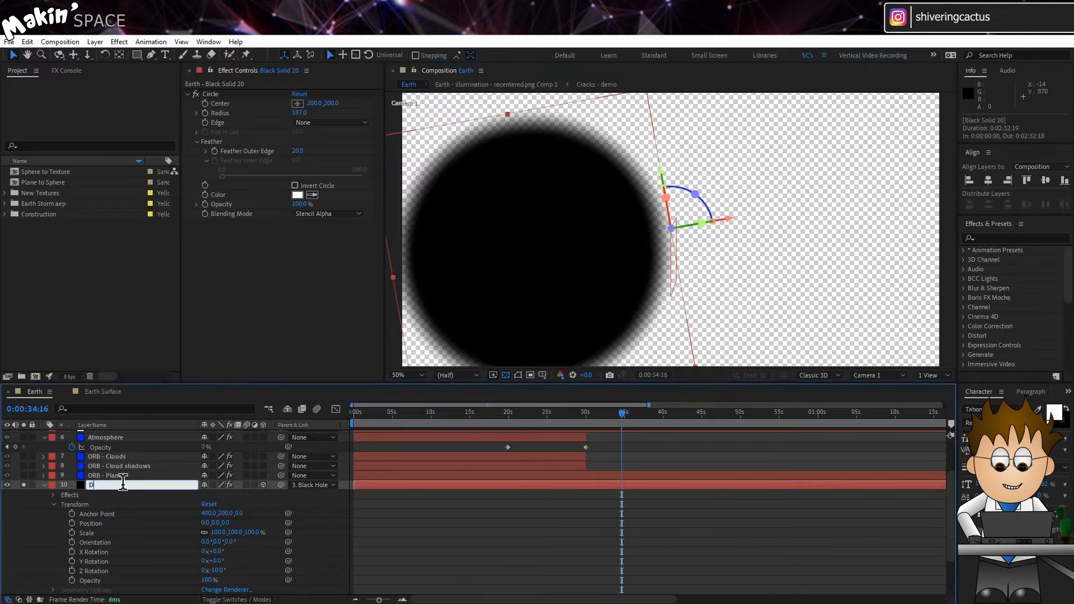
{"action": "type", "text": "ebris"}
{"action": "key", "text": "Return"}
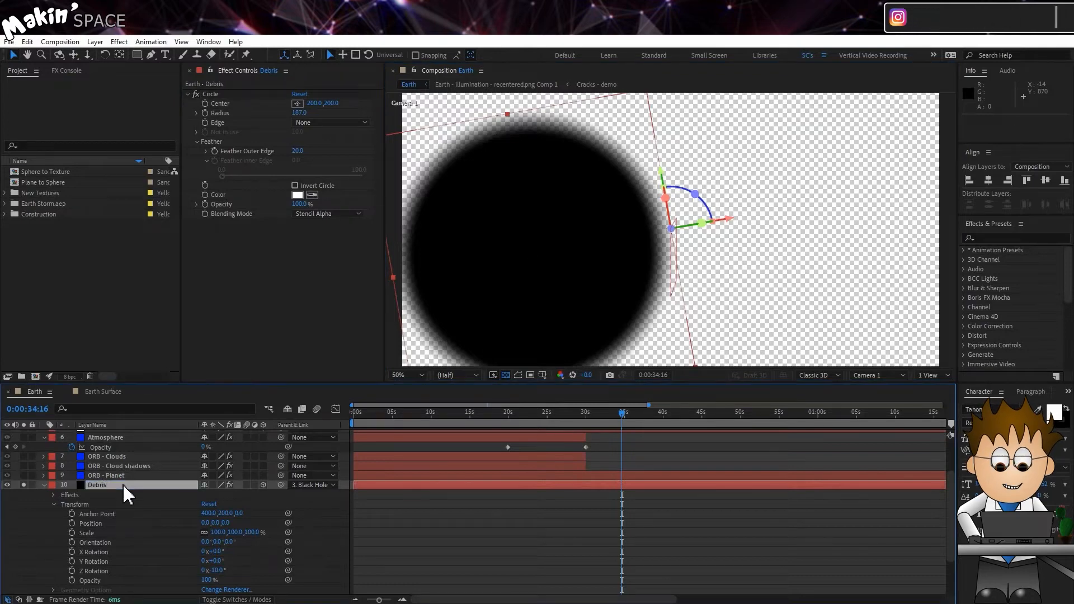
Apply Turbulent Noise to the Debris layer with Fractal Type Small Bumps, Contrast 110 and Brightness 34.
{"action": "left_click", "coordinate": [119, 42]}
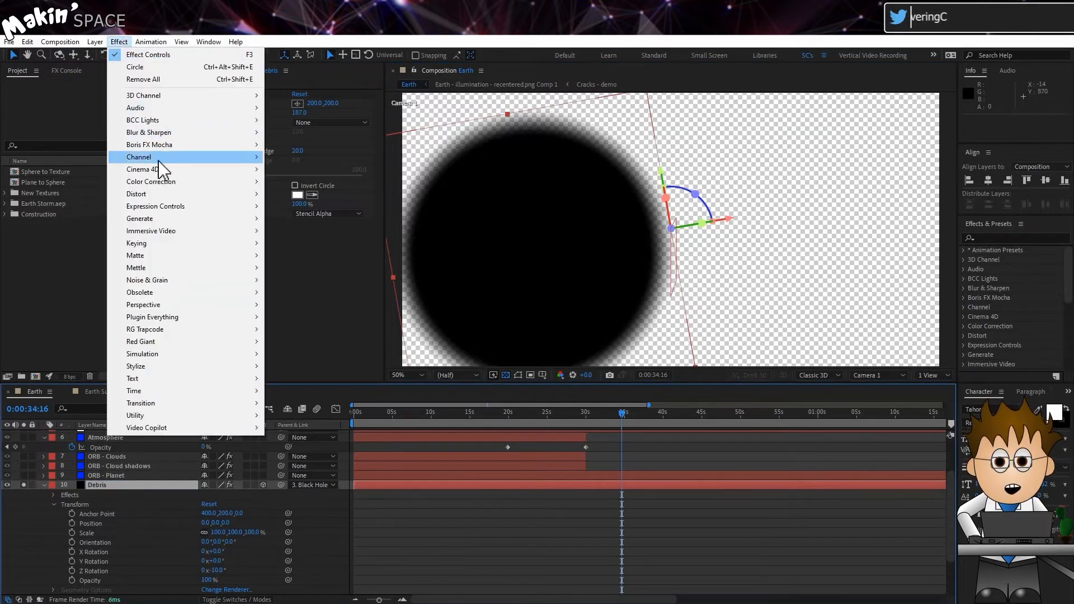
{"action": "mouse_move", "coordinate": [207, 280]}
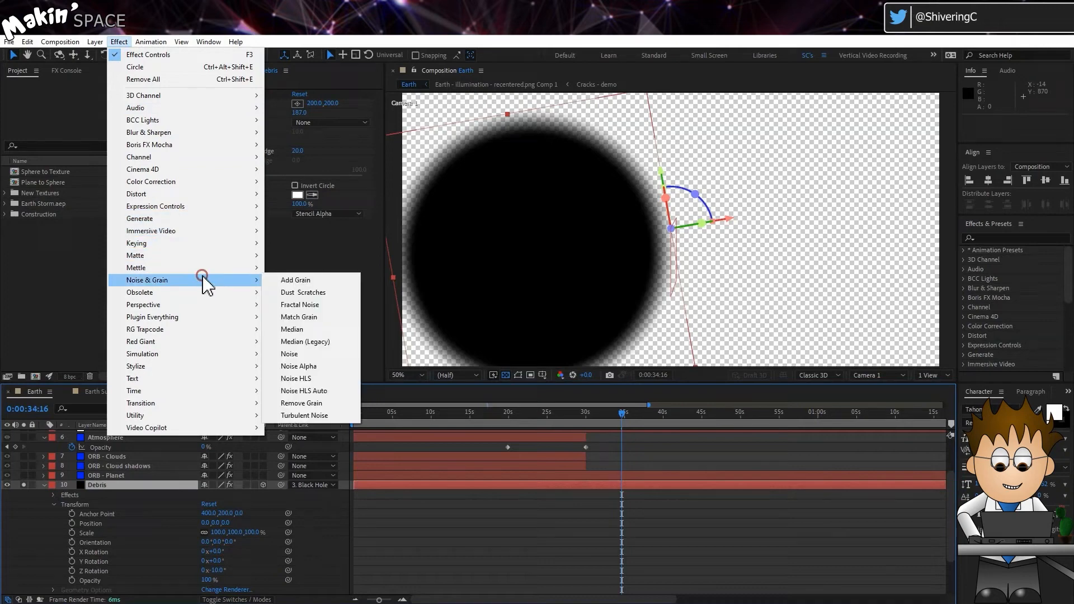
{"action": "left_click", "coordinate": [336, 416]}
{"action": "left_click", "coordinate": [347, 234]}
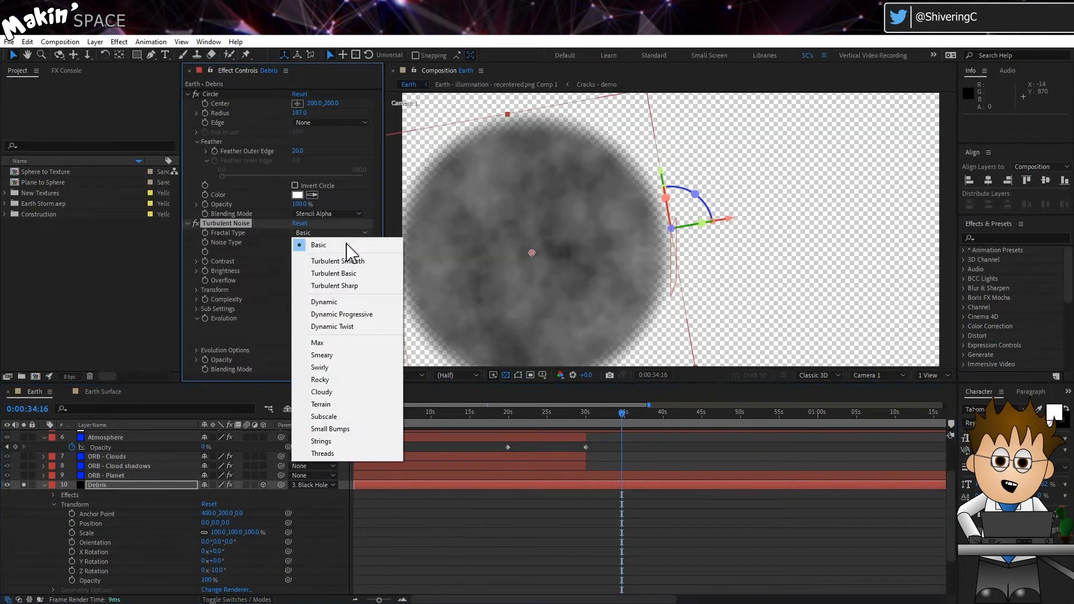
{"action": "left_click", "coordinate": [358, 429]}
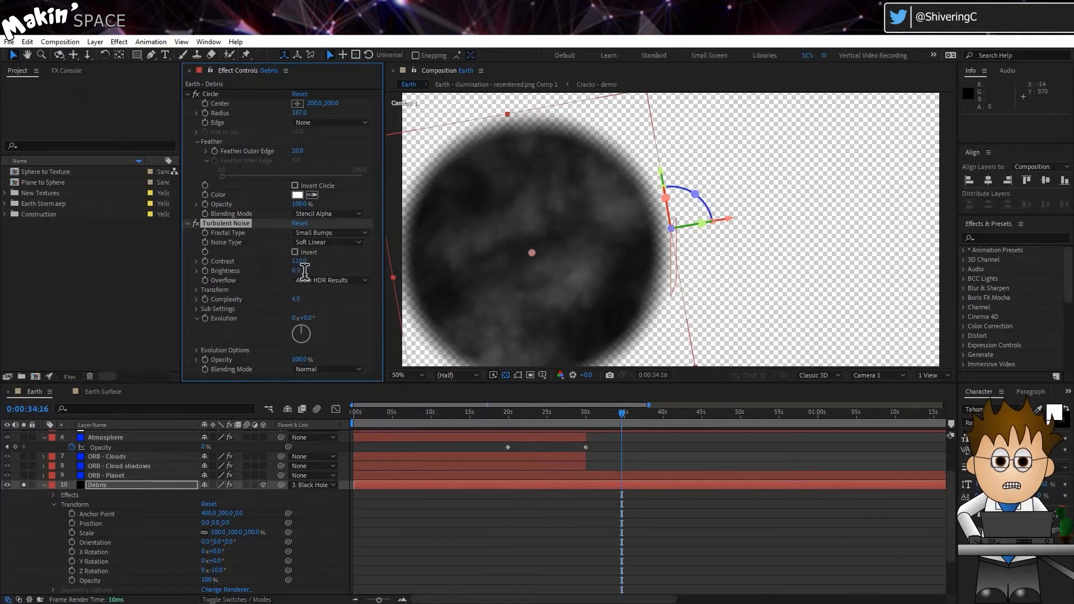
{"action": "key", "text": "Tab"}
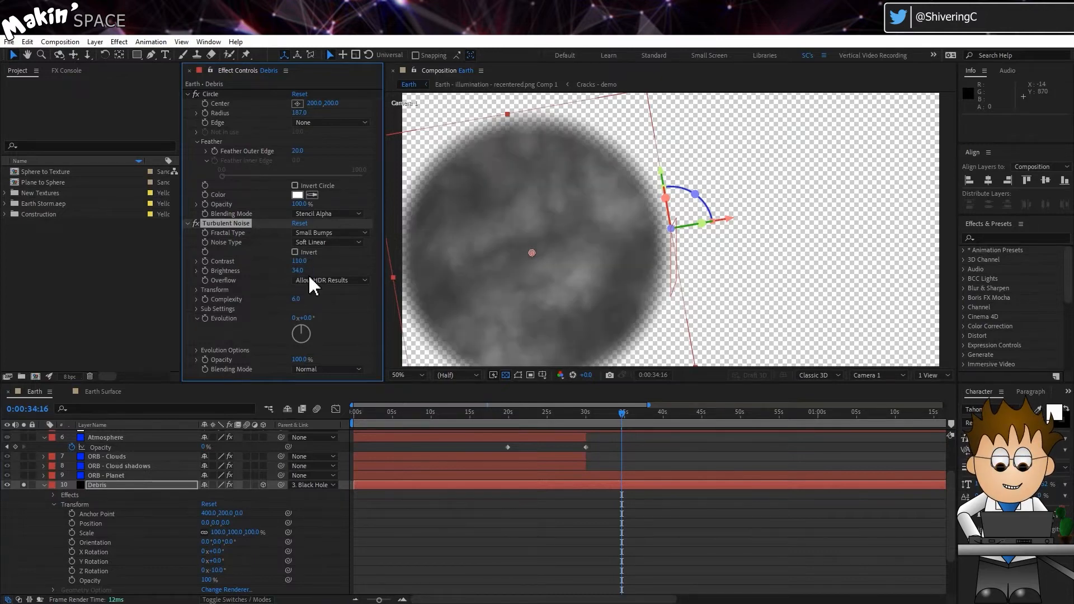
Animate the Turbulent Noise Evolution with the expression time*50.
{"action": "left_click", "coordinate": [205, 319], "text": "alt"}
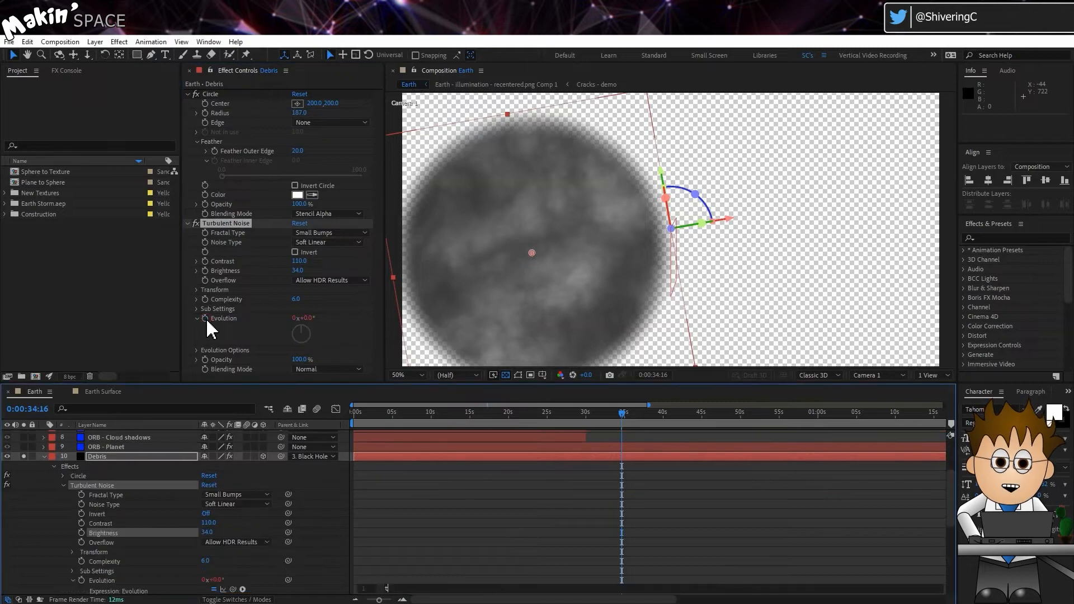
{"action": "type", "text": "time*50"}
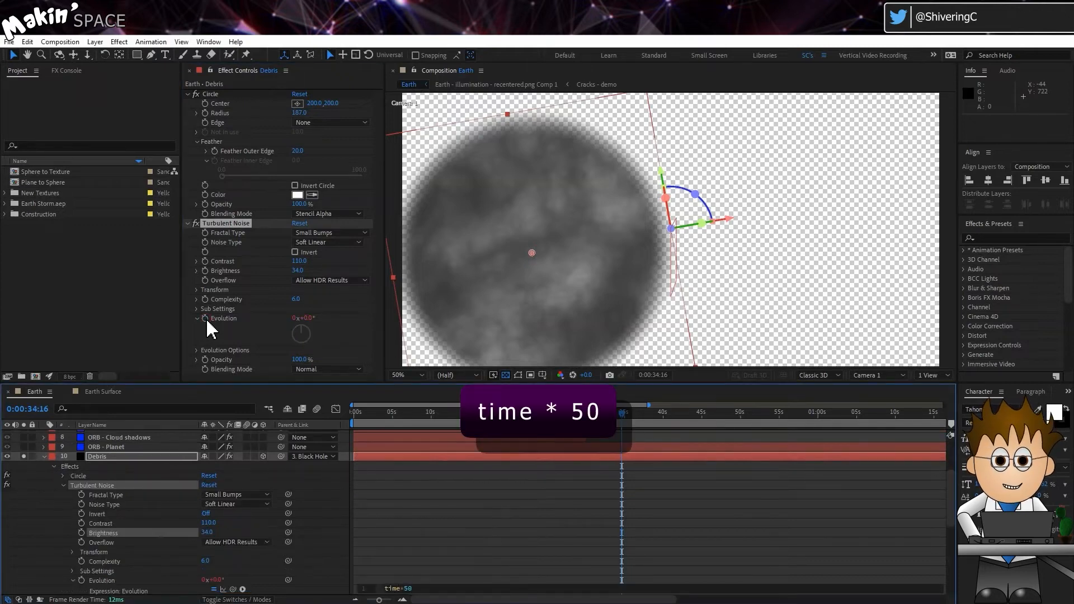
{"action": "left_click", "coordinate": [255, 331]}
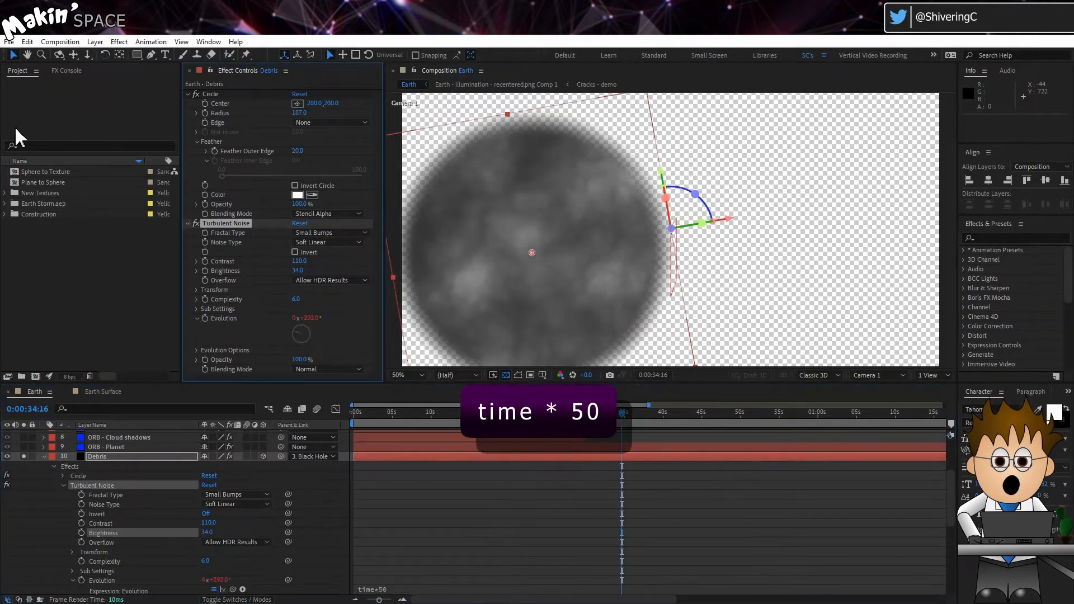
Duplicate the Turbulent Noise effect on Debris and collapse the settings of Circle and the original noise.
{"action": "left_click", "coordinate": [27, 41]}
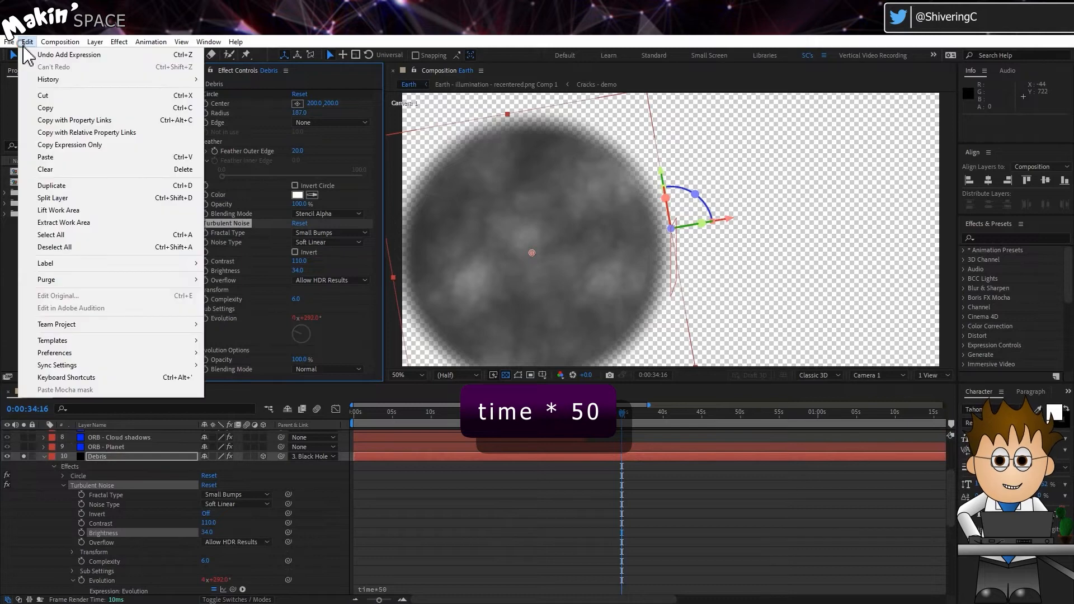
{"action": "left_click", "coordinate": [115, 184]}
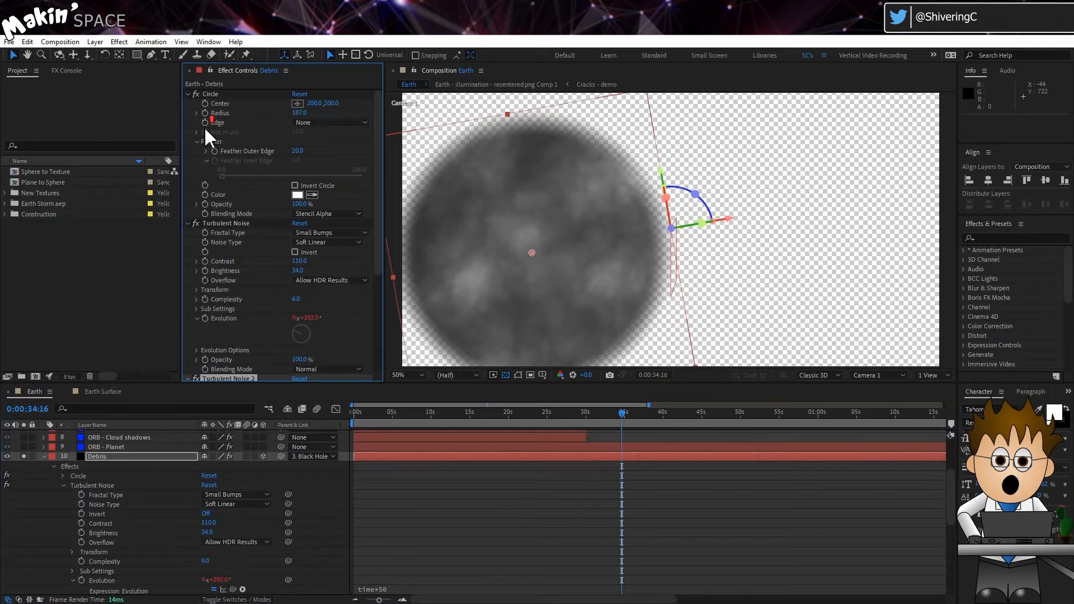
{"action": "left_click", "coordinate": [188, 94]}
{"action": "left_click", "coordinate": [188, 104]}
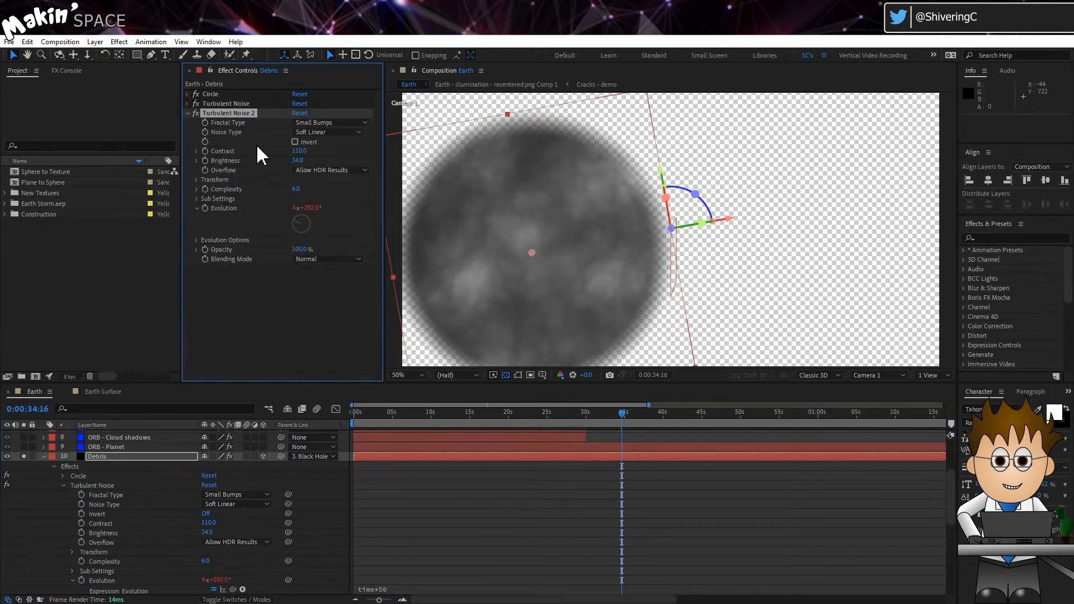
Set Turbulent Noise 2 to Fractal Type Basic, Contrast 330 and Brightness -50.
{"action": "left_click", "coordinate": [345, 124]}
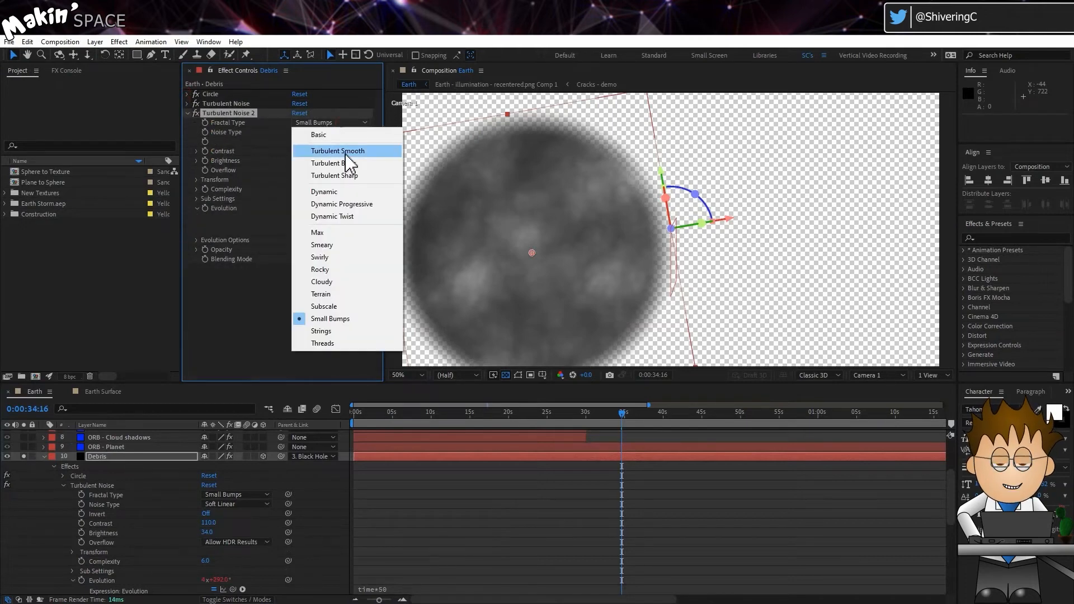
{"action": "left_click", "coordinate": [347, 134]}
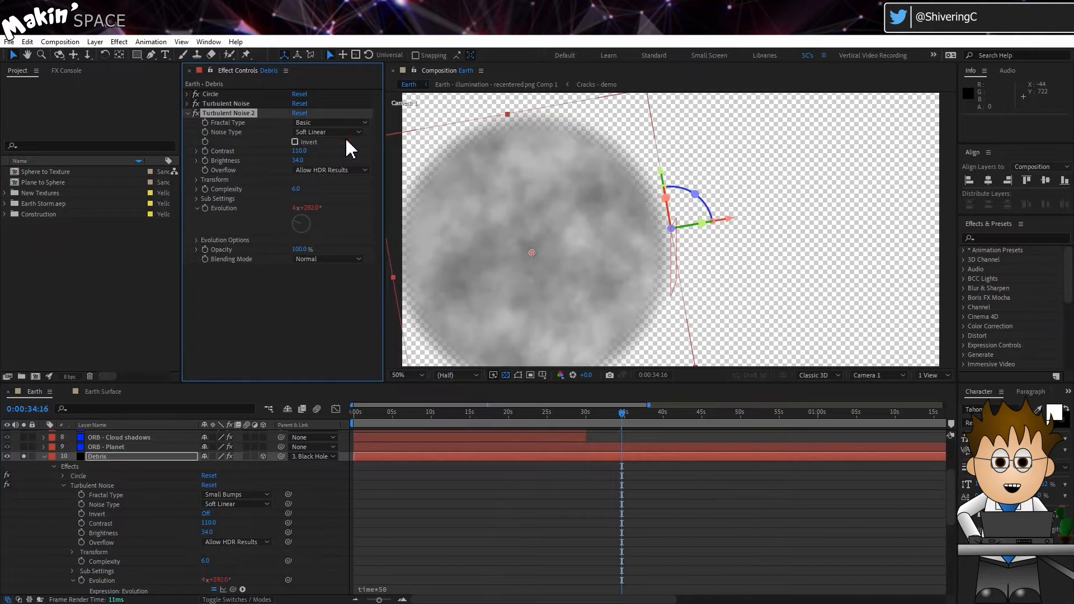
{"action": "left_click", "coordinate": [301, 151]}
{"action": "key", "text": "Tab"}
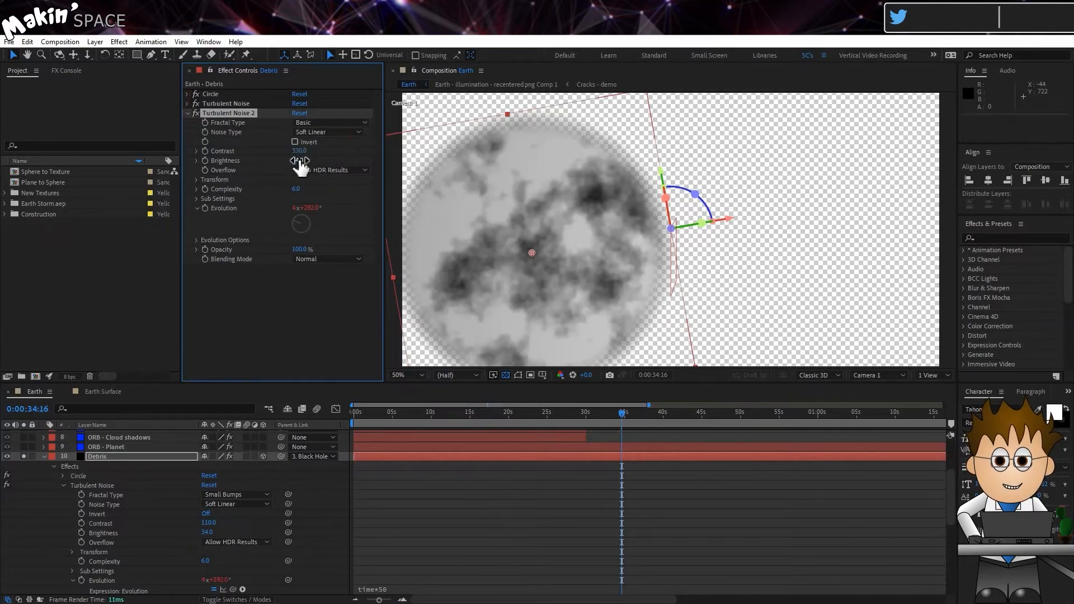
{"action": "type", "text": "-50"}
{"action": "key", "text": "Return"}
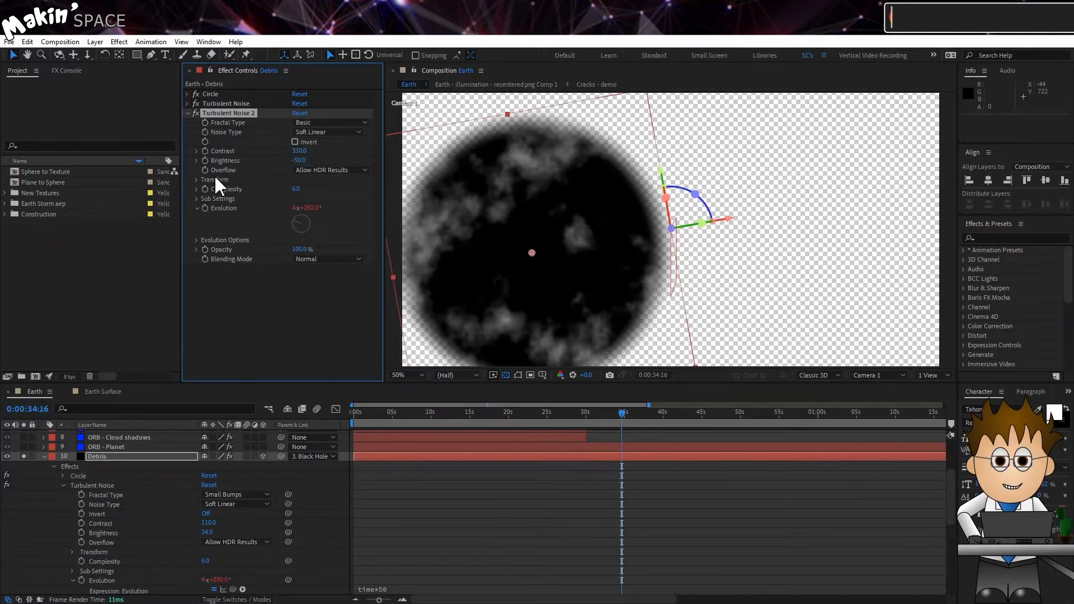
Set Turbulent Noise 2's Scale to 15 and its Blending Mode to Screen, and collapse its settings.
{"action": "left_click", "coordinate": [197, 180]}
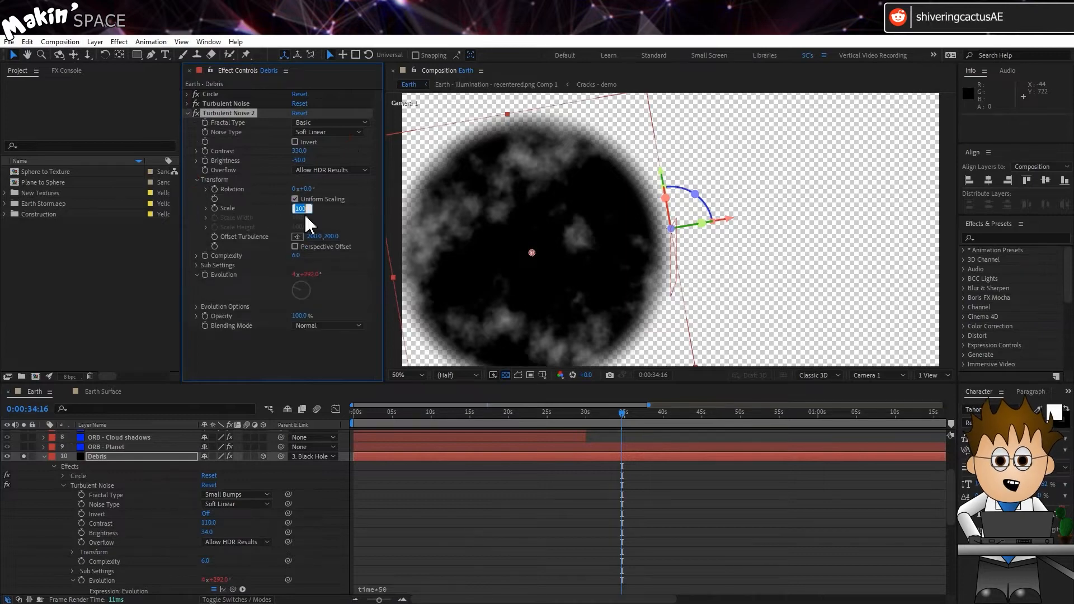
{"action": "key", "text": "Return"}
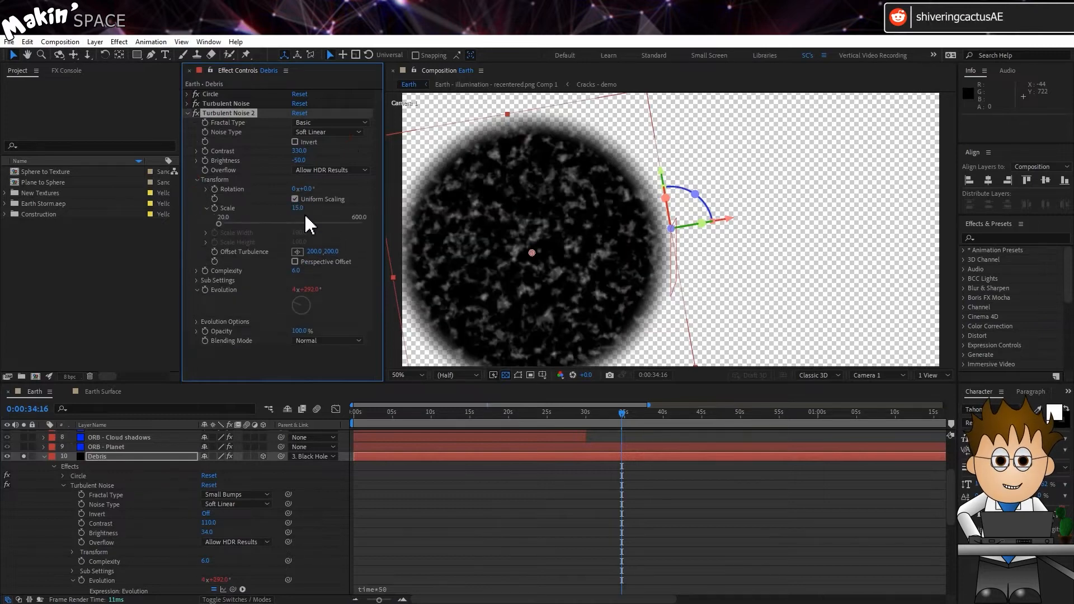
{"action": "left_click", "coordinate": [348, 341]}
{"action": "left_click", "coordinate": [356, 405]}
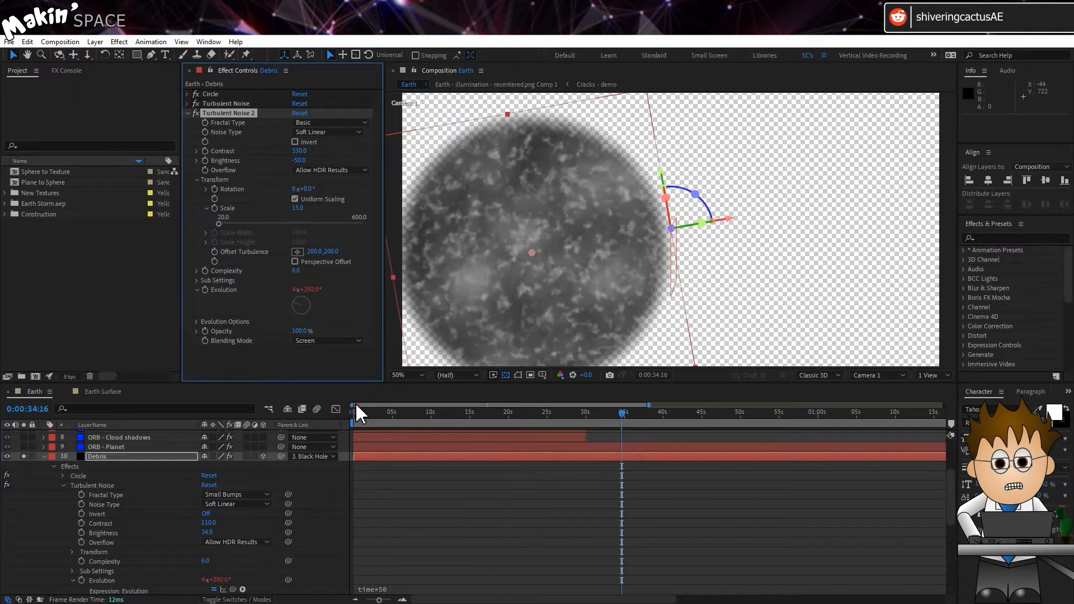
{"action": "left_click", "coordinate": [187, 113]}
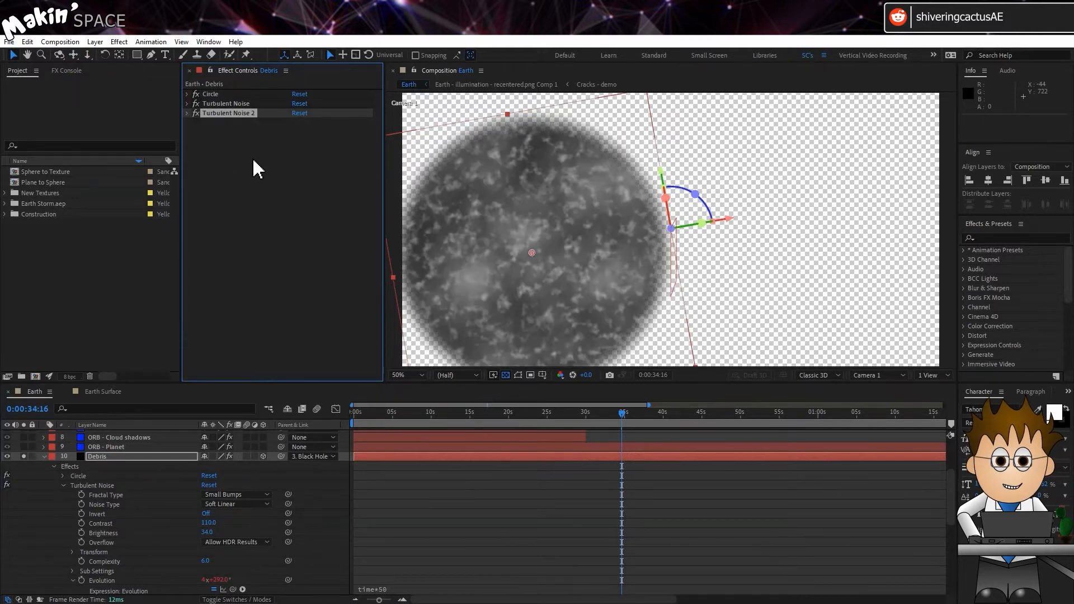
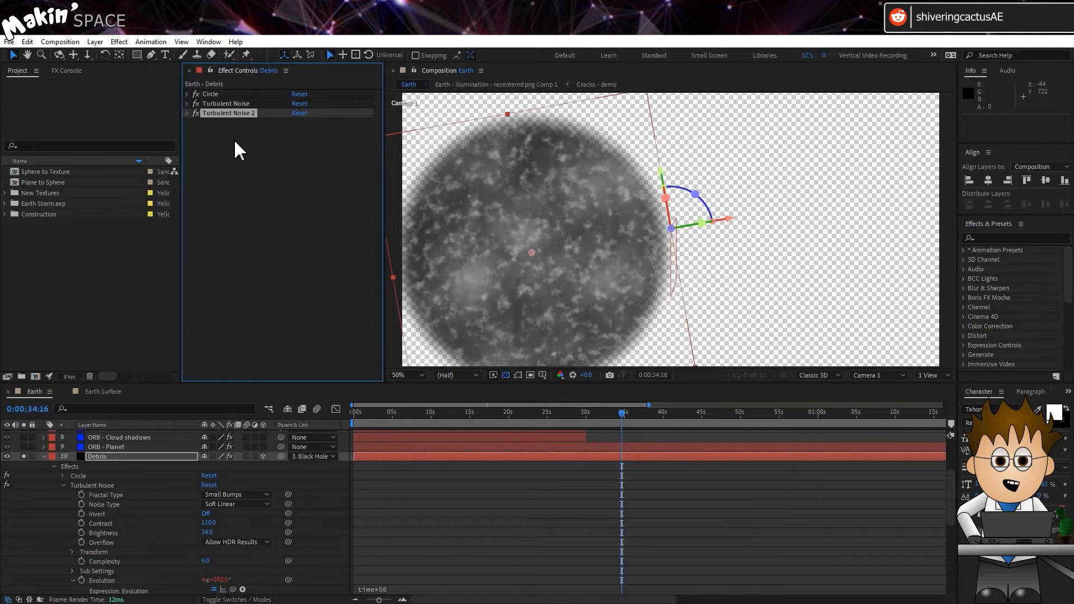
Try moving Turbulent Noise 2's Offset Turbulence point toward the left edge of the circle, and undo the move.
{"action": "left_click", "coordinate": [187, 113]}
{"action": "left_click_drag", "start_coordinate": [532, 252], "coordinate": [432, 250]}
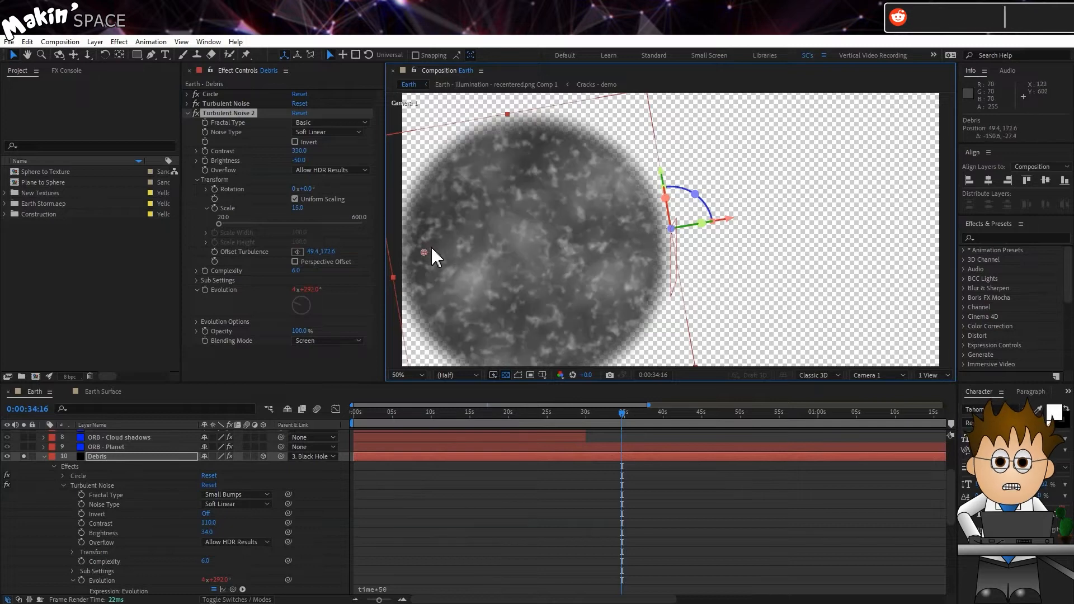
{"action": "key", "text": "ctrl+z"}
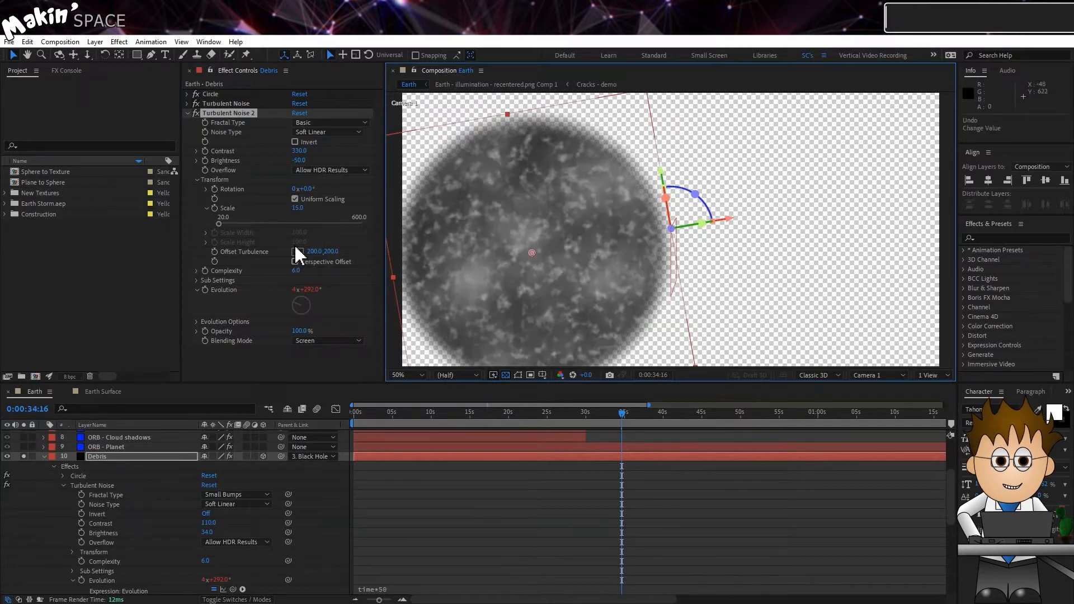
Keyframe Turbulent Noise 2's Offset Turbulence from 200,200 at 0:00:34:16 to about 393,197 near the circle's right edge at 0:00:38:08.
{"action": "scroll", "coordinate": [606, 398], "scroll_direction": "up", "scroll_amount": 1}
{"action": "left_click", "coordinate": [214, 251]}
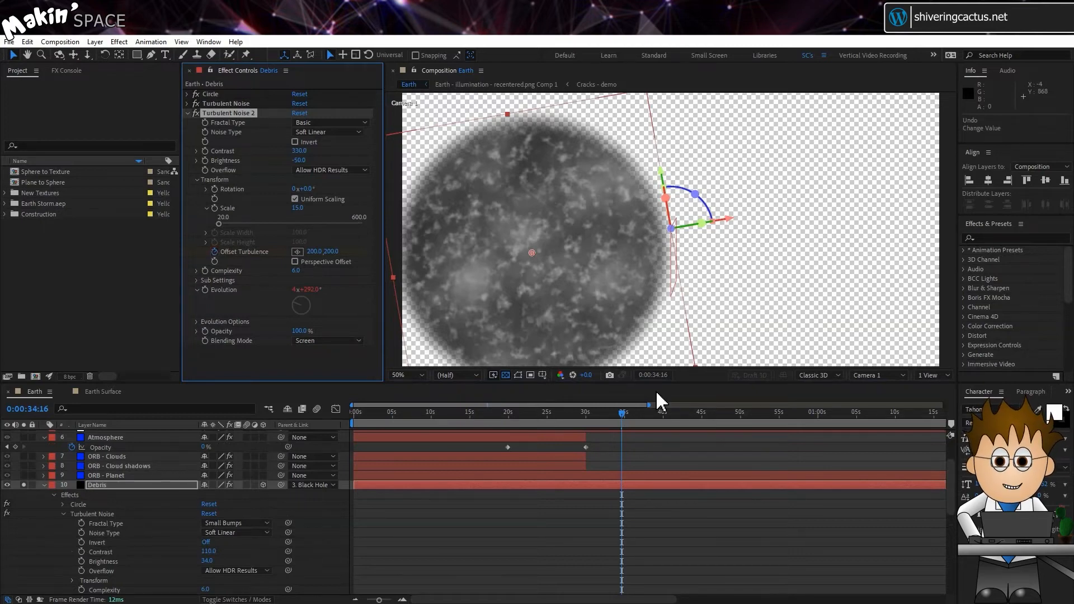
{"action": "left_click_drag", "start_coordinate": [629, 412], "coordinate": [650, 411]}
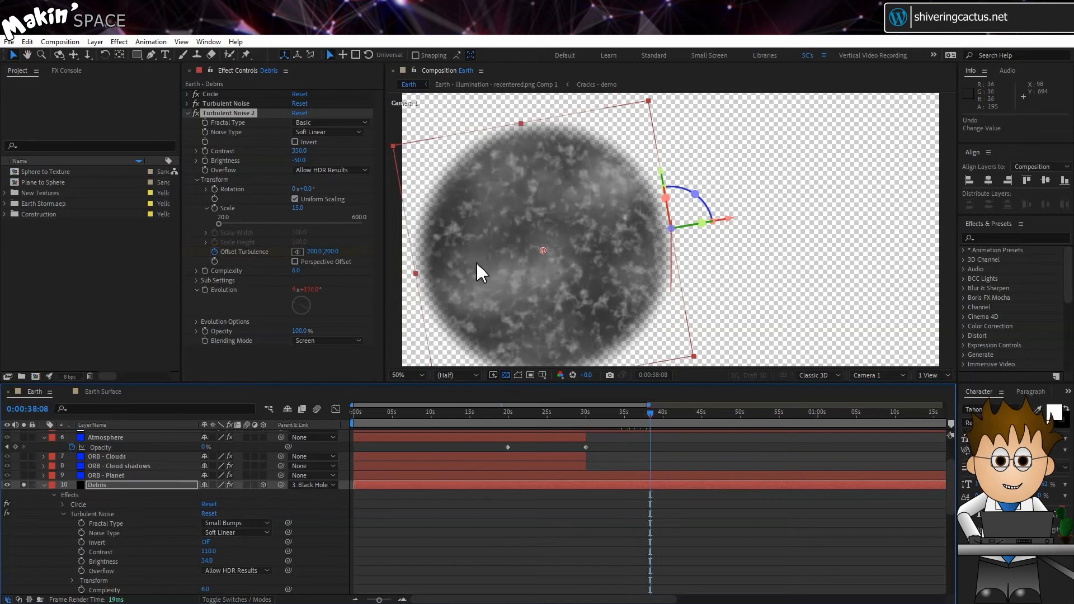
{"action": "left_click_drag", "start_coordinate": [544, 252], "coordinate": [667, 226]}
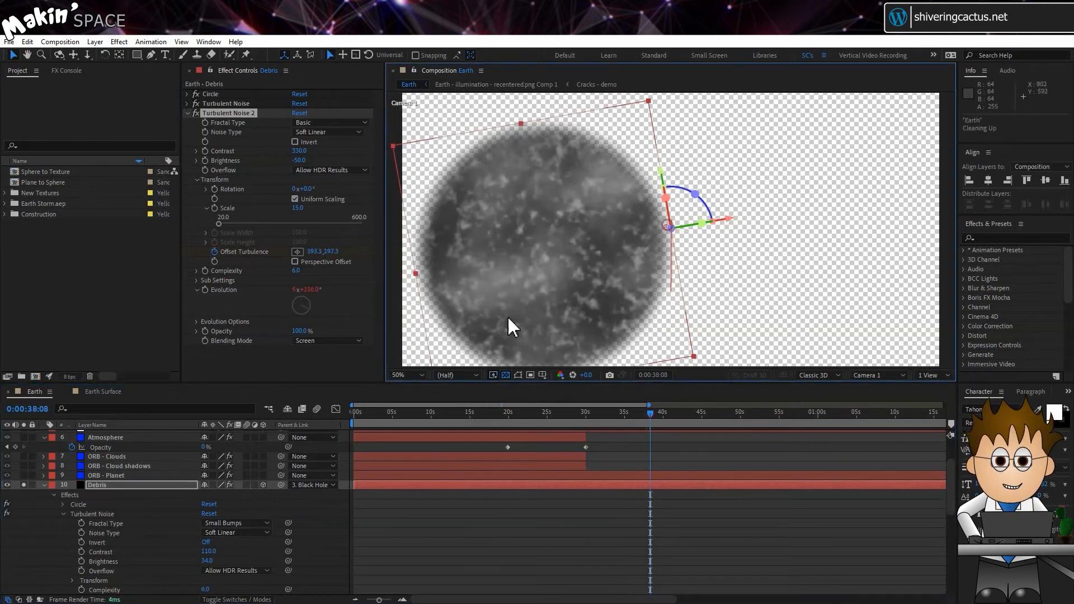
Add the expression loopOut("continue") to Turbulent Noise 2's Offset Turbulence and shift its keyframes to start at 0:00:15:06.
{"action": "left_click", "coordinate": [214, 252], "text": "alt"}
{"action": "type", "text": "loo"}
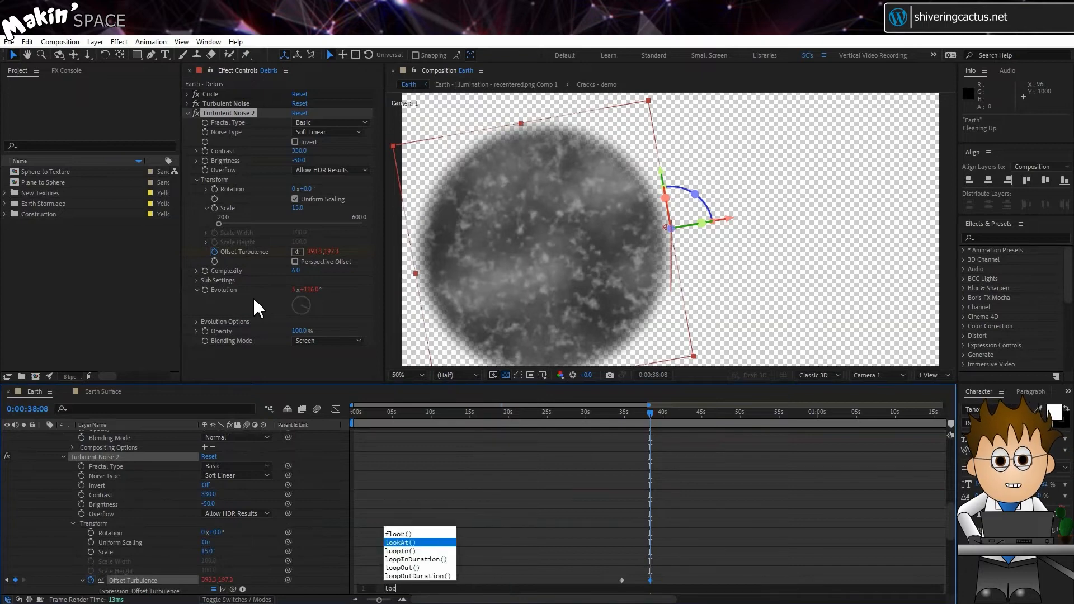
{"action": "type", "text": "pOut"}
{"action": "key", "text": "Return"}
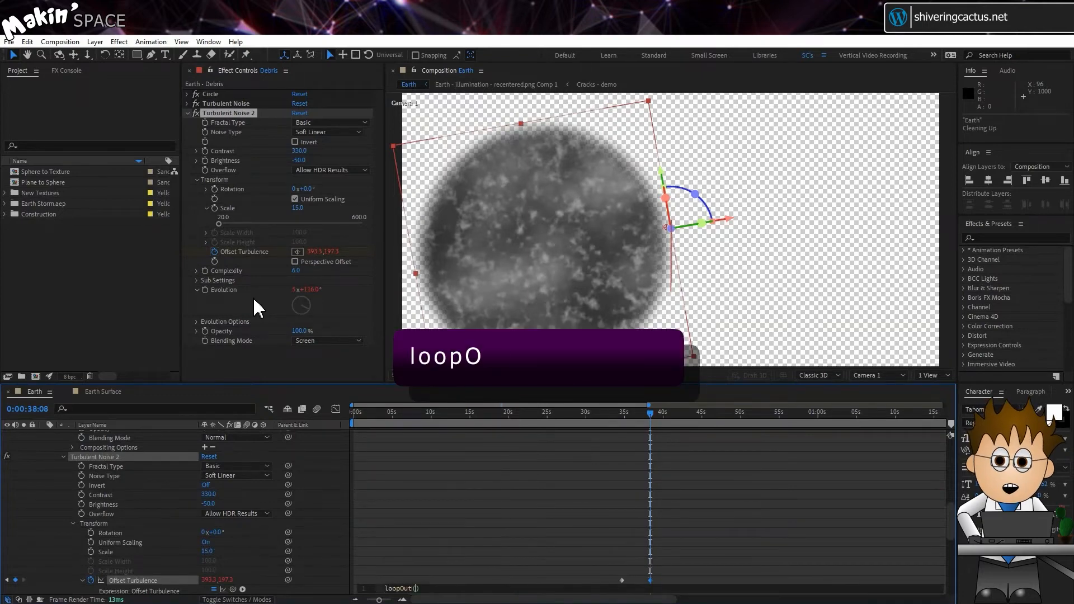
{"action": "type", "text": "\"con"}
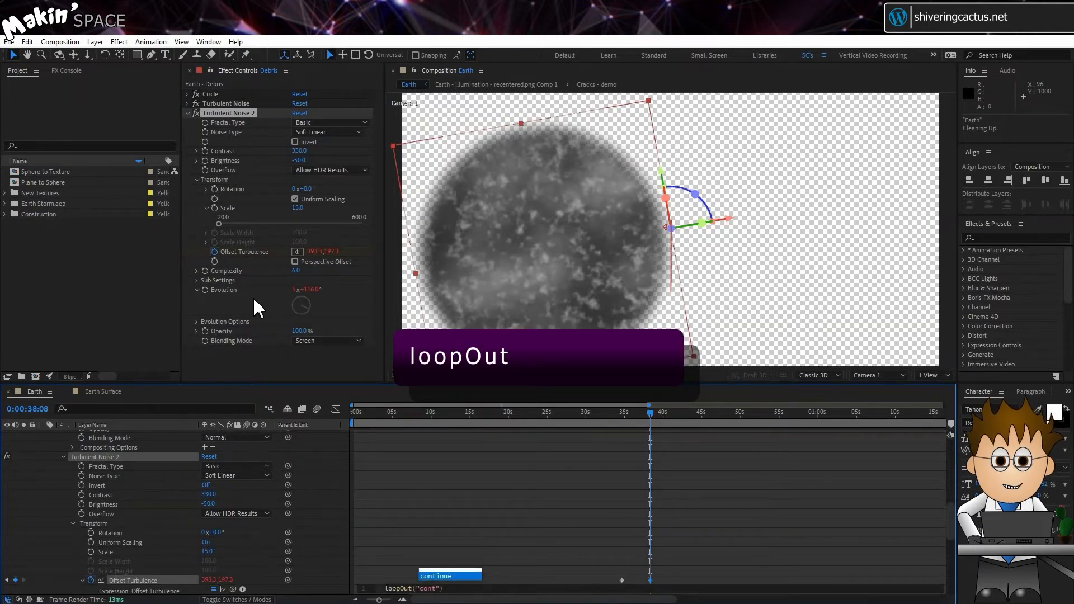
{"action": "type", "text": "tinue\""}
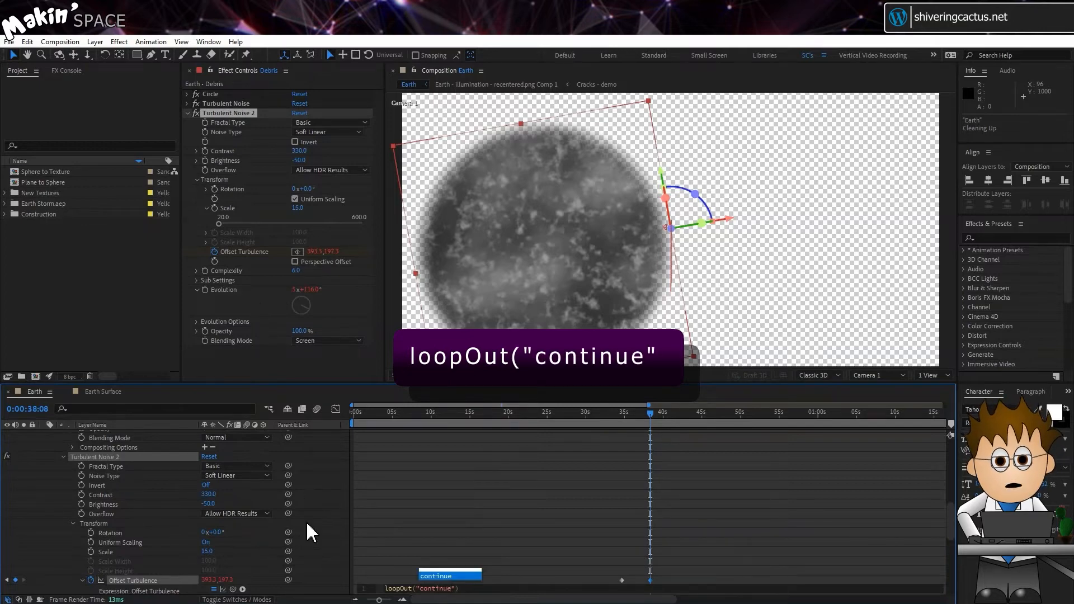
{"action": "type", "text": ")"}
{"action": "left_click", "coordinate": [321, 570]}
{"action": "left_click_drag", "start_coordinate": [656, 415], "coordinate": [576, 411]}
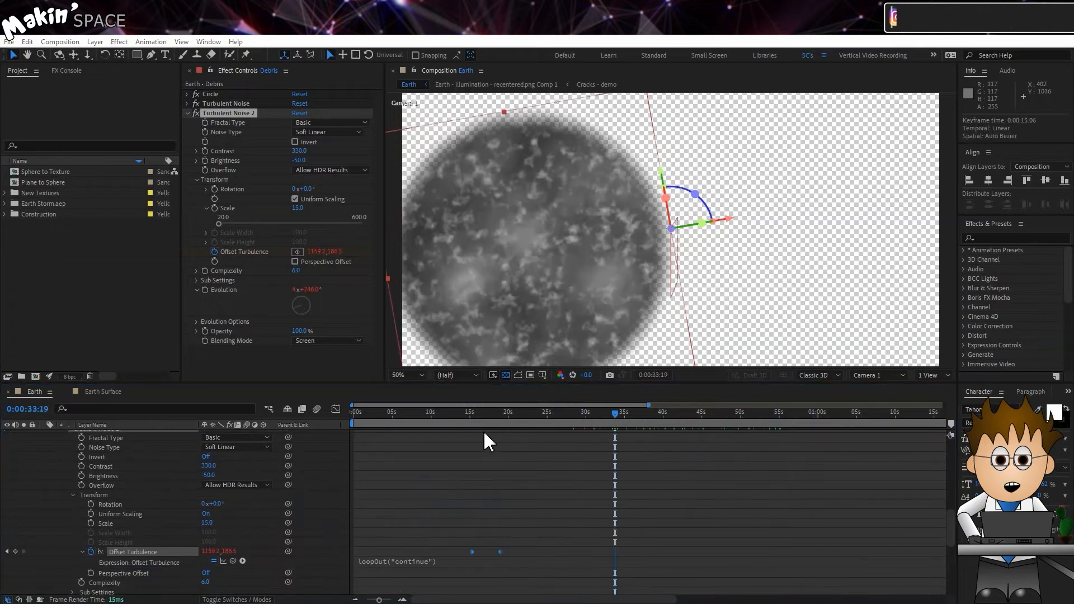
With ORB - Planet temporarily soloed alongside Debris, keyframe Turbulent Noise 2's Opacity from 100% at 0:00:30:01 to 0% at about 45 seconds.
{"action": "scroll", "coordinate": [110, 492], "scroll_direction": "up", "scroll_amount": 6}
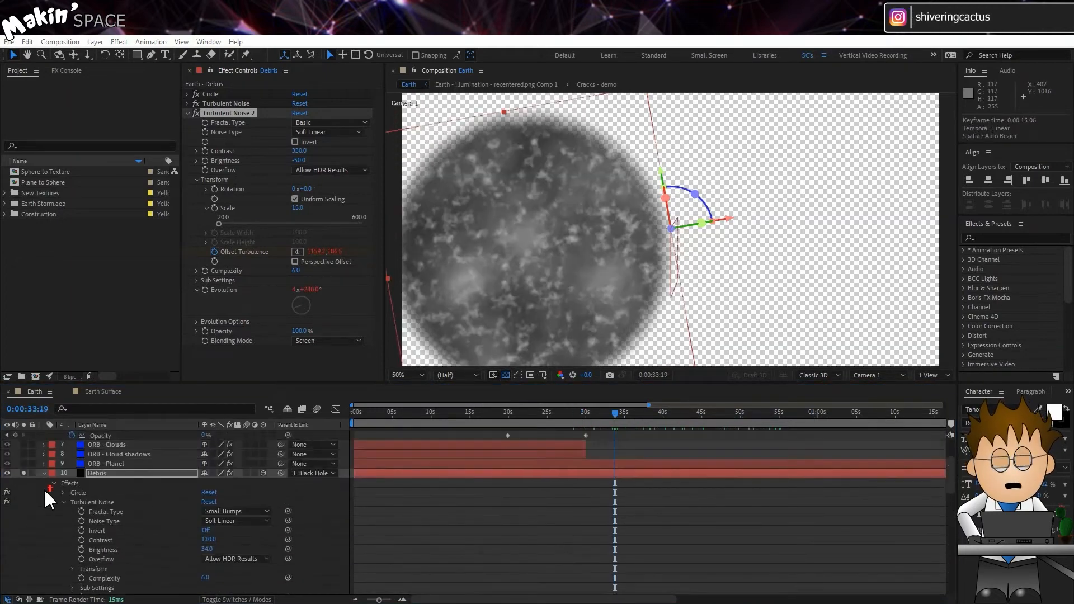
{"action": "left_click", "coordinate": [23, 464]}
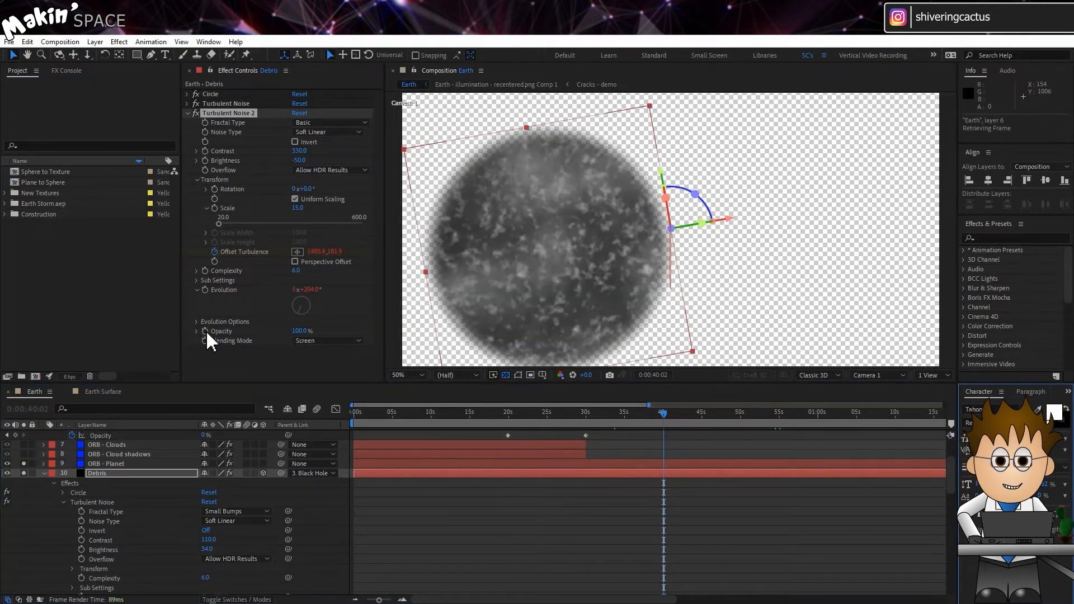
{"action": "left_click_drag", "start_coordinate": [627, 416], "coordinate": [583, 415]}
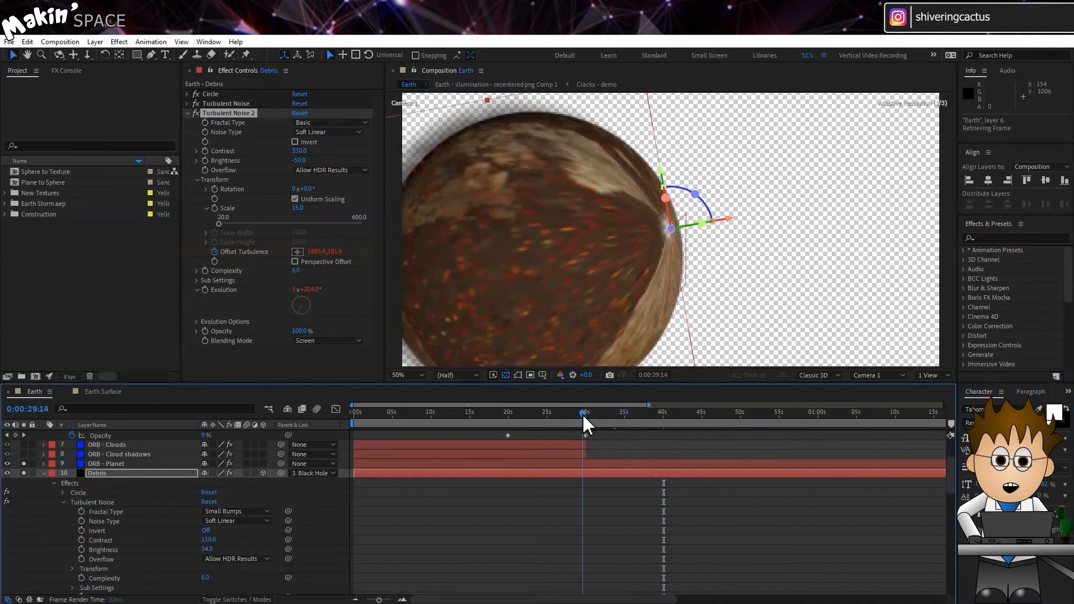
{"action": "left_click", "coordinate": [205, 332]}
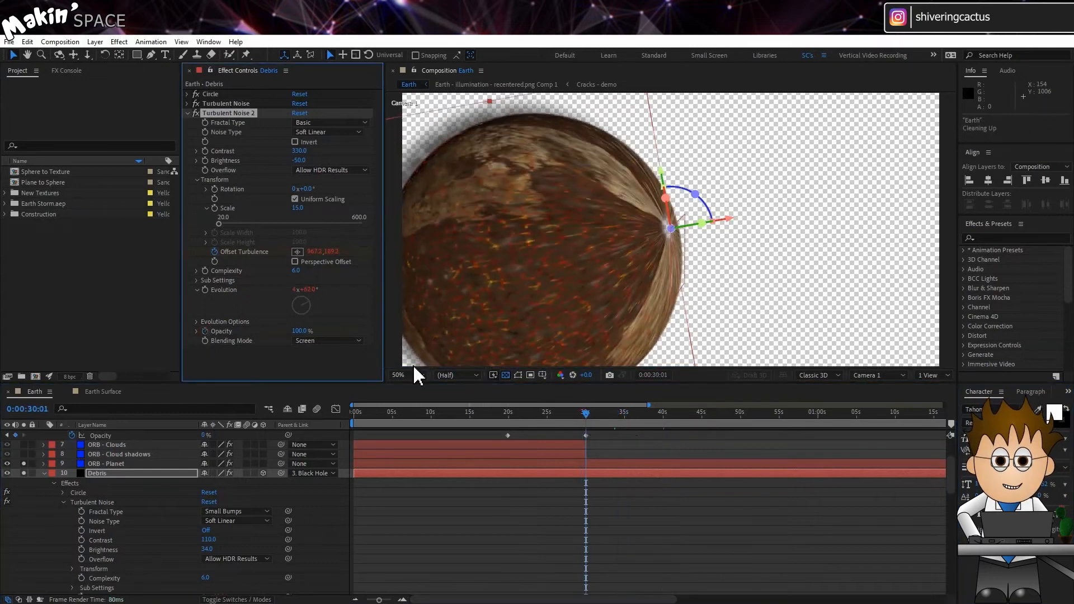
{"action": "left_click", "coordinate": [702, 414]}
{"action": "left_click_drag", "start_coordinate": [301, 331], "coordinate": [90, 343]}
{"action": "mouse_move", "coordinate": [583, 414]}
{"action": "left_mouse_down"}
{"action": "mouse_move", "coordinate": [569, 413]}
{"action": "mouse_move", "coordinate": [688, 419]}
{"action": "mouse_move", "coordinate": [588, 414]}
{"action": "left_mouse_up"}
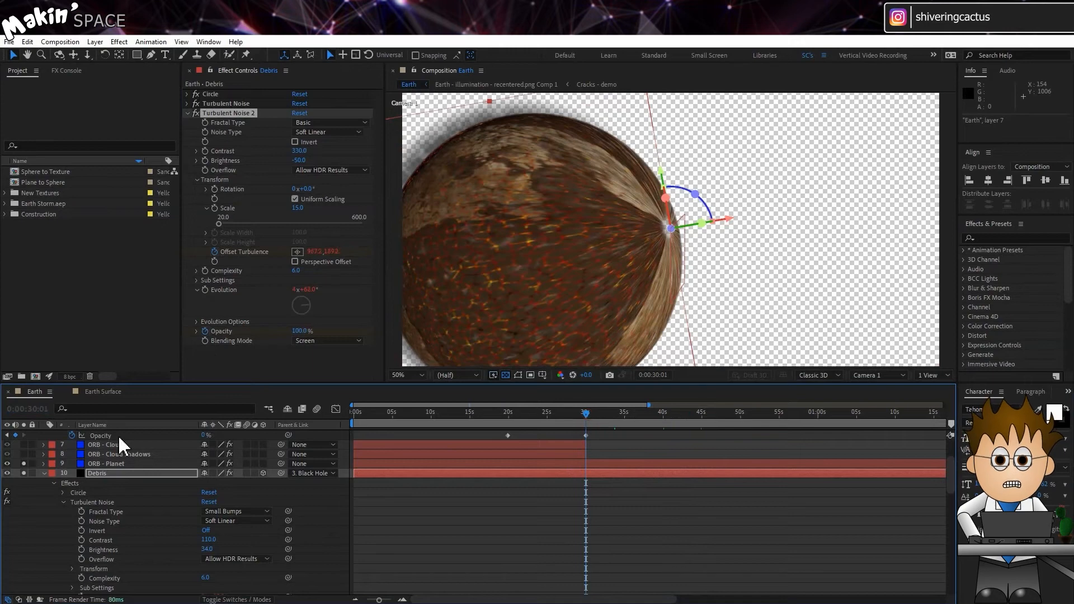
{"action": "left_click", "coordinate": [25, 463]}
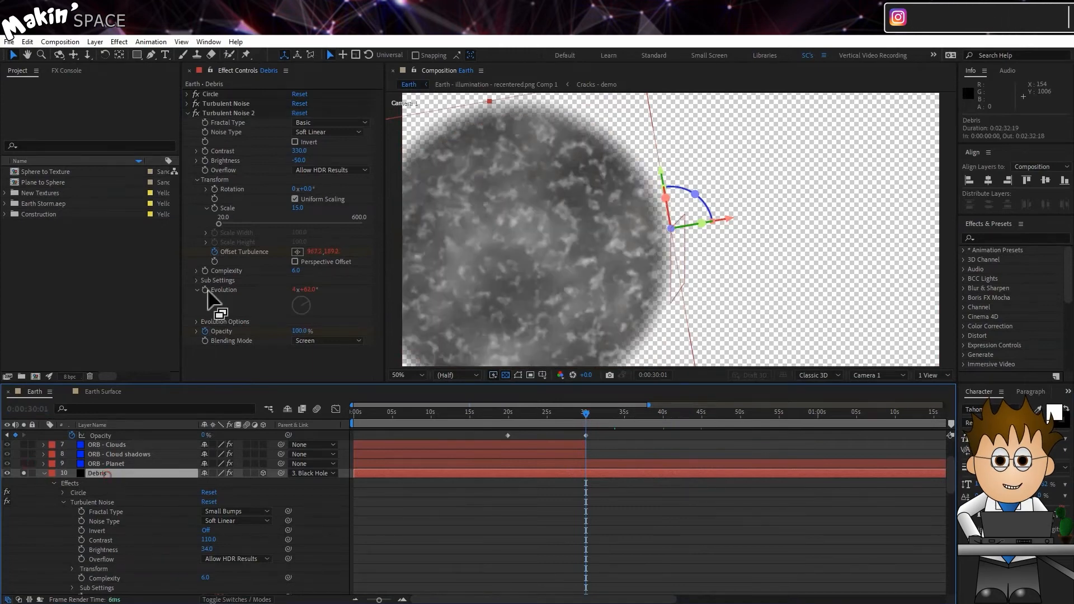
Apply the Extract keying effect to Debris and set its Black Point to 100.
{"action": "left_click", "coordinate": [118, 42]}
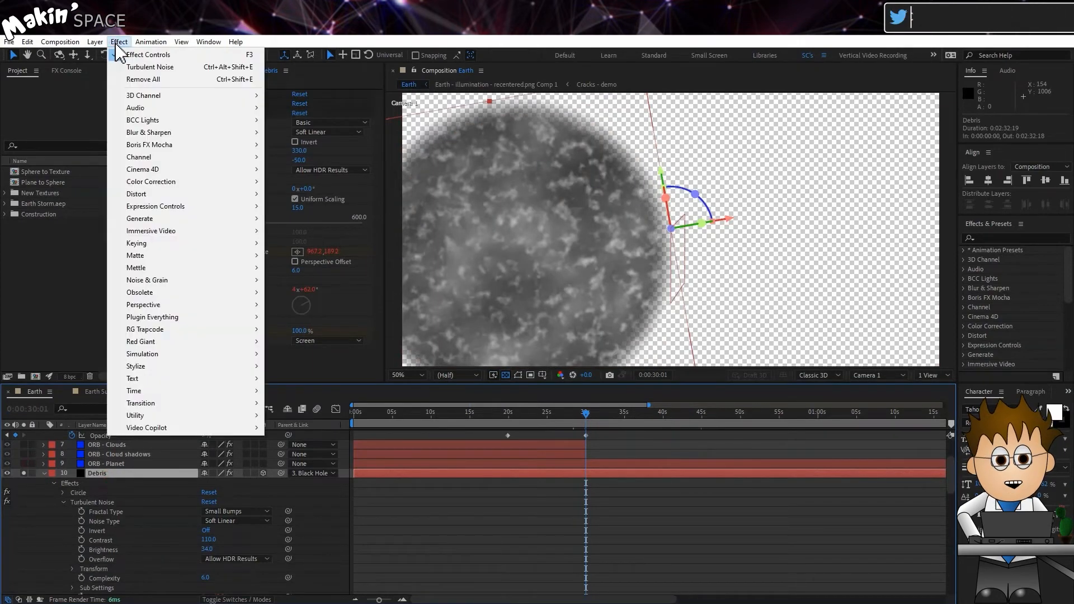
{"action": "mouse_move", "coordinate": [201, 244]}
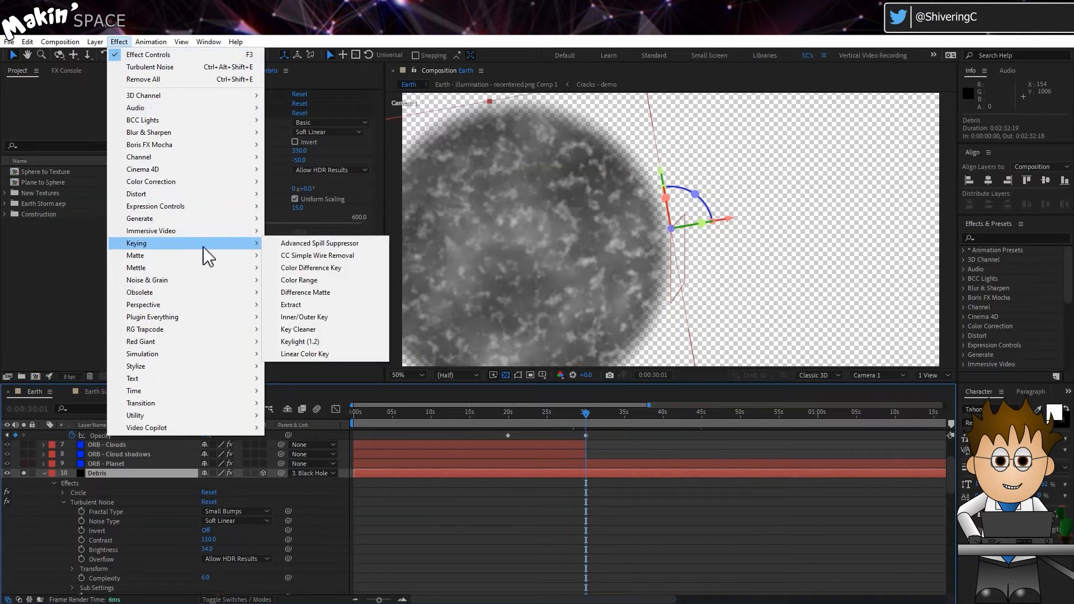
{"action": "left_click", "coordinate": [326, 304]}
{"action": "scroll", "coordinate": [280, 311], "scroll_direction": "down", "scroll_amount": 3}
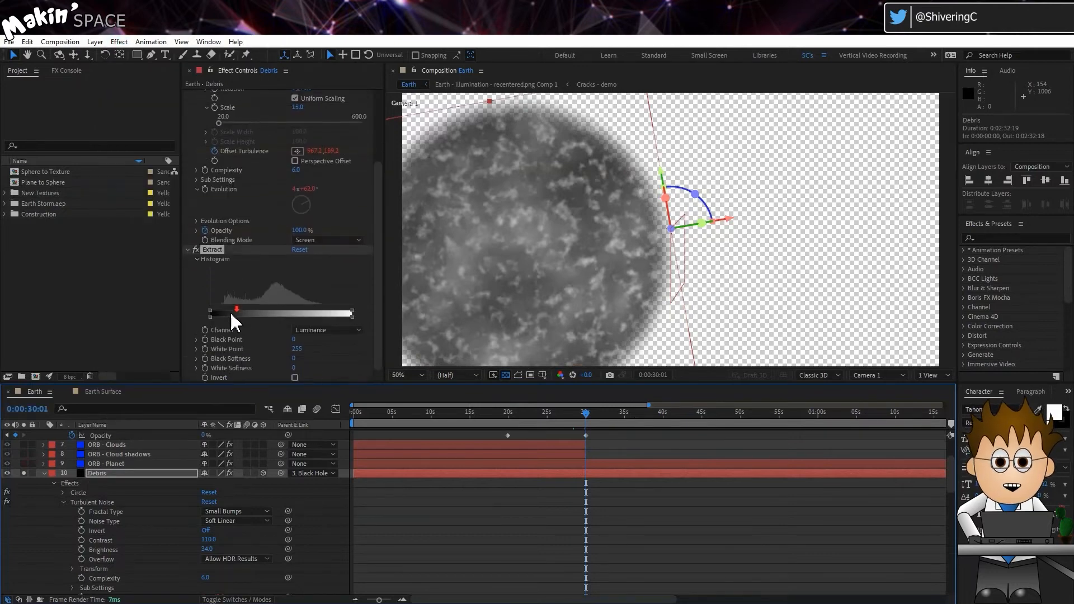
{"action": "left_click_drag", "start_coordinate": [294, 338], "coordinate": [328, 342]}
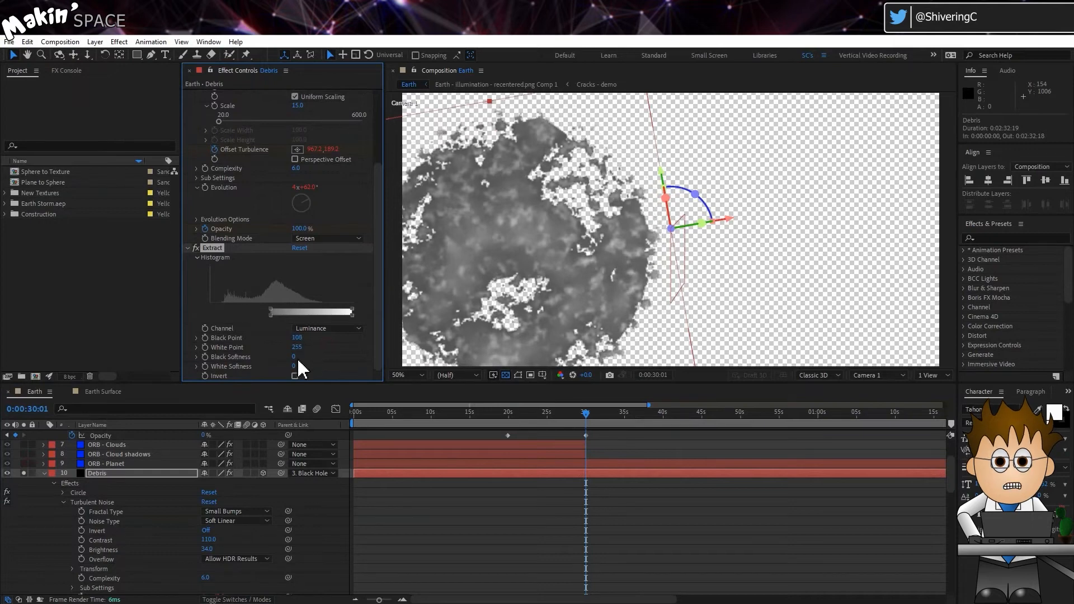
Try an Extract Black Softness of 50, settle on Black Softness 20 and Black Point 114, and collapse the effect's settings.
{"action": "left_click", "coordinate": [301, 358]}
{"action": "type", "text": "50"}
{"action": "key", "text": "Return"}
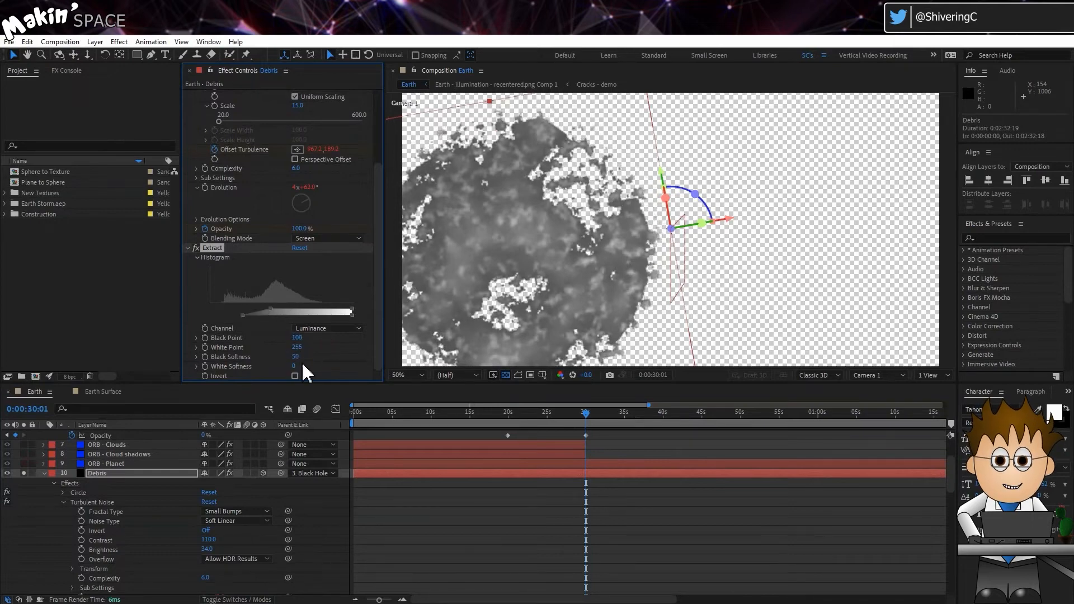
{"action": "left_click_drag", "start_coordinate": [291, 357], "coordinate": [307, 338]}
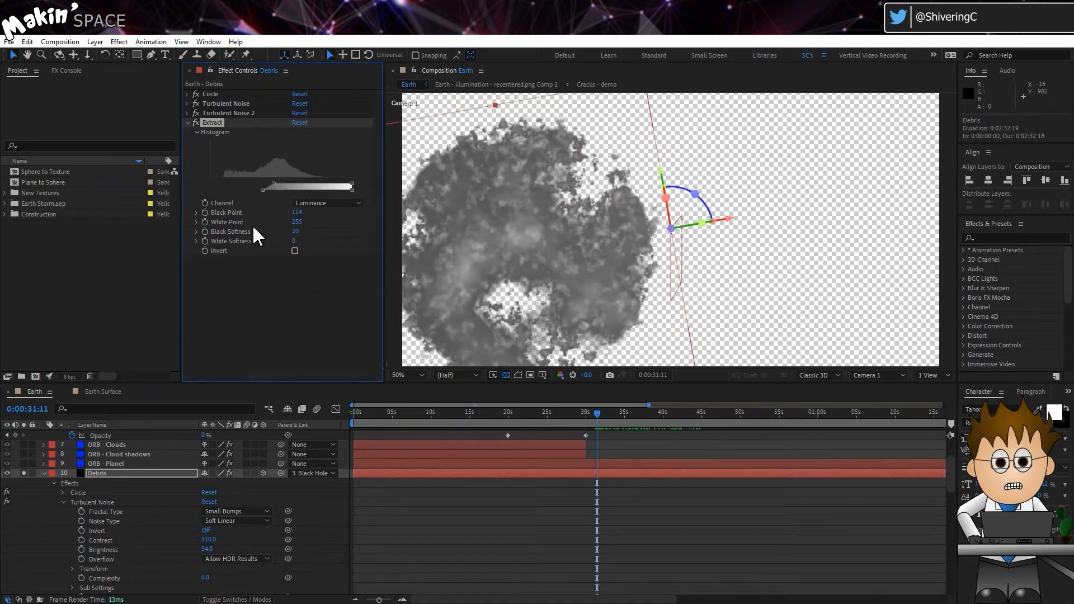
{"action": "left_click", "coordinate": [187, 123]}
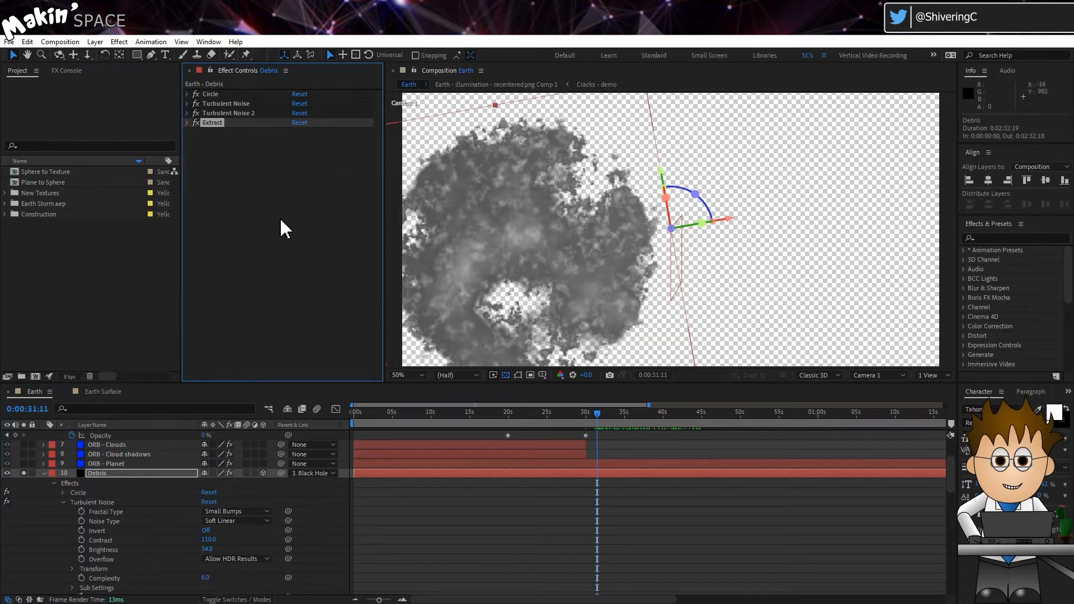
Apply the Transform distortion effect to Debris and keyframe its Position of 200,200 at 0:00:34:21.
{"action": "left_click", "coordinate": [124, 44]}
{"action": "mouse_move", "coordinate": [161, 194]}
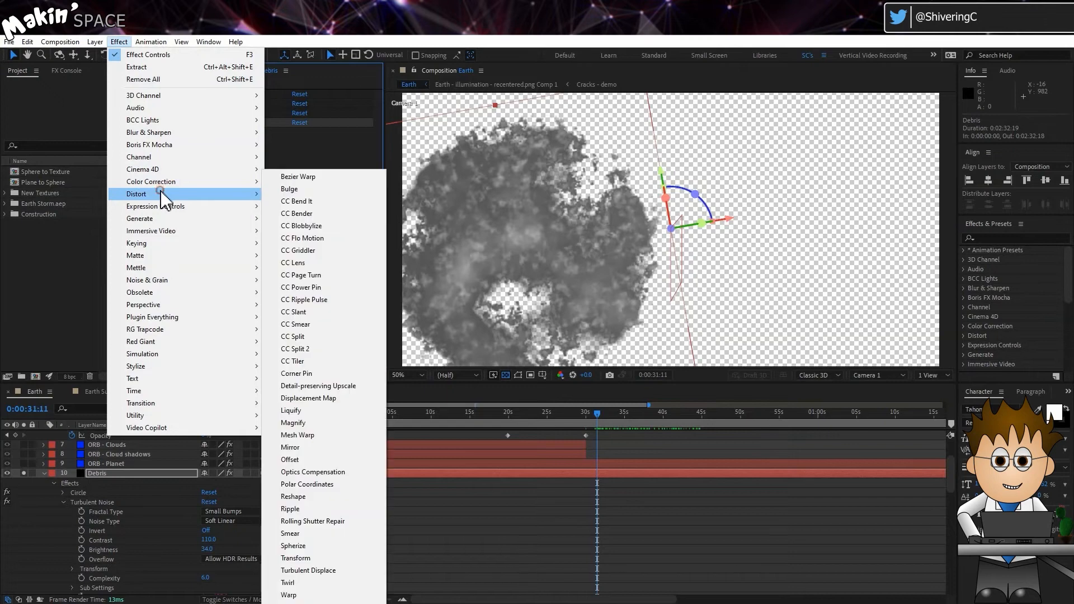
{"action": "left_click", "coordinate": [296, 558]}
{"action": "left_click", "coordinate": [624, 423]}
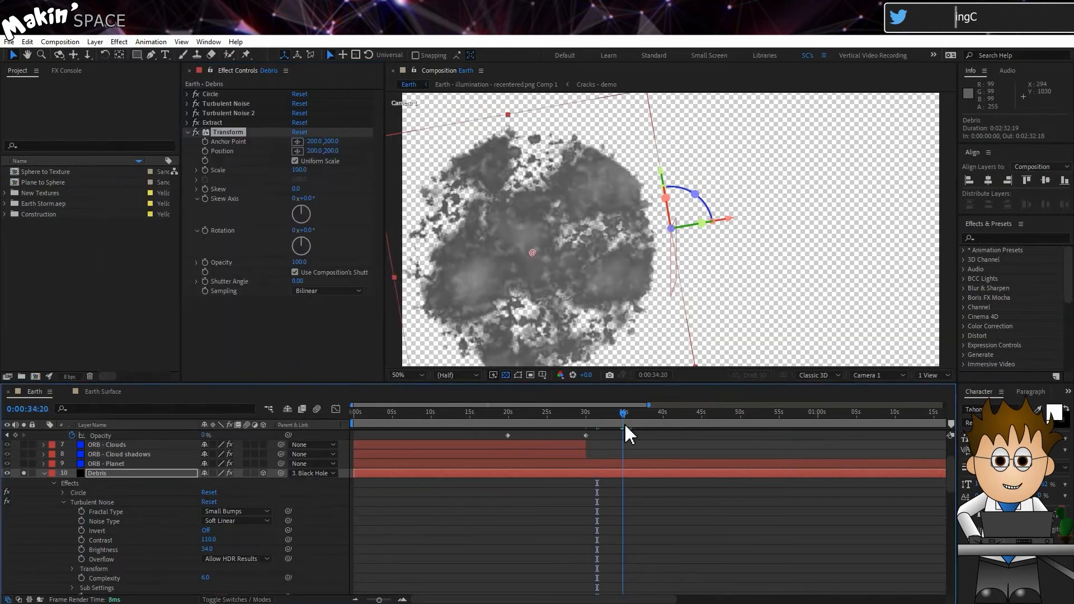
{"action": "left_click_drag", "start_coordinate": [624, 424], "coordinate": [625, 423]}
{"action": "left_click", "coordinate": [205, 151]}
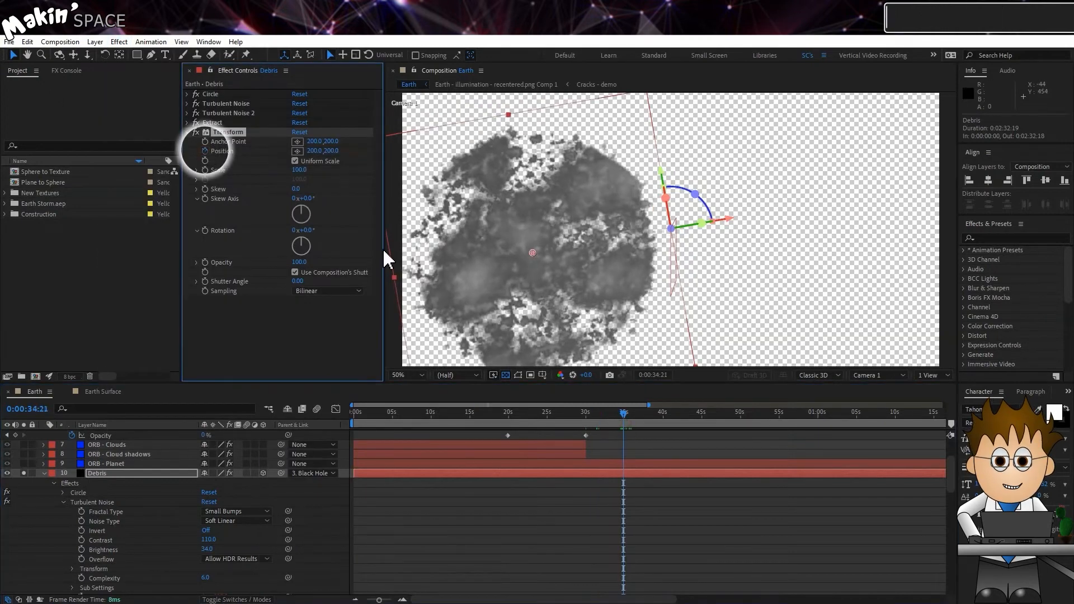
Reveal the keyframes of Debris and set the Transform effect's Position to 622,200 at 0:00:55:01.
{"action": "key", "text": "u"}
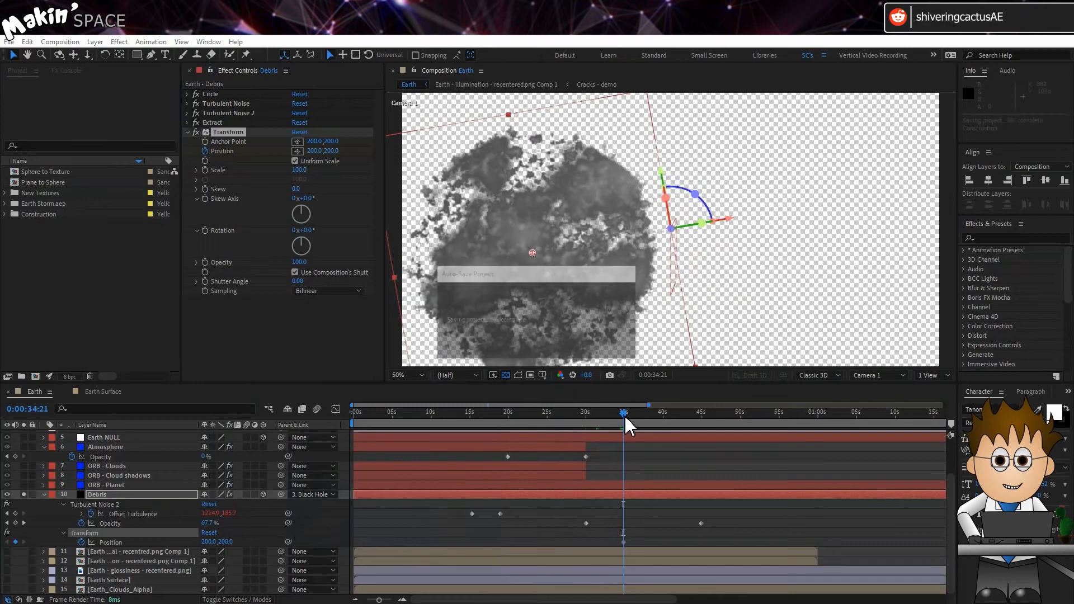
{"action": "left_click_drag", "start_coordinate": [624, 415], "coordinate": [780, 422]}
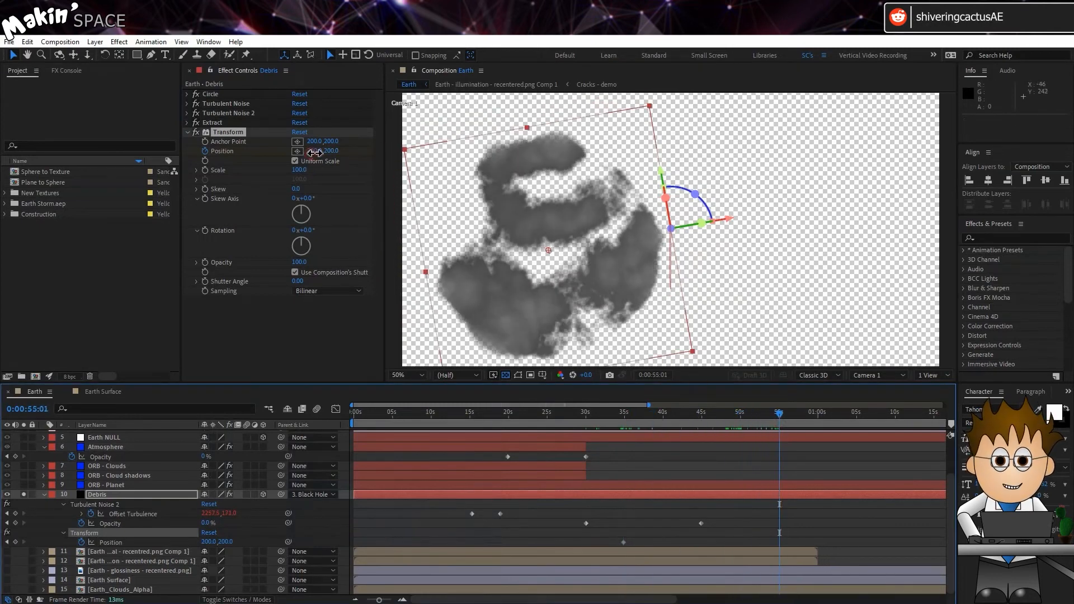
{"action": "left_click_drag", "start_coordinate": [315, 152], "coordinate": [539, 146]}
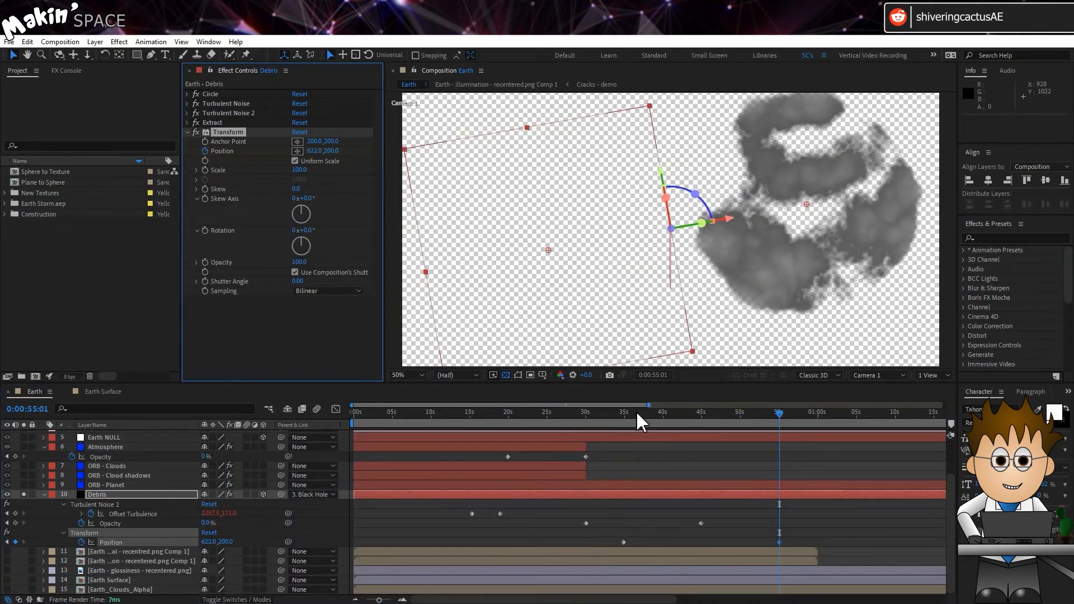
Apply Easy Ease Out to the first Transform Position keyframe and preview the debris motion from 0:00:34:21.
{"action": "left_click", "coordinate": [623, 570]}
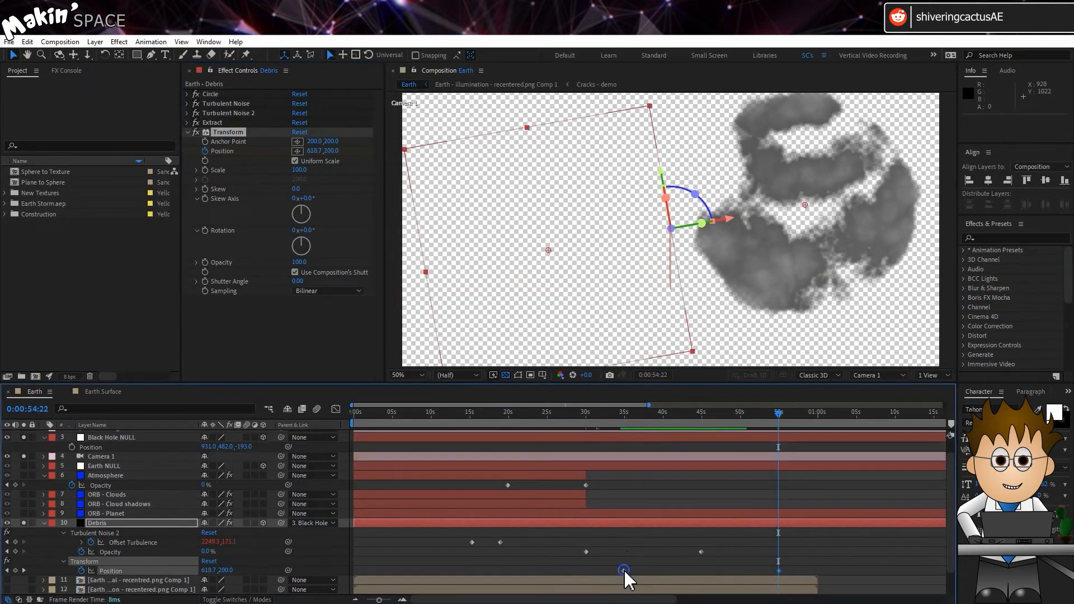
{"action": "right_click", "coordinate": [624, 570]}
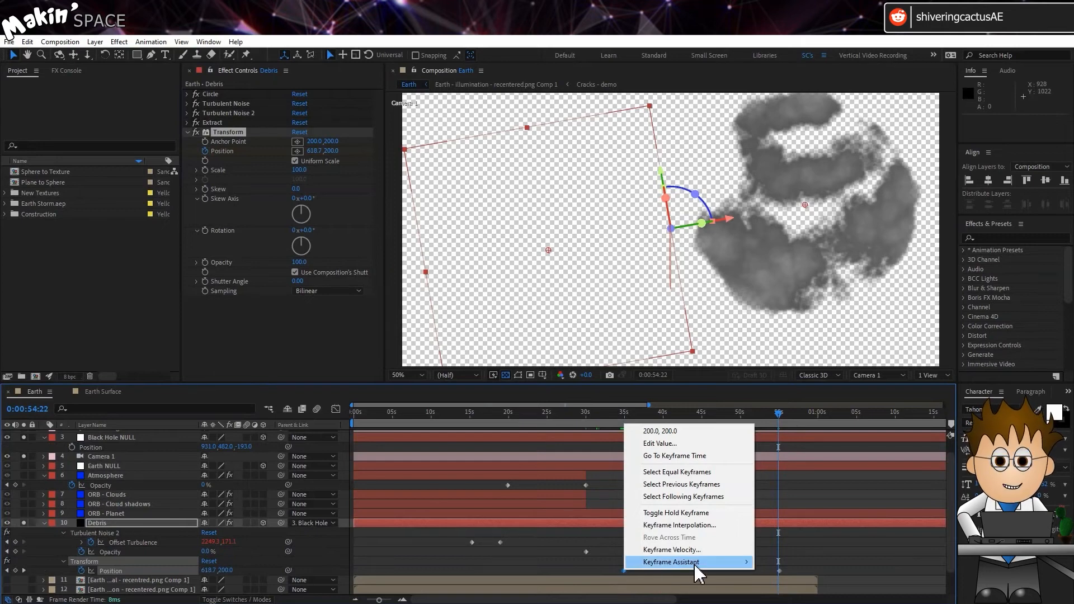
{"action": "mouse_move", "coordinate": [697, 574]}
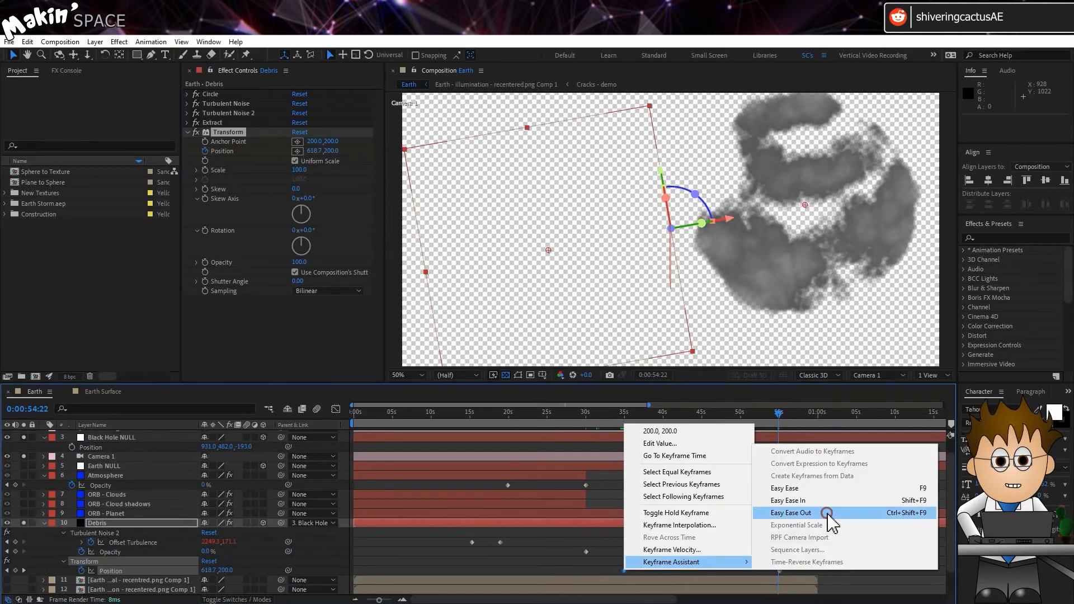
{"action": "left_click", "coordinate": [770, 510]}
{"action": "left_click", "coordinate": [620, 424]}
{"action": "key", "text": "space"}
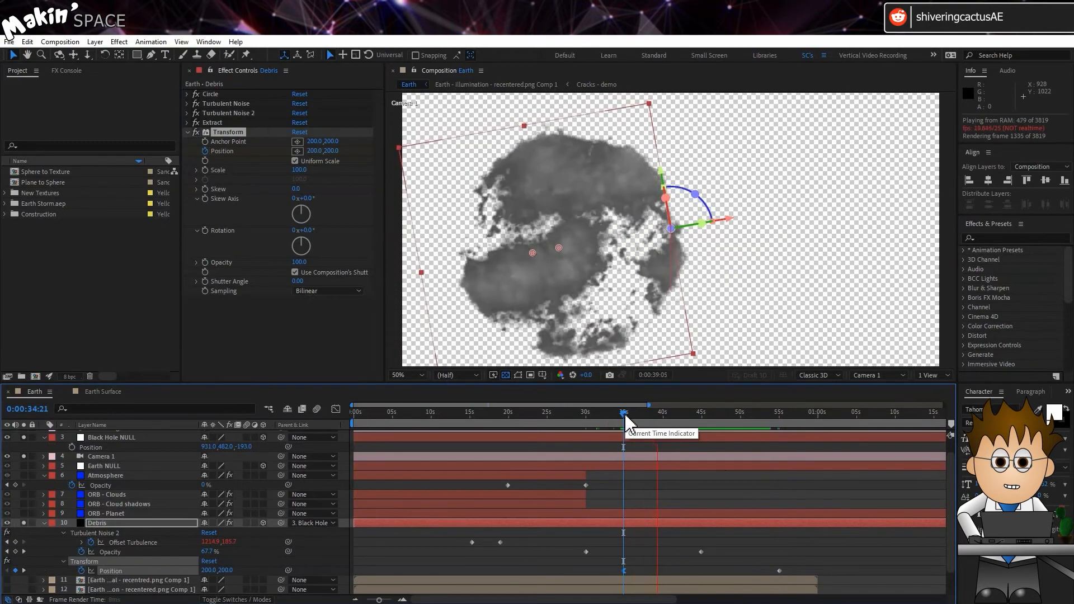
{"action": "key", "text": "space"}
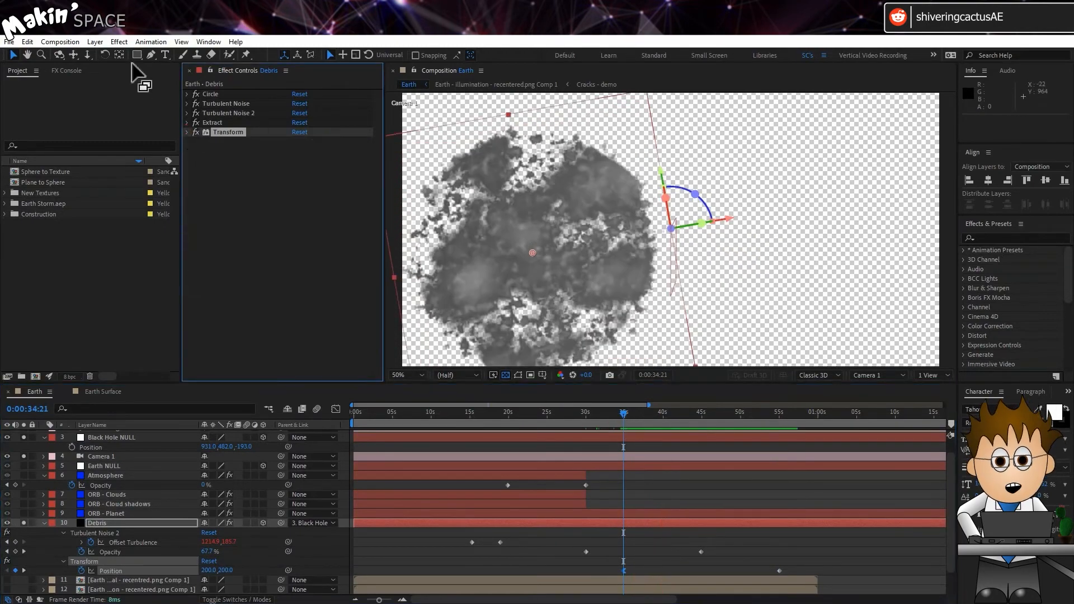
Apply the Bezier Warp effect to Debris and keyframe its initial vertices and tangents at 0:00:30:01.
{"action": "left_click", "coordinate": [119, 42]}
{"action": "left_click", "coordinate": [205, 194]}
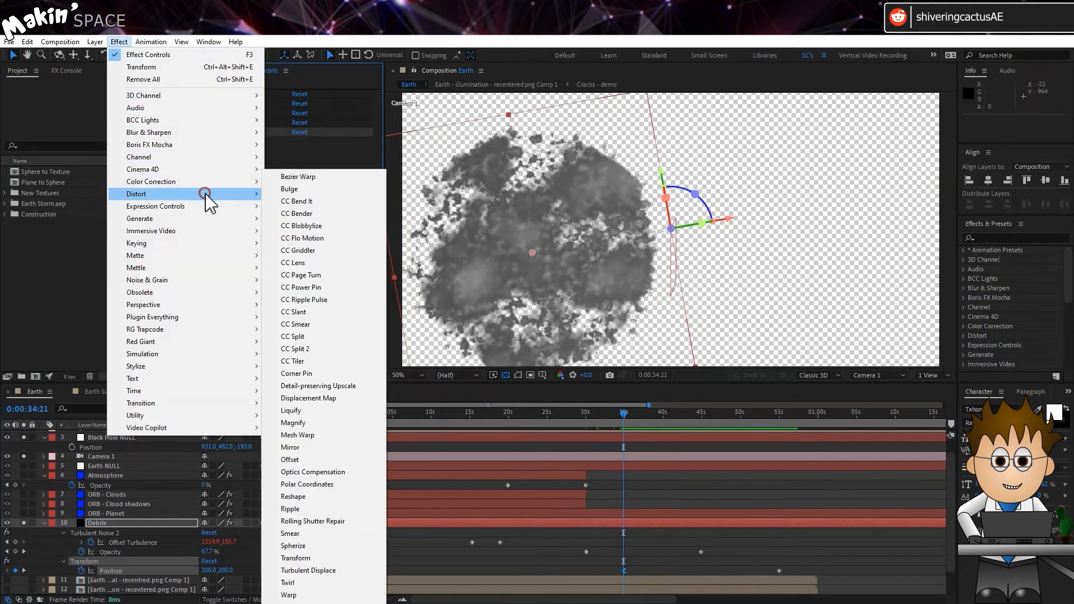
{"action": "left_click", "coordinate": [330, 180]}
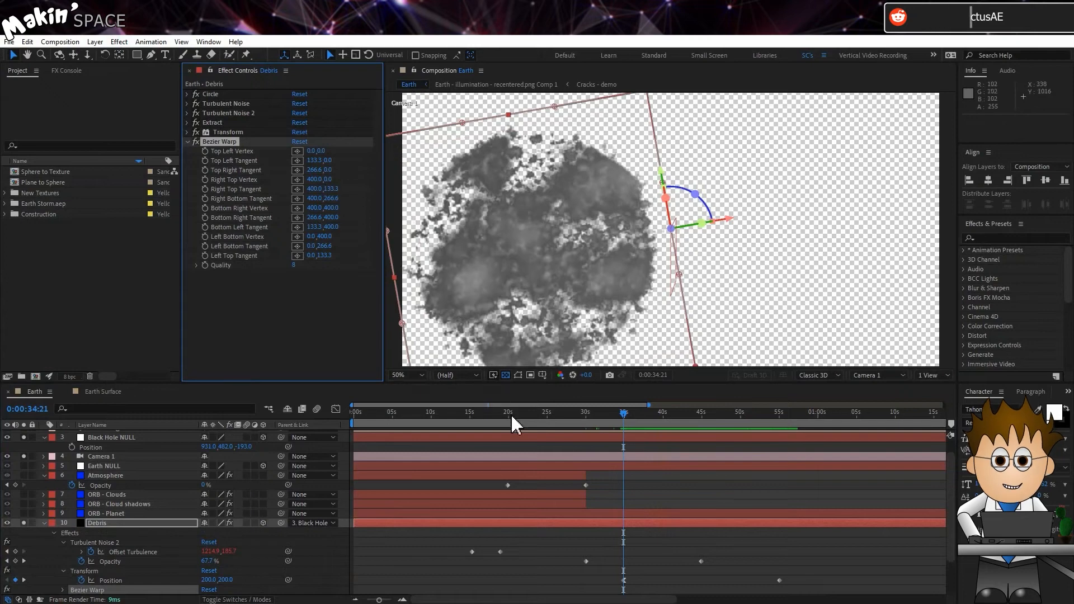
{"action": "left_click", "coordinate": [597, 414]}
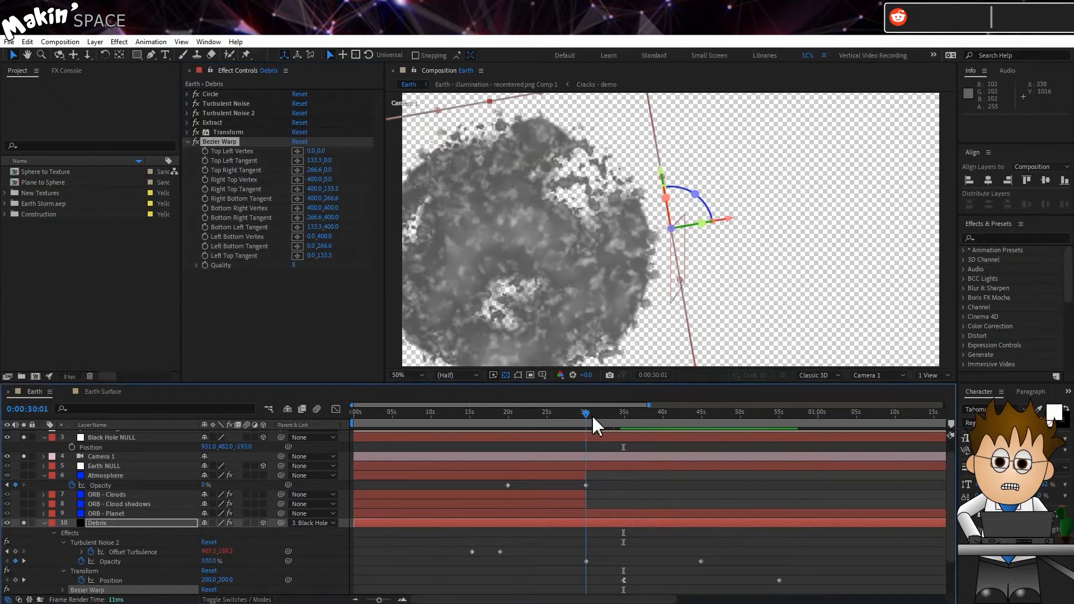
{"action": "left_click", "coordinate": [205, 151]}
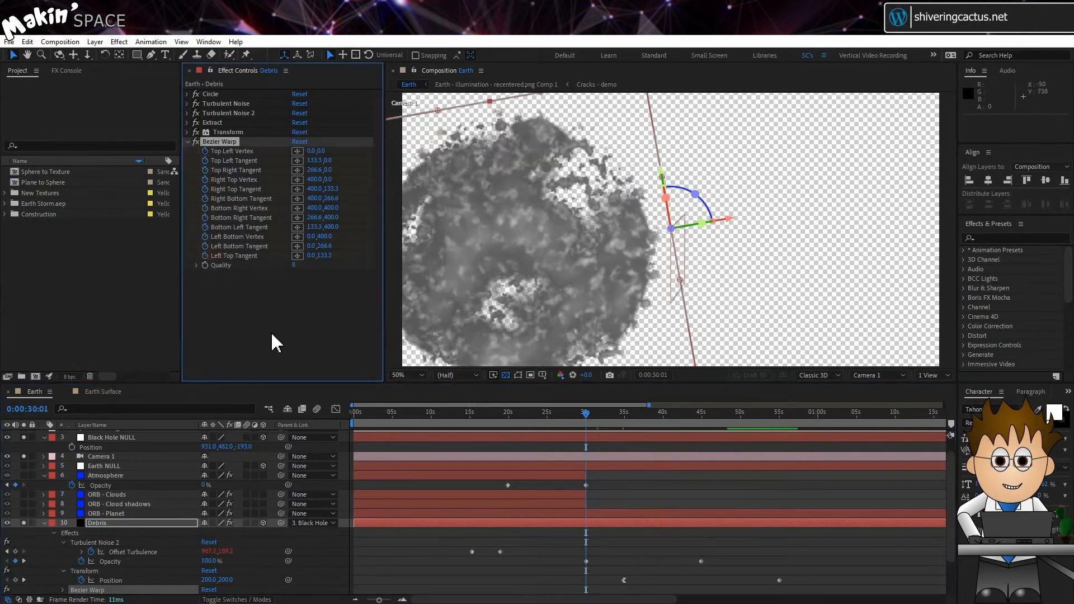
{"action": "scroll", "coordinate": [676, 471], "scroll_direction": "down", "scroll_amount": 1}
At 0:00:44:23, pull the Bezier Warp's Right Top Vertex and Bottom Right Vertex to the black hole at 400,200.
{"action": "left_click", "coordinate": [700, 415]}
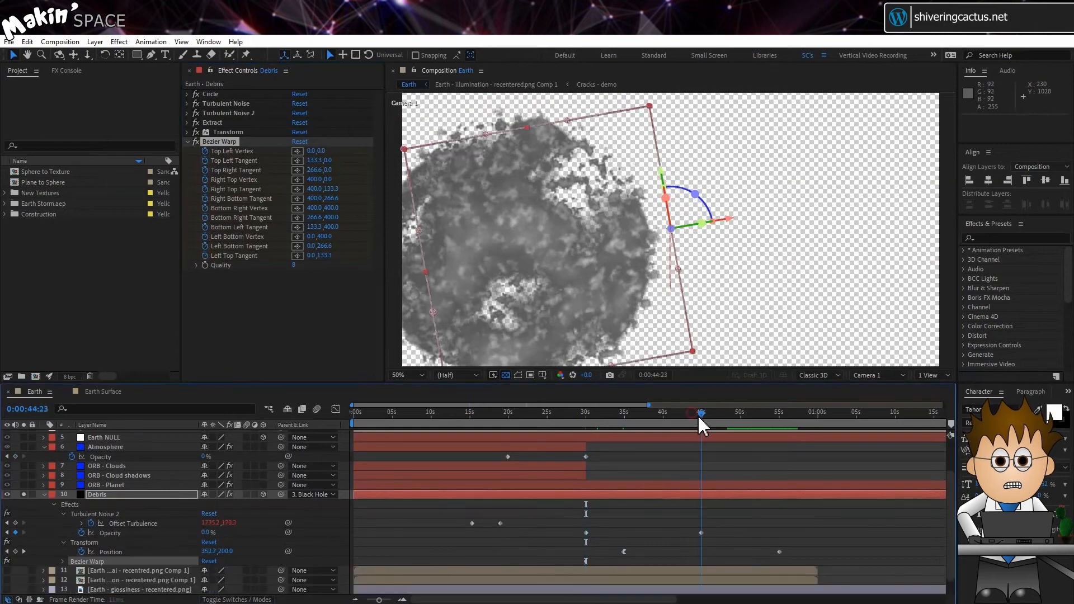
{"action": "left_click_drag", "start_coordinate": [650, 106], "coordinate": [668, 229]}
{"action": "scroll", "coordinate": [706, 224], "scroll_direction": "up", "scroll_amount": 1}
{"action": "left_click", "coordinate": [331, 179]}
{"action": "type", "text": "200"}
{"action": "left_click", "coordinate": [331, 208]}
{"action": "type", "text": "200"}
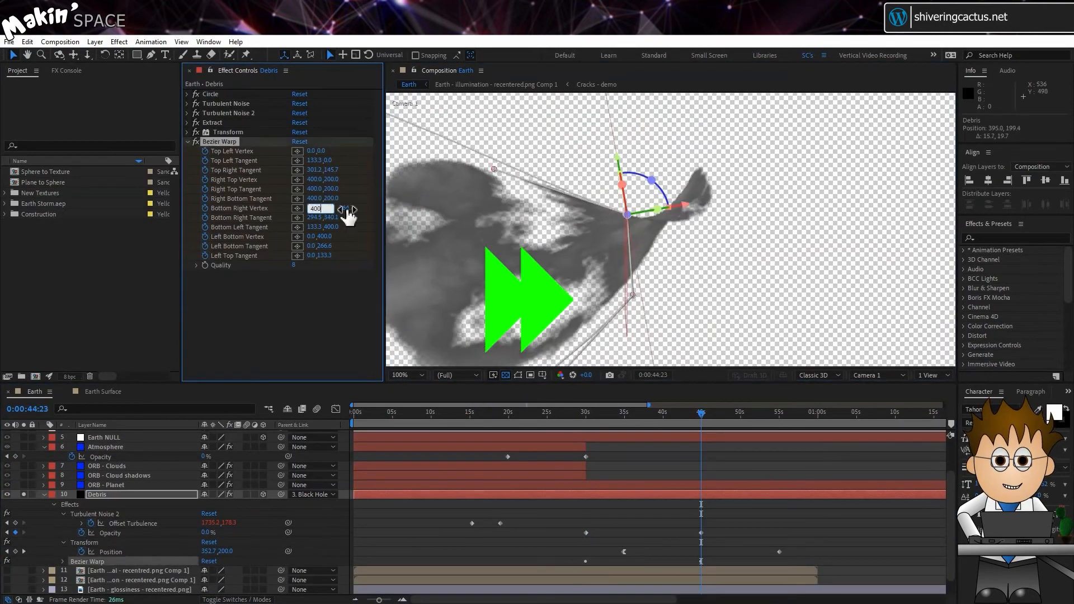
Adjust the right-side Bezier Warp tangents so the debris pinches and fans out through the black hole.
{"action": "left_click", "coordinate": [331, 217]}
{"action": "type", "text": "400"}
{"action": "left_click", "coordinate": [219, 142]}
{"action": "left_click", "coordinate": [318, 208]}
{"action": "type", "text": "400"}
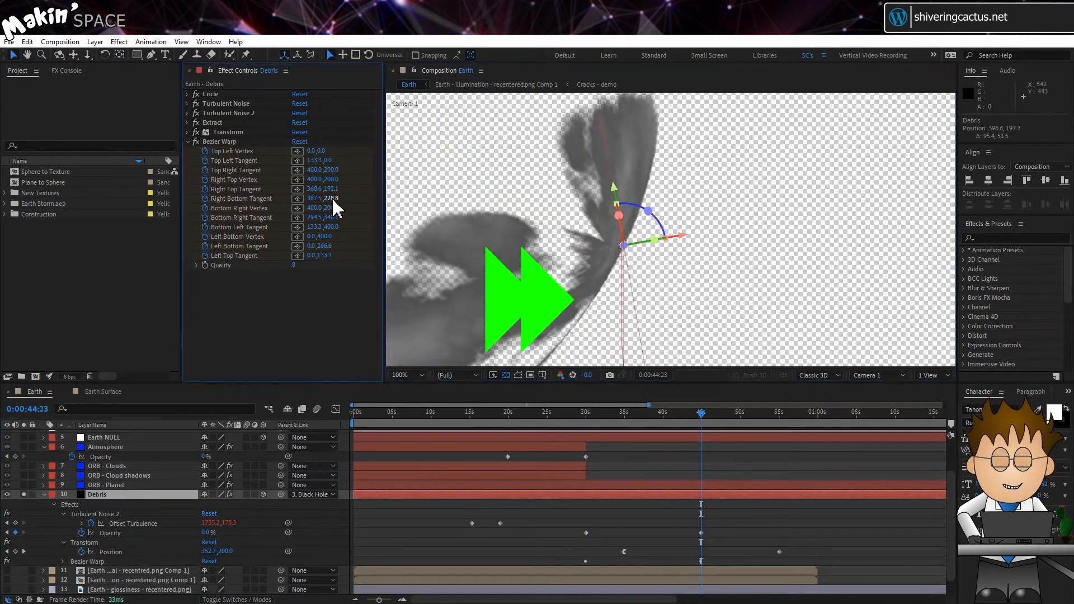
{"action": "left_click", "coordinate": [219, 141]}
{"action": "left_click_drag", "start_coordinate": [599, 335], "coordinate": [645, 239]}
{"action": "left_click_drag", "start_coordinate": [638, 177], "coordinate": [595, 275]}
{"action": "left_click", "coordinate": [317, 198]}
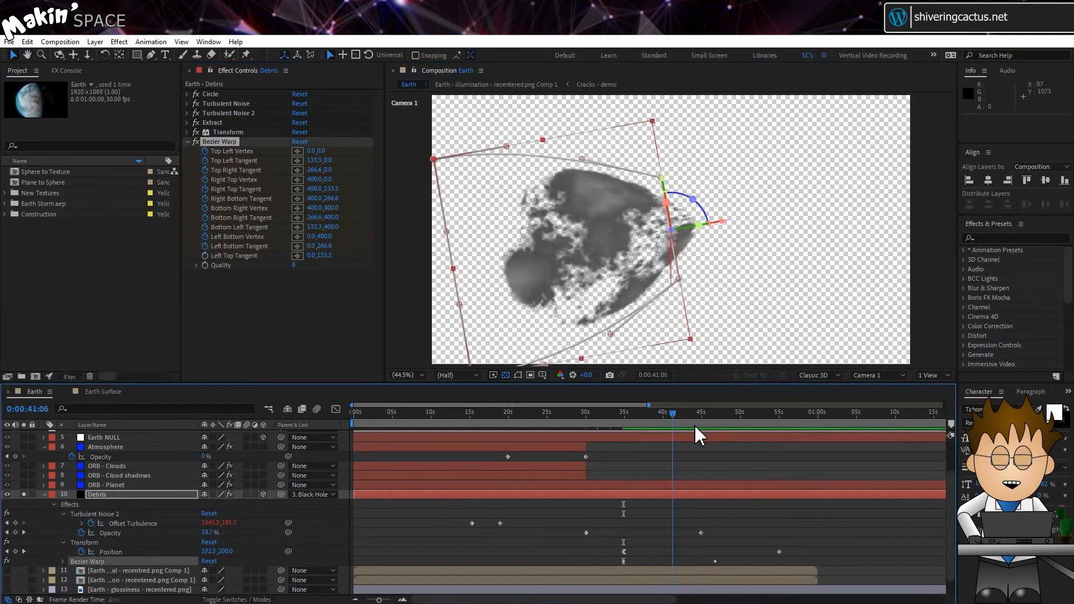
Scrub through the warp, reveal the Debris keyframes, return to the 0:00:46:20 keyframe and collapse the Bezier Warp settings.
{"action": "left_click_drag", "start_coordinate": [694, 425], "coordinate": [720, 427]}
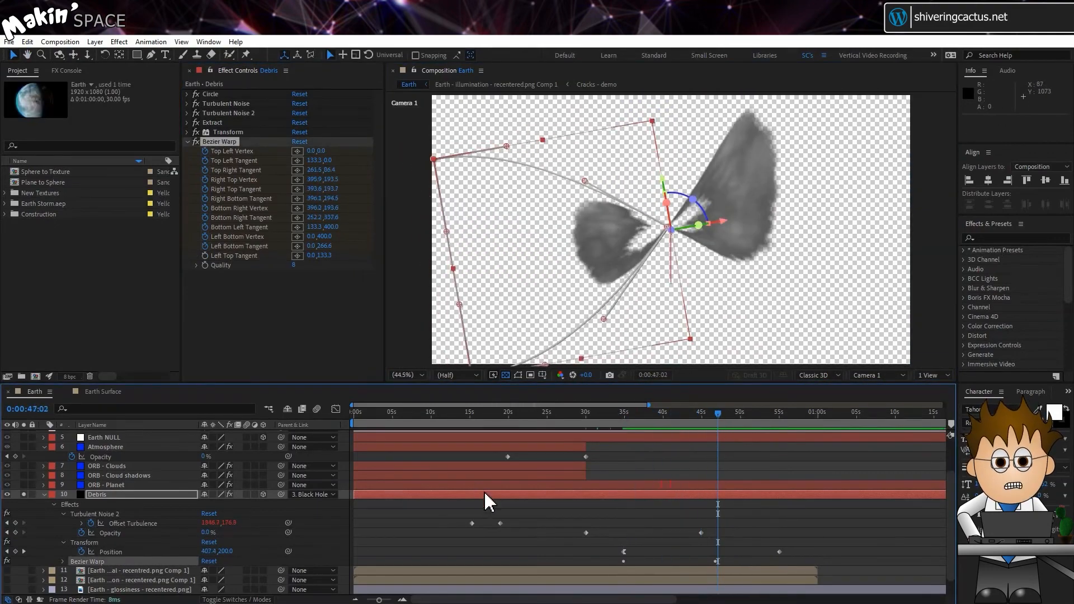
{"action": "key", "text": "u"}
{"action": "key", "text": "u"}
{"action": "key", "text": "j"}
{"action": "left_click", "coordinate": [189, 142]}
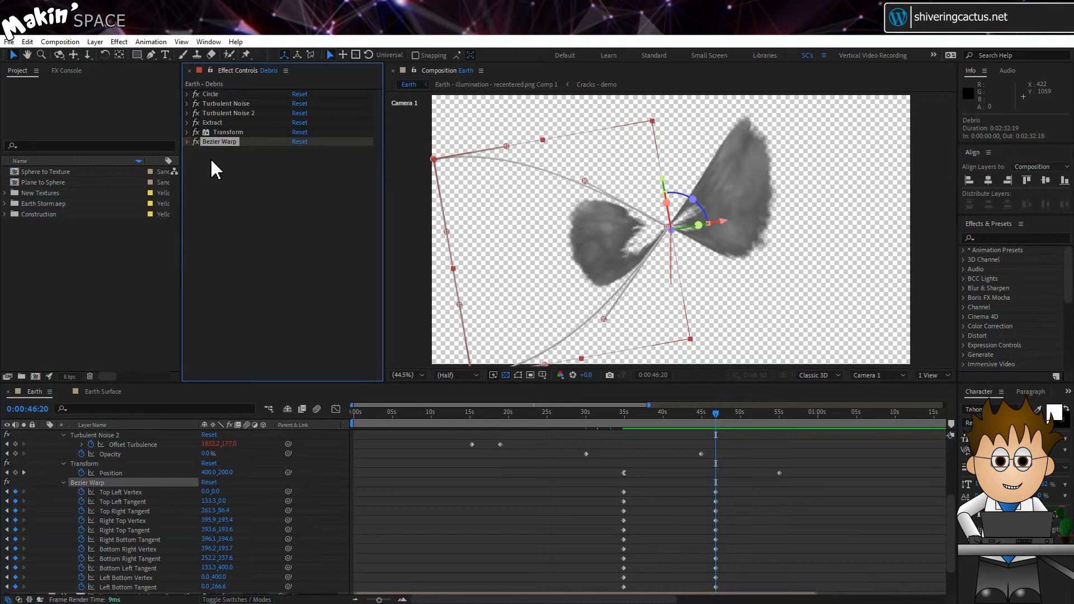
Duplicate the Circle effect on Debris, place the copy below Bezier Warp and scrub to 0:00:38:08 to check the masking.
{"action": "left_click", "coordinate": [217, 95]}
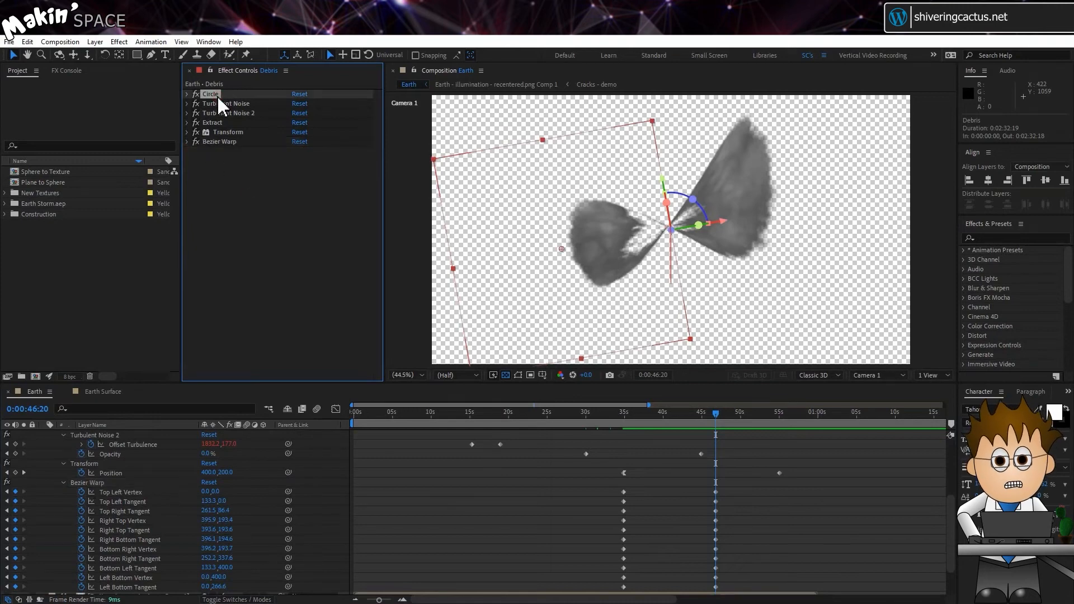
{"action": "key", "text": "ctrl+d"}
{"action": "left_click_drag", "start_coordinate": [215, 104], "coordinate": [228, 263]}
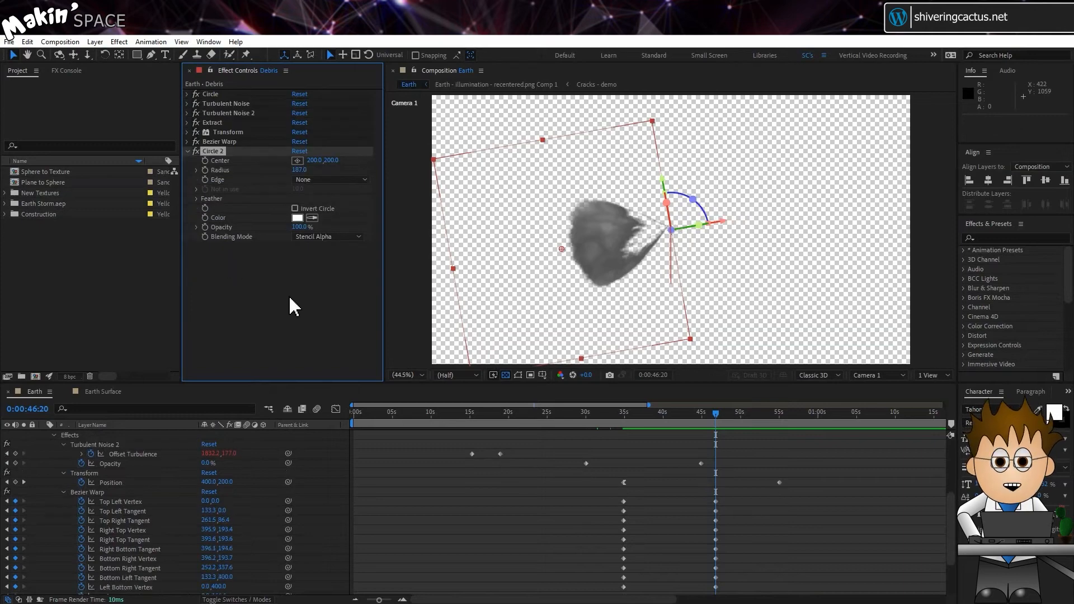
{"action": "left_click_drag", "start_coordinate": [678, 412], "coordinate": [650, 425]}
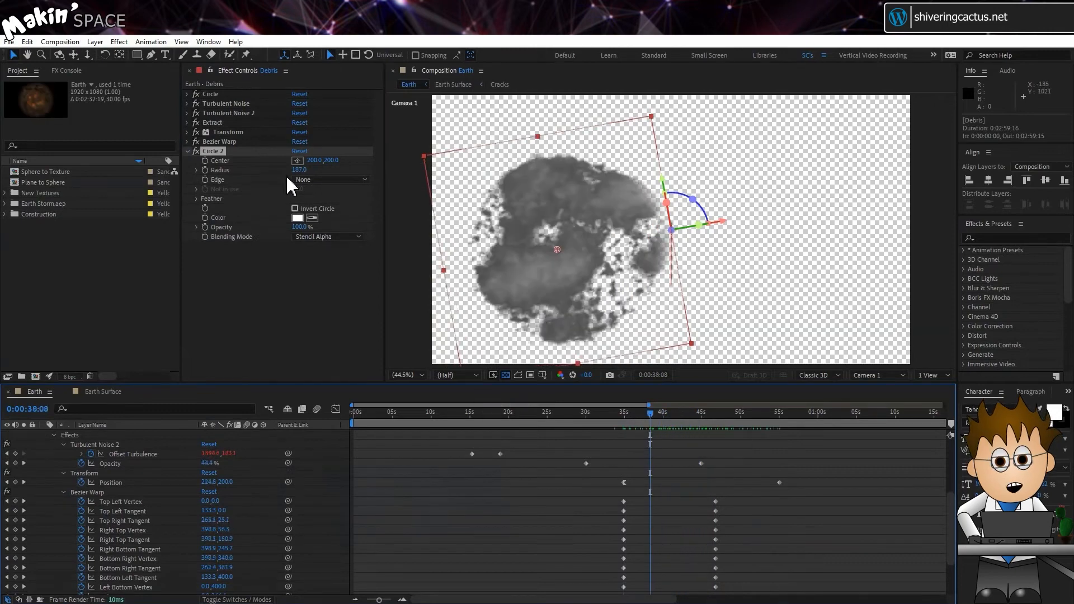
Apply the Tritone color correction effect to Debris.
{"action": "left_click", "coordinate": [119, 42]}
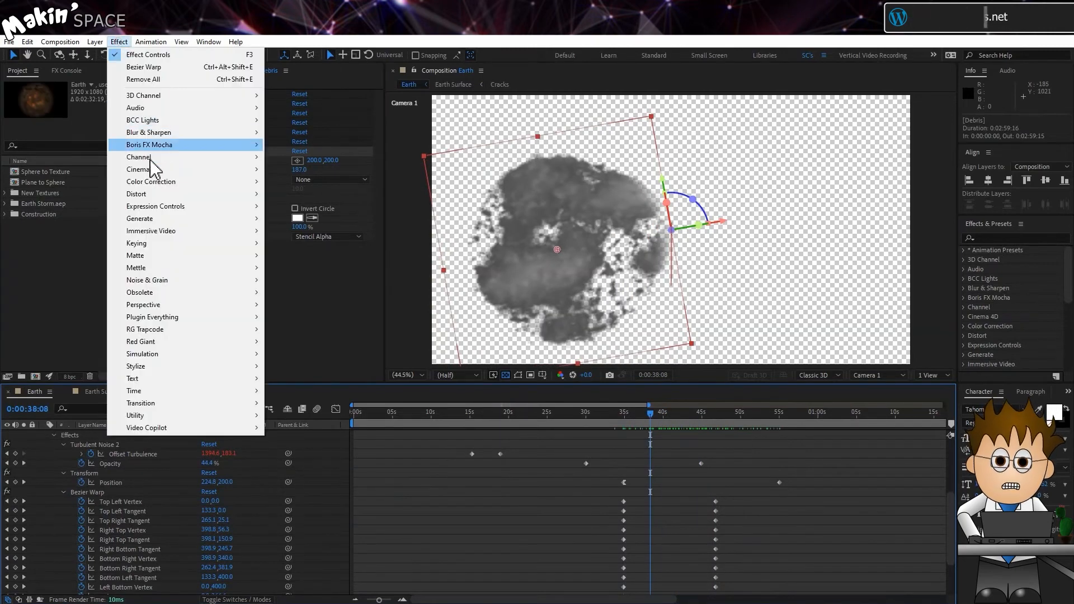
{"action": "mouse_move", "coordinate": [255, 186]}
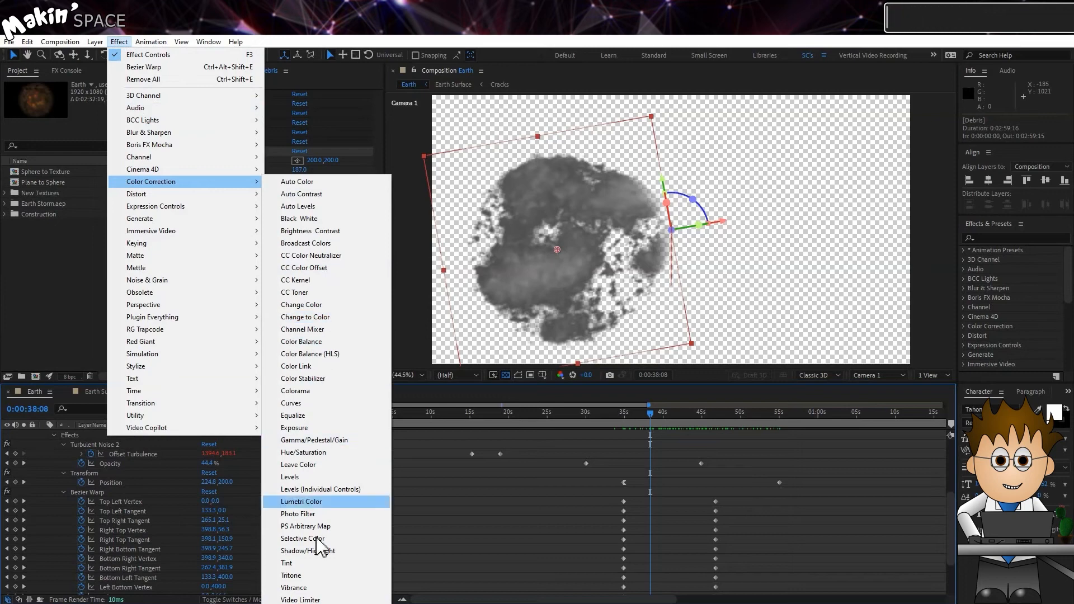
{"action": "left_click", "coordinate": [326, 574]}
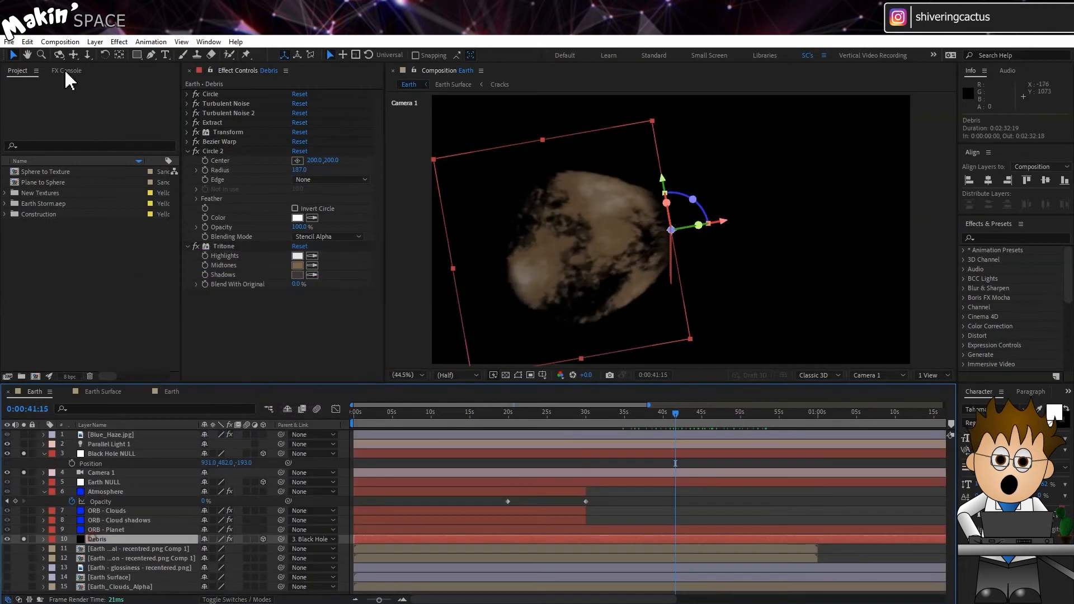
Duplicate the Debris layer and rename the copy Core.
{"action": "left_click", "coordinate": [27, 42]}
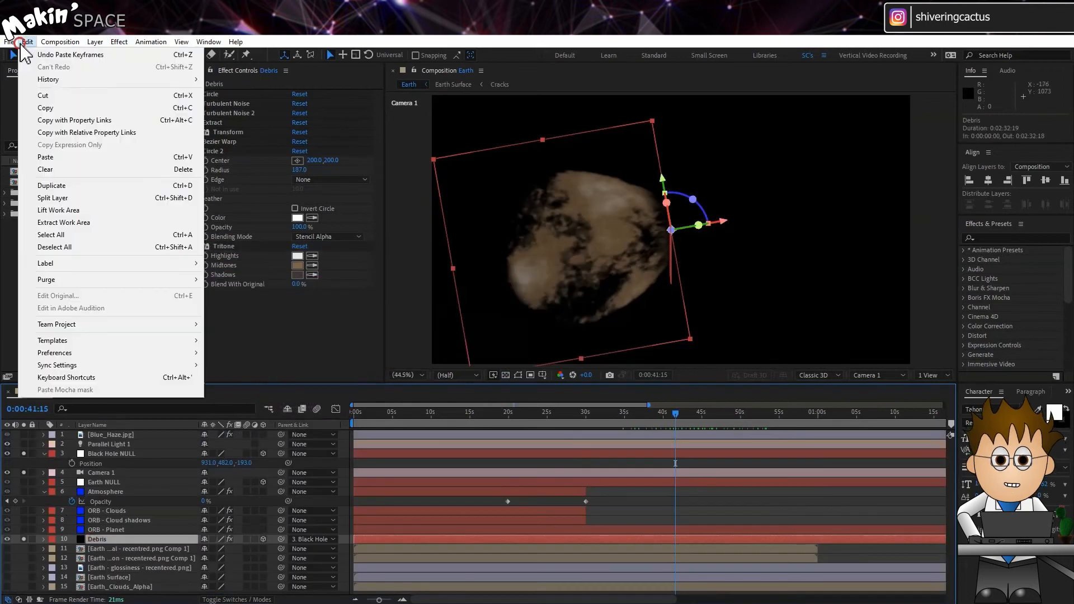
{"action": "left_click", "coordinate": [62, 185]}
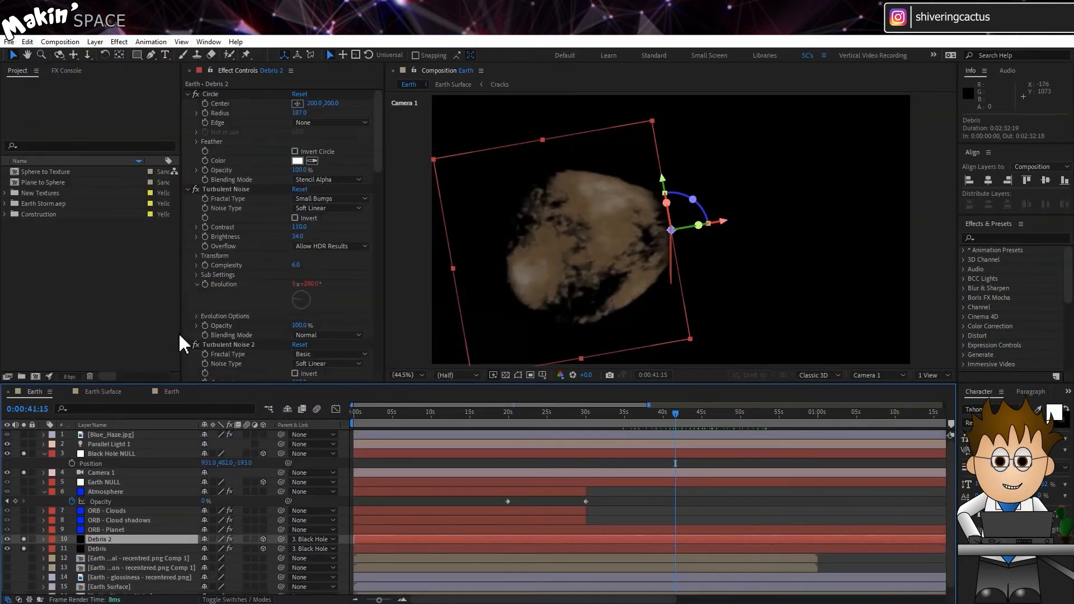
{"action": "key", "text": "Return"}
{"action": "type", "text": "Core"}
{"action": "key", "text": "Return"}
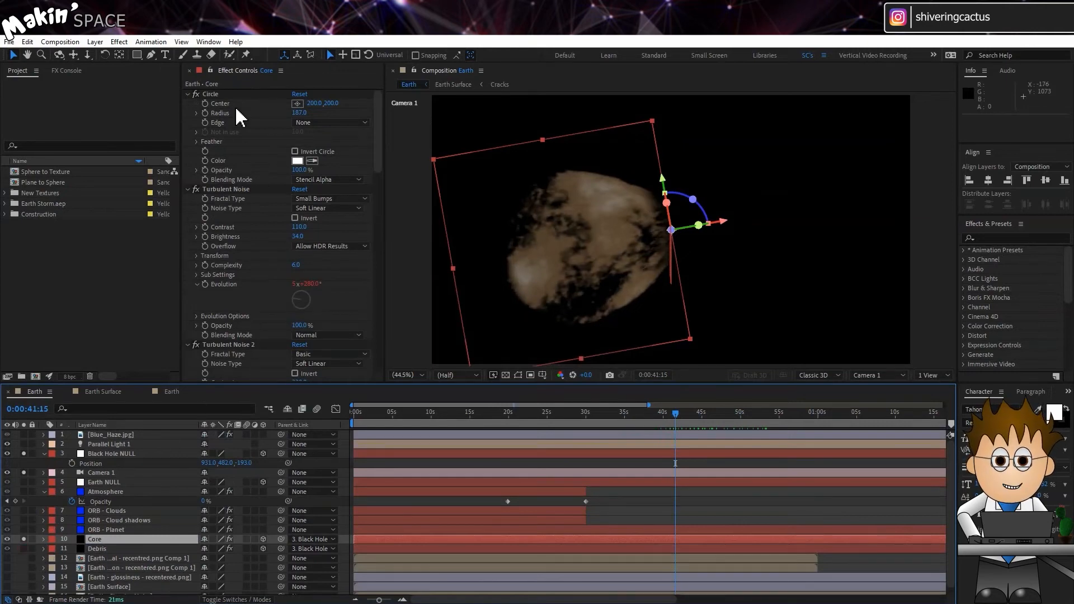
Collapse and disable all the effects on the Core layer.
{"action": "left_click", "coordinate": [218, 94]}
{"action": "key", "text": "ctrl+a"}
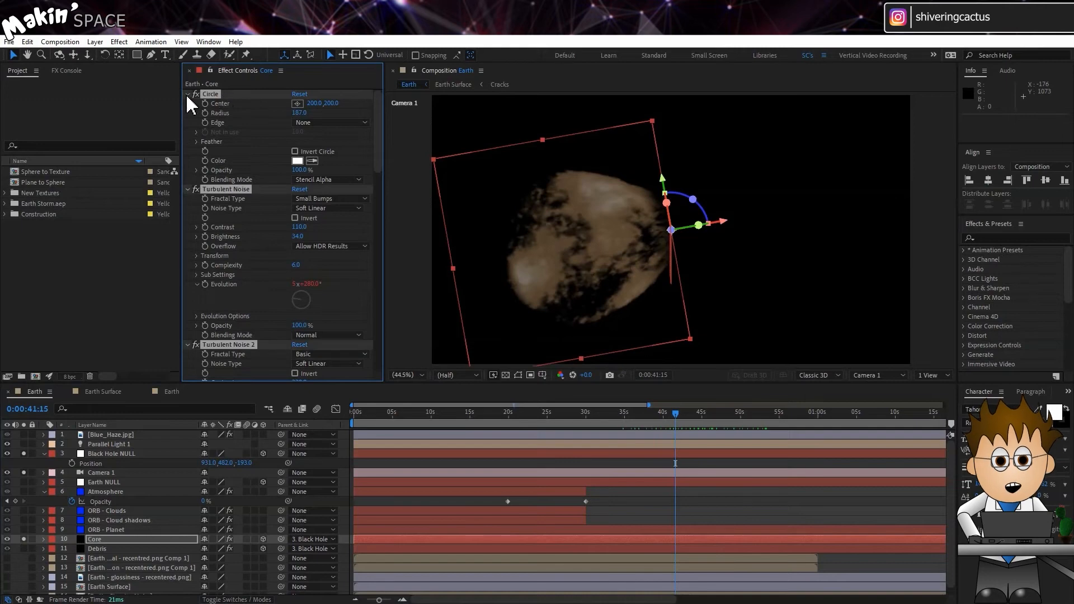
{"action": "left_click", "coordinate": [187, 95]}
{"action": "left_click_drag", "start_coordinate": [195, 94], "coordinate": [193, 199]}
{"action": "left_click", "coordinate": [210, 203]}
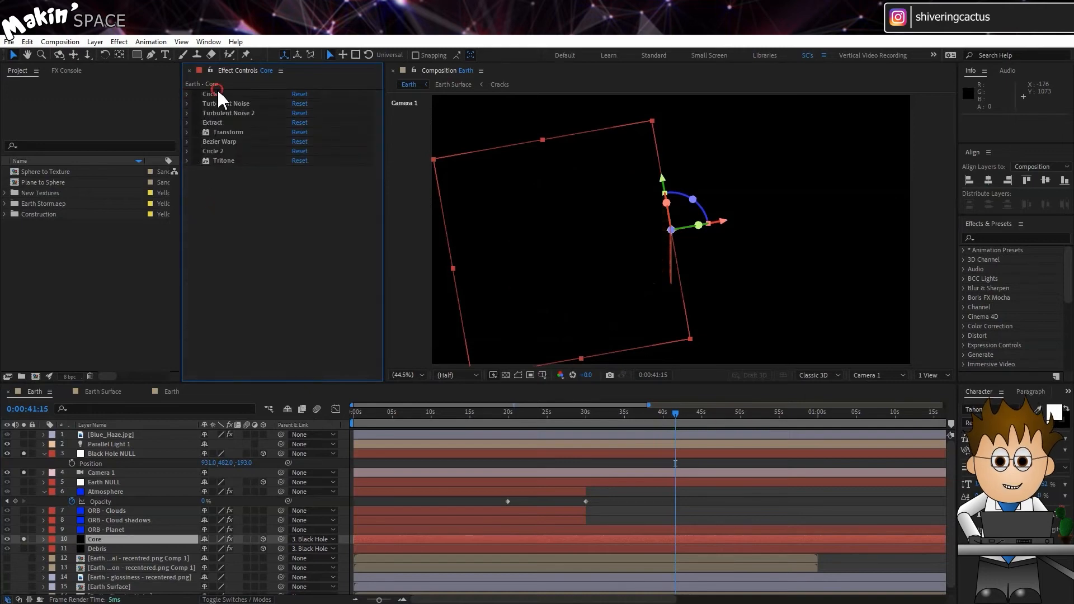
Re-enable the first Circle effect on Core, show the transparency grid and set the circle's Radius to 150.
{"action": "left_click", "coordinate": [186, 94]}
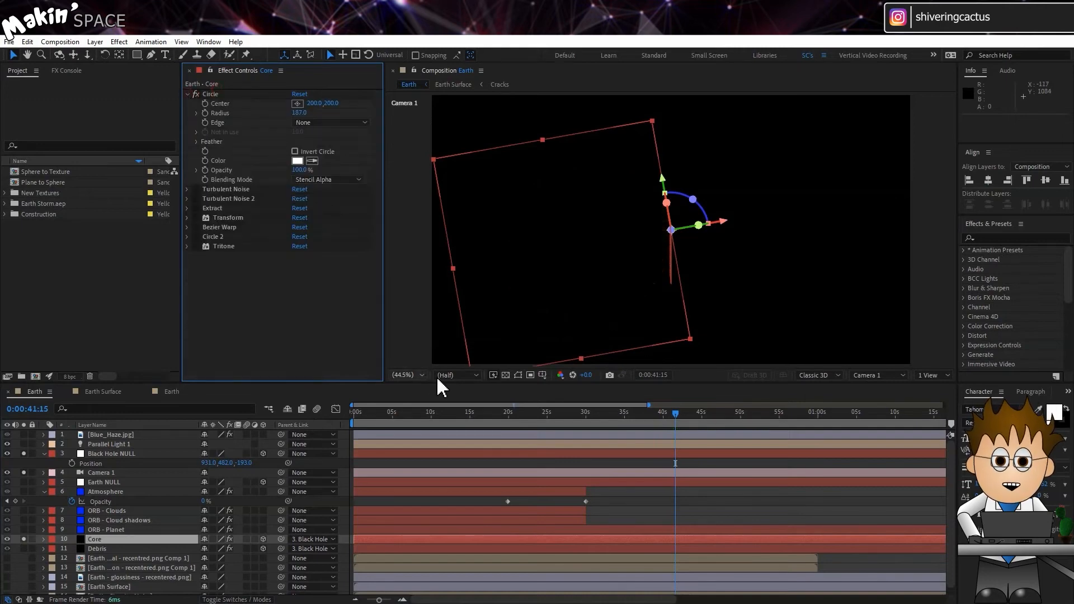
{"action": "left_click", "coordinate": [505, 375]}
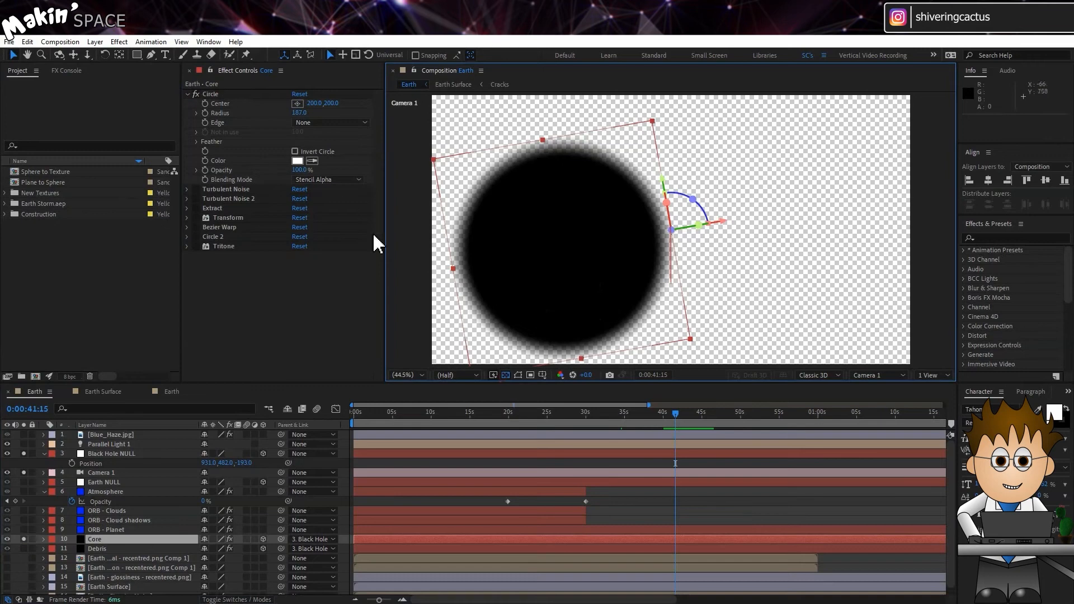
{"action": "left_click", "coordinate": [300, 112]}
{"action": "type", "text": "15"}
{"action": "key", "text": "Return"}
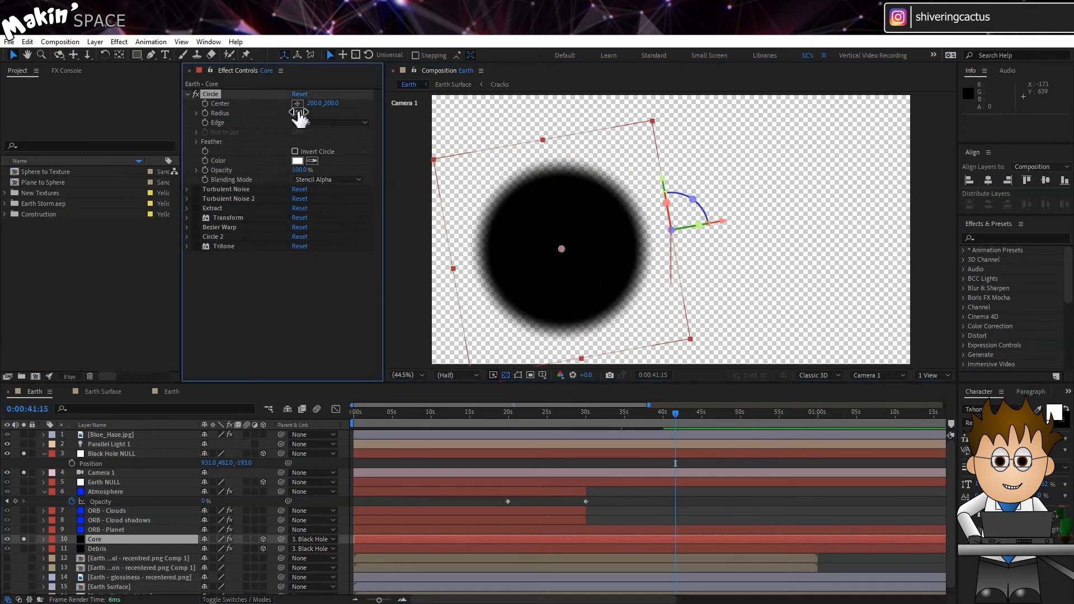
Re-enable Turbulent Noise on Core and set its Fractal Type to Max, Contrast to 200 and Brightness to 50.
{"action": "left_click", "coordinate": [196, 190]}
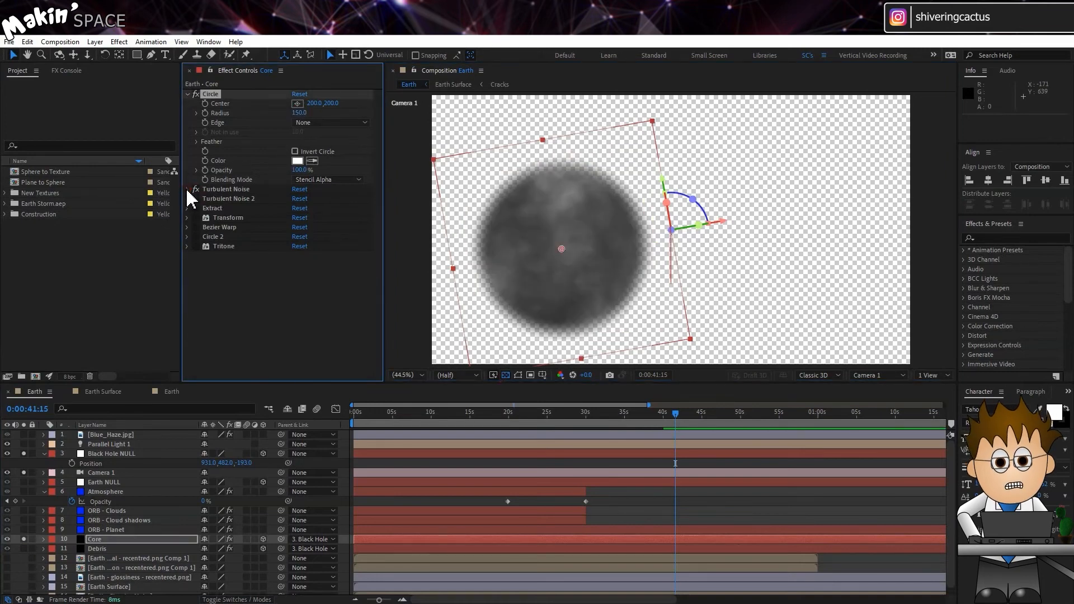
{"action": "left_click", "coordinate": [187, 189]}
{"action": "left_click", "coordinate": [305, 198]}
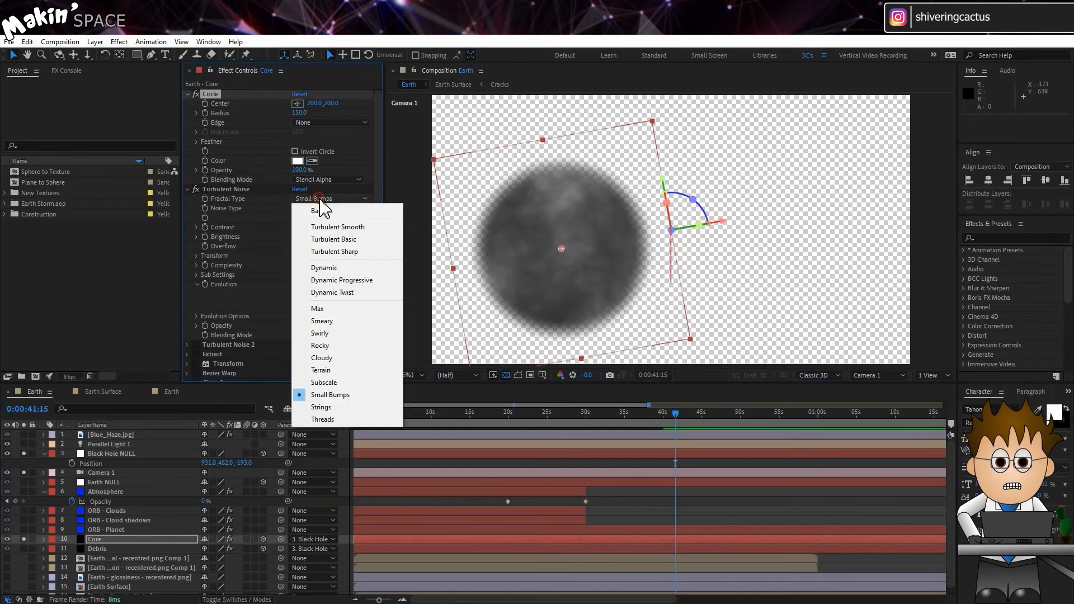
{"action": "left_click", "coordinate": [336, 308]}
{"action": "left_click", "coordinate": [305, 227]}
{"action": "type", "text": "200"}
{"action": "key", "text": "Return"}
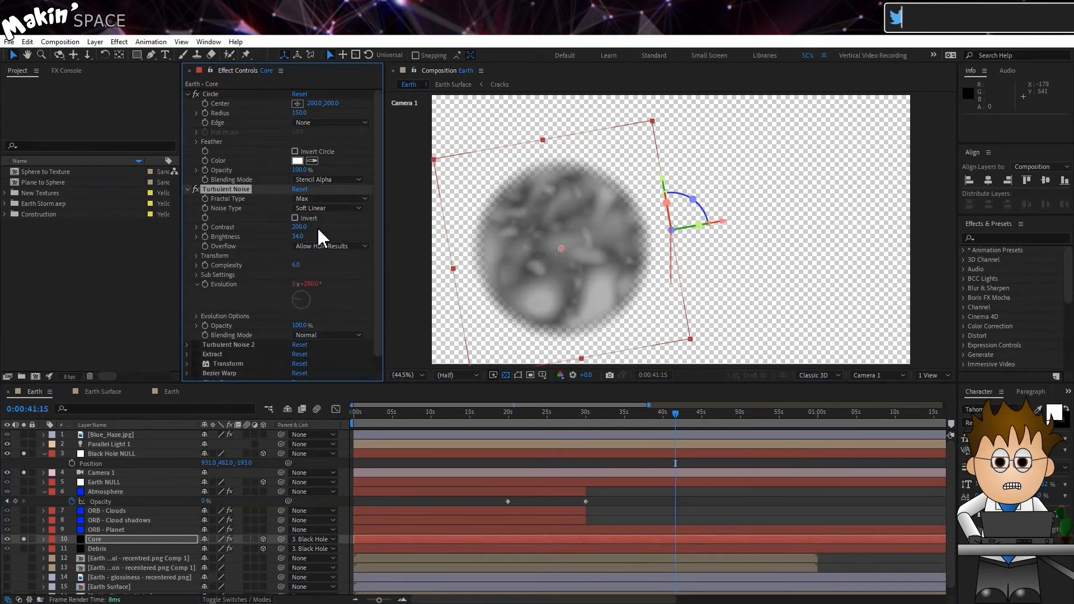
{"action": "left_click", "coordinate": [298, 236]}
{"action": "key", "text": "Return"}
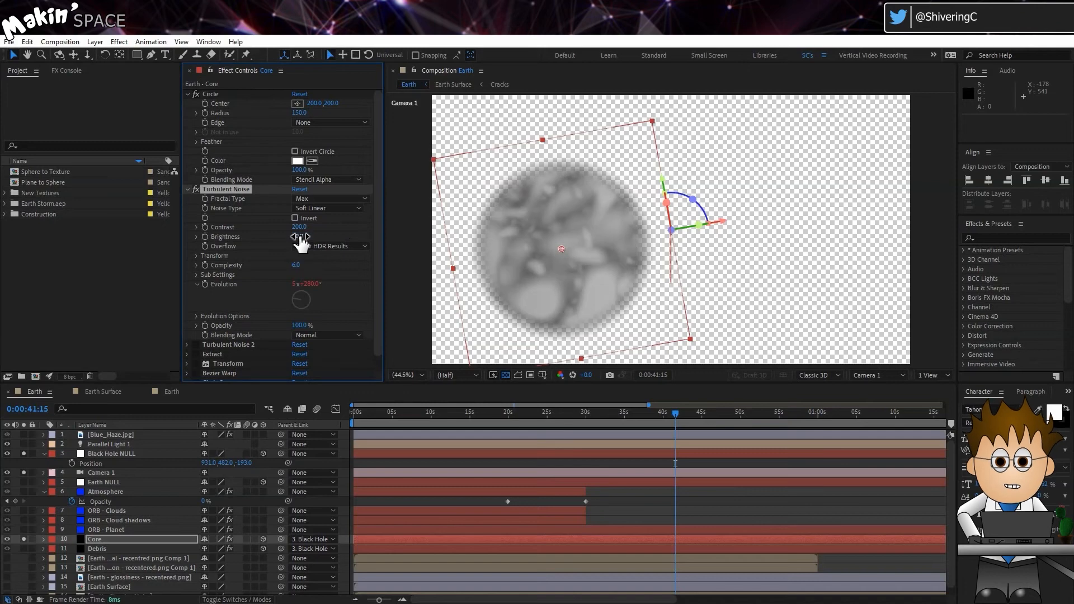
Delete the Extract and Tritone effects from the Core layer.
{"action": "left_click", "coordinate": [222, 353]}
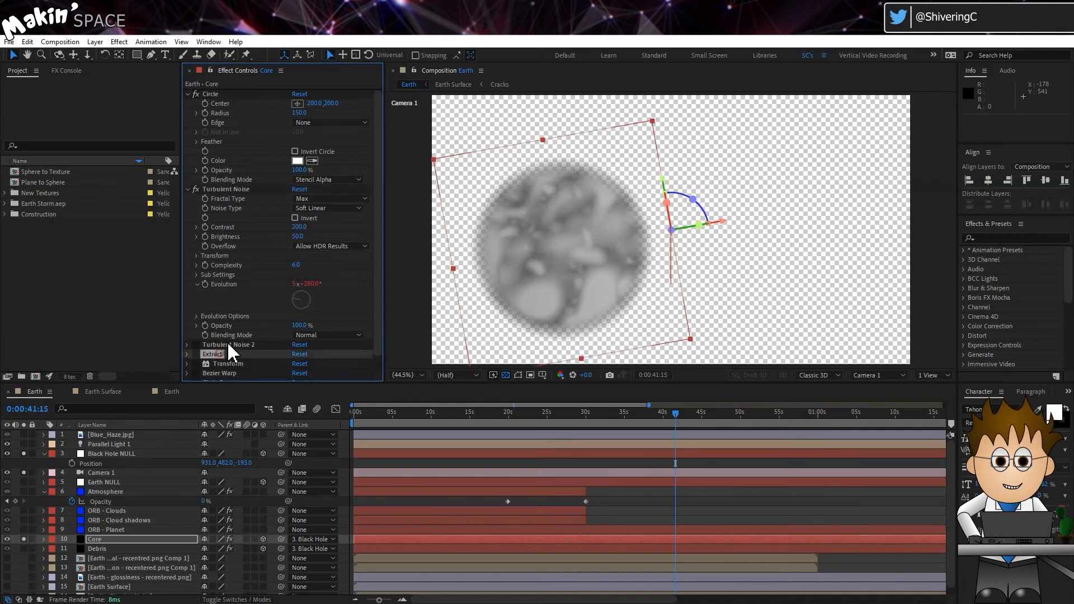
{"action": "scroll", "coordinate": [228, 342], "scroll_direction": "down", "scroll_amount": 1}
{"action": "key", "text": "Delete"}
{"action": "left_click", "coordinate": [230, 376]}
{"action": "key", "text": "Delete"}
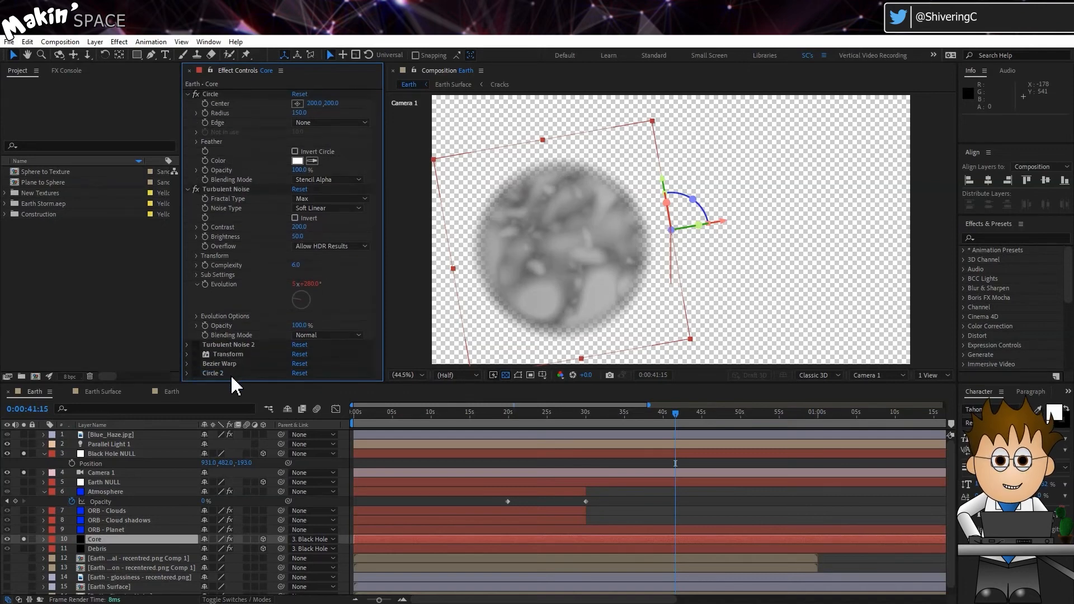
Apply the Colorama effect to Core and set its Output Cycle preset palette to Fire.
{"action": "left_click", "coordinate": [119, 41]}
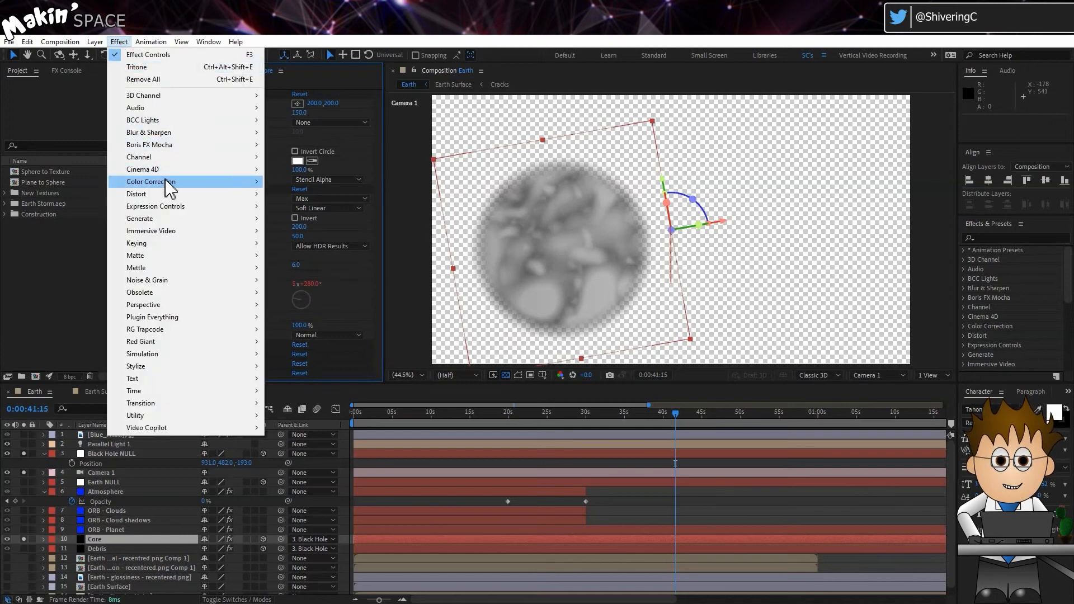
{"action": "mouse_move", "coordinate": [170, 189]}
{"action": "left_click", "coordinate": [336, 391]}
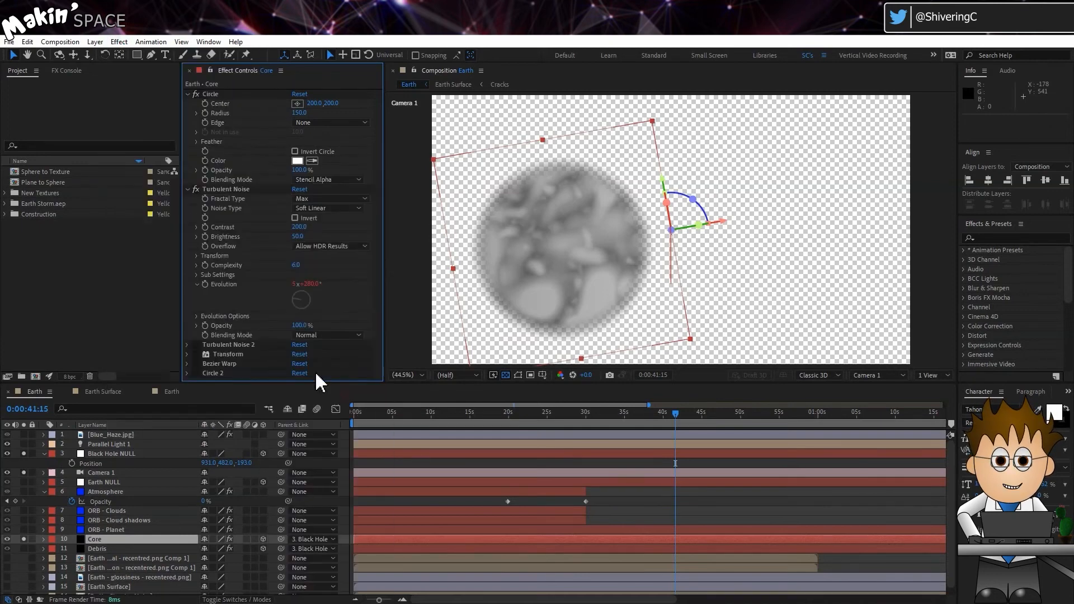
{"action": "scroll", "coordinate": [223, 346], "scroll_direction": "down", "scroll_amount": 1}
{"action": "left_click", "coordinate": [196, 329]}
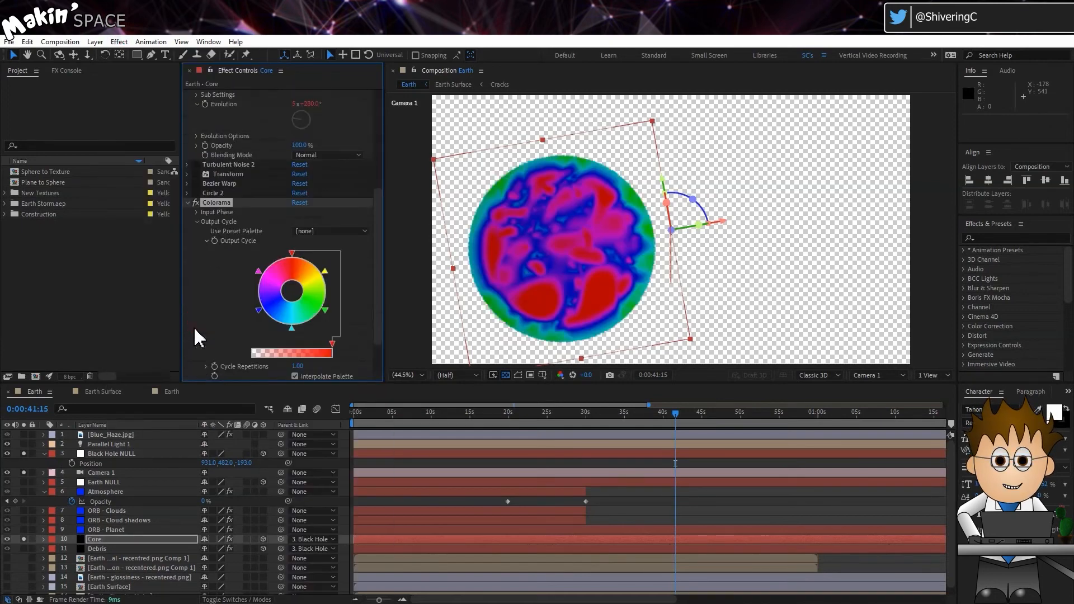
{"action": "left_click", "coordinate": [307, 231]}
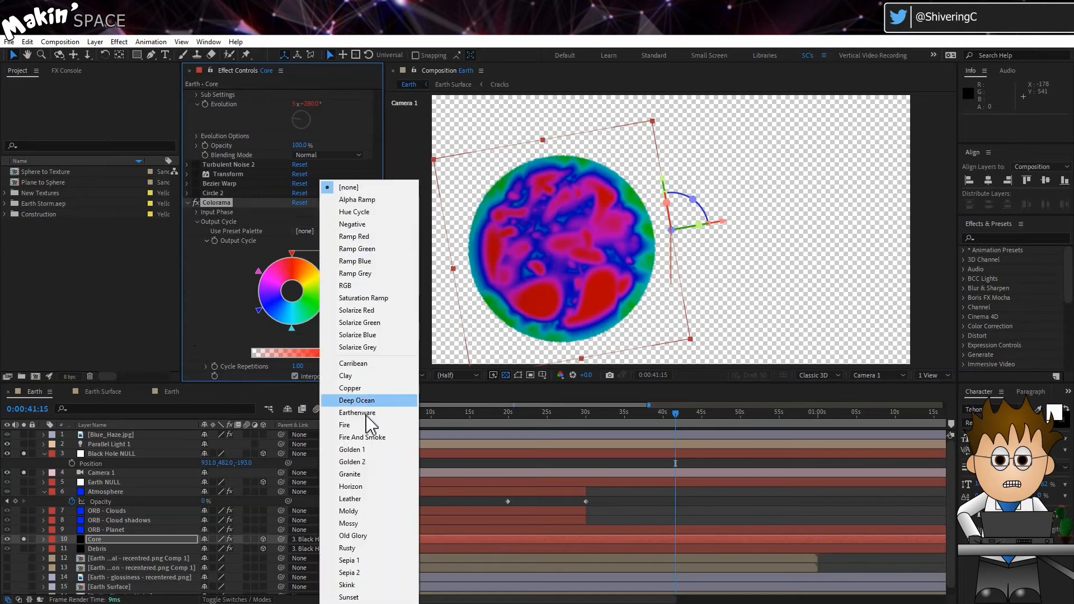
{"action": "left_click", "coordinate": [358, 426]}
{"action": "scroll", "coordinate": [230, 297], "scroll_direction": "up", "scroll_amount": 3}
{"action": "scroll", "coordinate": [207, 297], "scroll_direction": "up", "scroll_amount": 1}
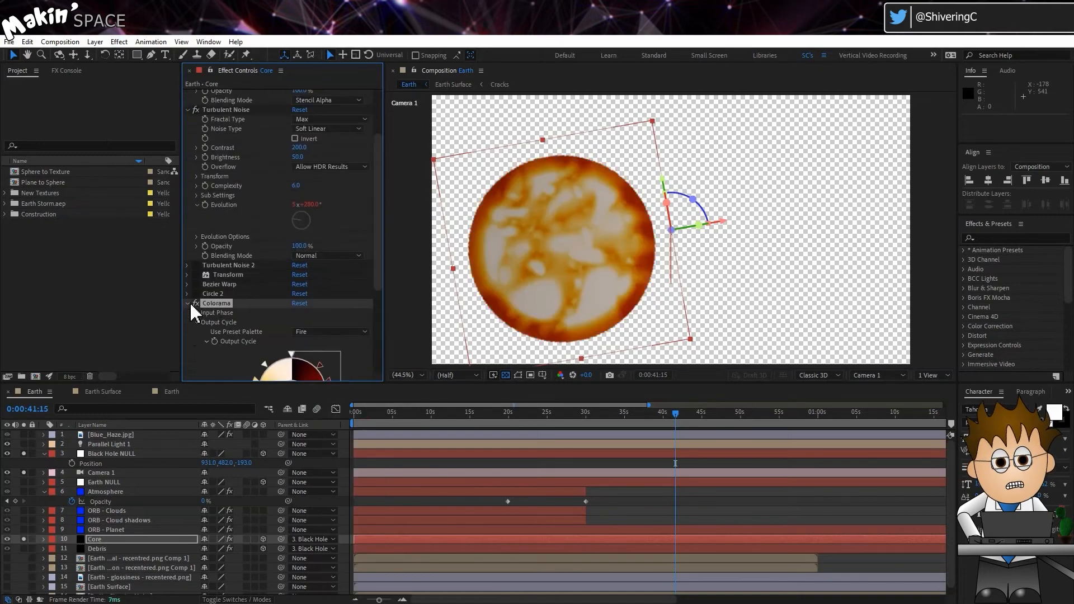
Move Colorama above Transform in Core's effect stack and add a Roughen Edges effect directly below Colorama.
{"action": "left_click", "coordinate": [187, 304]}
{"action": "left_click_drag", "start_coordinate": [225, 374], "coordinate": [232, 324]}
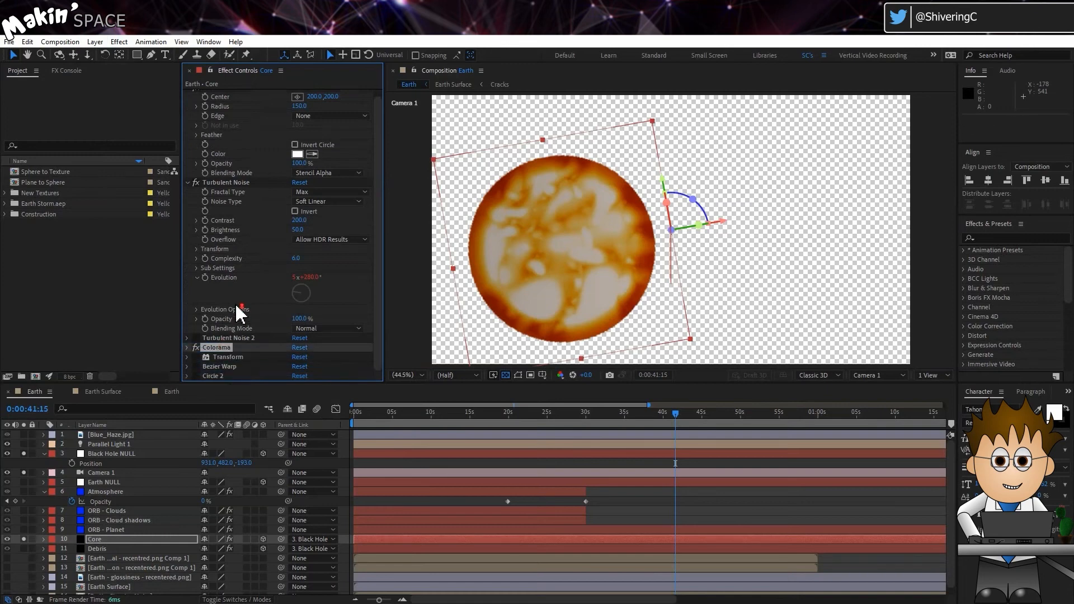
{"action": "left_click", "coordinate": [118, 42]}
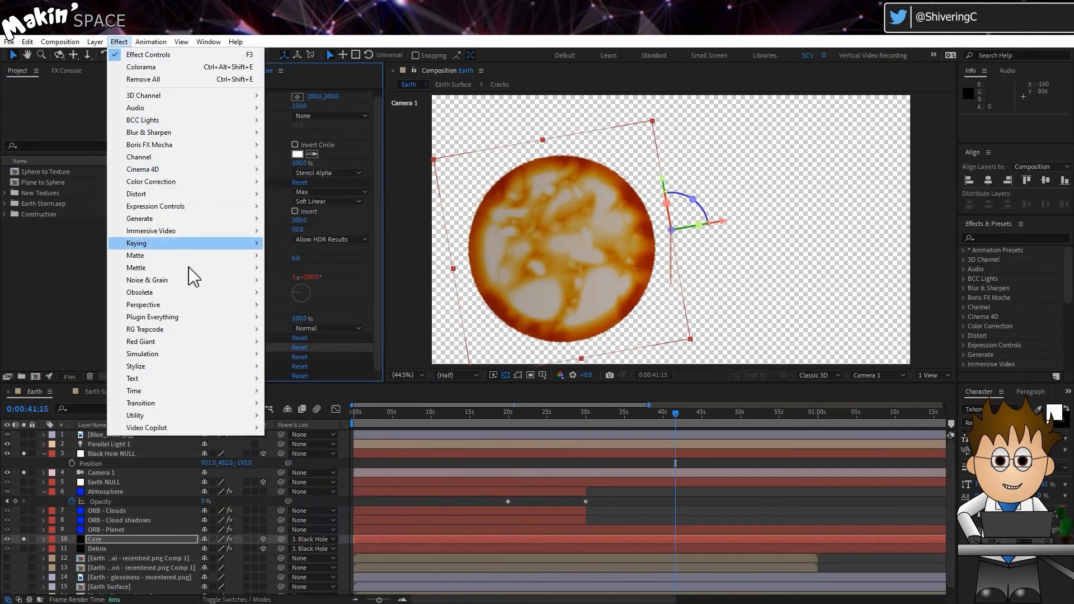
{"action": "mouse_move", "coordinate": [187, 367]}
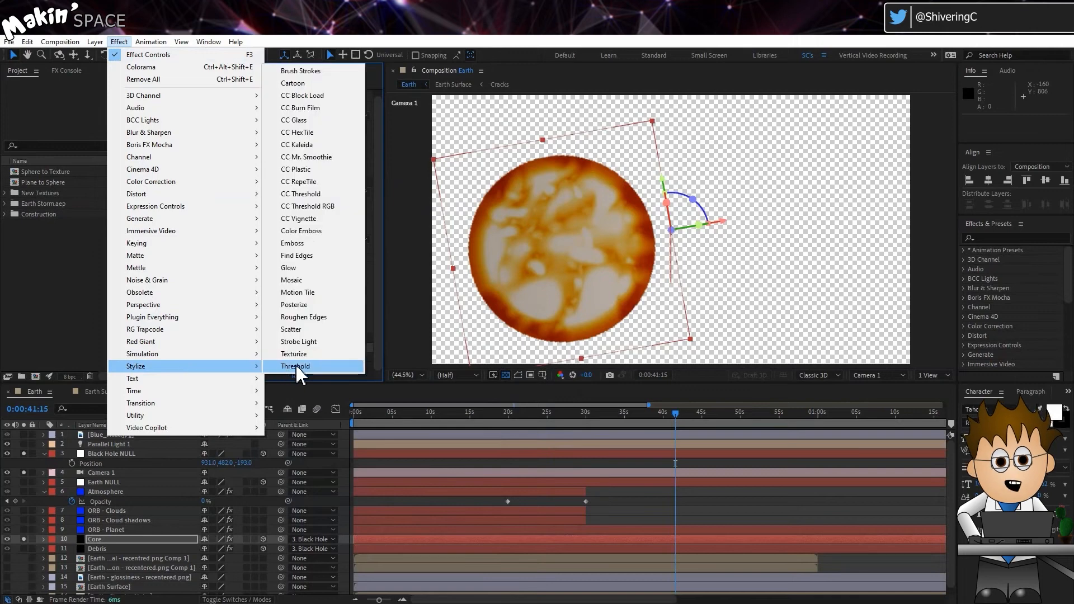
{"action": "left_click", "coordinate": [323, 317]}
{"action": "scroll", "coordinate": [291, 325], "scroll_direction": "down", "scroll_amount": 5}
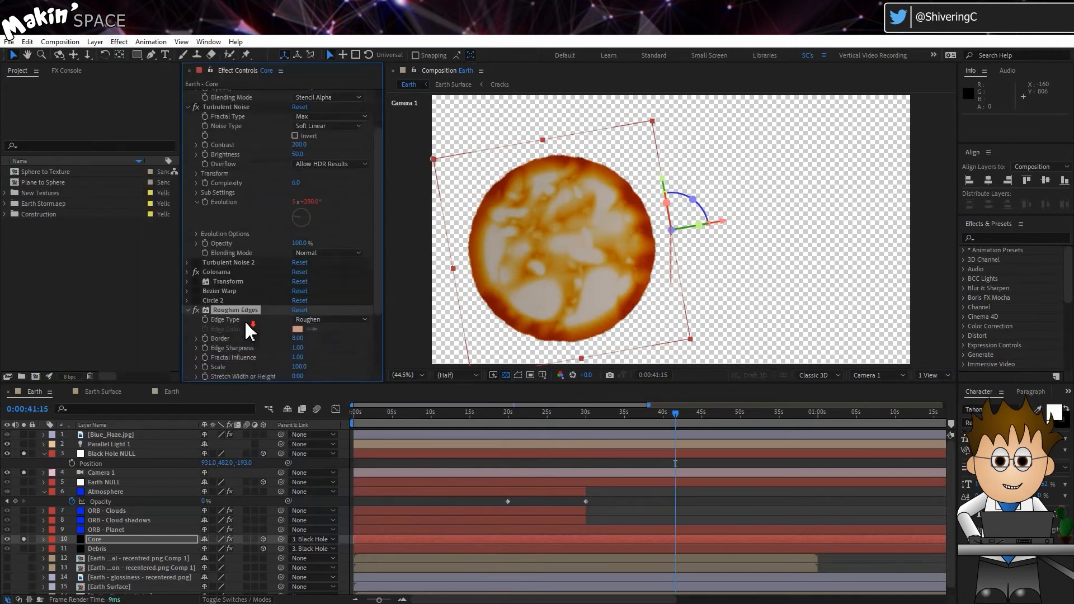
{"action": "left_click_drag", "start_coordinate": [249, 252], "coordinate": [249, 225]}
{"action": "left_click_drag", "start_coordinate": [248, 217], "coordinate": [248, 218]}
Set the Roughen Edges Border to 125 and drive its Evolution with the expression time*20.
{"action": "left_click", "coordinate": [299, 268]}
{"action": "type", "text": "125"}
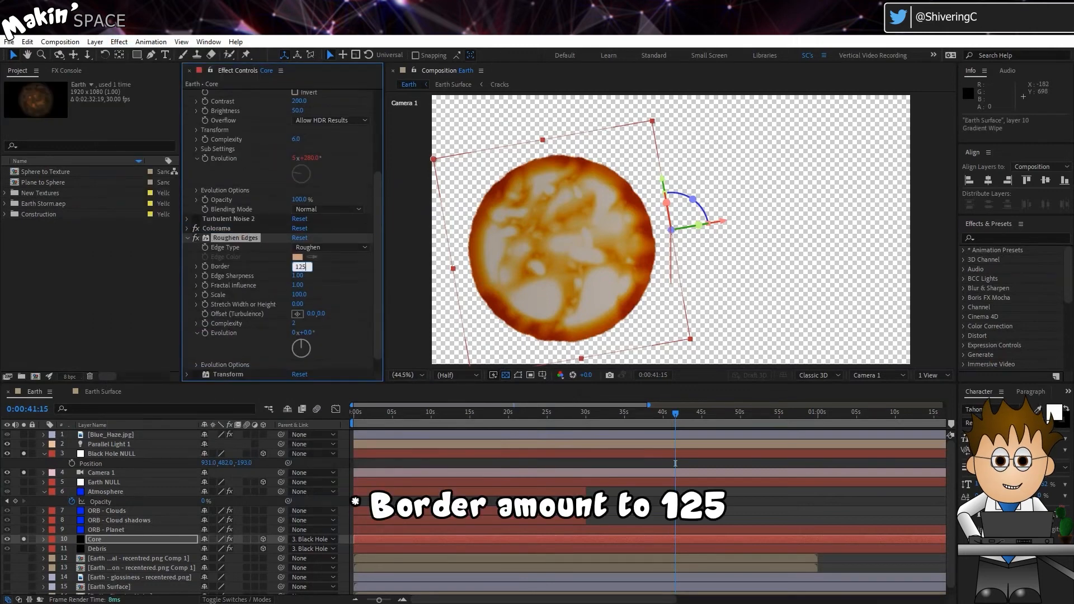
{"action": "key", "text": "Return"}
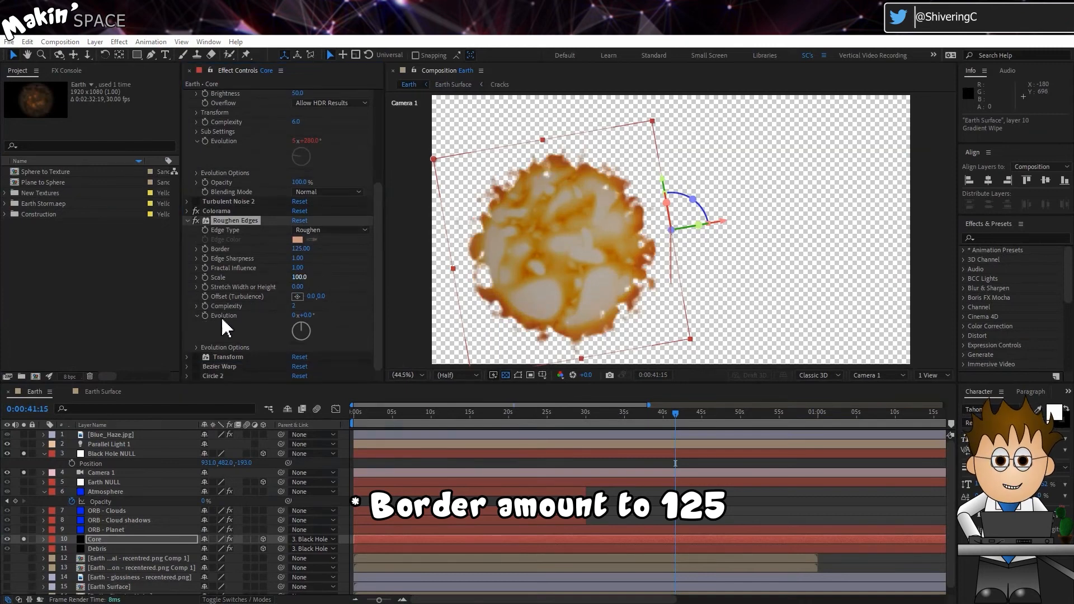
{"action": "left_click", "coordinate": [205, 317], "text": "alt"}
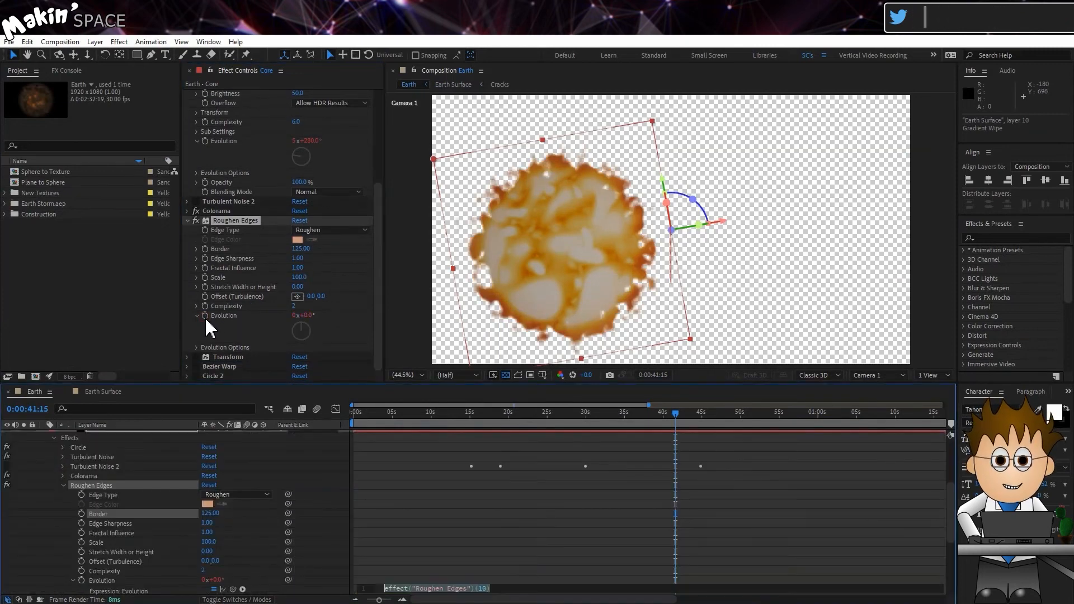
{"action": "type", "text": "time*"}
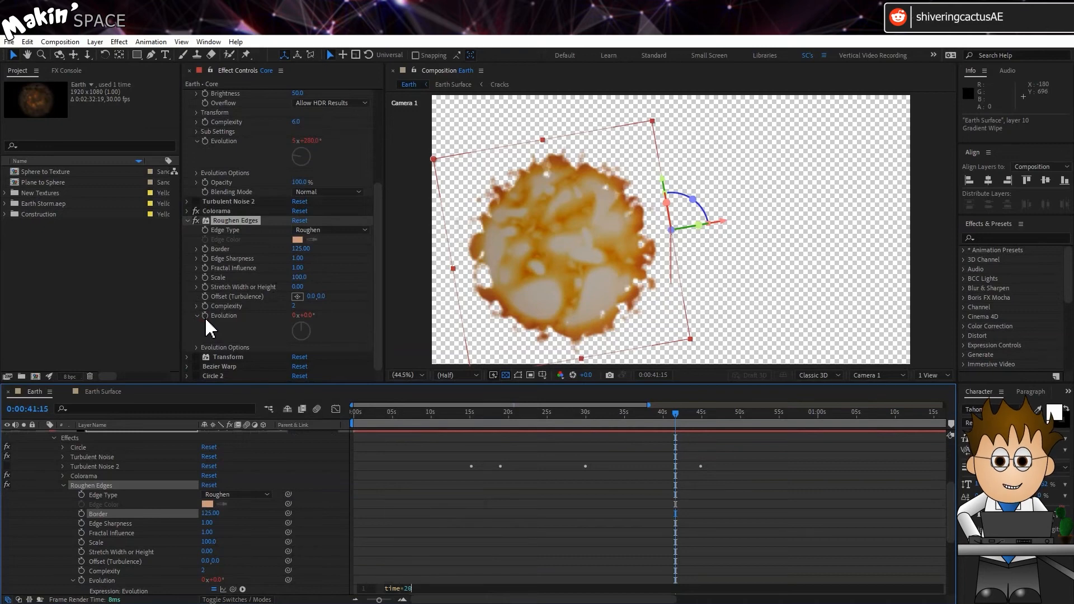
{"action": "left_click", "coordinate": [55, 517]}
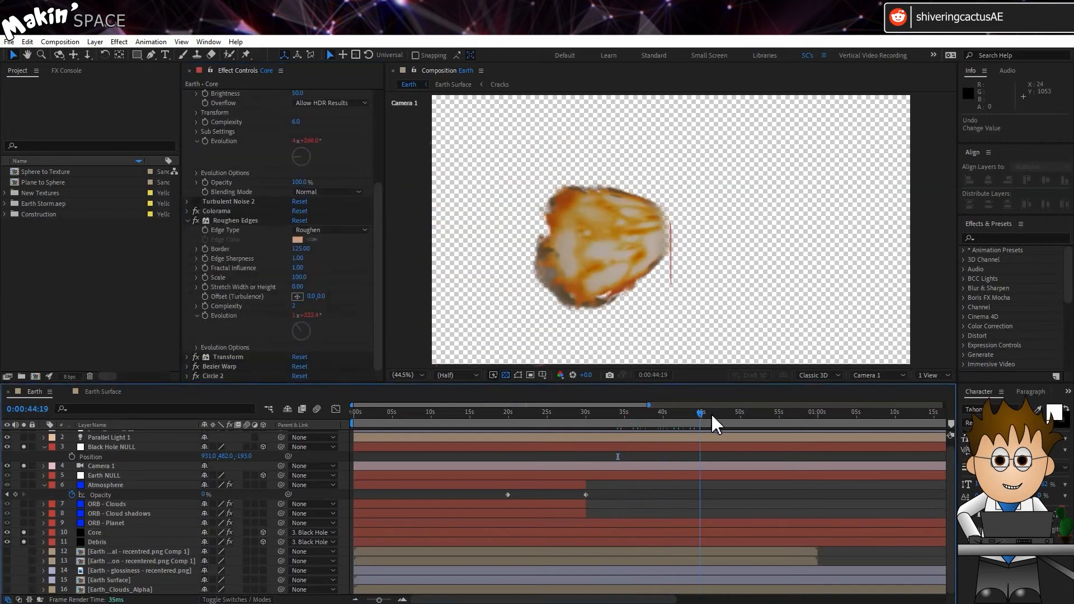
Go to 0:00:33:10 and collapse the settings of Core's Turbulent Noise, Circle and Roughen Edges effects.
{"action": "left_click_drag", "start_coordinate": [712, 423], "coordinate": [616, 424]}
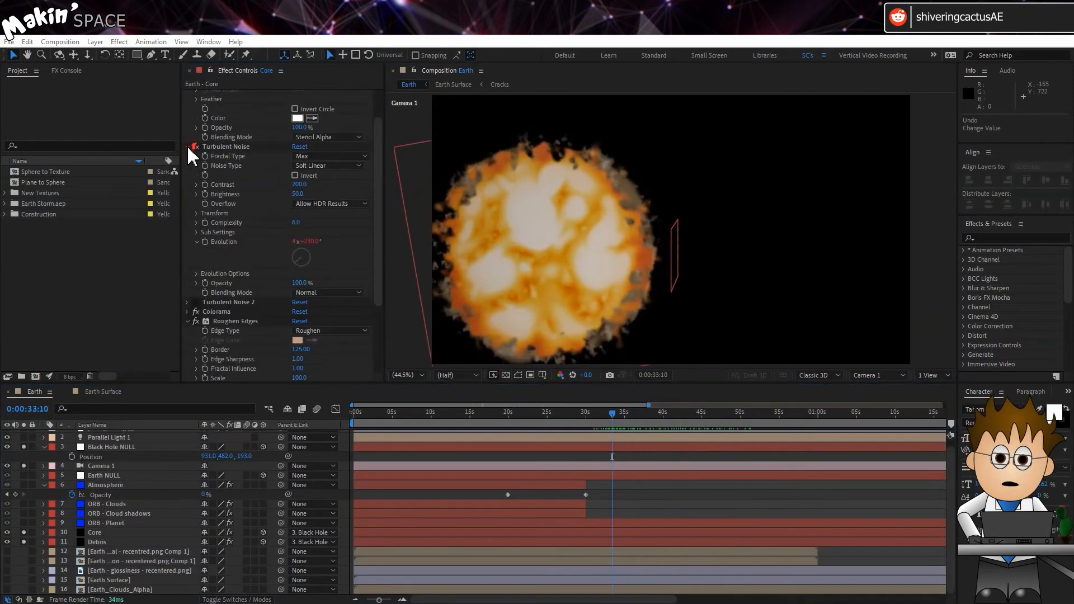
{"action": "left_click", "coordinate": [187, 147]}
{"action": "left_click", "coordinate": [187, 94]}
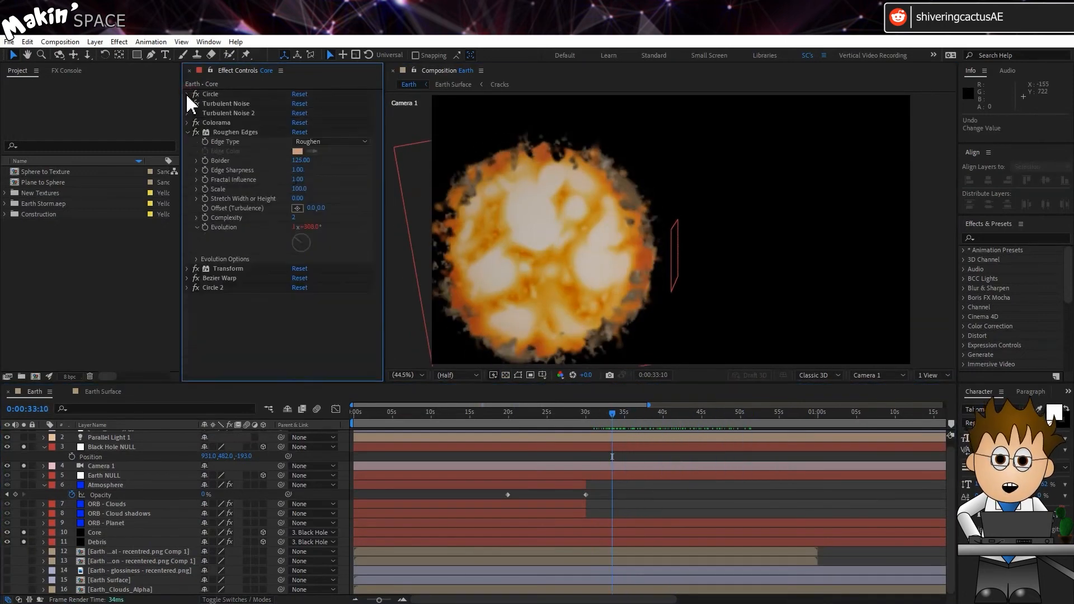
{"action": "left_click", "coordinate": [188, 132]}
{"action": "left_click", "coordinate": [302, 239]}
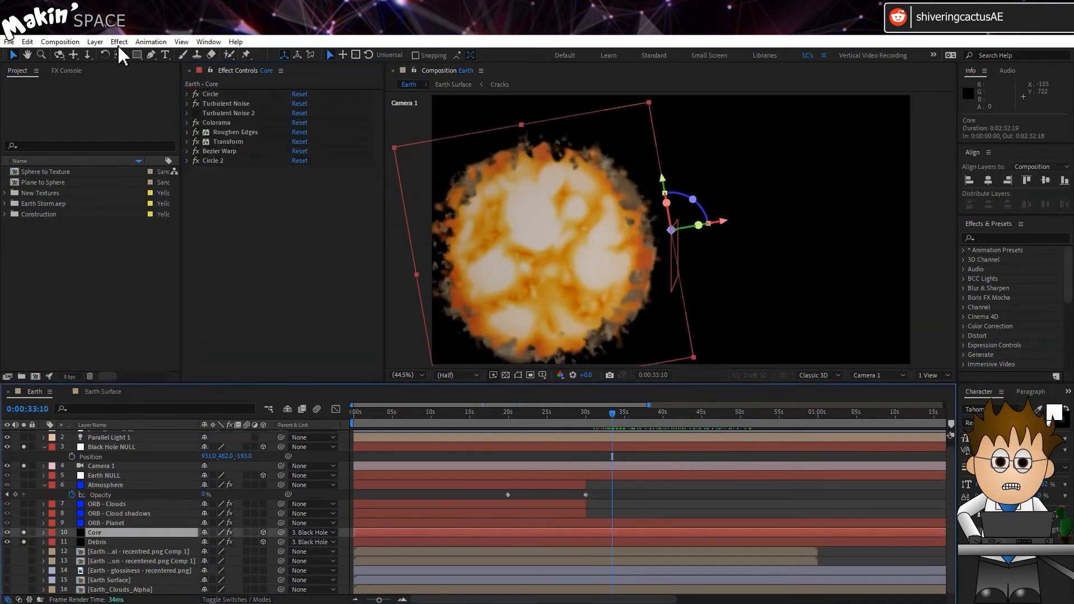
Apply Set Matte to Core, taking the matte from the Debris layer with Effects & Masks, and invert the matte.
{"action": "left_click", "coordinate": [119, 41]}
{"action": "mouse_move", "coordinate": [165, 161]}
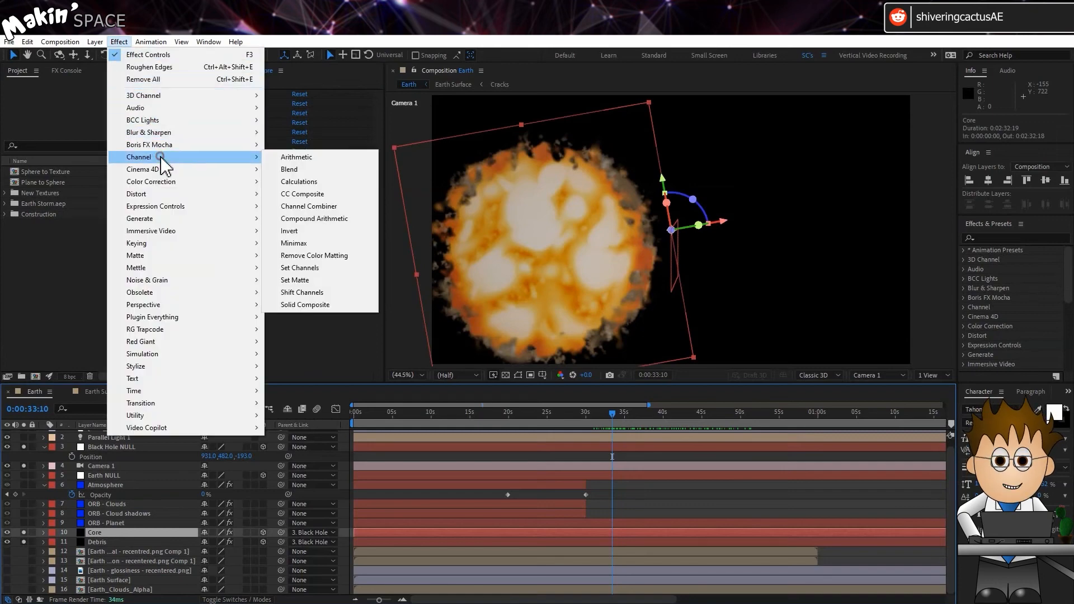
{"action": "left_click", "coordinate": [347, 278]}
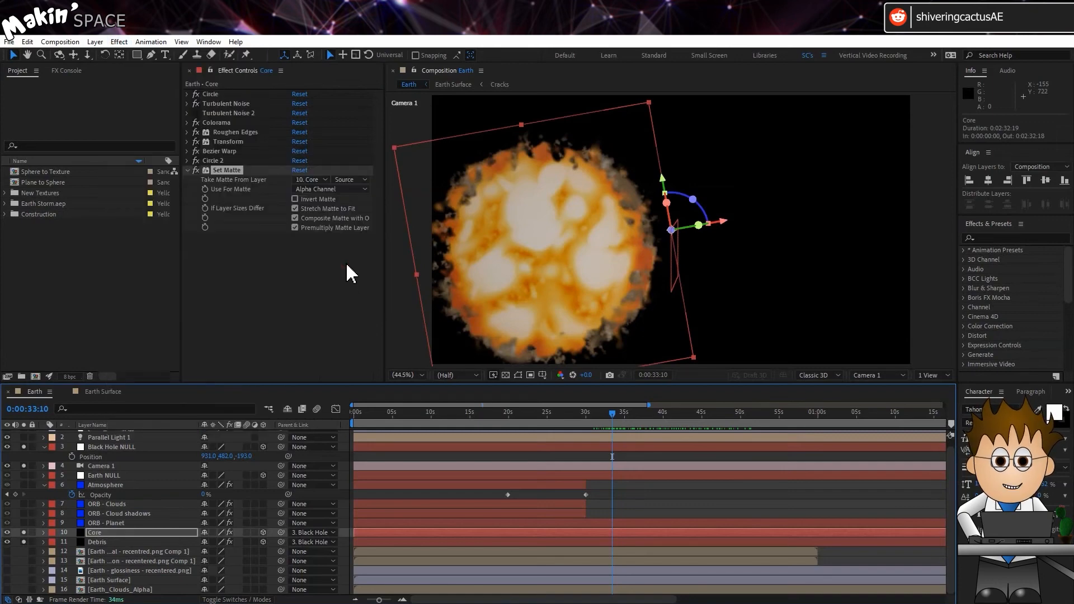
{"action": "left_click", "coordinate": [322, 180]}
{"action": "left_click", "coordinate": [350, 308]}
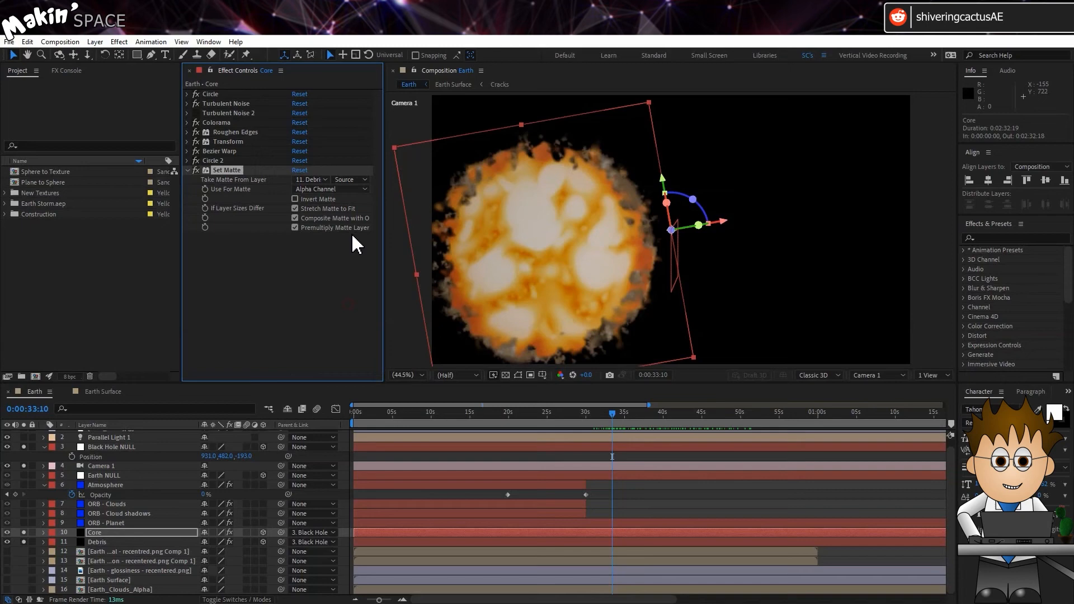
{"action": "left_click", "coordinate": [349, 179]}
{"action": "left_click", "coordinate": [399, 217]}
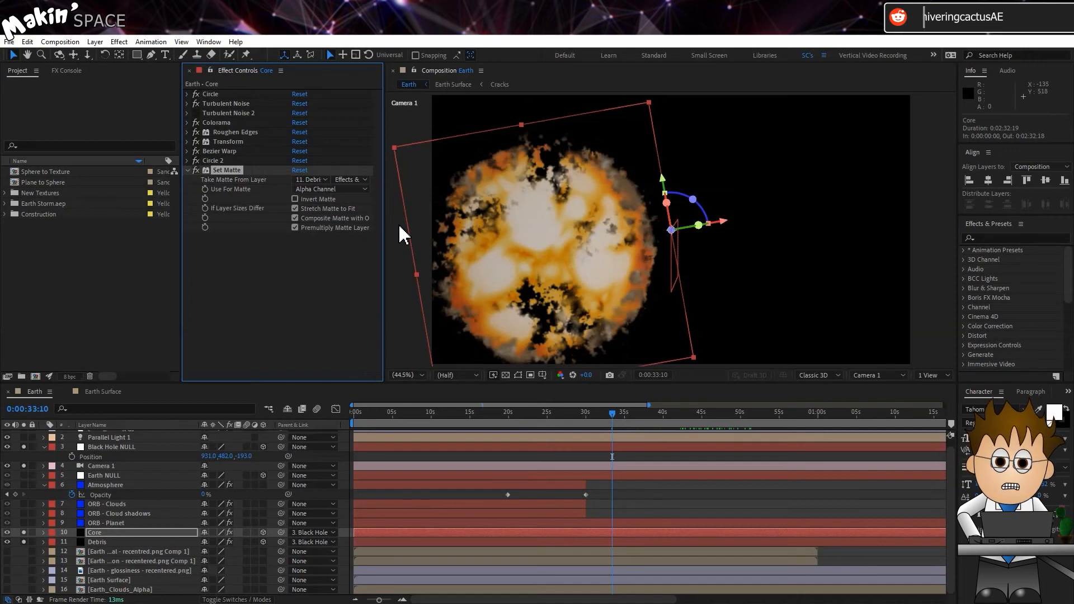
{"action": "left_click", "coordinate": [295, 199]}
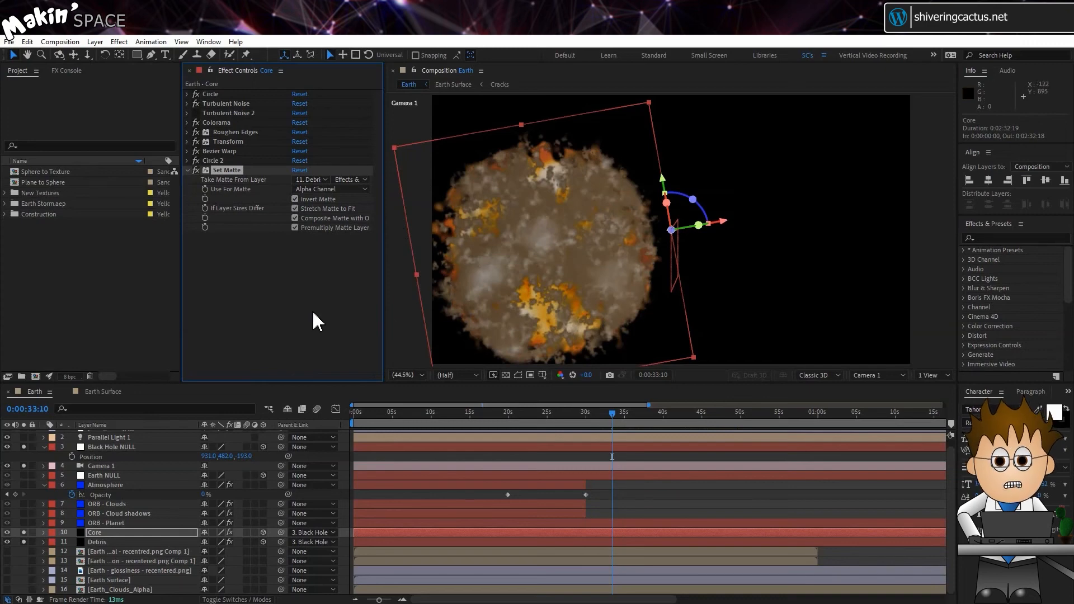
Duplicate the Debris layer.
{"action": "left_click", "coordinate": [104, 542]}
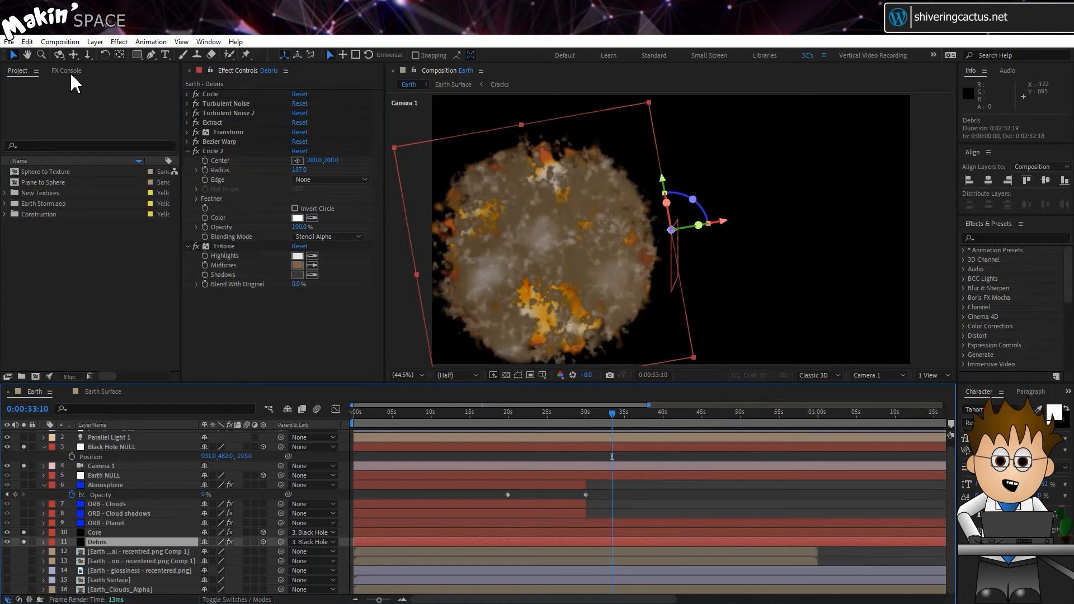
{"action": "left_click", "coordinate": [28, 42]}
{"action": "left_click", "coordinate": [76, 185]}
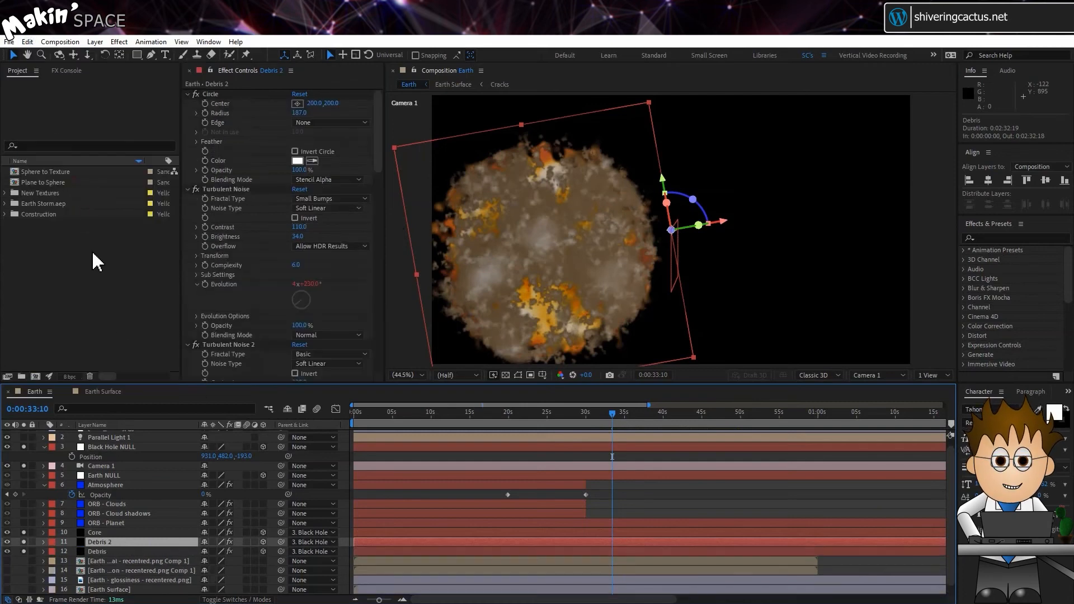
Apply the Matte Choker effect to Debris 2 and set Choke 1 to 125.
{"action": "left_click", "coordinate": [118, 42]}
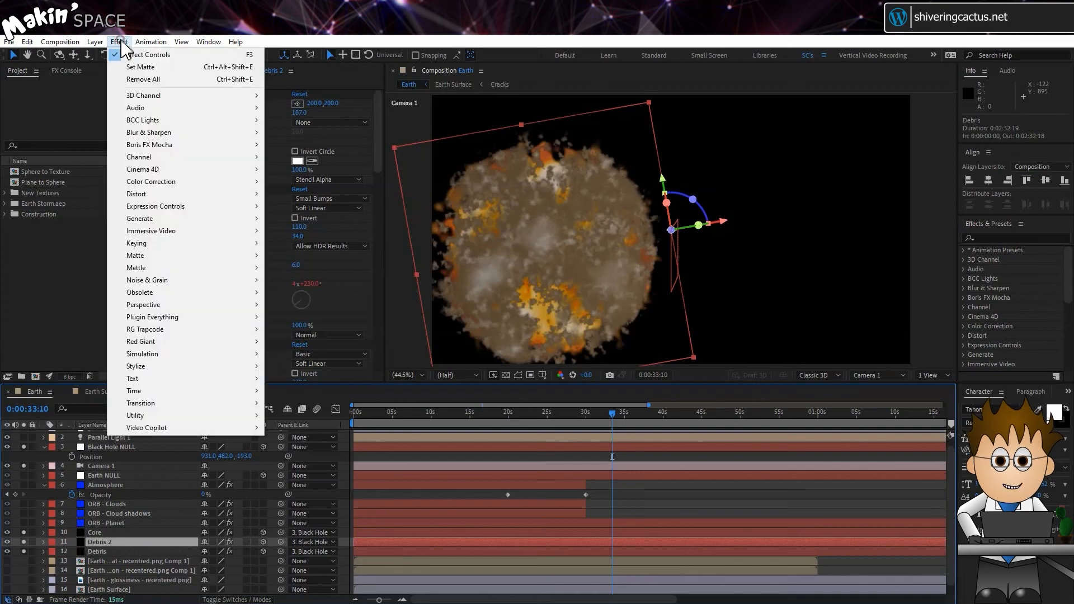
{"action": "mouse_move", "coordinate": [185, 256]}
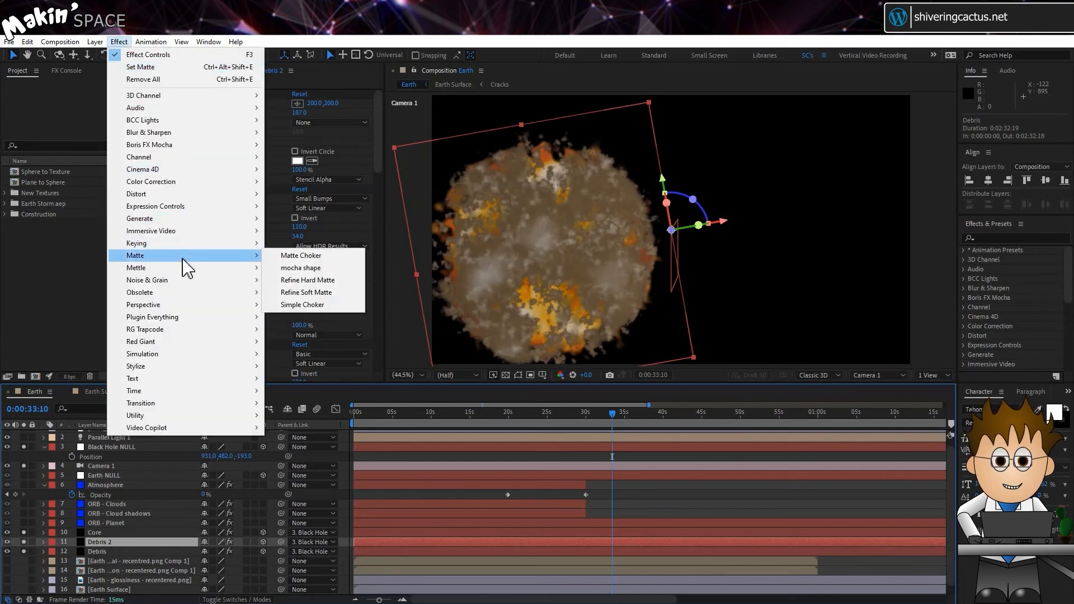
{"action": "left_click", "coordinate": [342, 257]}
{"action": "scroll", "coordinate": [291, 313], "scroll_direction": "down", "scroll_amount": 15}
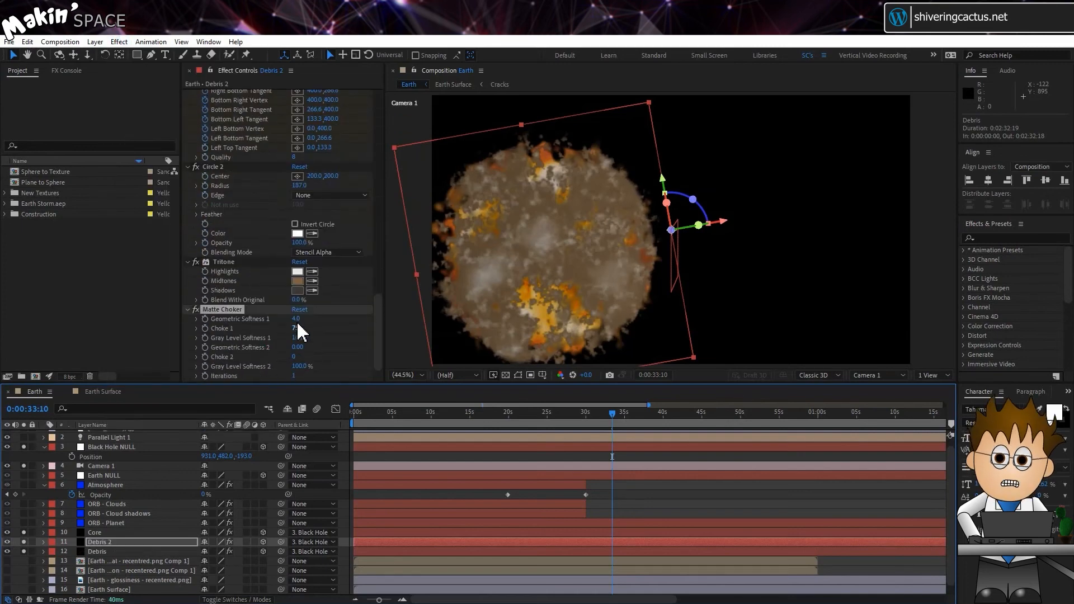
{"action": "left_click", "coordinate": [295, 329]}
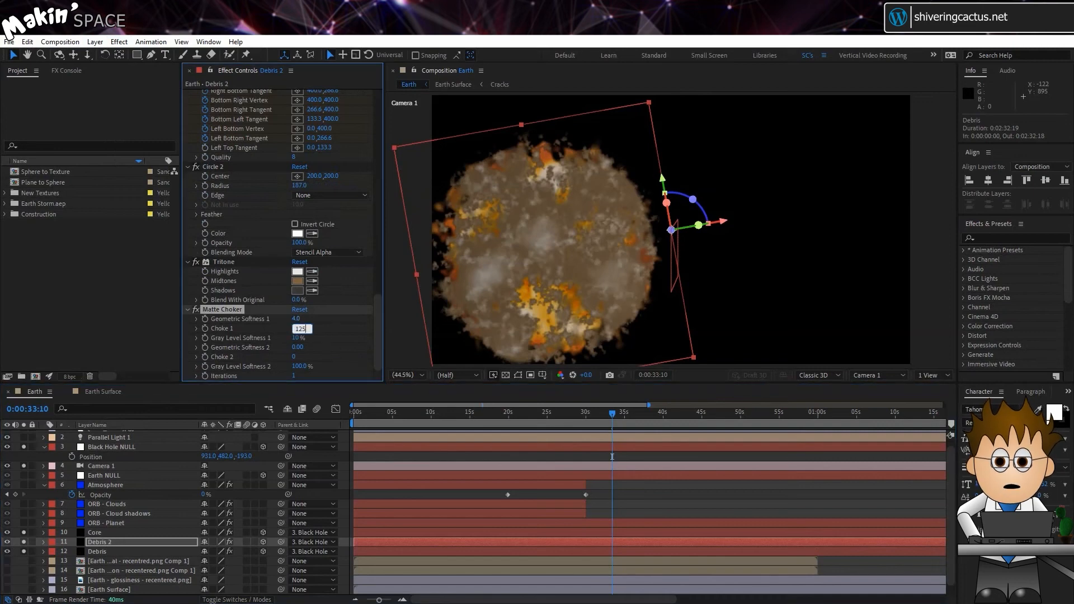
Move Debris 2 below Debris in the layer stack and use Debris 2 as the source of Core's Set Matte.
{"action": "left_click", "coordinate": [108, 543]}
{"action": "key", "text": "ctrl+bracketleft"}
{"action": "left_click", "coordinate": [109, 533]}
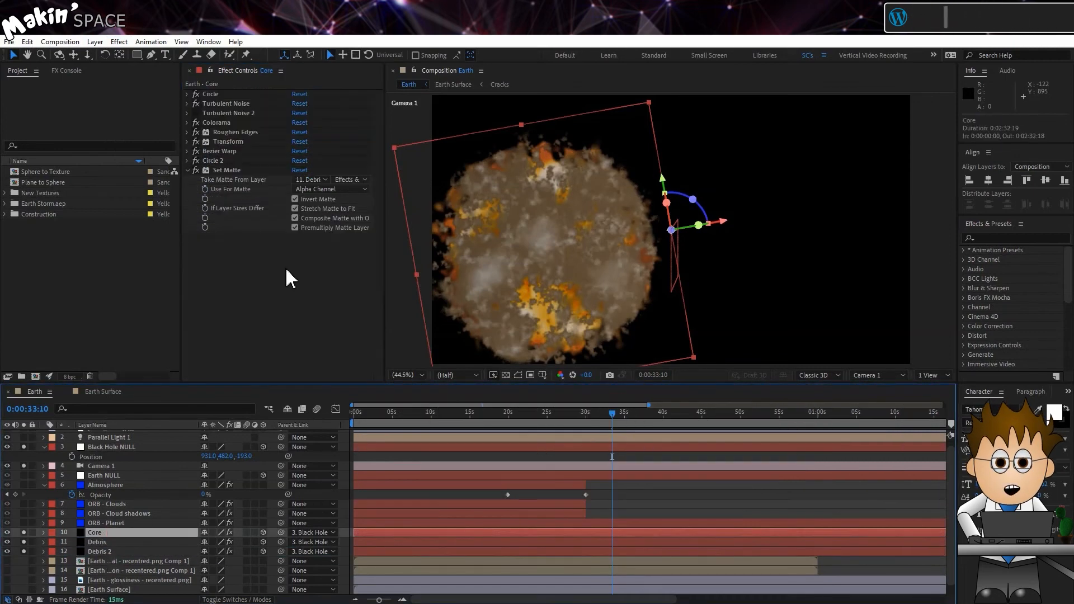
{"action": "left_click", "coordinate": [323, 180]}
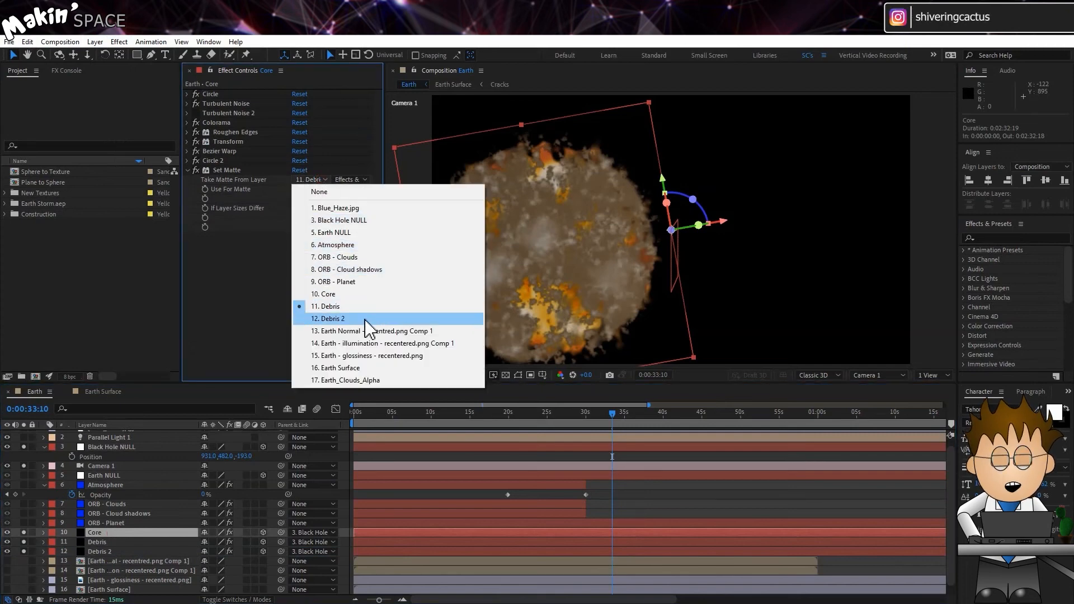
{"action": "left_click", "coordinate": [335, 318]}
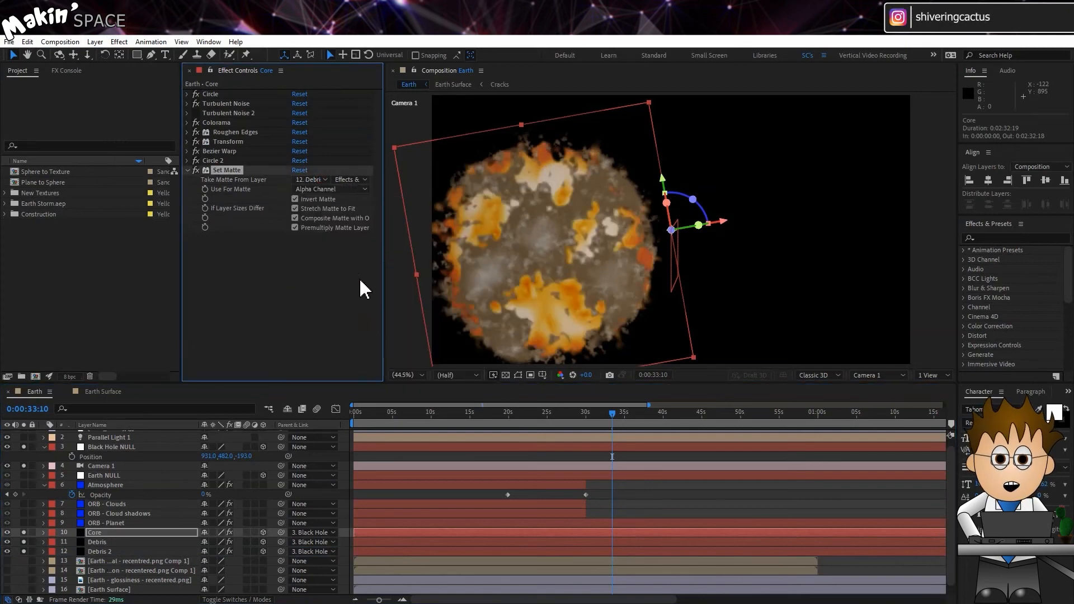
Apply the CC Radial Fast Blur effect to the Core layer.
{"action": "left_click", "coordinate": [120, 42]}
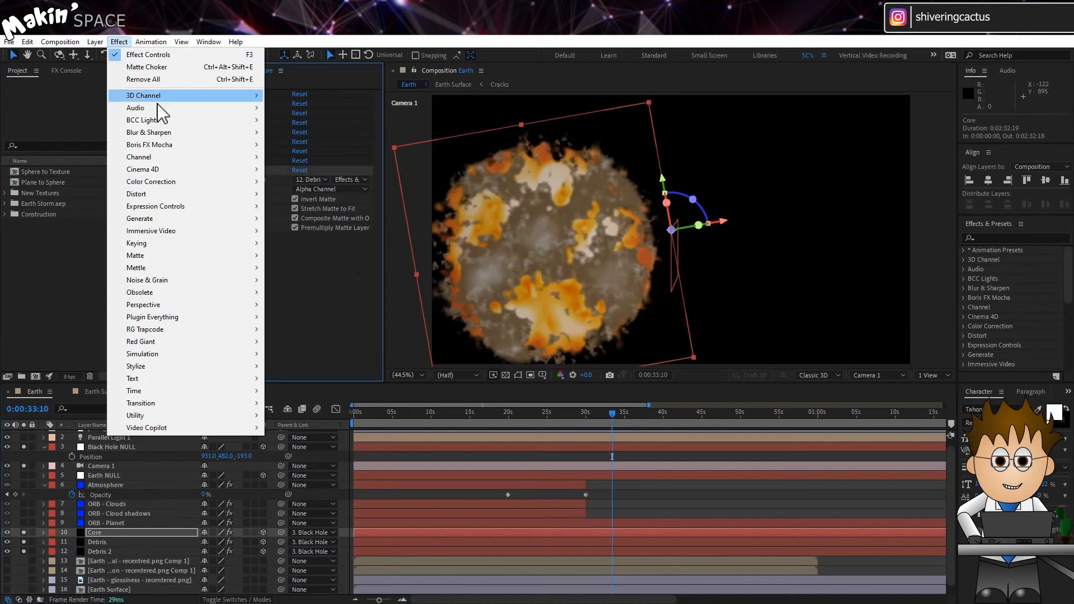
{"action": "mouse_move", "coordinate": [194, 134]}
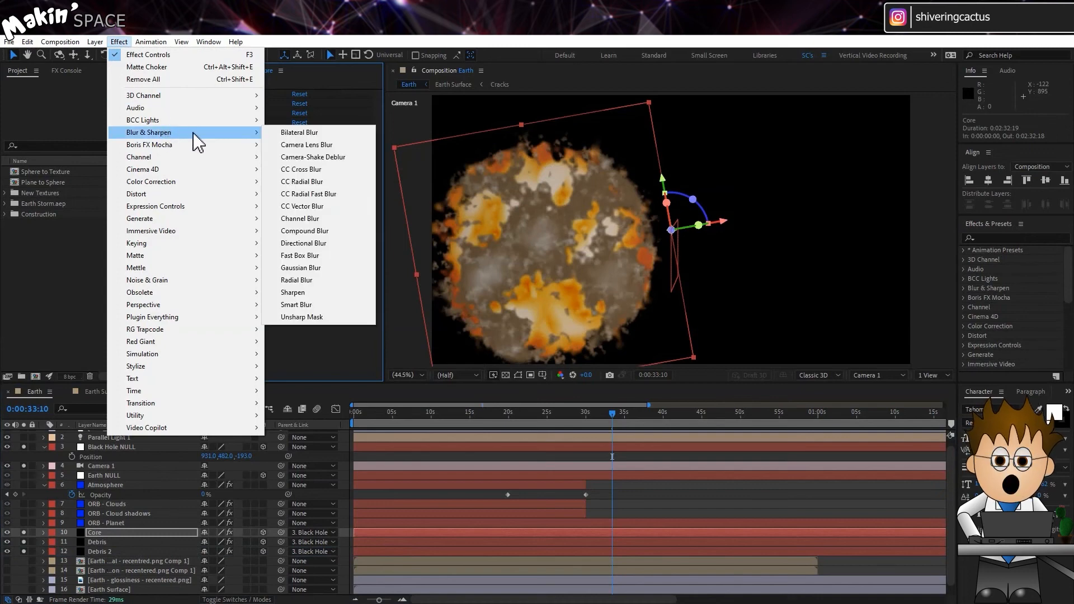
{"action": "left_click", "coordinate": [339, 194]}
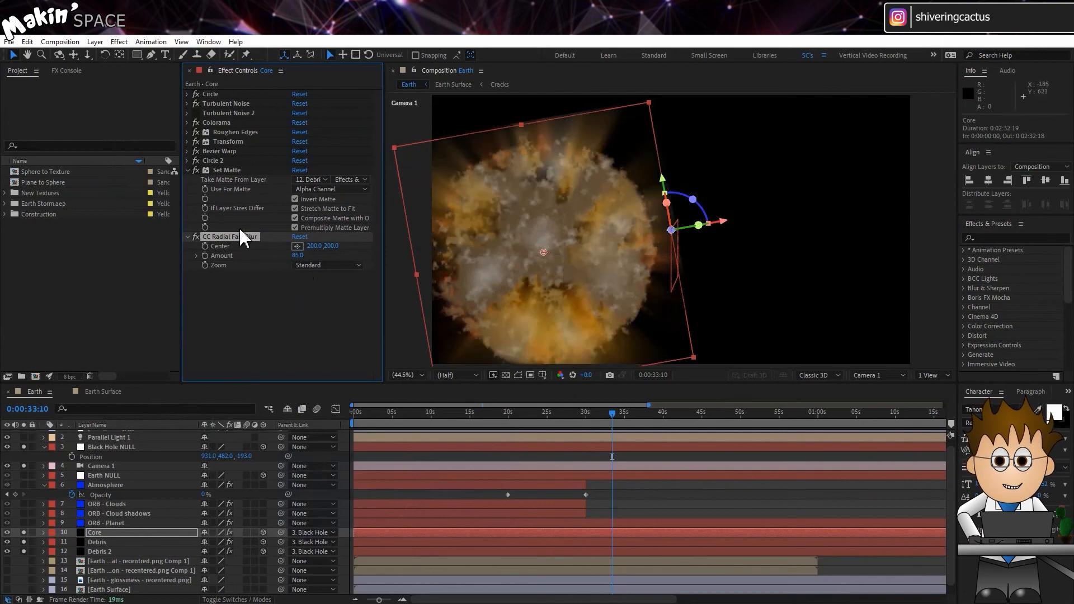
Animate the CC Radial Fast Blur Center, keyframing it onto the black hole at about 405, 199 at 0:00:48:20.
{"action": "left_click_drag", "start_coordinate": [636, 412], "coordinate": [729, 415]}
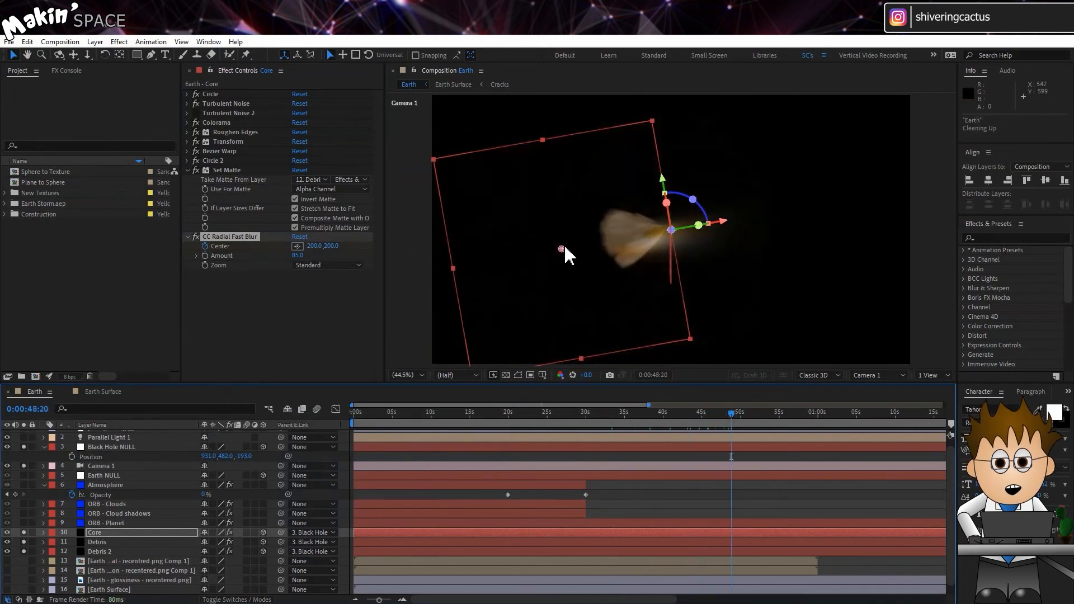
{"action": "left_click_drag", "start_coordinate": [563, 250], "coordinate": [686, 270]}
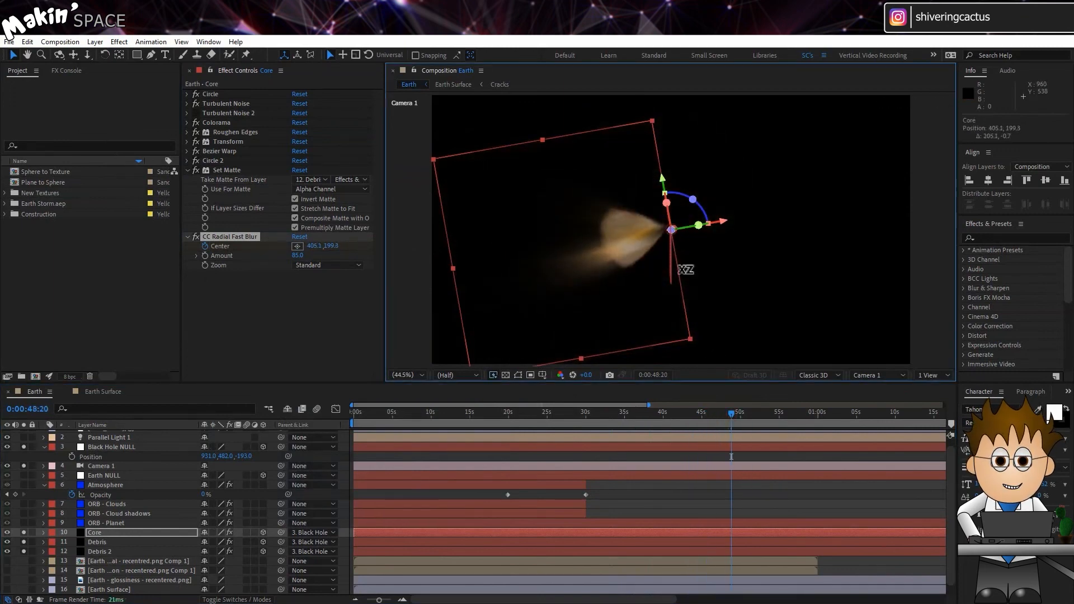
Go to 0:00:38:03, apply VC Color Vibrance to Core and set its Color to orange FFA800.
{"action": "left_click_drag", "start_coordinate": [741, 417], "coordinate": [650, 427]}
{"action": "left_click", "coordinate": [123, 42]}
{"action": "left_click", "coordinate": [342, 475]}
{"action": "left_click", "coordinate": [297, 284]}
{"action": "left_click", "coordinate": [227, 360]}
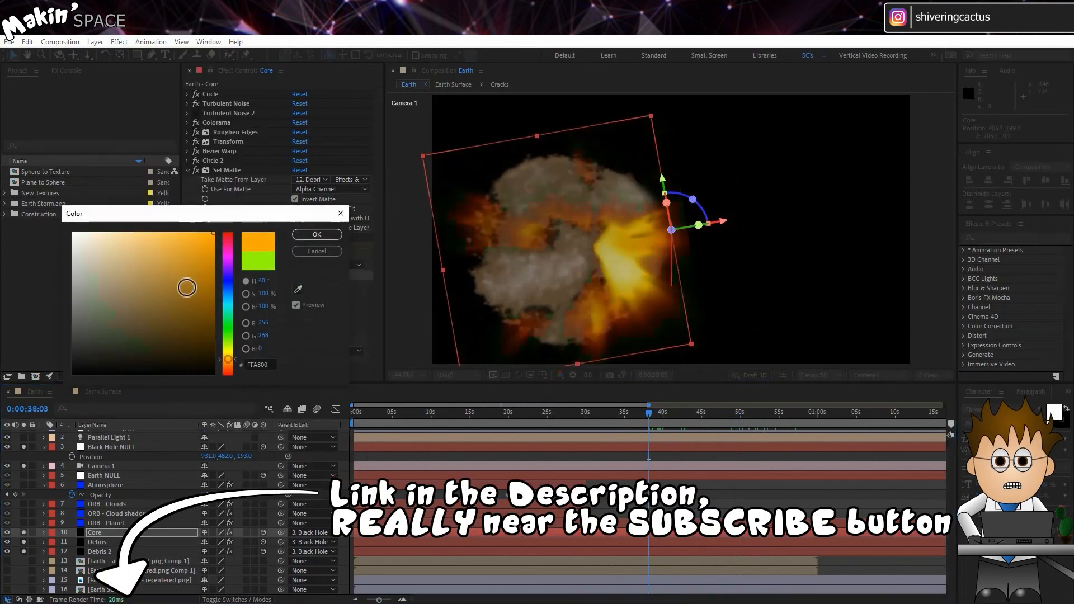
{"action": "left_click", "coordinate": [302, 237]}
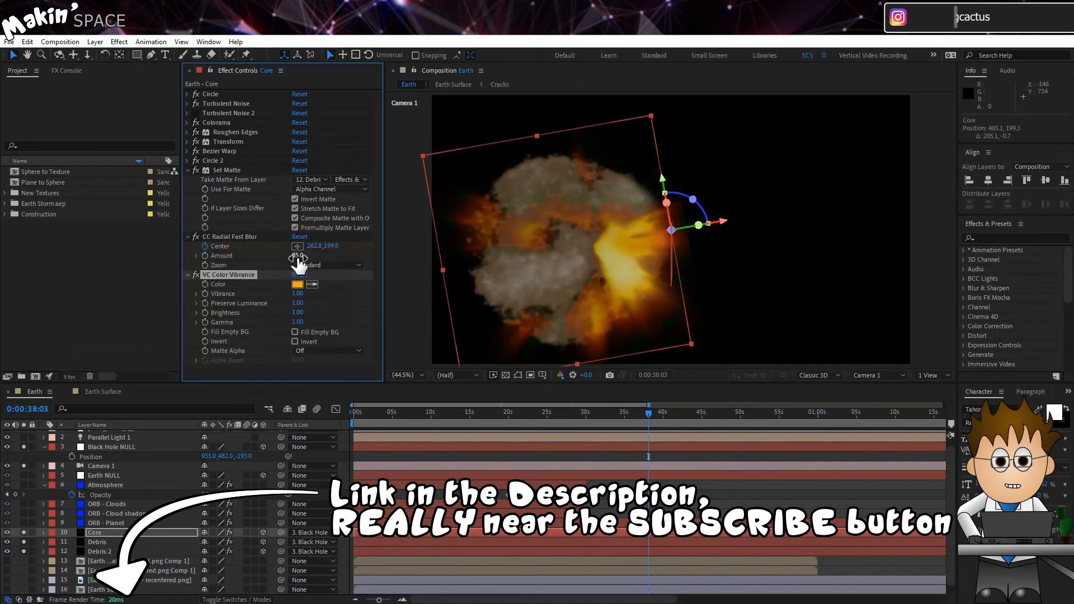
Set the Amount of Core's CC Radial Fast Blur to 50.
{"action": "left_click_drag", "start_coordinate": [296, 256], "coordinate": [281, 258]}
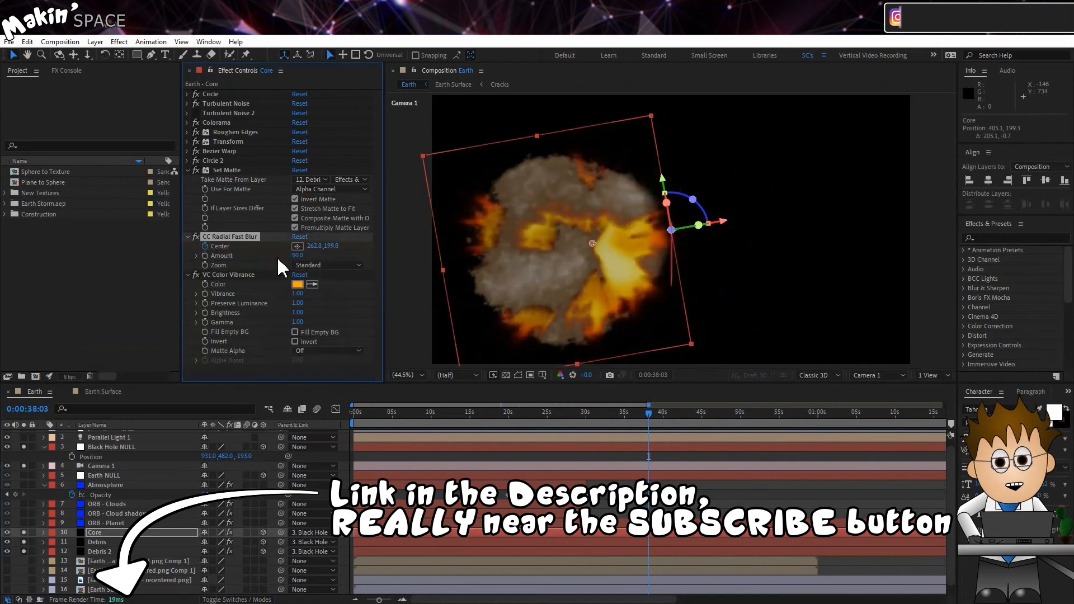